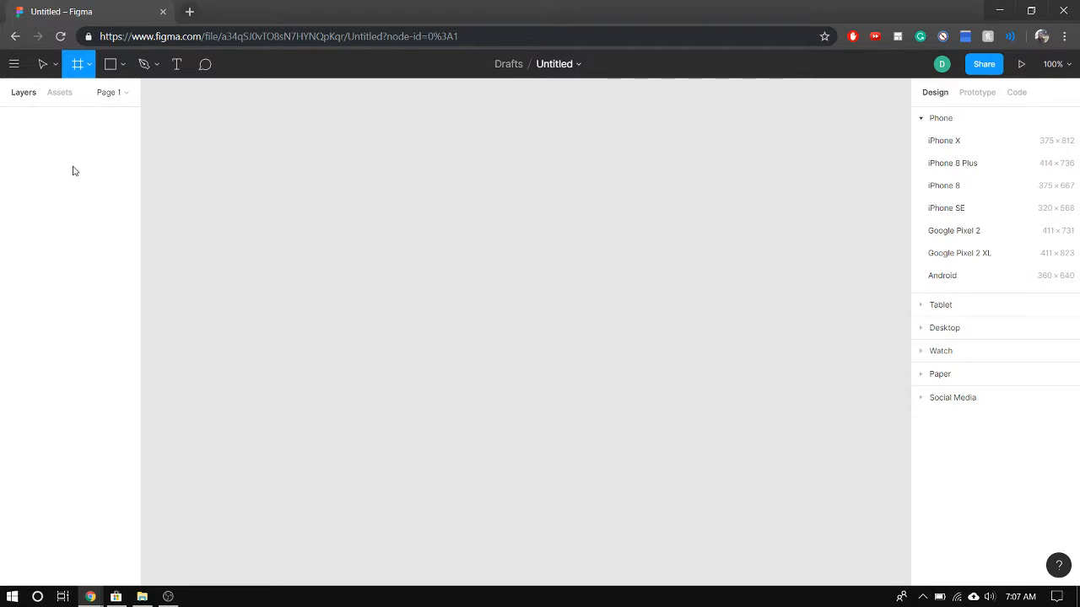
# Add an iPhone 8 preset frame (375 × 667) to the empty canvas
pyautogui.click(13, 68)
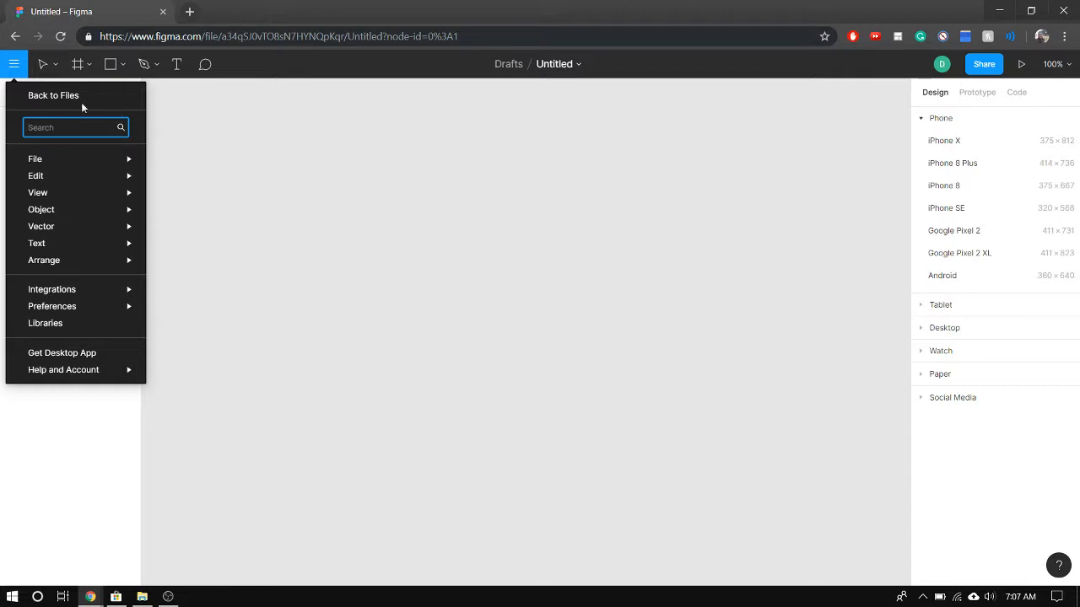
pyautogui.click(85, 75)
pyautogui.click(87, 75)
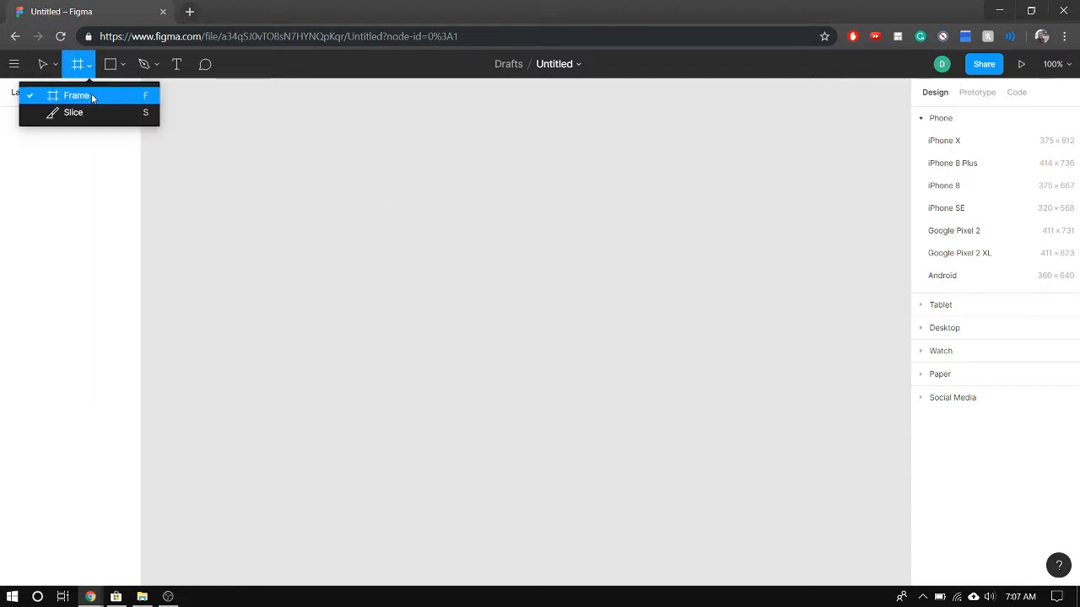
pyautogui.click(91, 94)
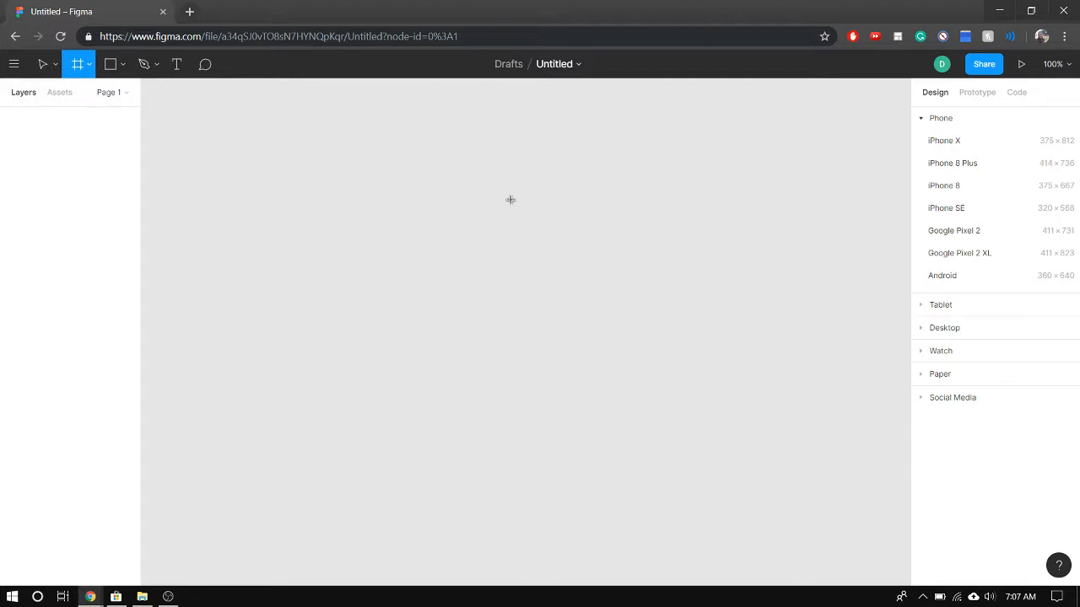
pyautogui.click(935, 190)
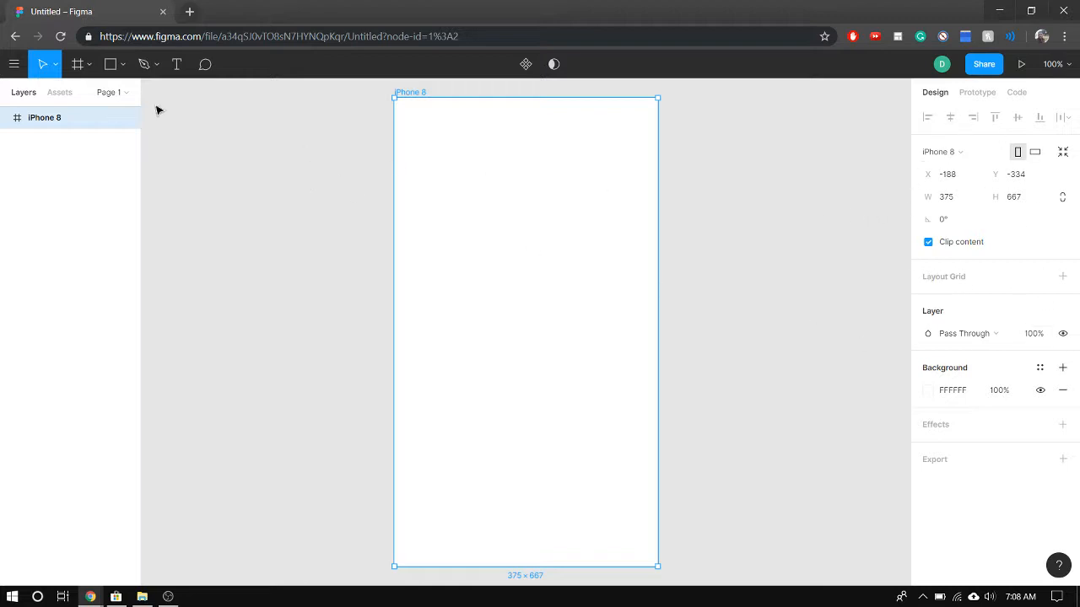
# Draw a wide rectangle about 311 × 51 near the top of the iPhone 8 frame, horizontally centred at about Y 54
pyautogui.click(123, 65)
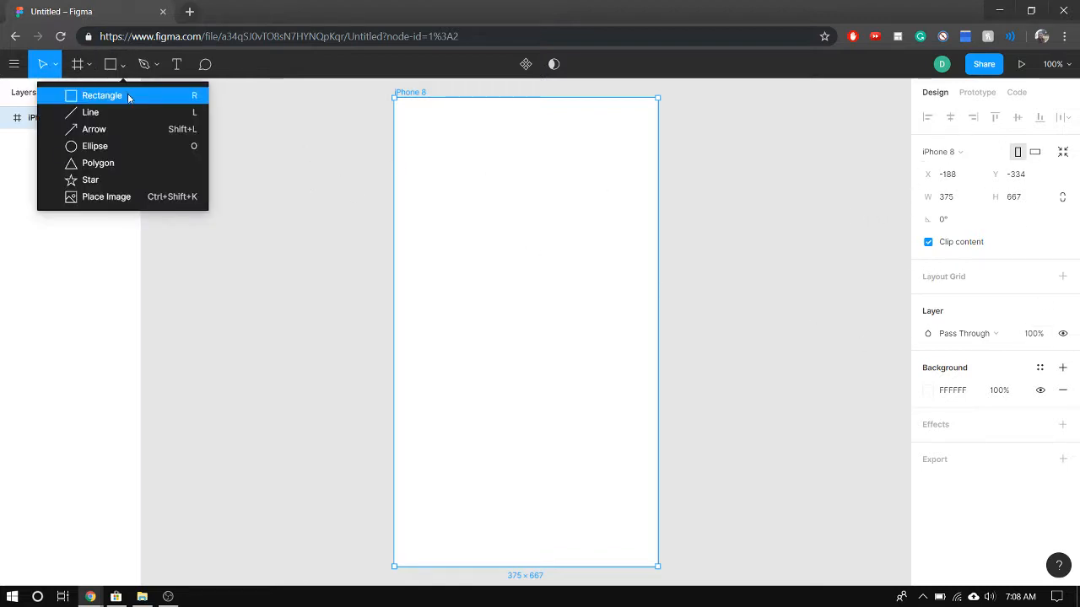
pyautogui.click(124, 99)
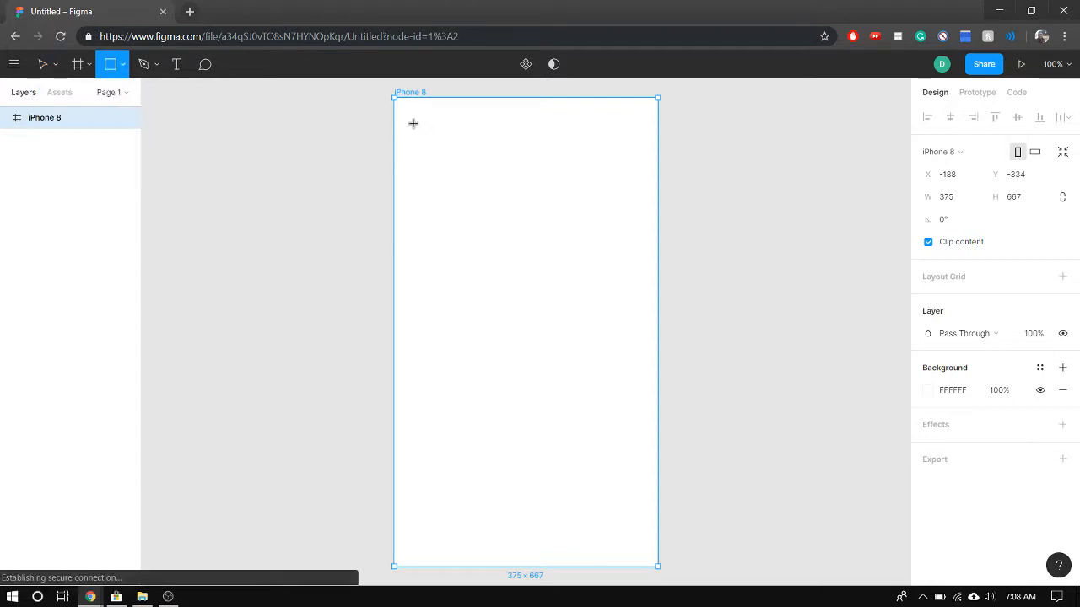
pyautogui.moveTo(412, 116)
pyautogui.mouseDown()
pyautogui.moveTo(422, 137)
pyautogui.moveTo(644, 159)
pyautogui.moveTo(633, 158)
pyautogui.mouseUp()
pyautogui.moveTo(482, 129); pyautogui.dragTo(485, 132)
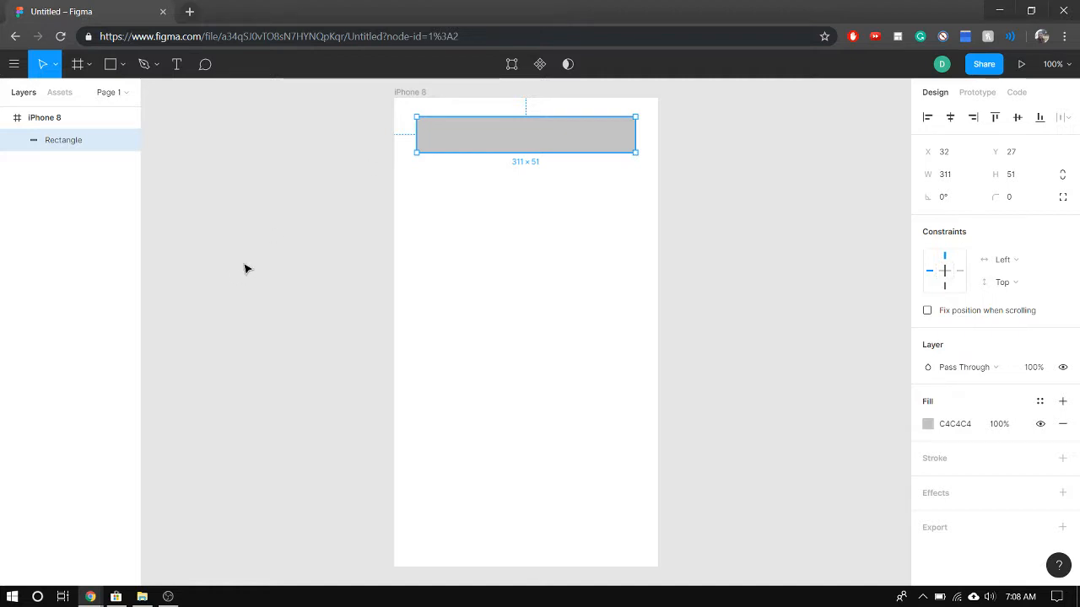
pyautogui.click(272, 289)
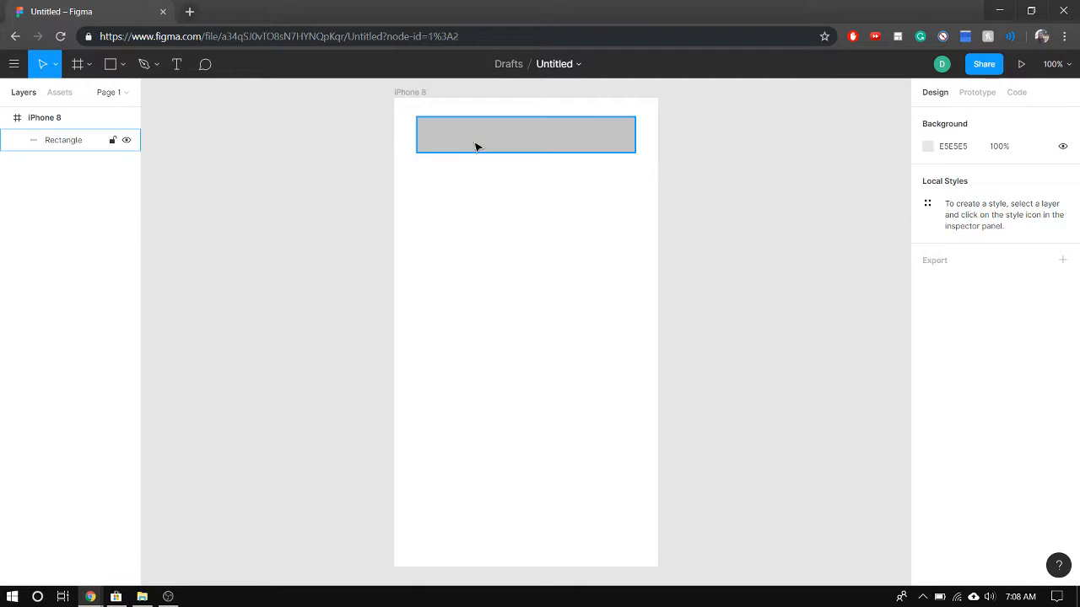
pyautogui.moveTo(475, 145); pyautogui.dragTo(474, 164)
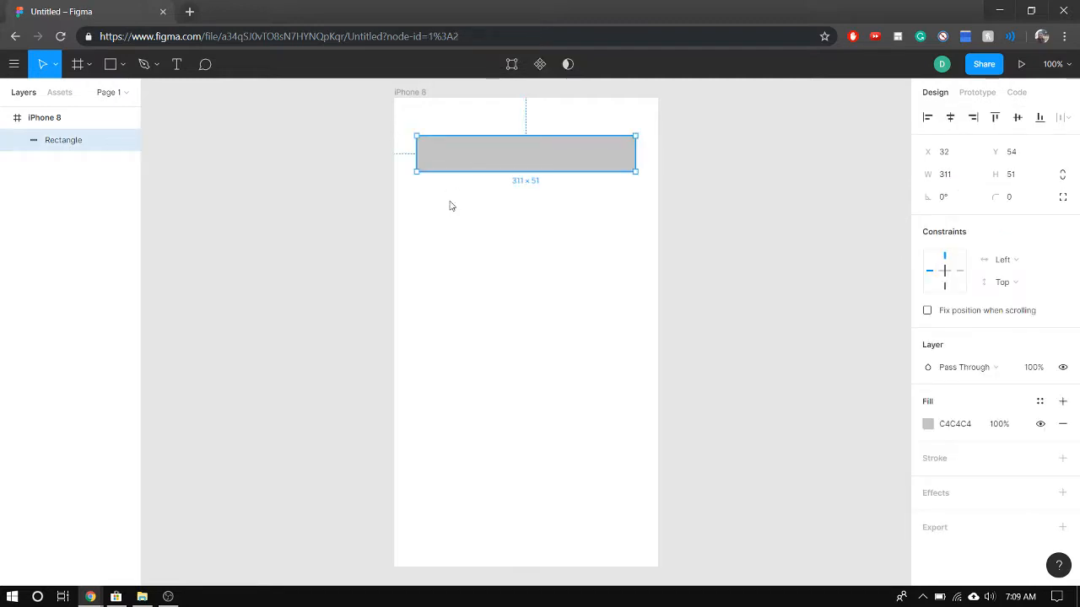
pyautogui.click(430, 207)
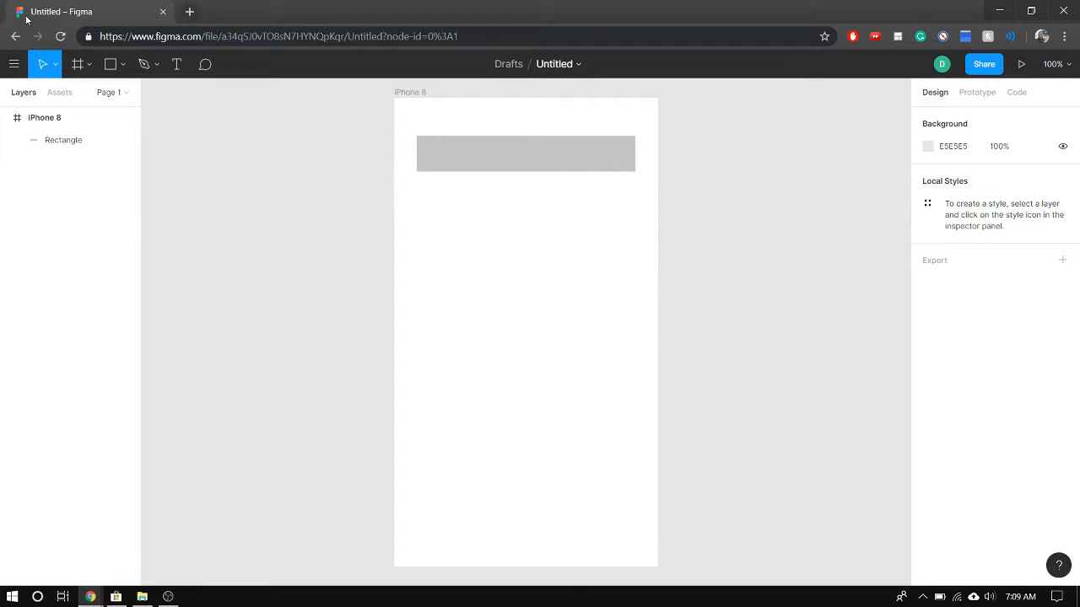
# Draw a small rectangle about 62 × 34 below the wide bar and place a copy beside it at about X 125
pyautogui.click(109, 62)
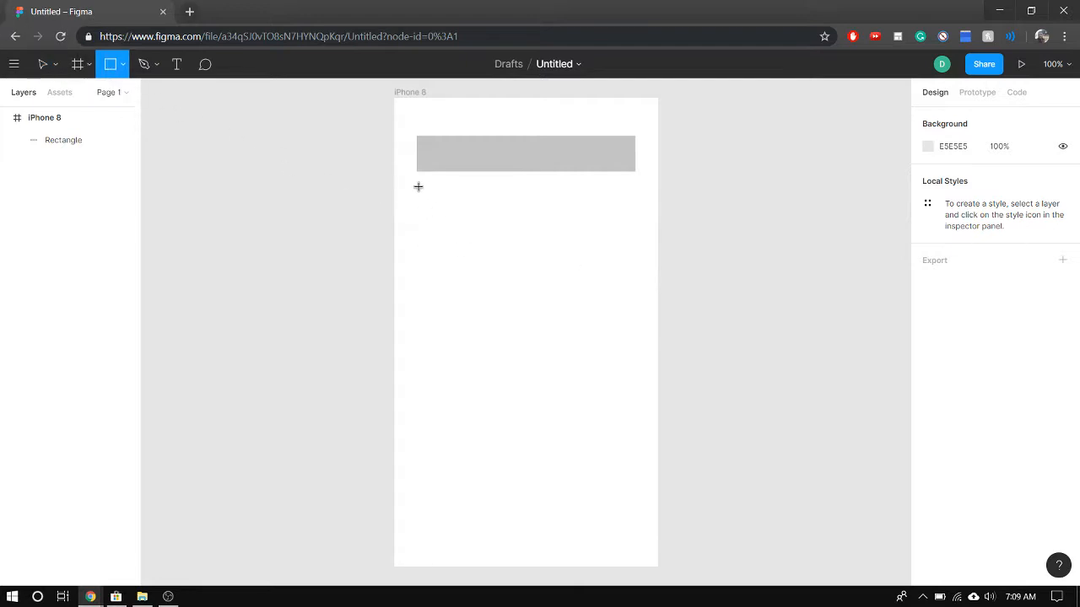
pyautogui.moveTo(422, 184)
pyautogui.mouseDown()
pyautogui.moveTo(465, 219)
pyautogui.moveTo(468, 210)
pyautogui.mouseUp()
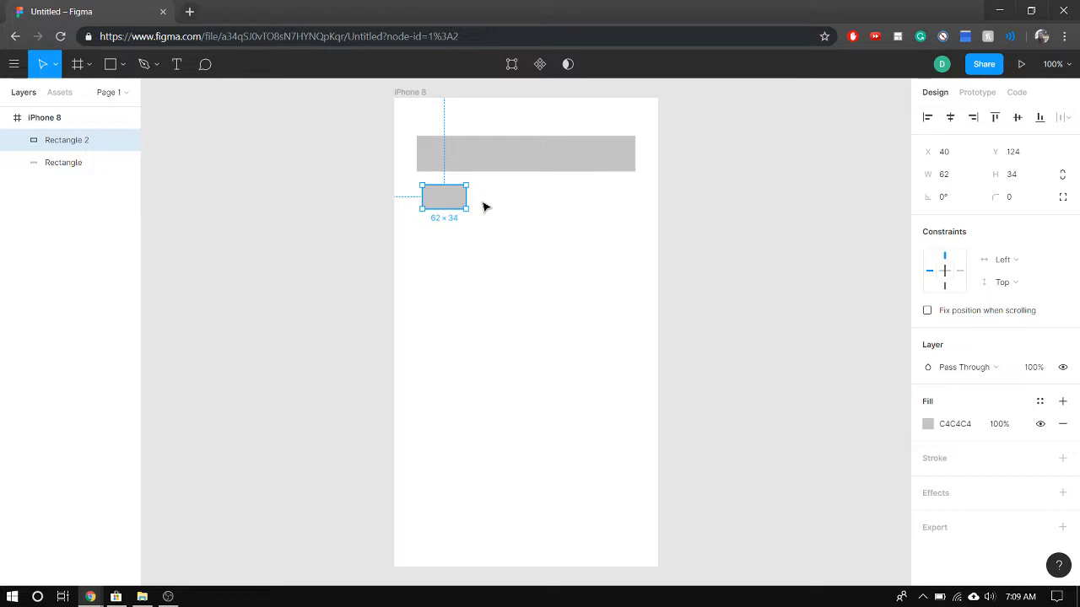
pyautogui.hotkey('ctrl', 'v')
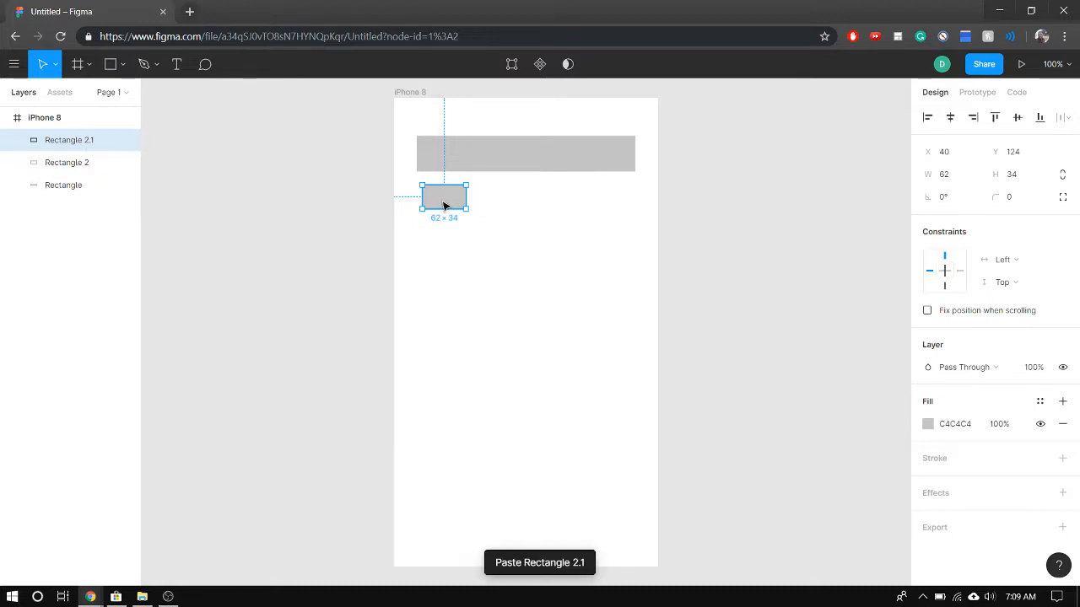
pyautogui.moveTo(444, 205); pyautogui.dragTo(501, 205)
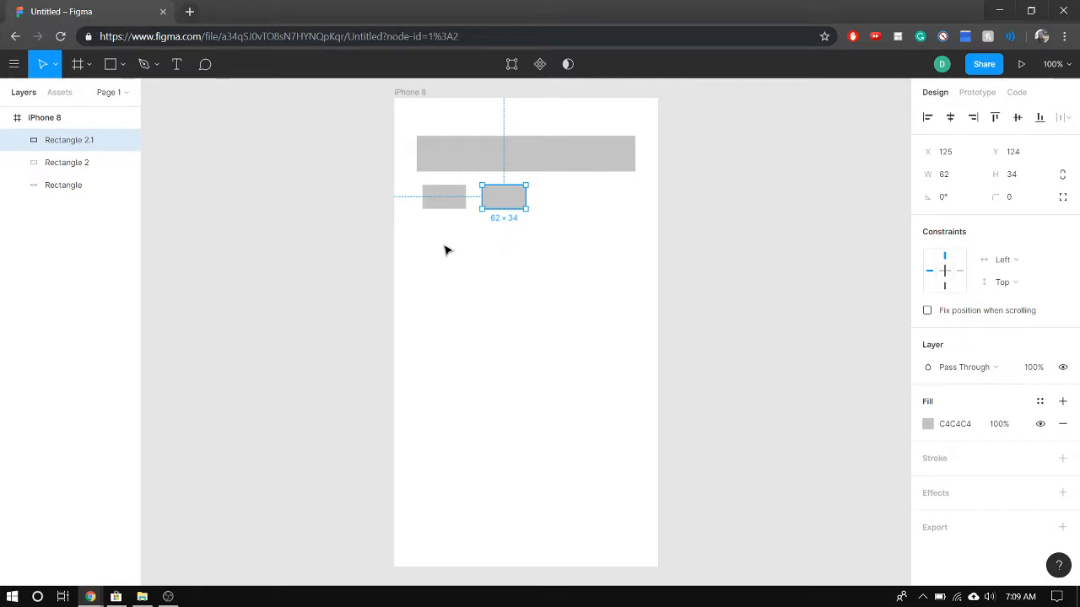
pyautogui.click(484, 257)
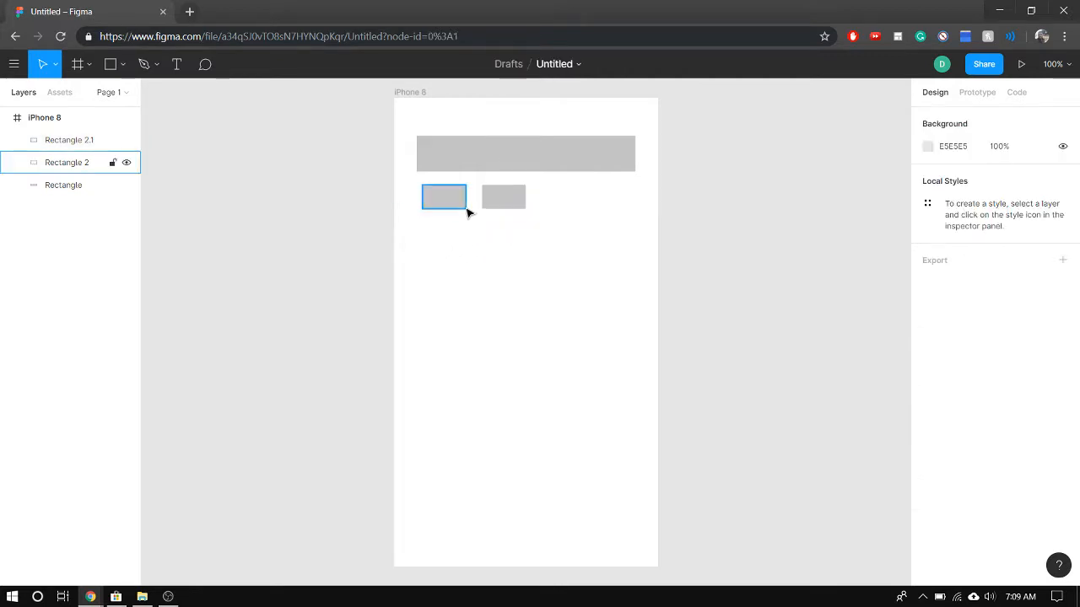
# Align the first small rectangle with the left edge of the wide bar, keeping it level with its copy
pyautogui.click(448, 207)
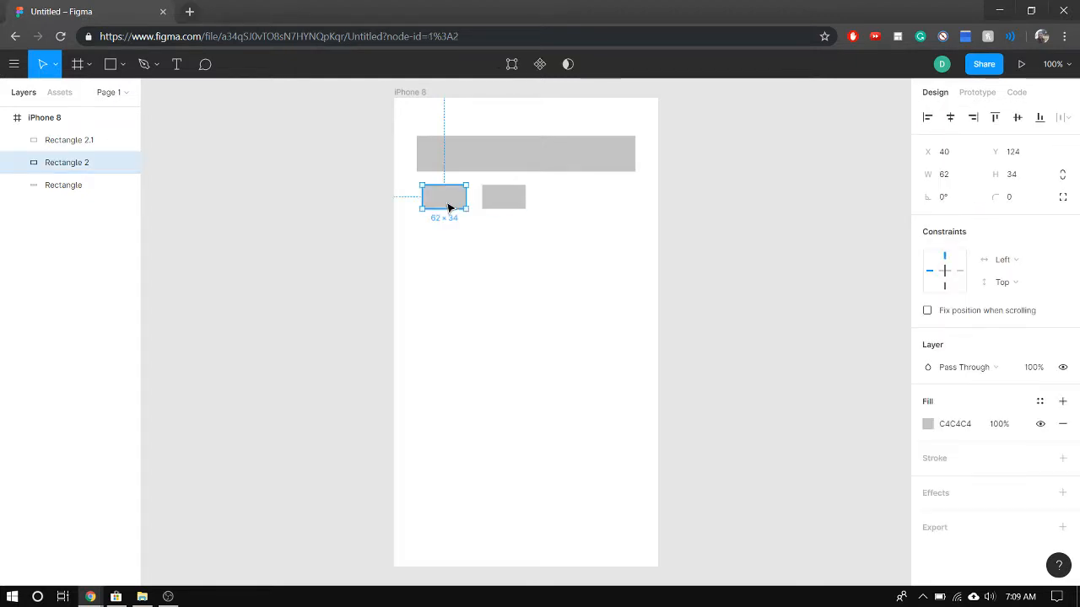
pyautogui.moveTo(448, 207); pyautogui.dragTo(445, 210)
pyautogui.moveTo(505, 194); pyautogui.dragTo(503, 190)
pyautogui.click(511, 253)
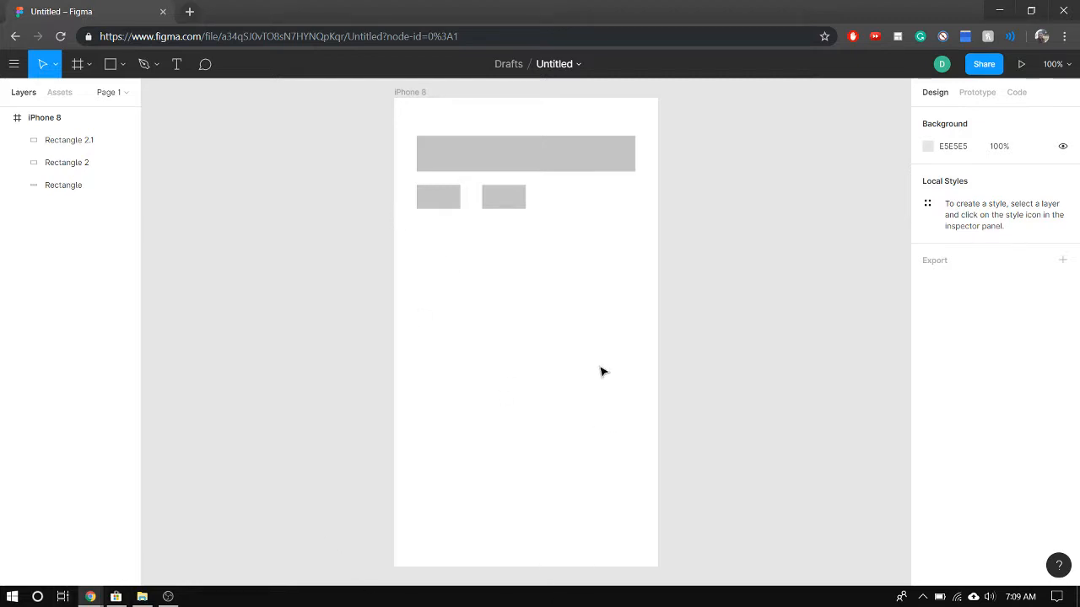
# Draw a card rectangle about 99 × 75 at about X 32, Y 241, paste two copies and move one beside it to about X 156
pyautogui.click(110, 64)
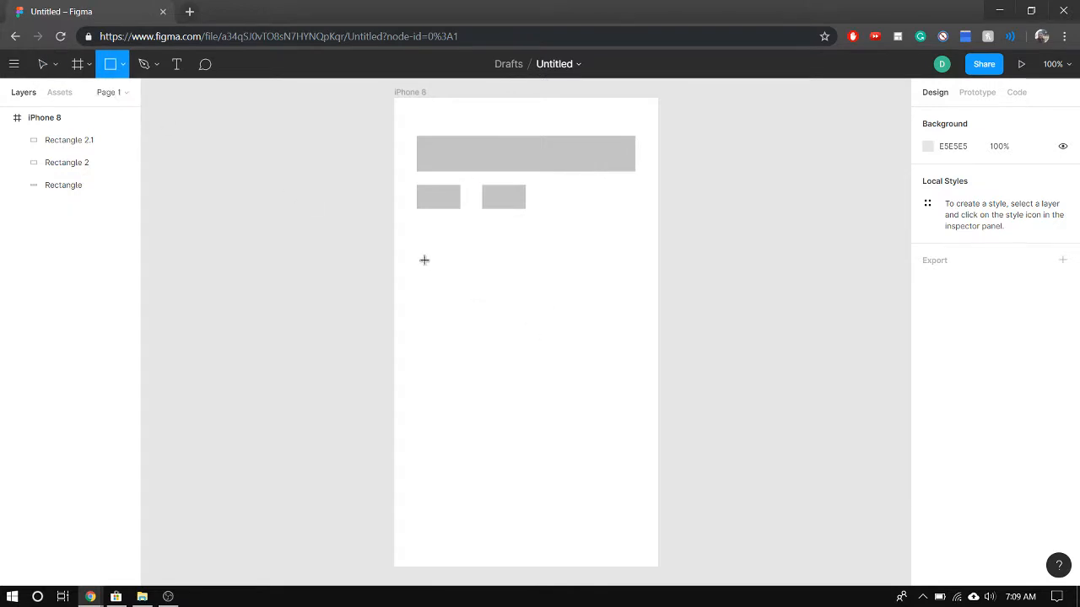
pyautogui.moveTo(425, 260)
pyautogui.mouseDown()
pyautogui.moveTo(453, 301)
pyautogui.moveTo(498, 306)
pyautogui.moveTo(485, 320)
pyautogui.moveTo(495, 333)
pyautogui.moveTo(495, 307)
pyautogui.moveTo(462, 285)
pyautogui.moveTo(487, 318)
pyautogui.moveTo(464, 304)
pyautogui.moveTo(475, 305)
pyautogui.mouseUp()
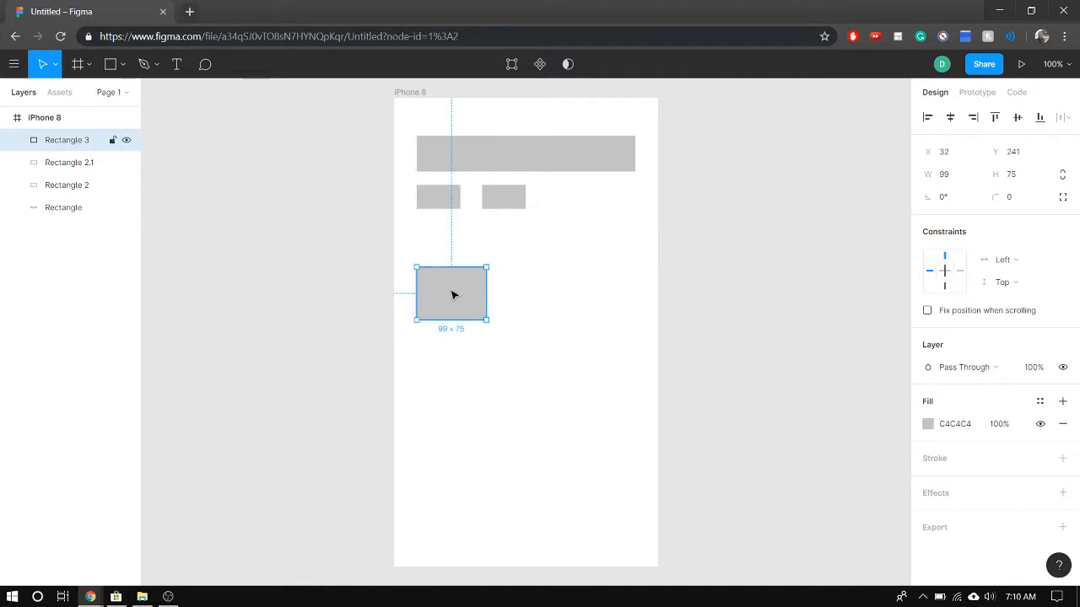
pyautogui.hotkey('ctrl', 'v')
pyautogui.hotkey('ctrl', 'v')
pyautogui.moveTo(461, 295); pyautogui.dragTo(547, 300)
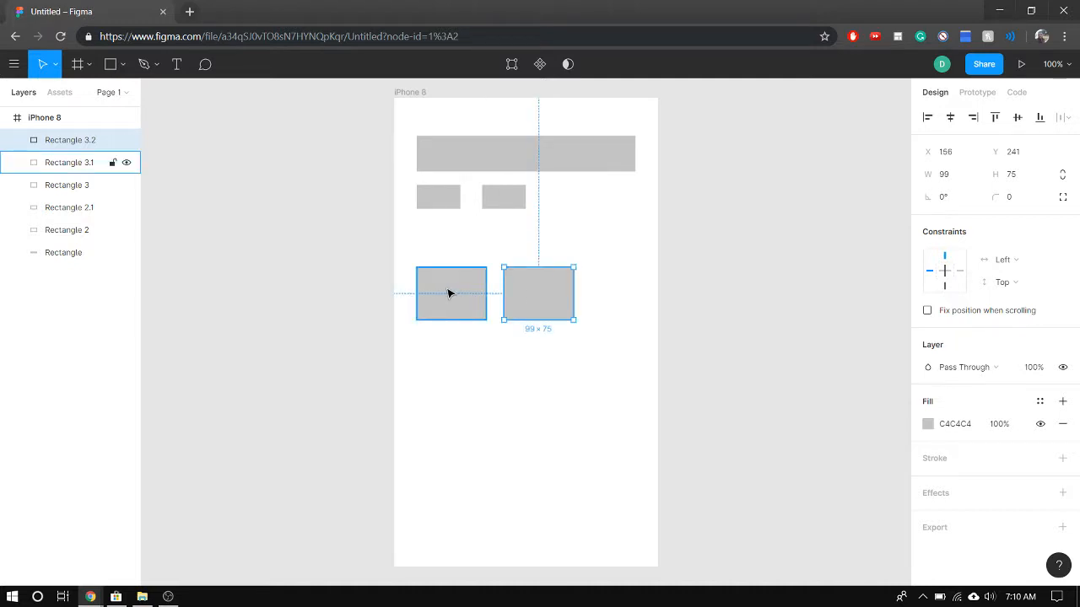
# Paste another card copy and place it in the same row at about X 293, extending past the frame's right edge
pyautogui.hotkey('ctrl', 'v')
pyautogui.moveTo(453, 296); pyautogui.dragTo(633, 298)
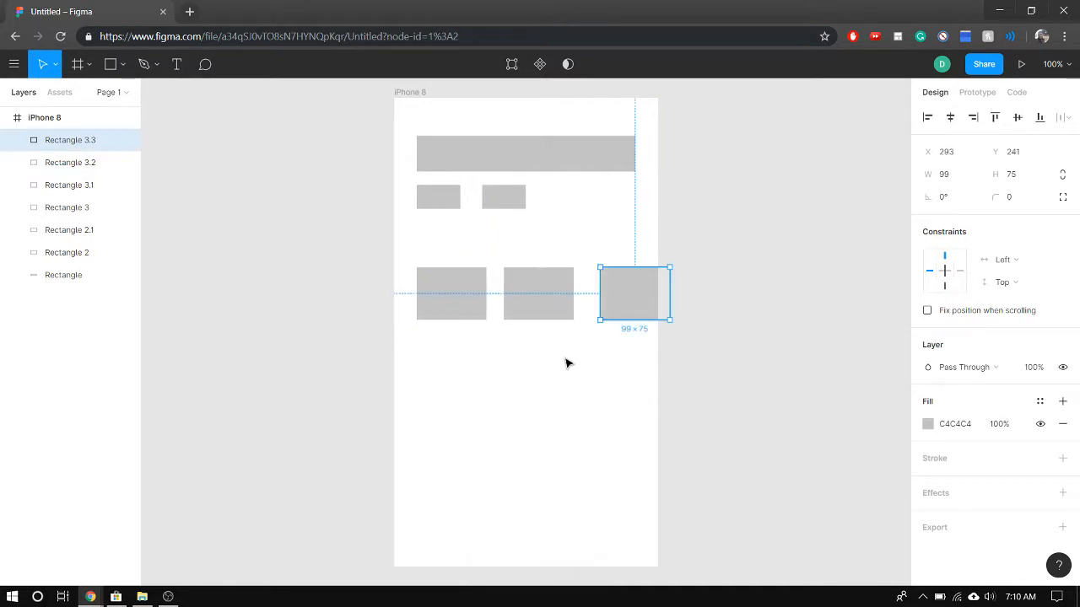
pyautogui.click(567, 362)
pyautogui.click(467, 299)
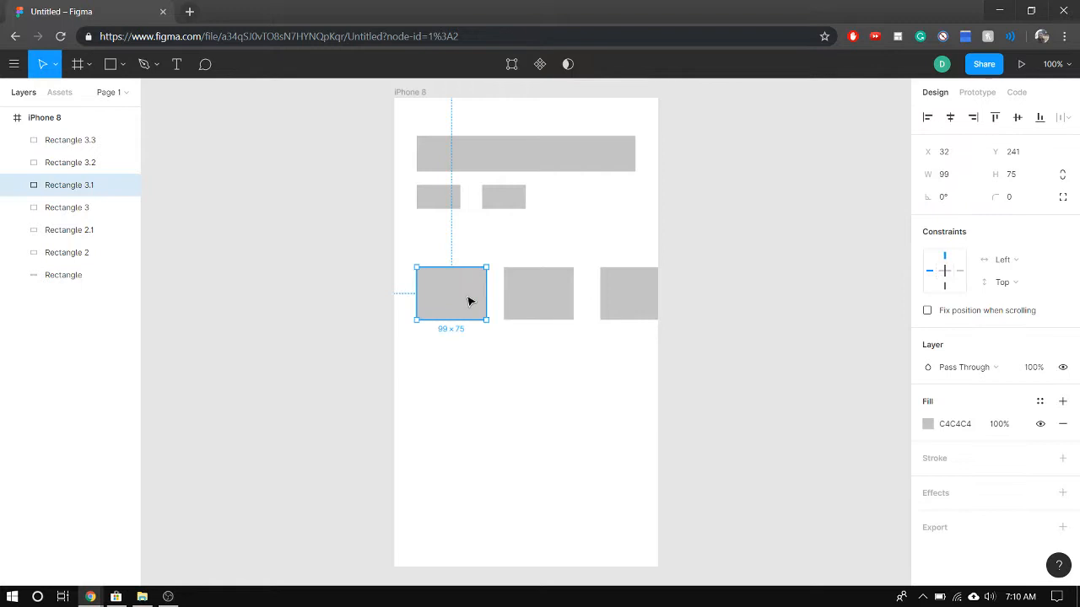
pyautogui.click(442, 378)
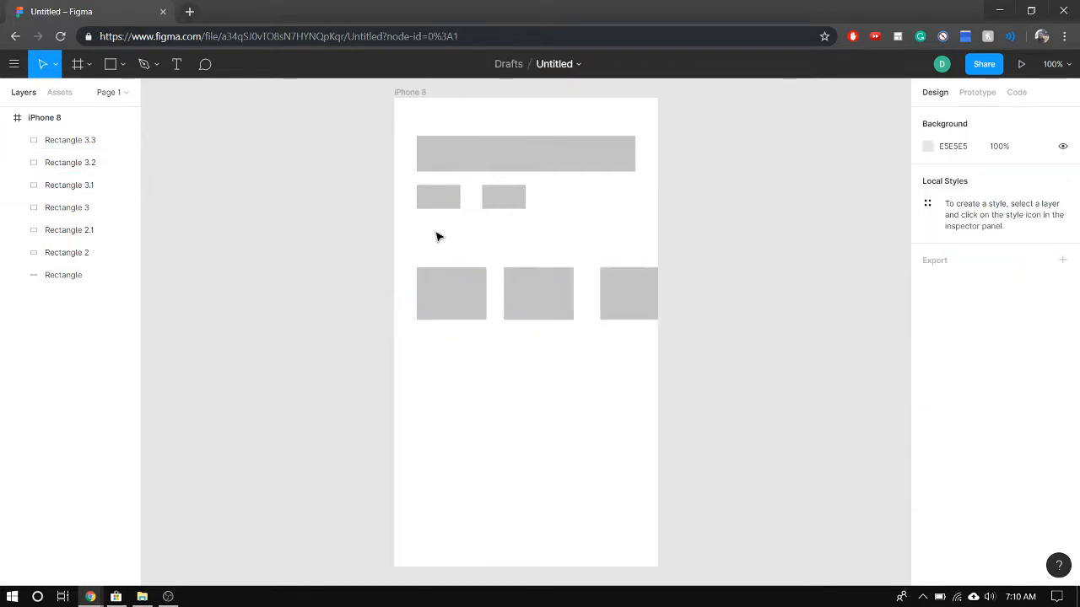
# Add a text box about 305 × 53 above the card row reading "What can we help you find," followed by the person's first name and a question mark
pyautogui.click(185, 64)
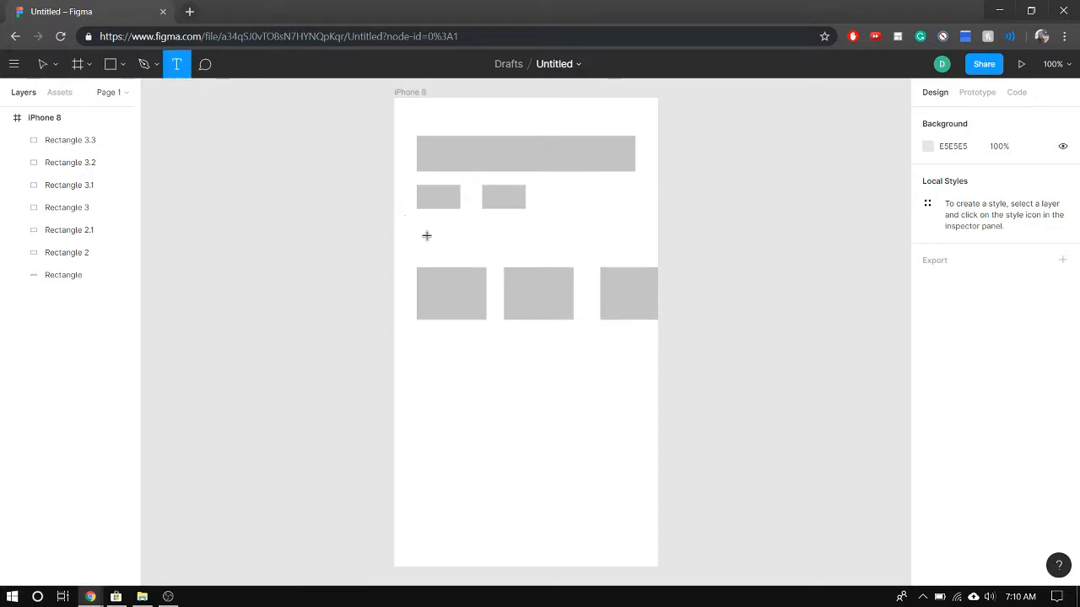
pyautogui.moveTo(424, 227); pyautogui.dragTo(636, 262)
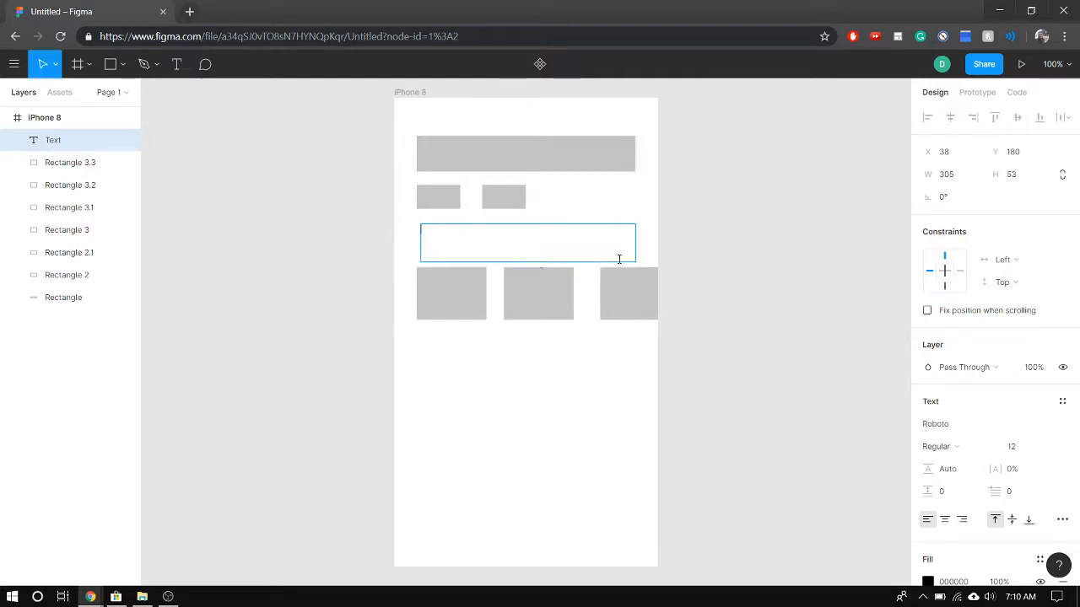
pyautogui.press('capslock')
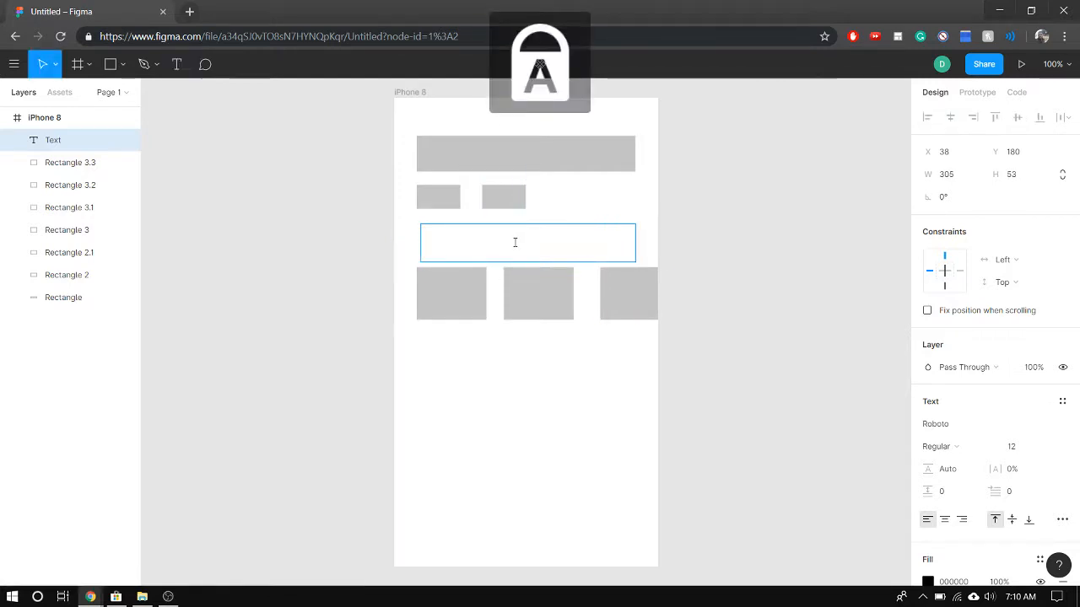
pyautogui.write('W')
pyautogui.press('capslock')
pyautogui.write('h')
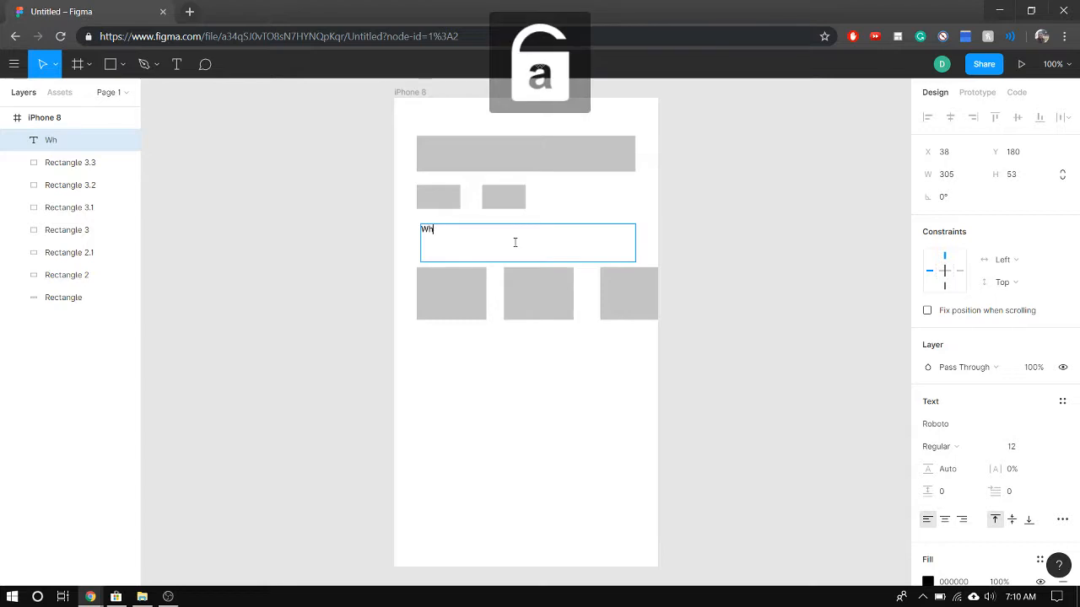
pyautogui.write('at ca')
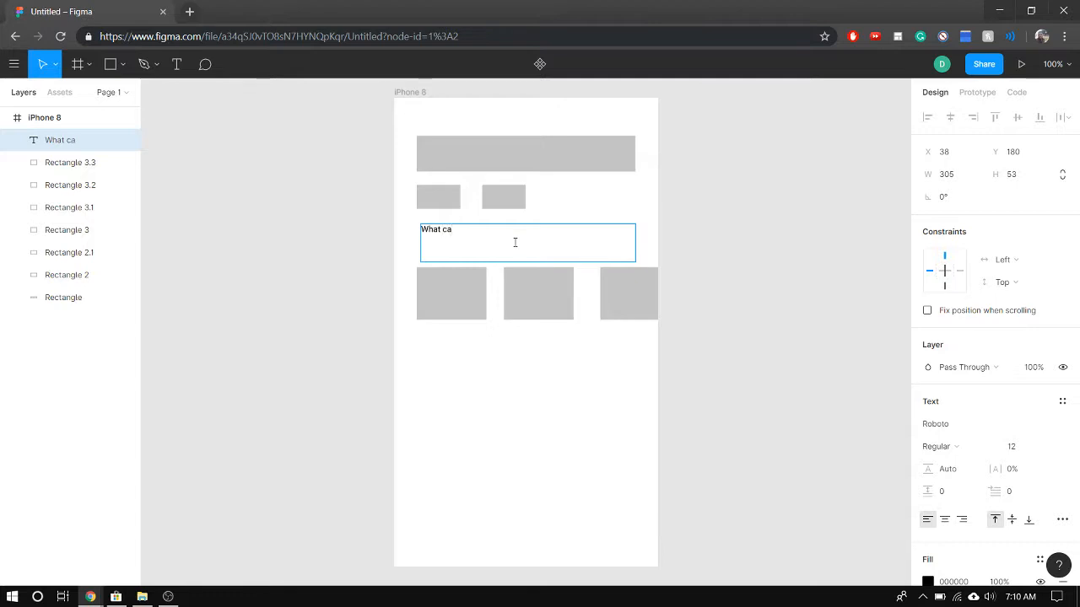
pyautogui.write('n we help')
pyautogui.write(' you fing ')
pyautogui.write(',')
pyautogui.press('capslock')
pyautogui.write('D')
pyautogui.press('capslock')
pyautogui.write('a')
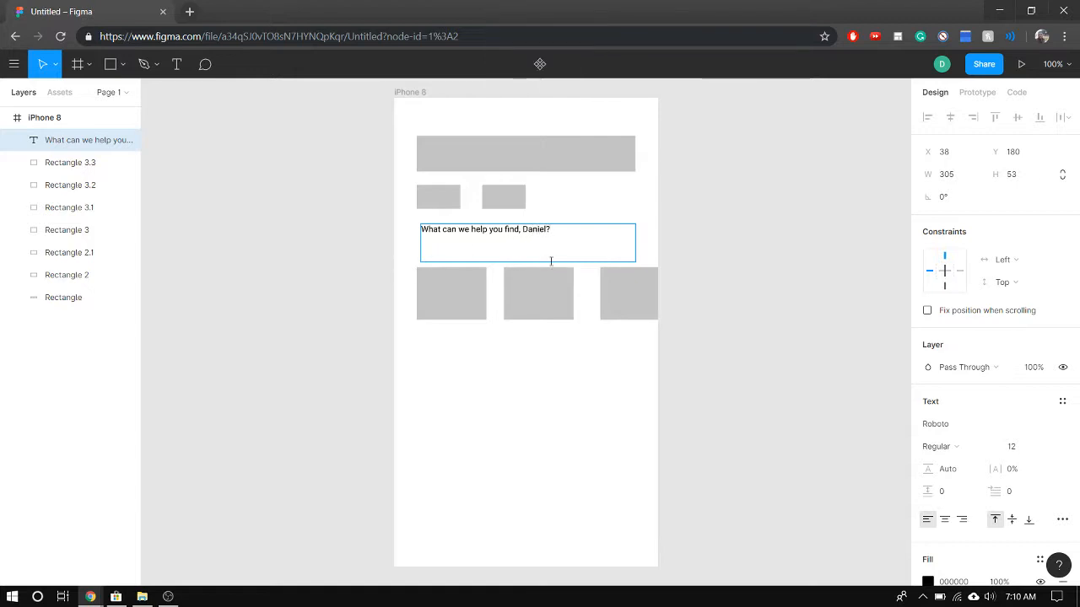
pyautogui.hotkey('ctrl', 'a')
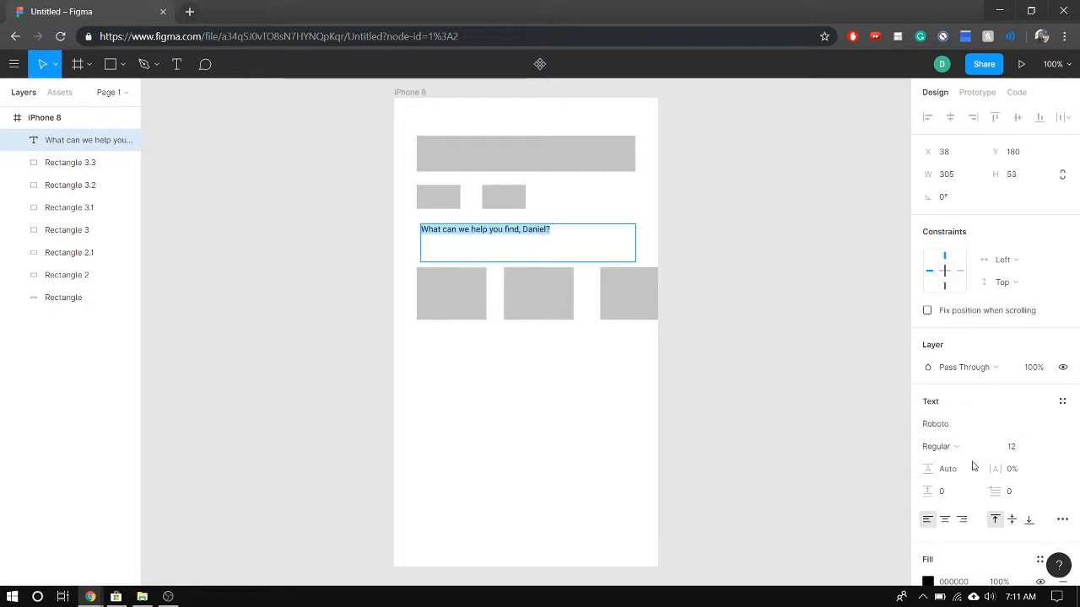
pyautogui.click(952, 424)
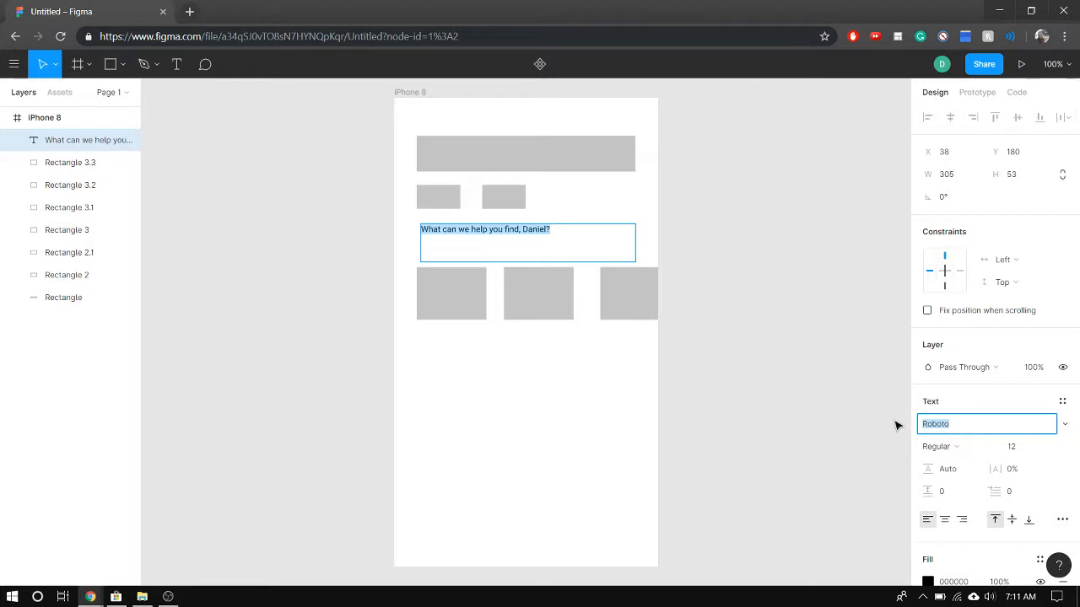
pyautogui.press('Escape')
pyautogui.click(1021, 426)
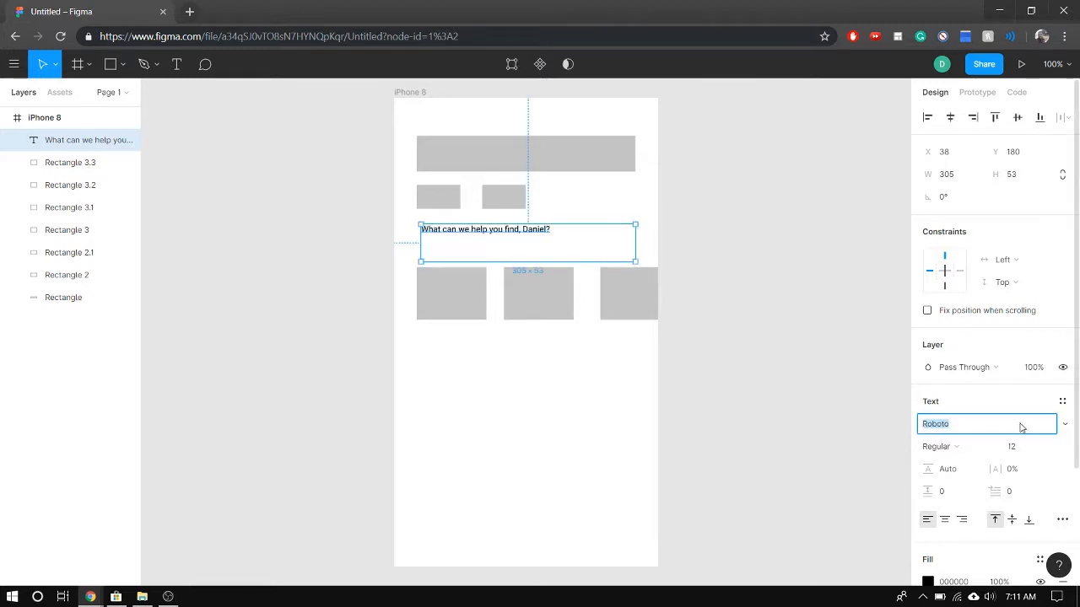
pyautogui.click(800, 413)
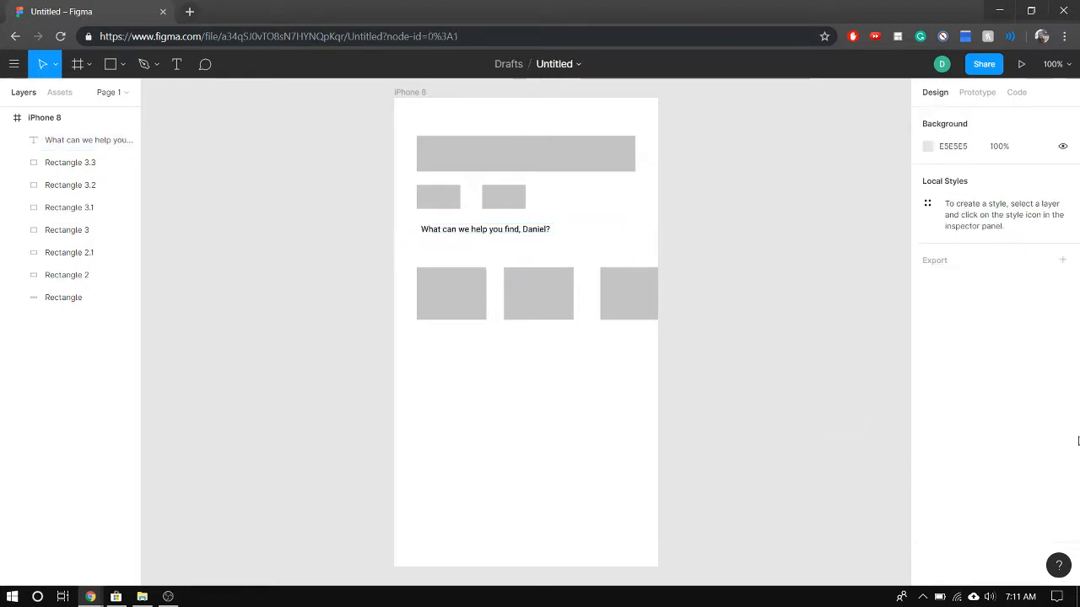
# Set the "What can we help you find" heading's font size to 30 and make it bold
pyautogui.click(513, 240)
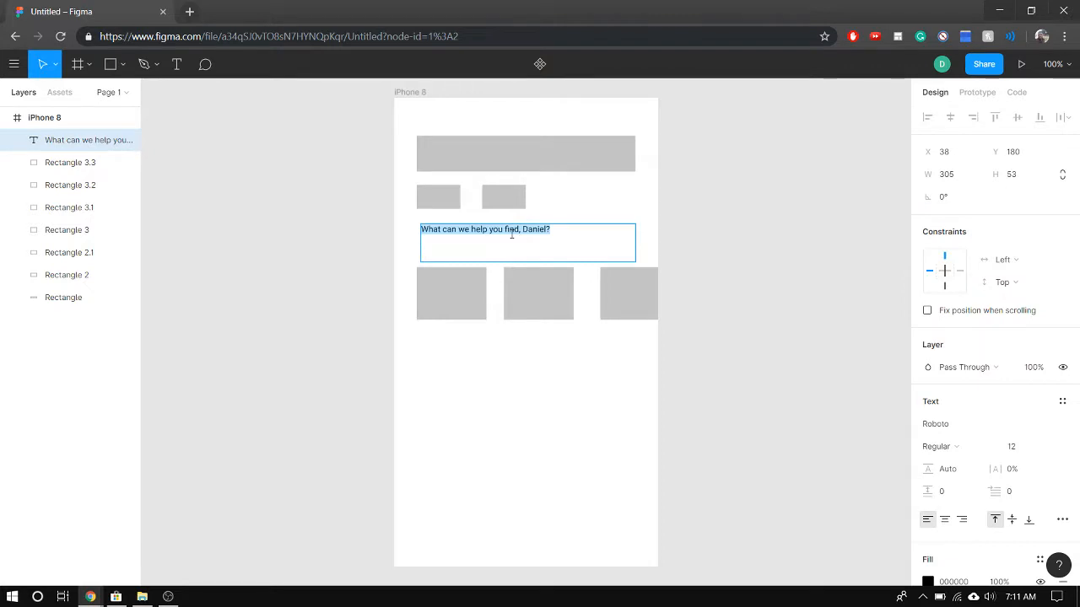
pyautogui.click(1017, 451)
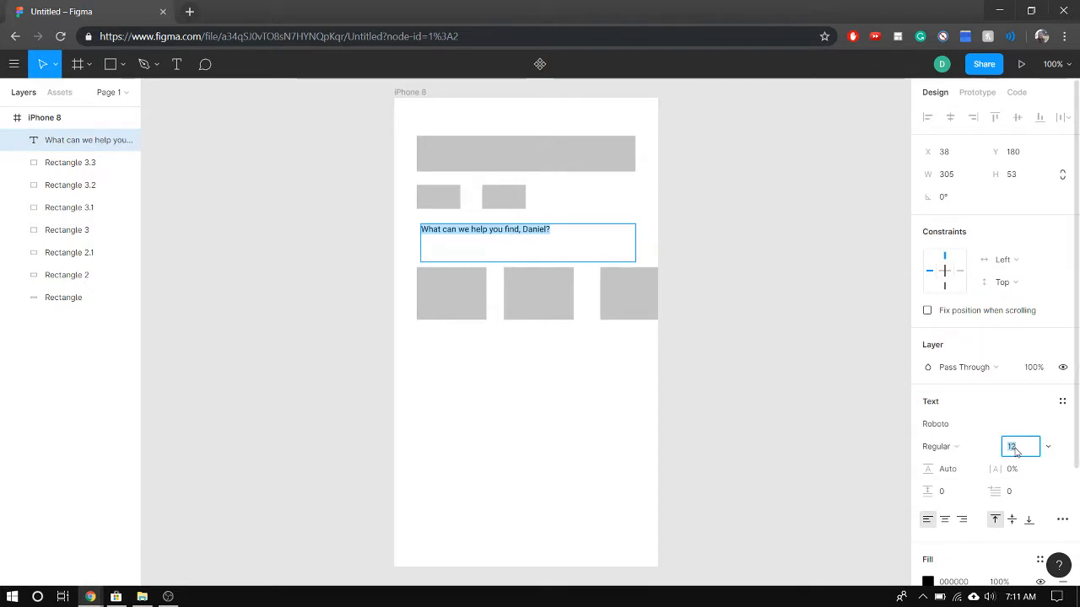
pyautogui.write('40')
pyautogui.press('Return')
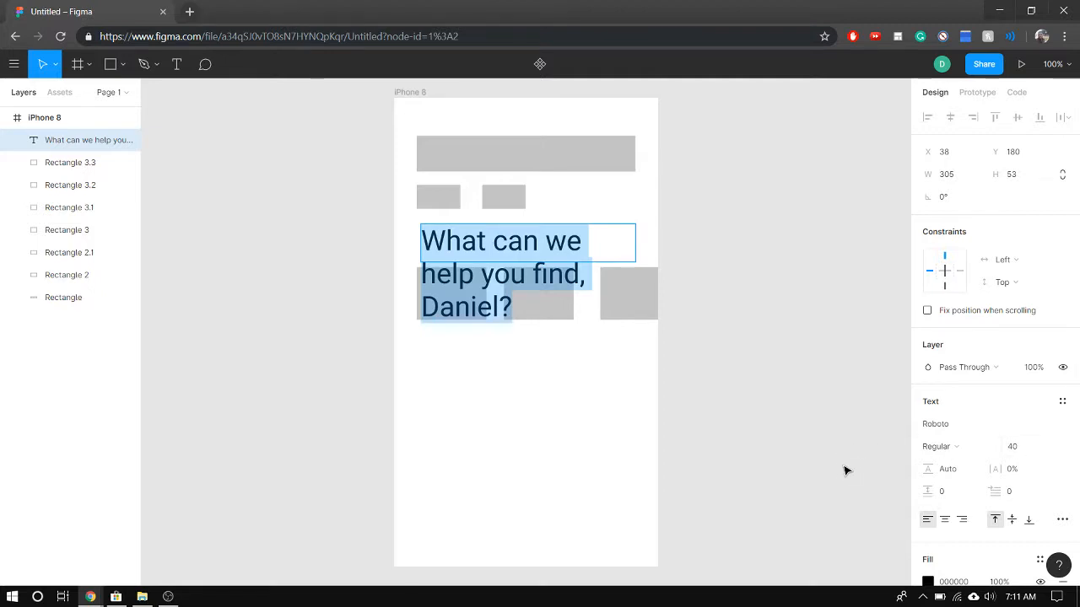
pyautogui.click(1016, 450)
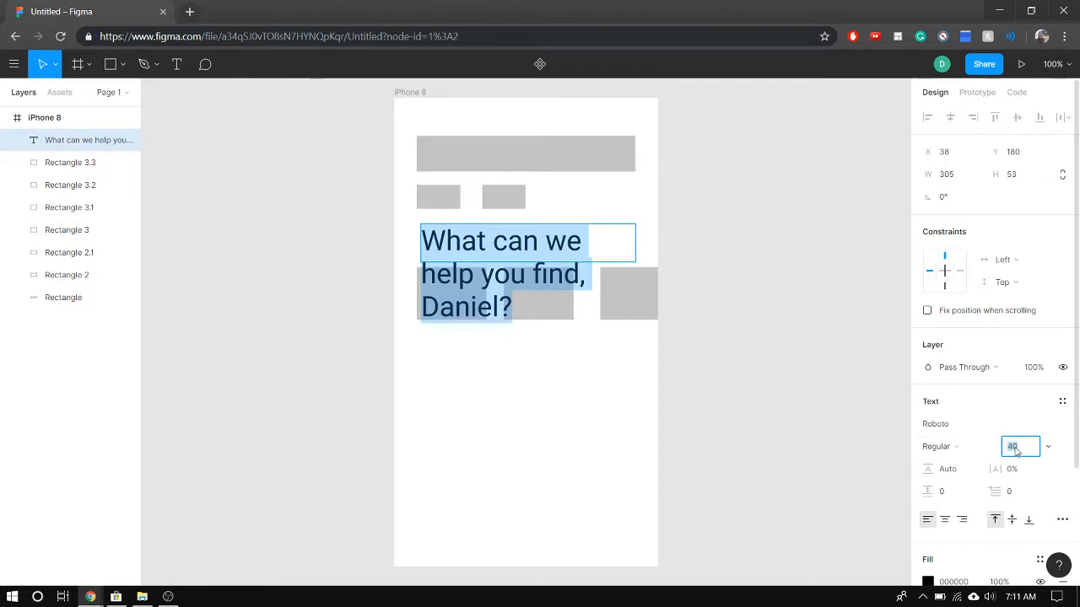
pyautogui.write('30')
pyautogui.press('Return')
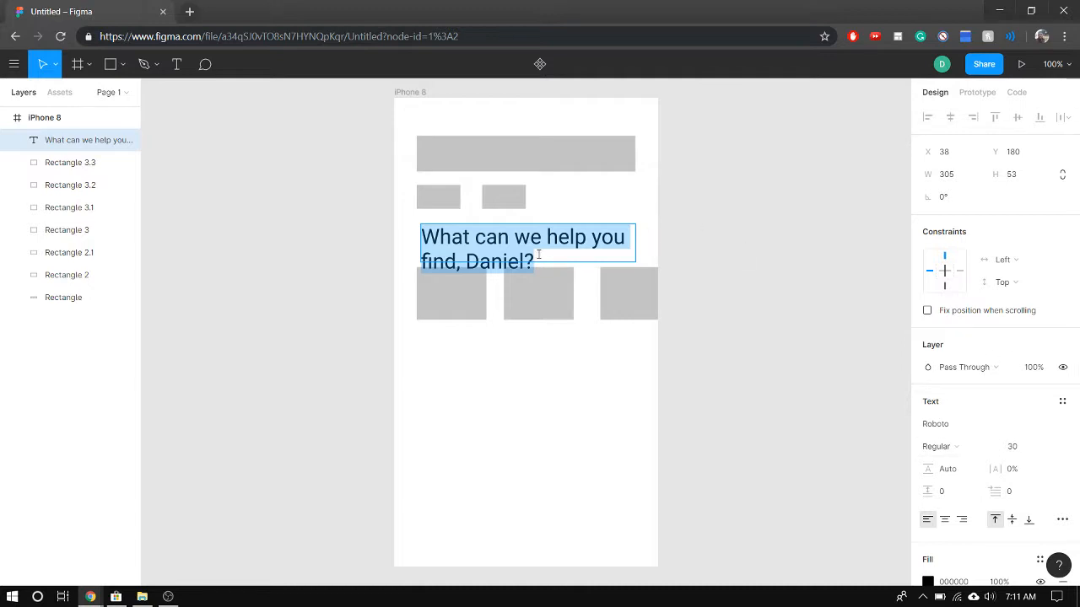
pyautogui.hotkey('ctrl', 'b')
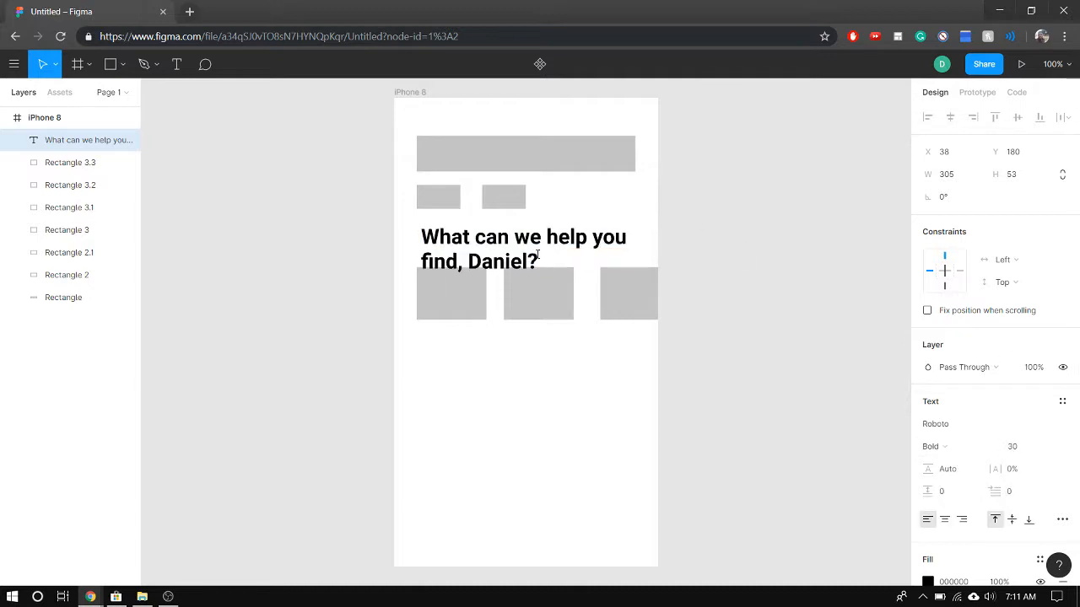
# Change the heading text's fill colour to dark grey 6C6C6C
pyautogui.hotkey('ctrl', 'a')
pyautogui.hotkey('ctrl', 'c')
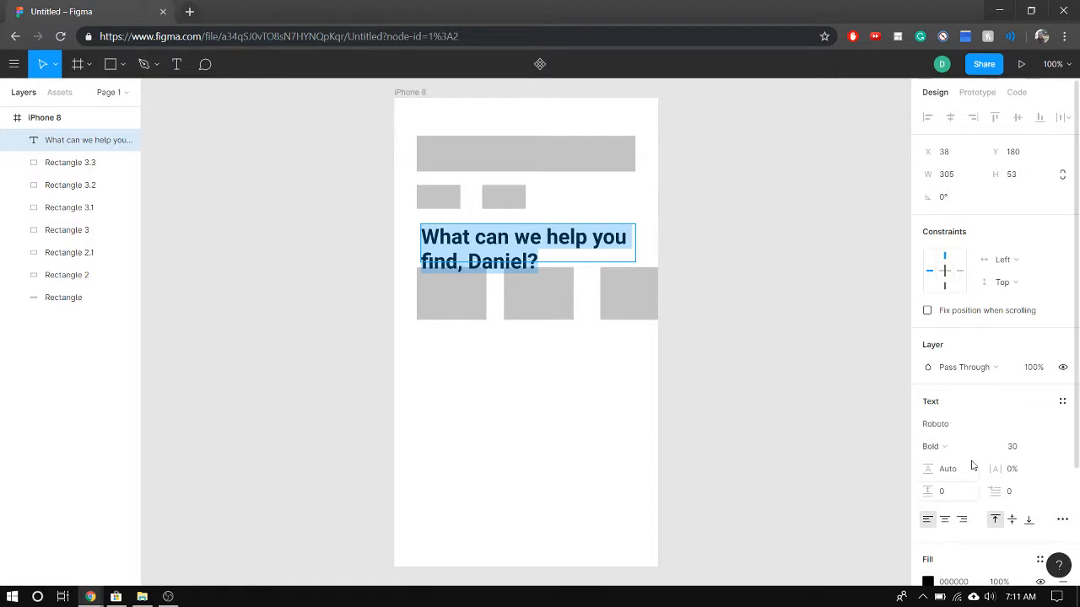
pyautogui.scroll(-3, 983, 477)
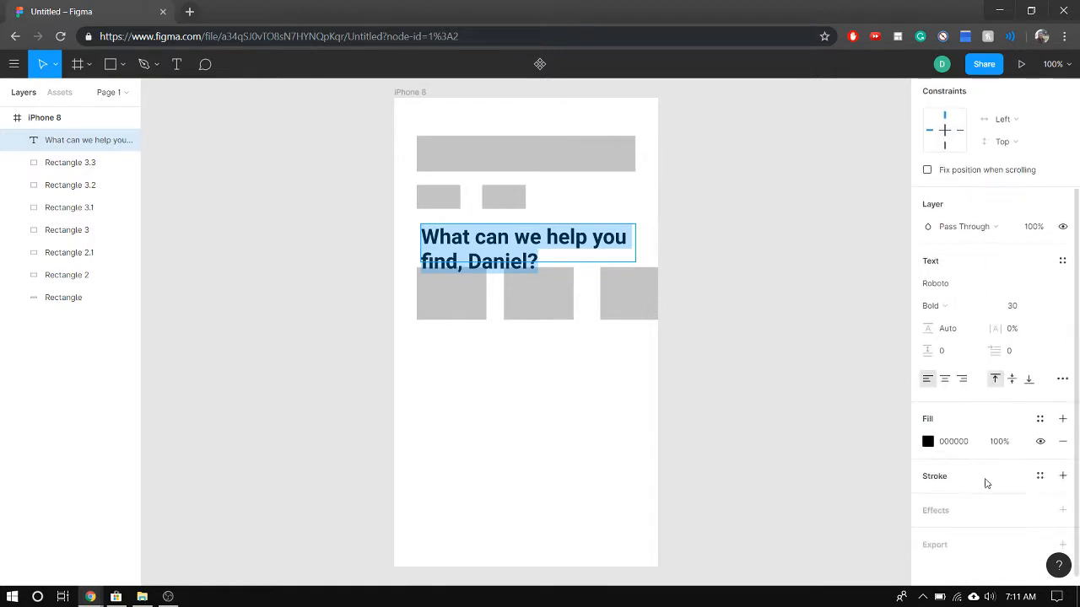
pyautogui.click(927, 445)
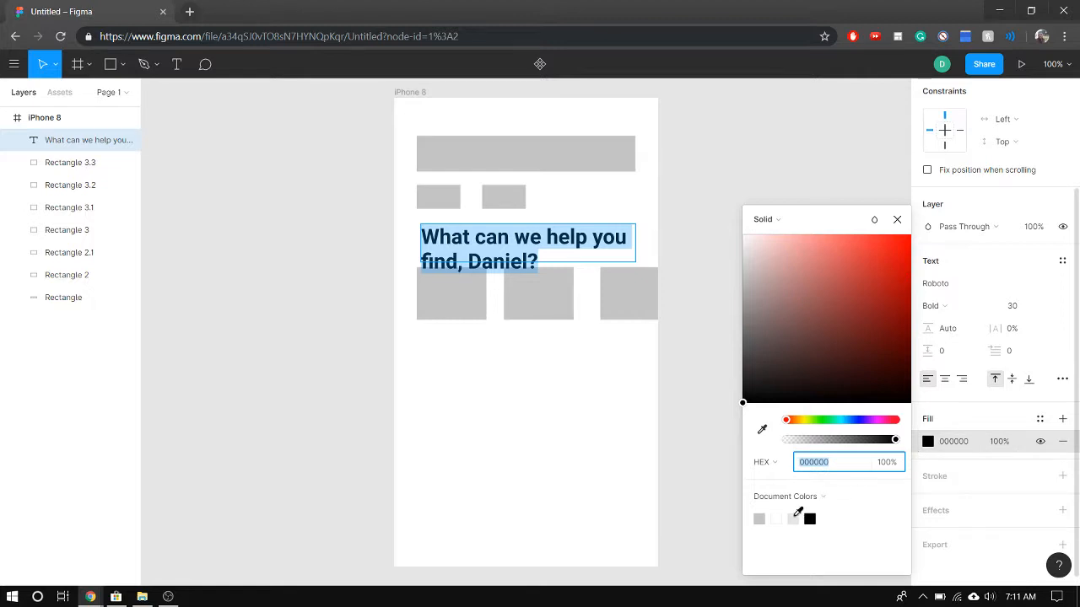
pyautogui.click(794, 518)
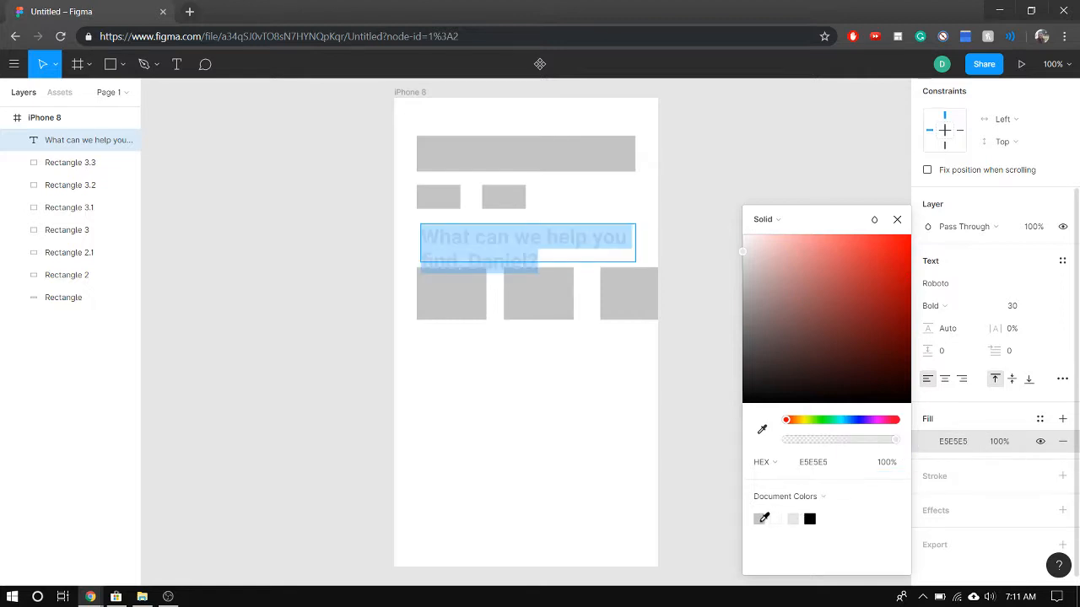
pyautogui.click(762, 518)
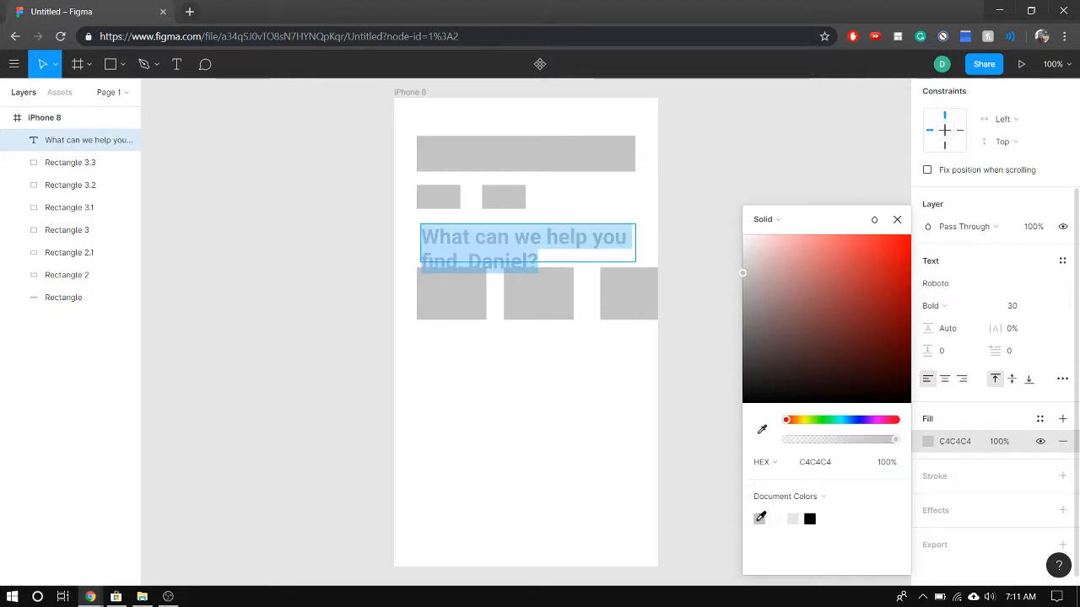
pyautogui.moveTo(774, 363); pyautogui.dragTo(730, 338)
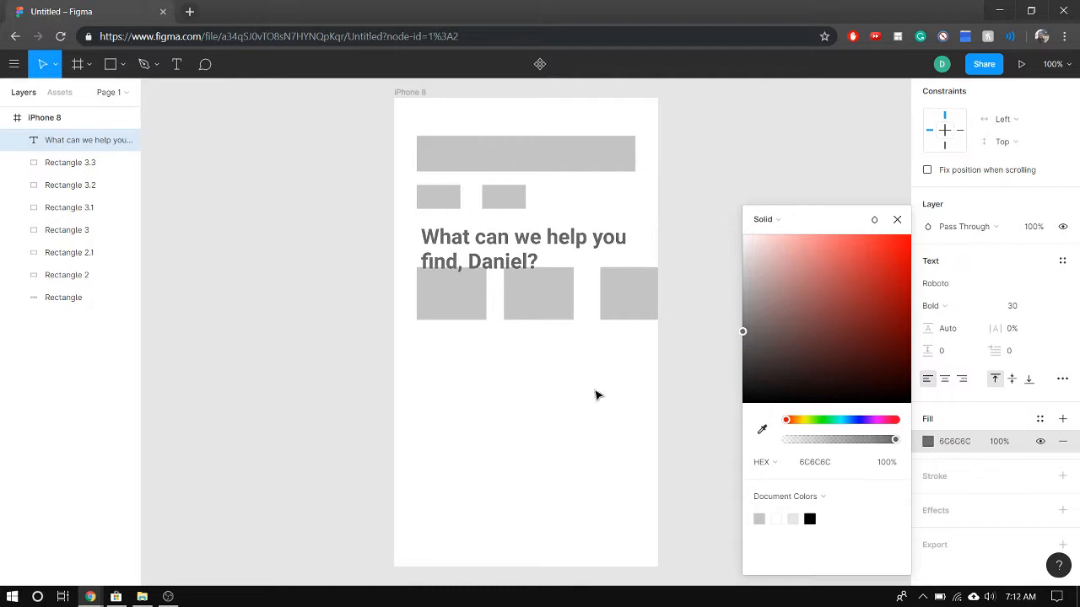
pyautogui.click(498, 374)
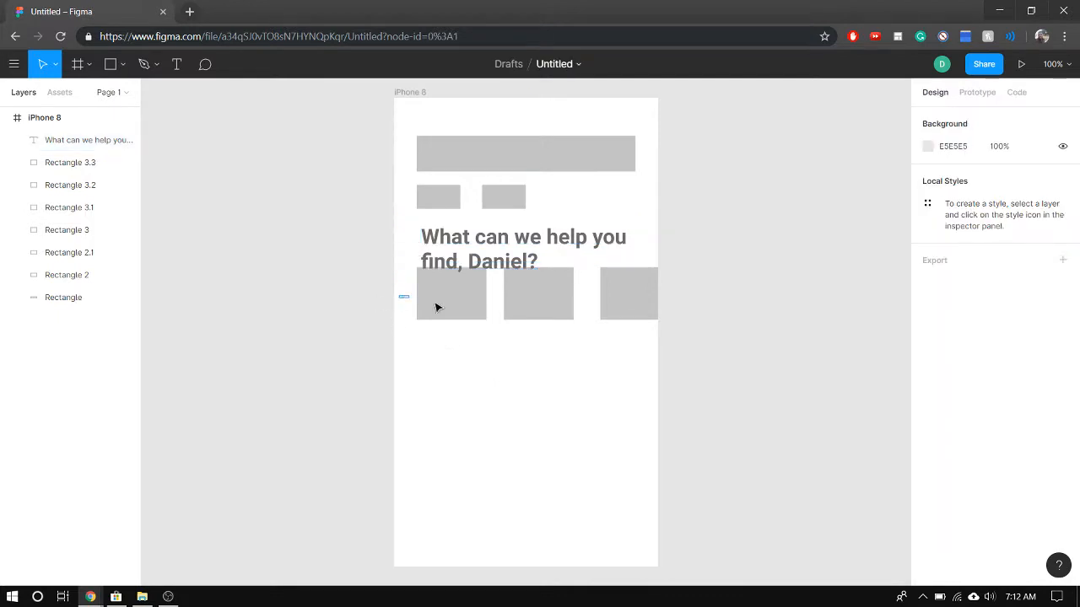
# Move the card row down to Y 286 and place the heading at X 32, Y 187, aligned with the cards' left edge
pyautogui.moveTo(436, 307); pyautogui.dragTo(617, 330)
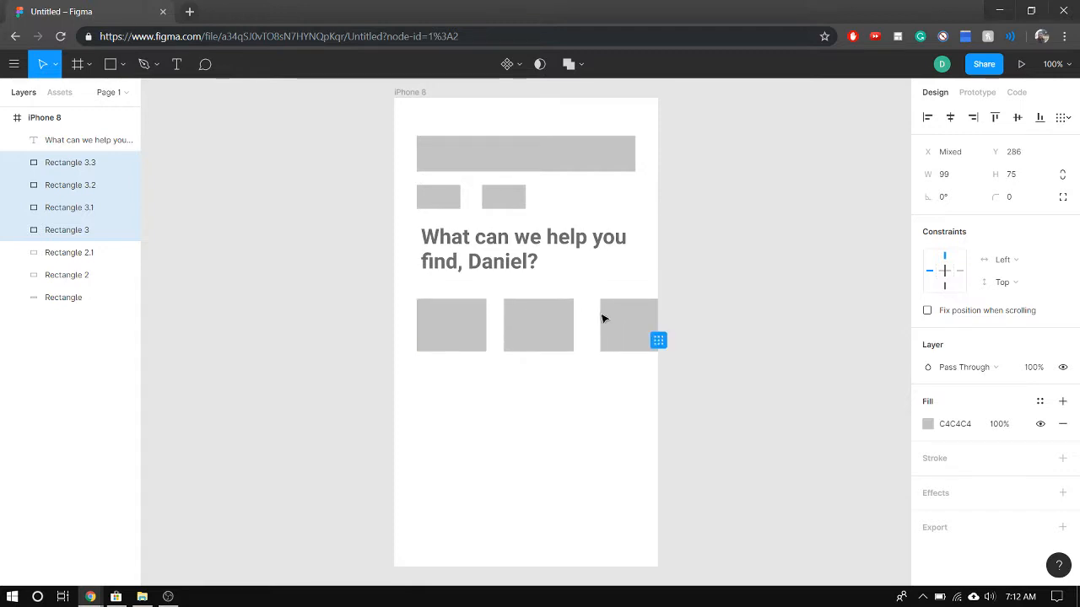
pyautogui.click(493, 244)
pyautogui.moveTo(475, 244); pyautogui.dragTo(471, 242)
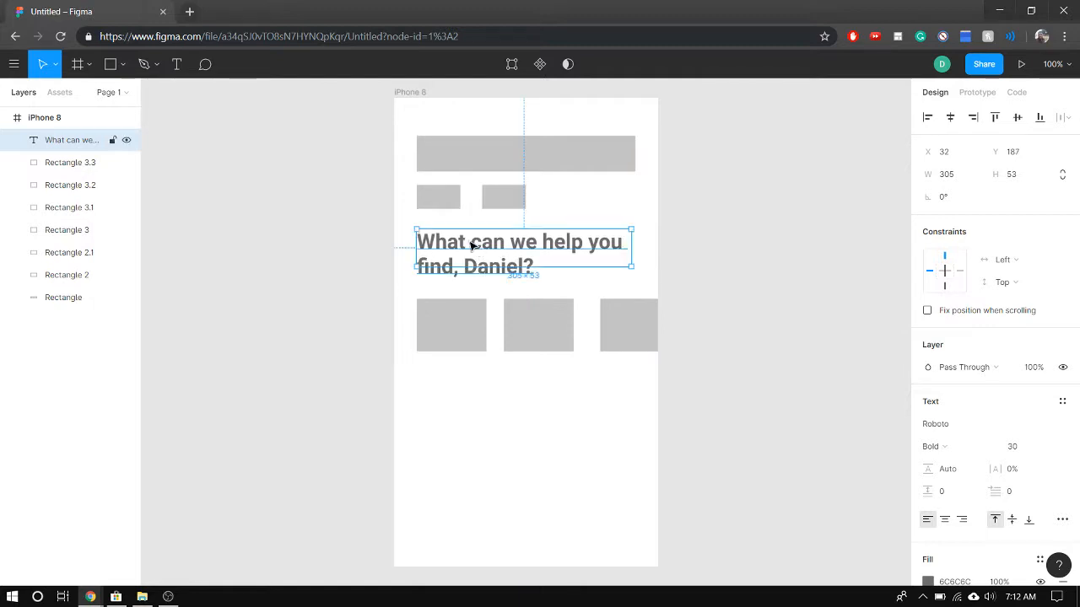
pyautogui.click(448, 430)
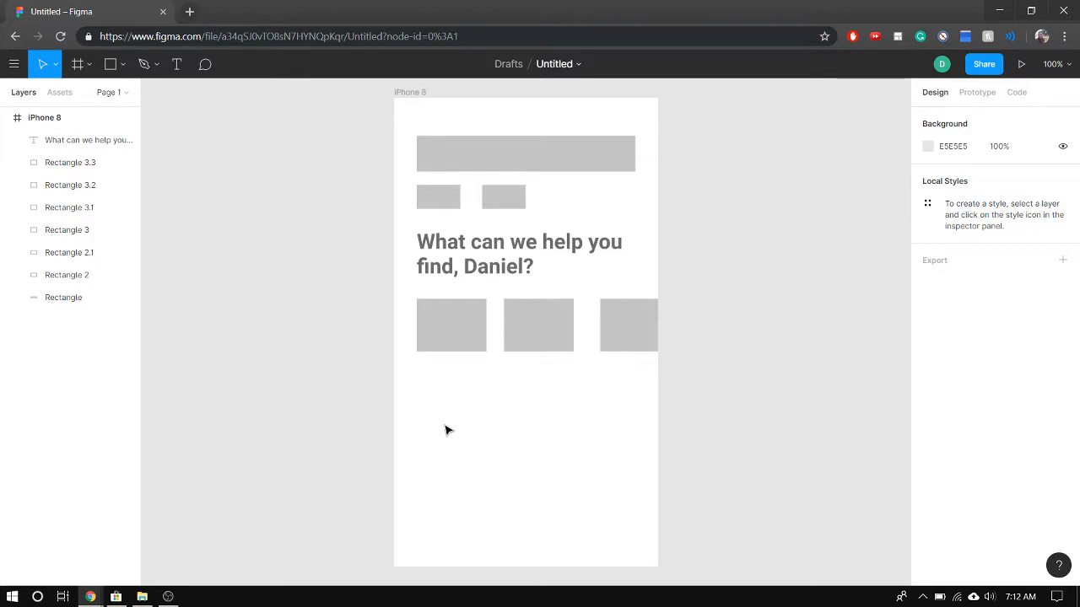
# Paste a copy of the heading and place it below the card row at X 32, Y 399
pyautogui.click(433, 251)
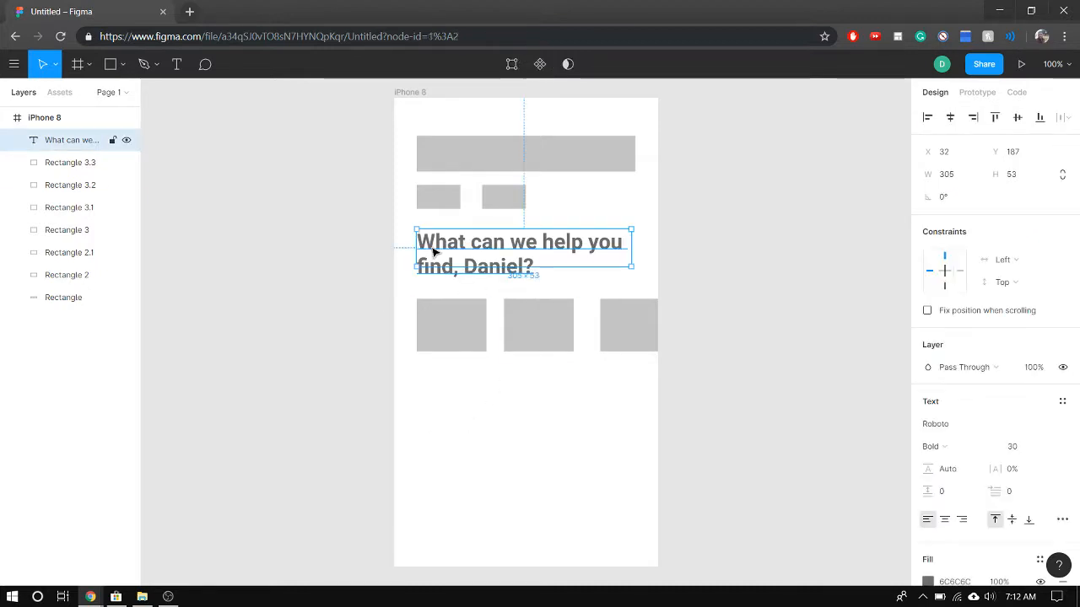
pyautogui.click(436, 402)
pyautogui.hotkey('ctrl', 'v')
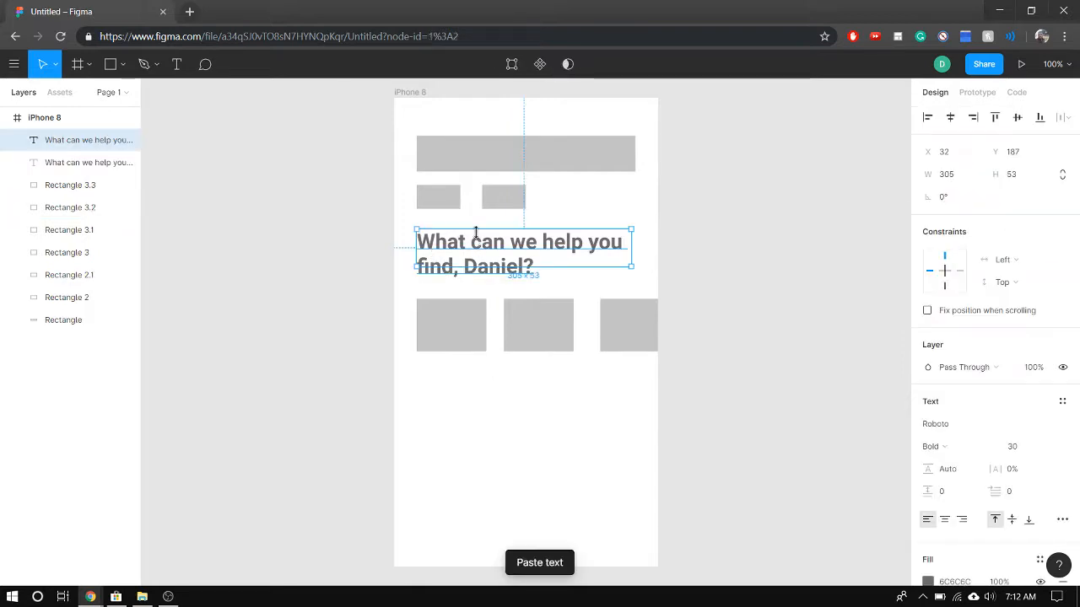
pyautogui.moveTo(478, 253); pyautogui.dragTo(477, 398)
# Replace the copied heading's text with "Introducing Airbnb Luxe" and widen its text box to about 329 so it fits on one line
pyautogui.doubleClick(469, 394)
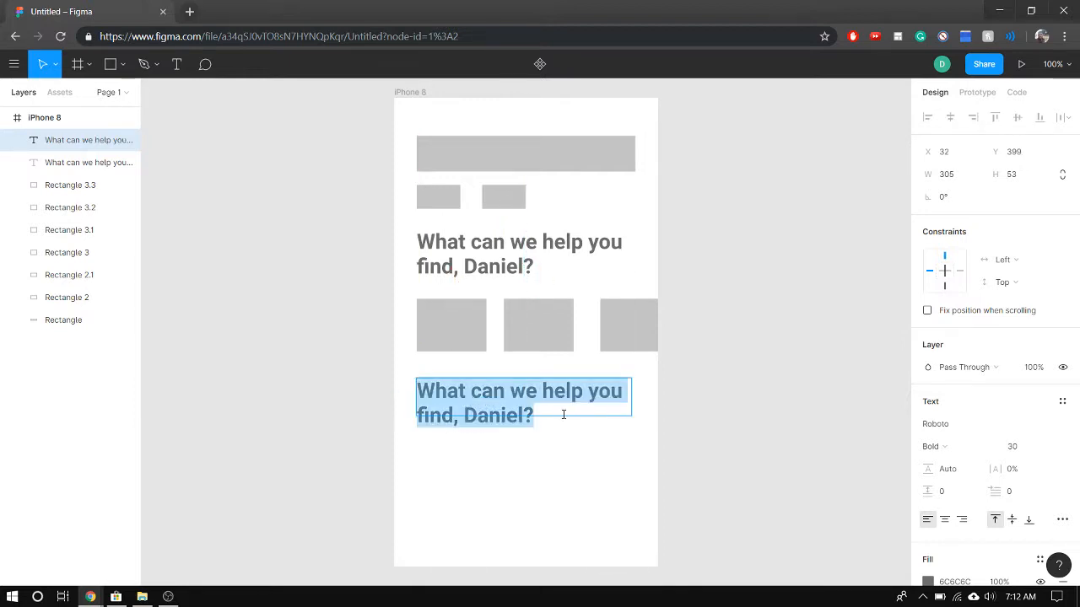
pyautogui.press('Escape')
pyautogui.press('Return')
pyautogui.press('capslock')
pyautogui.write('In')
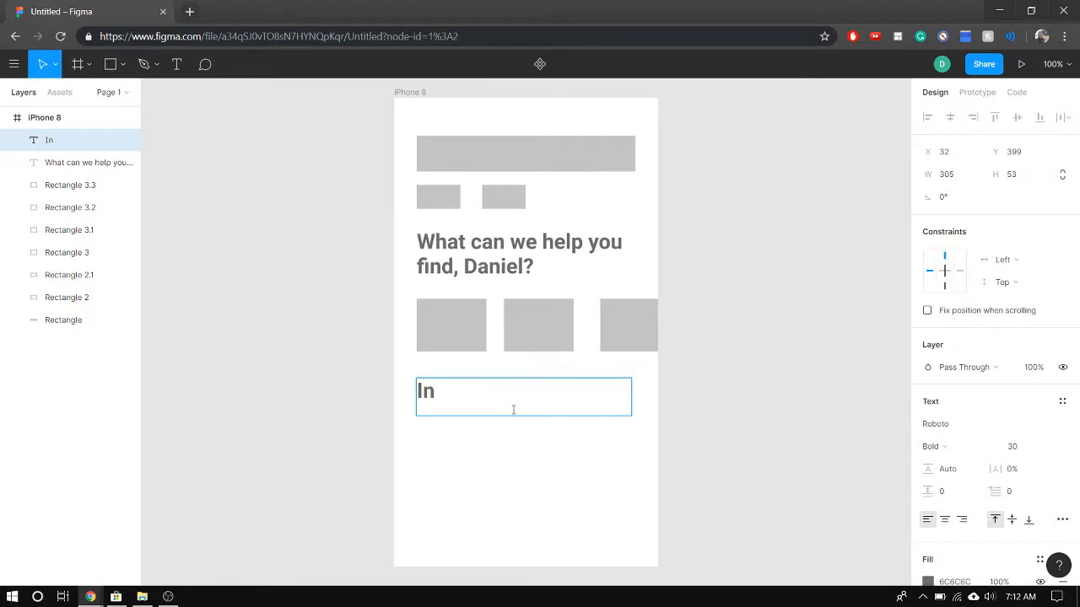
pyautogui.write('troducing')
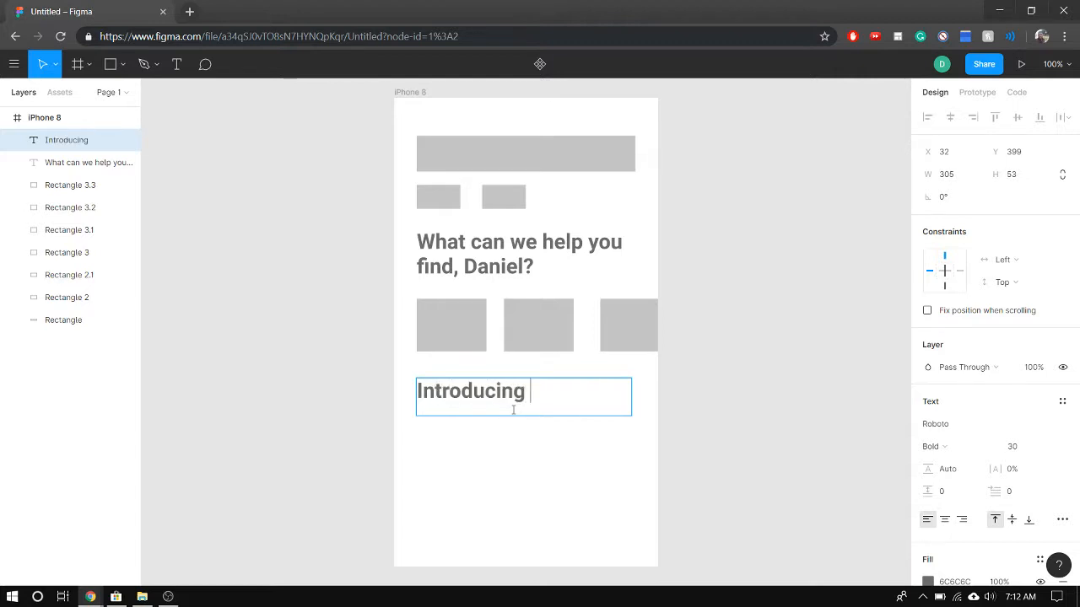
pyautogui.press('capslock')
pyautogui.write('Airbnb')
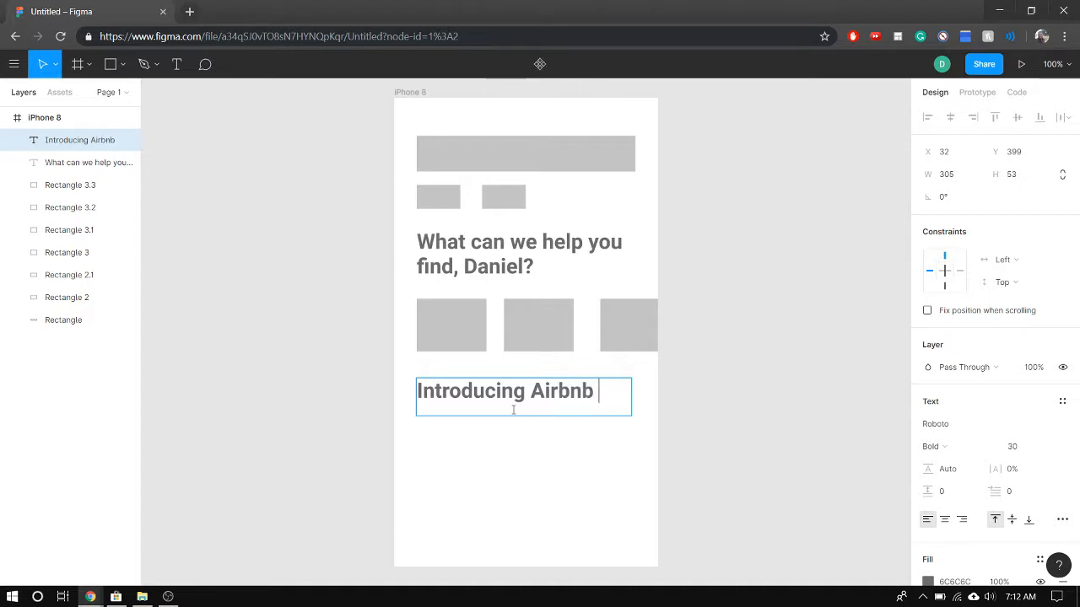
pyautogui.press('capslock')
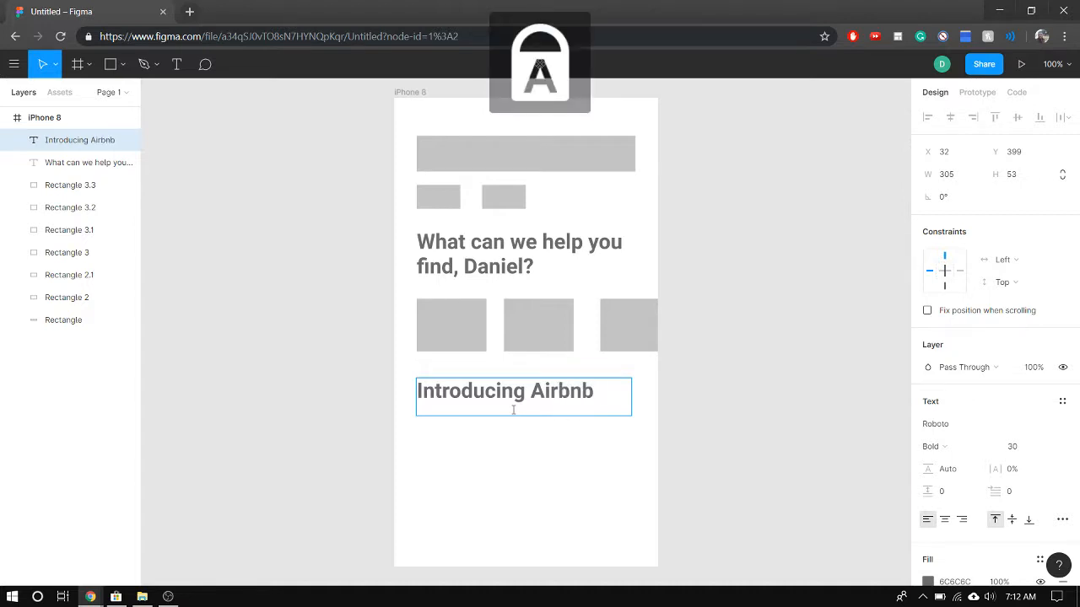
pyautogui.write('L')
pyautogui.press('capslock')
pyautogui.write('ux')
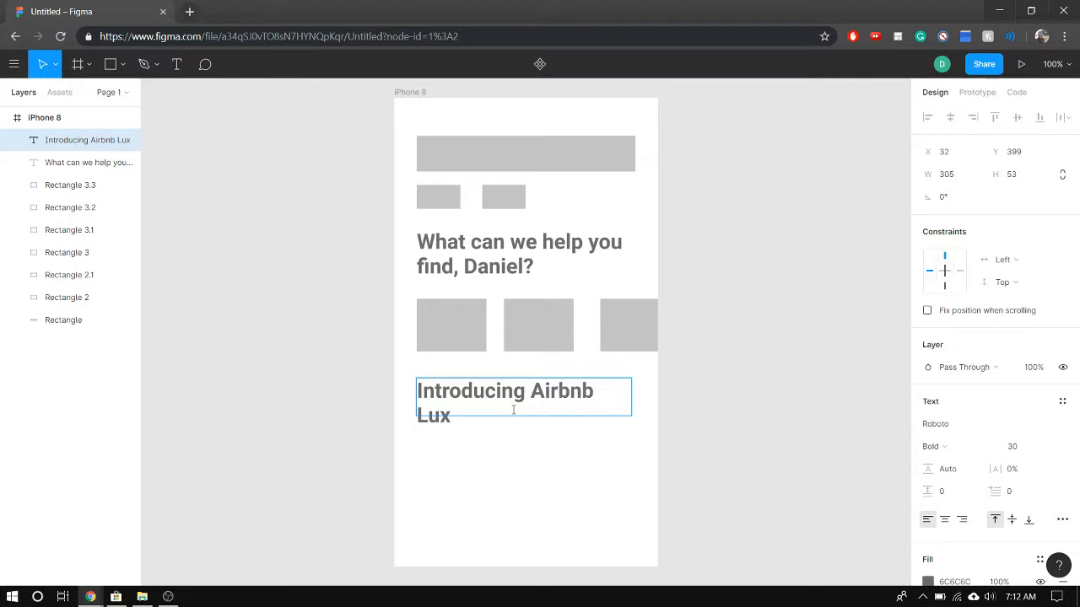
pyautogui.write('e')
pyautogui.press('Escape')
pyautogui.moveTo(636, 401); pyautogui.dragTo(648, 406)
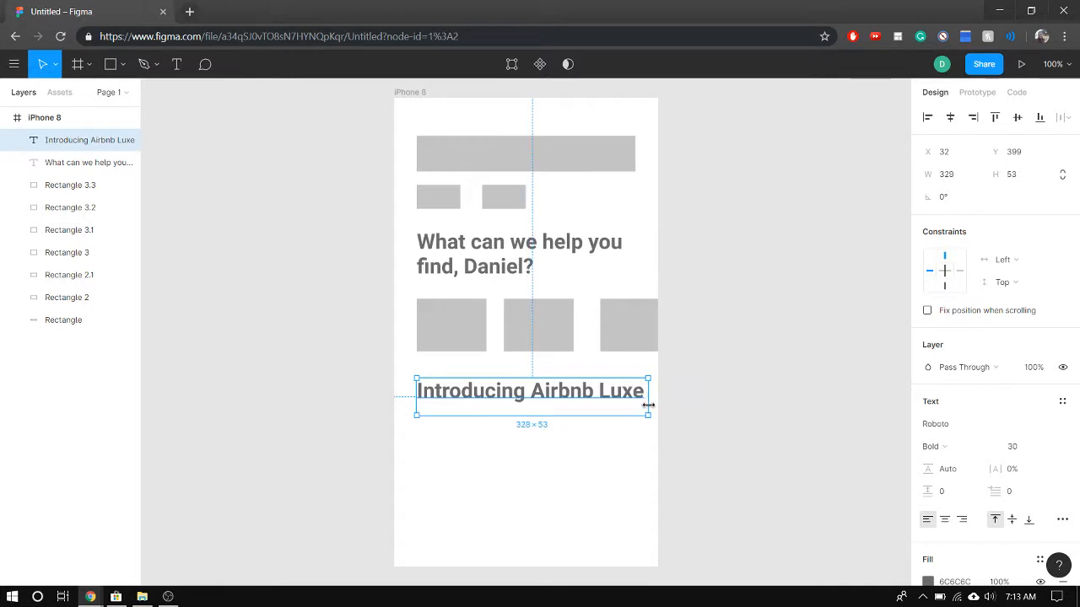
pyautogui.click(553, 468)
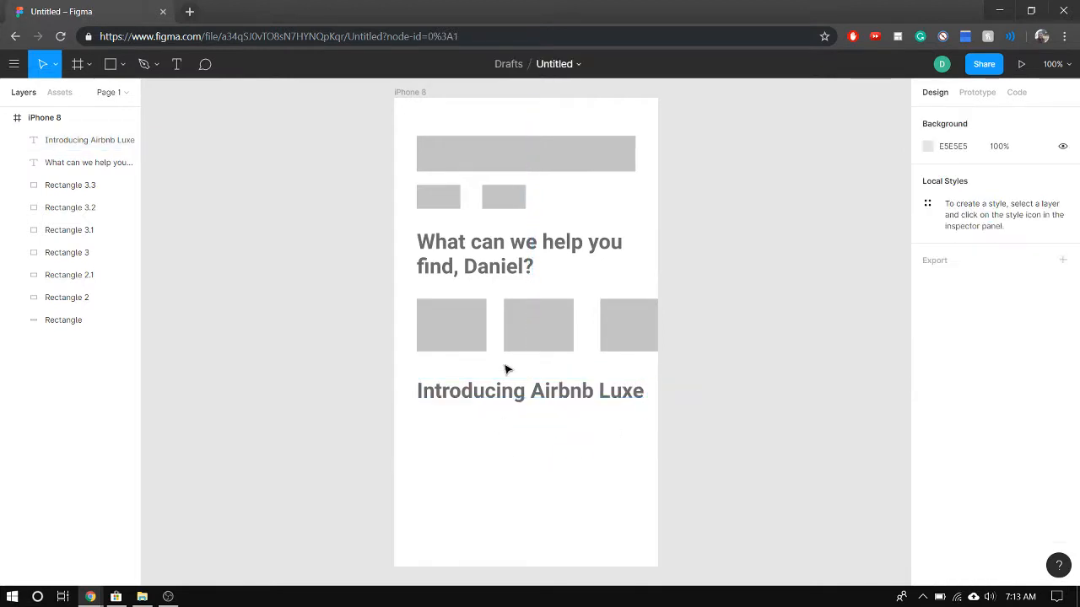
# Set the "Introducing Airbnb Luxe" text's font size to 25
pyautogui.click(567, 411)
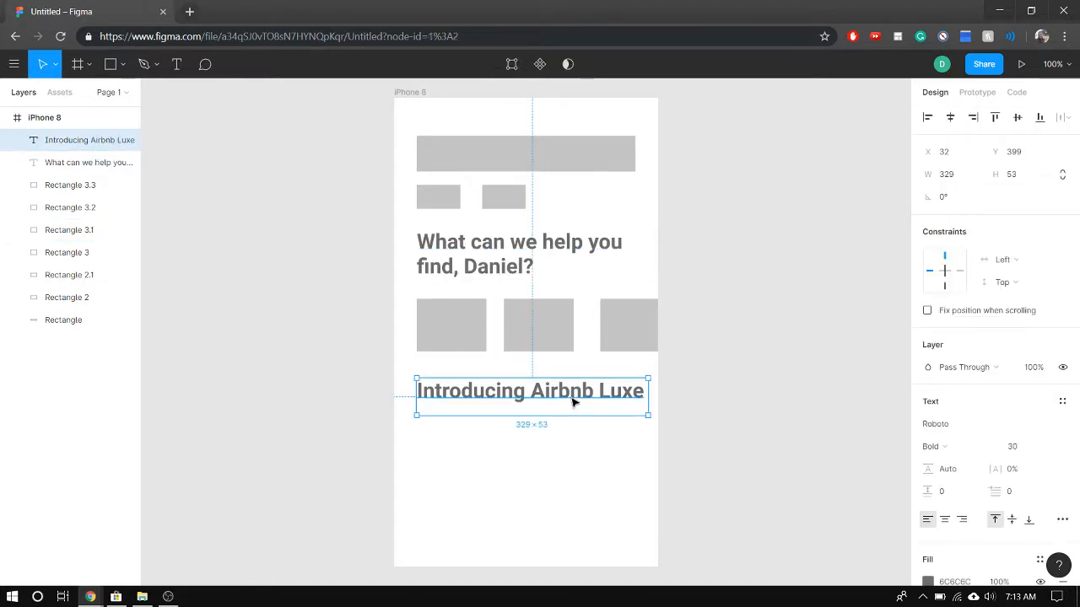
pyautogui.doubleClick(573, 400)
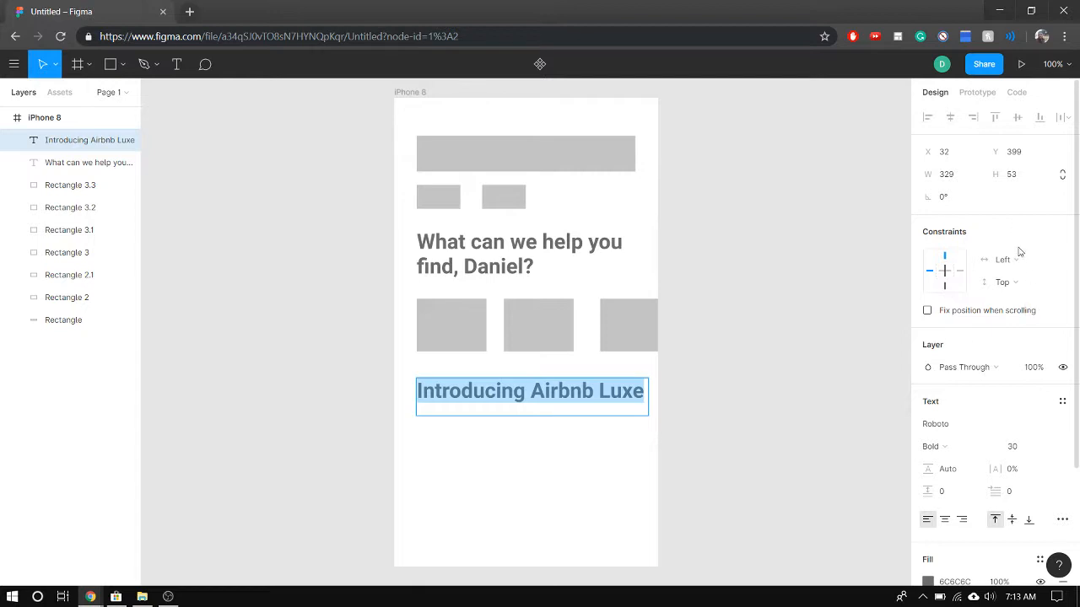
pyautogui.click(1009, 451)
pyautogui.write('15')
pyautogui.press('Return')
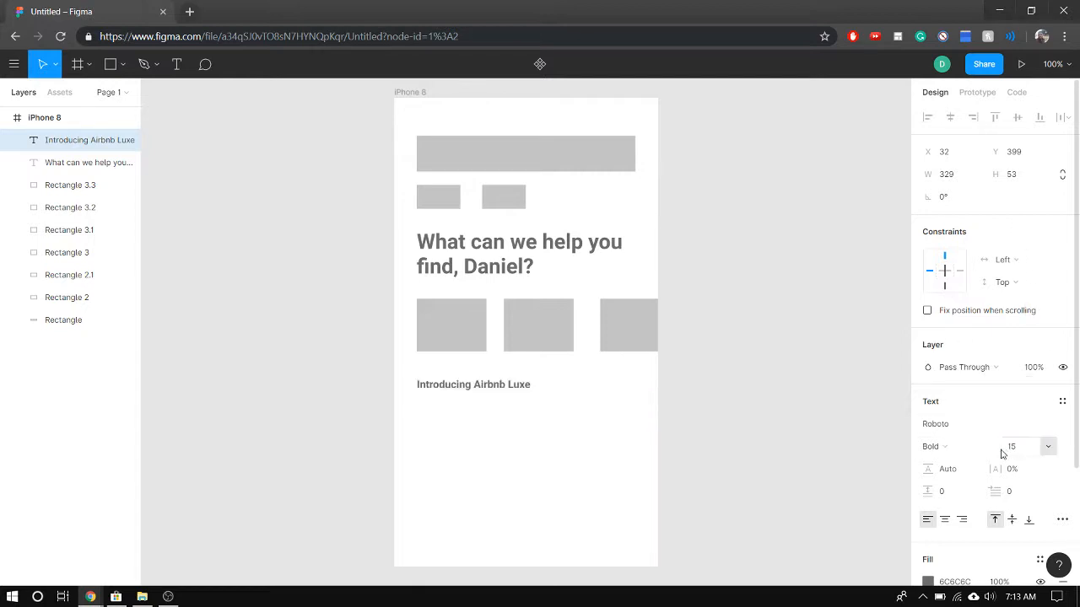
pyautogui.click(1004, 453)
pyautogui.write('25')
pyautogui.press('Return')
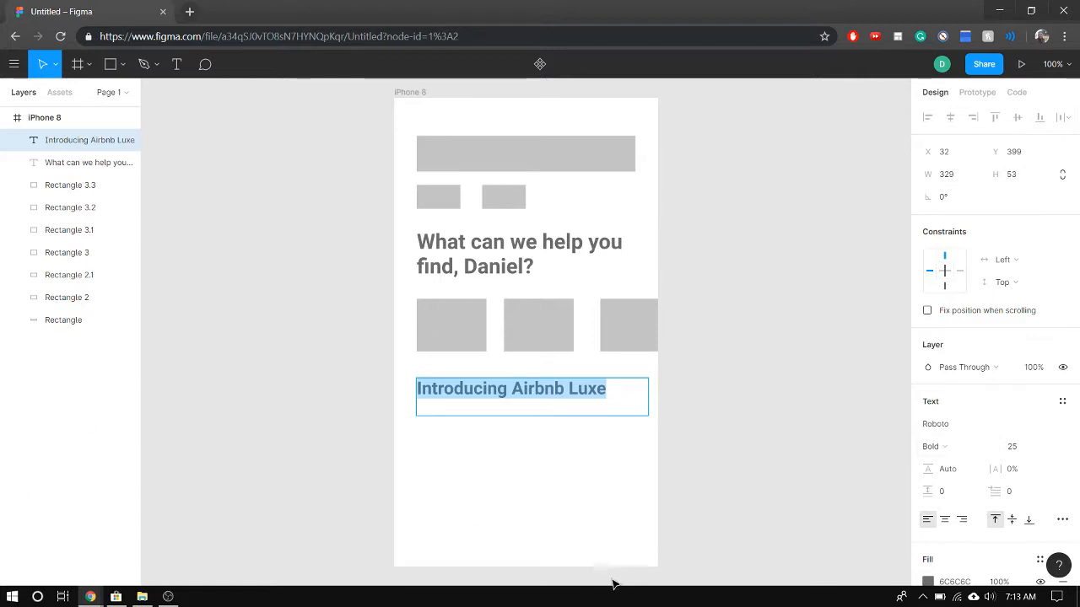
pyautogui.press('Escape')
pyautogui.press('Escape')
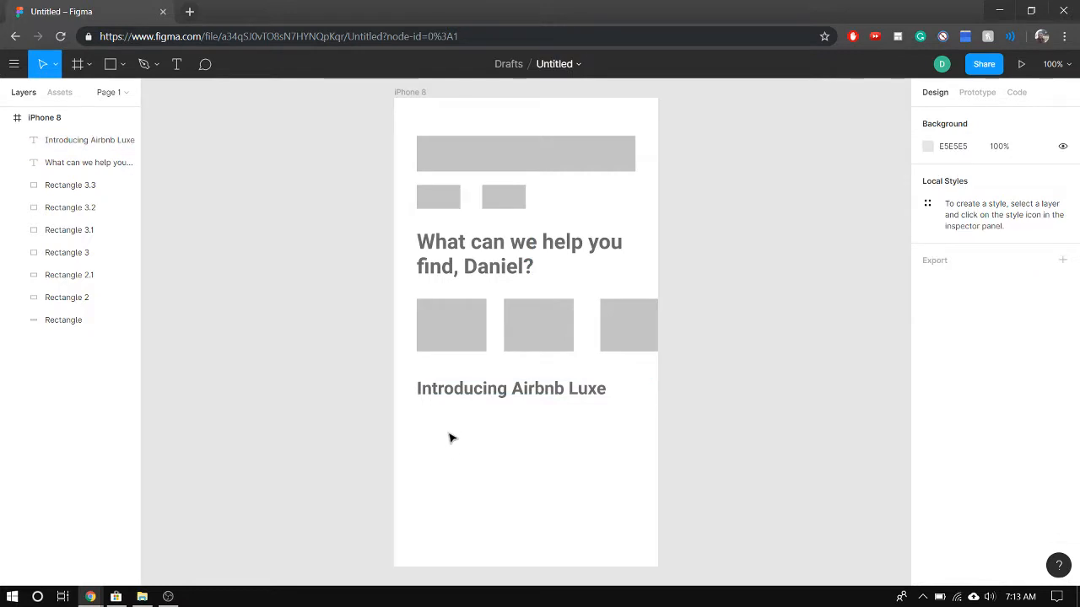
# Move the "Introducing Airbnb Luxe" heading straight down to widen the gap below the card row
pyautogui.click(456, 392)
pyautogui.moveTo(462, 405); pyautogui.dragTo(463, 431)
pyautogui.click(453, 499)
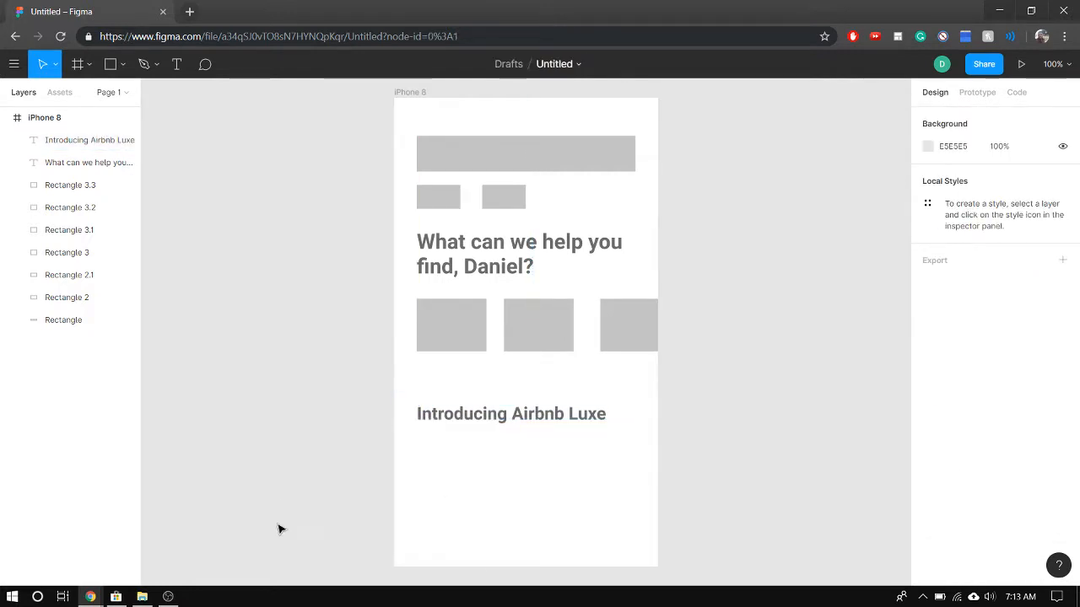
# Draw a full-width bar along the iPhone frame's bottom edge and extend it upward to about 375 × 56 at X 0, Y 611
pyautogui.click(110, 67)
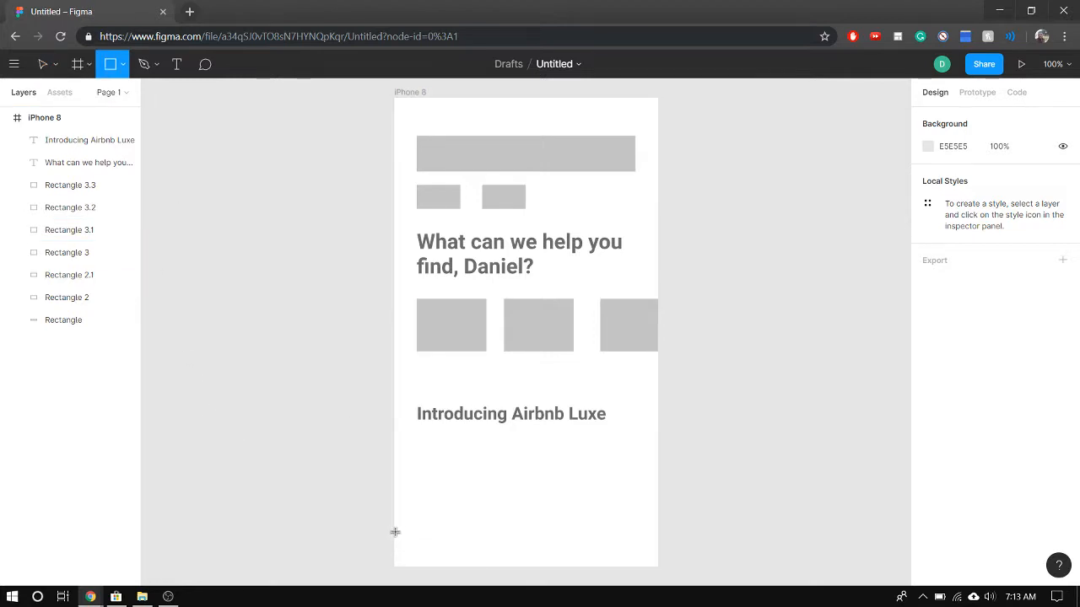
pyautogui.moveTo(394, 533); pyautogui.dragTo(659, 572)
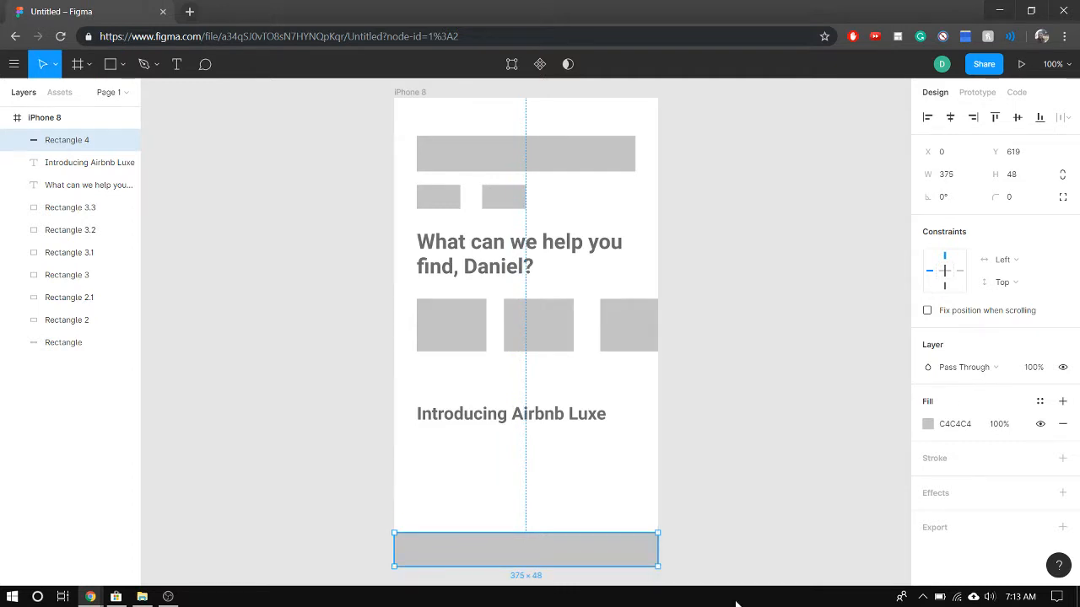
pyautogui.moveTo(542, 529); pyautogui.dragTo(543, 526)
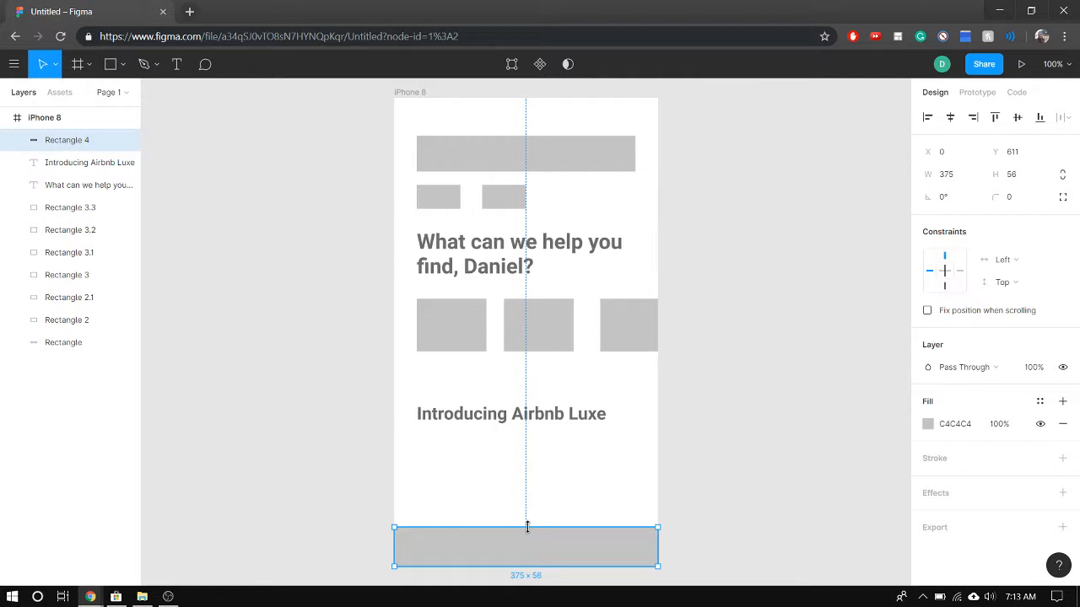
# Draw a rectangle below the "Introducing Airbnb Luxe" heading, aligned with its left edge and reaching the bottom bar, about 311 × 135 at X 32, Y 476
pyautogui.click(494, 479)
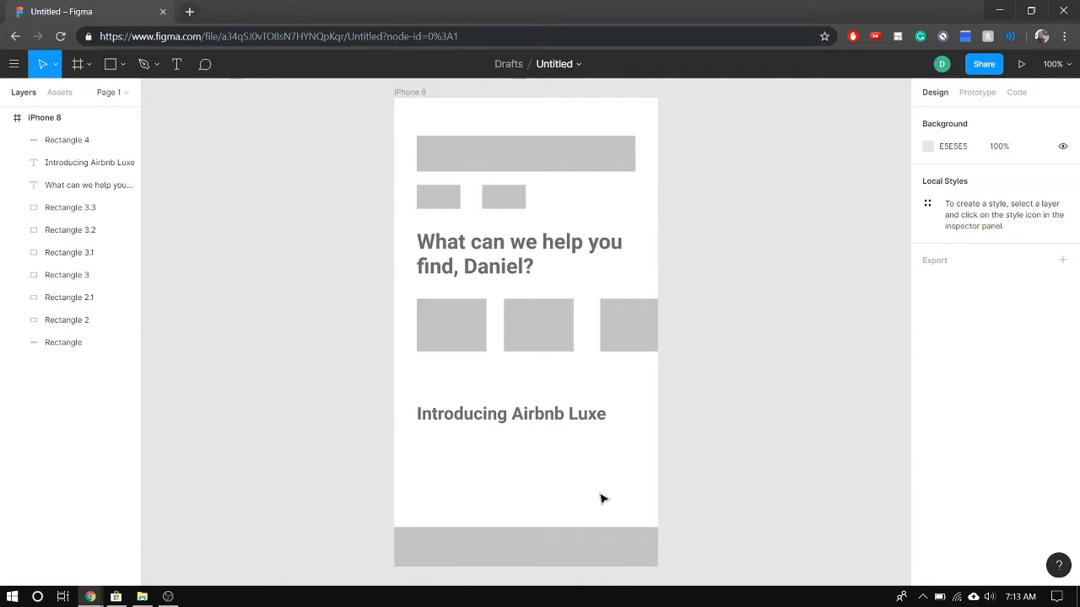
pyautogui.click(109, 65)
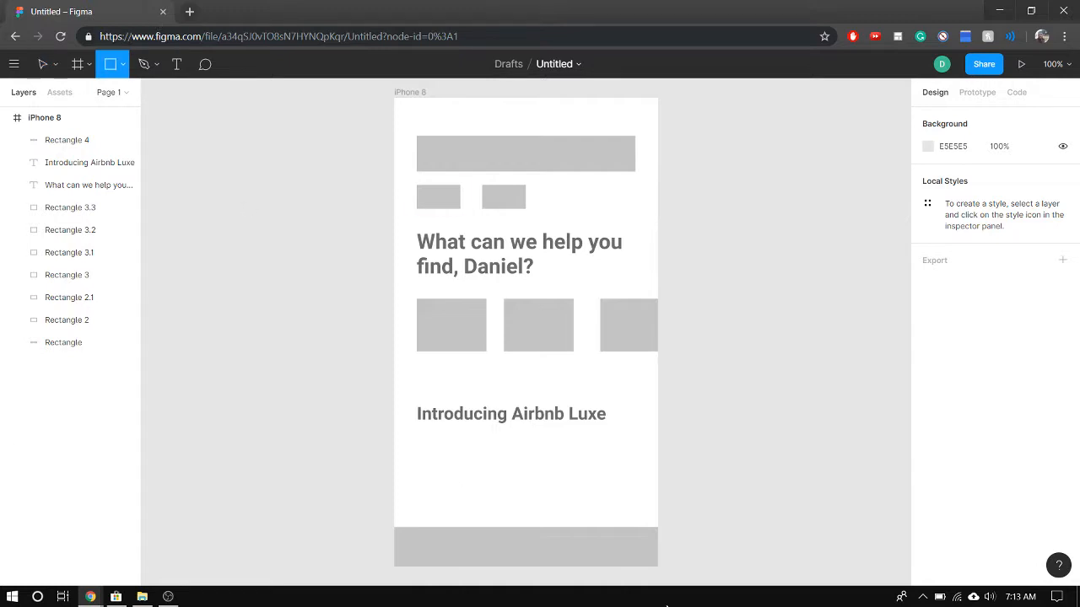
pyautogui.moveTo(421, 433); pyautogui.dragTo(635, 523)
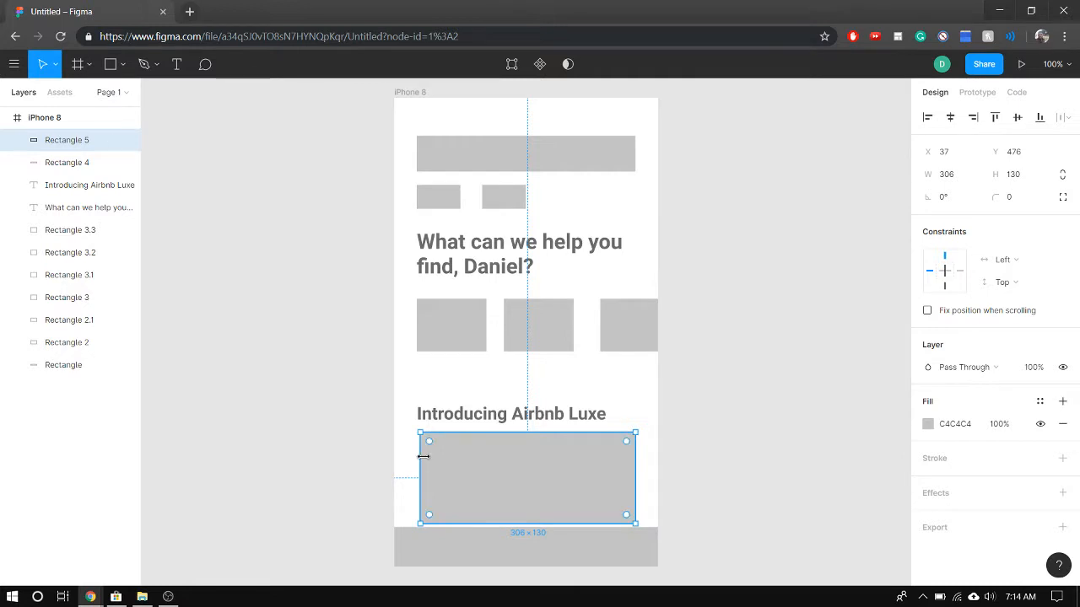
pyautogui.moveTo(421, 456); pyautogui.dragTo(417, 456)
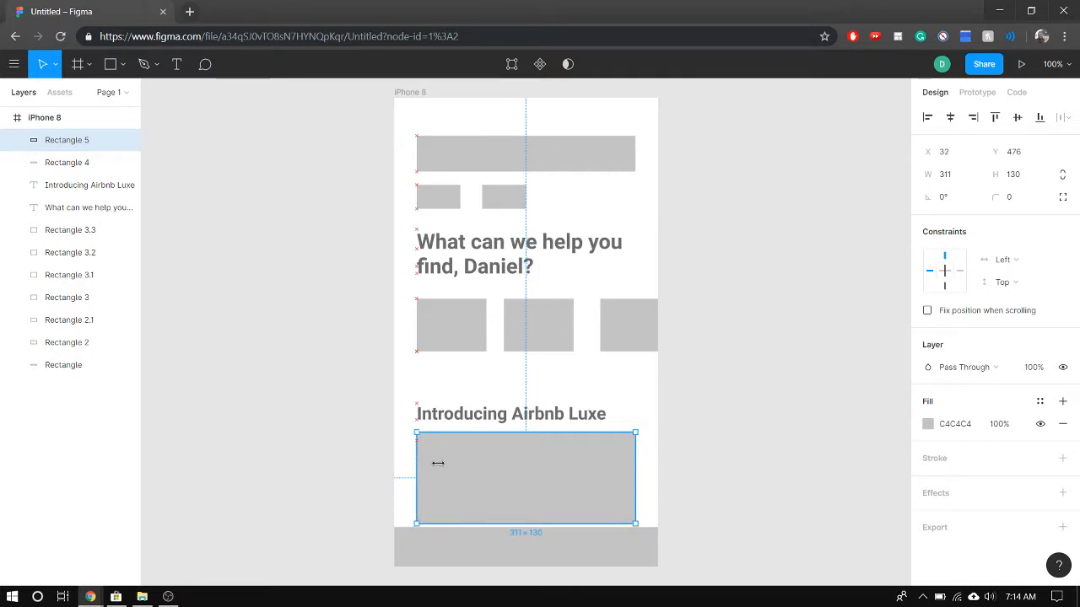
pyautogui.moveTo(538, 520); pyautogui.dragTo(537, 529)
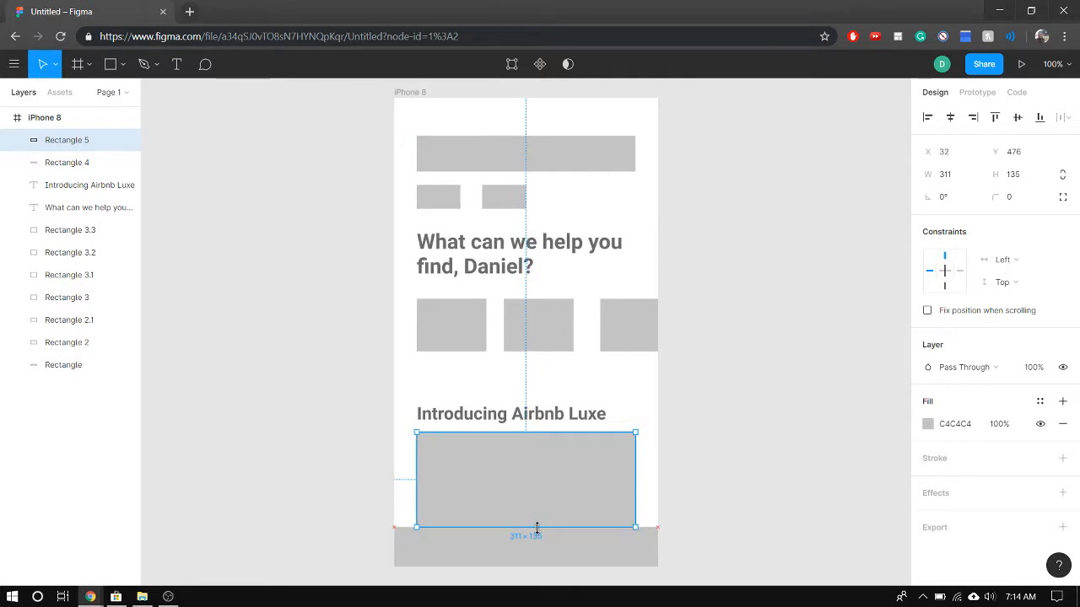
pyautogui.click(682, 582)
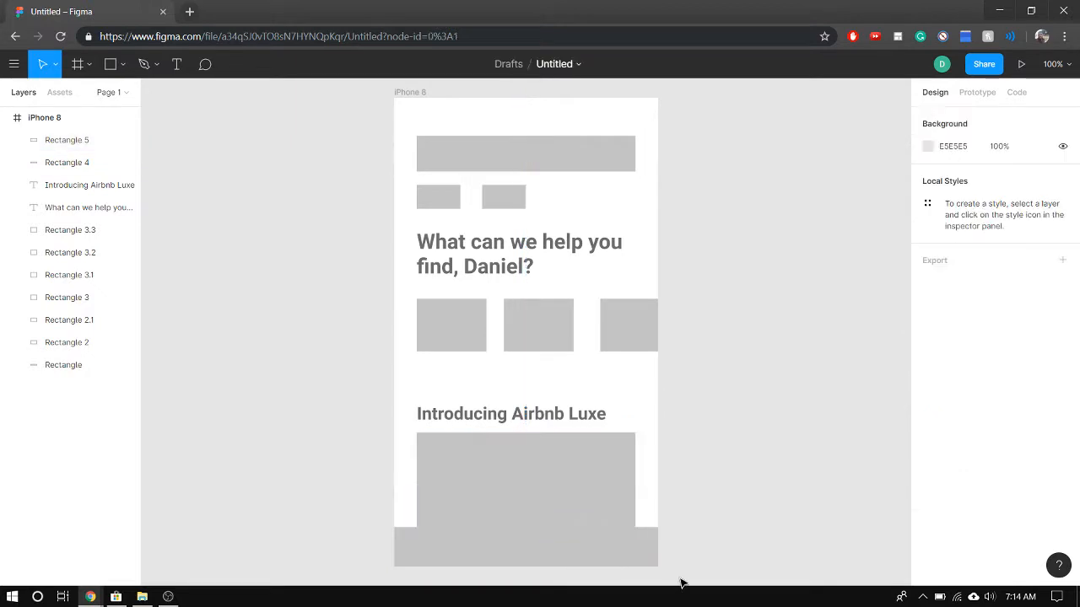
# Extend the rectangle under the "Introducing Airbnb Luxe" heading downward over the bottom bar to a height of about 160
pyautogui.click(553, 545)
pyautogui.click(364, 491)
pyautogui.click(463, 515)
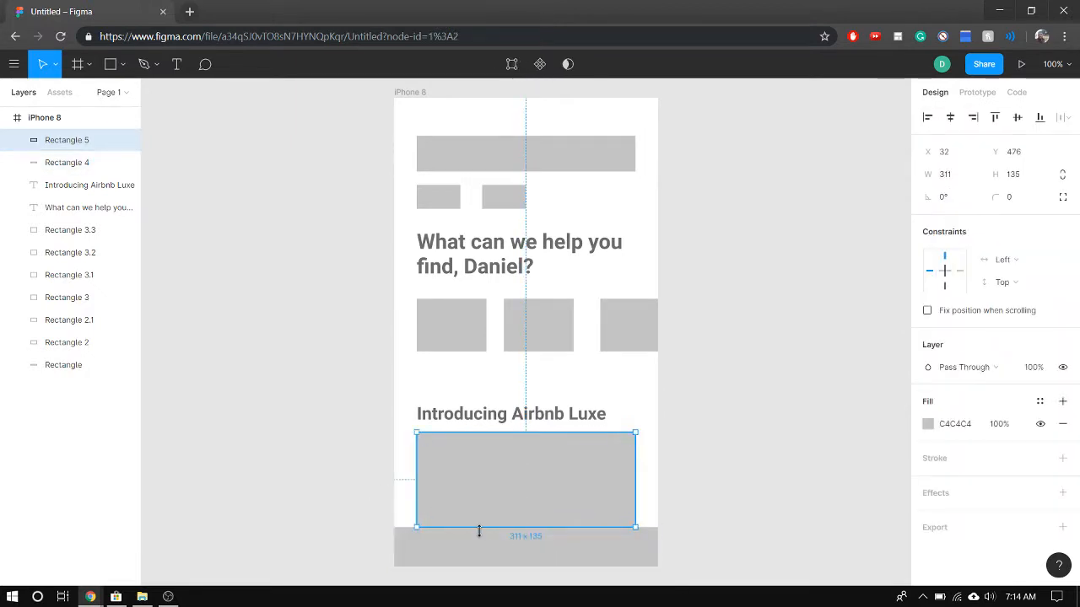
pyautogui.moveTo(479, 531); pyautogui.dragTo(479, 545)
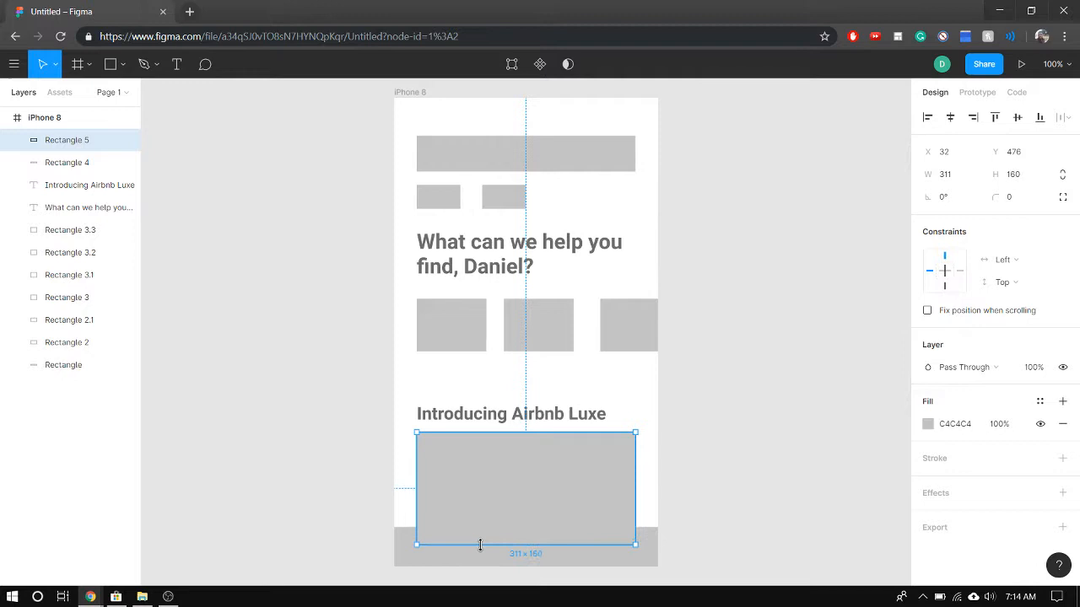
# Try placing the Rectangle 5 layer below Rectangle 4, and return it to the front of the layer order
pyautogui.click(551, 567)
pyautogui.click(534, 513)
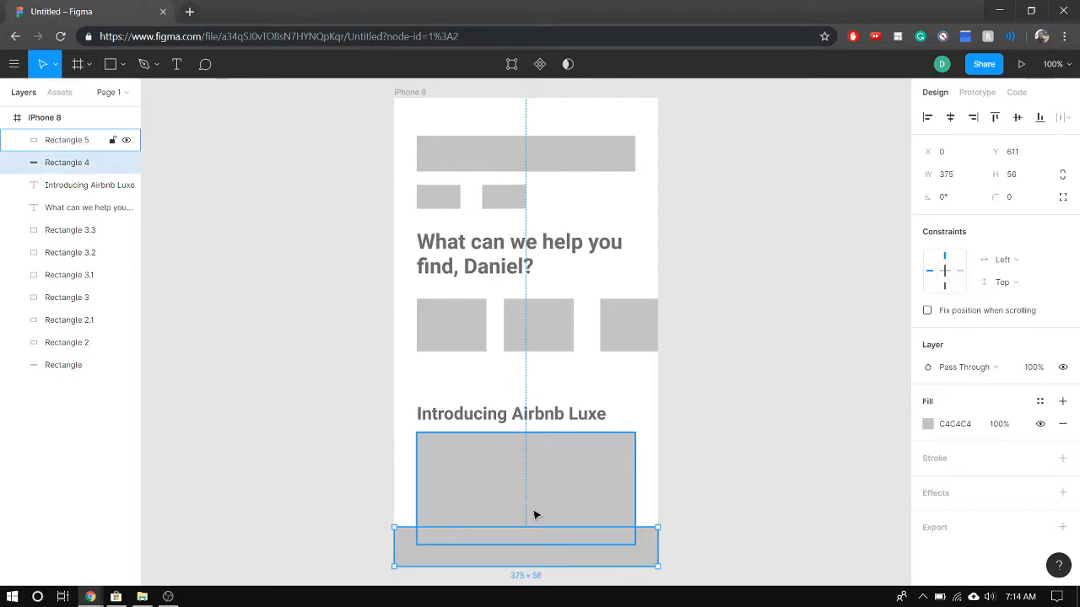
pyautogui.click(574, 546)
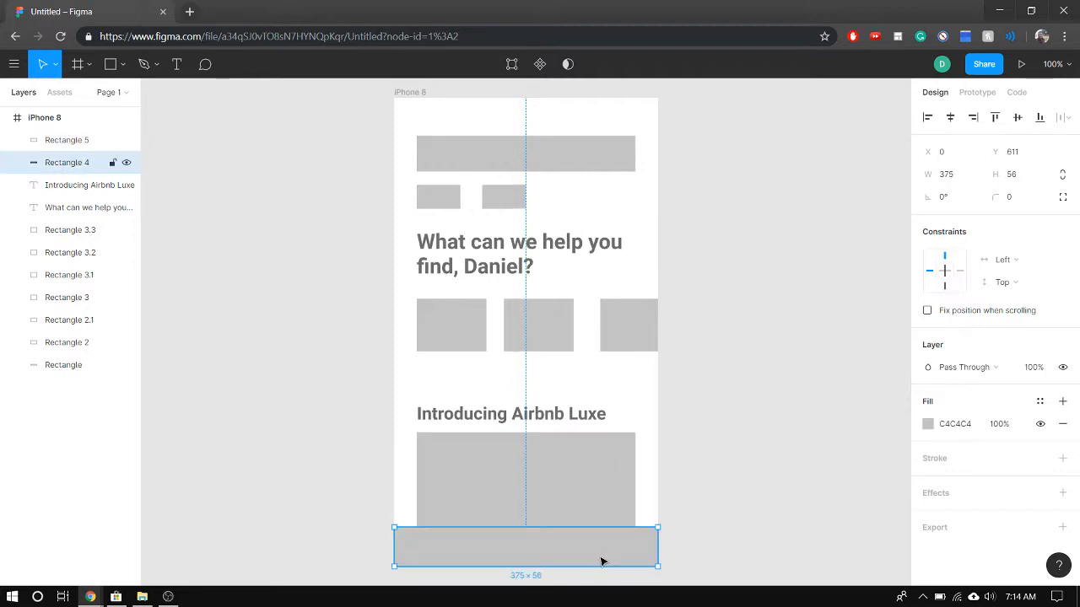
pyautogui.click(471, 520)
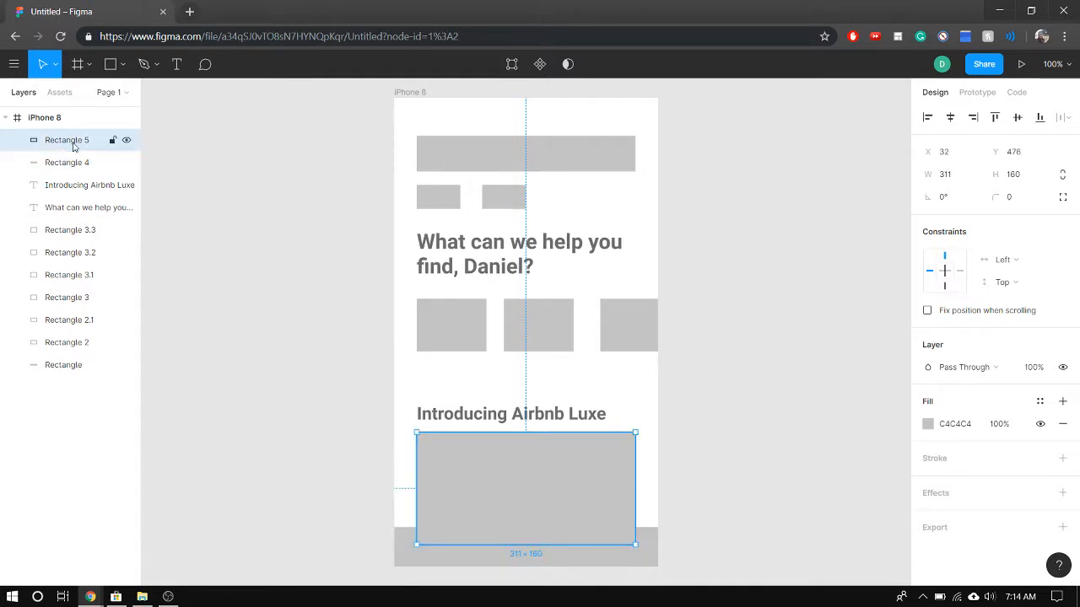
pyautogui.moveTo(73, 147); pyautogui.dragTo(74, 170)
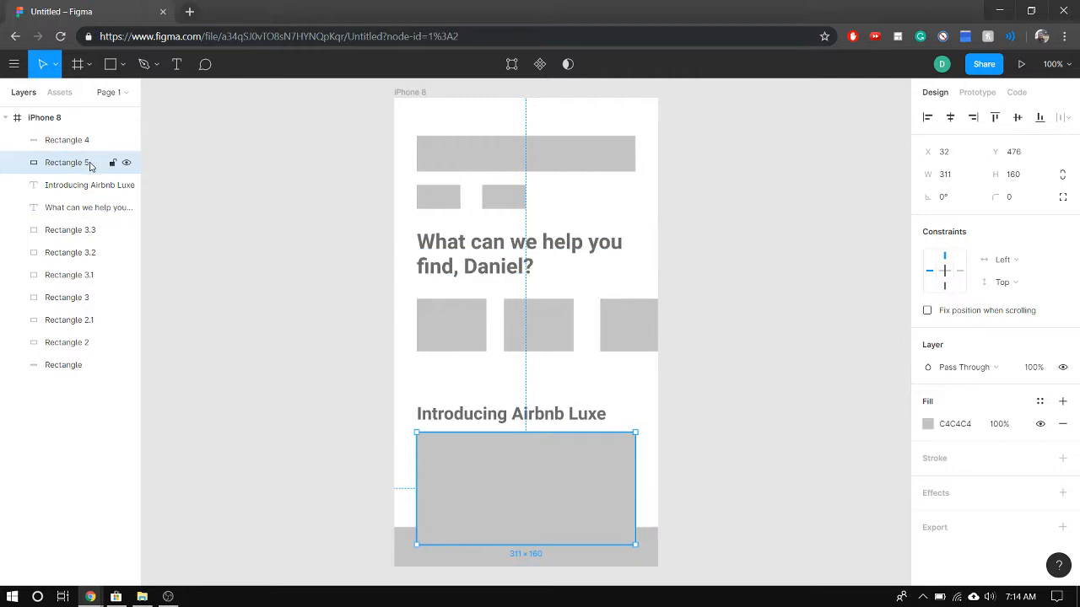
pyautogui.moveTo(90, 166); pyautogui.dragTo(93, 133)
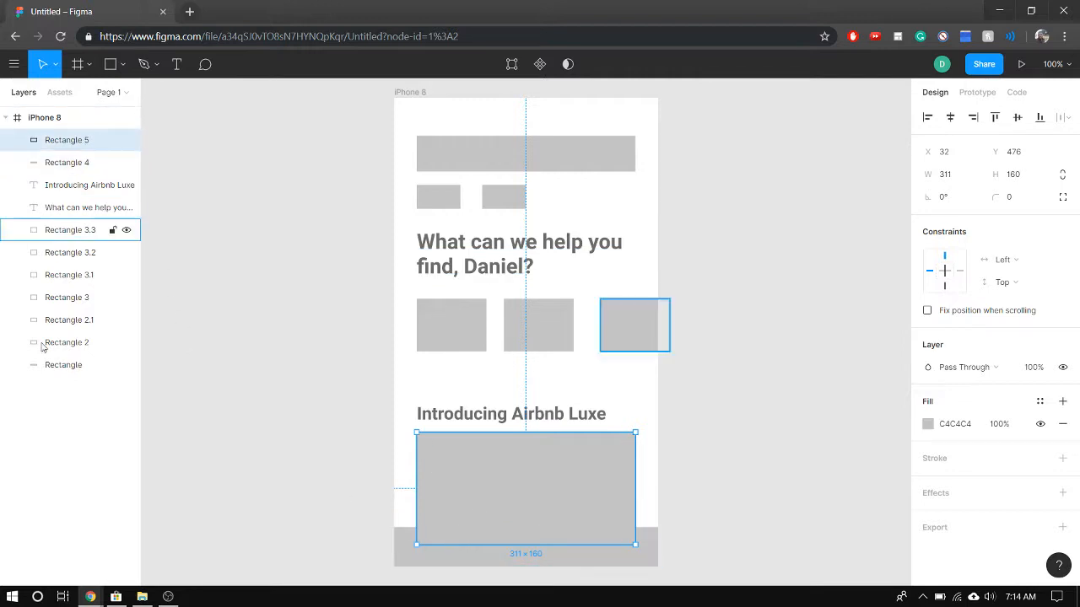
# Move the Rectangle 5 layer down to just above Rectangle 3 so the large card sits behind the bottom bar
pyautogui.click(63, 363)
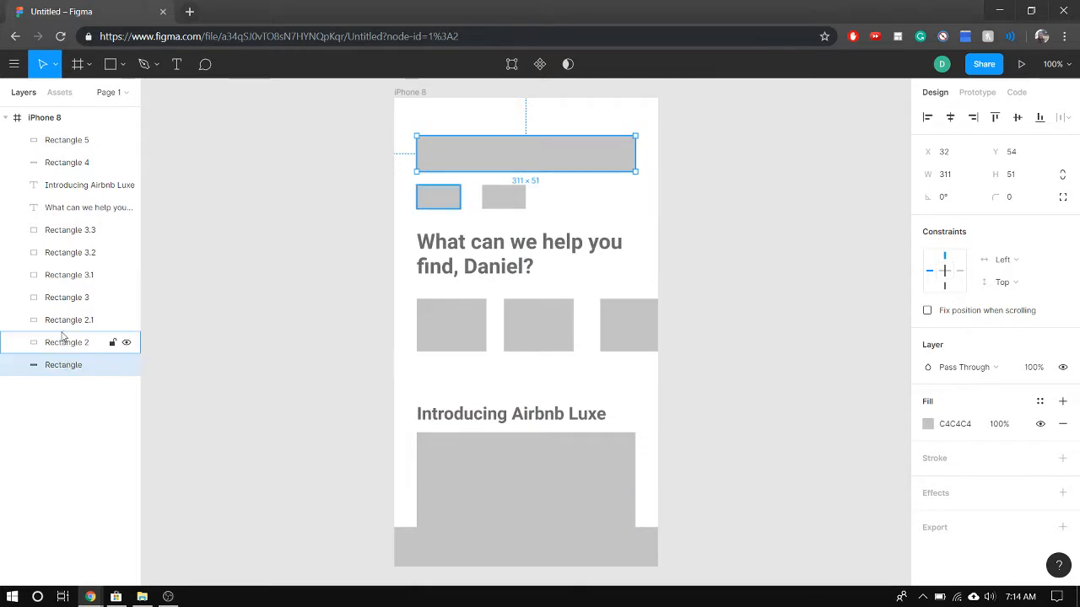
pyautogui.click(74, 143)
pyautogui.moveTo(73, 143); pyautogui.dragTo(76, 297)
pyautogui.click(409, 551)
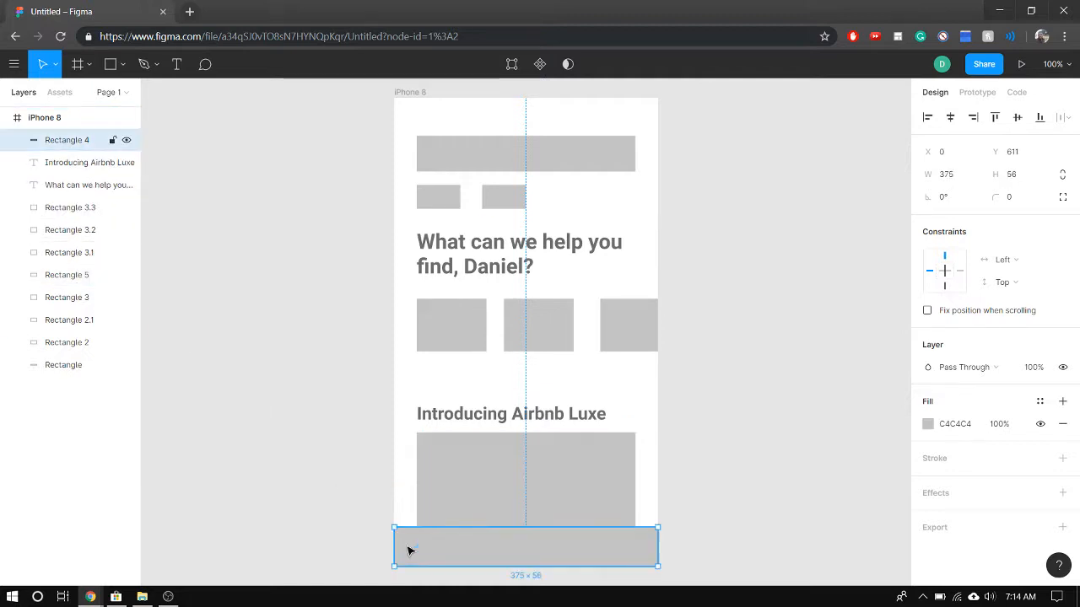
pyautogui.click(342, 482)
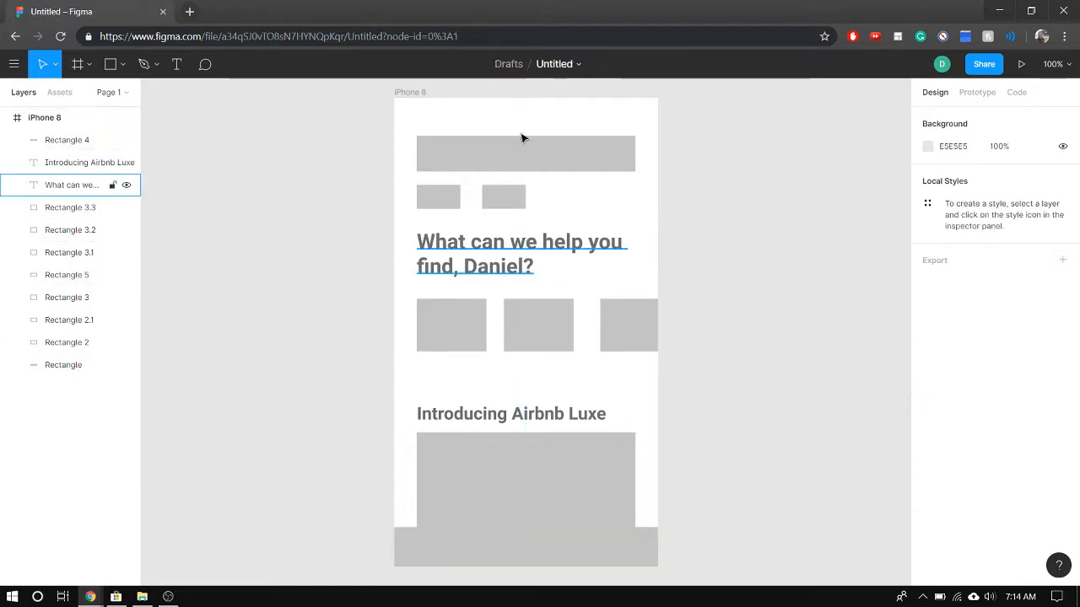
pyautogui.click(509, 494)
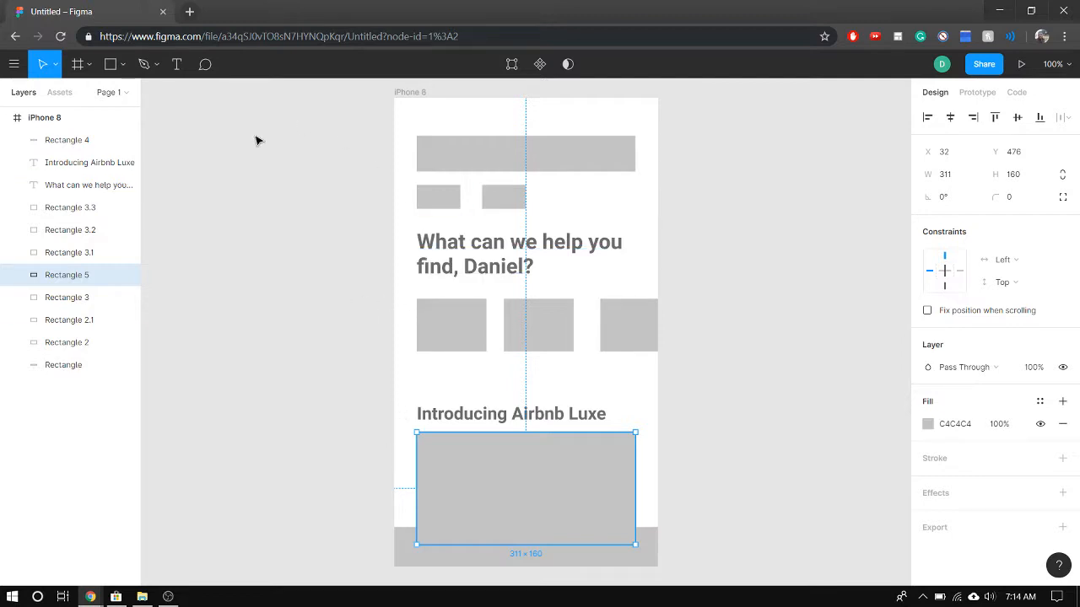
# Switch to a new browser tab, search Google for "hotel room" and show the image results
pyautogui.click(189, 11)
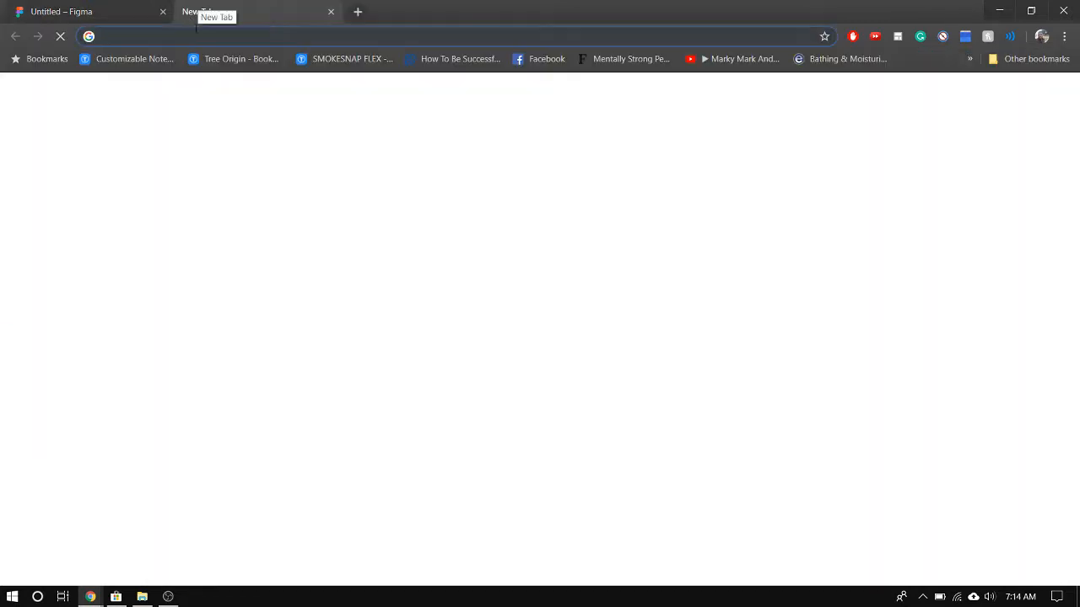
pyautogui.write('goog')
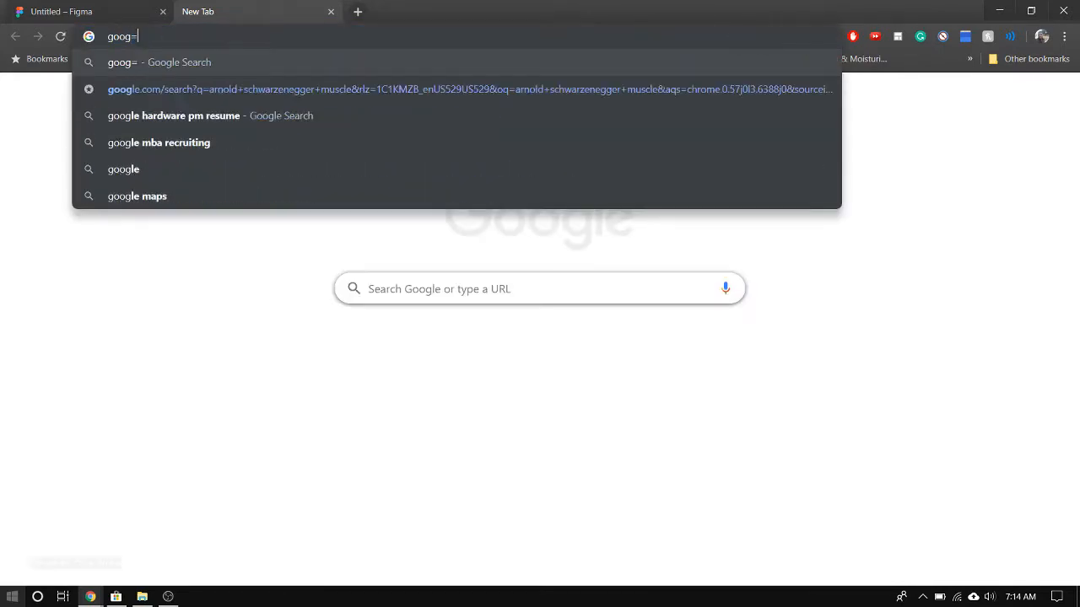
pyautogui.press('Escape')
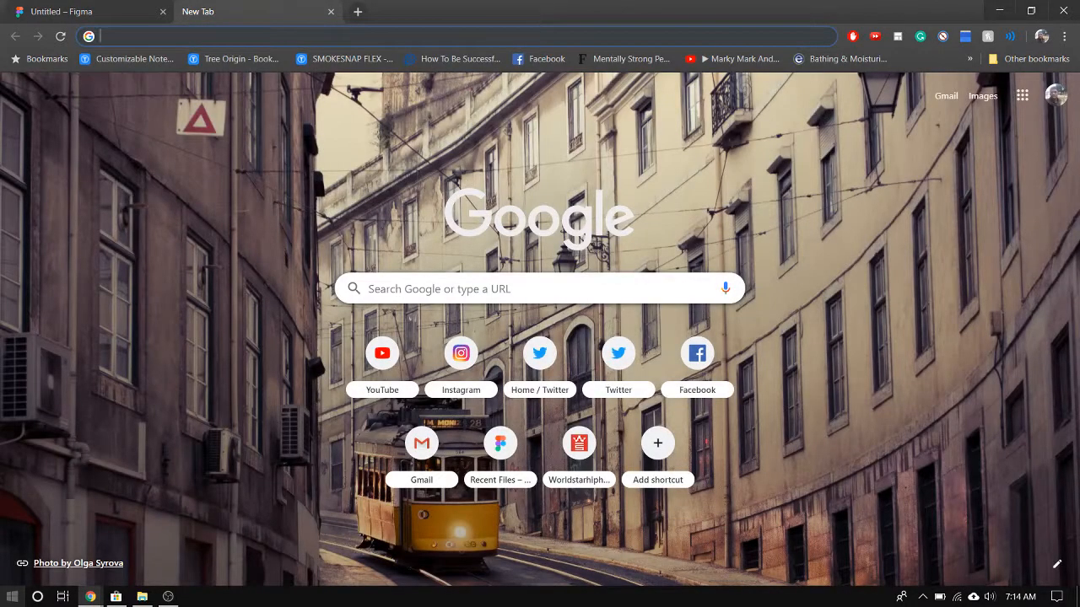
pyautogui.write('hotel')
pyautogui.press('BackSpace')
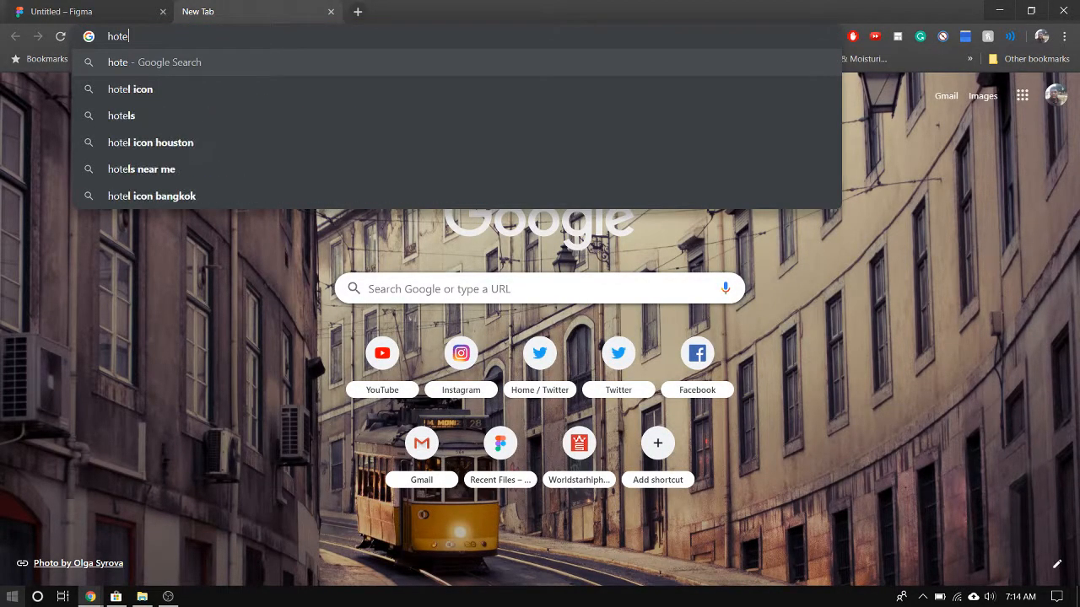
pyautogui.write('l room')
pyautogui.press('Return')
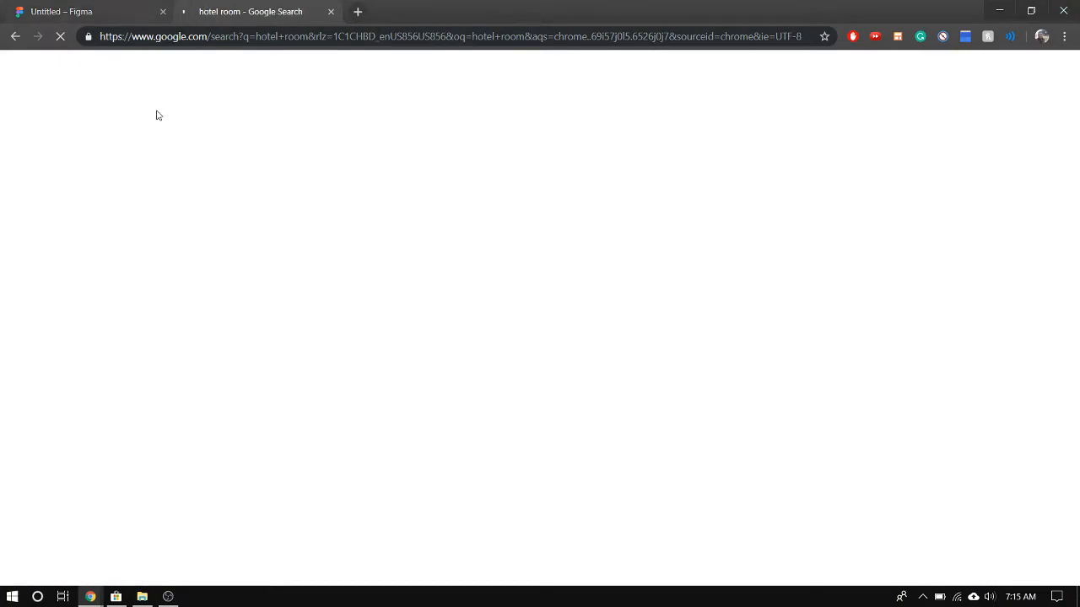
pyautogui.click(169, 126)
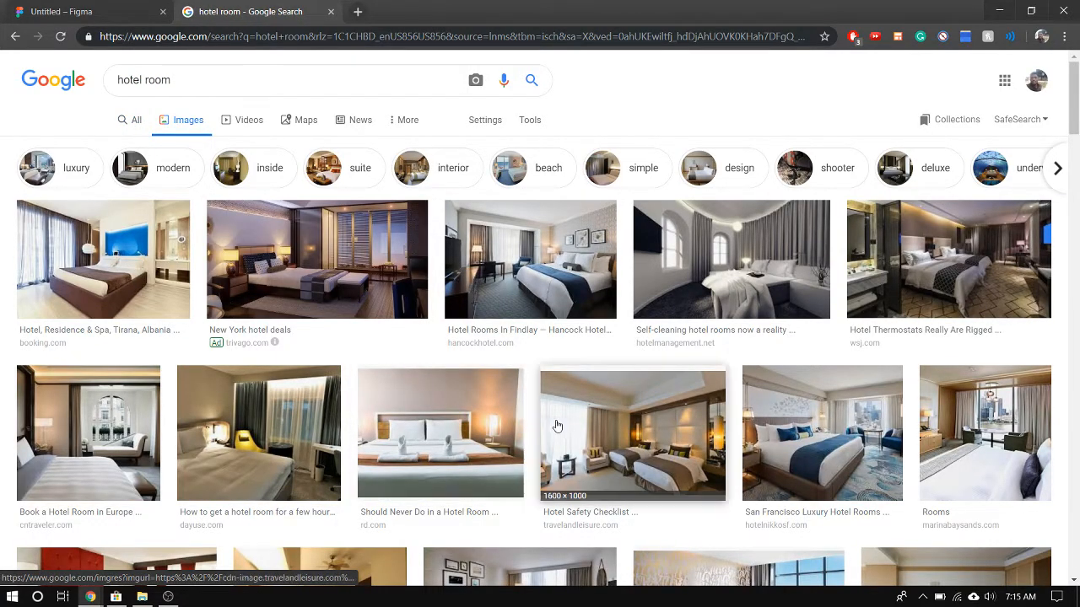
# Save the San Francisco luxury hotel room picture as hotel-nikko-san-francisco-deluxe-room-th, a JPEG image, in the Desktop's Airbnb folder
pyautogui.scroll(-3, 556, 426)
pyautogui.click(759, 329)
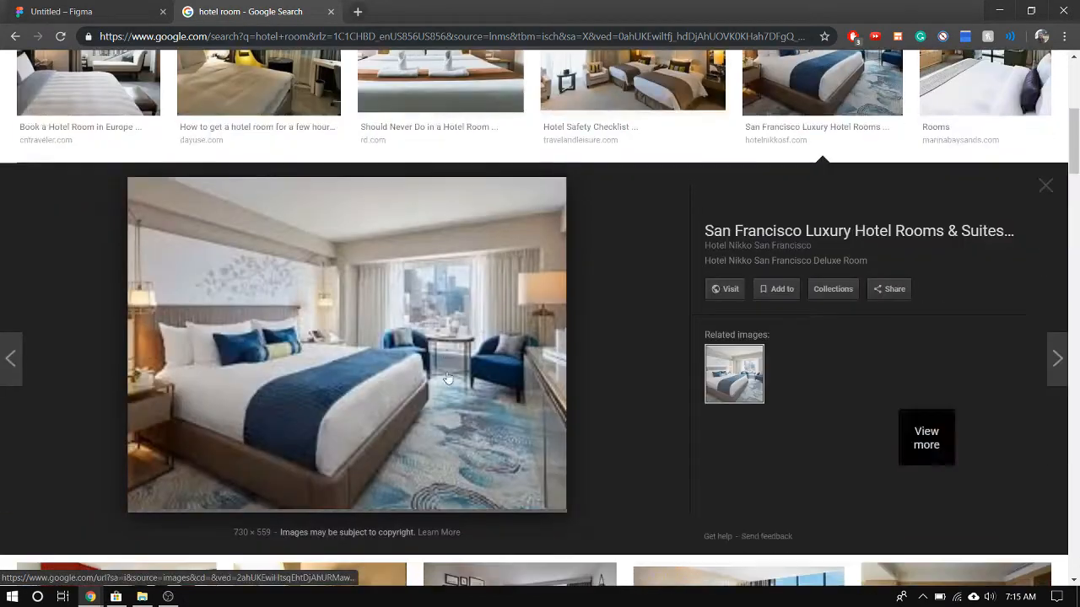
pyautogui.rightClick(374, 381)
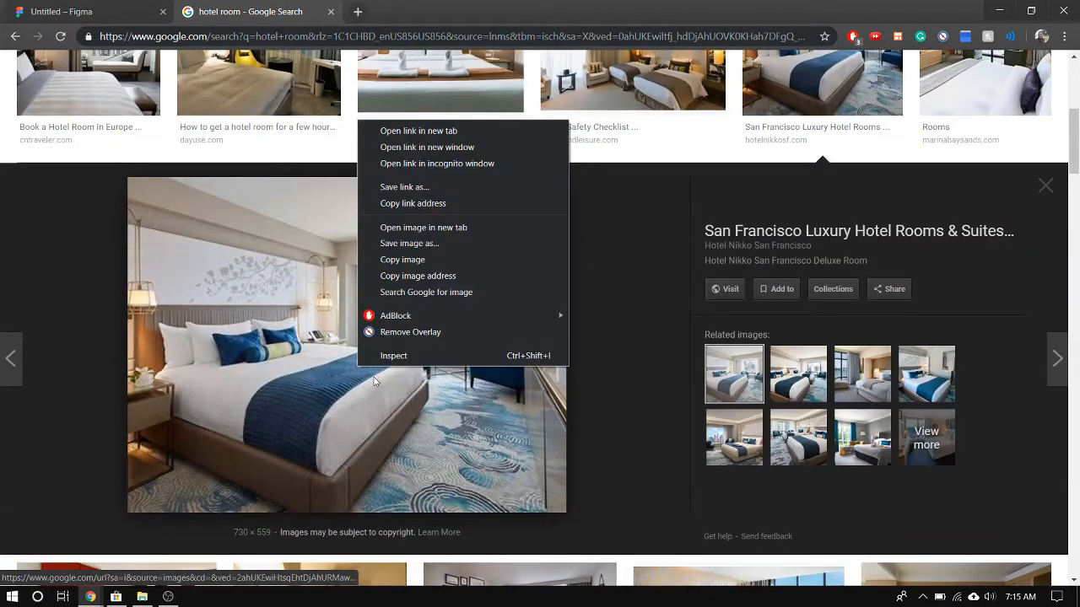
pyautogui.click(424, 243)
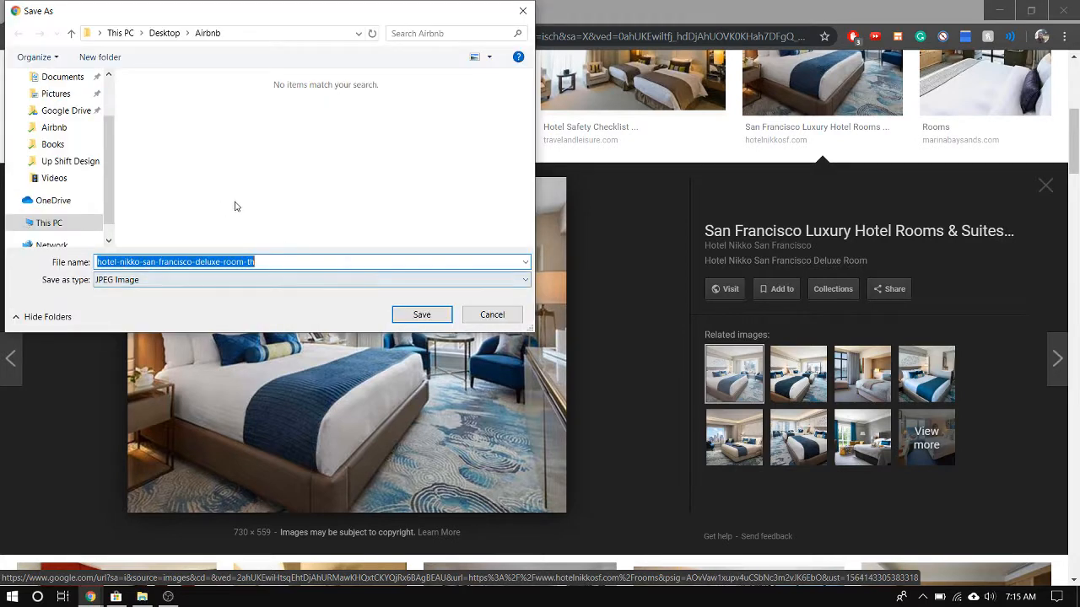
pyautogui.click(429, 320)
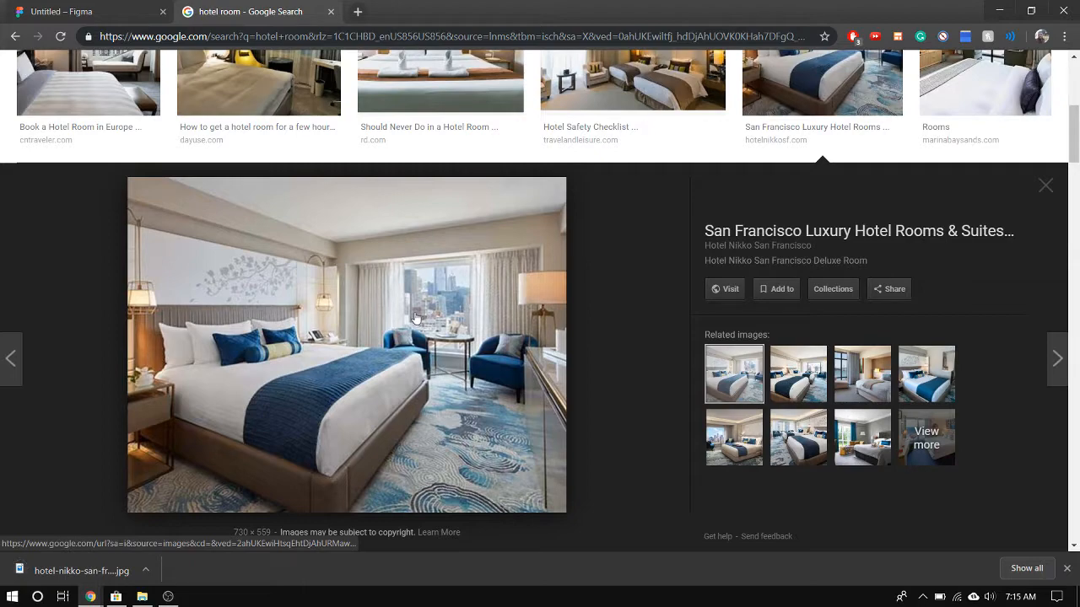
# Replace the image search query with "hiking" and run the search
pyautogui.scroll(5, 405, 319)
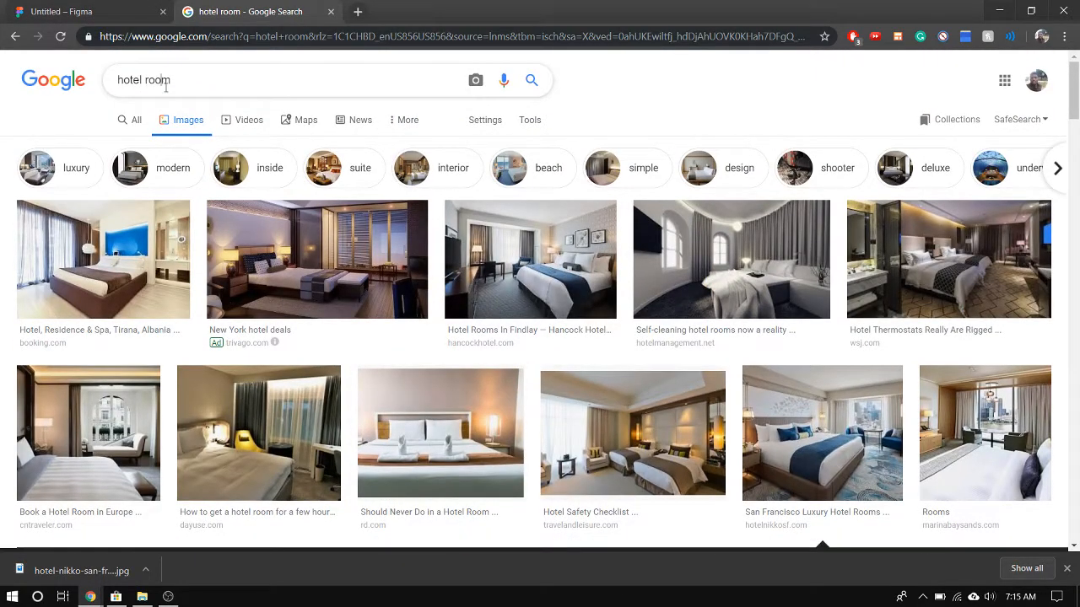
pyautogui.click(156, 88)
pyautogui.write('hiki')
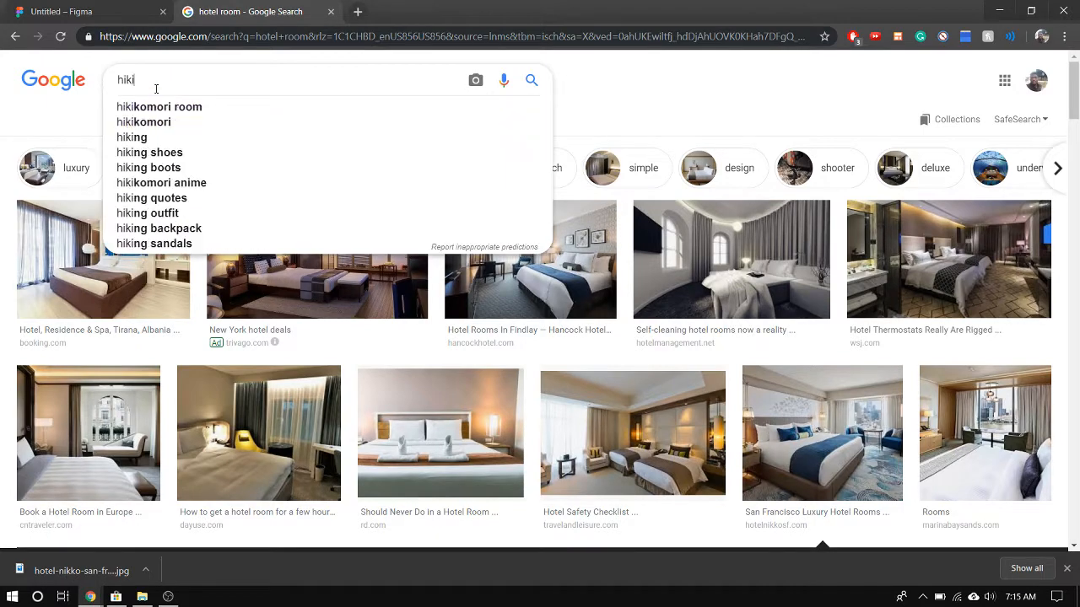
pyautogui.write('ng')
pyautogui.press('Return')
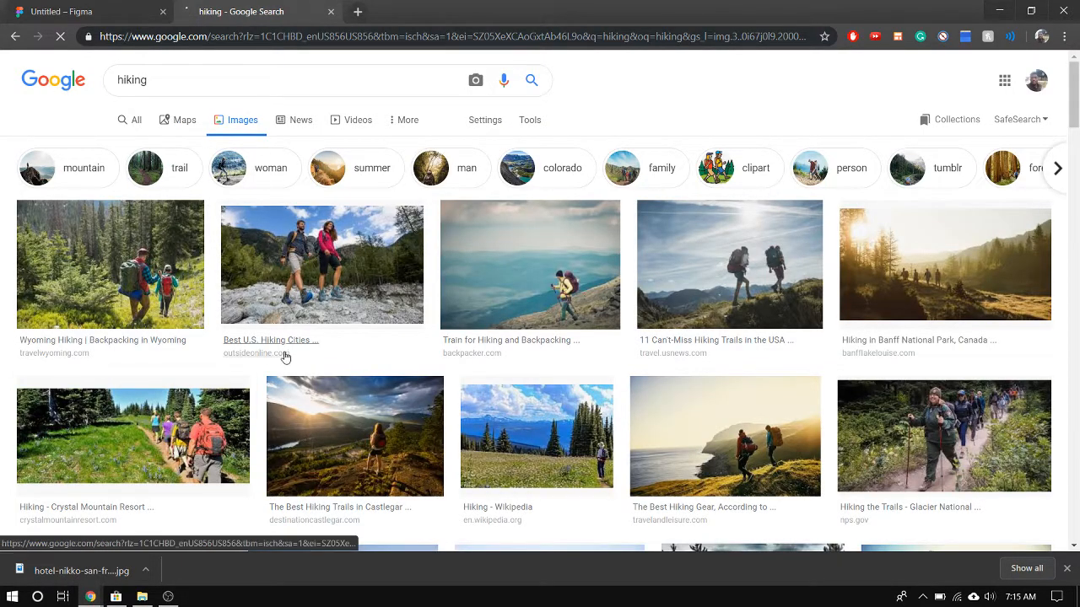
# Save the related picture of the hiker in a red jacket on the rocks as JPEG image 1 in the Airbnb folder
pyautogui.click(793, 287)
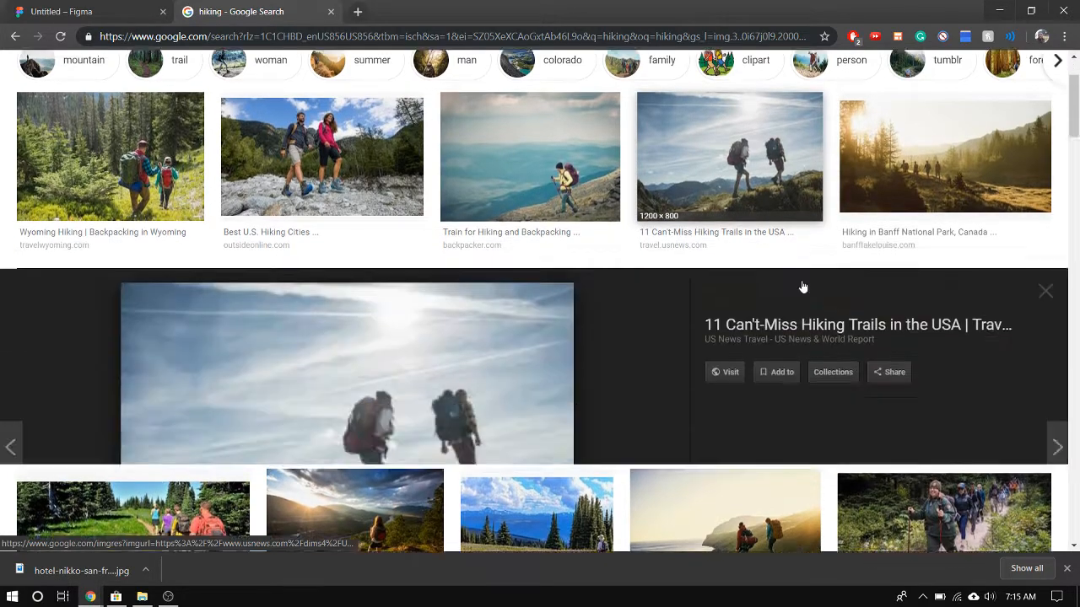
pyautogui.click(796, 355)
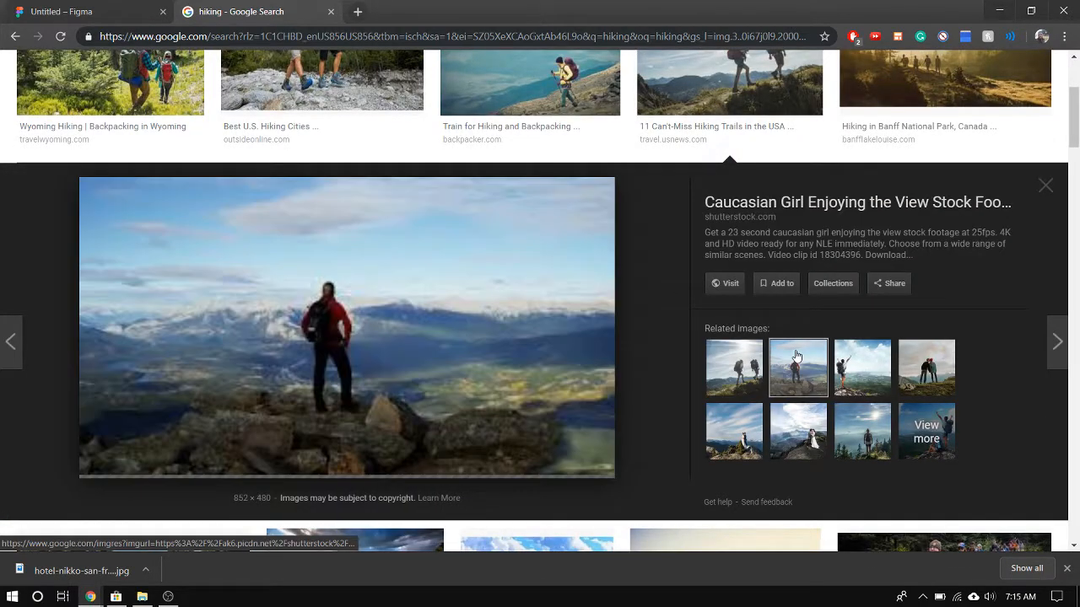
pyautogui.rightClick(216, 354)
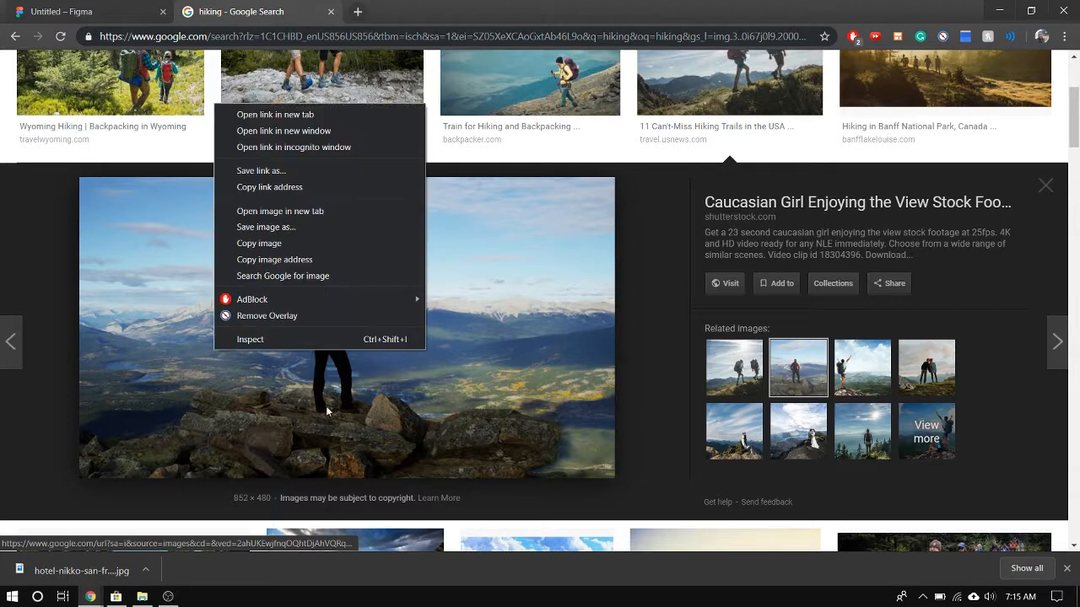
pyautogui.click(295, 227)
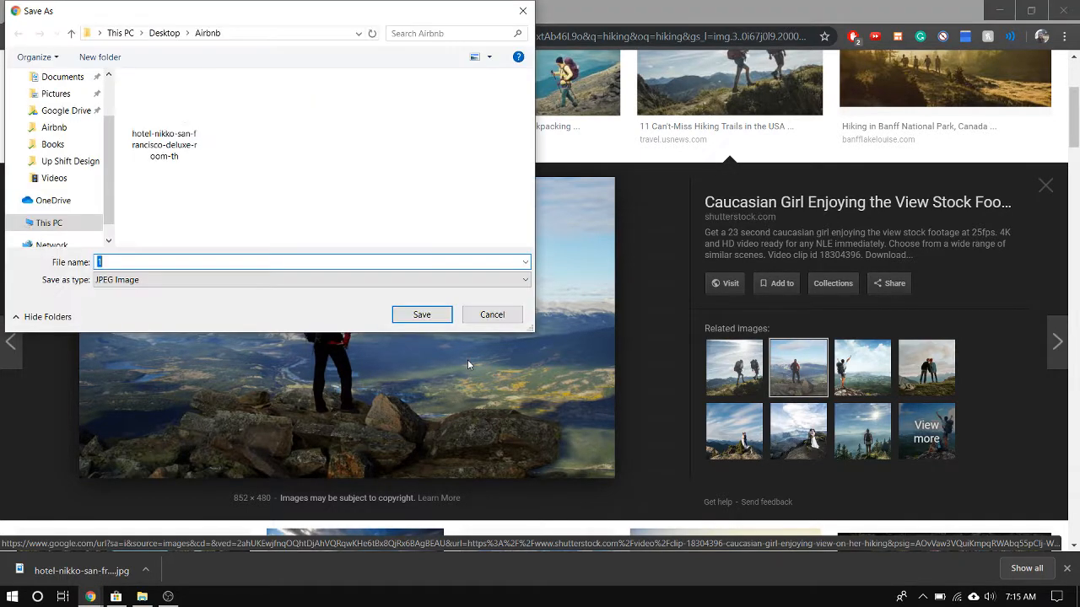
pyautogui.click(425, 314)
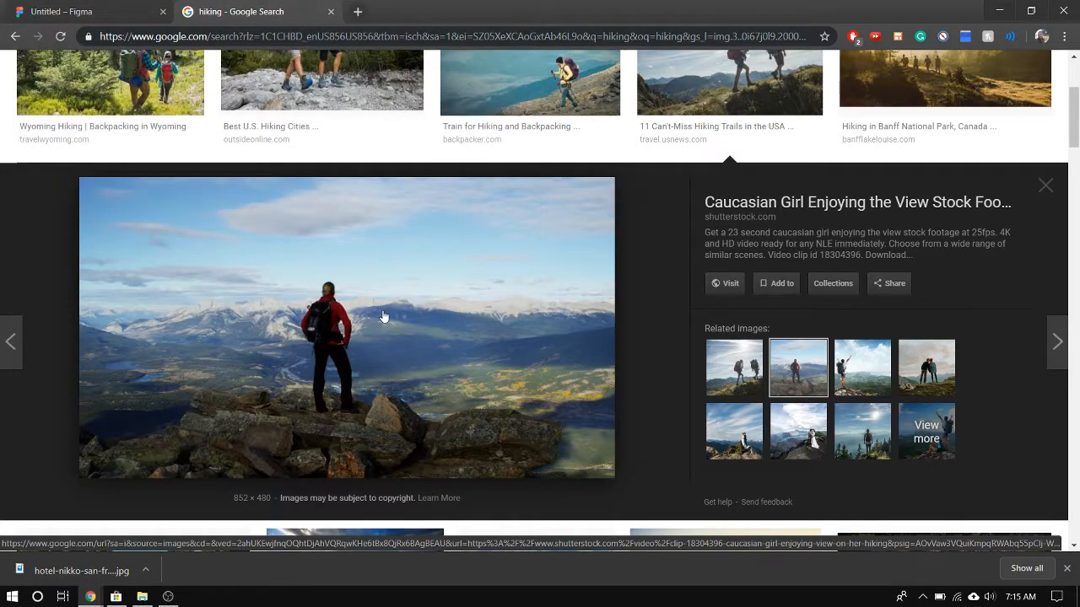
pyautogui.scroll(1, 383, 316)
pyautogui.scroll(2, 383, 316)
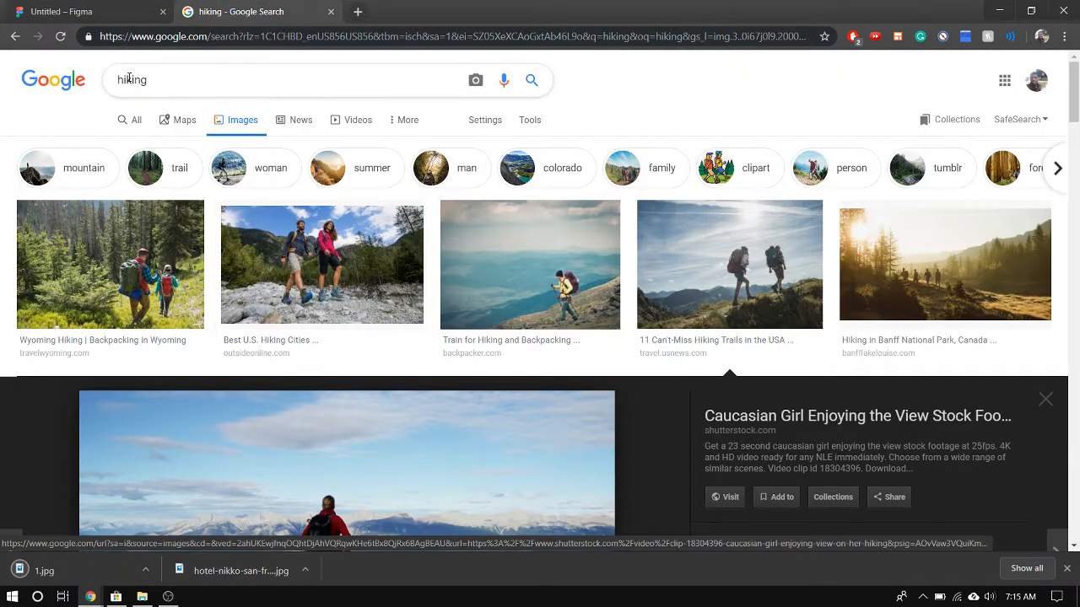
# Replace the image search query with "kitchen", run it, and refine the search to "kitchen cooking"
pyautogui.doubleClick(164, 81)
pyautogui.write('kitchen')
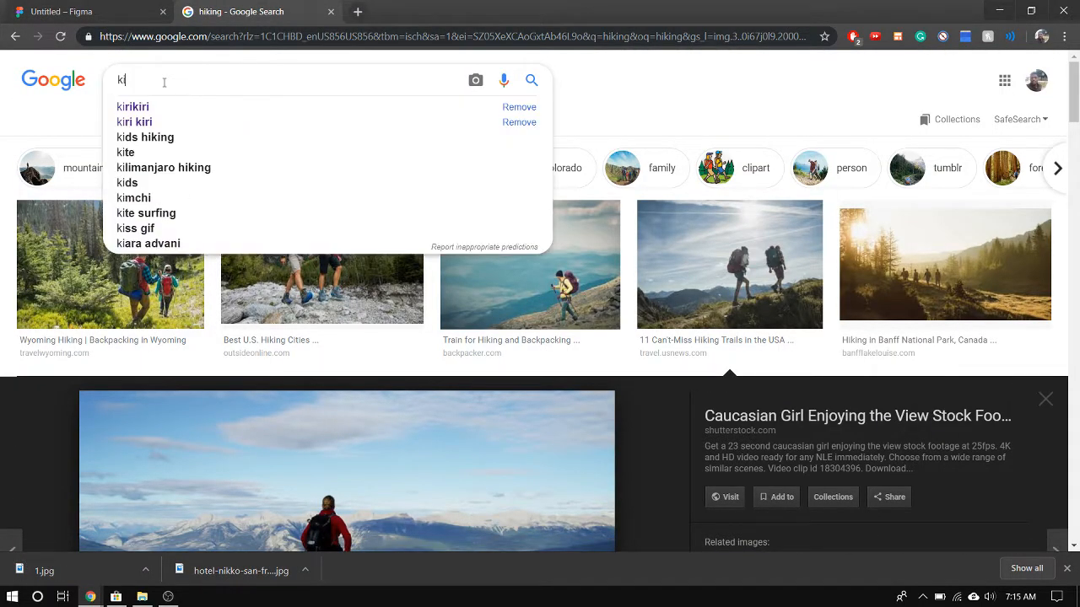
pyautogui.press('Return')
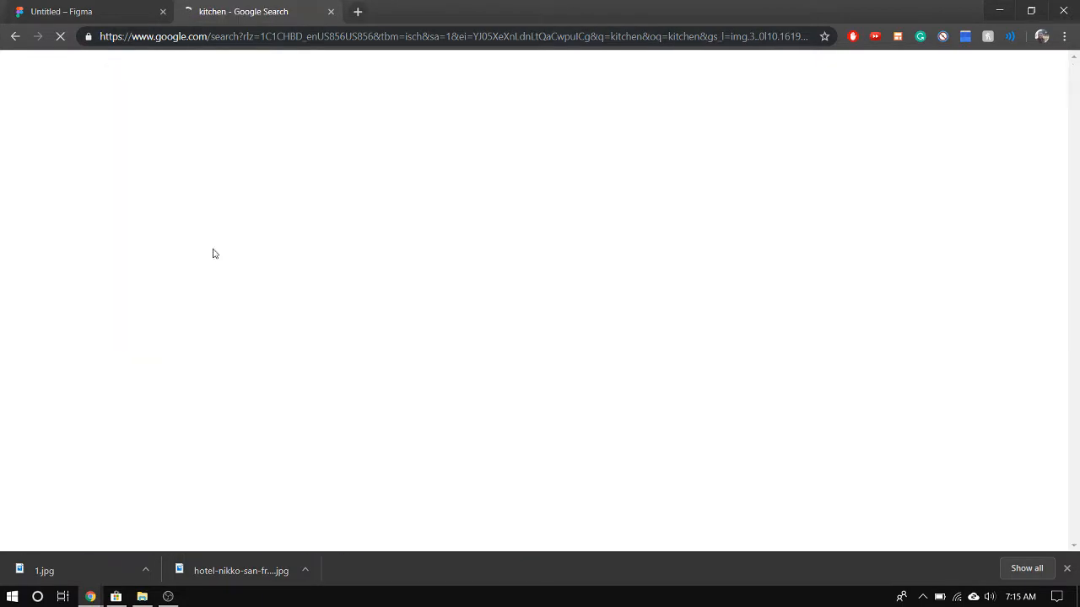
pyautogui.scroll(-3, 309, 295)
pyautogui.scroll(3, 312, 293)
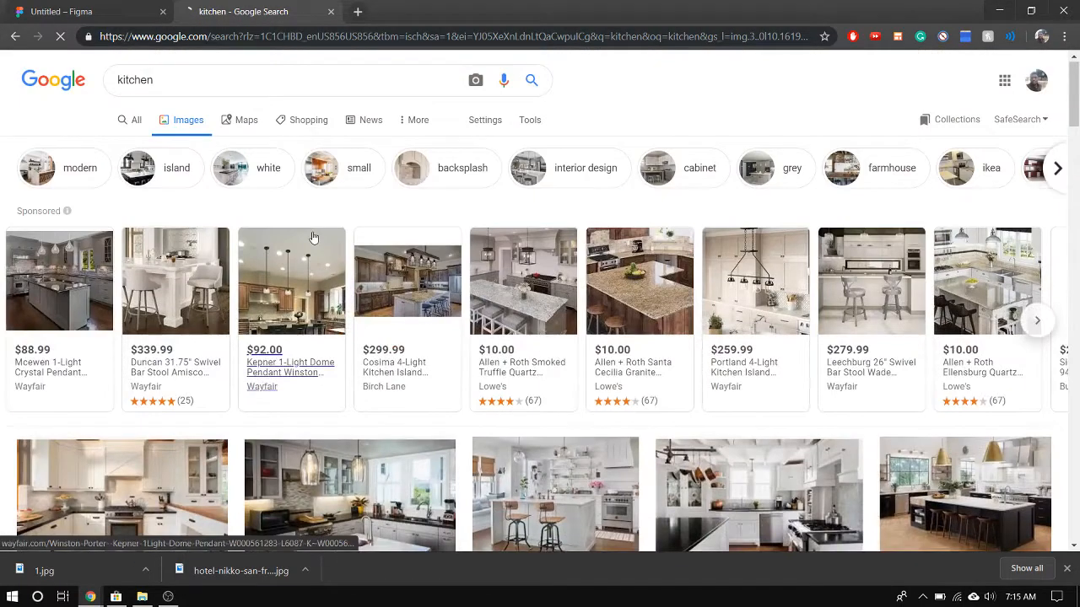
pyautogui.click(258, 88)
pyautogui.write('cooking')
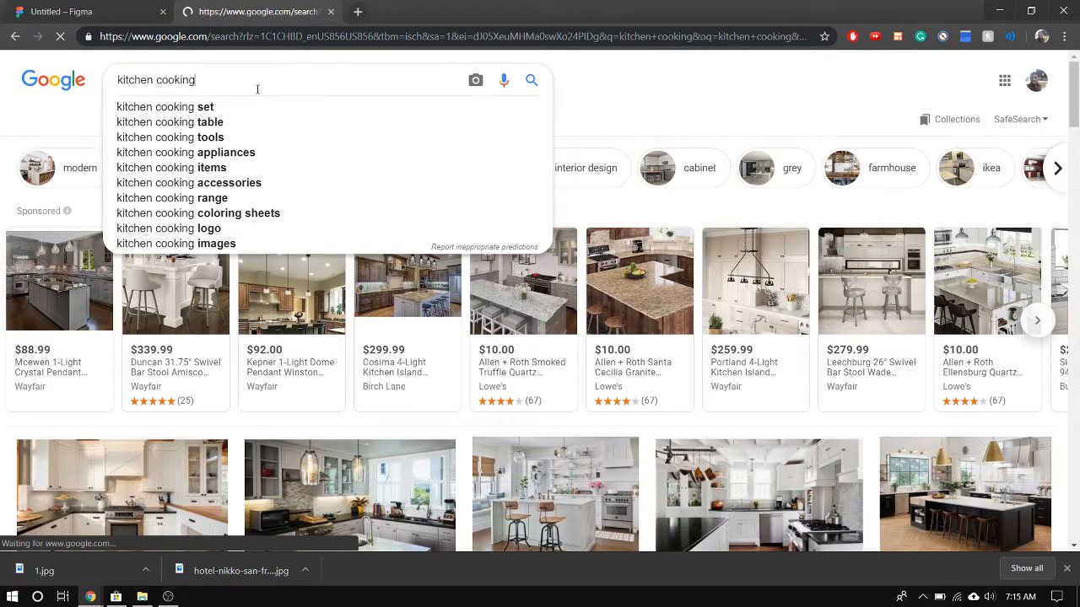
pyautogui.press('Return')
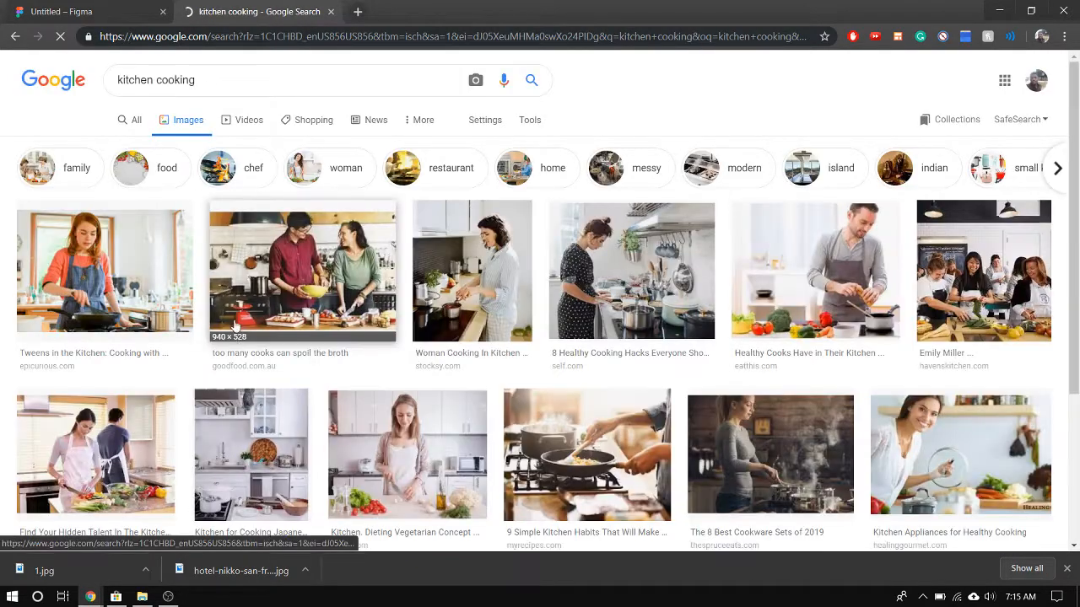
pyautogui.click(301, 291)
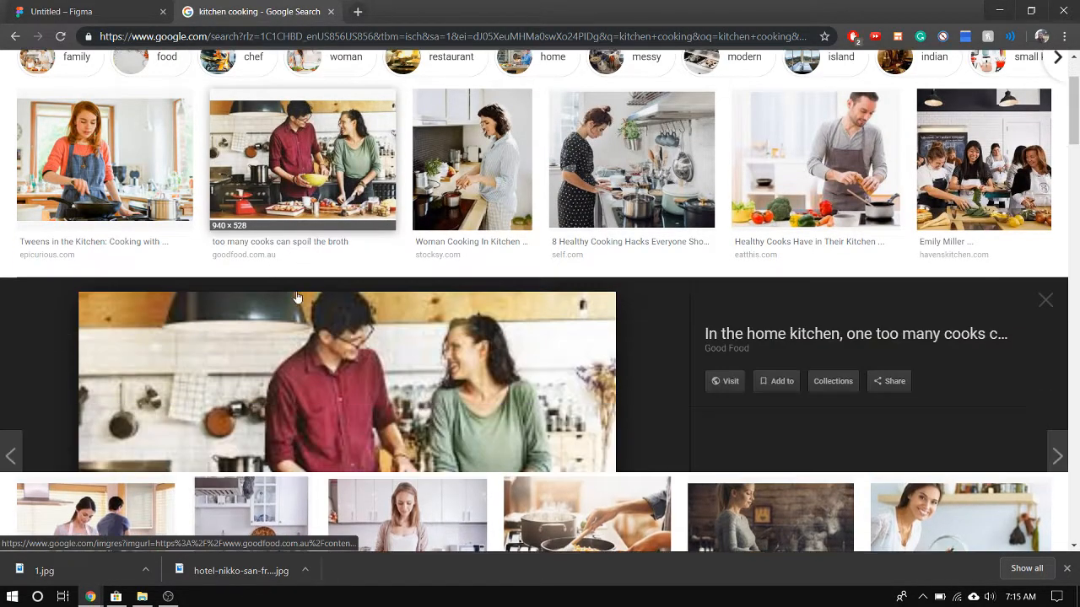
pyautogui.rightClick(312, 347)
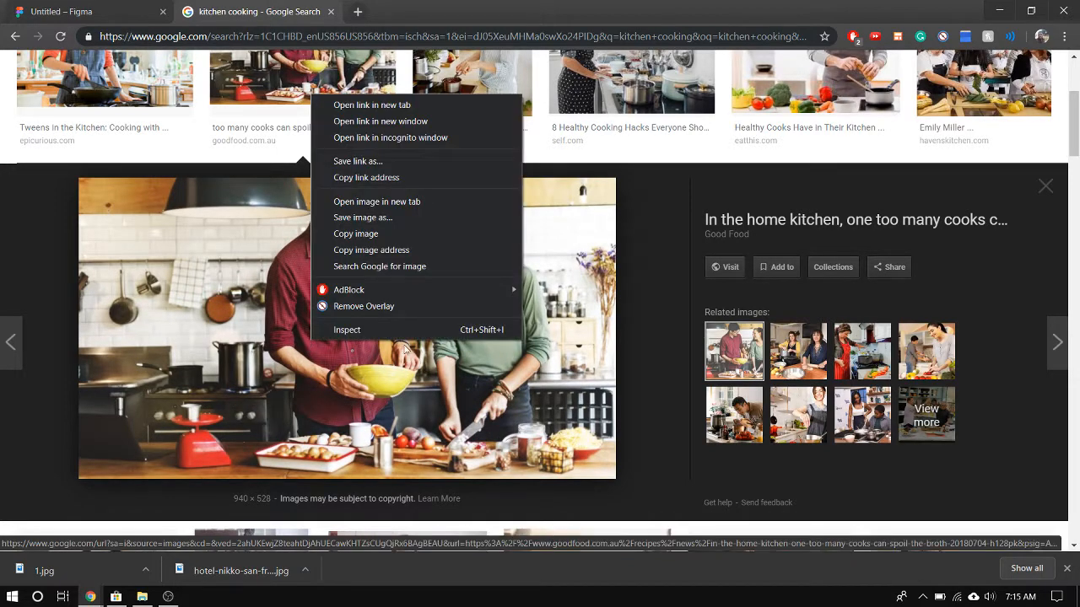
pyautogui.click(422, 229)
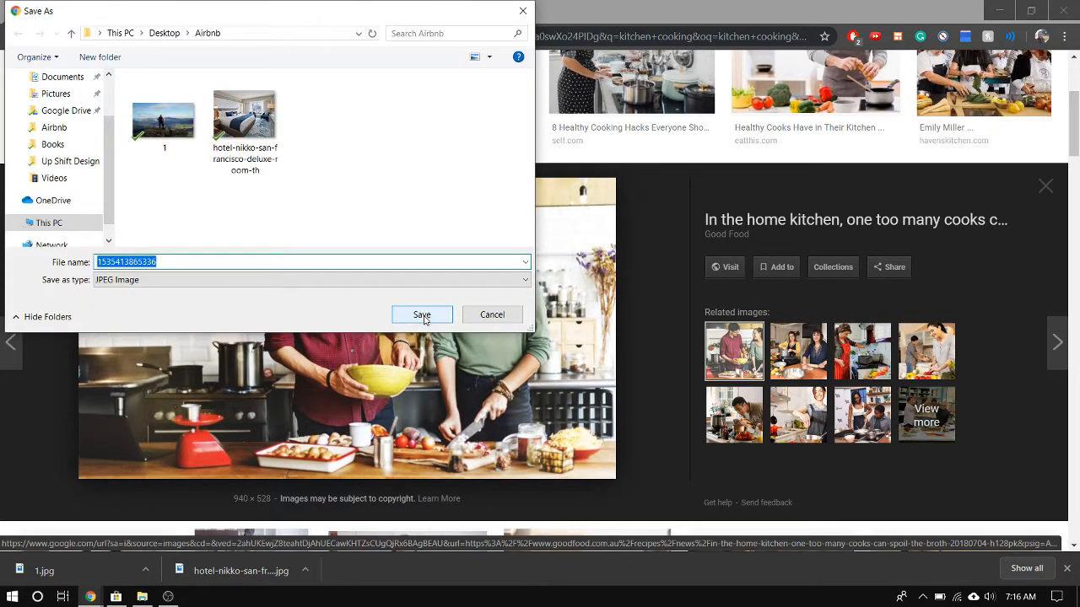
pyautogui.click(421, 315)
pyautogui.click(59, 12)
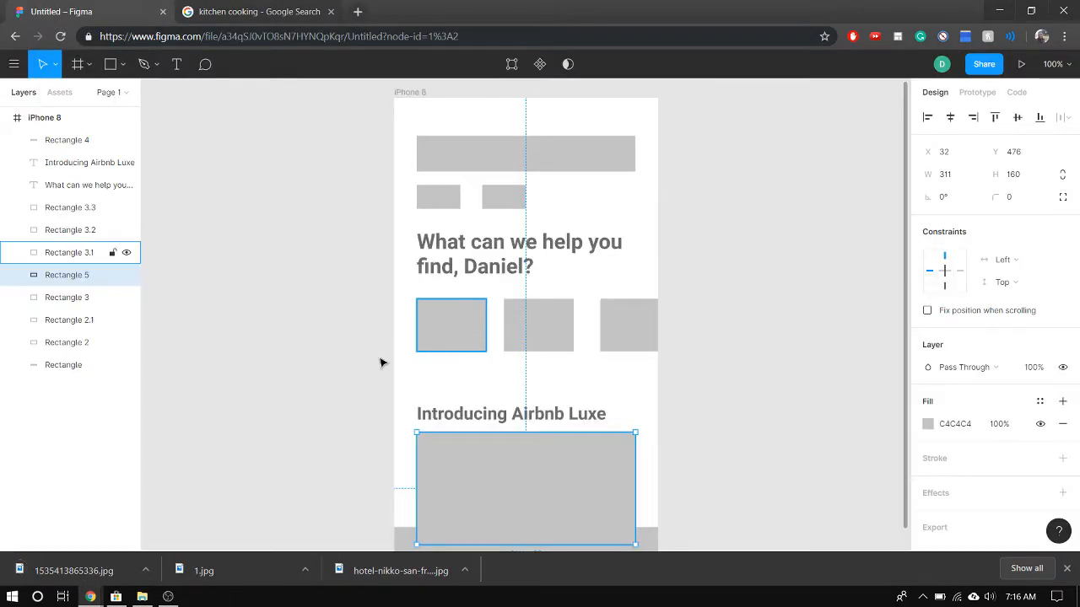
# Try picture 1 from the Desktop's Airbnb folder as the fill of the first small card, and undo the placement
pyautogui.click(360, 369)
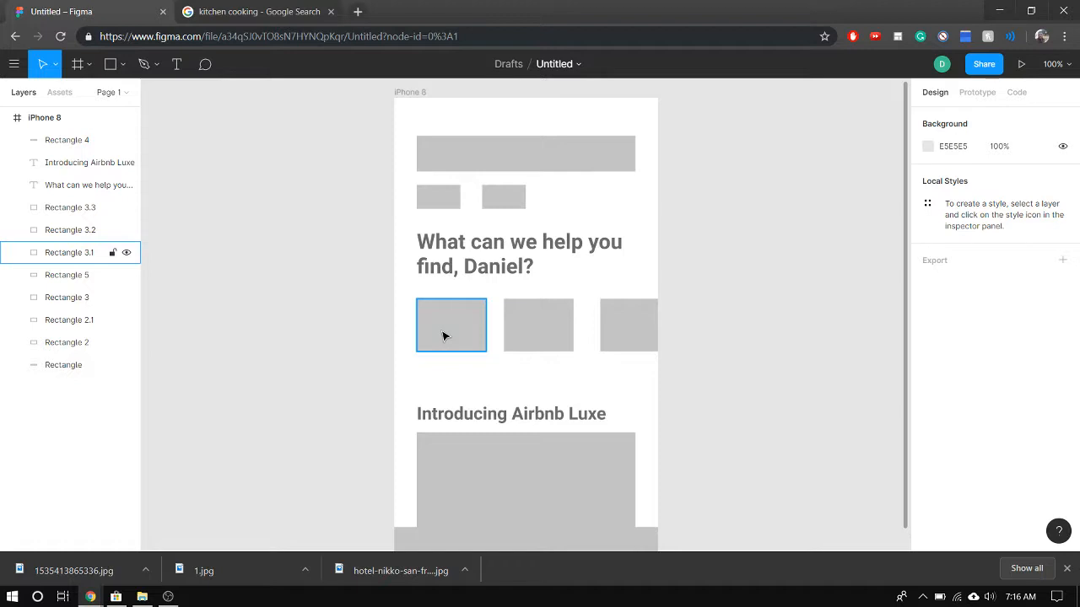
pyautogui.hotkey('ctrl', 'shift', 'k')
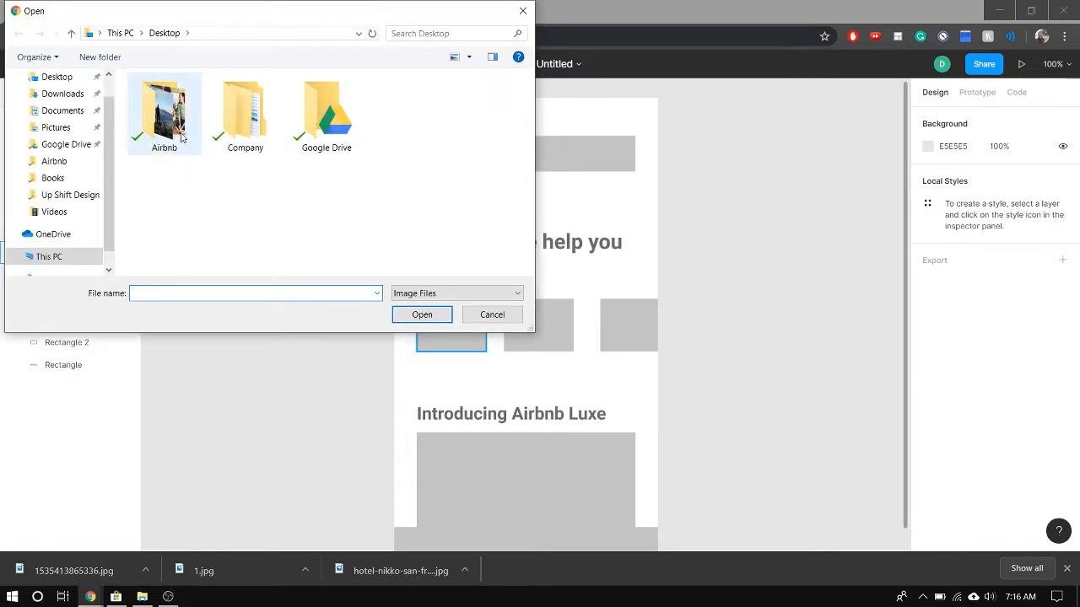
pyautogui.doubleClick(160, 118)
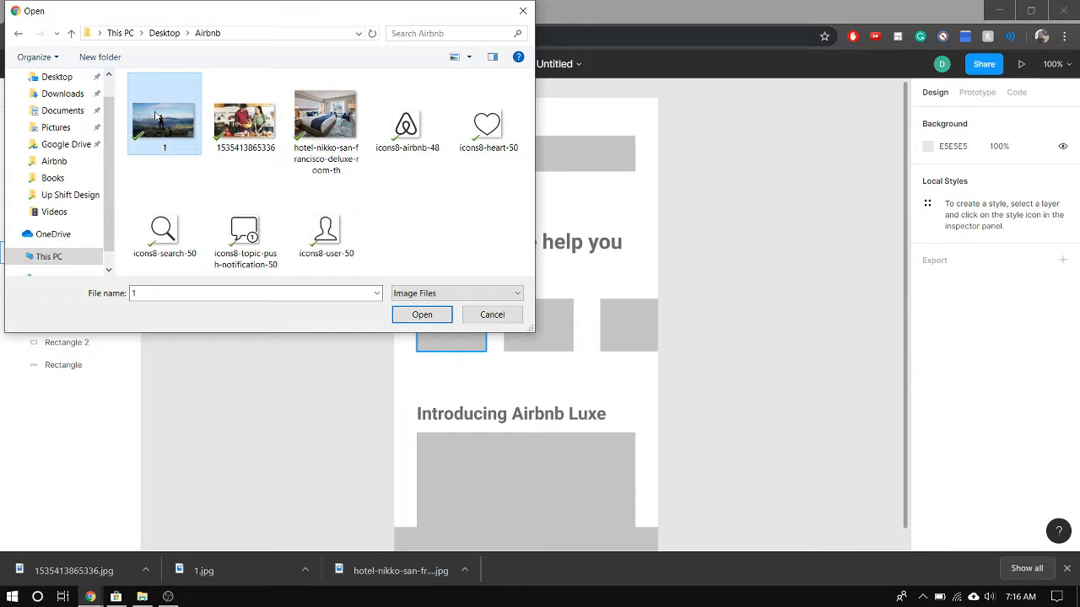
pyautogui.doubleClick(158, 118)
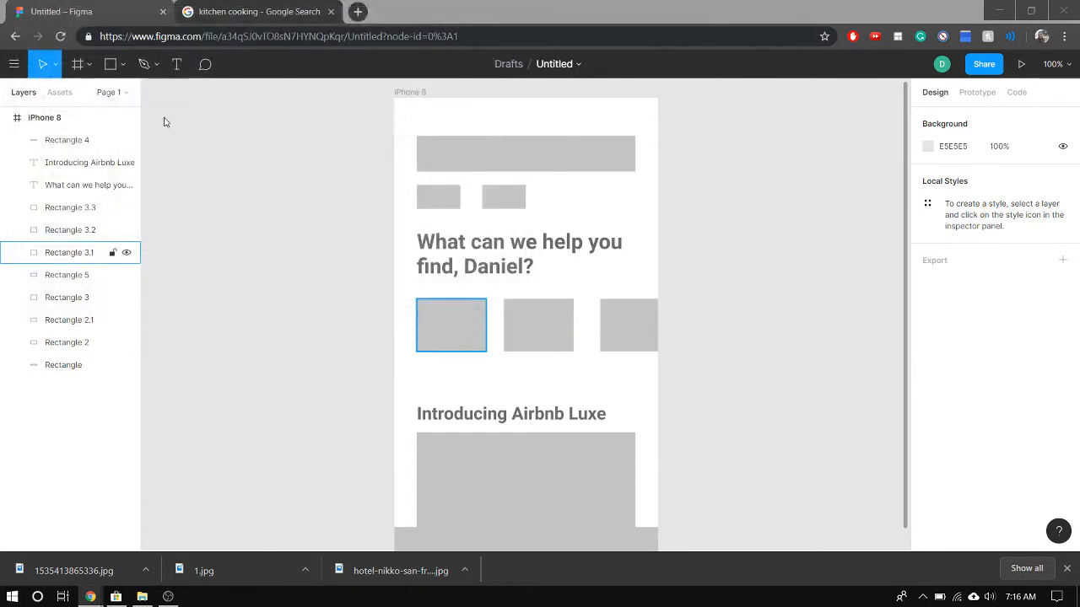
pyautogui.click(443, 335)
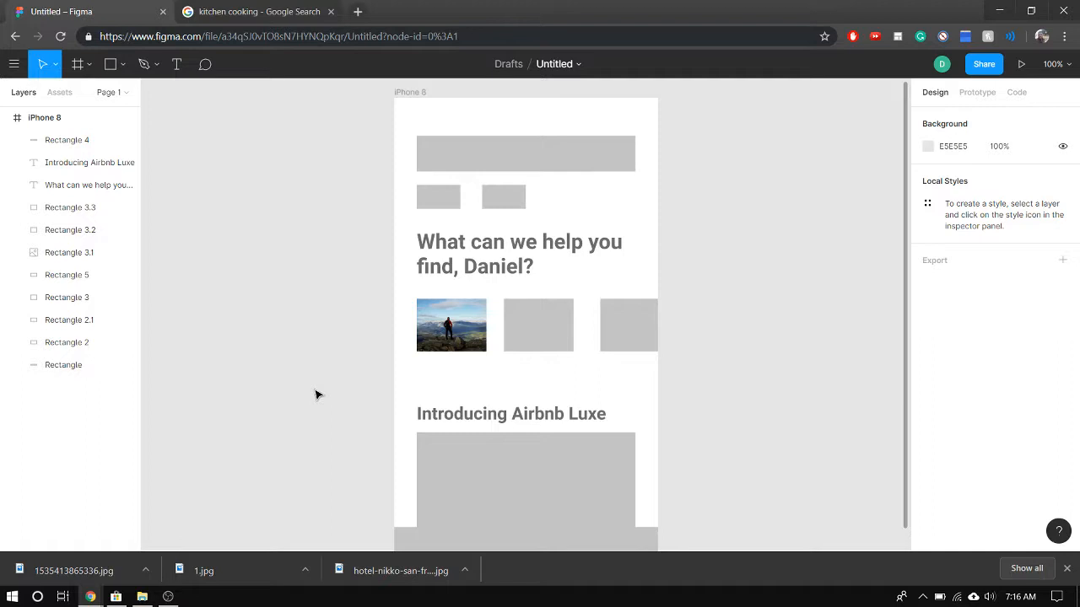
pyautogui.hotkey('ctrl', 'z')
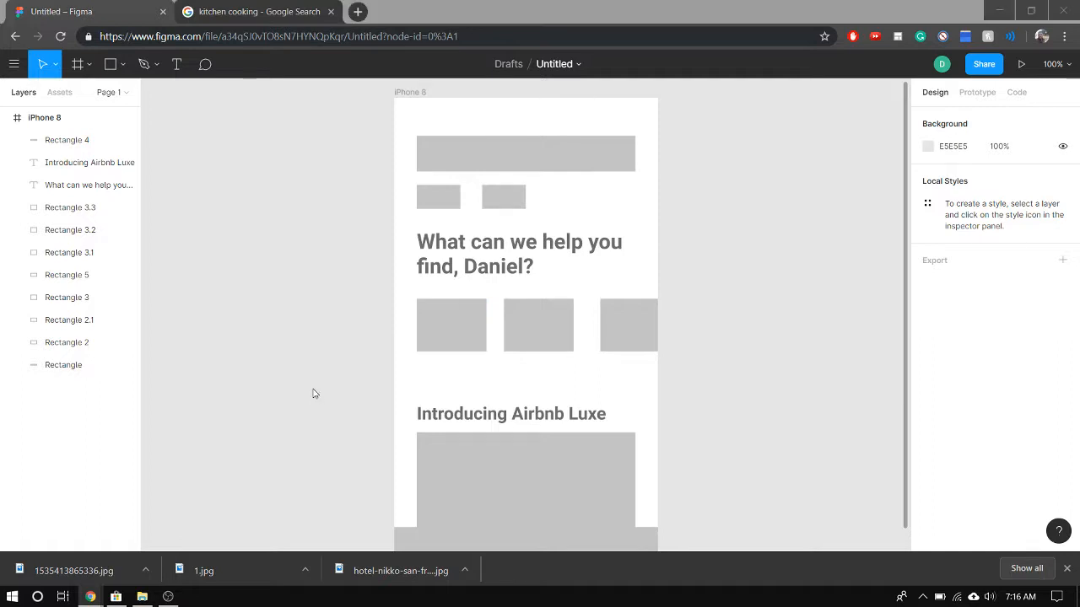
# Place the hotel-nikko-san-francisco-deluxe-room-th image into the first small card below the "What can we help you find" heading
pyautogui.hotkey('ctrl', 'shift', 'k')
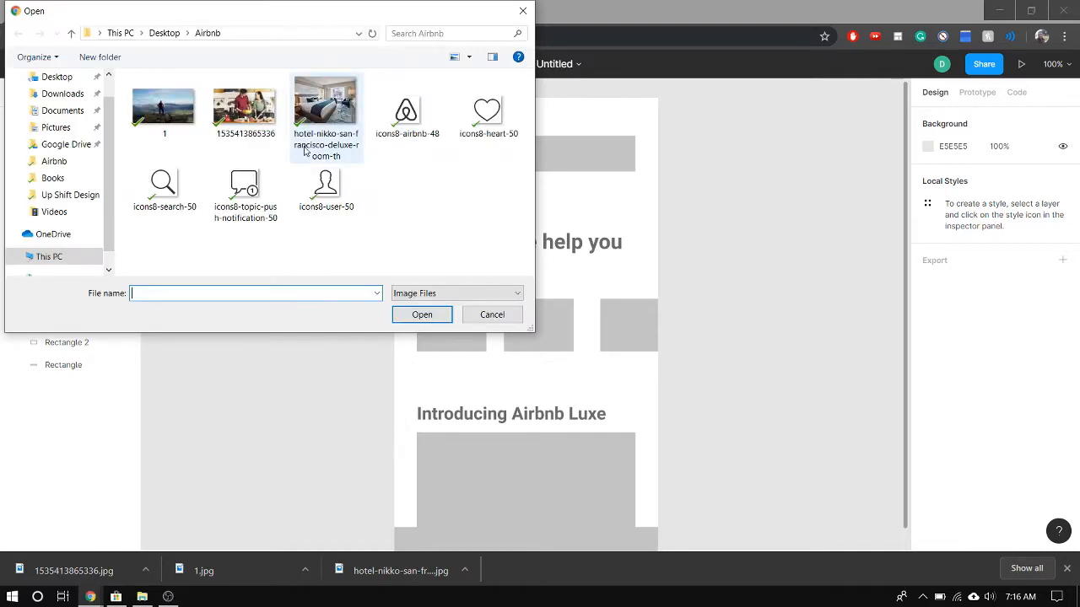
pyautogui.doubleClick(325, 105)
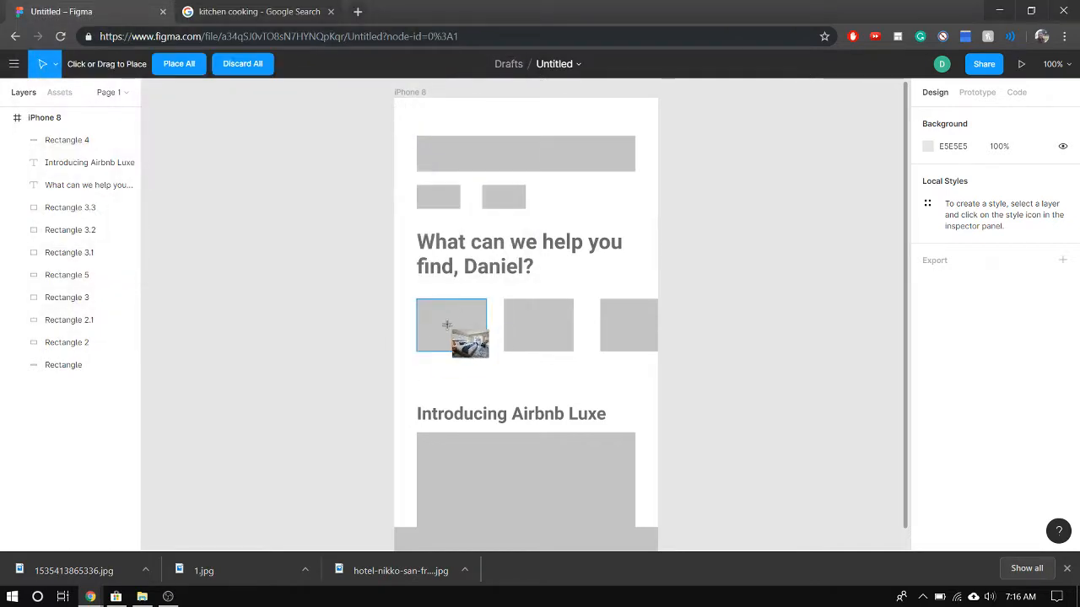
pyautogui.click(465, 322)
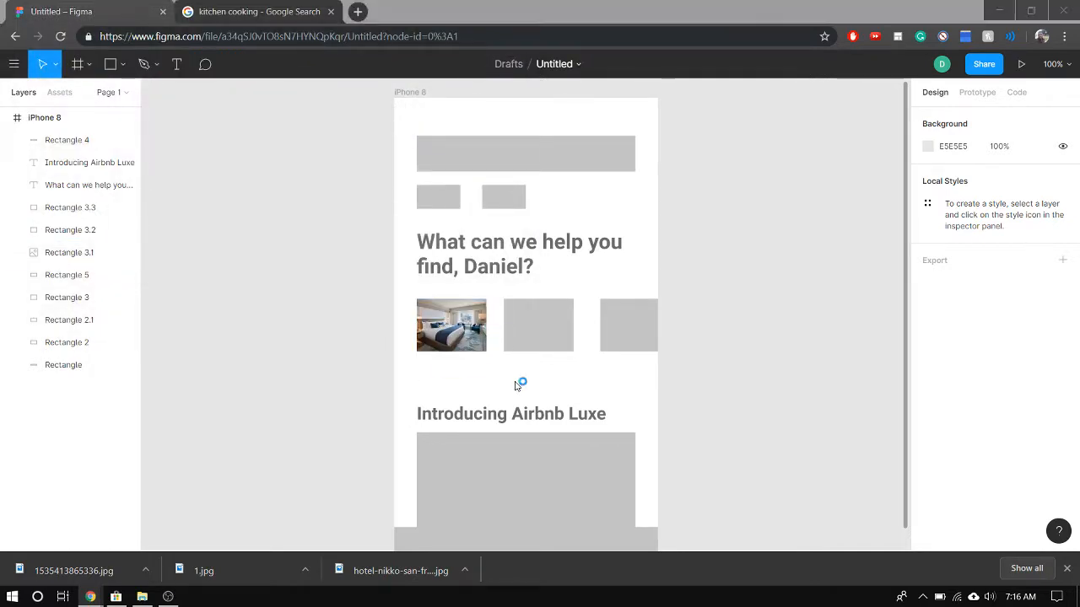
pyautogui.hotkey('ctrl', 'shift', 'k')
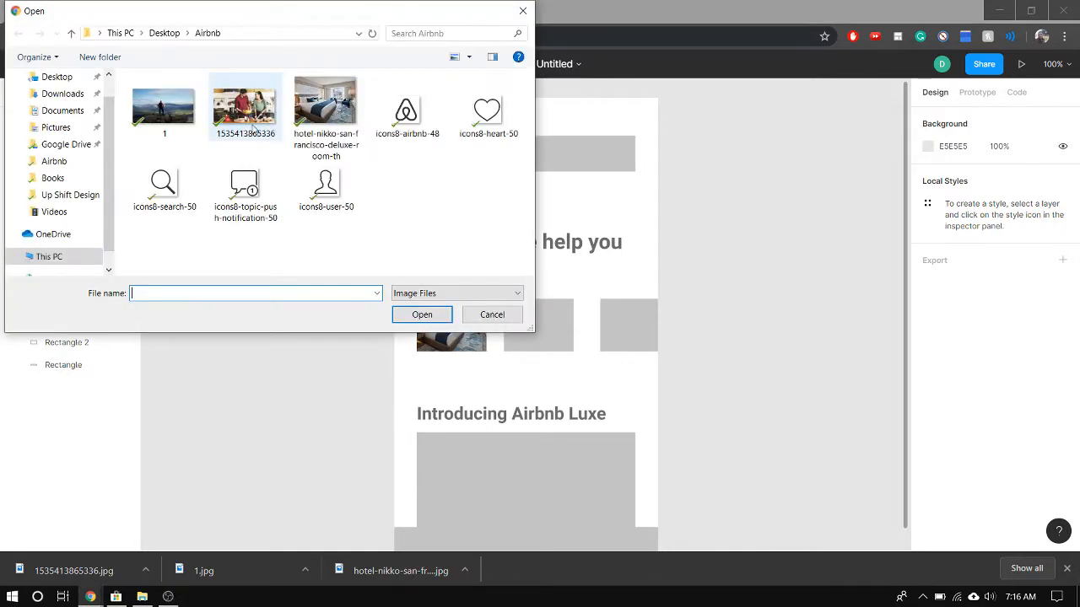
pyautogui.click(253, 126)
pyautogui.doubleClick(249, 124)
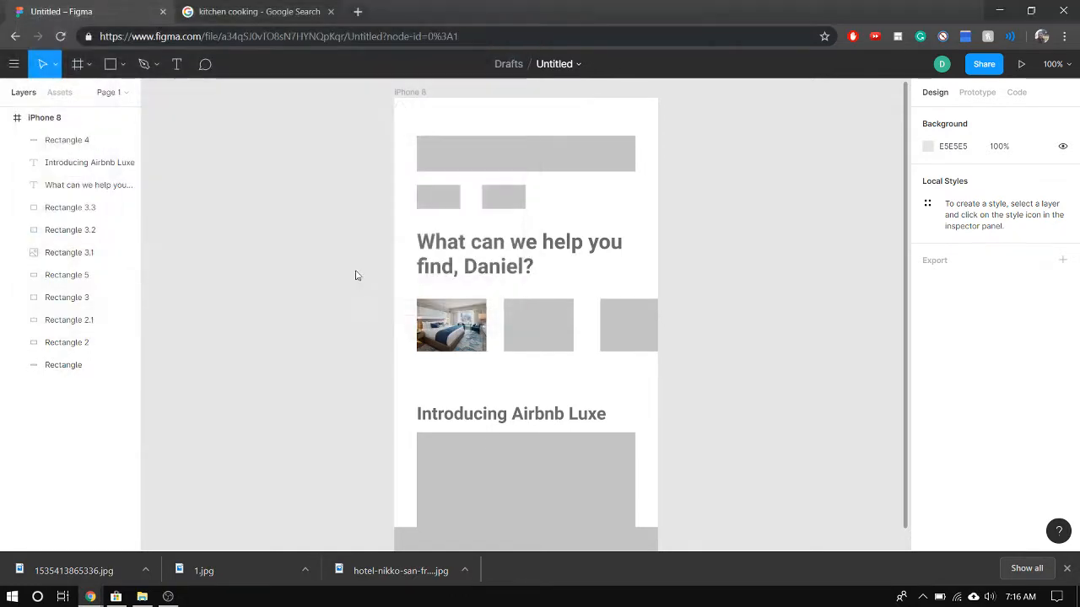
pyautogui.click(523, 339)
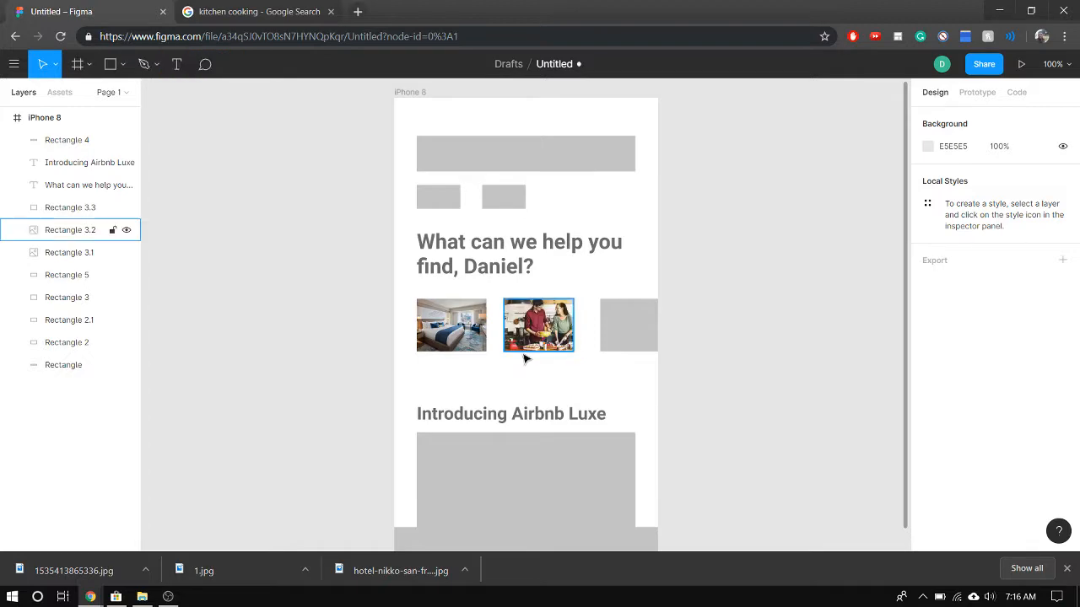
# Switch to the Google search tab and go back to the "hiking" image results
pyautogui.click(241, 10)
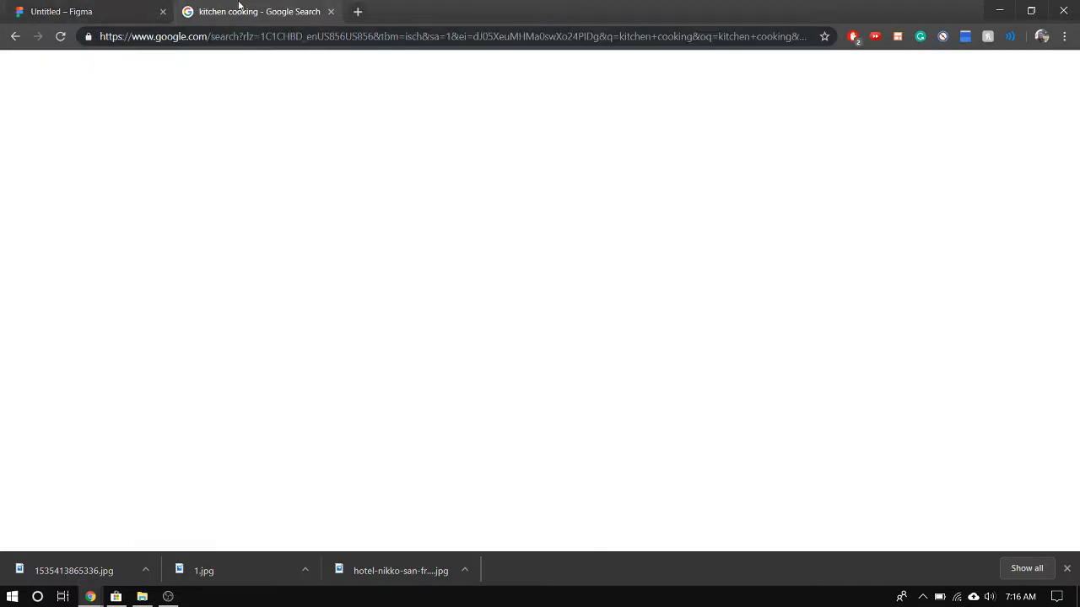
pyautogui.click(15, 37)
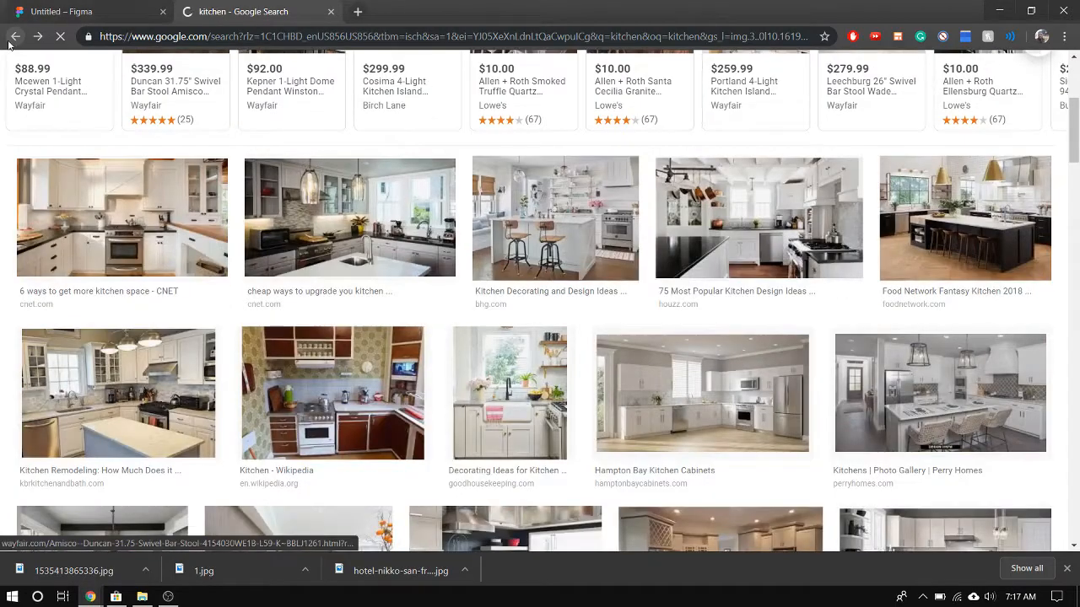
pyautogui.click(15, 37)
pyautogui.scroll(-2, 358, 358)
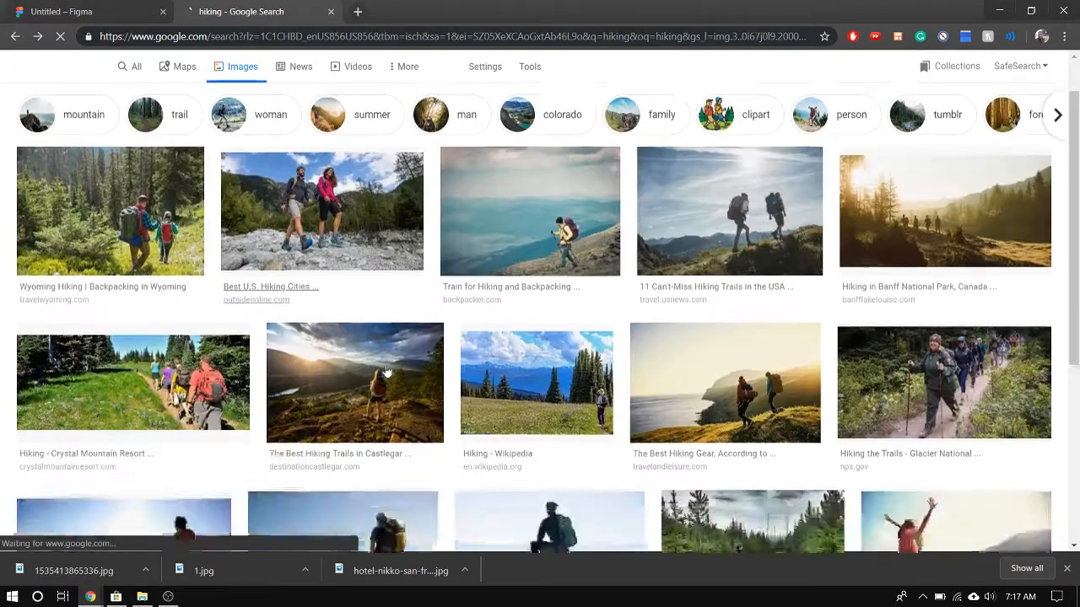
pyautogui.scroll(2, 242, 309)
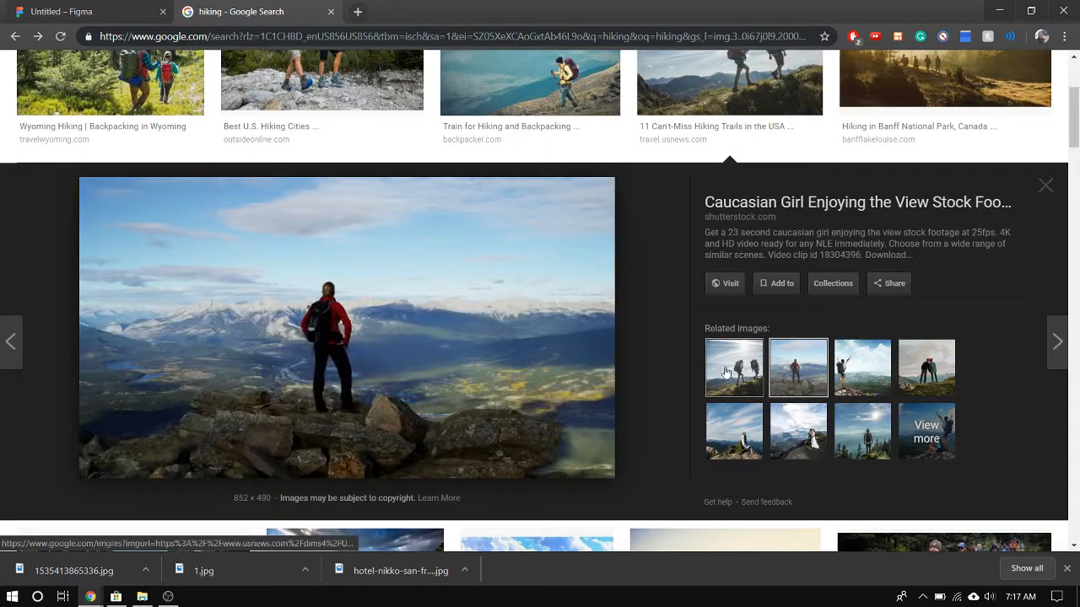
# Preview several of the related hiking pictures and open the full page of related images
pyautogui.moveTo(726, 376); pyautogui.dragTo(602, 412)
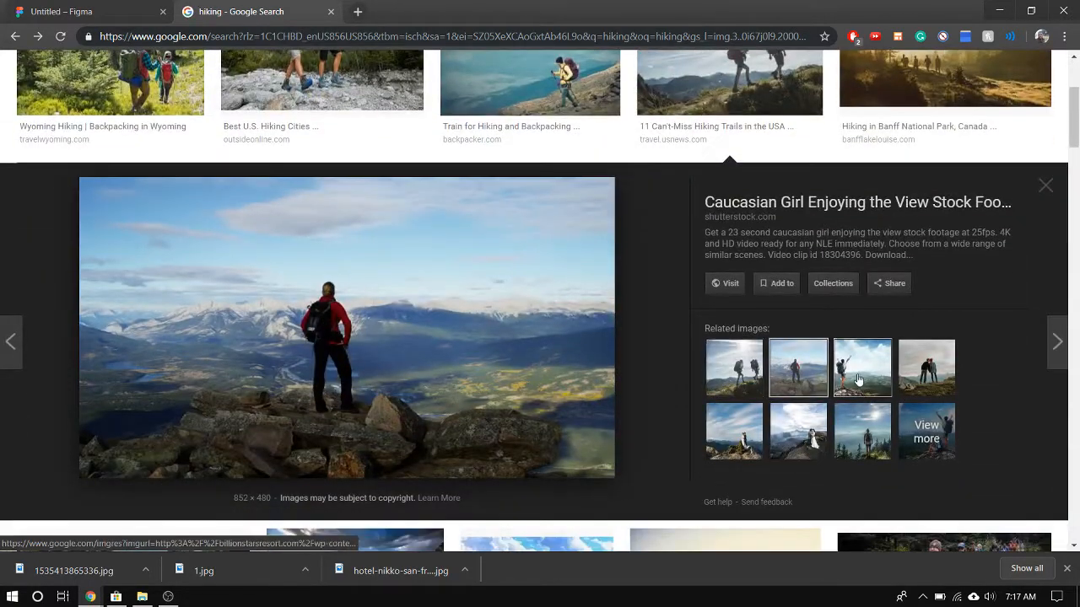
pyautogui.click(861, 376)
pyautogui.click(926, 352)
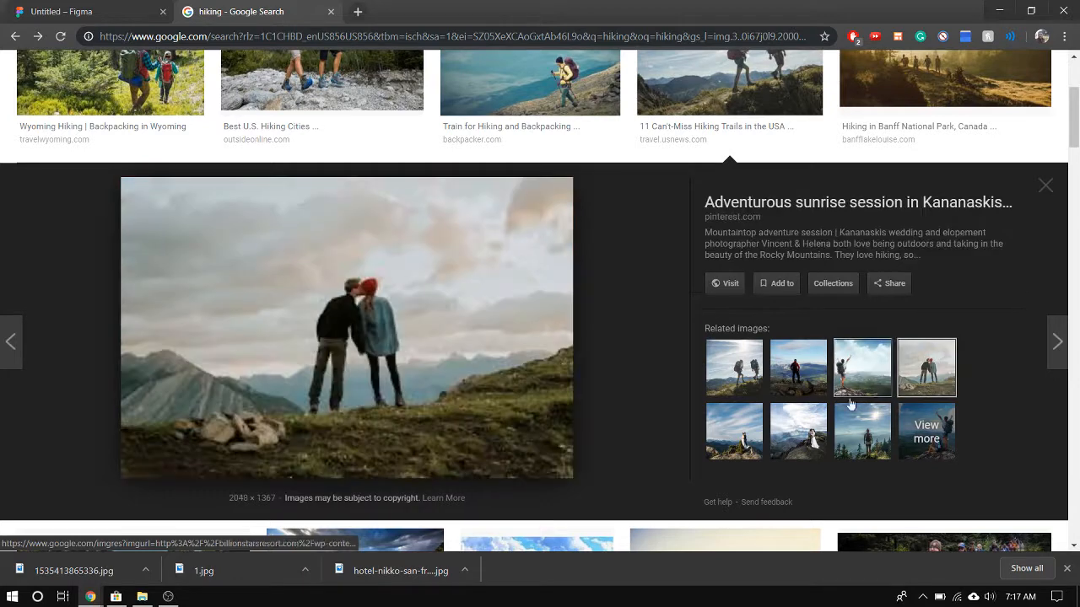
pyautogui.click(728, 430)
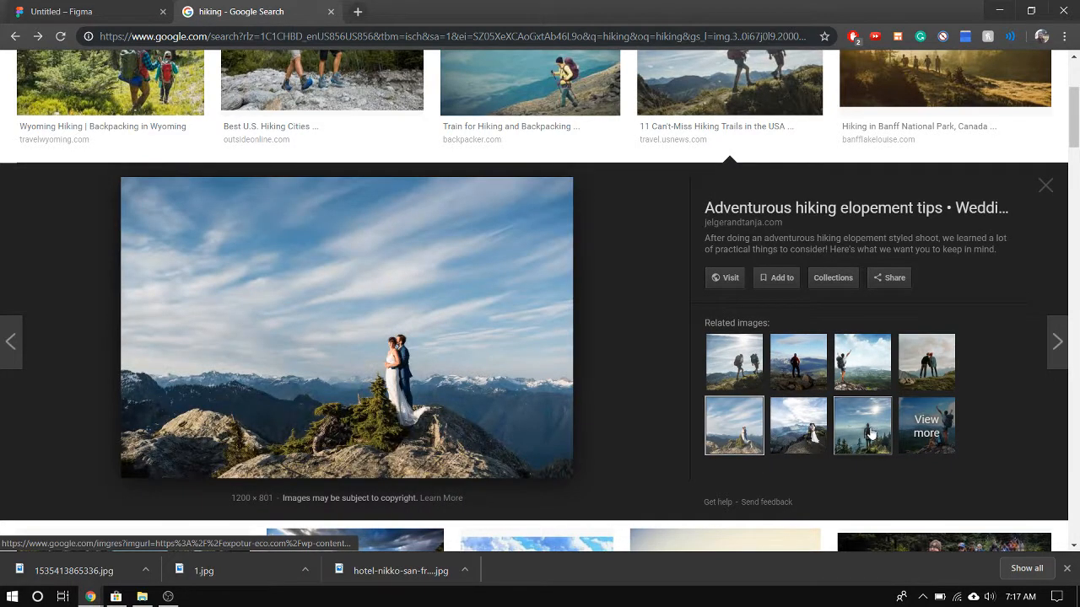
pyautogui.click(903, 440)
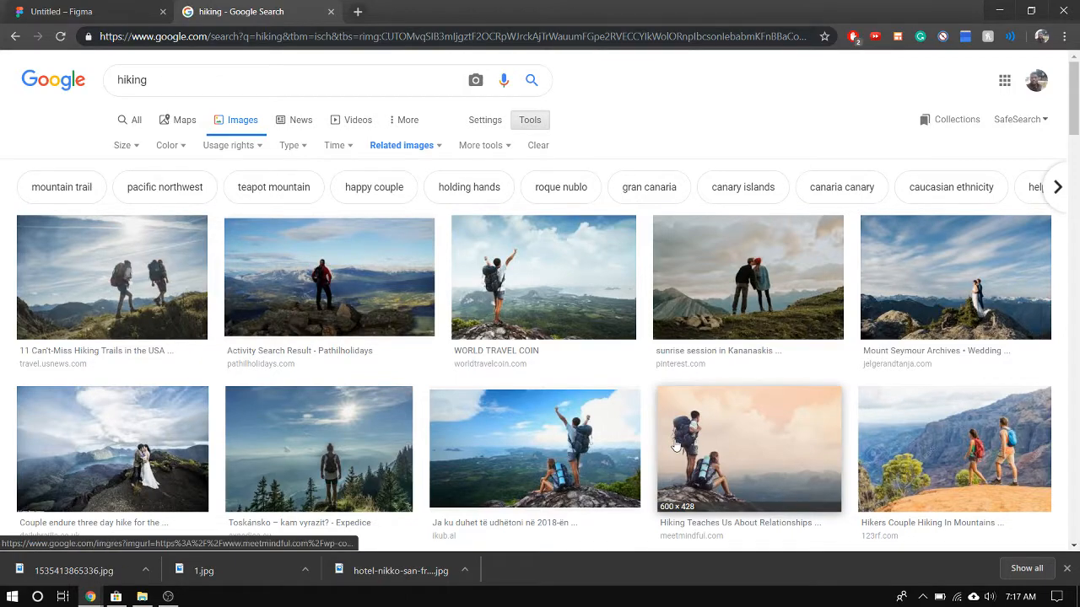
# Save the meetmindful.com picture of two backpackers as JPEG image 1 in the Airbnb folder, replacing the existing file, and return to the Figma design
pyautogui.click(675, 446)
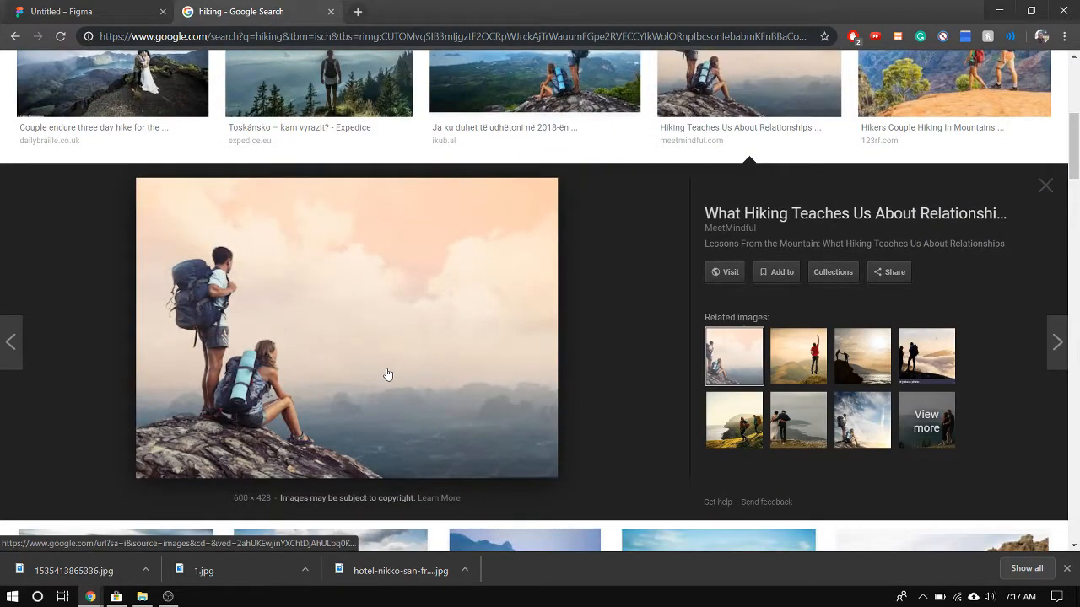
pyautogui.rightClick(387, 374)
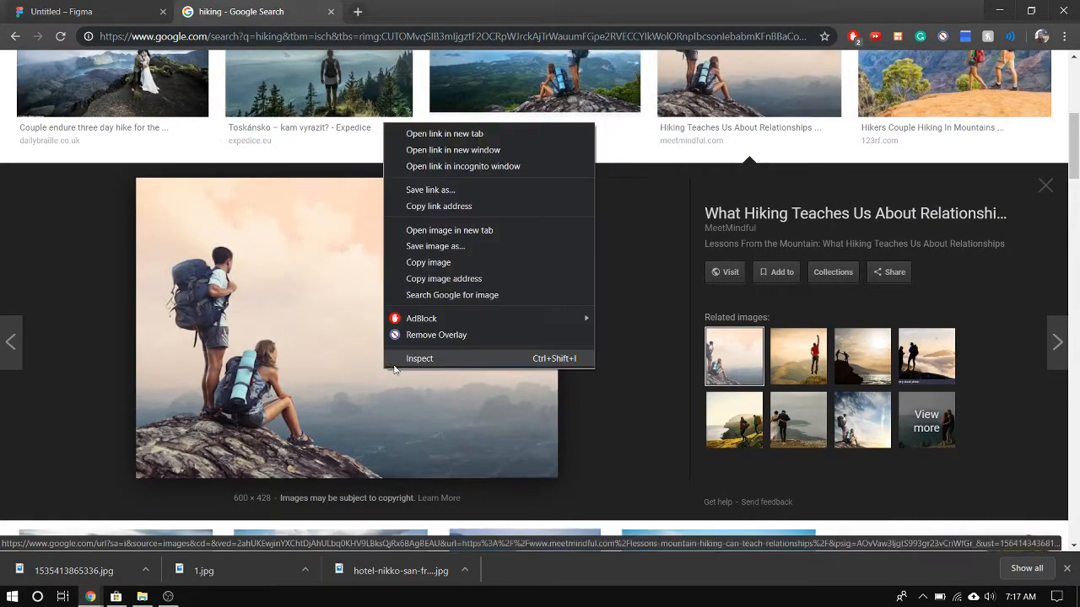
pyautogui.click(475, 251)
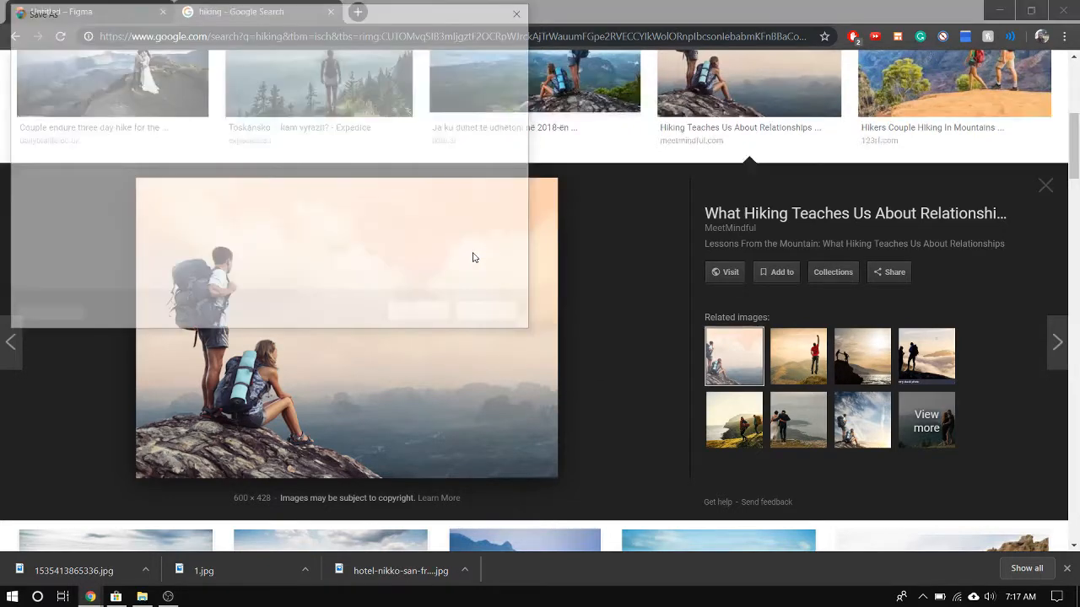
pyautogui.click(165, 106)
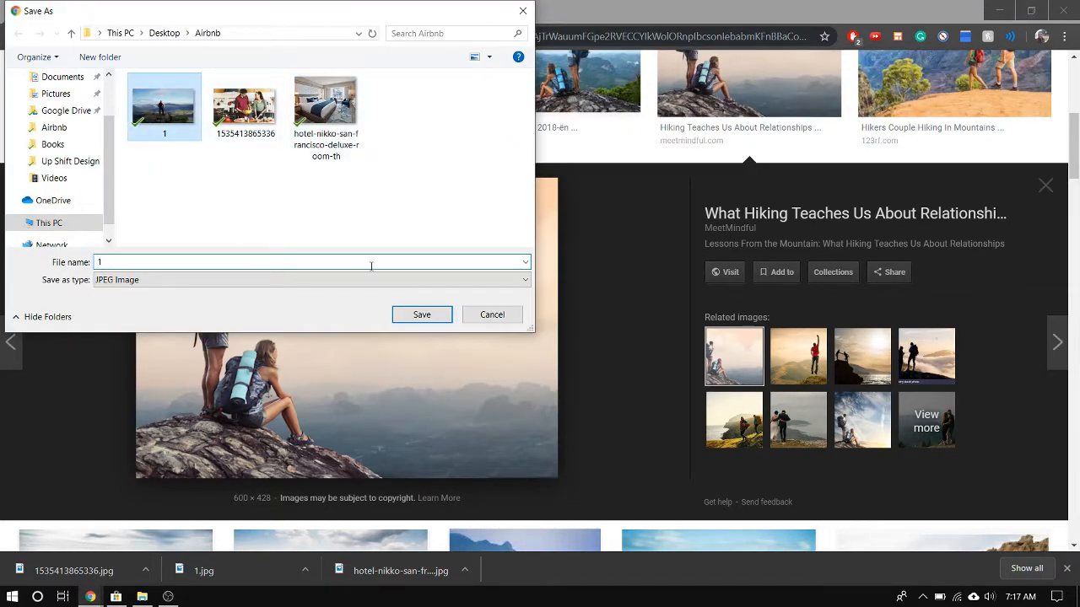
pyautogui.click(409, 316)
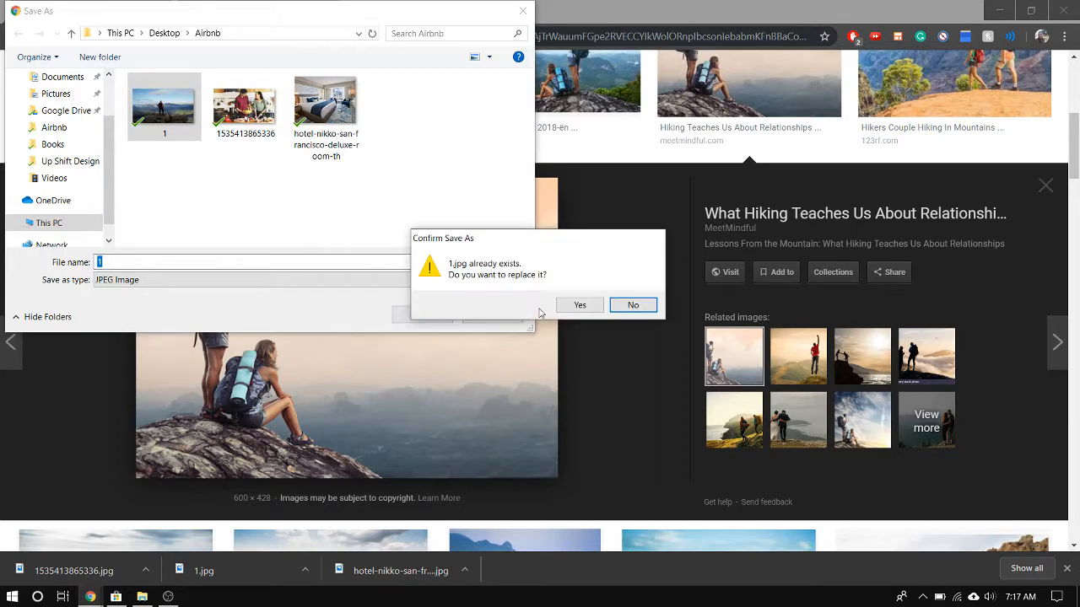
pyautogui.click(557, 307)
pyautogui.click(99, 5)
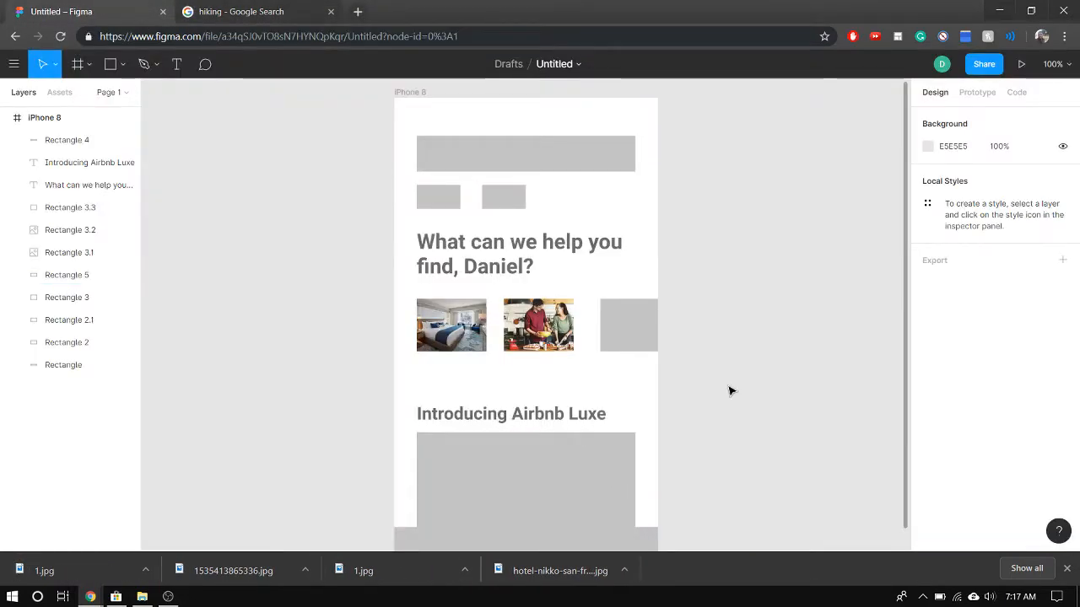
# Place the hiking picture of two backpackers from the Airbnb folder into the third small card of the row
pyautogui.hotkey('ctrl', 'shift', 'k')
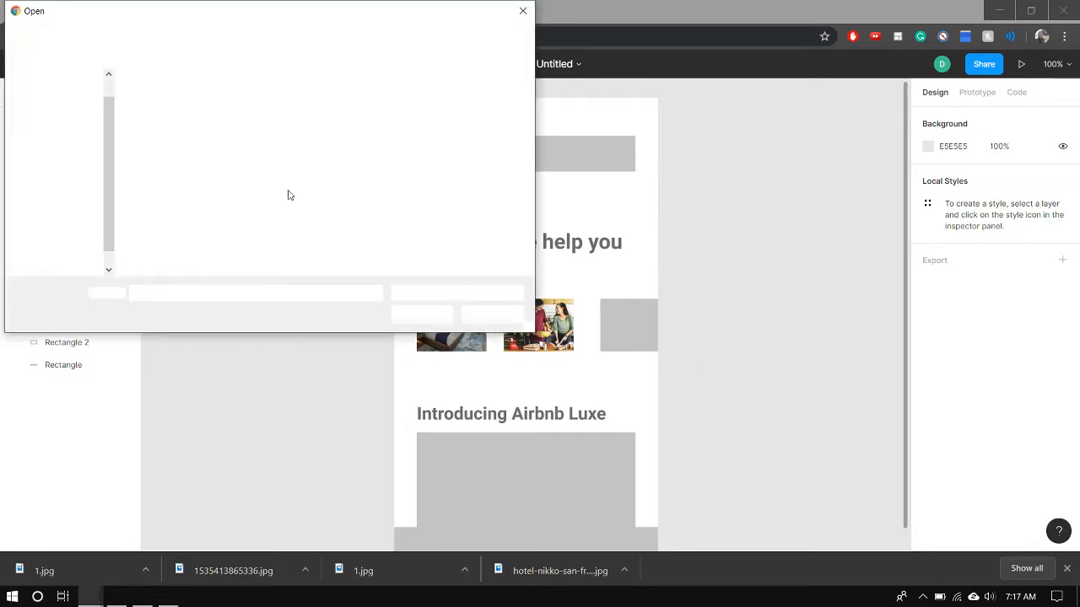
pyautogui.doubleClick(150, 107)
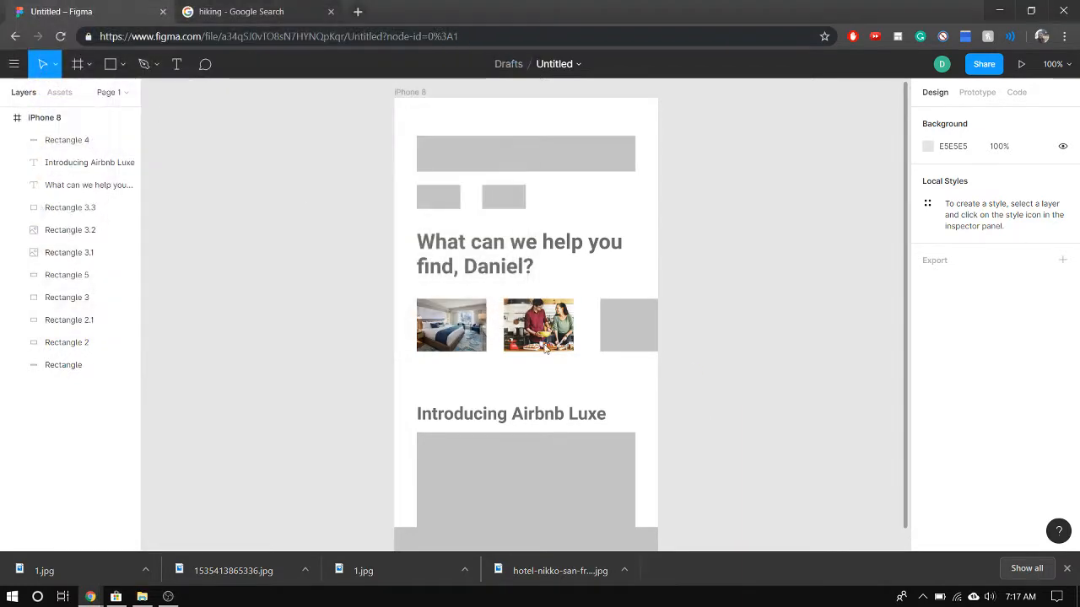
pyautogui.click(634, 331)
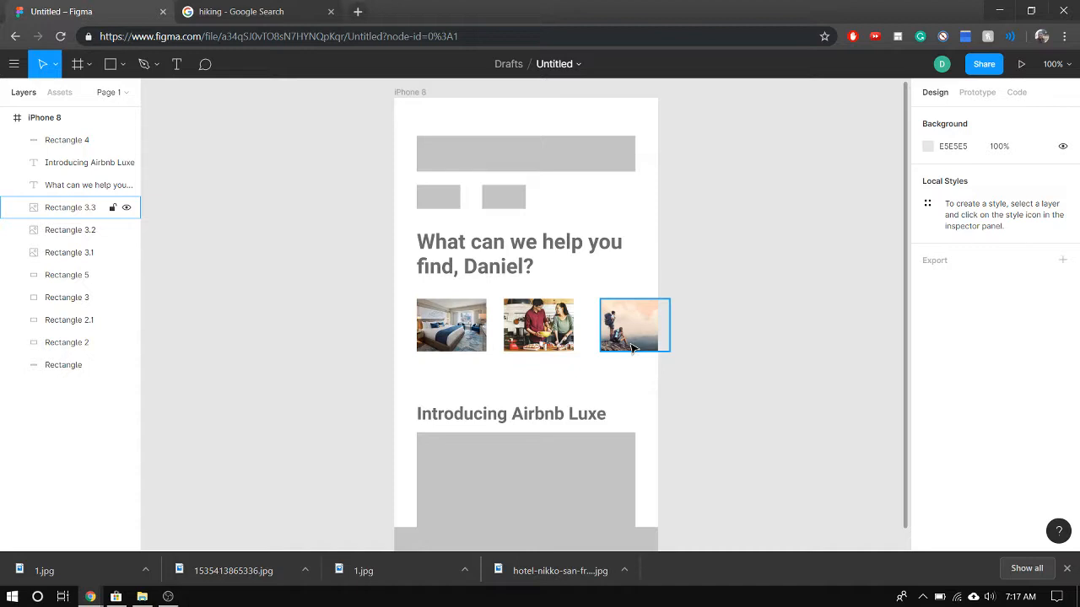
pyautogui.click(459, 345)
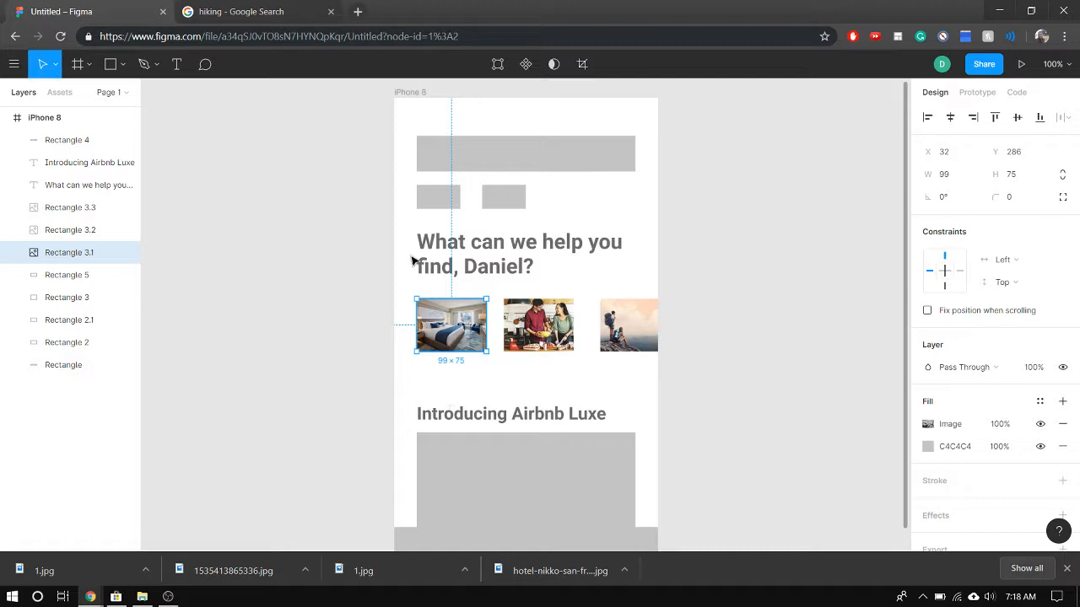
pyautogui.click(393, 286)
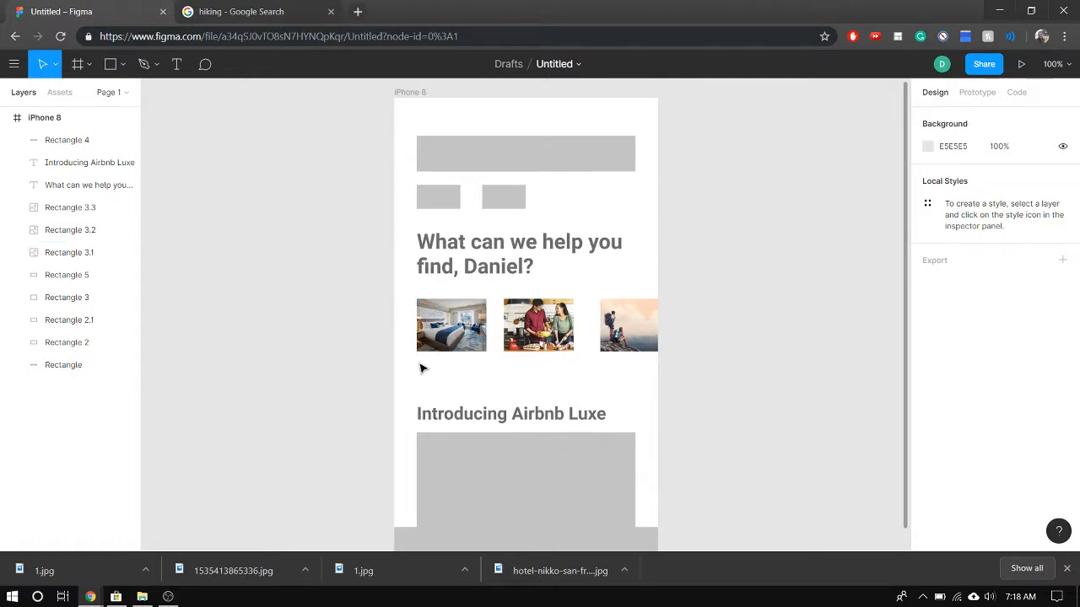
# Draw a 100 × 100 rectangle directly beneath the hotel room picture, aligned with its left edge
pyautogui.click(110, 64)
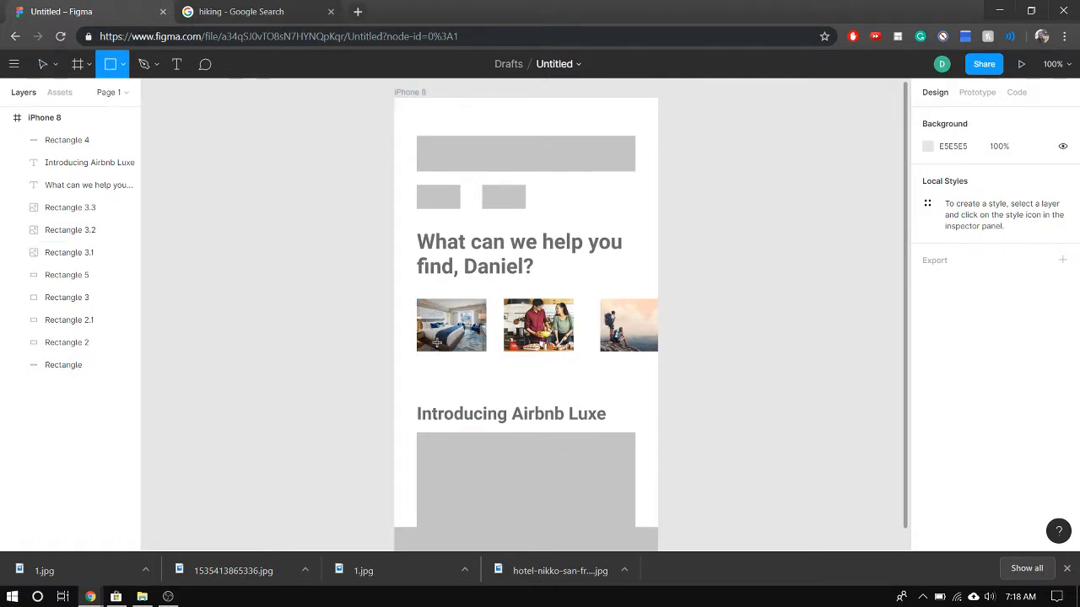
pyautogui.scroll(6, 437, 341)
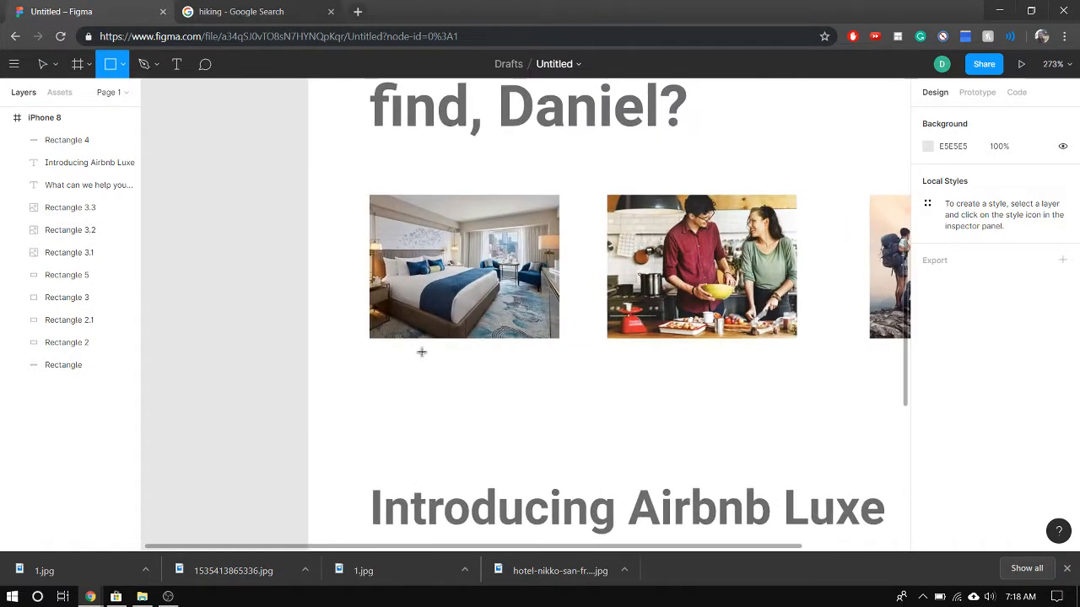
pyautogui.click(367, 342)
pyautogui.moveTo(396, 364); pyautogui.dragTo(495, 455)
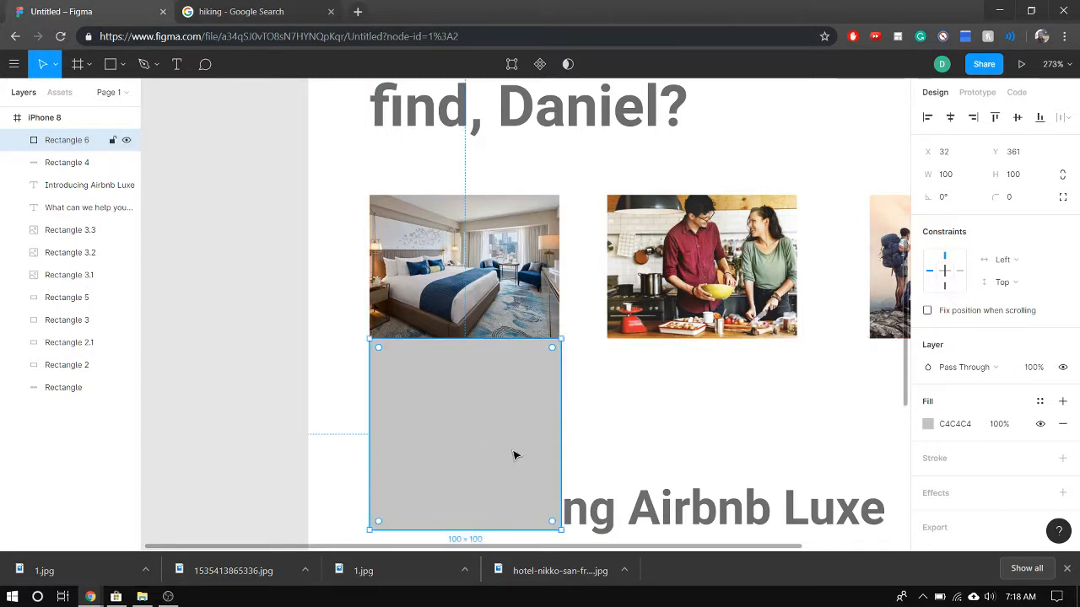
# Resize the rectangle beneath the hotel room picture to 99 × 39, matching the picture's width
pyautogui.moveTo(556, 439); pyautogui.dragTo(558, 440)
pyautogui.moveTo(482, 417); pyautogui.dragTo(485, 422)
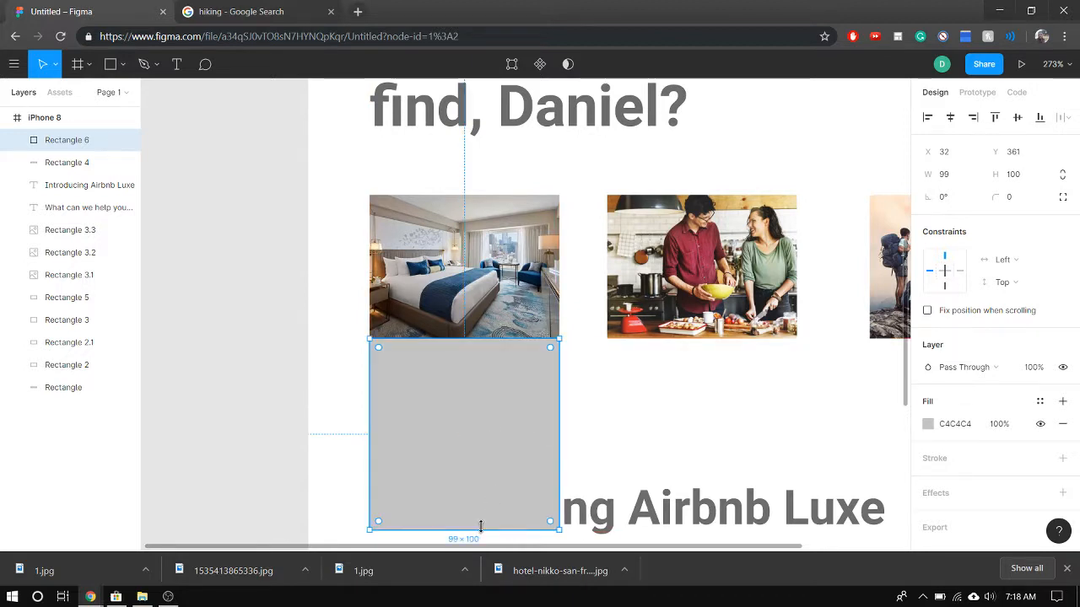
pyautogui.moveTo(481, 528); pyautogui.dragTo(468, 380)
pyautogui.click(465, 448)
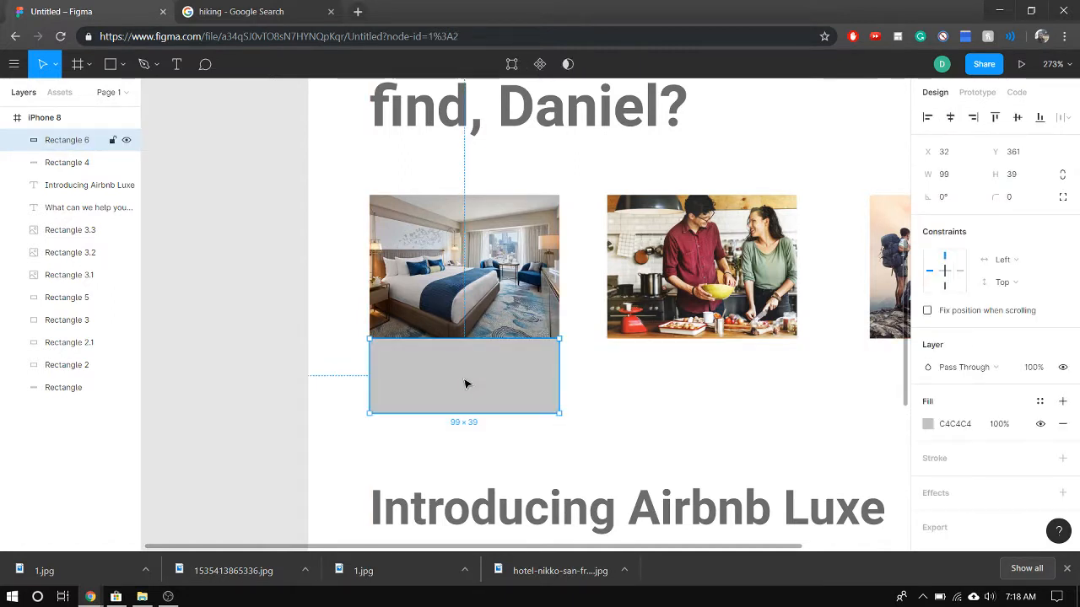
pyautogui.click(486, 448)
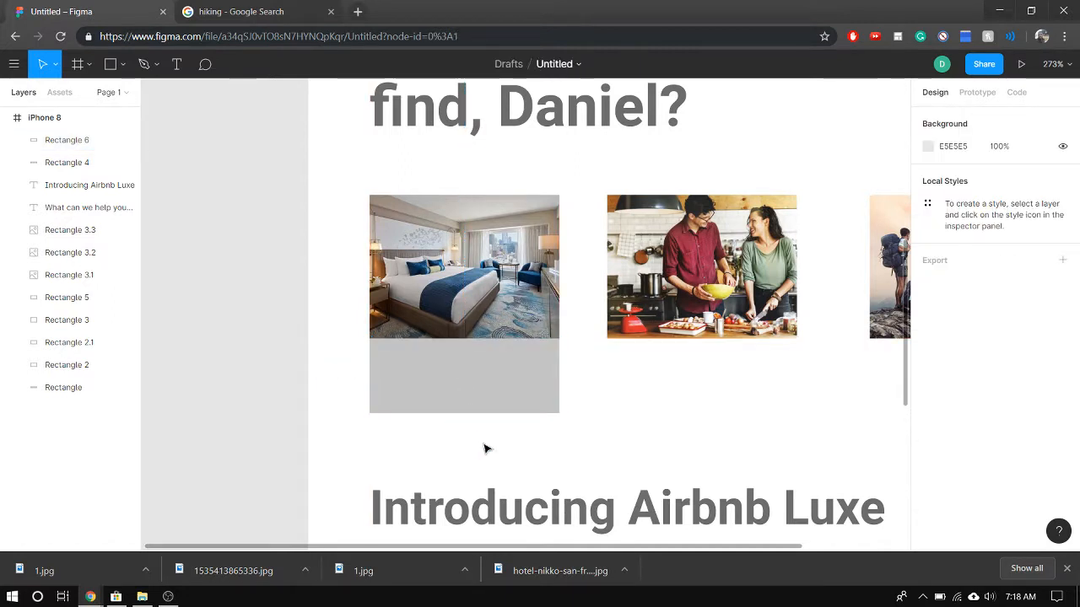
# Make two copies of the caption rectangle and place them directly beneath the cooking and hiking pictures
pyautogui.click(487, 299)
pyautogui.click(497, 387)
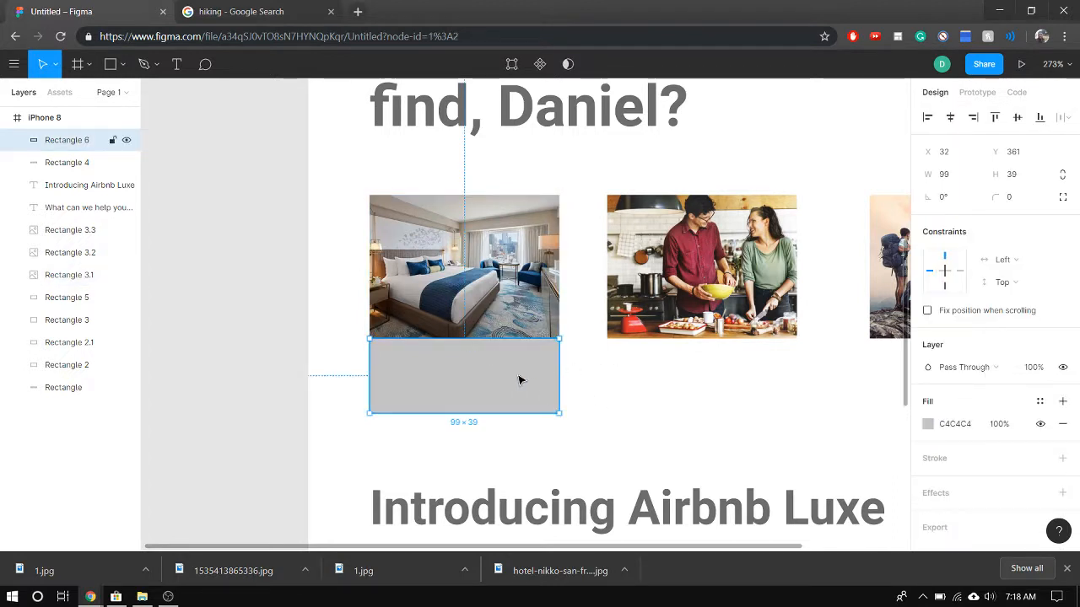
pyautogui.hotkey('ctrl', 'v')
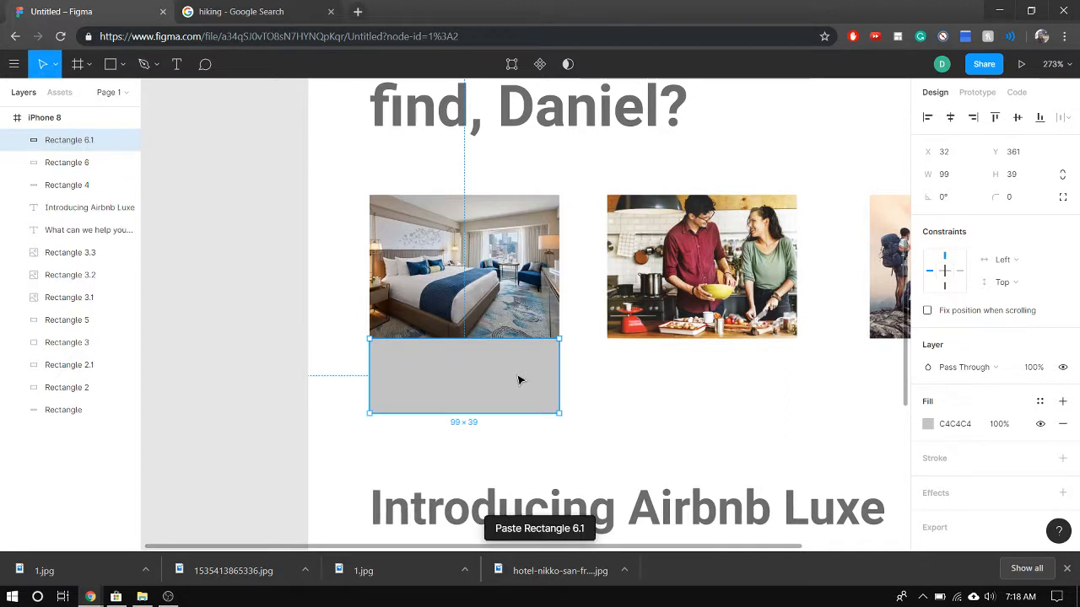
pyautogui.hotkey('ctrl', 'v')
pyautogui.moveTo(501, 381); pyautogui.dragTo(732, 382)
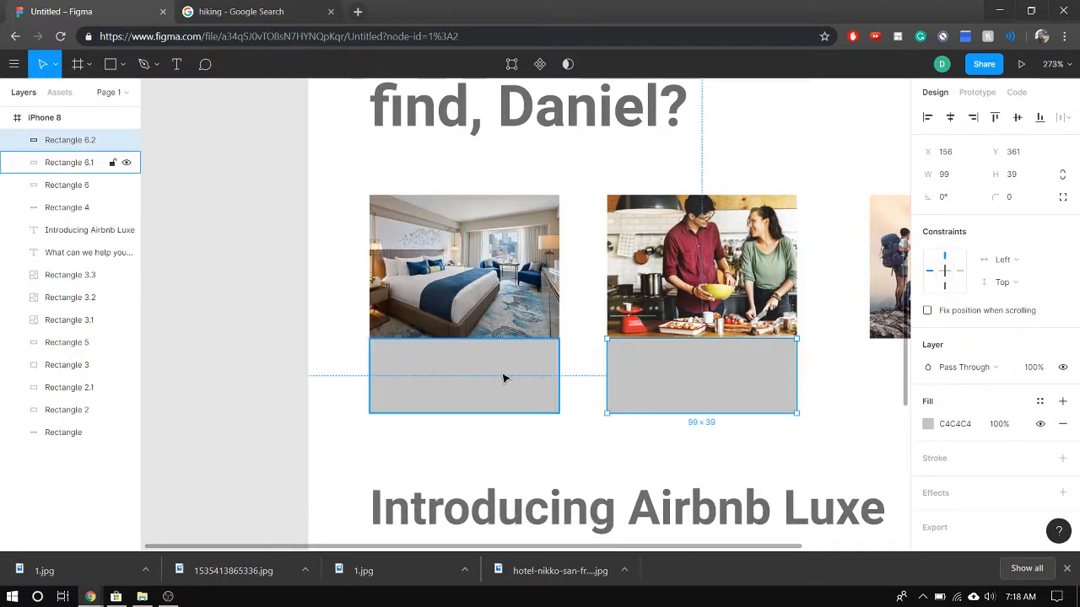
pyautogui.moveTo(504, 378); pyautogui.dragTo(706, 379)
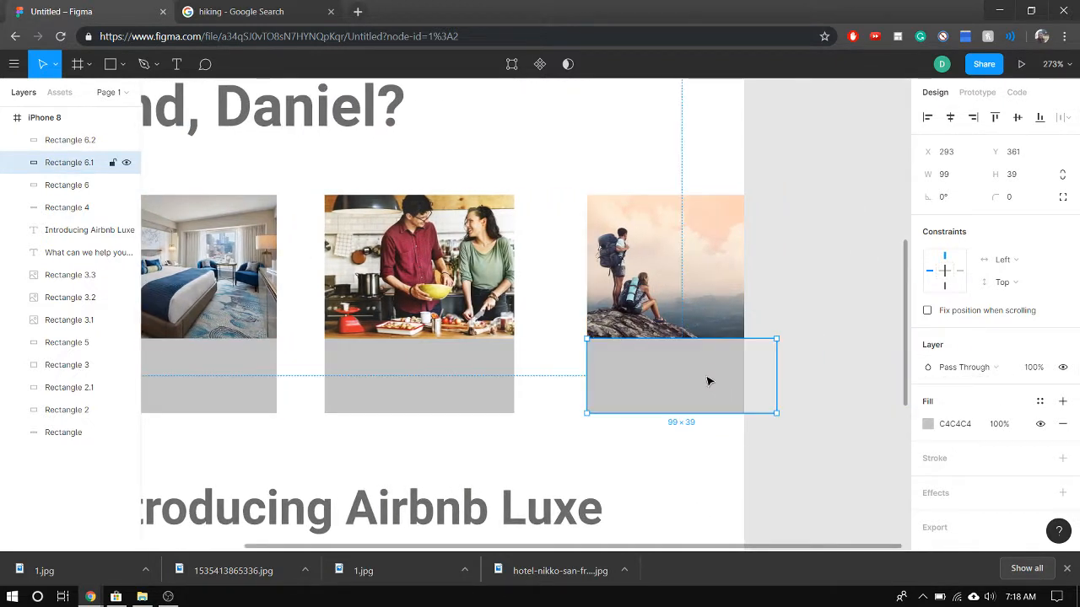
pyautogui.scroll(-3, 561, 445)
pyautogui.scroll(-1, 560, 436)
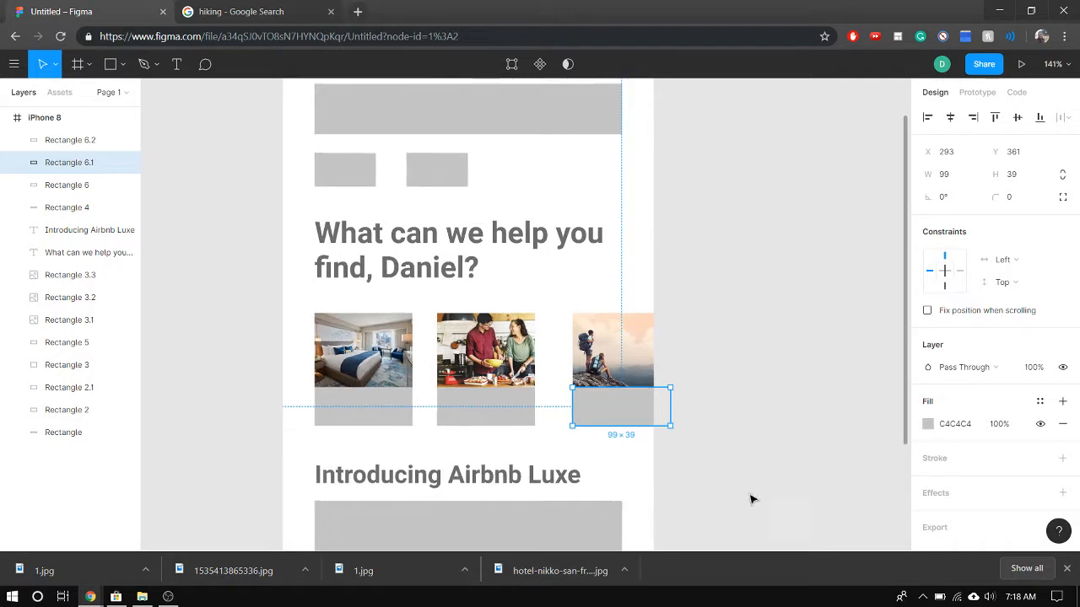
pyautogui.click(658, 490)
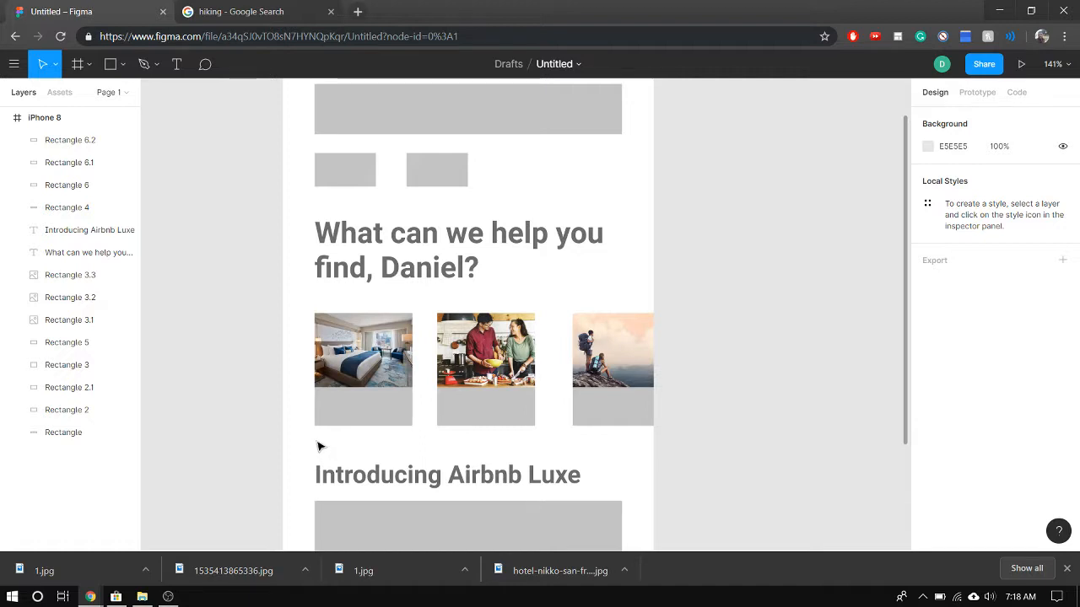
# Fill all three caption rectangles beneath the pictures with white (FFFFFF)
pyautogui.click(400, 409)
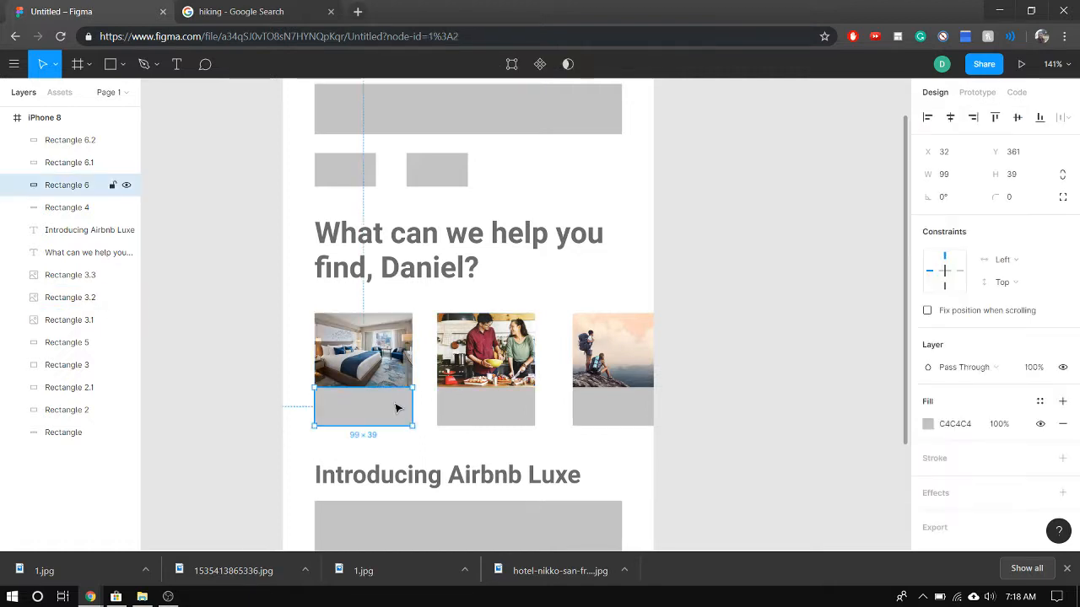
pyautogui.keyDown('shift'); pyautogui.click(494, 409); pyautogui.keyUp('shift')
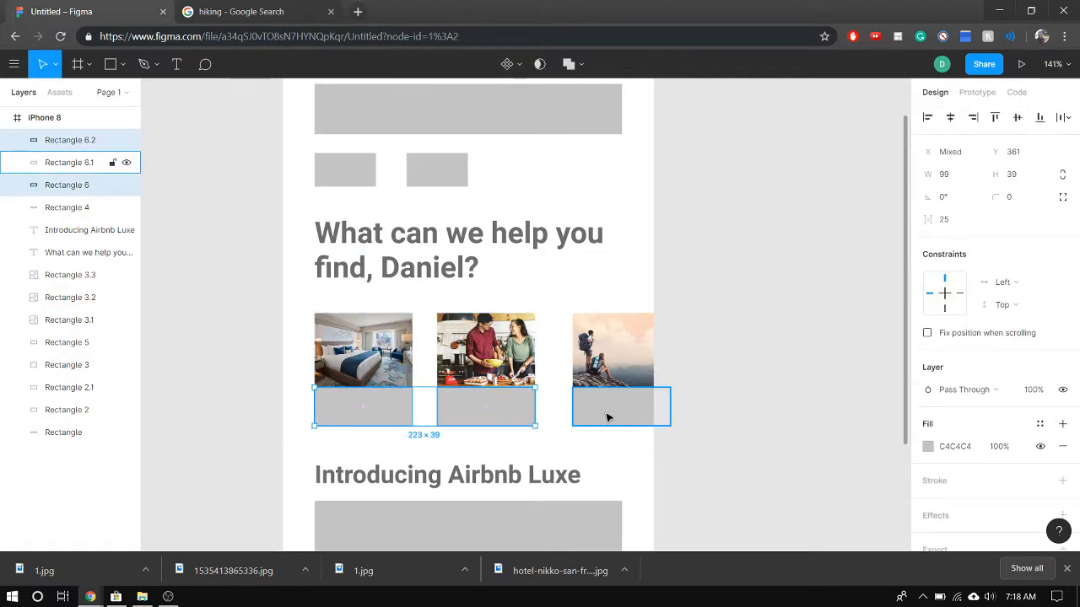
pyautogui.keyDown('shift'); pyautogui.click(605, 411); pyautogui.keyUp('shift')
pyautogui.click(927, 425)
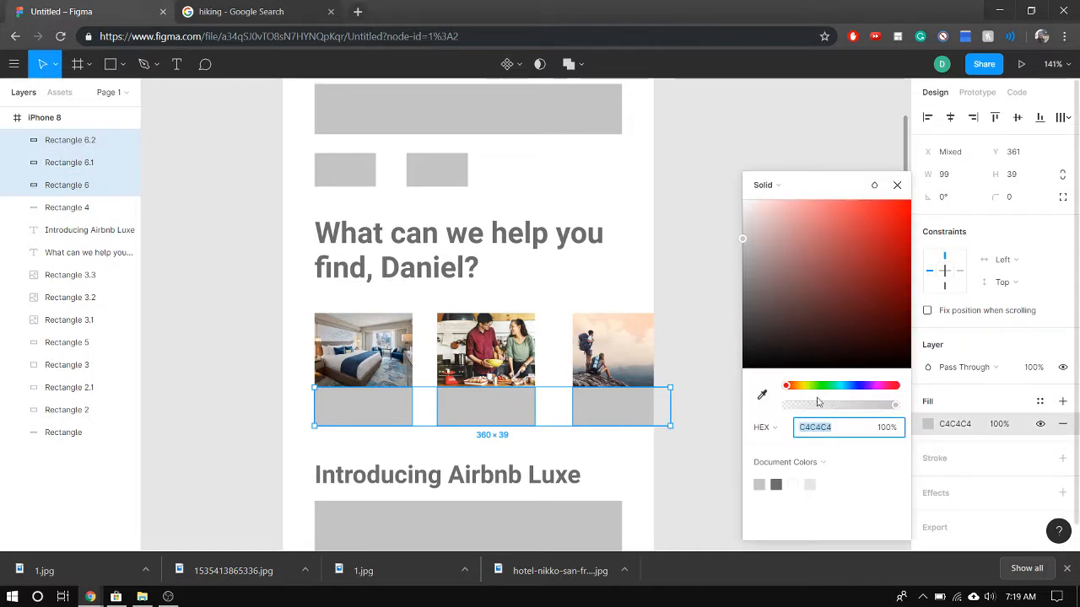
pyautogui.click(793, 484)
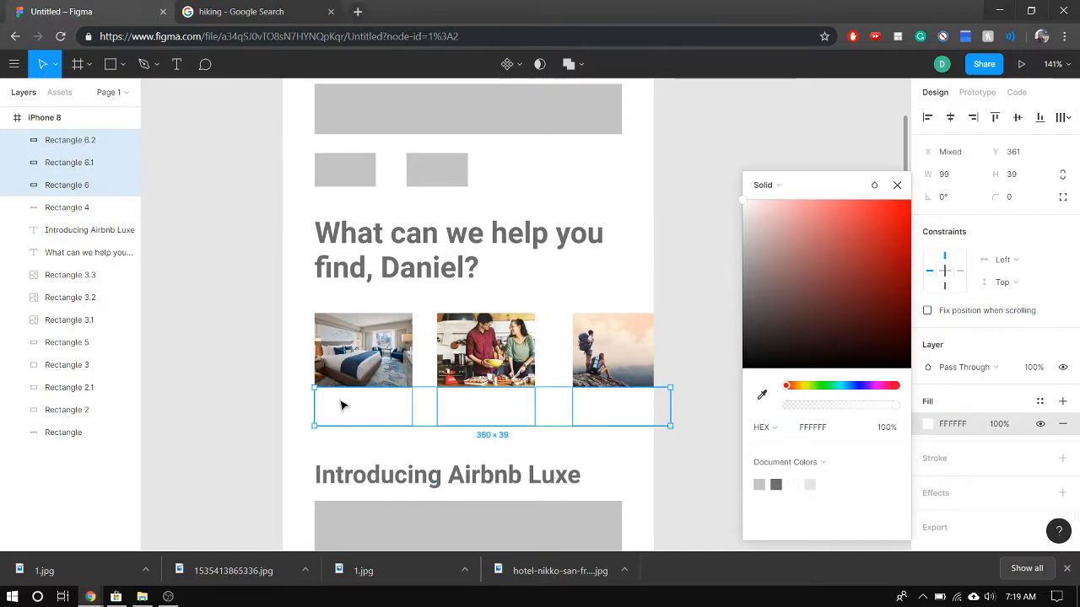
# Add a 1 px black inside stroke to both the hotel room picture and its caption rectangle
pyautogui.click(343, 405)
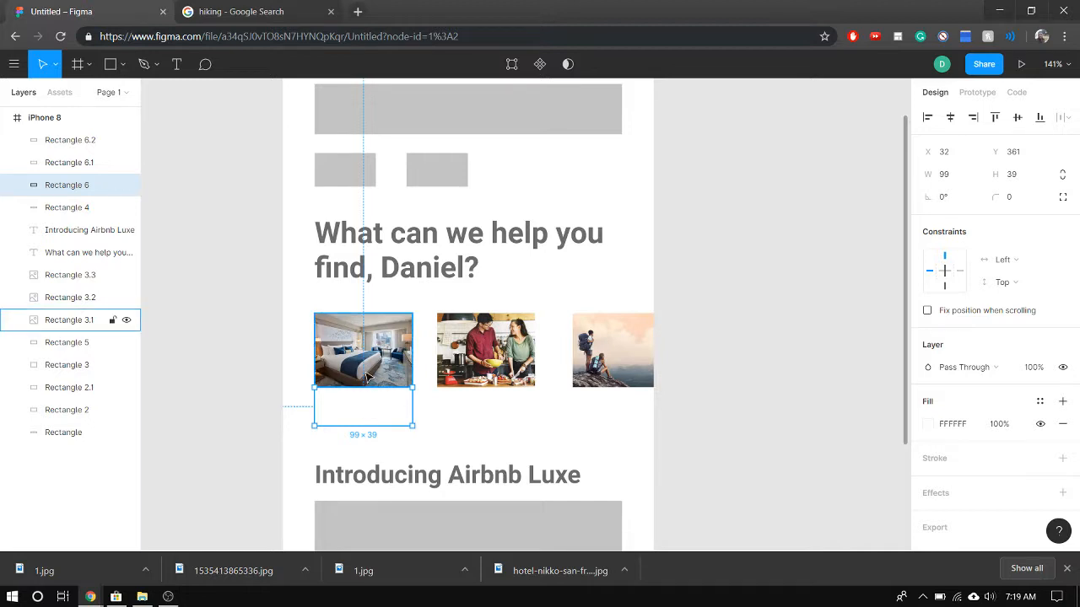
pyautogui.keyDown('shift'); pyautogui.click(367, 377); pyautogui.keyUp('shift')
pyautogui.scroll(-1, 1024, 453)
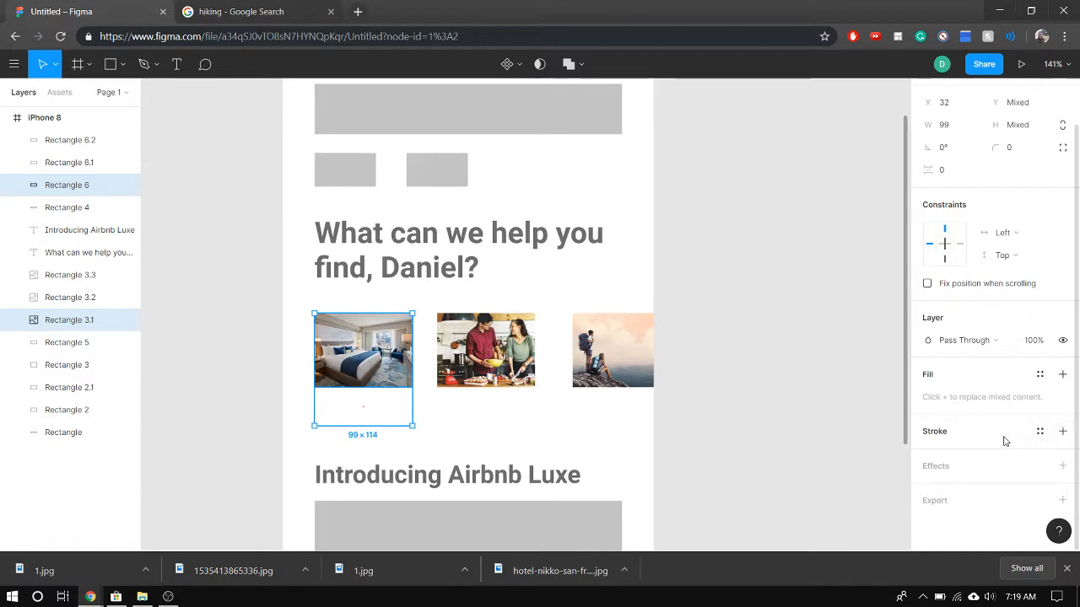
pyautogui.click(1063, 433)
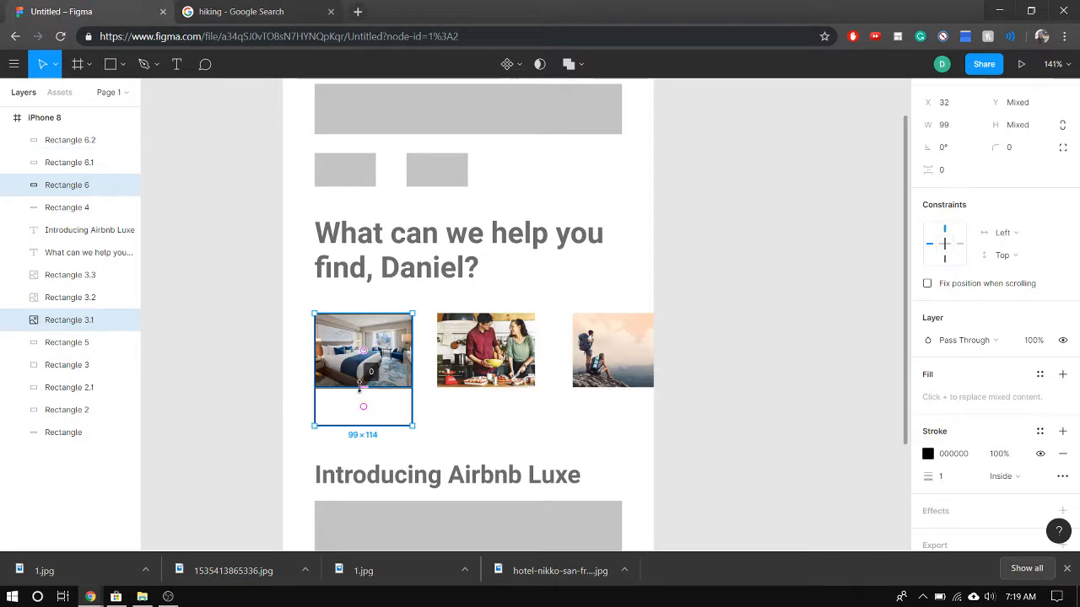
# Overlap the hotel picture and its caption rectangle with -3 spacing, and lower the caption's top edge to make it 38 high
pyautogui.moveTo(363, 388); pyautogui.dragTo(363, 387)
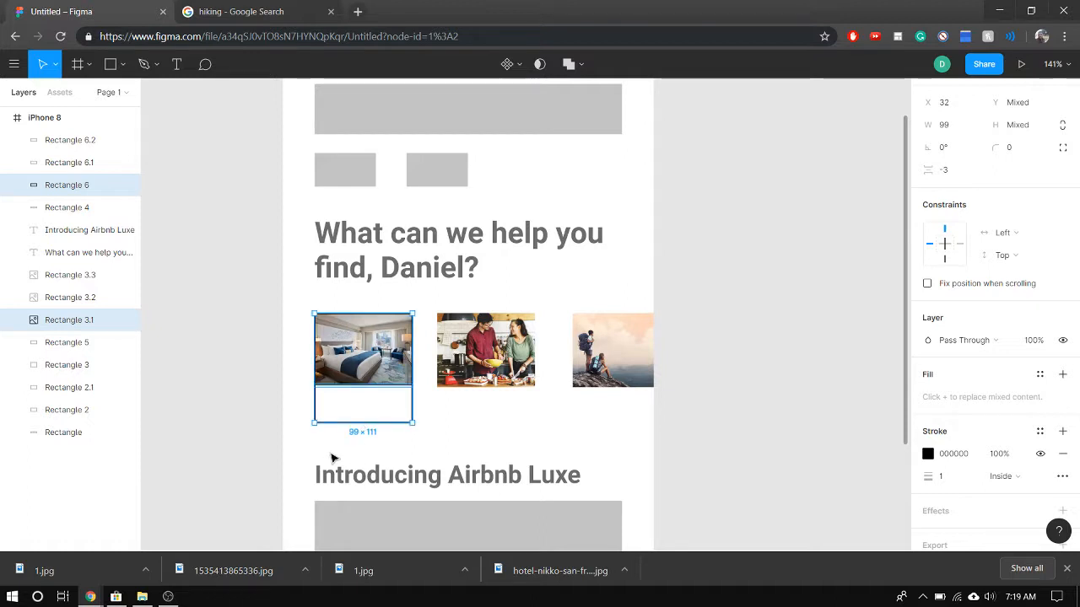
pyautogui.click(434, 453)
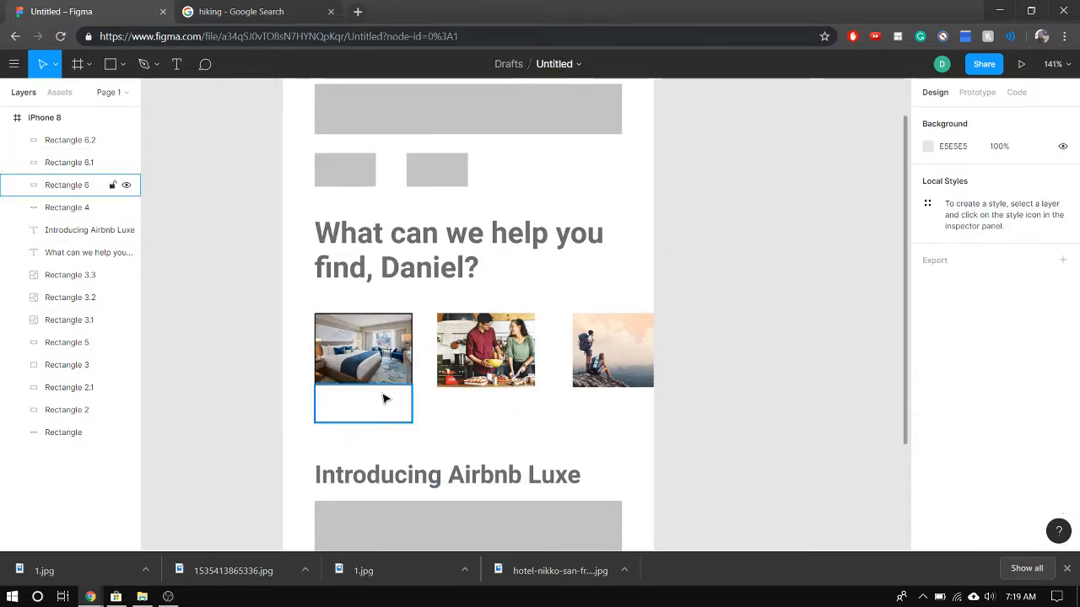
pyautogui.scroll(3, 382, 403)
pyautogui.scroll(5, 382, 402)
pyautogui.click(315, 380)
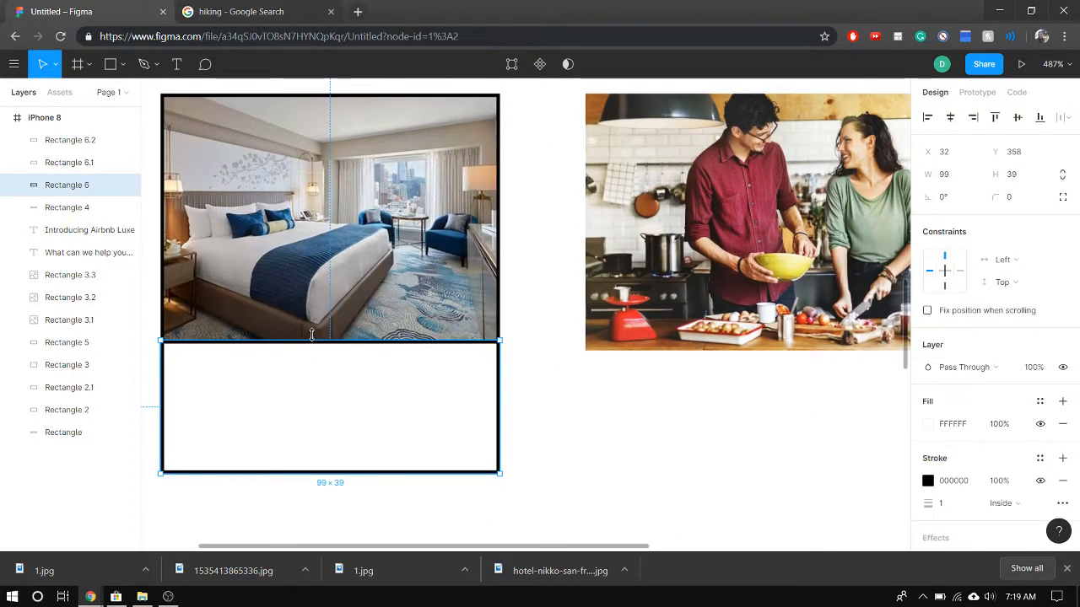
pyautogui.moveTo(312, 334)
pyautogui.mouseDown()
pyautogui.moveTo(308, 361)
pyautogui.moveTo(309, 344)
pyautogui.mouseUp()
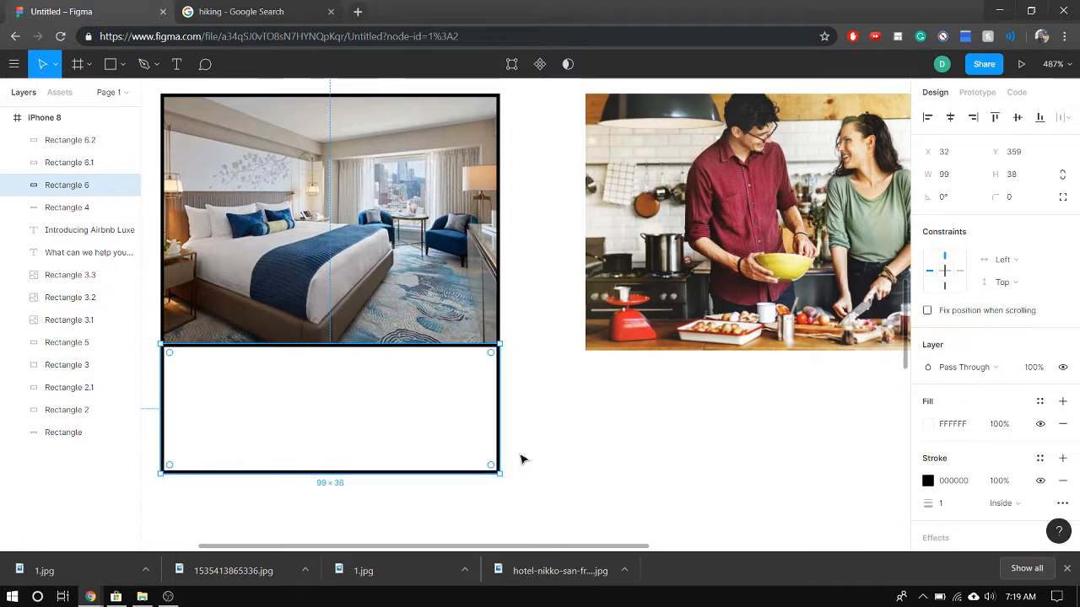
pyautogui.click(521, 459)
# Change the stroke colour of the hotel room picture and its caption rectangle to the light grey document colour
pyautogui.scroll(-1, 485, 410)
pyautogui.click(707, 382)
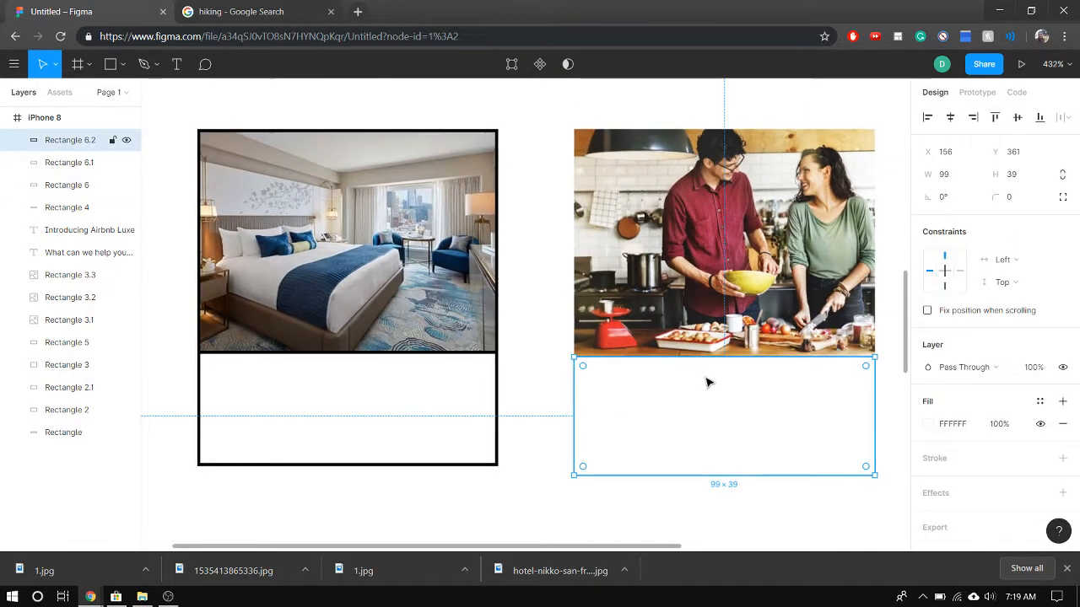
pyautogui.scroll(-3, 750, 420)
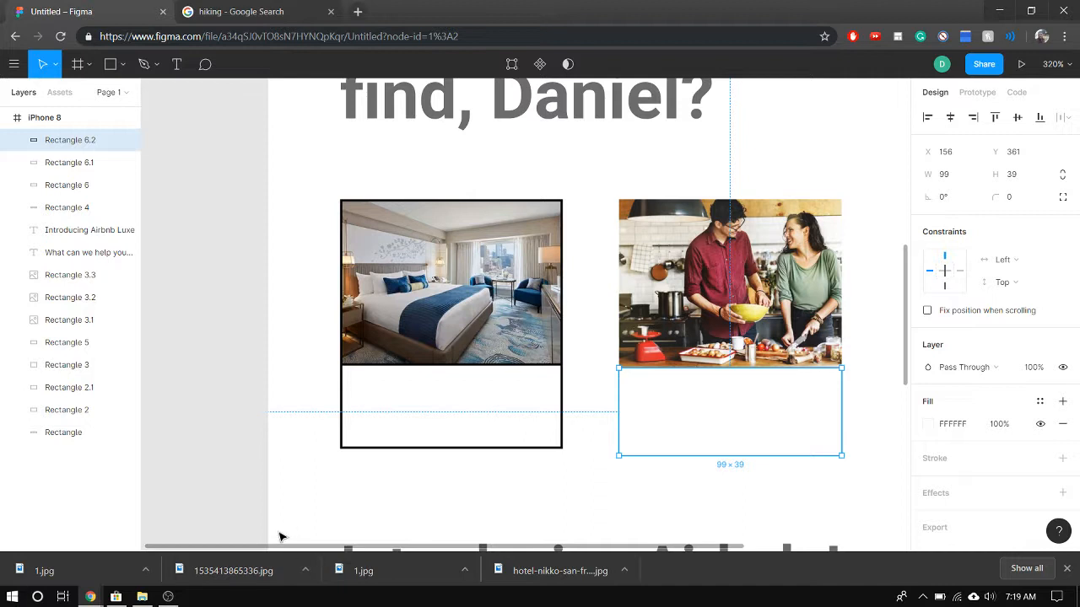
pyautogui.moveTo(480, 548); pyautogui.dragTo(622, 574)
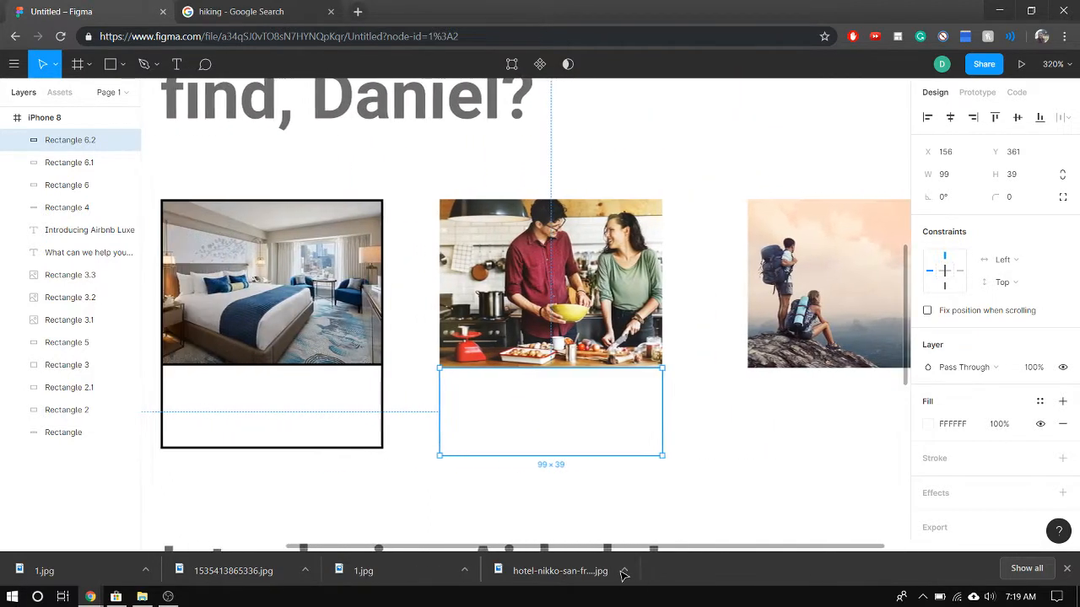
pyautogui.click(253, 439)
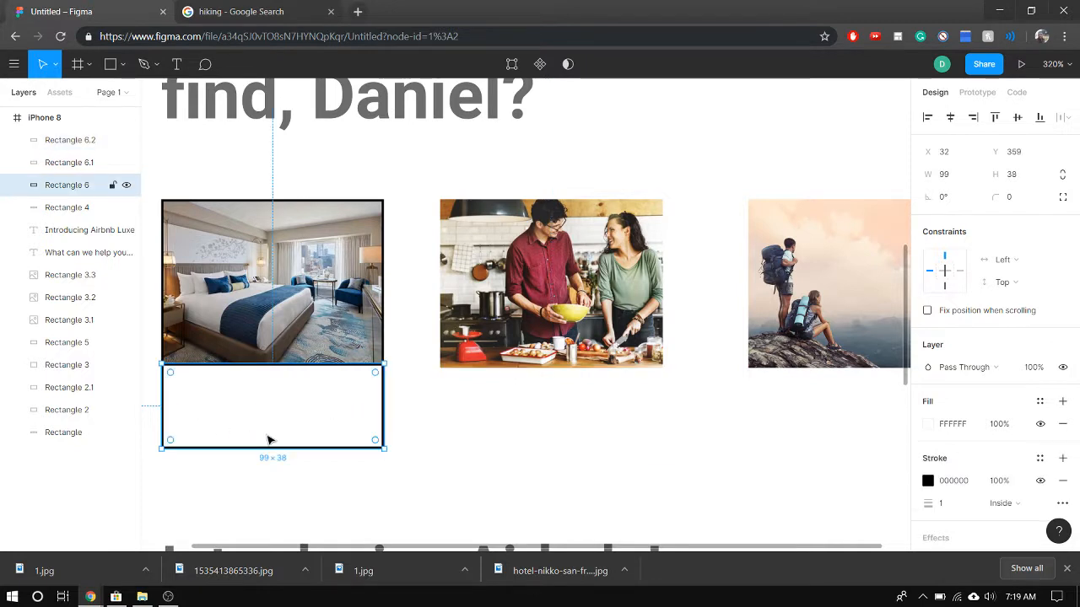
pyautogui.keyDown('shift'); pyautogui.click(367, 344); pyautogui.keyUp('shift')
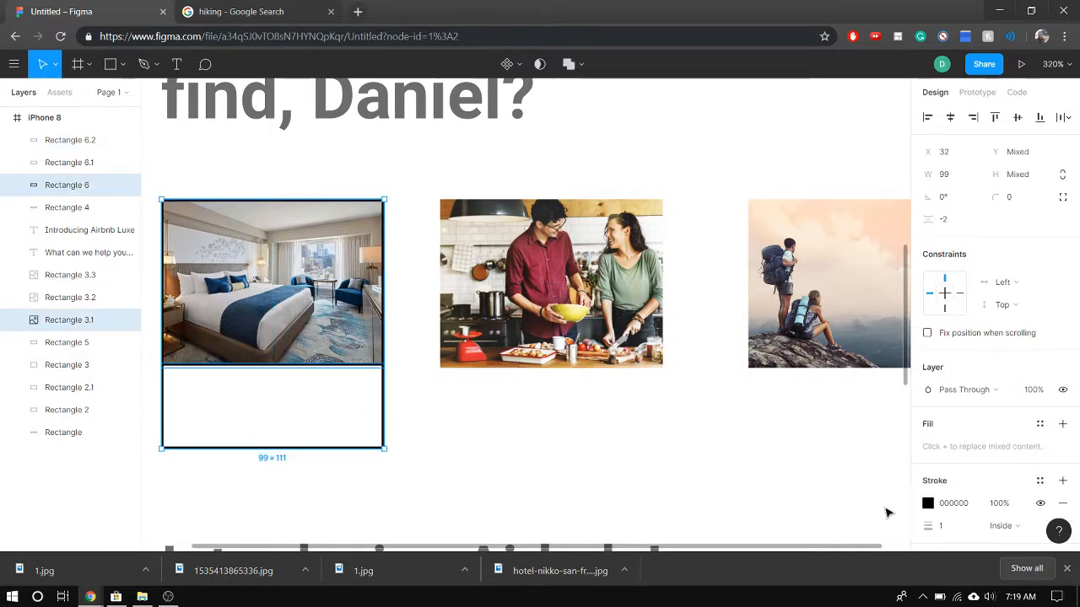
pyautogui.click(927, 504)
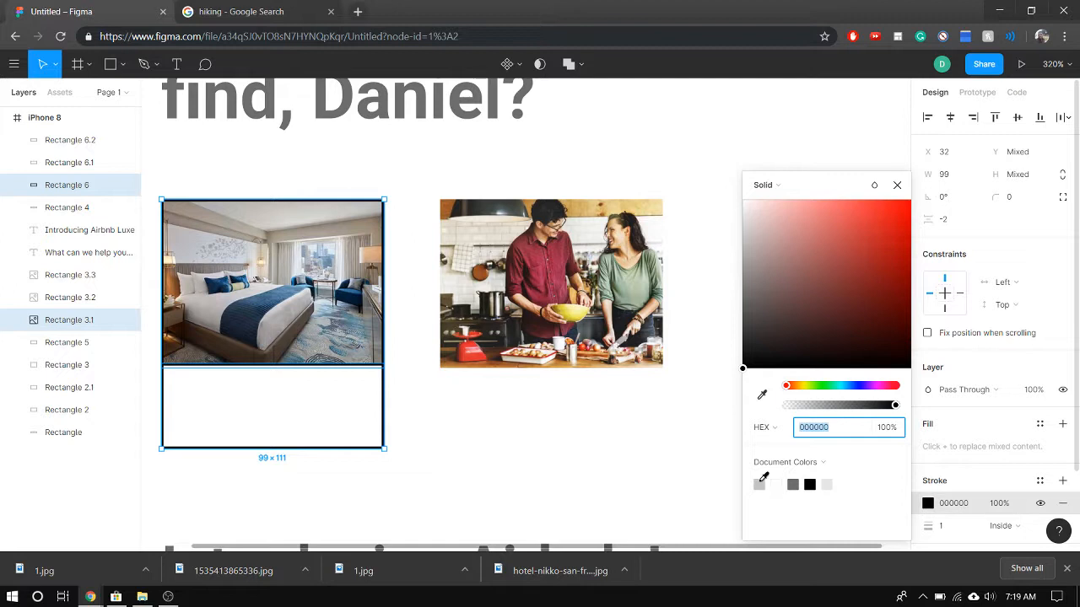
pyautogui.click(761, 485)
pyautogui.click(393, 486)
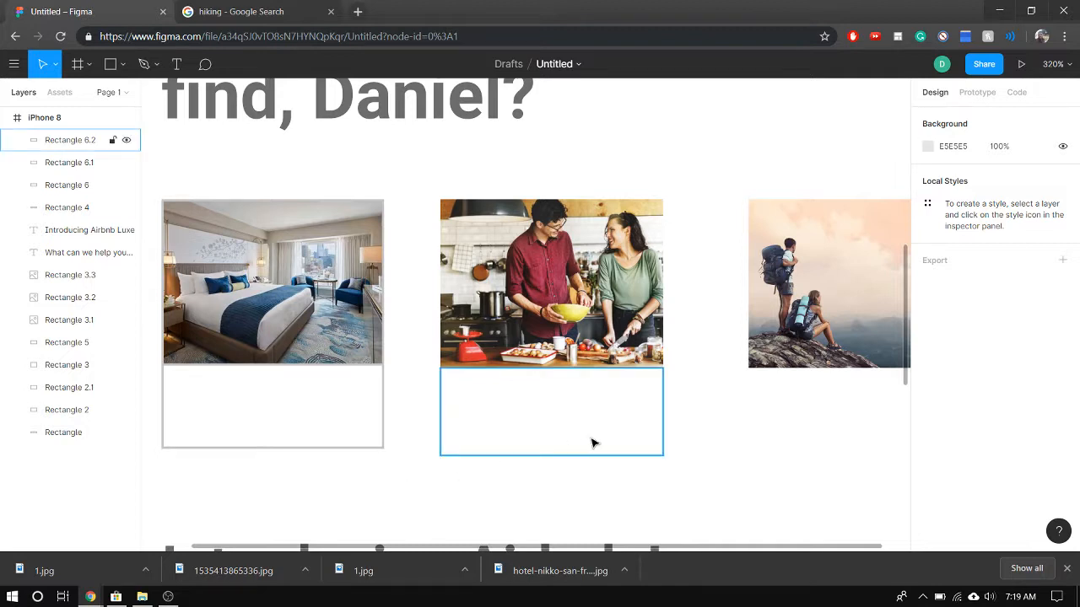
pyautogui.click(238, 420)
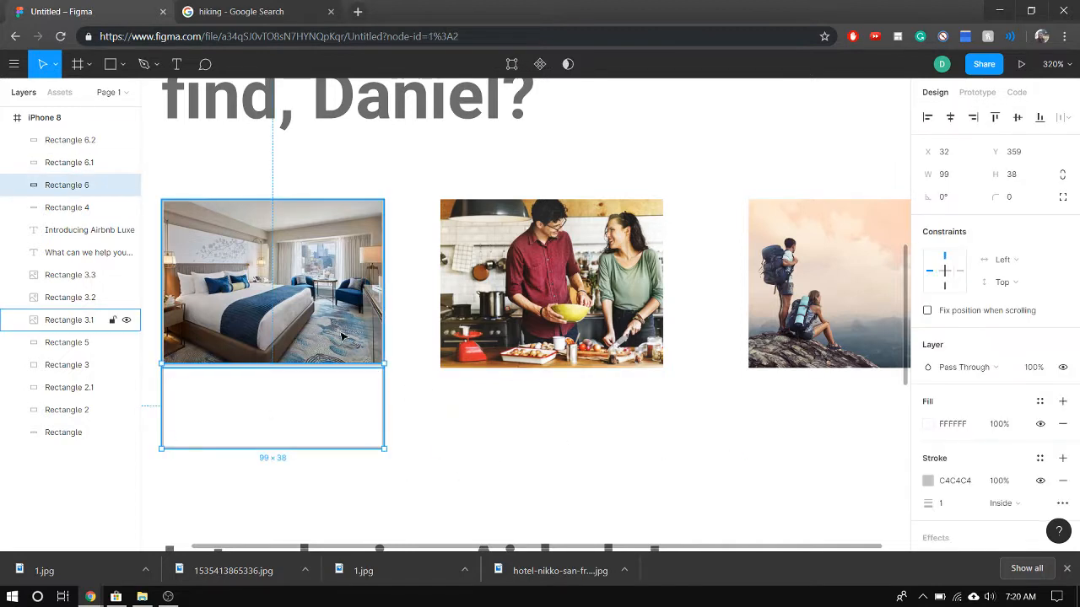
pyautogui.keyDown('shift'); pyautogui.click(118, 318); pyautogui.keyUp('shift')
pyautogui.scroll(-1, 972, 511)
pyautogui.scroll(-2, 972, 510)
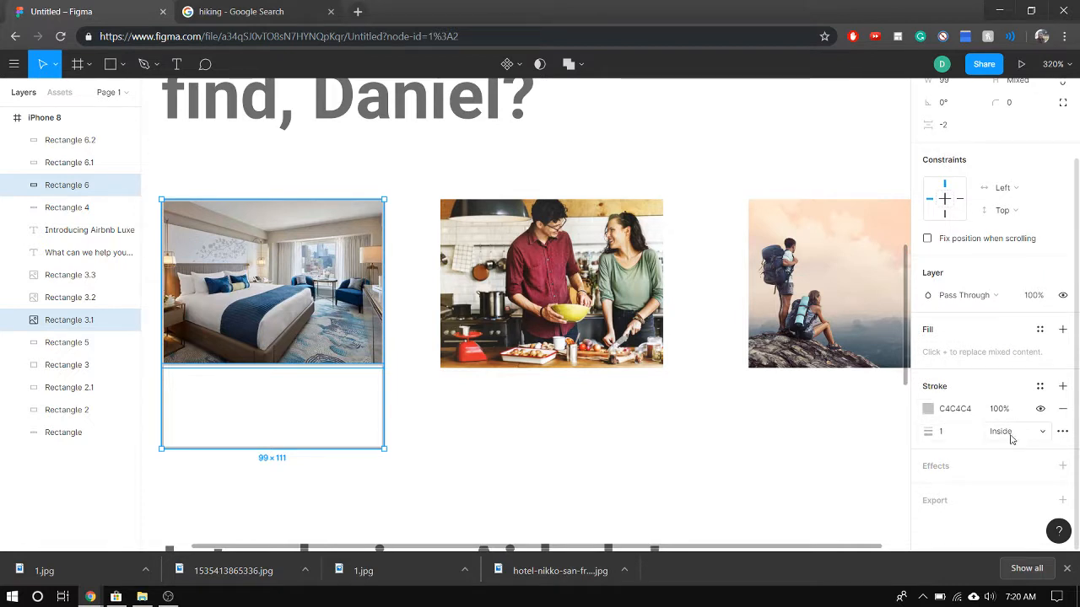
pyautogui.click(1044, 432)
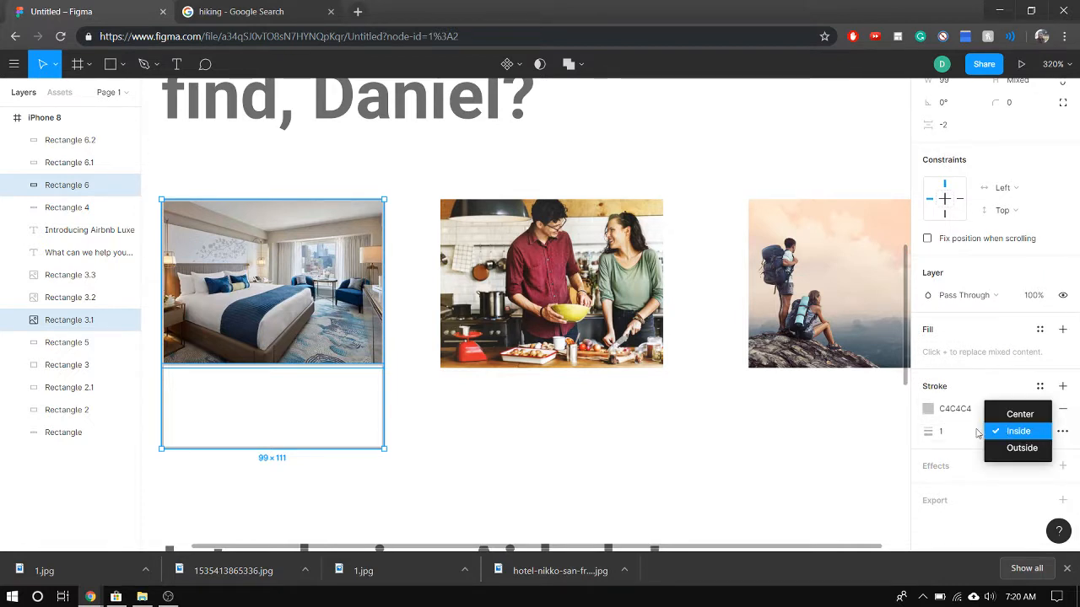
pyautogui.click(686, 448)
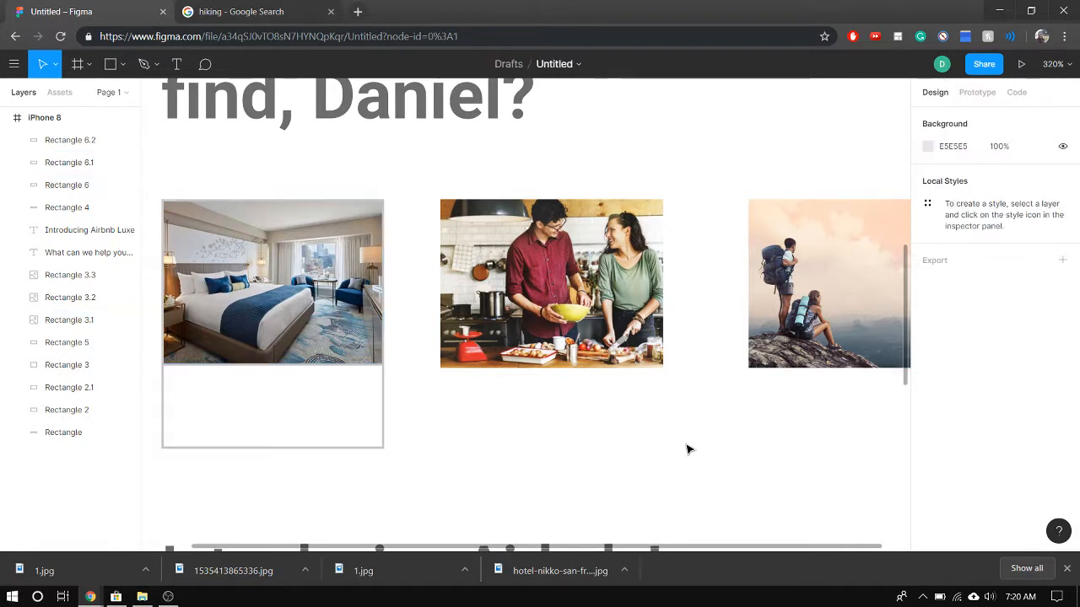
# Paste two copies of the hotel card's caption rectangle in place, then delete one of the copies
pyautogui.click(357, 436)
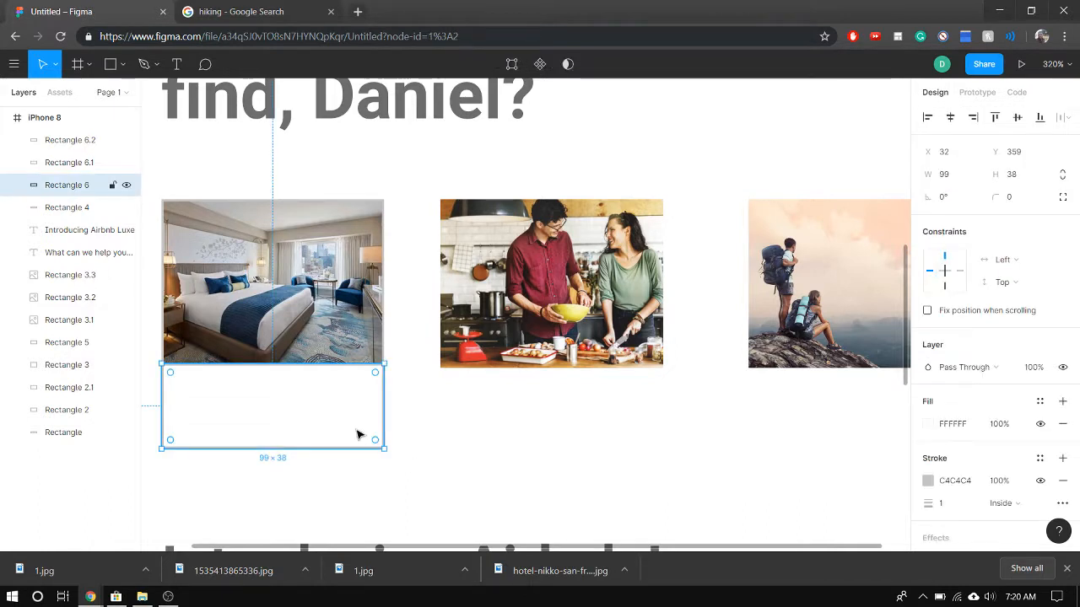
pyautogui.hotkey('ctrl', 'v')
pyautogui.hotkey('ctrl', 'v')
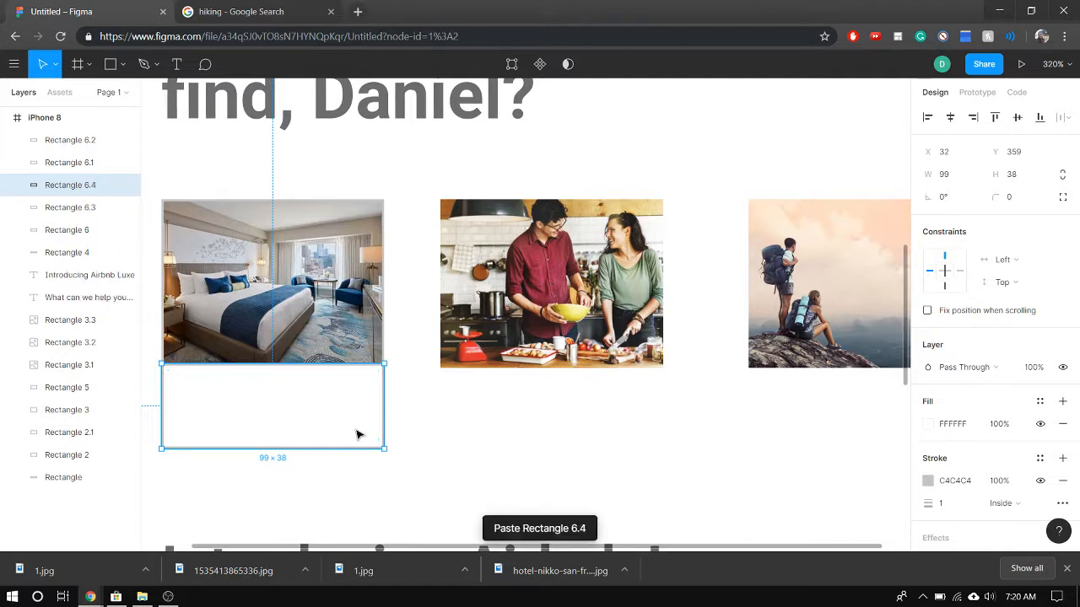
pyautogui.moveTo(329, 425); pyautogui.dragTo(532, 422)
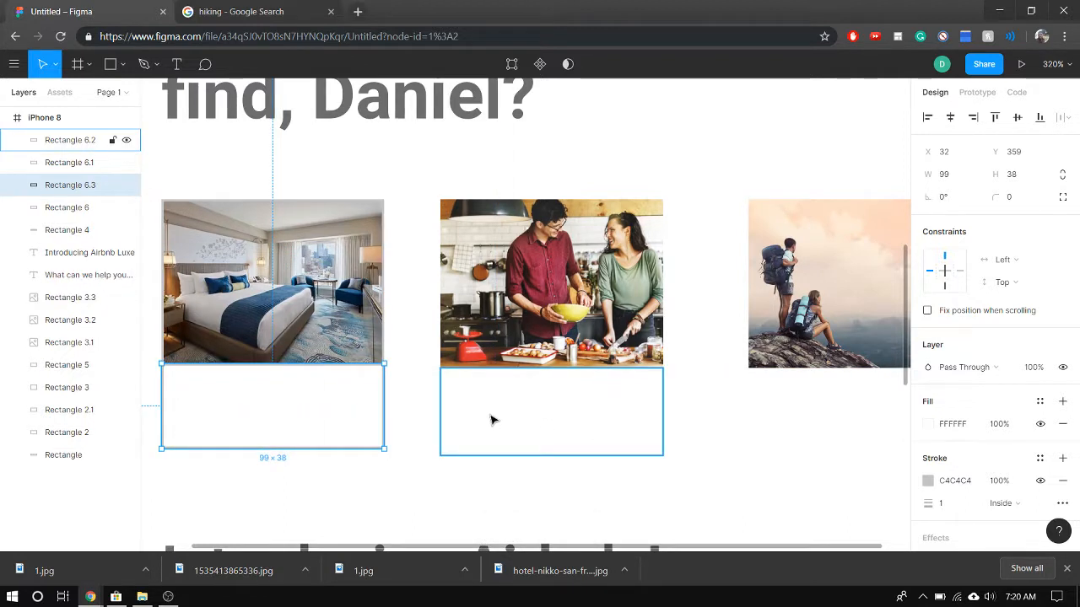
pyautogui.press('Delete')
# Add a 1 px black inside stroke to the cooking and hiking pictures and the caption rectangles beneath them
pyautogui.click(492, 420)
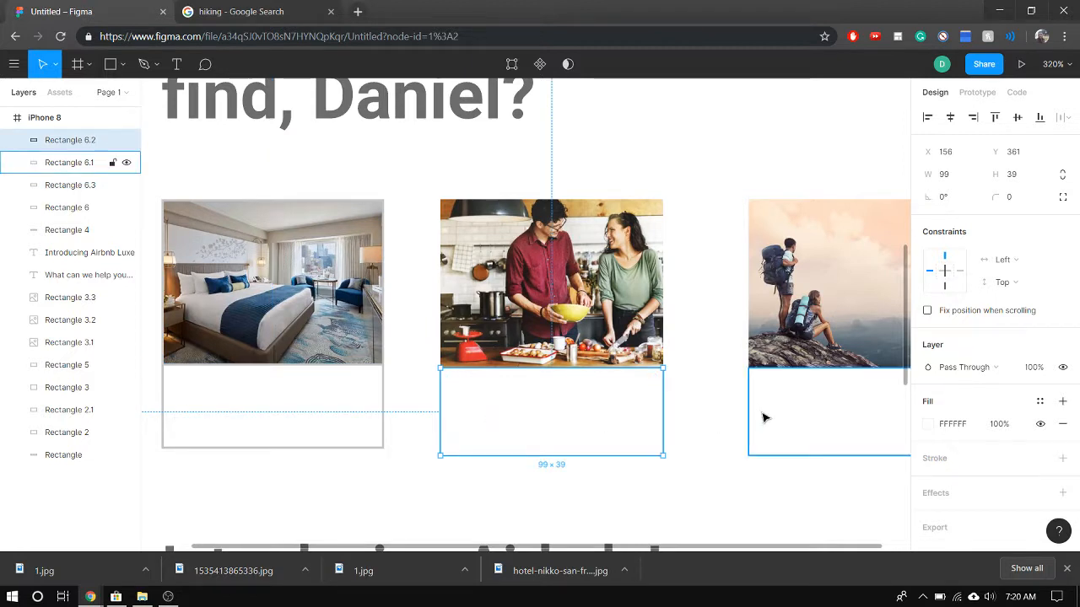
pyautogui.keyDown('shift'); pyautogui.click(764, 417); pyautogui.keyUp('shift')
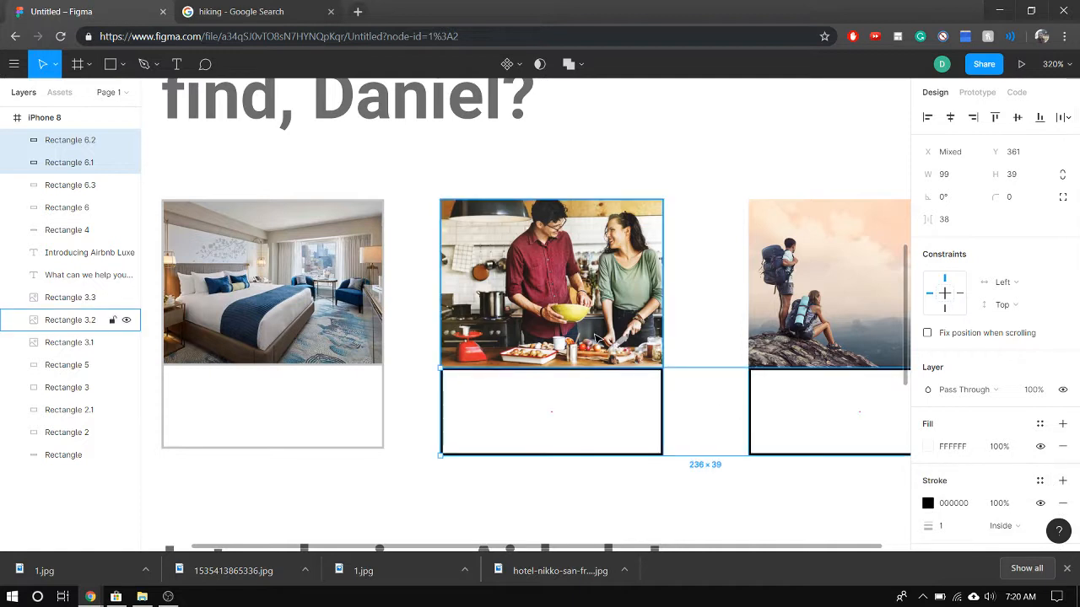
pyautogui.click(707, 340)
pyautogui.click(620, 329)
pyautogui.keyDown('shift'); pyautogui.click(796, 328); pyautogui.keyUp('shift')
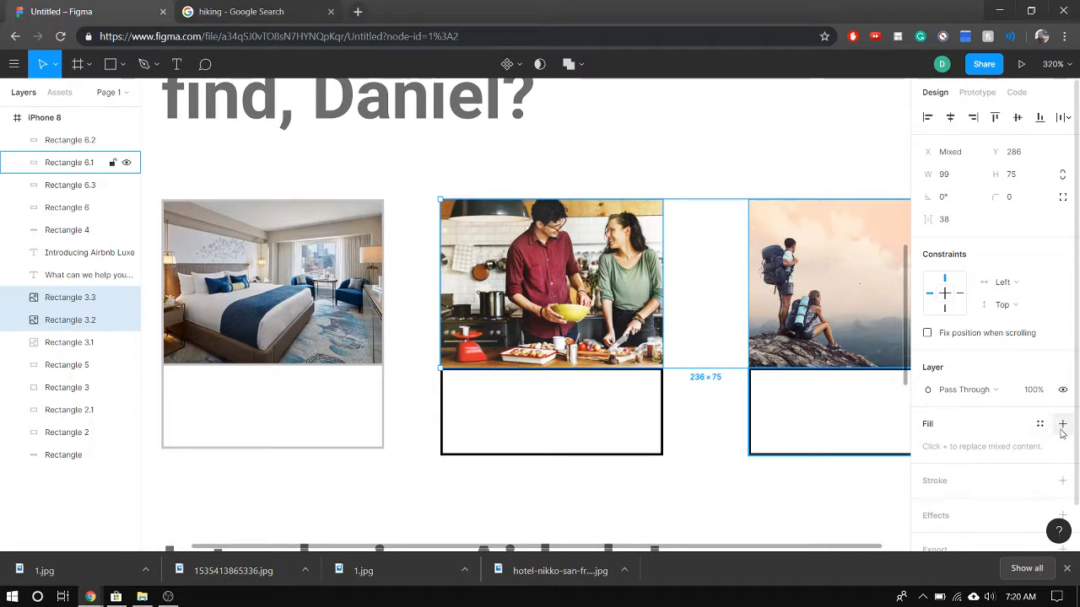
pyautogui.click(1063, 481)
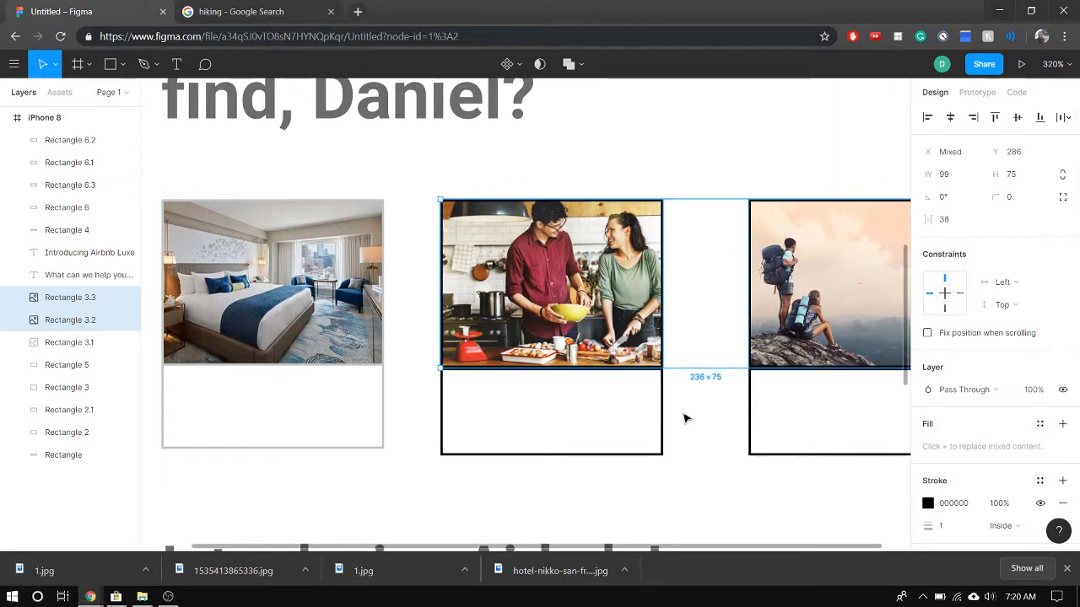
# Change the stroke colour of the cooking and hiking pictures and their caption rectangles to the light grey document colour
pyautogui.keyDown('shift'); pyautogui.click(628, 409); pyautogui.keyUp('shift')
pyautogui.keyDown('shift'); pyautogui.click(839, 417); pyautogui.keyUp('shift')
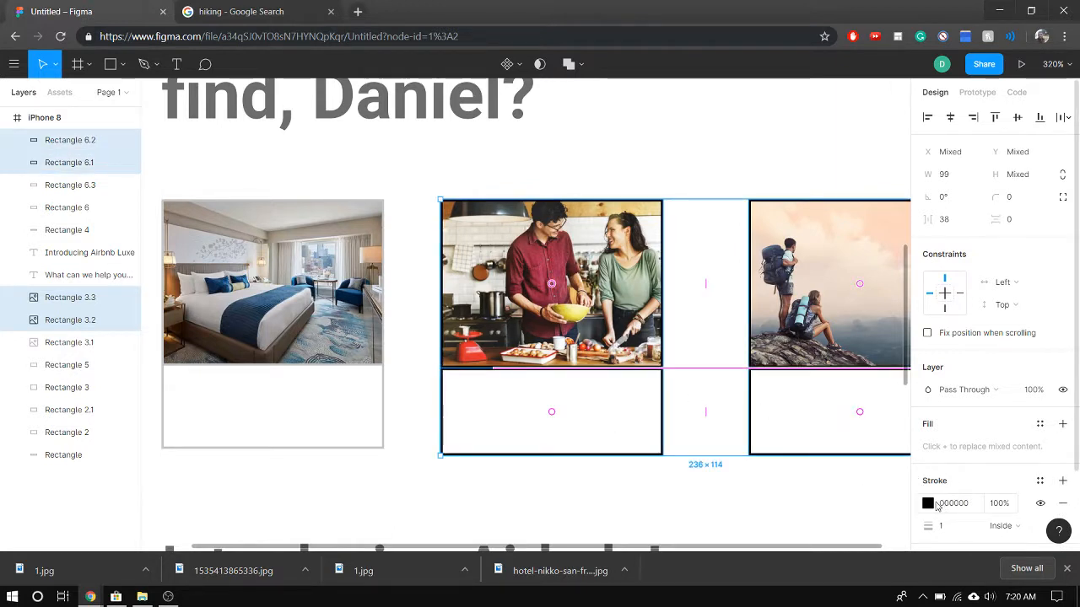
pyautogui.click(929, 503)
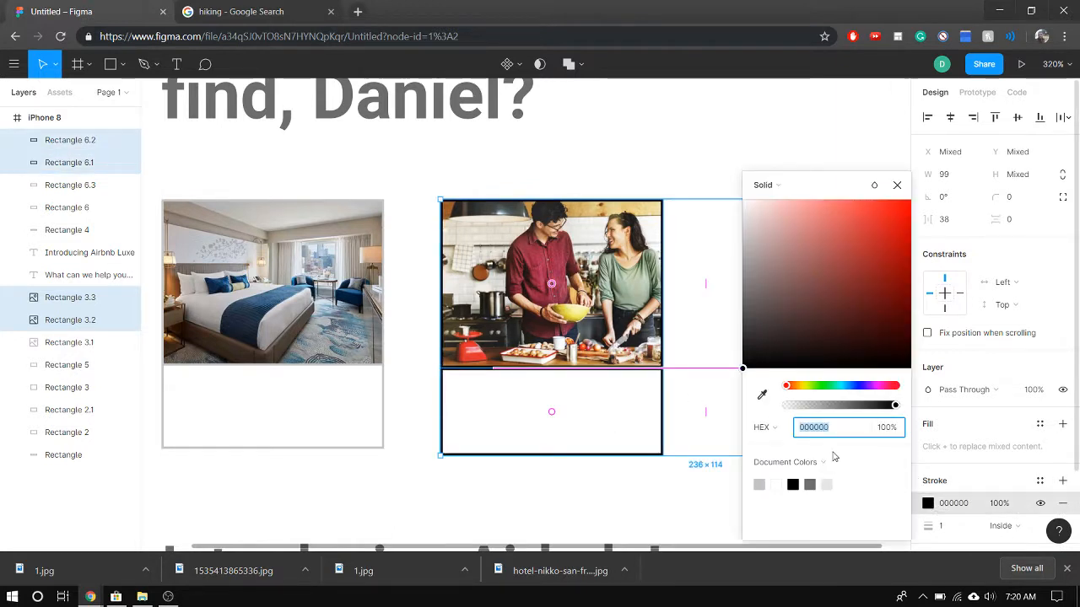
pyautogui.click(759, 484)
pyautogui.click(460, 487)
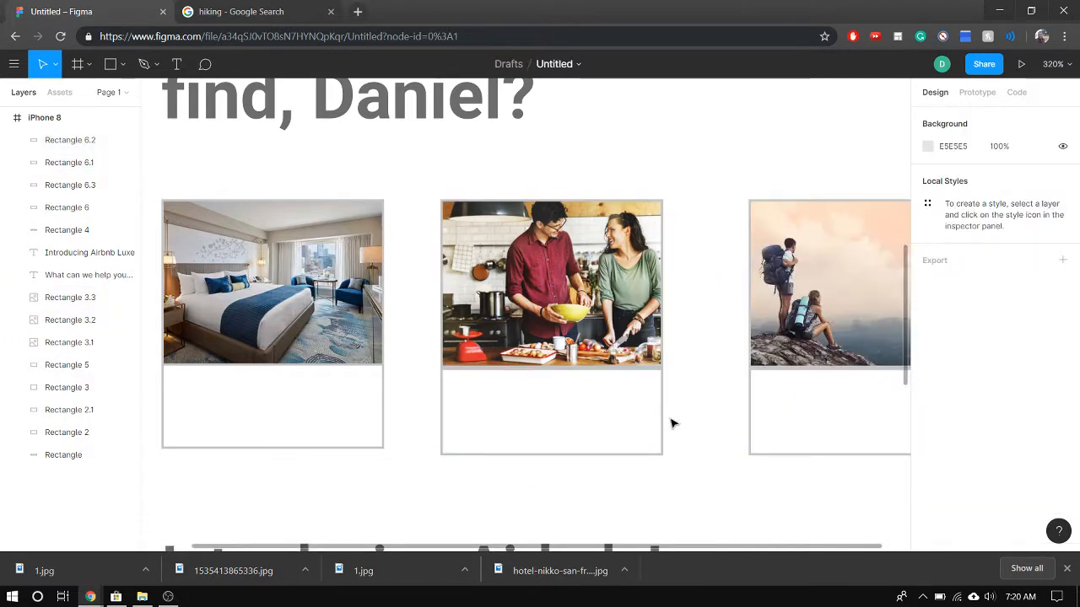
# Add a text box about 80 × 15 in the upper part of the hotel caption rectangle and set its font size to 15
pyautogui.keyDown('ctrl'); pyautogui.scroll(-3, 604, 404); pyautogui.keyUp('ctrl')
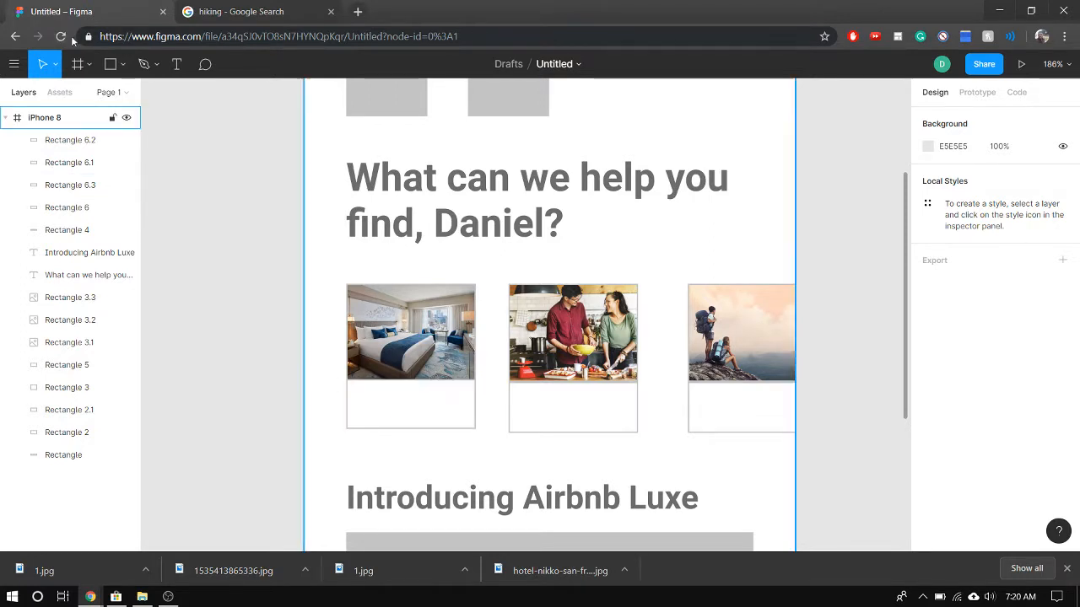
pyautogui.scroll(3, 489, 422)
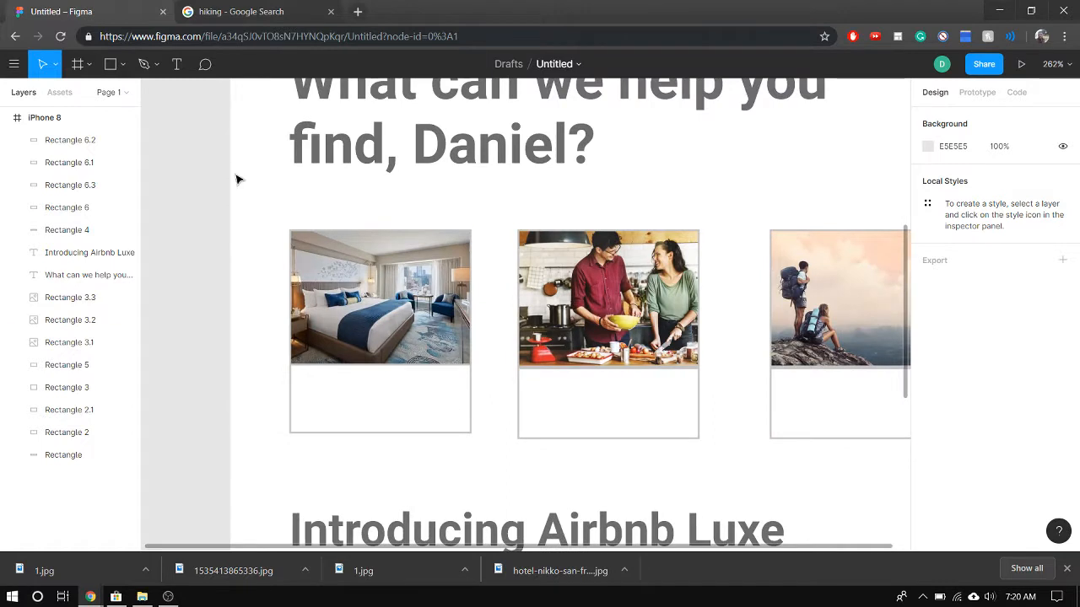
pyautogui.click(176, 64)
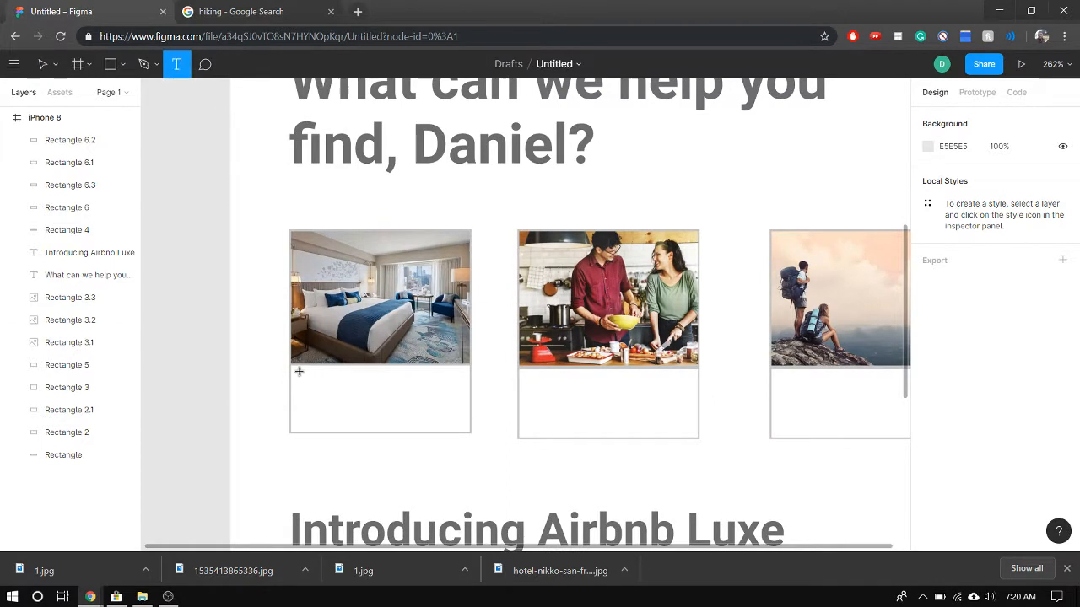
pyautogui.moveTo(297, 371); pyautogui.dragTo(446, 398)
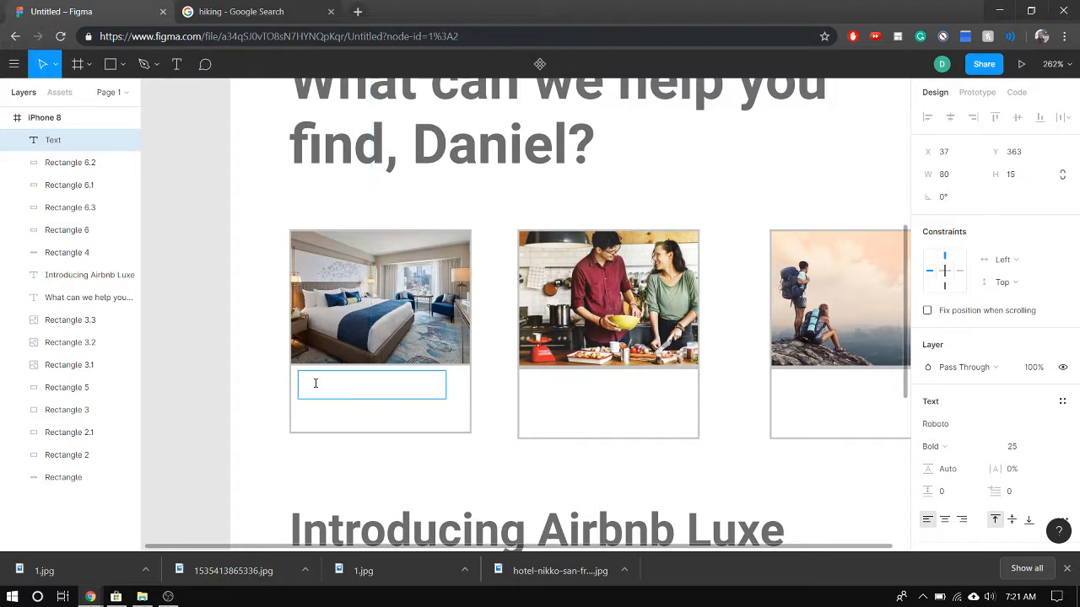
pyautogui.click(1013, 454)
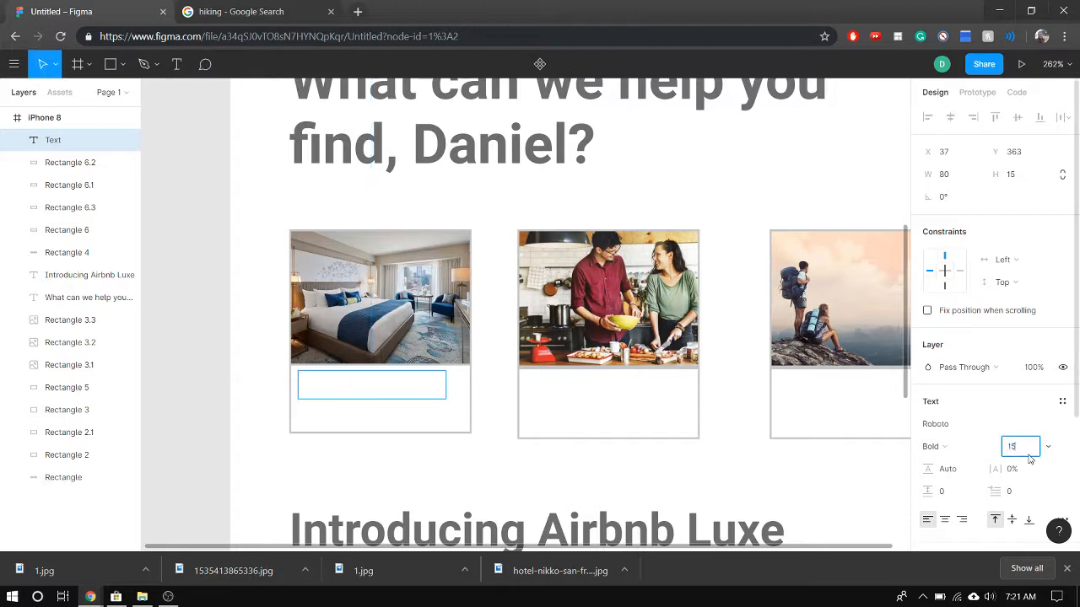
pyautogui.press('Return')
# Enter "Stays" in the new text box beneath the hotel picture
pyautogui.doubleClick(338, 379)
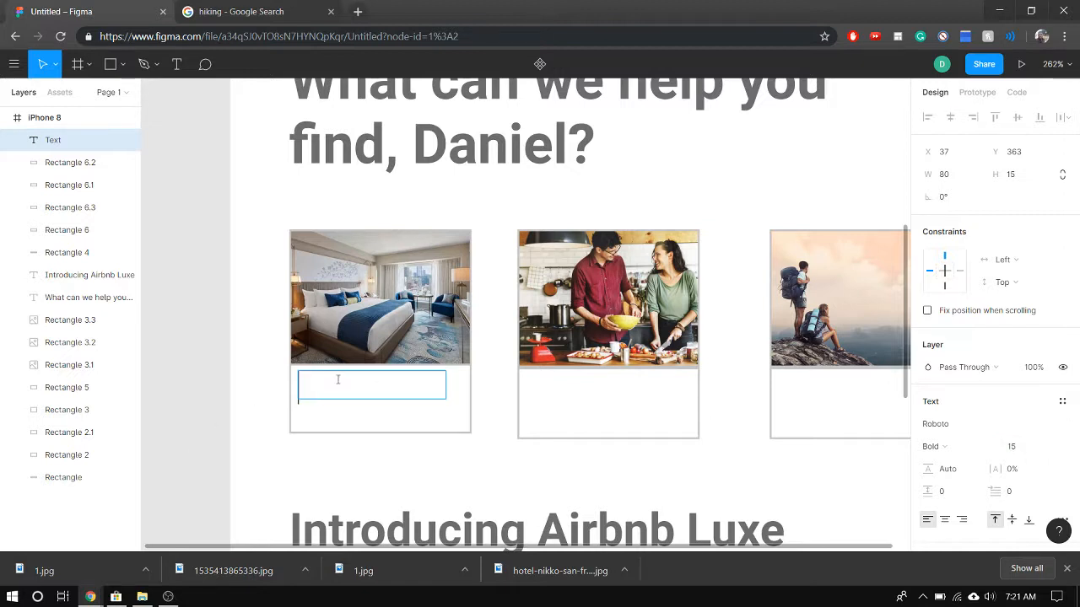
pyautogui.press('capslock')
pyautogui.write('S')
pyautogui.press('capslock')
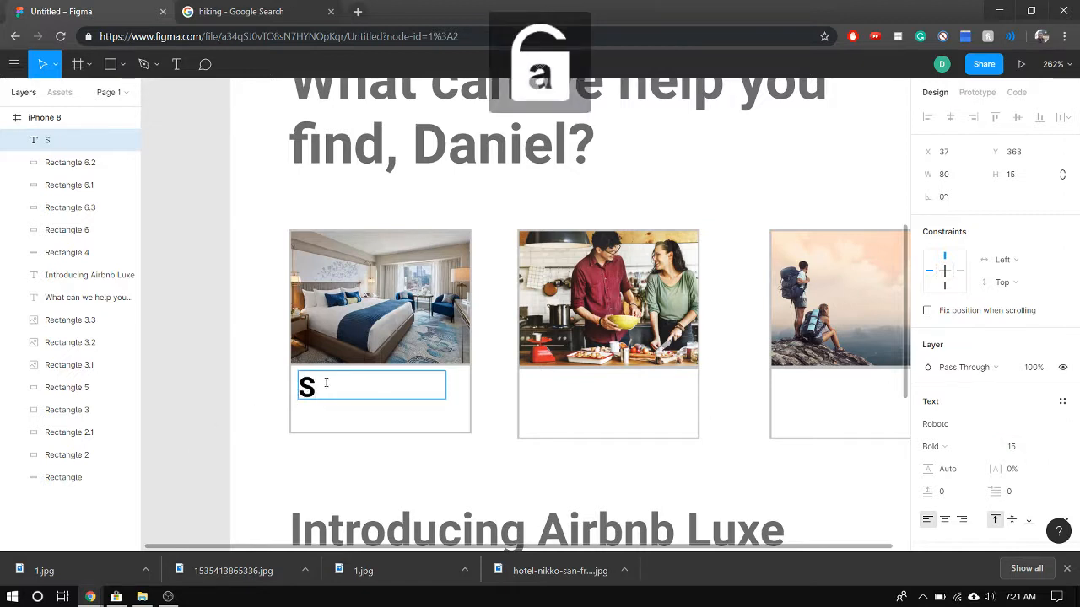
pyautogui.write('tays')
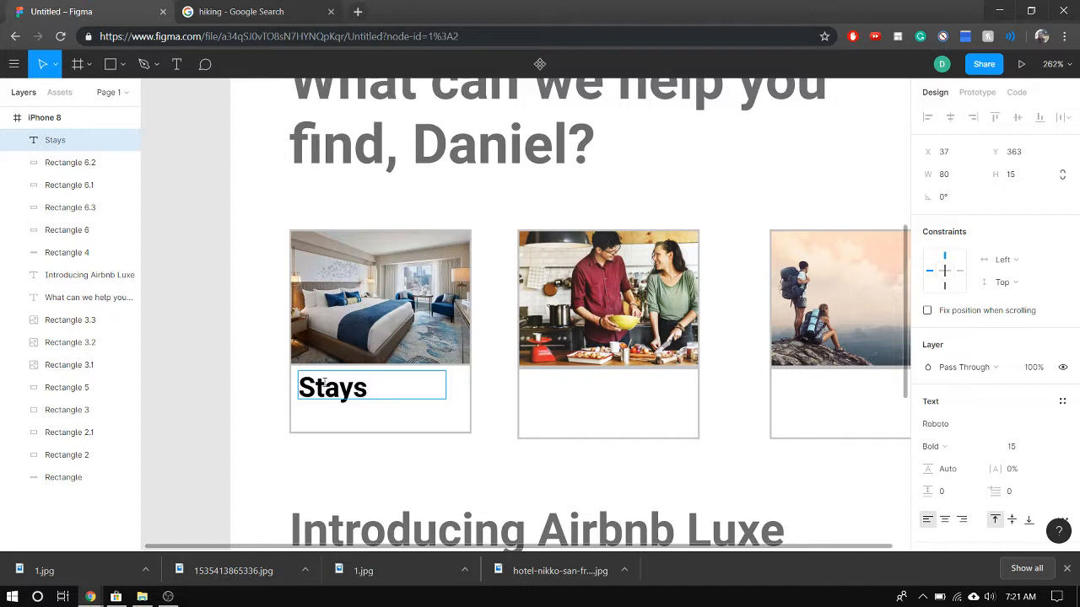
# Set the height of the "Stays" text box to 12
pyautogui.doubleClick(349, 391)
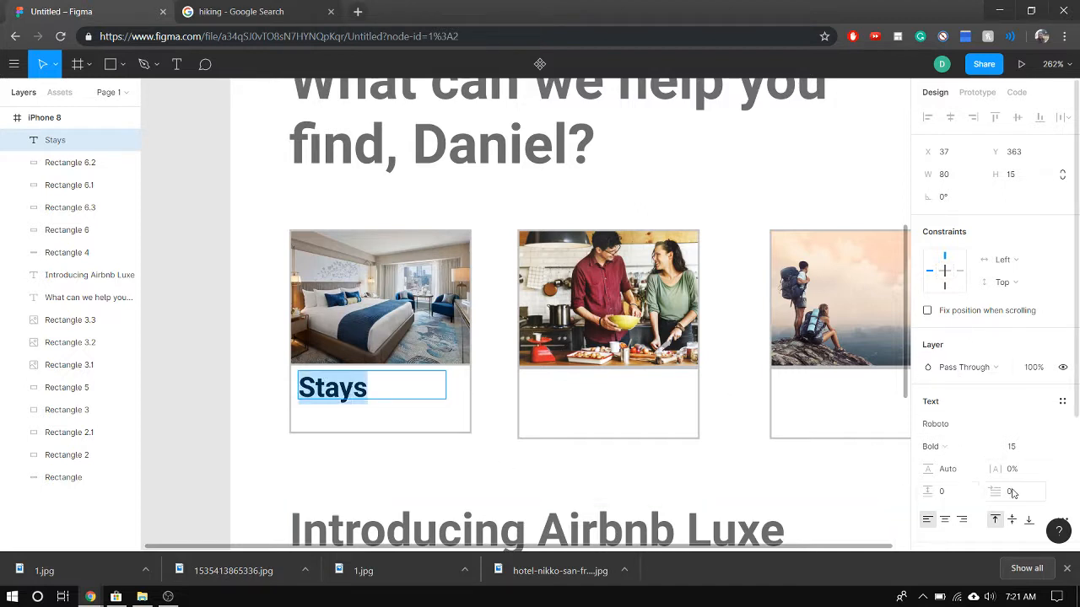
pyautogui.click(1015, 181)
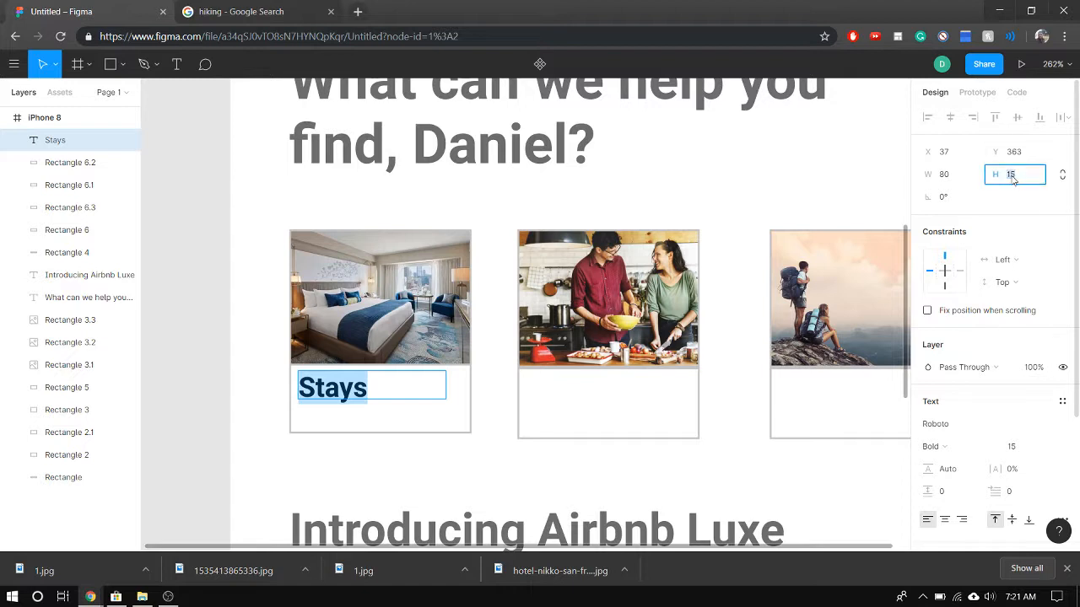
pyautogui.write('12')
pyautogui.press('Return')
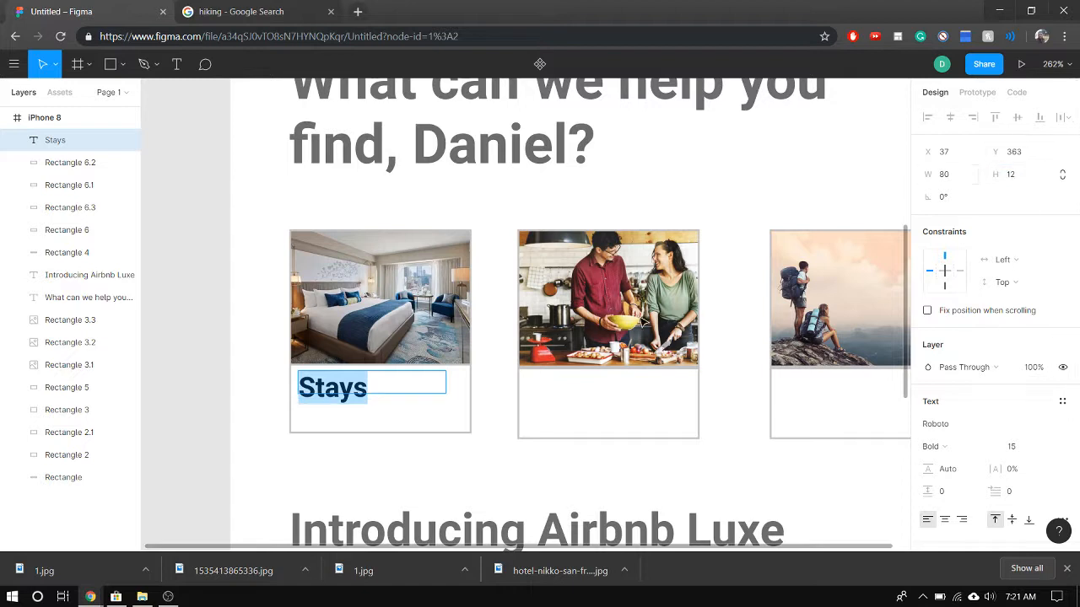
# Extend the lower edge of the "Stays" text box to make it 16 high
pyautogui.click(395, 392)
pyautogui.doubleClick(354, 393)
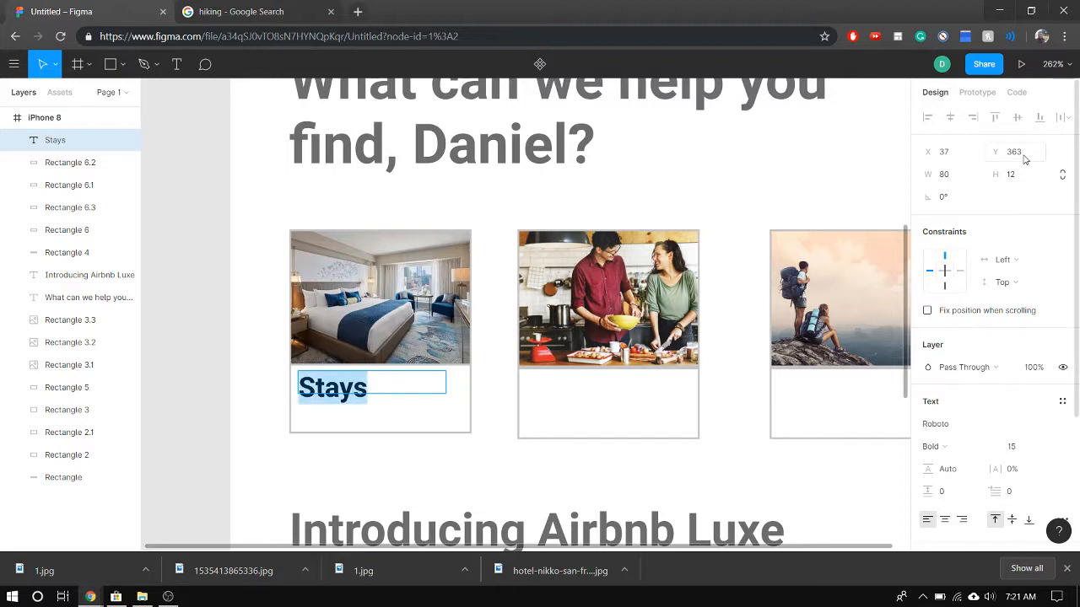
pyautogui.press('Left')
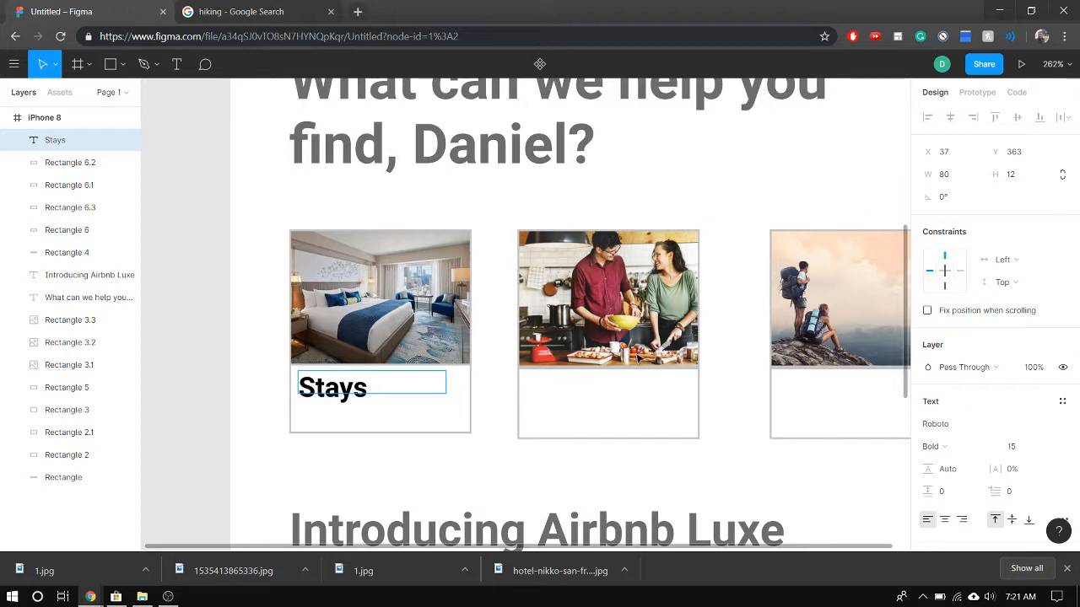
pyautogui.press('Right')
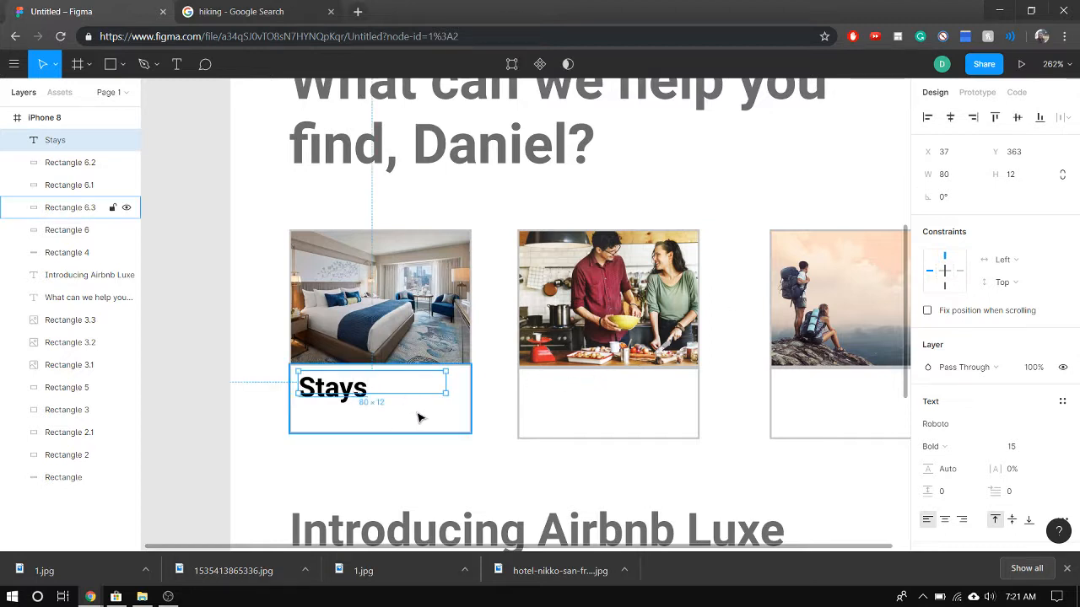
pyautogui.hotkey('ctrl', 'a')
pyautogui.click(368, 390)
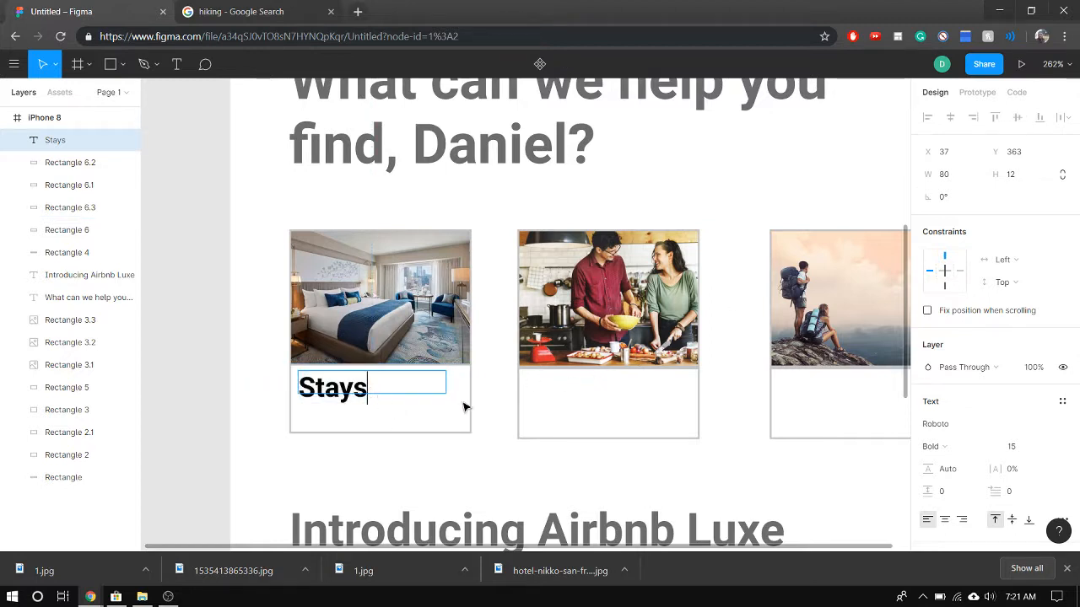
pyautogui.press('Escape')
pyautogui.moveTo(413, 392); pyautogui.dragTo(414, 403)
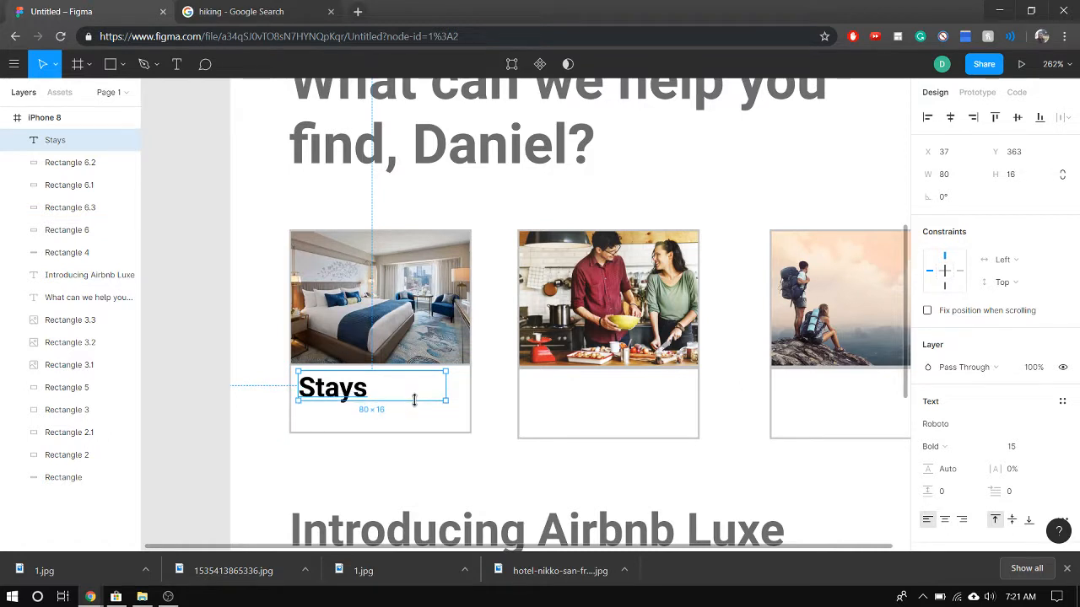
# Reduce the font size of the "Stays" label to 12
pyautogui.doubleClick(366, 389)
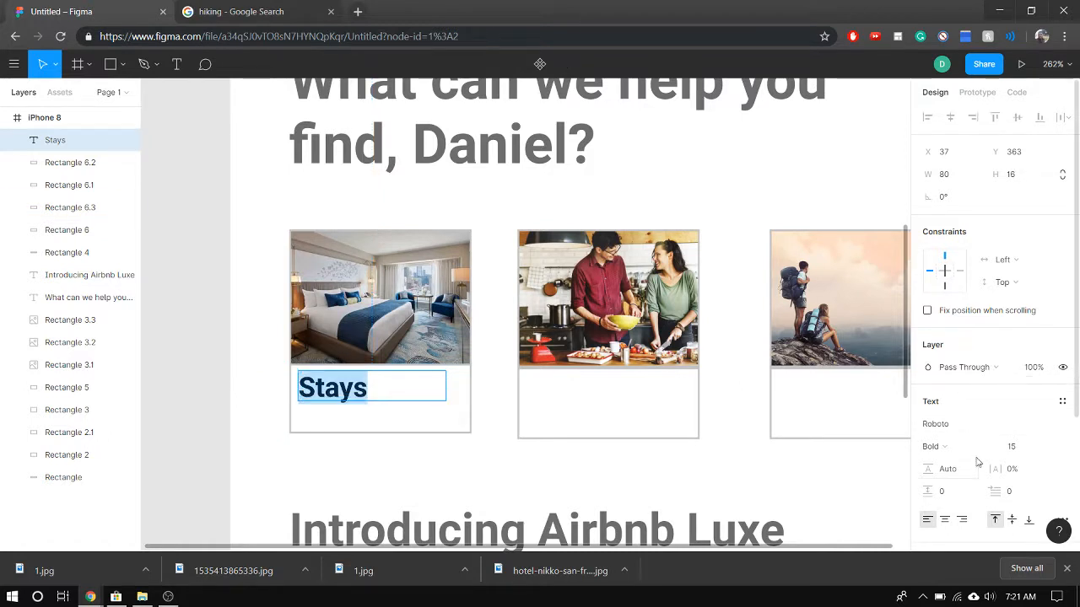
pyautogui.scroll(-2, 977, 463)
pyautogui.click(1019, 378)
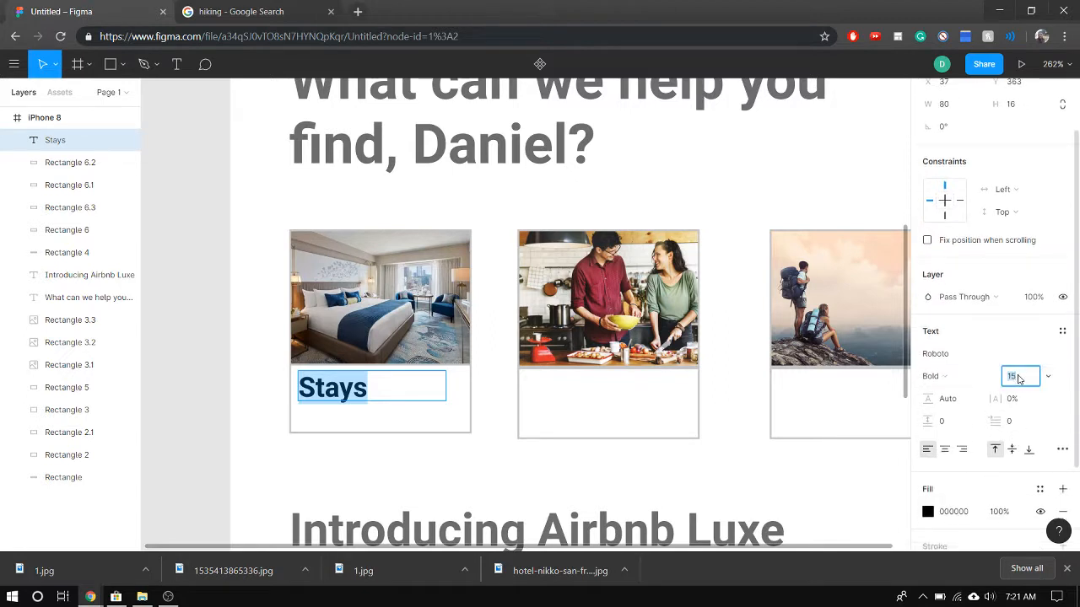
pyautogui.write('12')
pyautogui.press('Return')
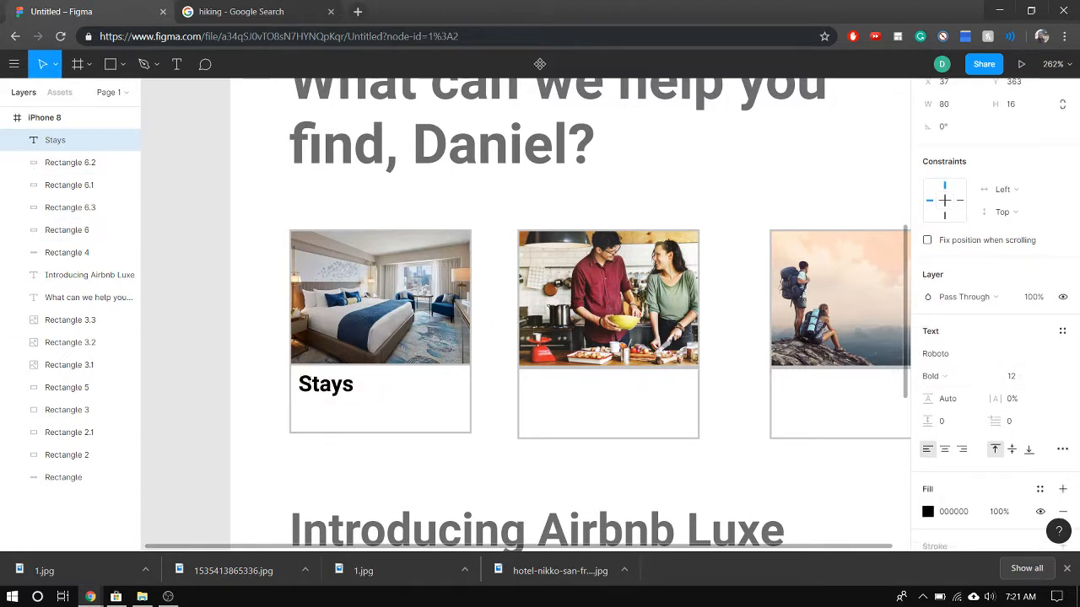
# Recolour the "Stays" label text to the dark grey document colour 6C6C6C
pyautogui.click(312, 386)
pyautogui.doubleClick(317, 387)
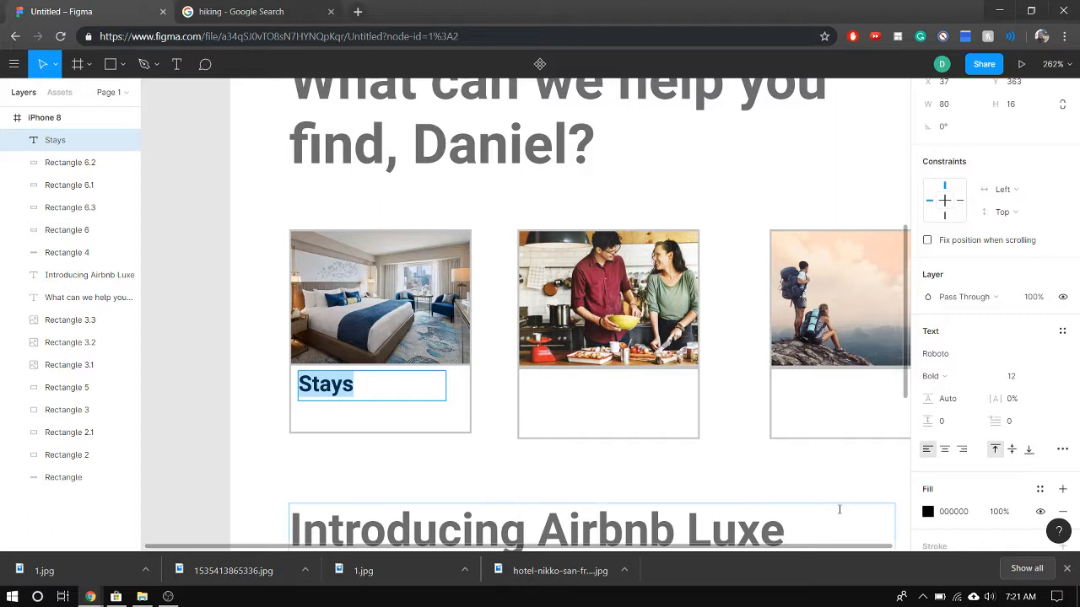
pyautogui.click(928, 511)
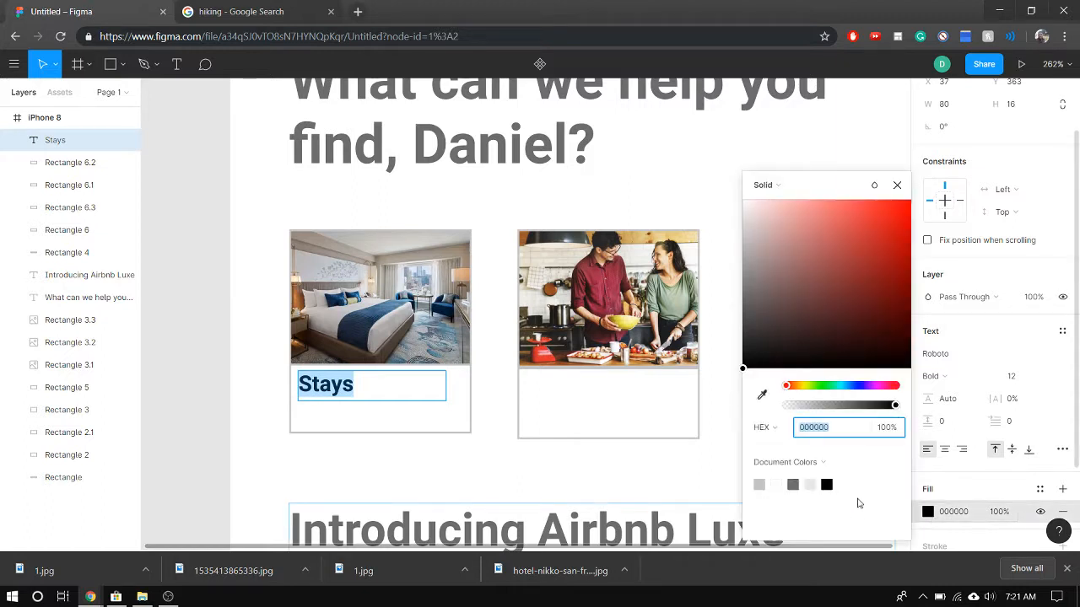
pyautogui.click(760, 484)
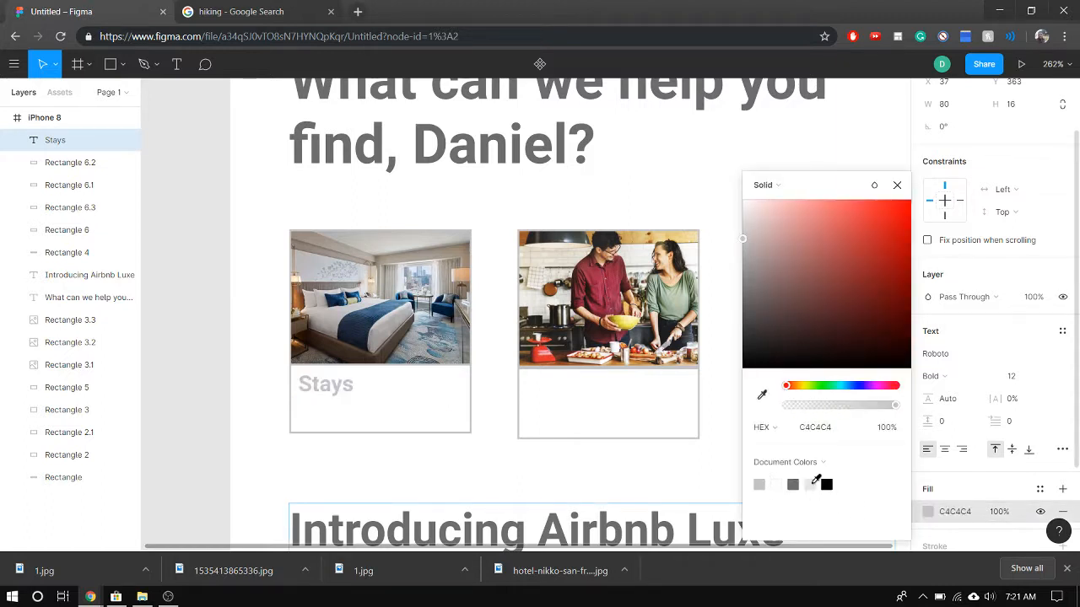
pyautogui.click(793, 484)
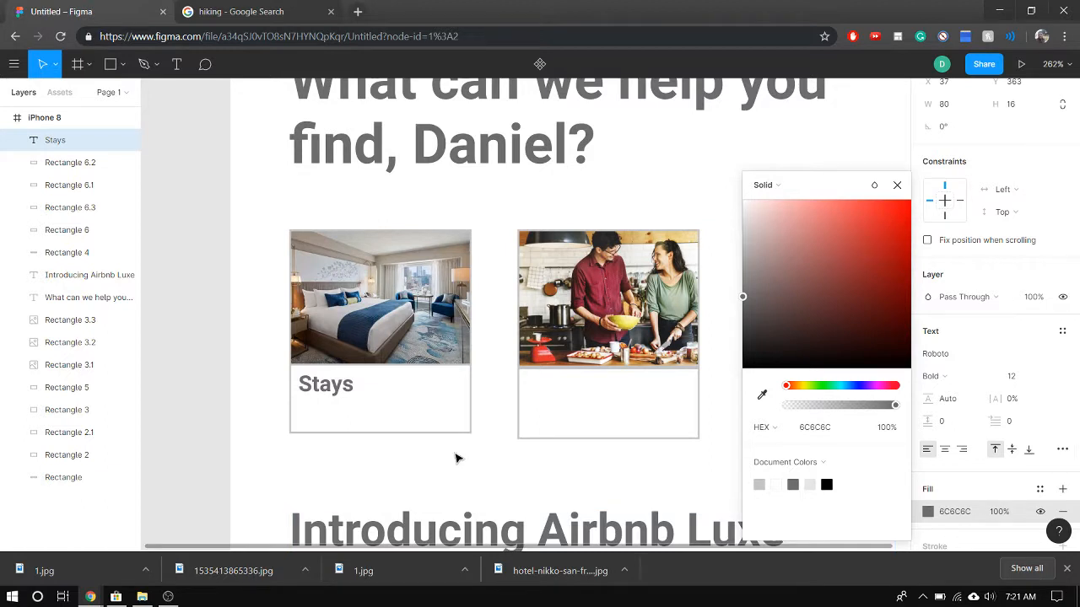
pyautogui.press('Return')
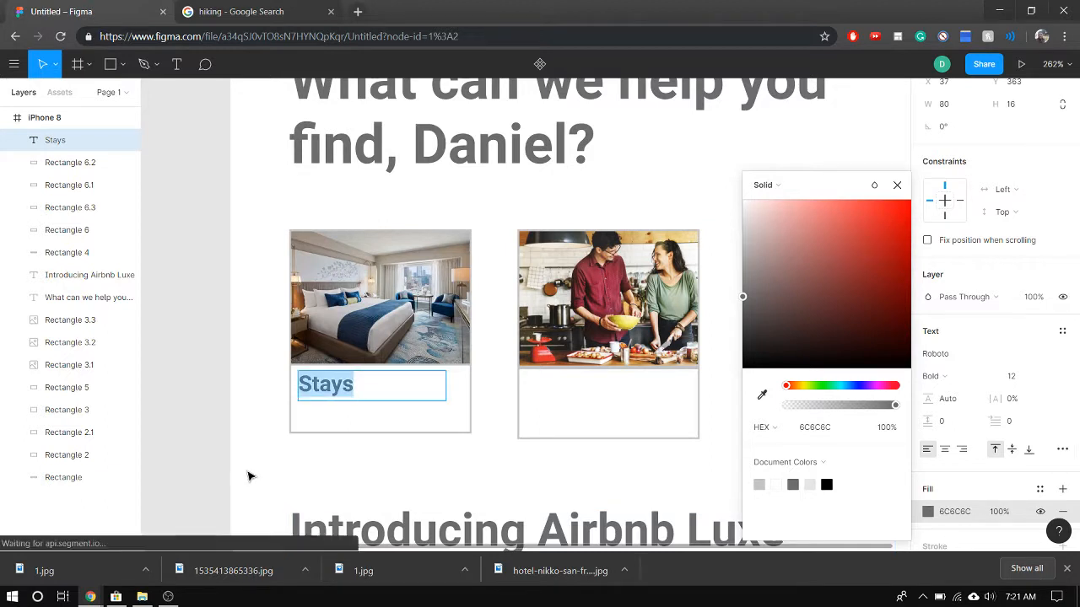
pyautogui.press('Escape')
# Paste two copies of the "Stays" label in place on the hotel card, undoing the accidental moves
pyautogui.click(374, 396)
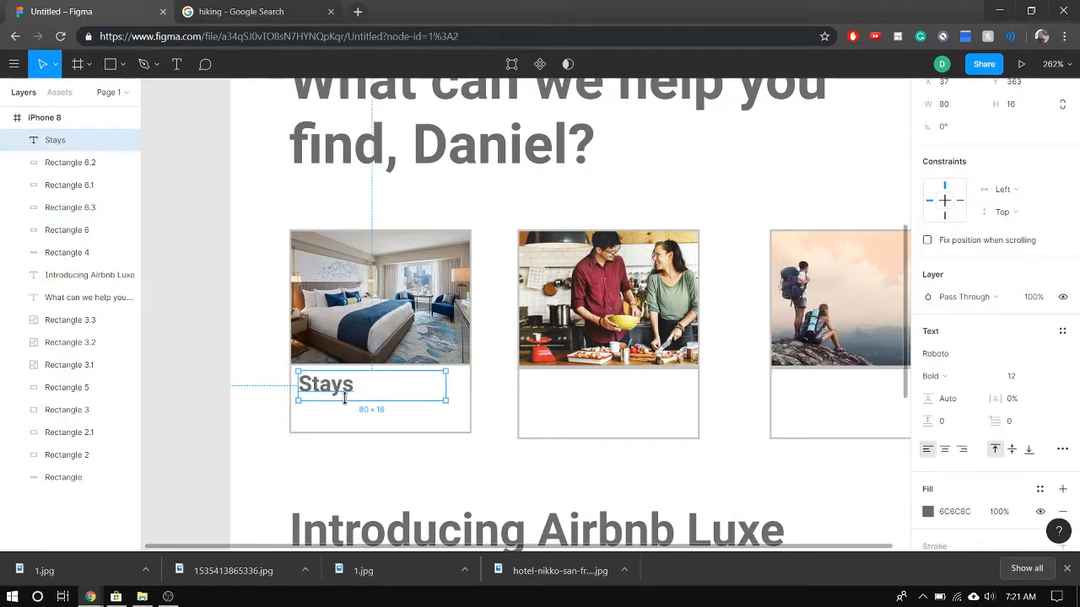
pyautogui.hotkey('ctrl', 'v')
pyautogui.hotkey('ctrl', 'v')
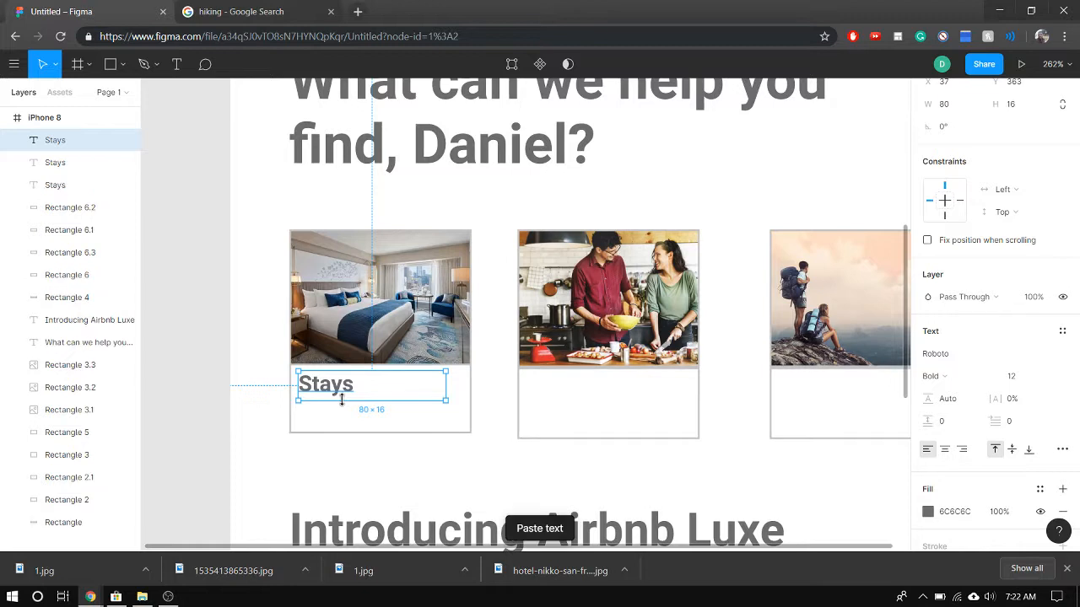
pyautogui.moveTo(395, 394); pyautogui.dragTo(589, 400)
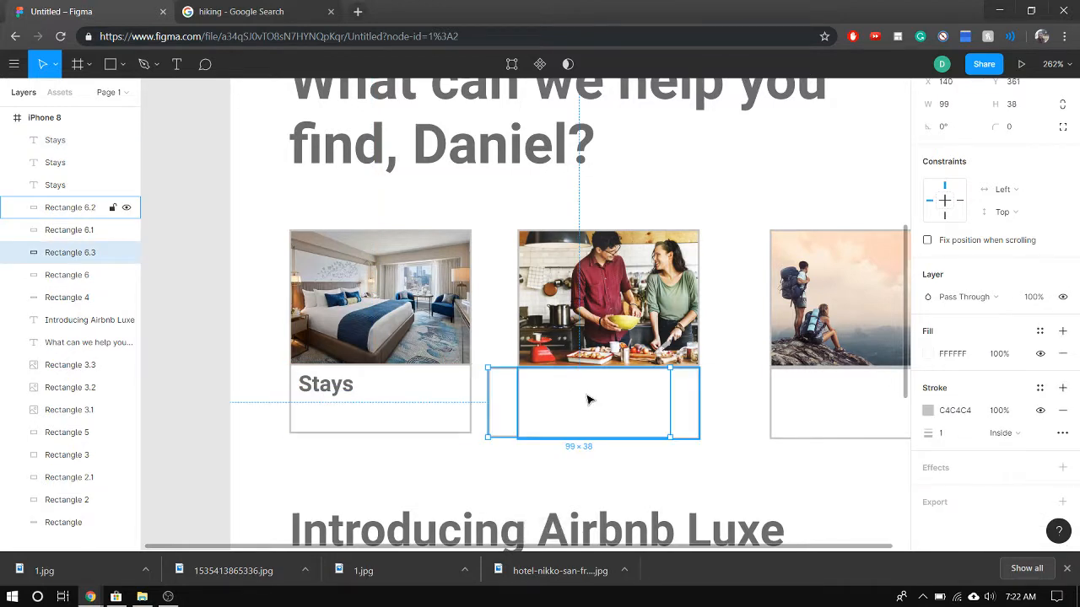
pyautogui.hotkey('ctrl', 'z')
pyautogui.hotkey('ctrl', 'z')
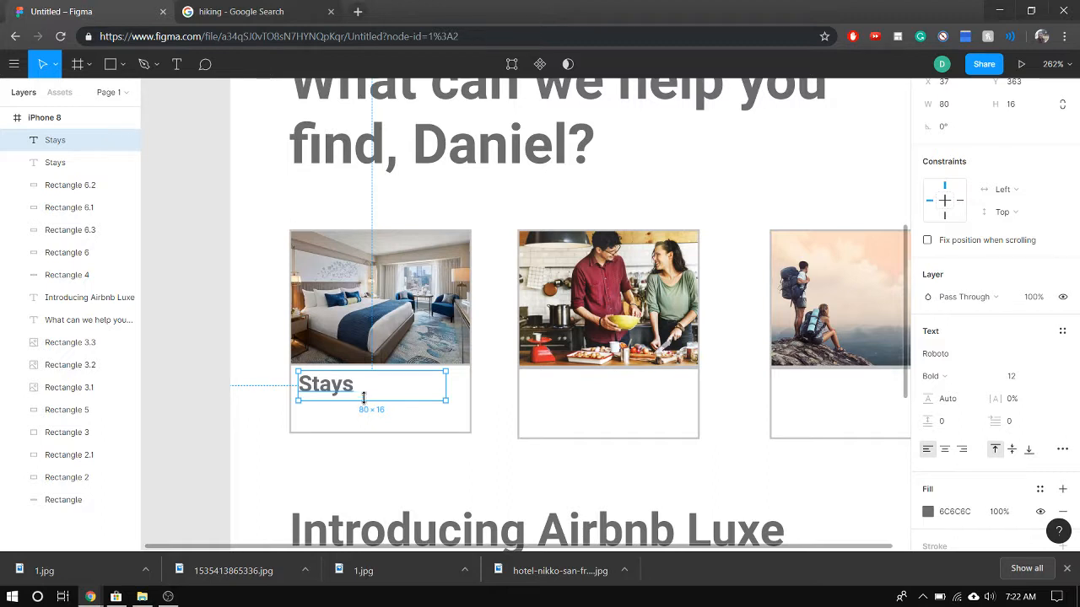
pyautogui.click(364, 398)
pyautogui.click(335, 393)
pyautogui.hotkey('ctrl', 'v')
pyautogui.moveTo(365, 396); pyautogui.dragTo(437, 460)
pyautogui.hotkey('ctrl', 'z')
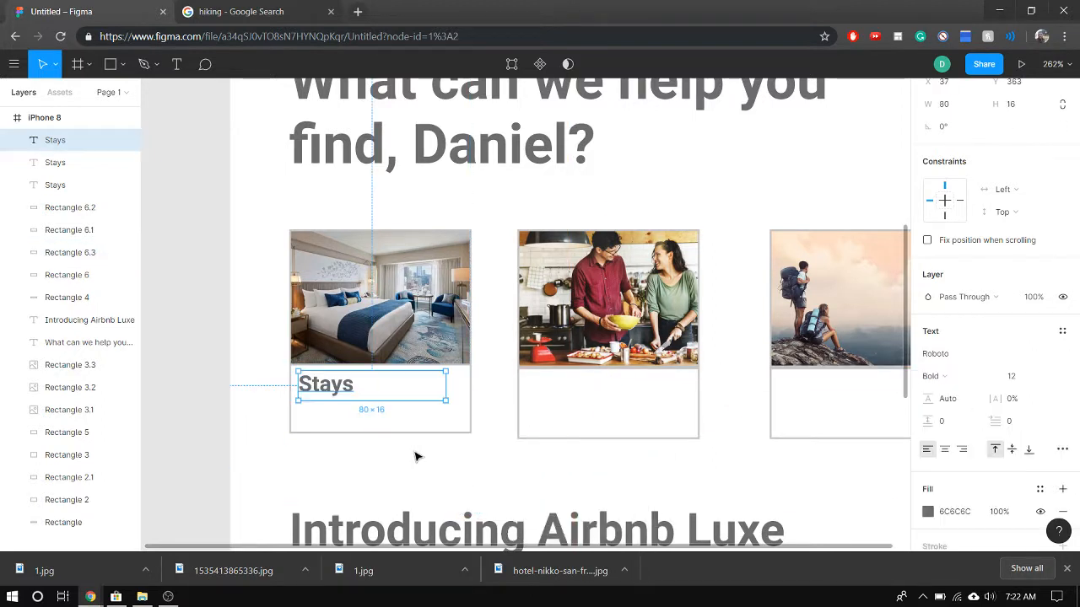
# Pull the spare caption rectangle out from behind the "Stays" label and delete it
pyautogui.doubleClick(353, 390)
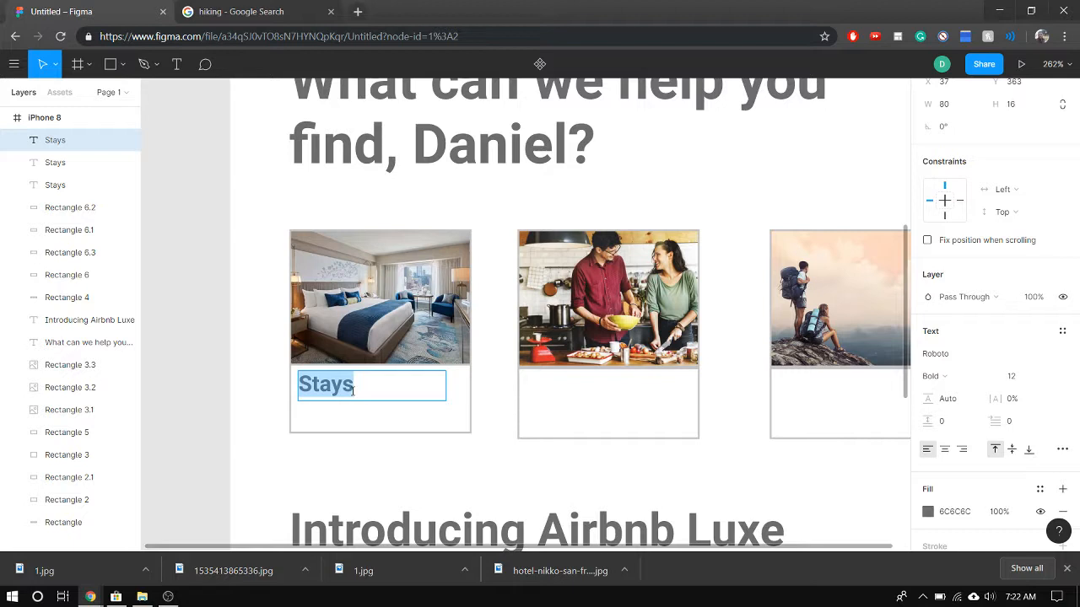
pyautogui.click(352, 390)
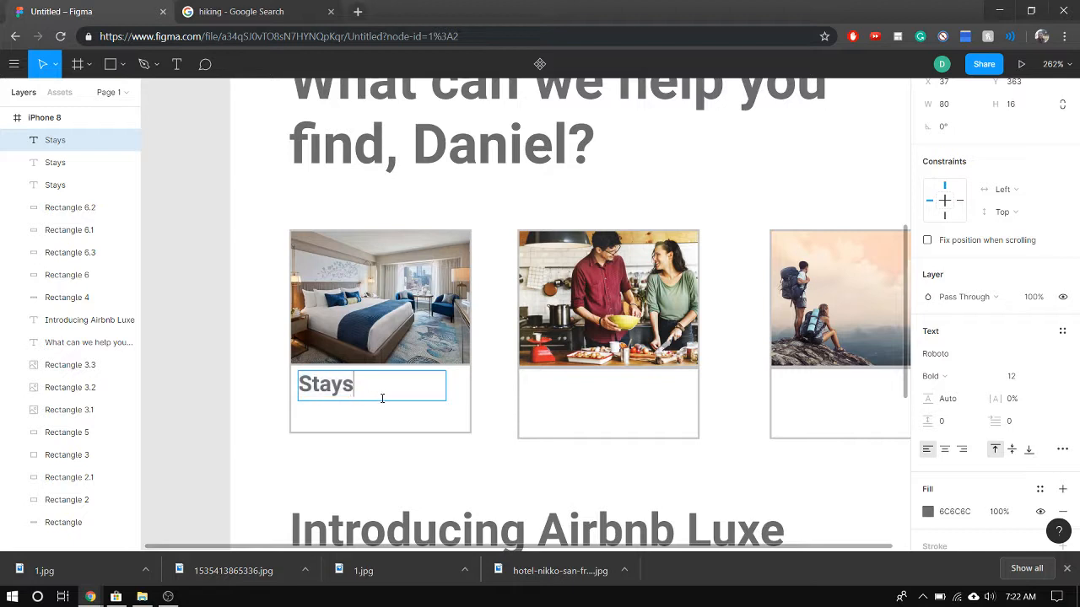
pyautogui.moveTo(398, 401); pyautogui.dragTo(362, 487)
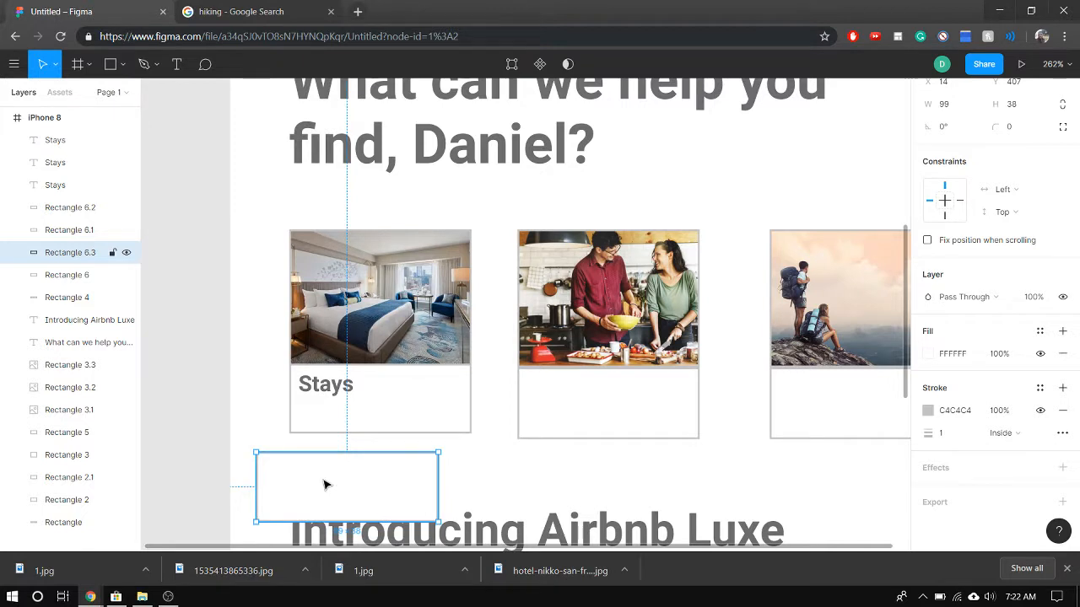
pyautogui.press('Delete')
# Paste another copy of the "Stays" label in place on the hotel card
pyautogui.click(336, 394)
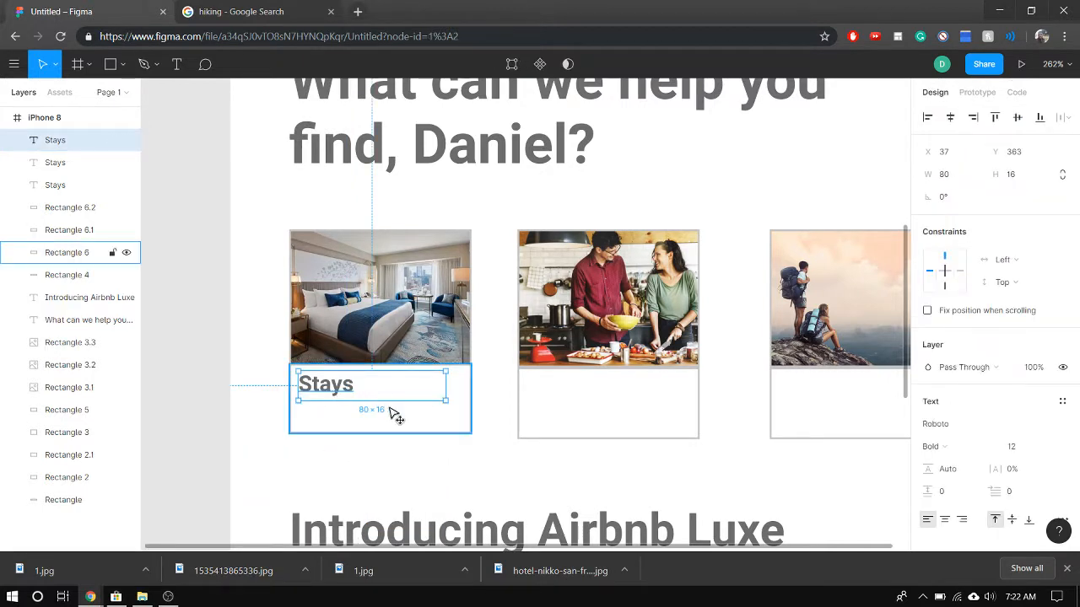
pyautogui.moveTo(386, 412); pyautogui.dragTo(400, 426)
pyautogui.hotkey('ctrl', 'z')
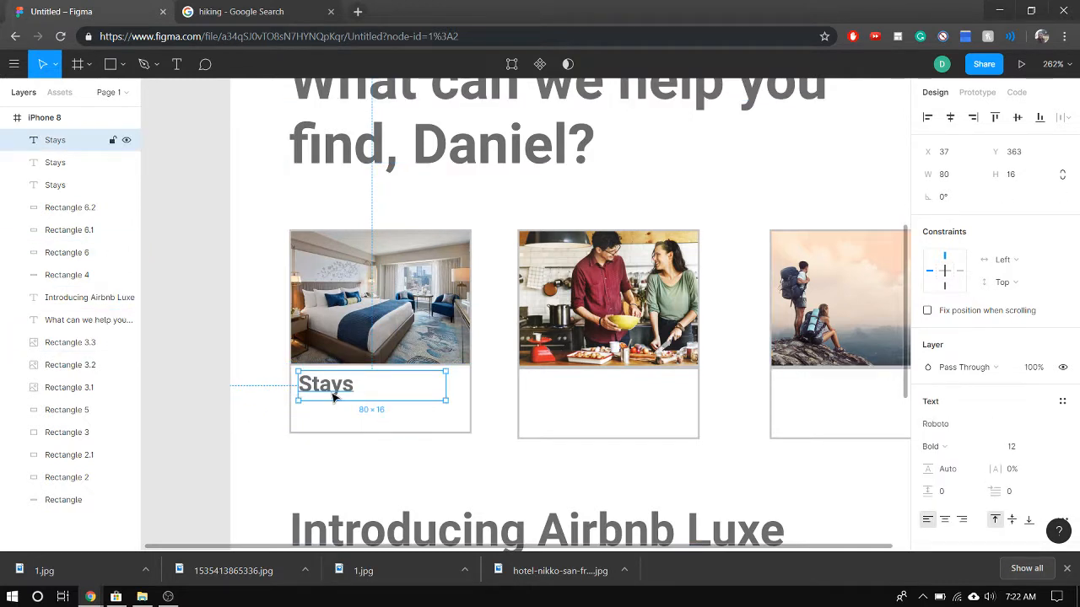
pyautogui.hotkey('ctrl', 'v')
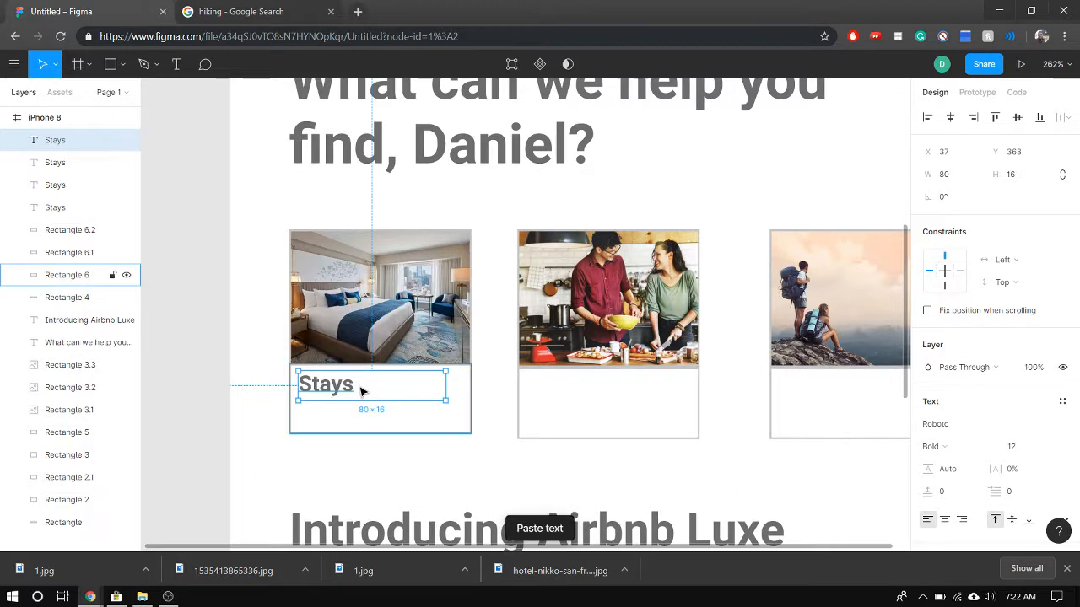
pyautogui.moveTo(376, 399); pyautogui.dragTo(428, 414)
pyautogui.click(306, 384)
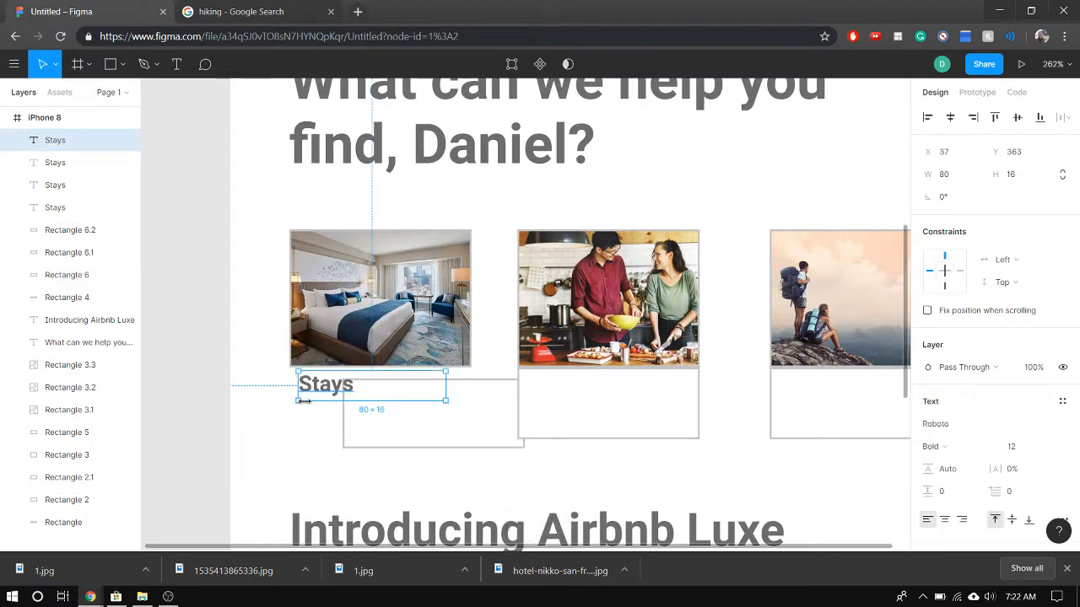
pyautogui.moveTo(300, 399); pyautogui.dragTo(426, 462)
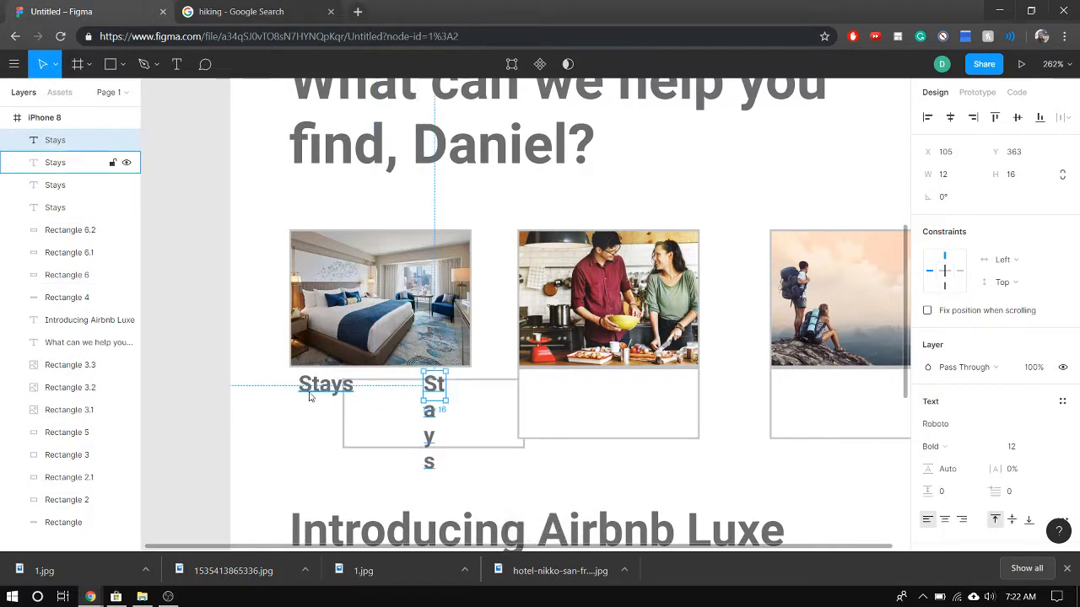
pyautogui.press('Delete')
pyautogui.click(351, 409)
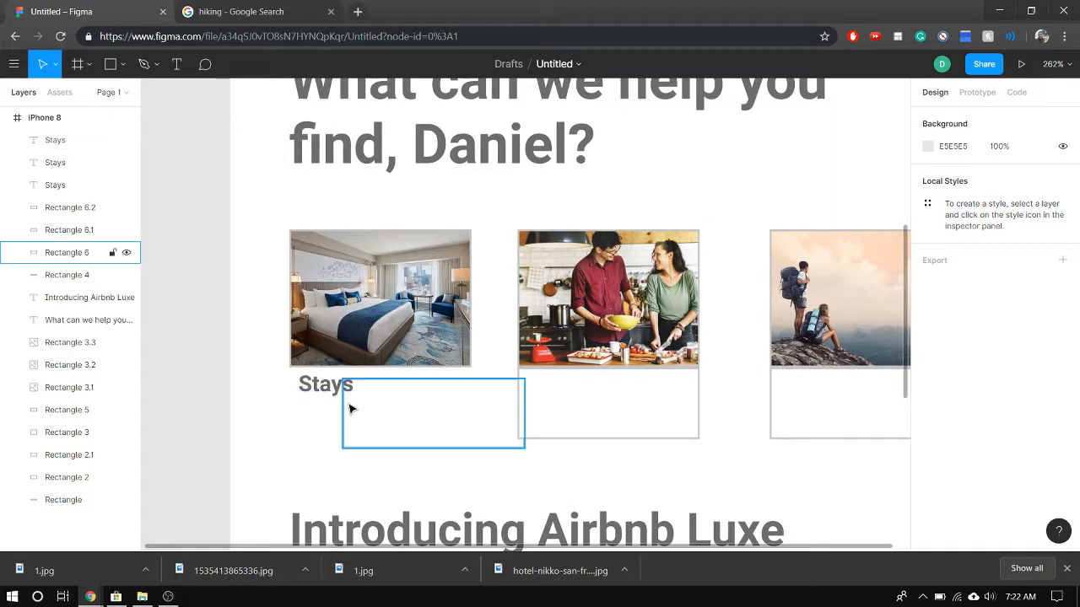
pyautogui.hotkey('ctrl', 'z')
pyautogui.hotkey('ctrl', 'z')
pyautogui.hotkey('ctrl', 'z')
pyautogui.hotkey('ctrl', 'z')
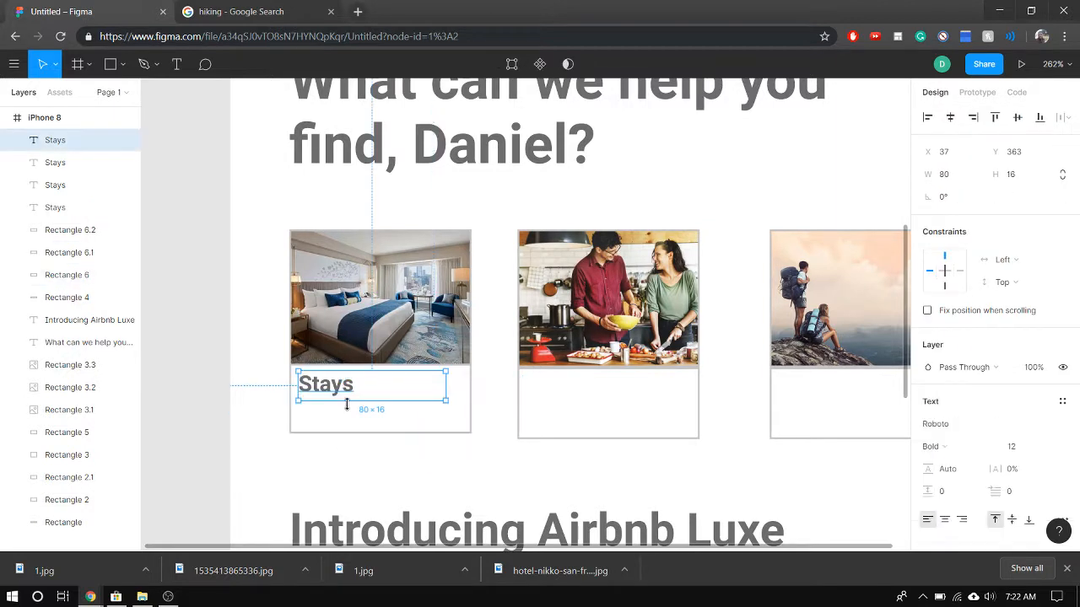
# Lock the hotel card's caption box and place a pasted "Stays" copy in the cooking card's caption box at about X 161, Y 366
pyautogui.click(350, 422)
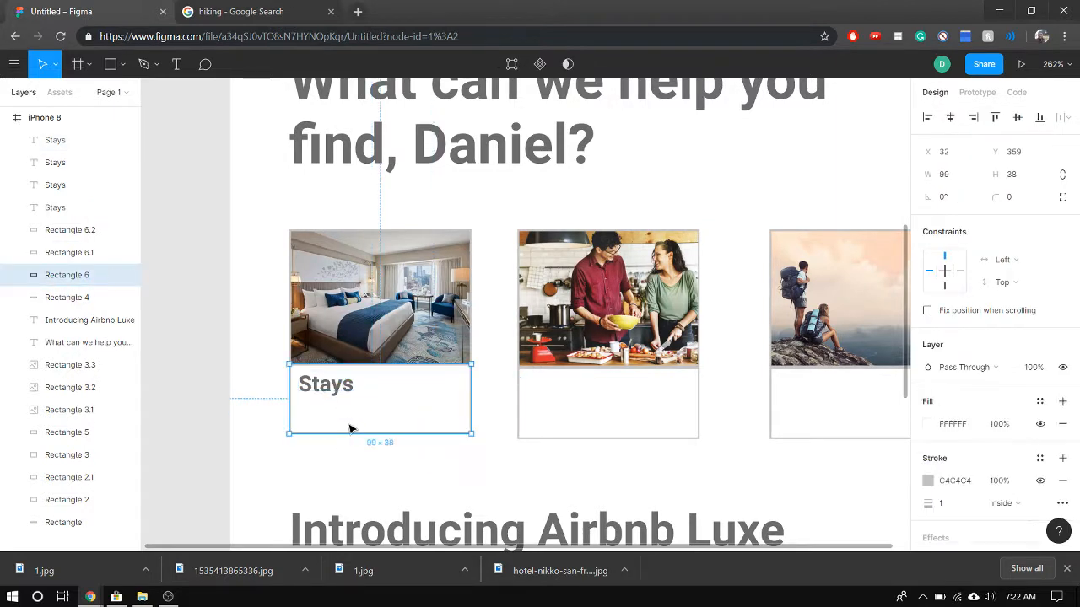
pyautogui.click(112, 275)
pyautogui.click(336, 394)
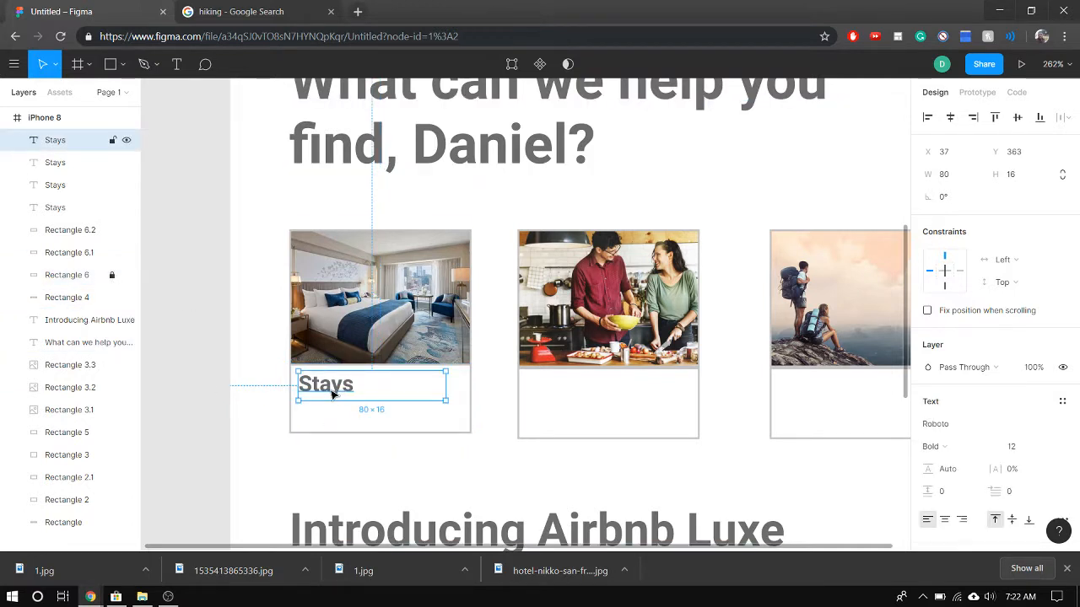
pyautogui.hotkey('ctrl', 'v')
pyautogui.moveTo(354, 393); pyautogui.dragTo(581, 396)
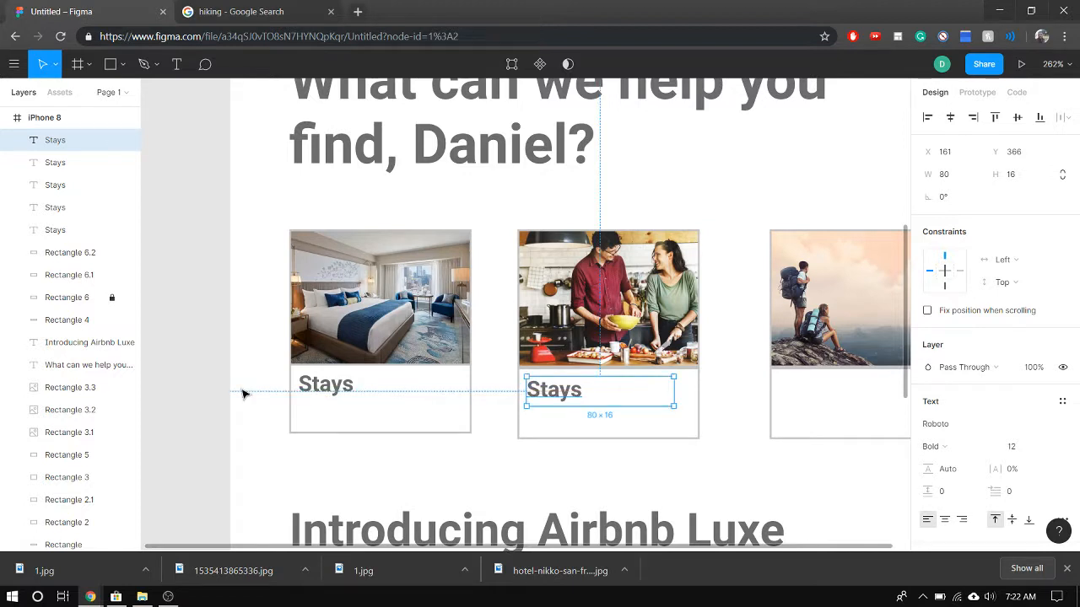
# Place another pasted copy of the "Stays" label in the hiking card's caption box at about X 297, Y 366
pyautogui.click(329, 385)
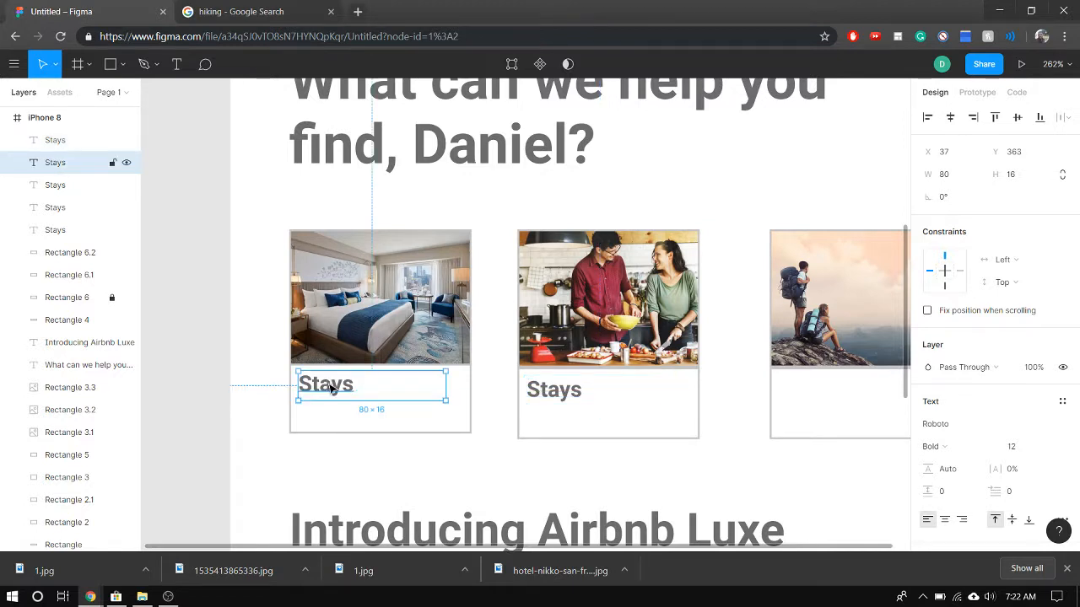
pyautogui.hotkey('ctrl', 'v')
pyautogui.moveTo(329, 390); pyautogui.dragTo(721, 403)
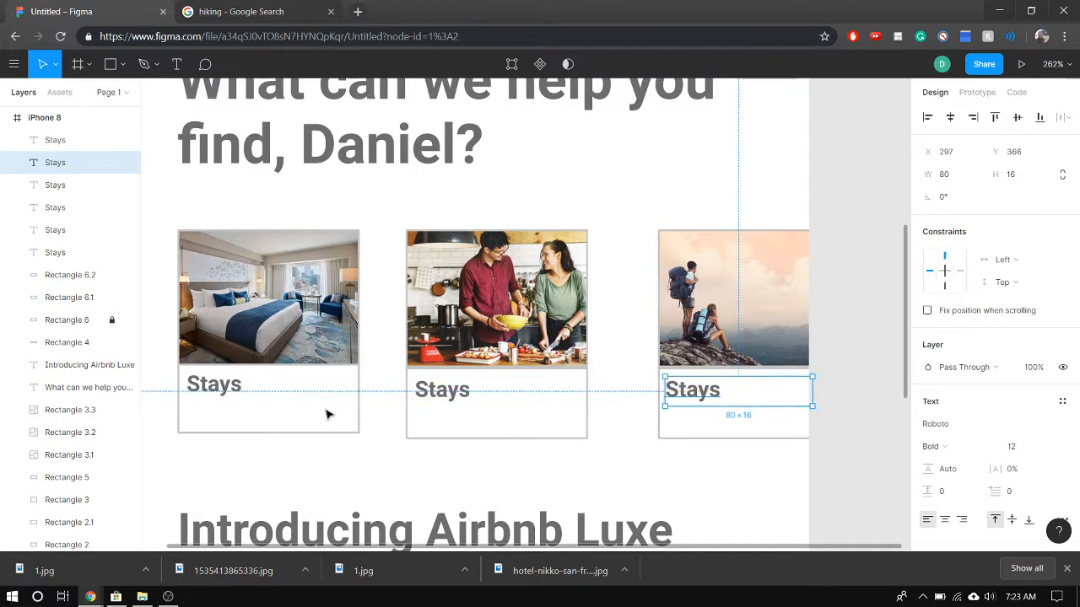
pyautogui.press('Escape')
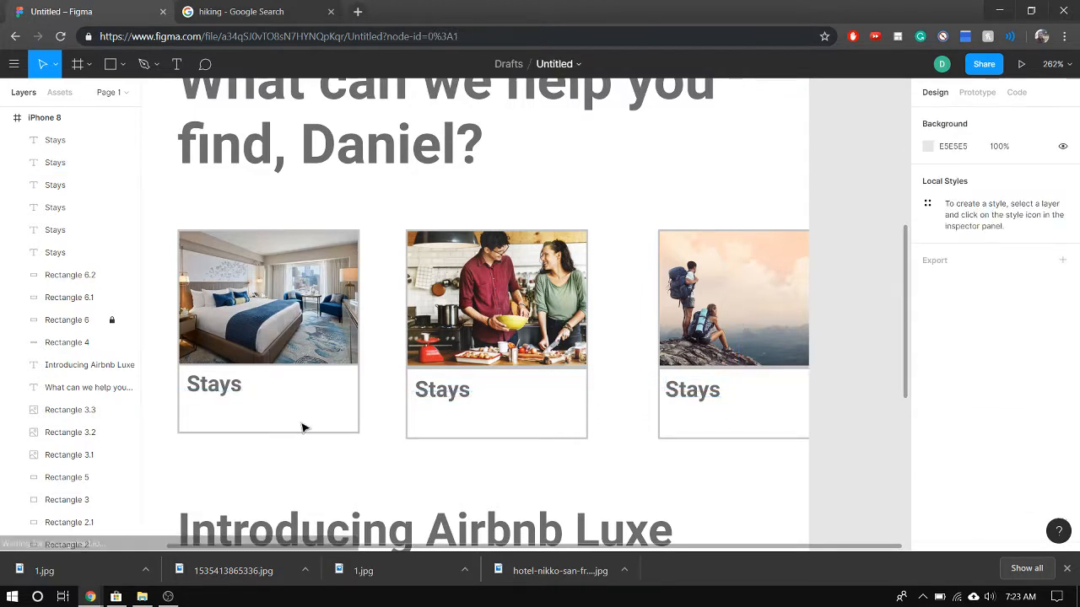
# Change the label beneath the cooking picture to "Experiences"
pyautogui.click(437, 390)
pyautogui.doubleClick(436, 390)
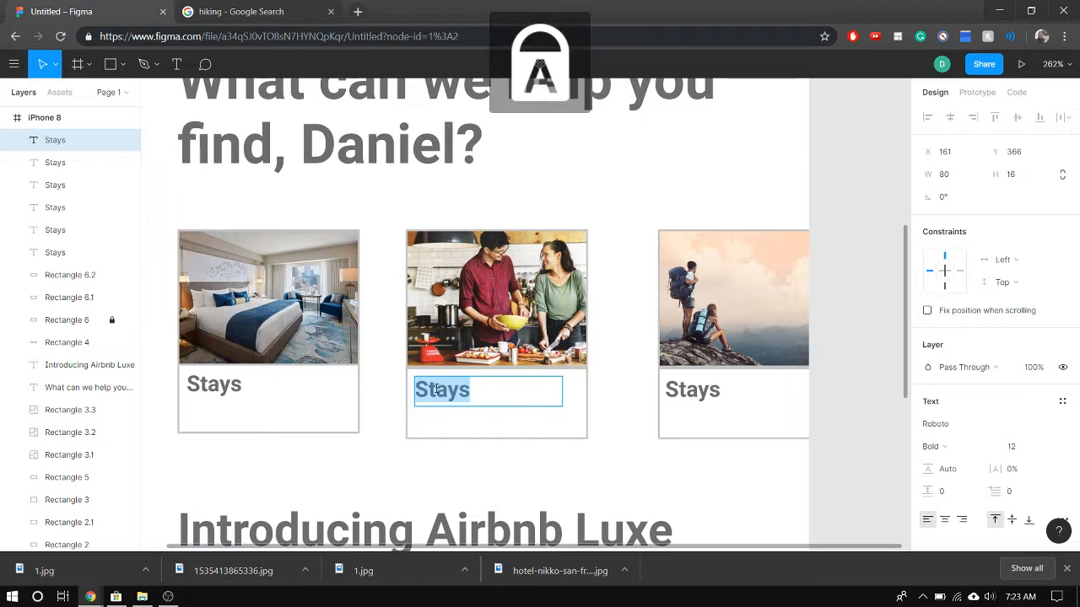
pyautogui.write('Expe')
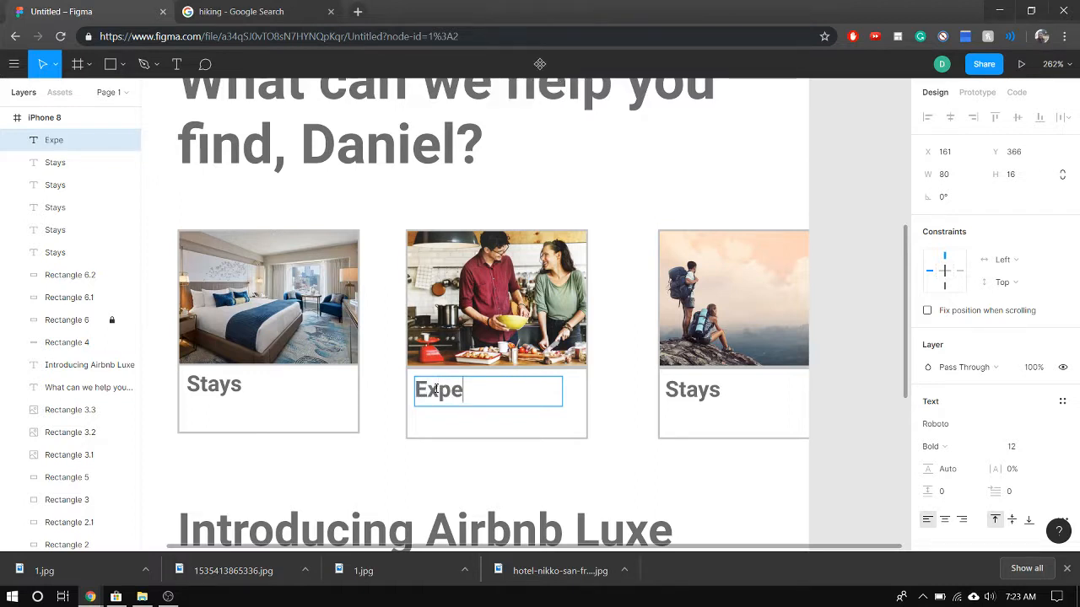
pyautogui.write('riences')
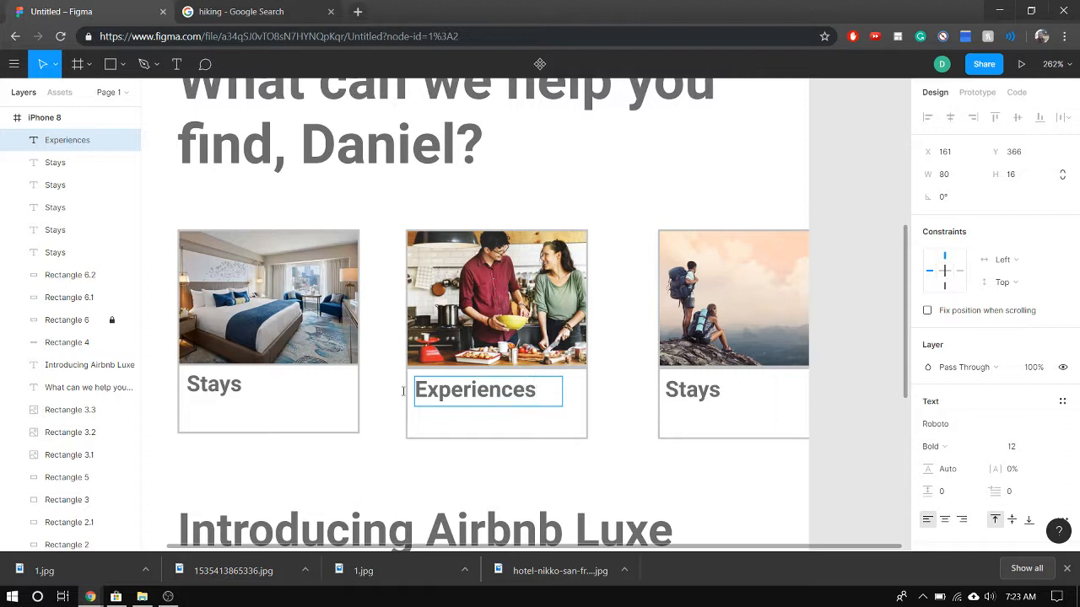
# Change the label beneath the hiking picture to "Adventure"
pyautogui.doubleClick(685, 390)
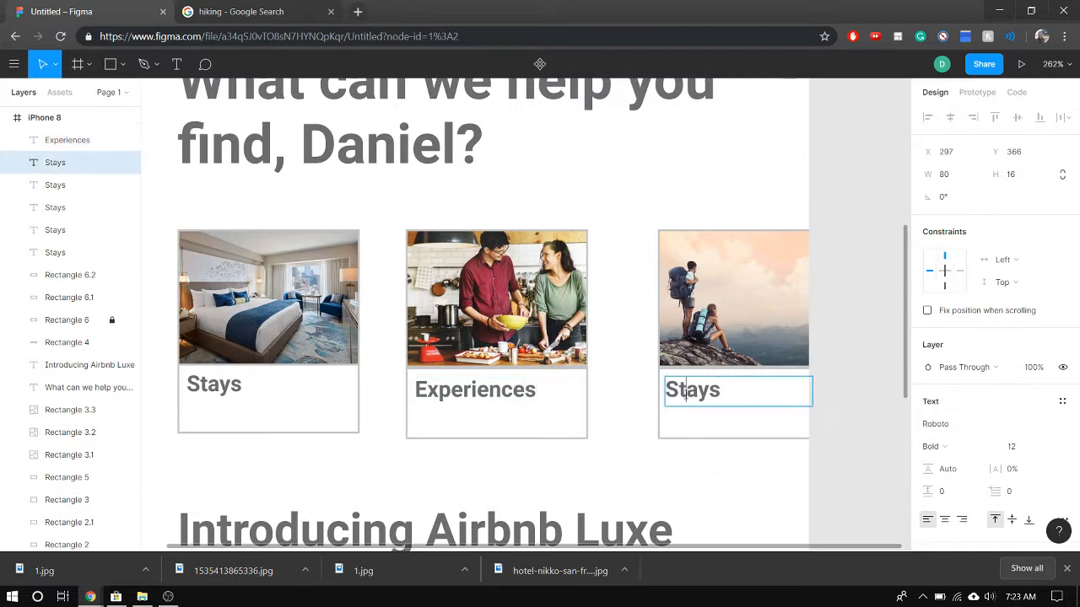
pyautogui.hotkey('ctrl', 'a')
pyautogui.press('capslock')
pyautogui.write('A')
pyautogui.press('capslock')
pyautogui.write('dvent')
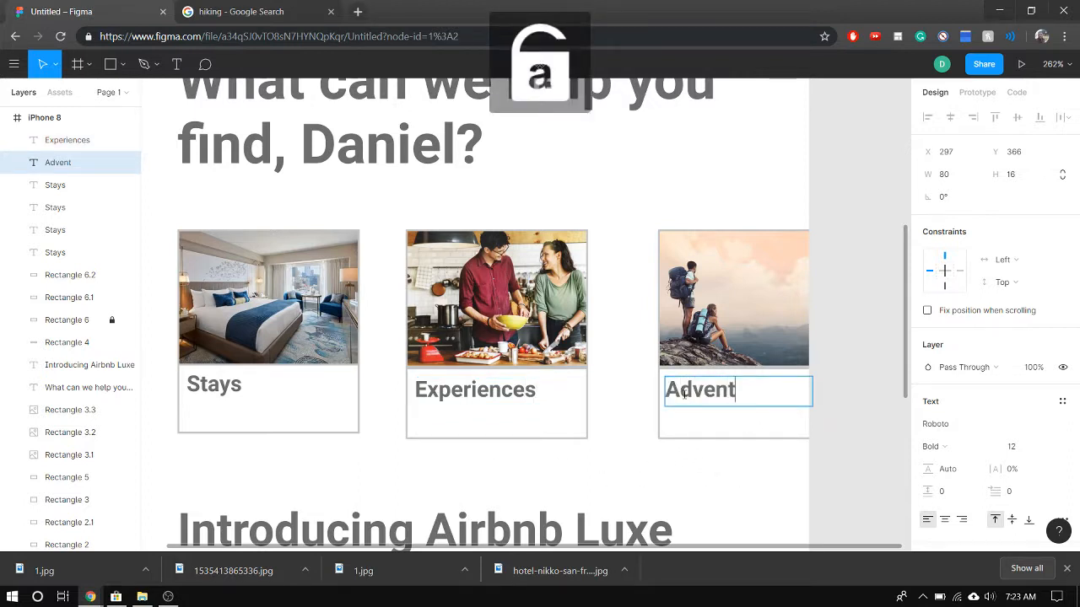
pyautogui.write('ure')
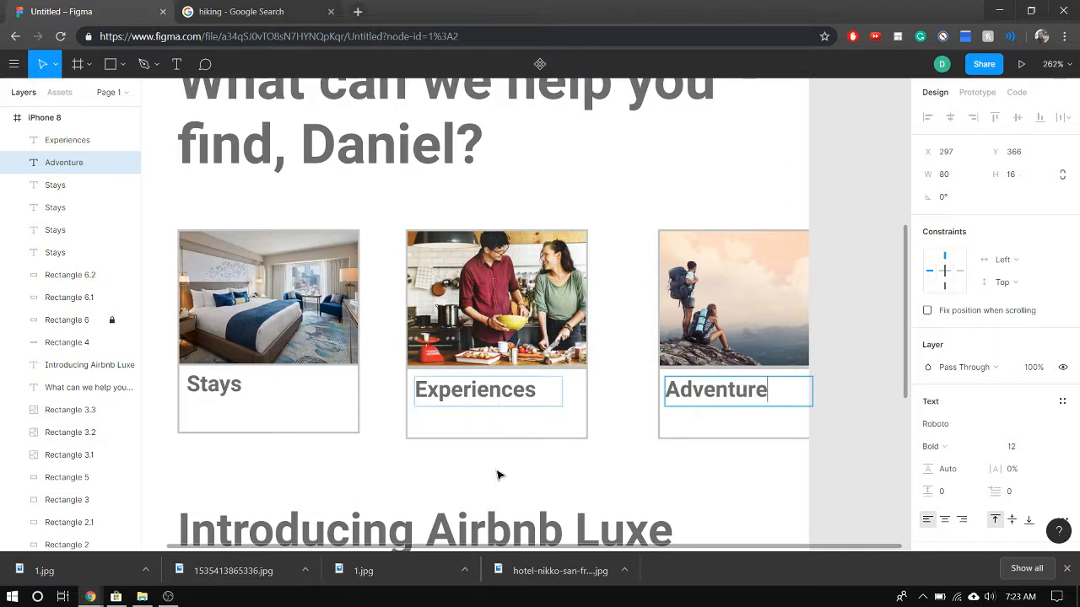
pyautogui.press('Escape')
pyautogui.click(591, 481)
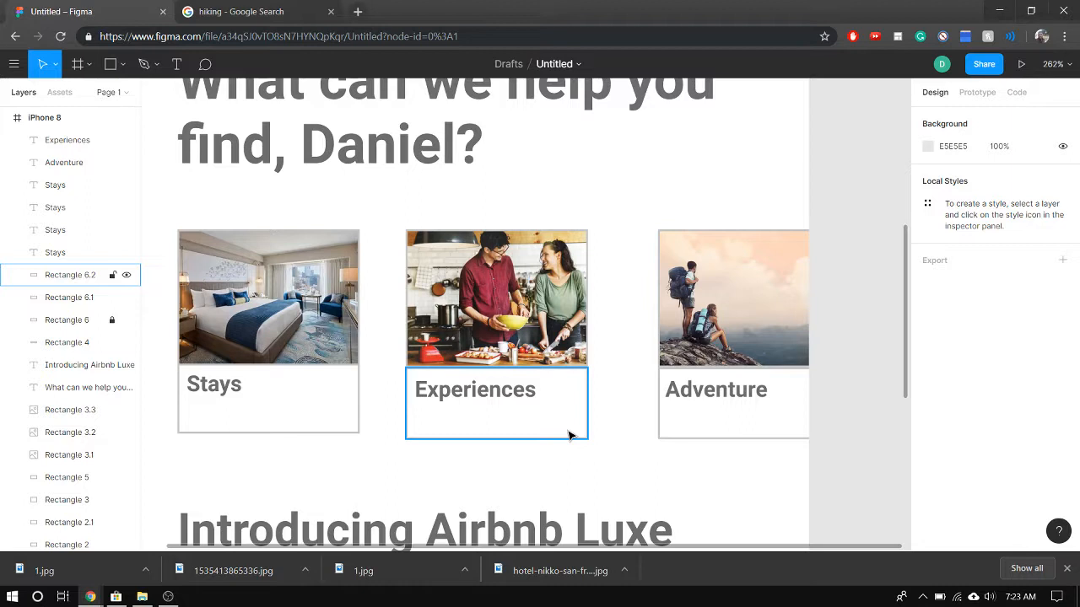
# Shift the "Adventure" label slightly right to X 299, matching the spacing of the other labels
pyautogui.click(716, 393)
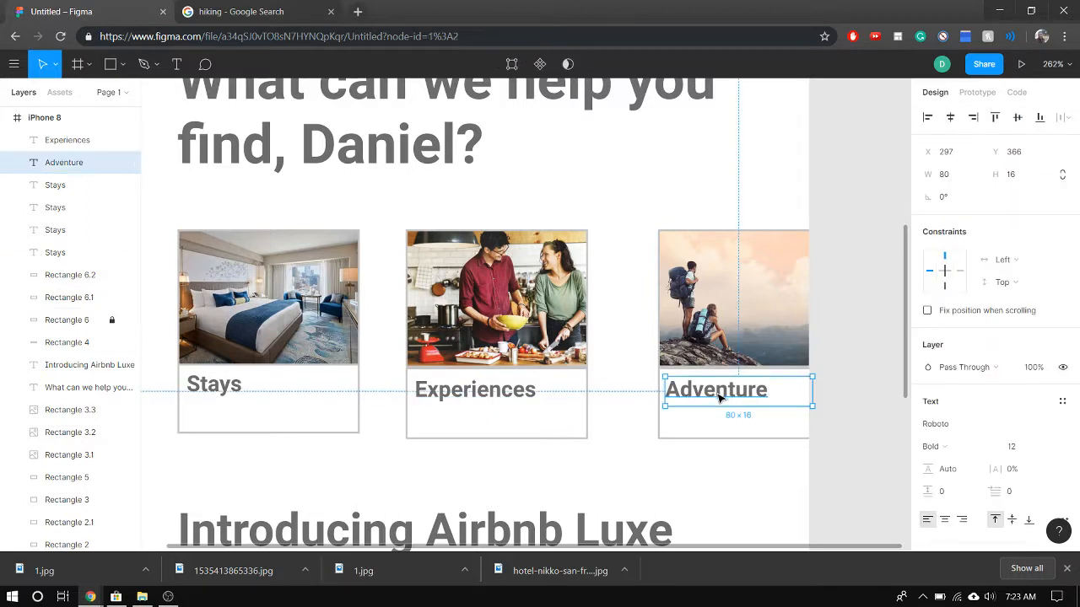
pyautogui.moveTo(719, 396); pyautogui.dragTo(723, 397)
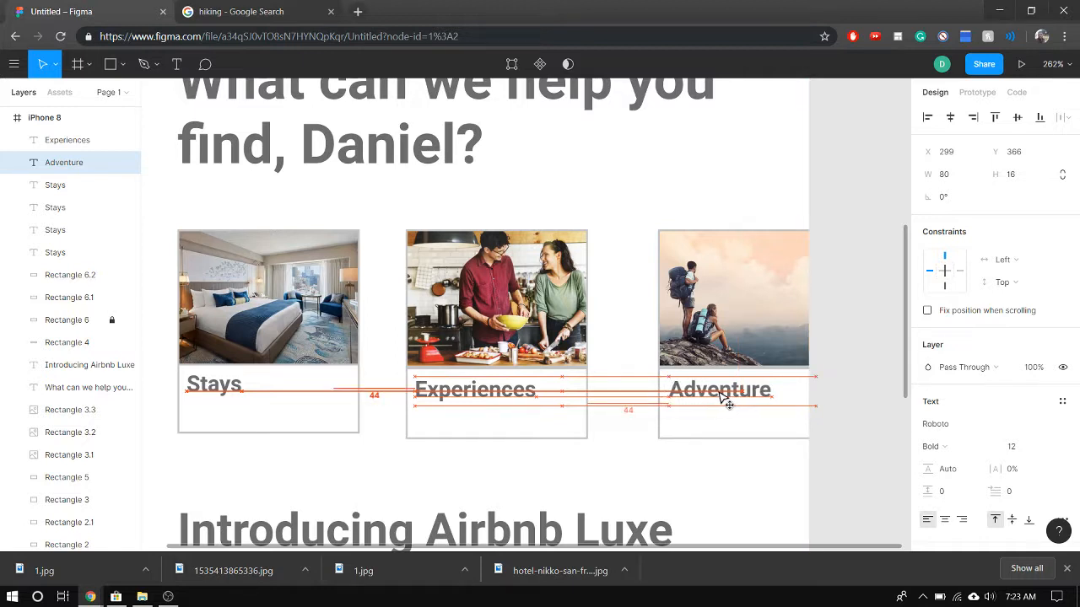
pyautogui.click(723, 399)
pyautogui.click(528, 449)
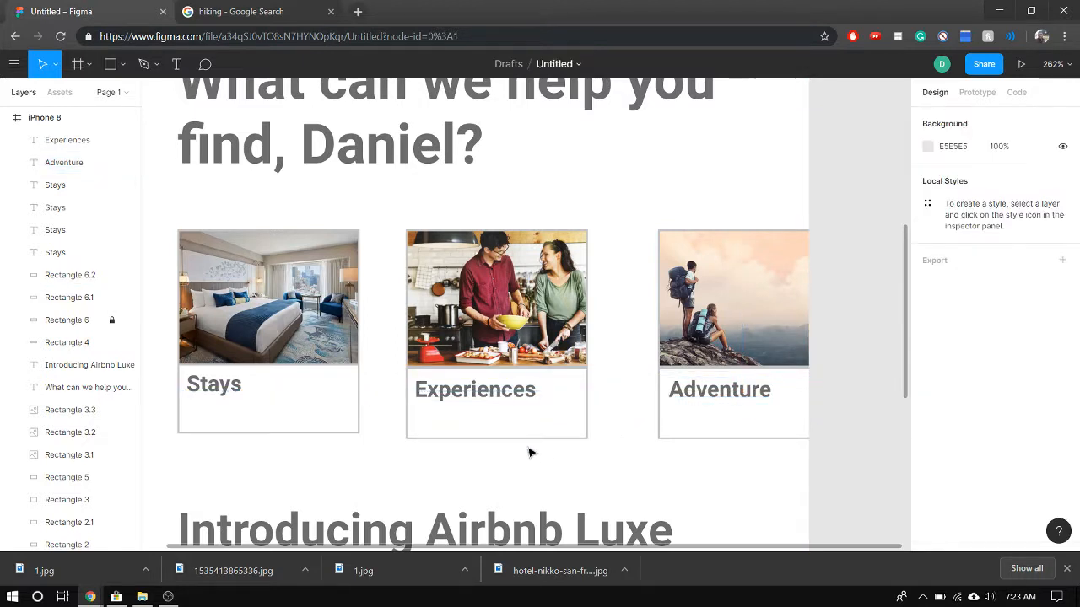
pyautogui.scroll(-5, 566, 420)
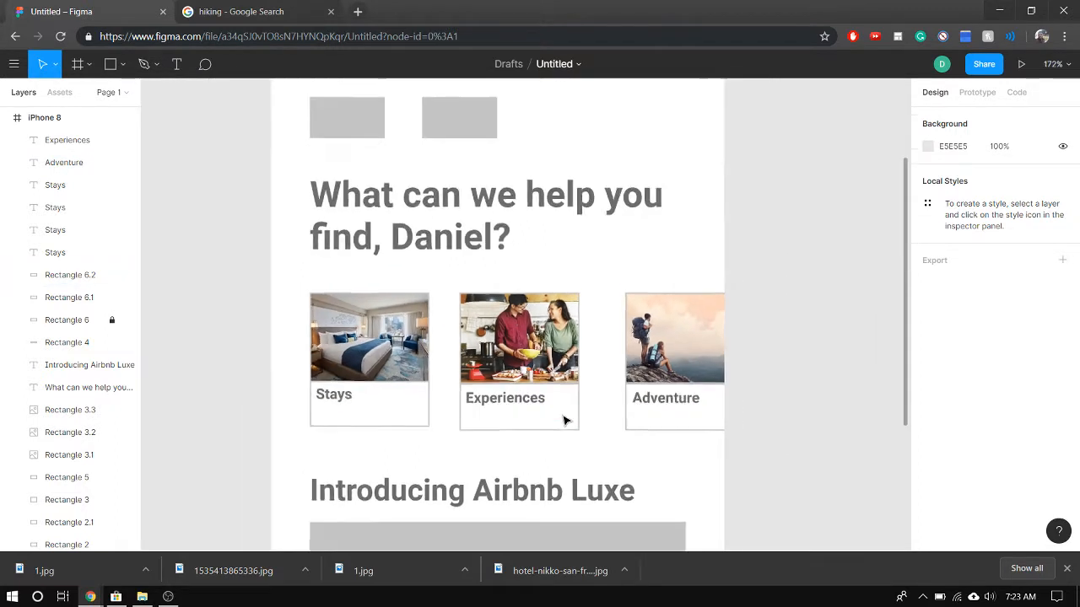
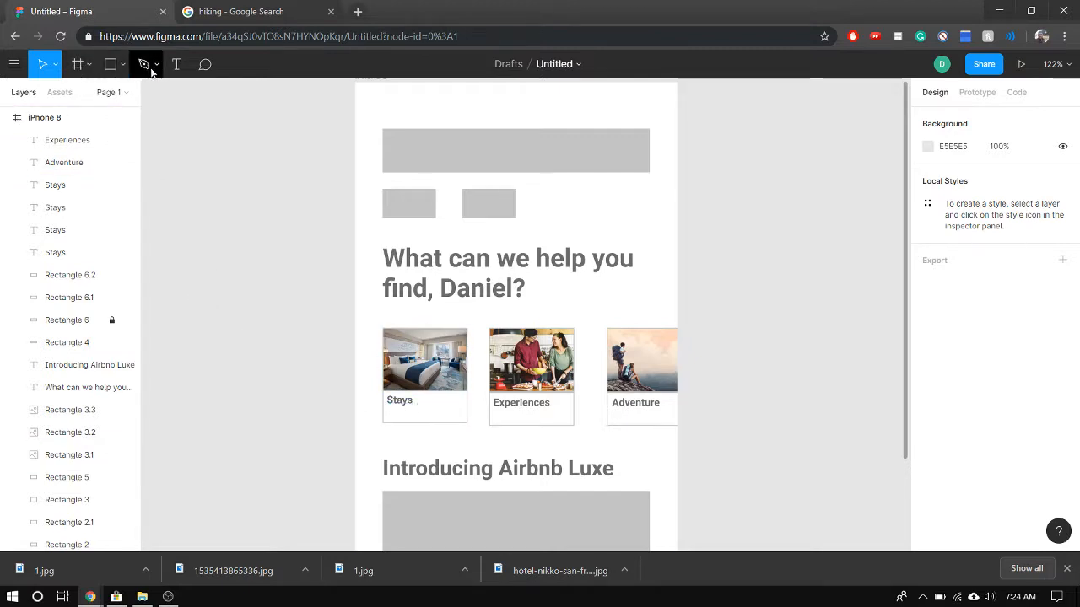
# Add a "Homes & more" text box about 55 × 11 beneath the "Stays" label in the hotel card
pyautogui.click(177, 65)
pyautogui.keyDown('ctrl'); pyautogui.scroll(6, 448, 440); pyautogui.keyUp('ctrl')
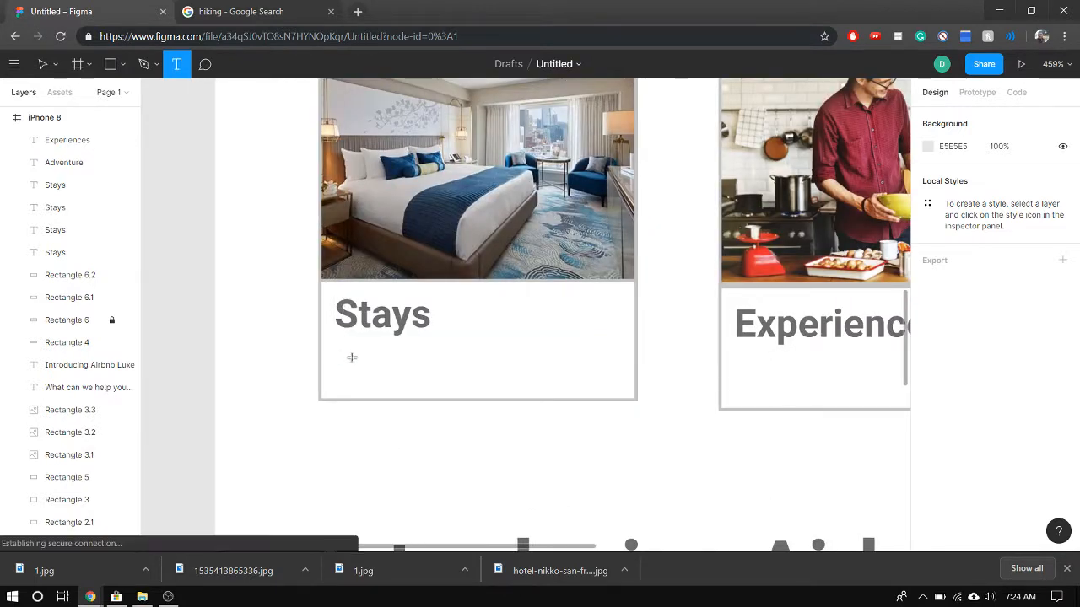
pyautogui.moveTo(341, 350); pyautogui.dragTo(519, 389)
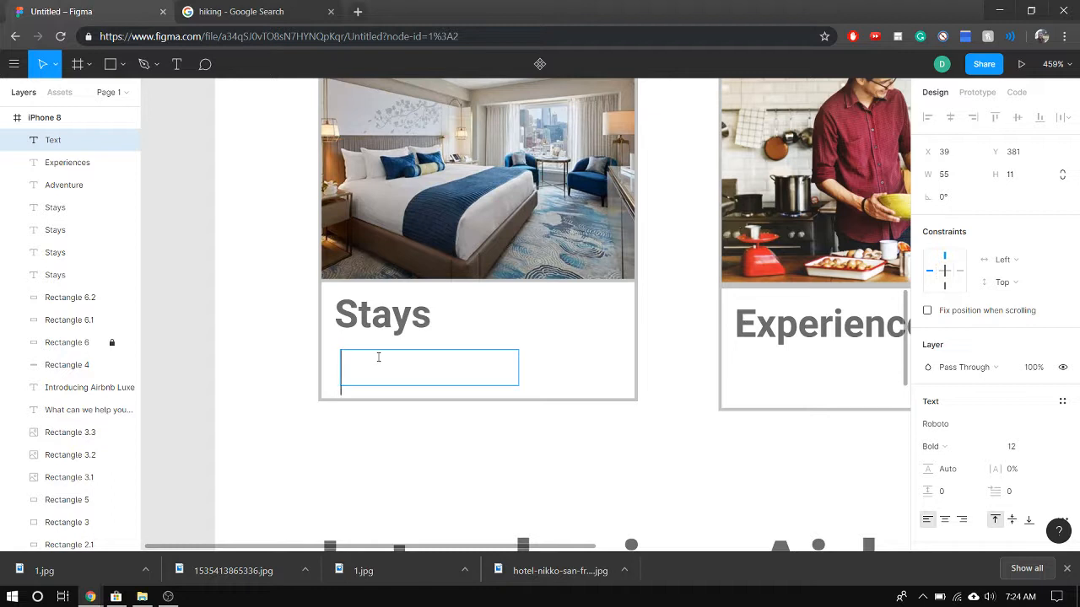
pyautogui.press('capslock')
pyautogui.write('H')
pyautogui.press('capslock')
pyautogui.write('omes')
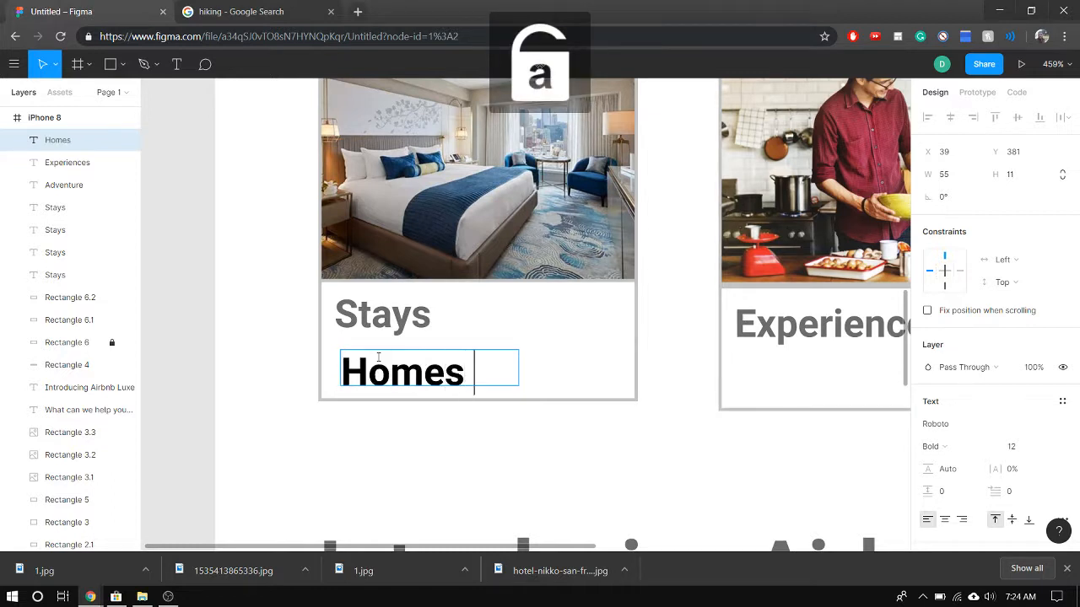
pyautogui.write(' & ')
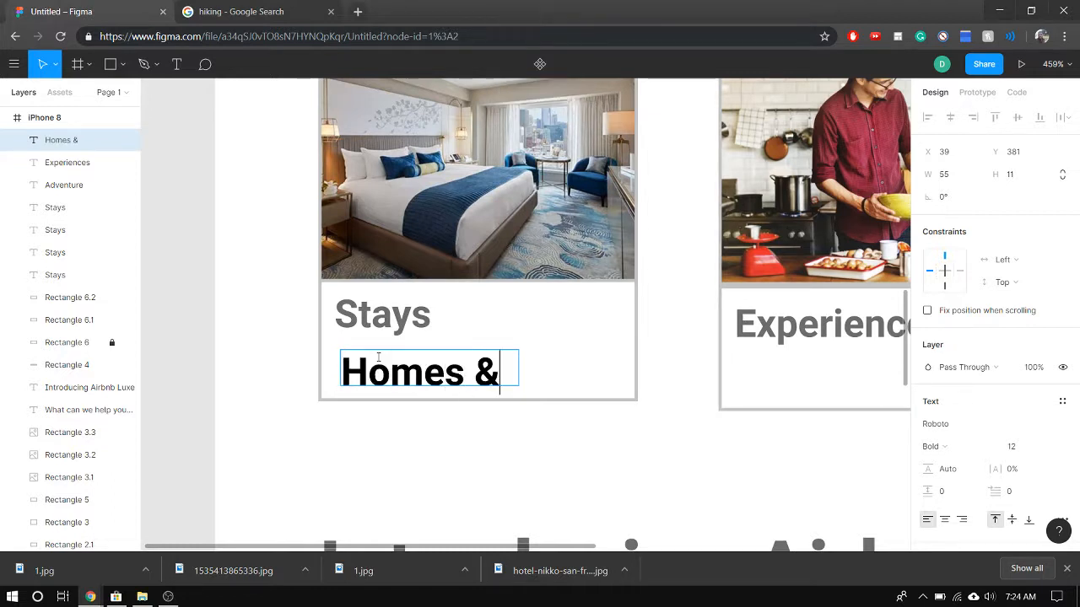
pyautogui.write('more')
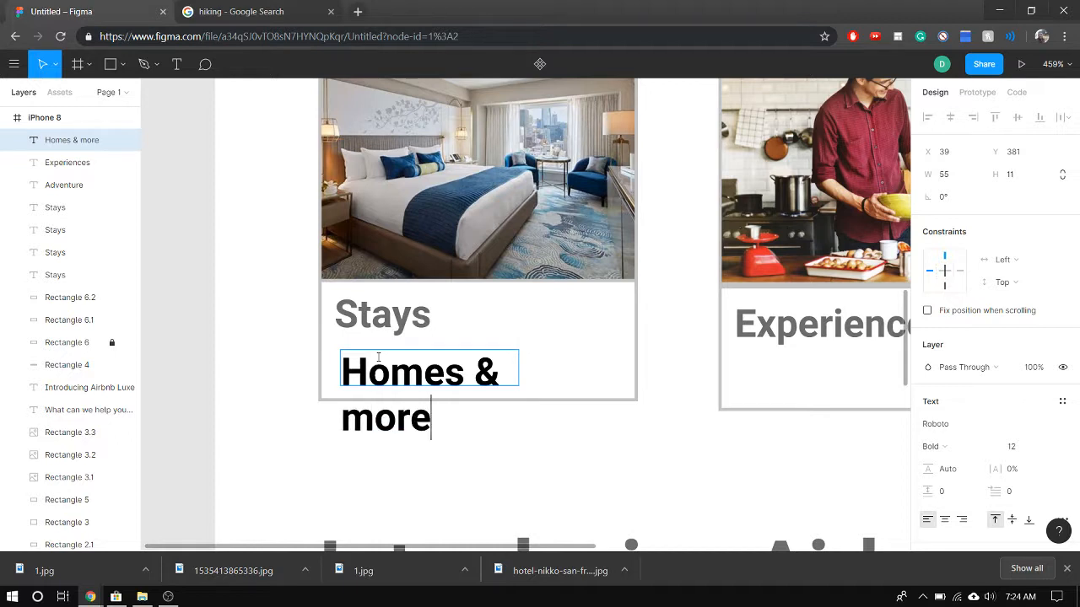
# Set the "Homes & more" text to size 10 and widen its box to 69 so it fits on one line
pyautogui.doubleClick(400, 372)
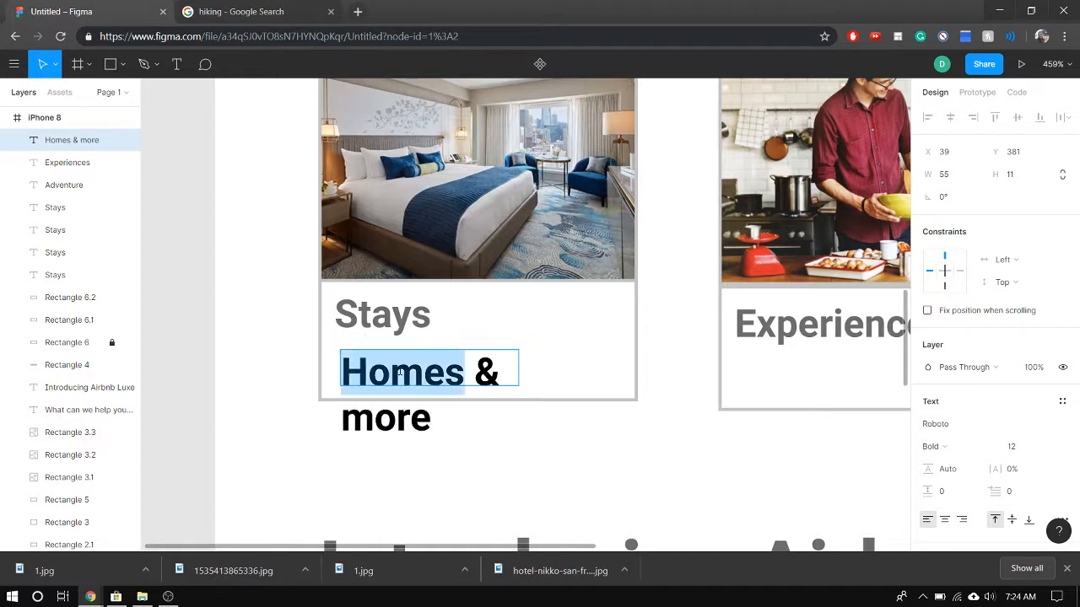
pyautogui.hotkey('ctrl', 'a')
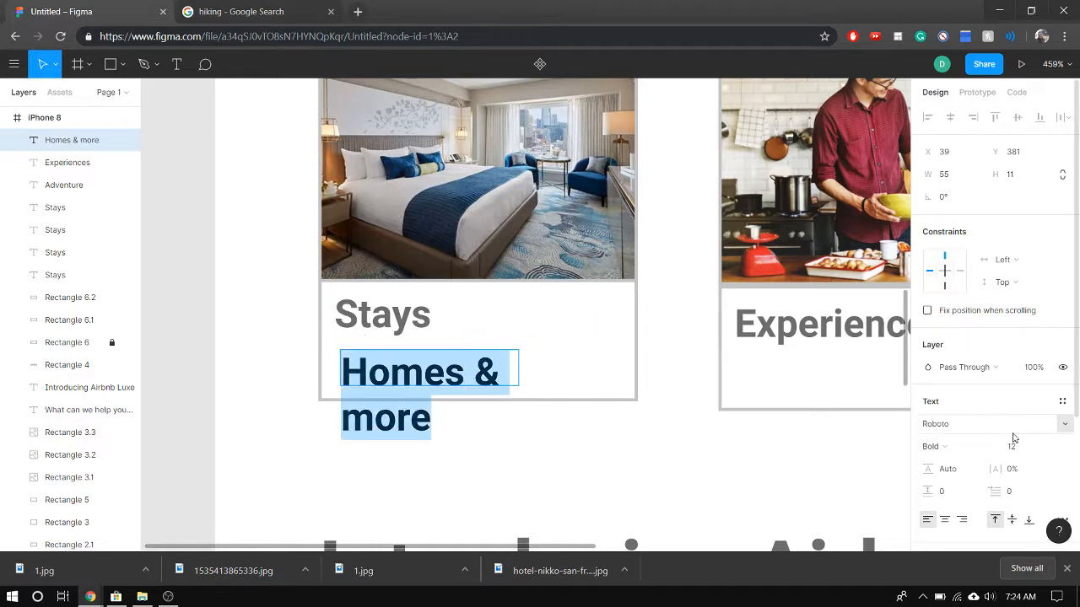
pyautogui.click(1016, 452)
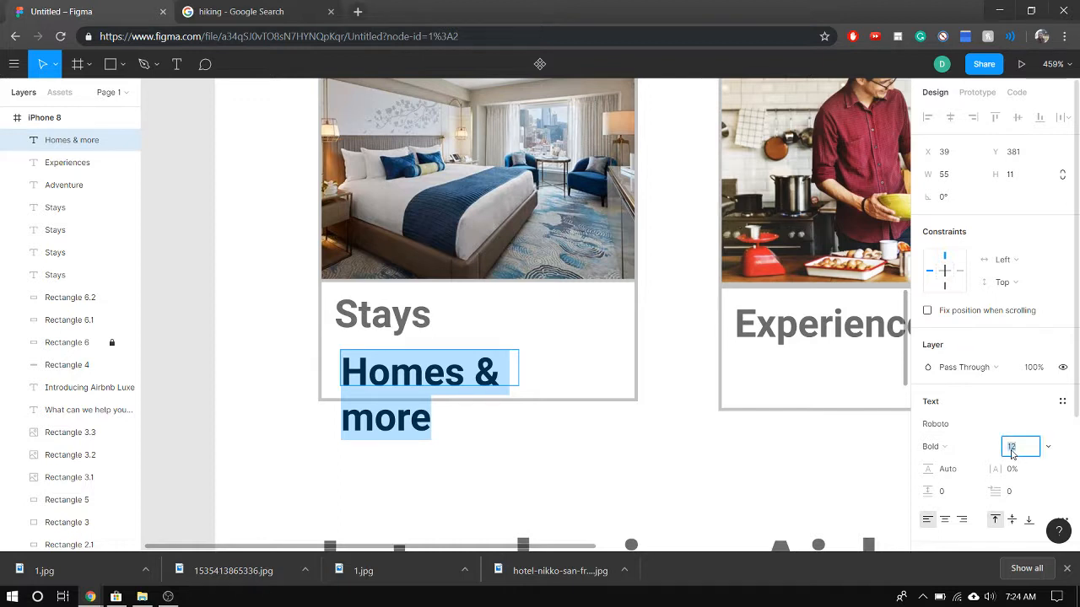
pyautogui.write('10')
pyautogui.press('Return')
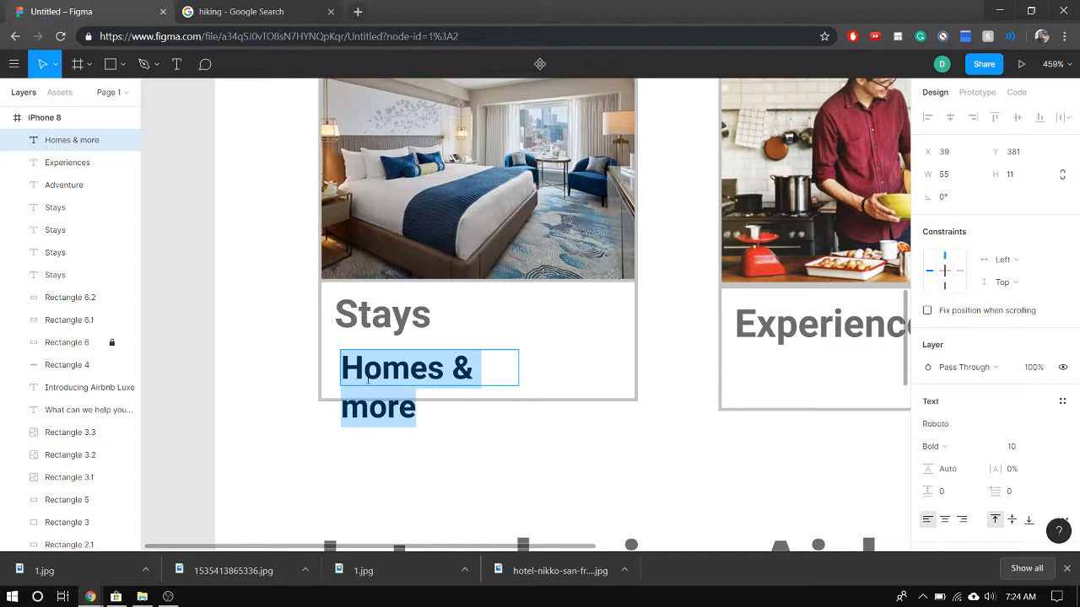
pyautogui.press('Escape')
pyautogui.moveTo(519, 369); pyautogui.dragTo(564, 370)
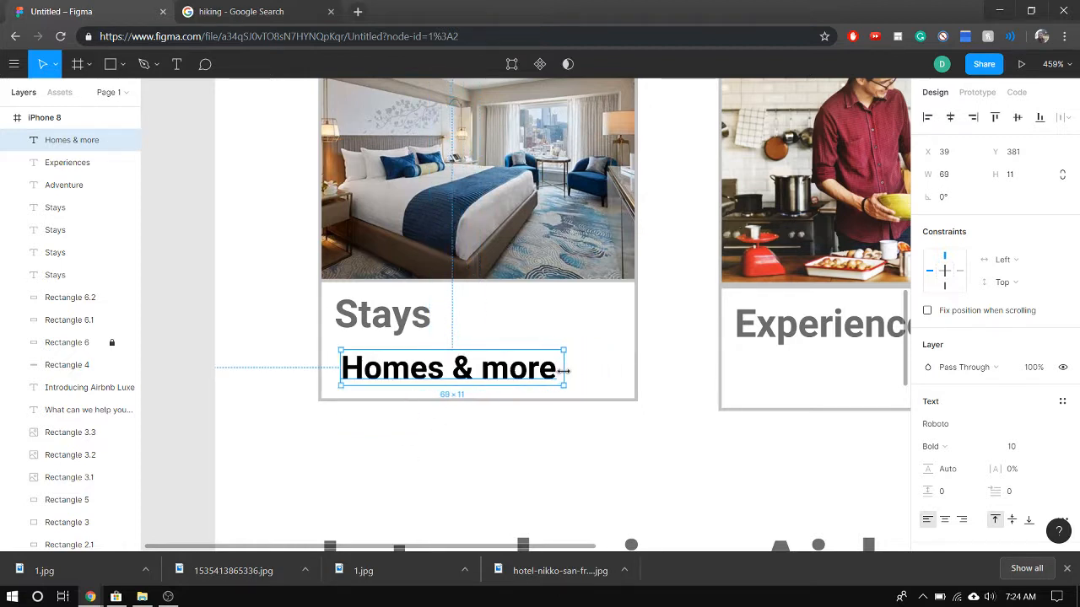
# Shift the "Homes & more" text slightly left to X 37, aligning it with the "Stays" label
pyautogui.doubleClick(364, 367)
pyautogui.click(382, 353)
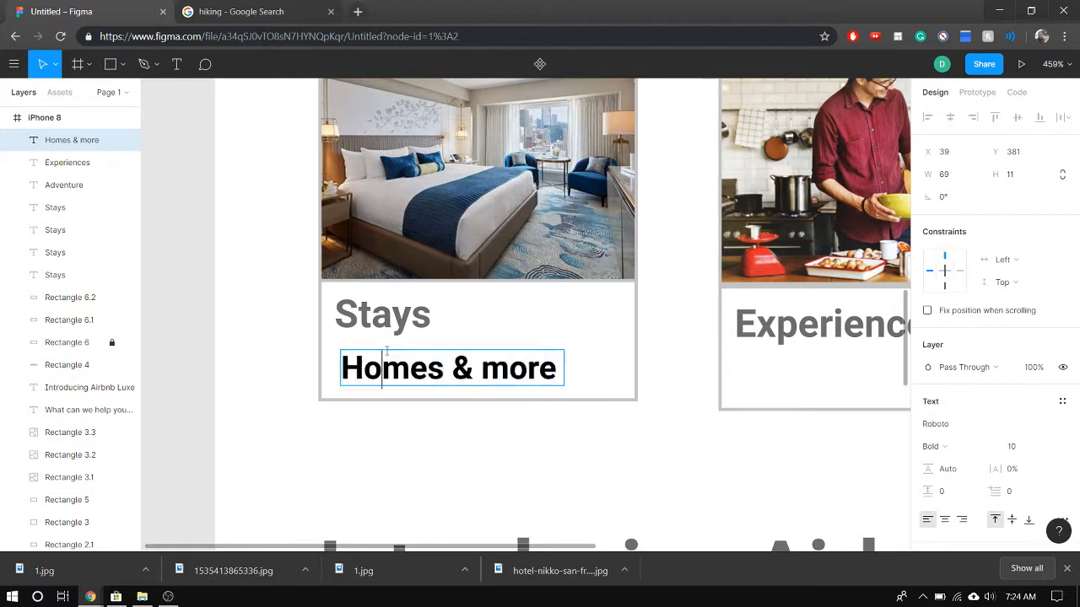
pyautogui.press('Escape')
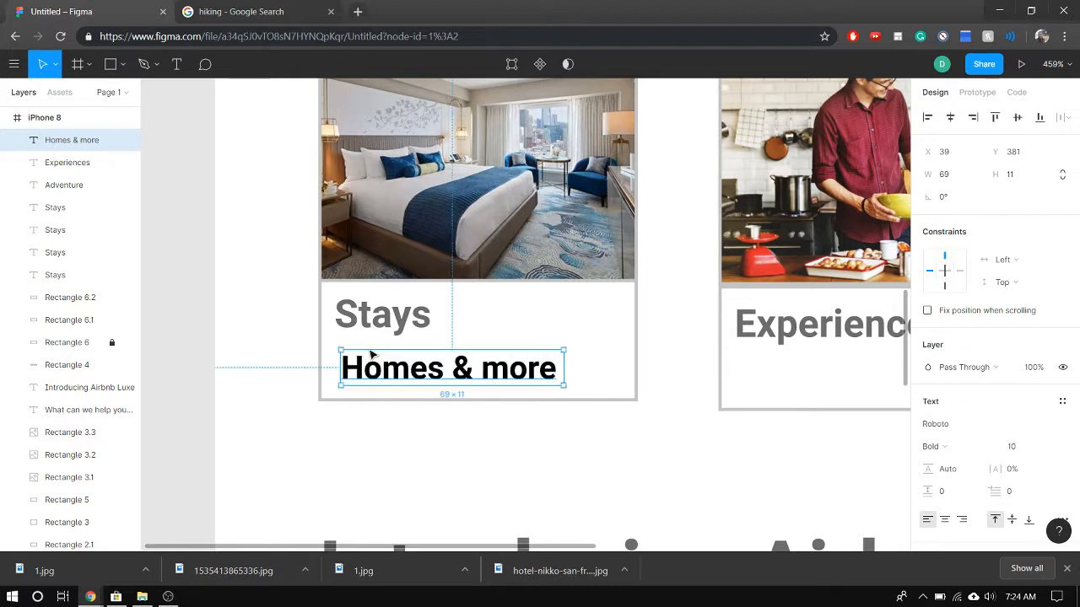
pyautogui.moveTo(354, 373); pyautogui.dragTo(351, 374)
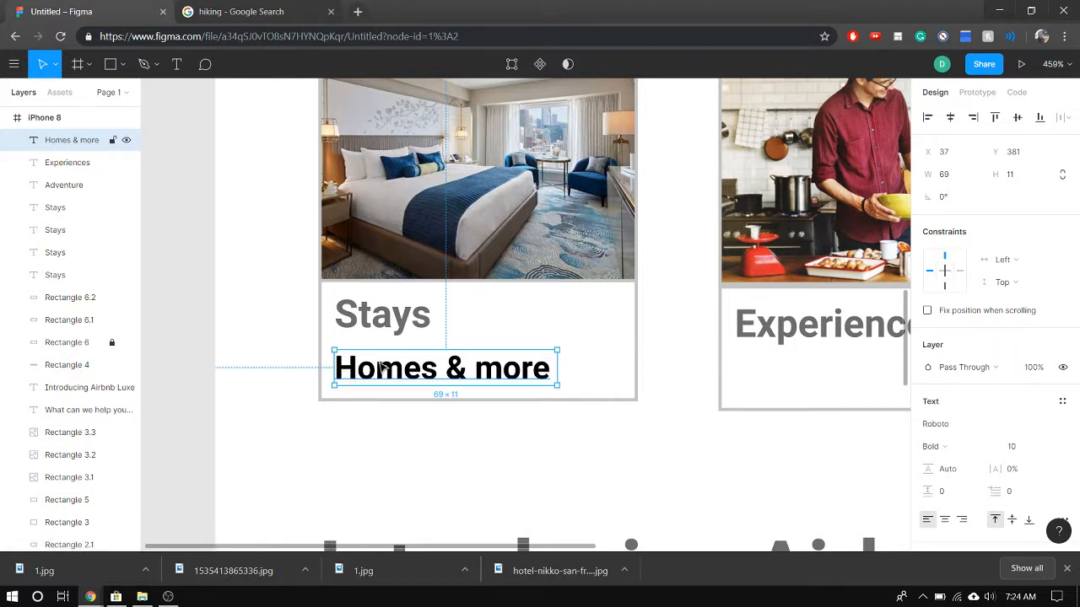
# Change the fill of the "Homes & more" text to the light grey document color C4C4C4
pyautogui.doubleClick(426, 375)
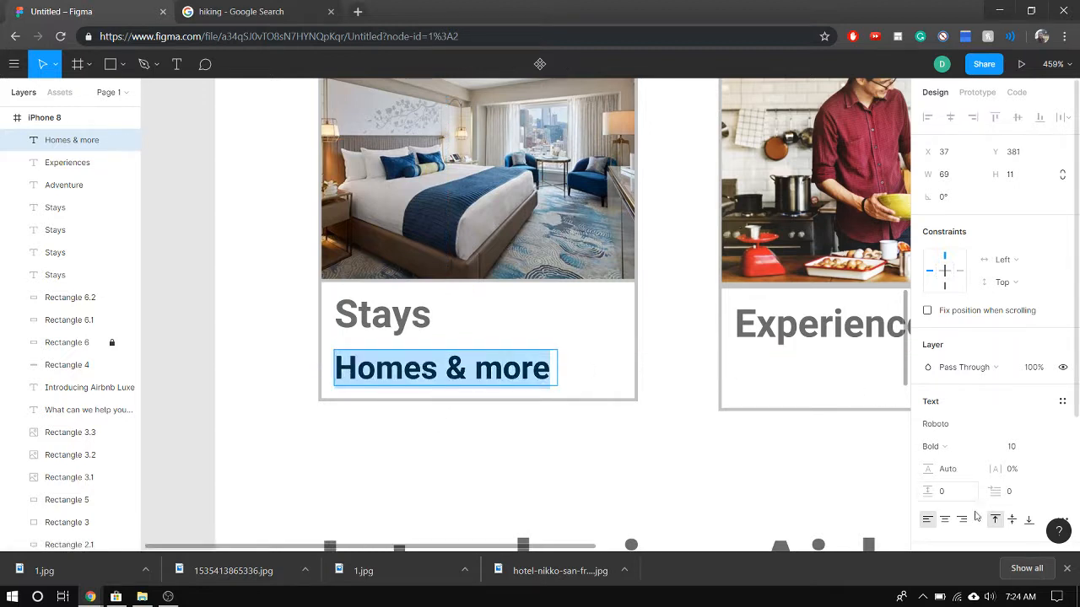
pyautogui.scroll(-1, 964, 409)
pyautogui.scroll(-4, 964, 409)
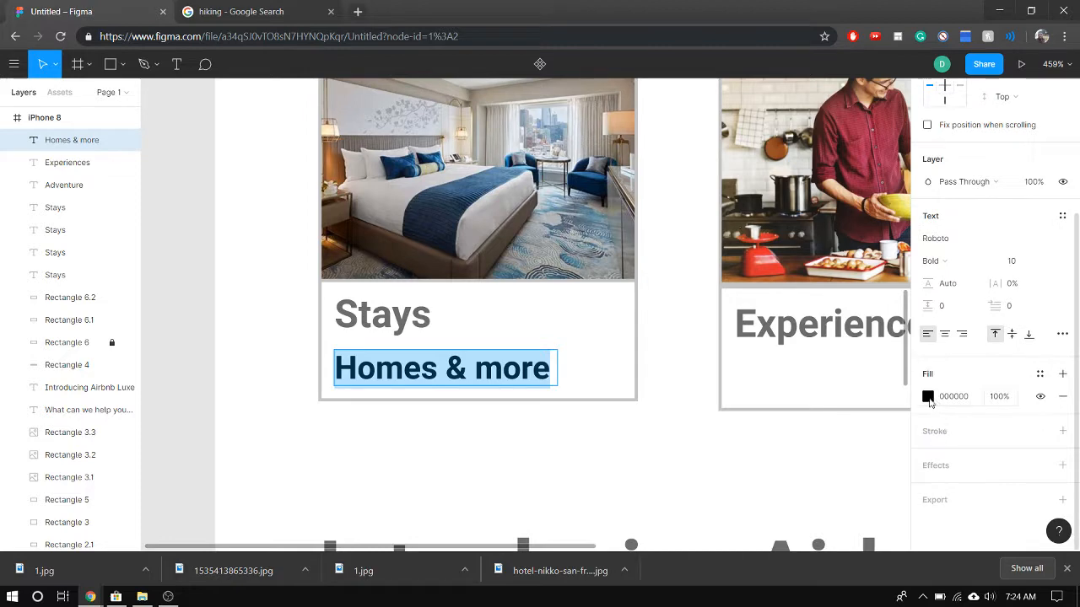
pyautogui.click(928, 397)
pyautogui.click(761, 483)
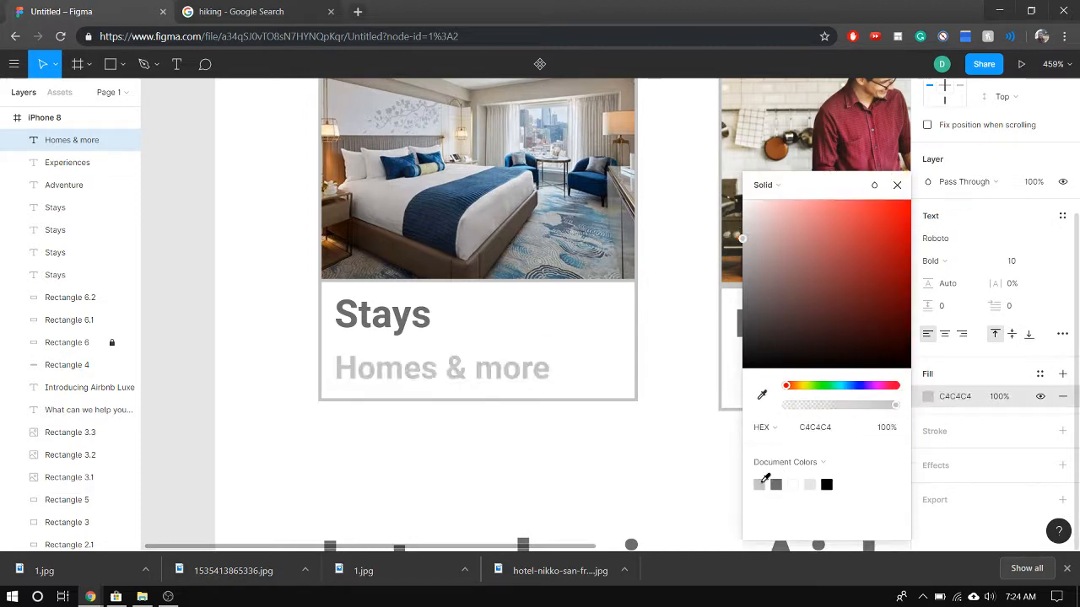
pyautogui.press('Escape')
# Examine the grey subtitle and the three photo cards within the overall screen layout
pyautogui.scroll(-5, 682, 379)
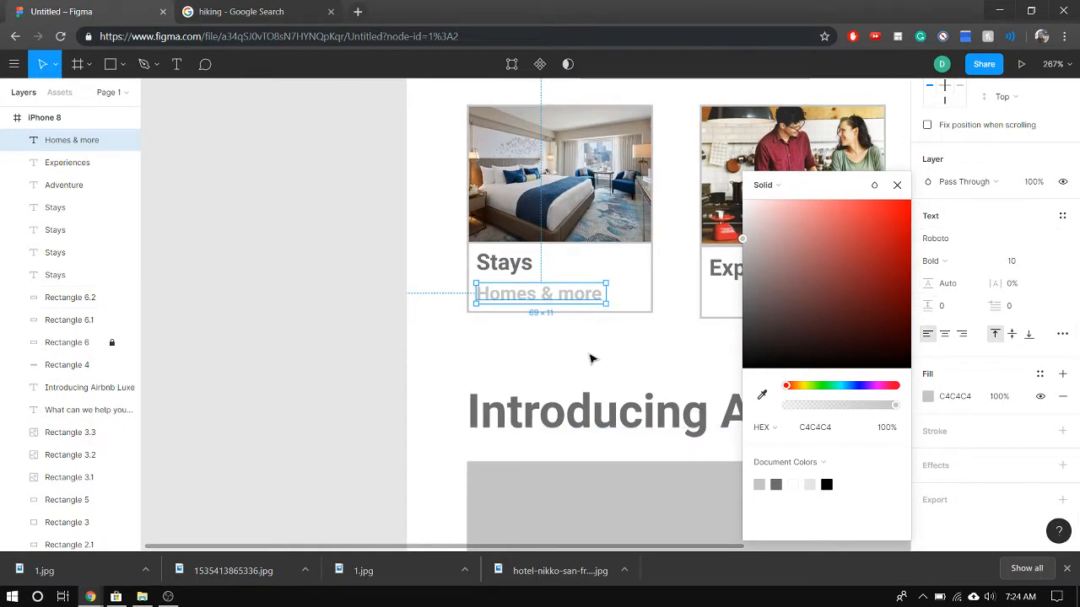
pyautogui.scroll(-3, 681, 358)
pyautogui.hscroll(3, 601, 373)
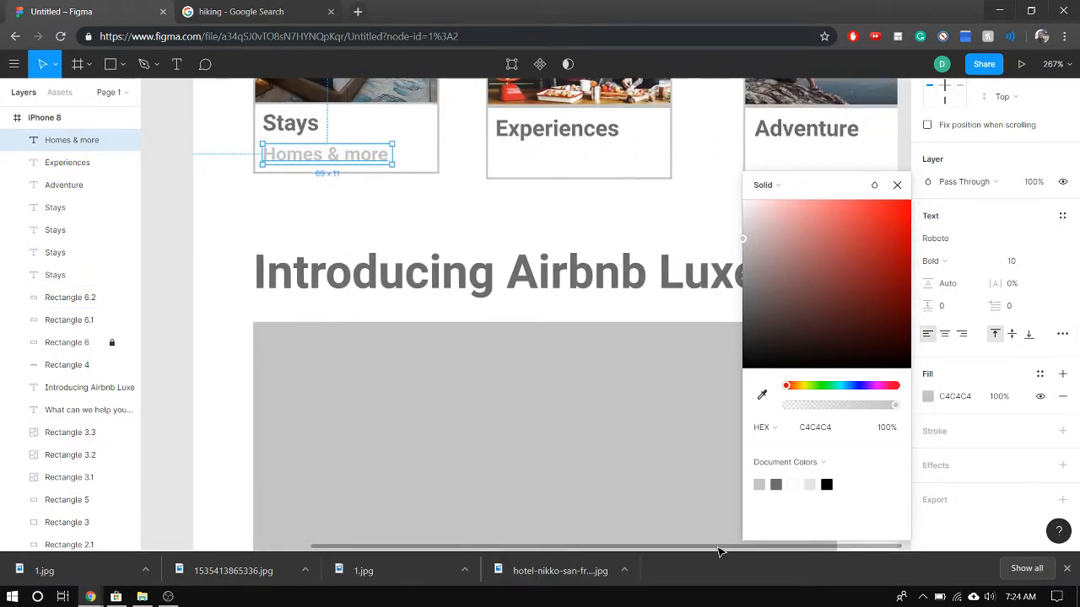
pyautogui.scroll(-2, 601, 373)
pyautogui.scroll(-4, 602, 373)
pyautogui.click(309, 340)
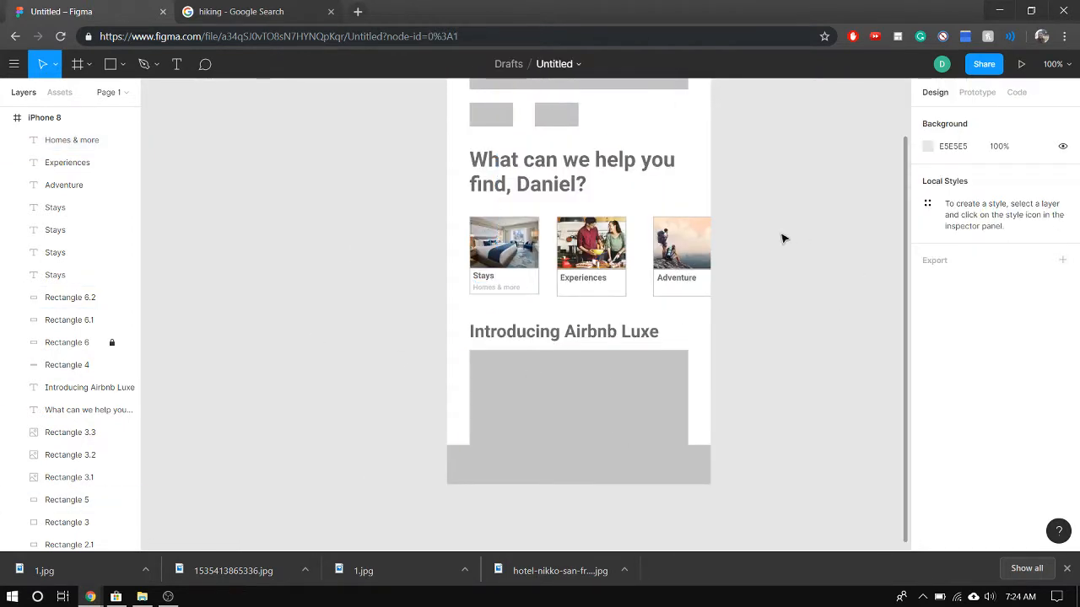
pyautogui.scroll(2, 733, 271)
pyautogui.scroll(5, 731, 271)
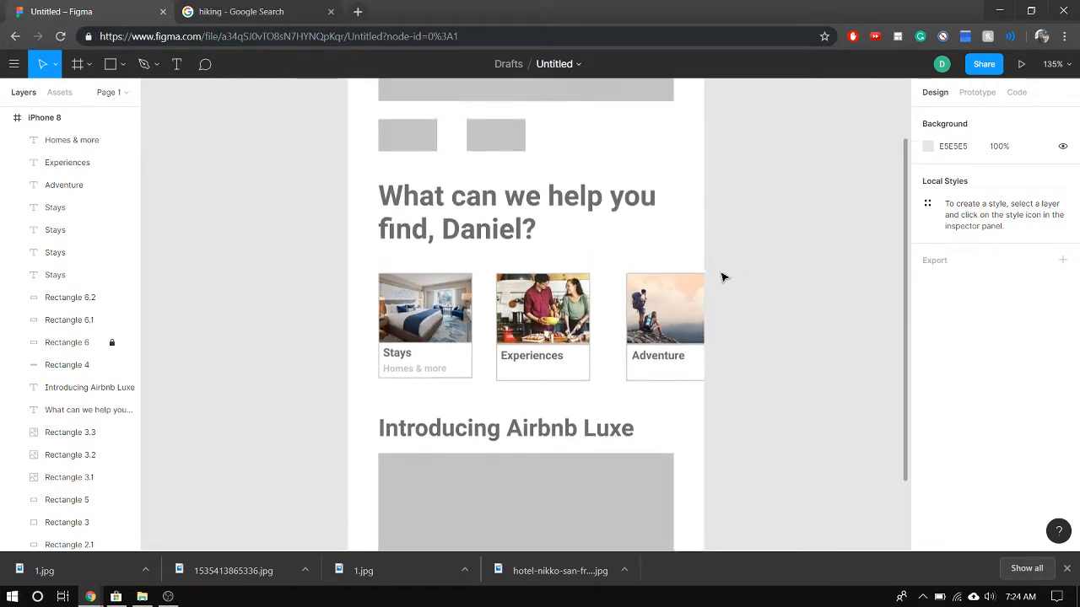
pyautogui.scroll(-1, 722, 278)
pyautogui.scroll(-5, 722, 282)
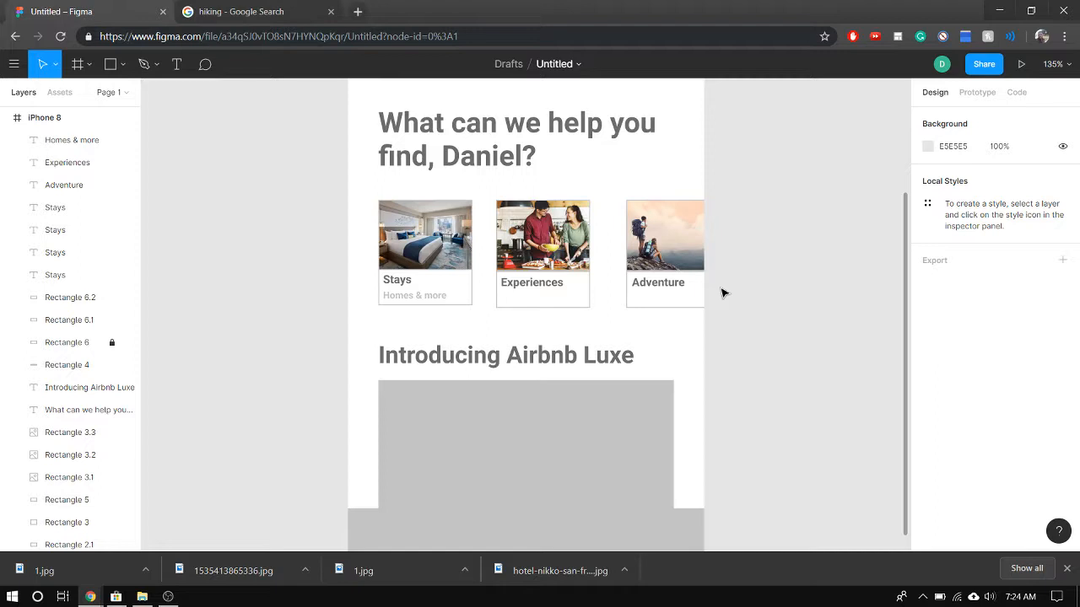
pyautogui.scroll(4, 448, 311)
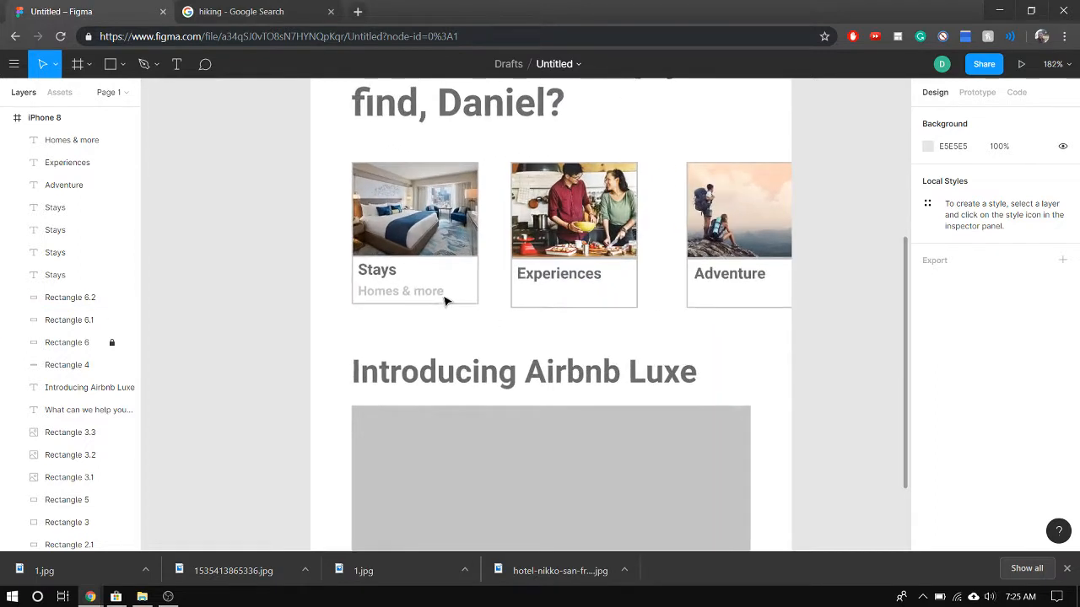
# Place copies of the "Homes & more" subtitle beneath "Experiences" at X 161, Y 383 and beneath "Adventure" at X 299, Y 383
pyautogui.click(438, 293)
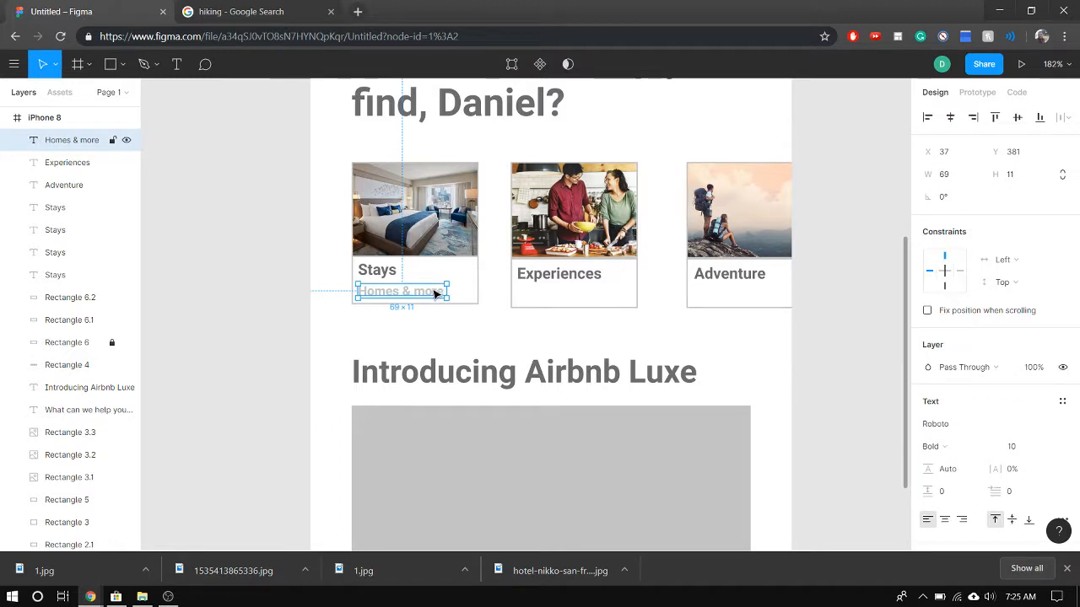
pyautogui.click(528, 293)
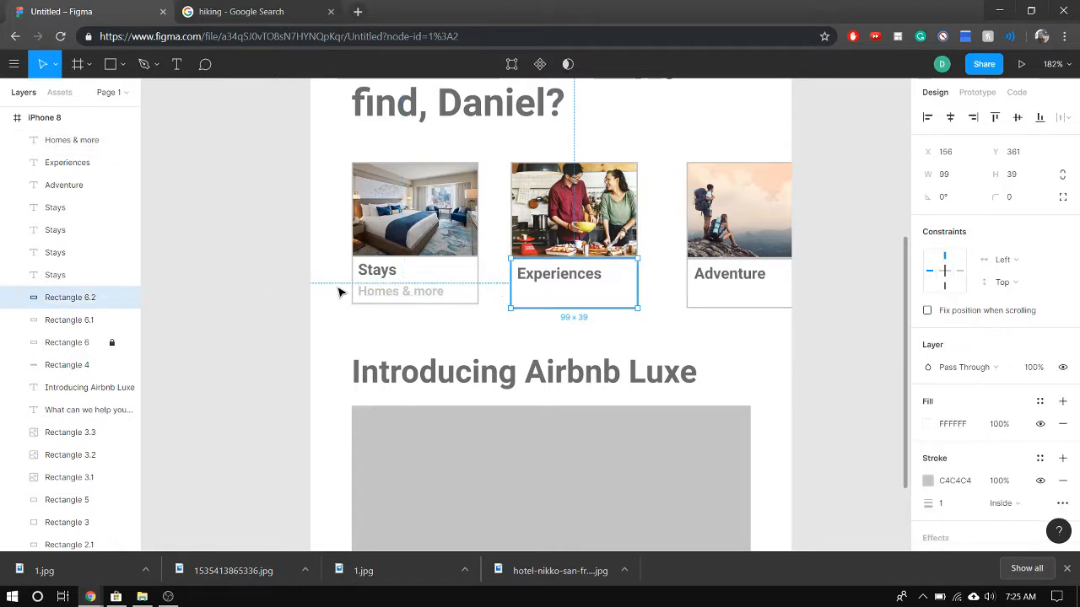
pyautogui.hotkey('ctrl', 'v')
pyautogui.moveTo(393, 293); pyautogui.dragTo(553, 297)
pyautogui.click(396, 294)
pyautogui.moveTo(397, 295); pyautogui.dragTo(746, 299)
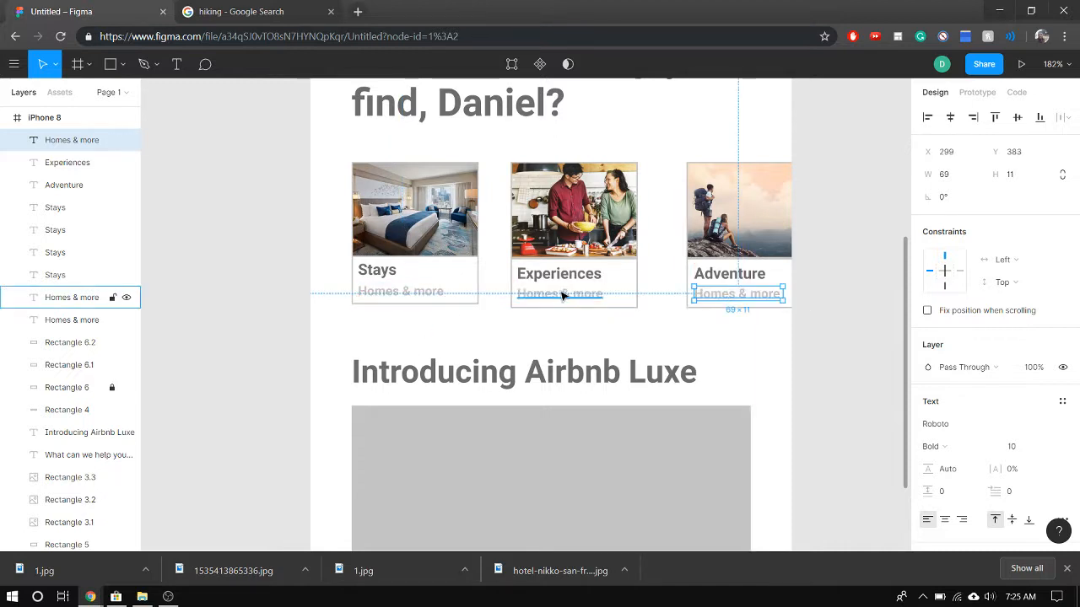
# Change the subtitle beneath "Experiences" to "Hosted activities" and widen its text box to 77 so it fits on one line
pyautogui.doubleClick(562, 293)
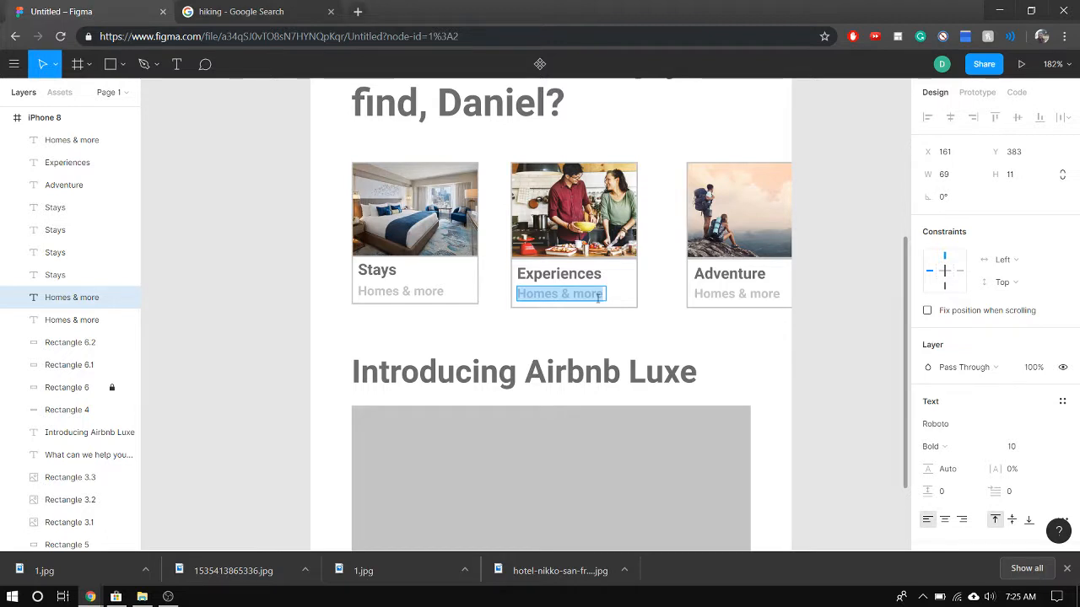
pyautogui.write('H')
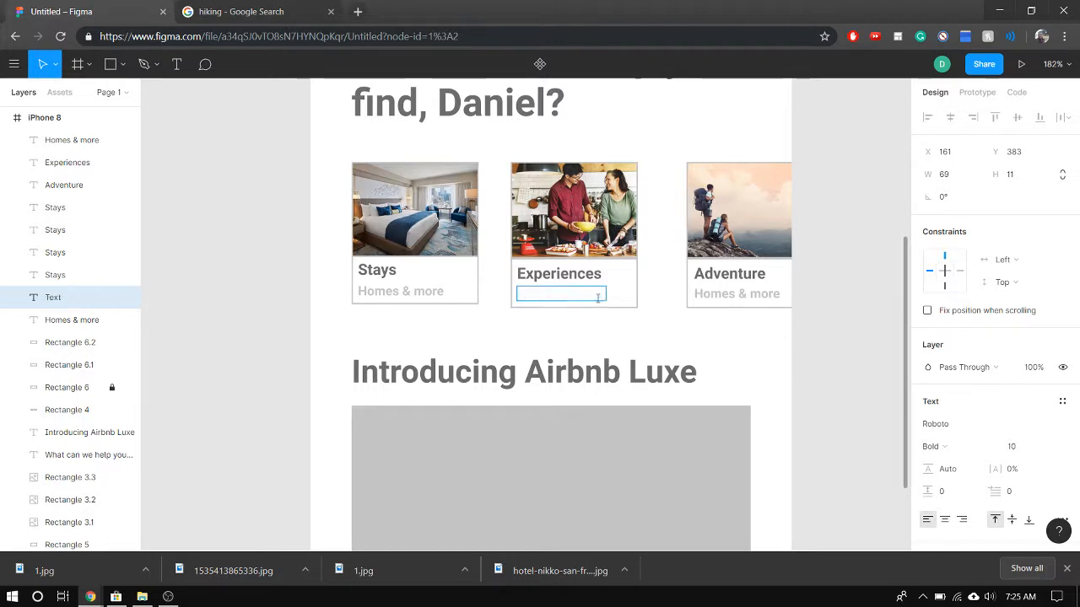
pyautogui.press('capslock')
pyautogui.write('osted')
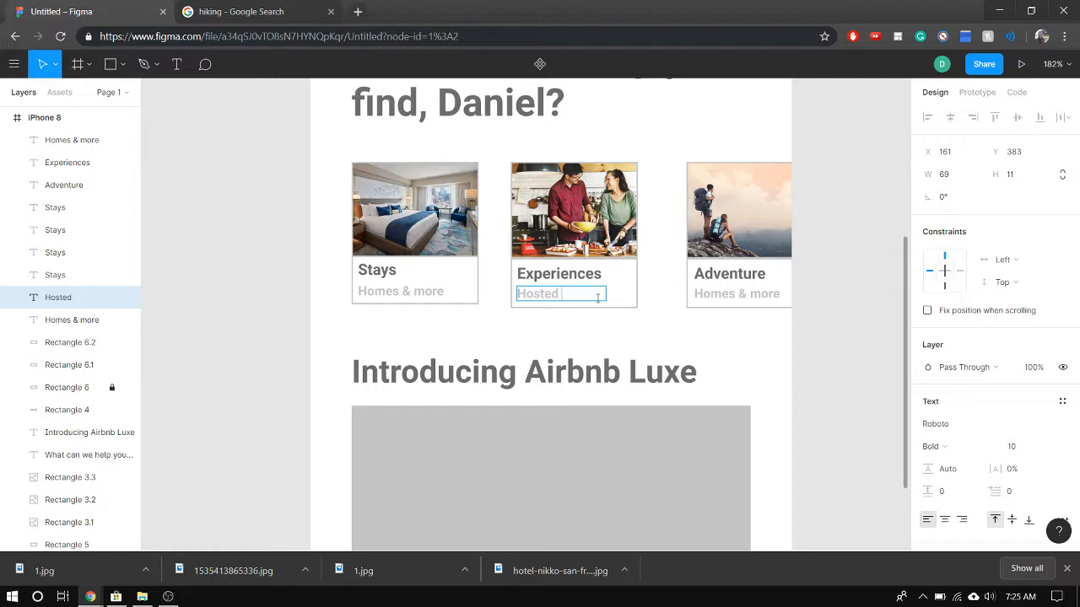
pyautogui.press('capslock')
pyautogui.press('capslock')
pyautogui.write('act')
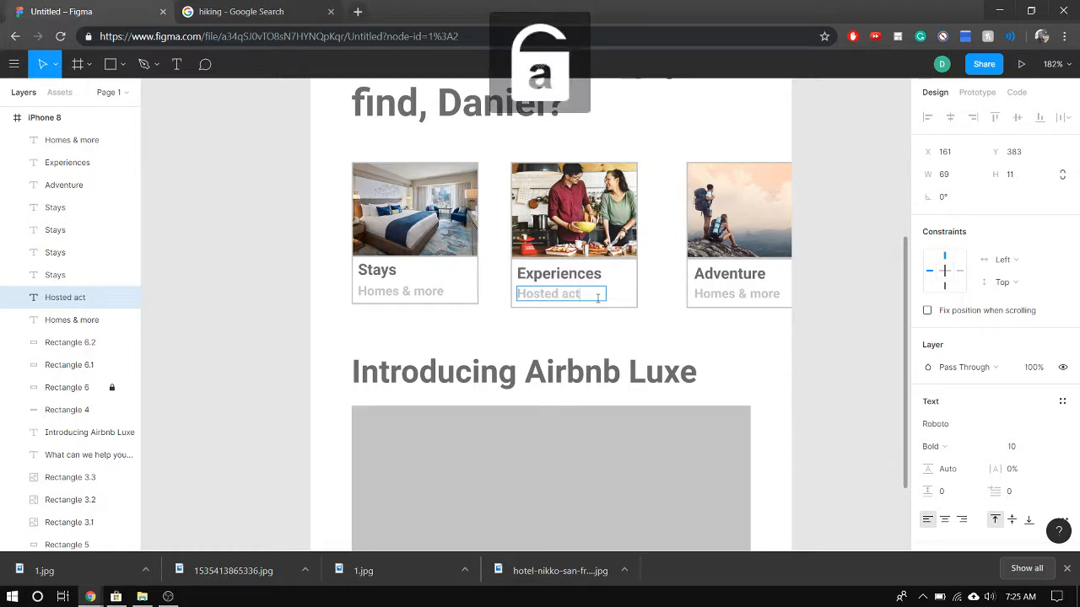
pyautogui.write('ivi')
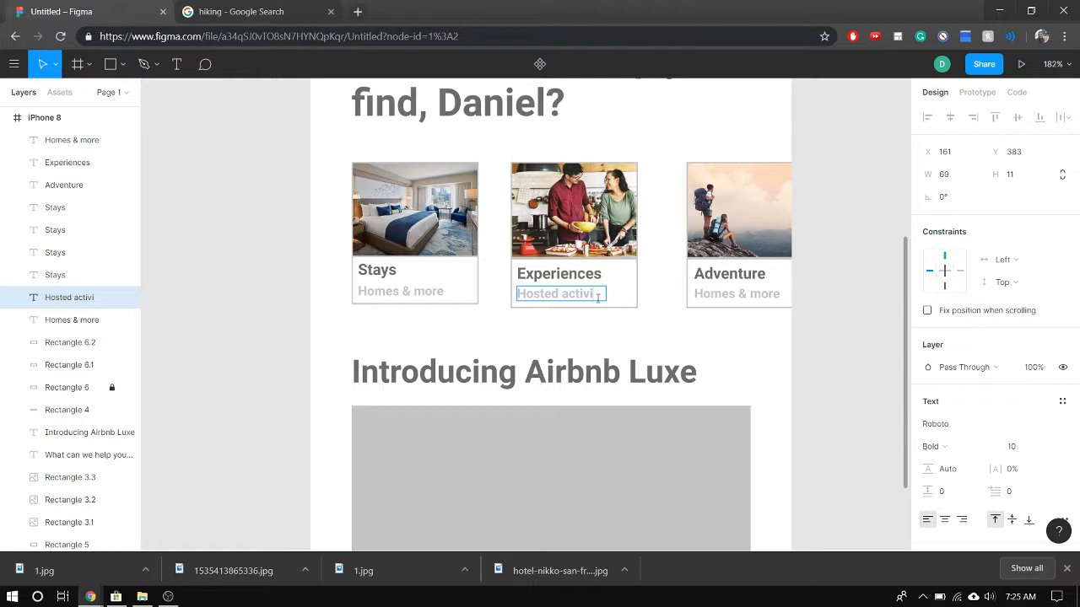
pyautogui.write('ties')
pyautogui.press('Escape')
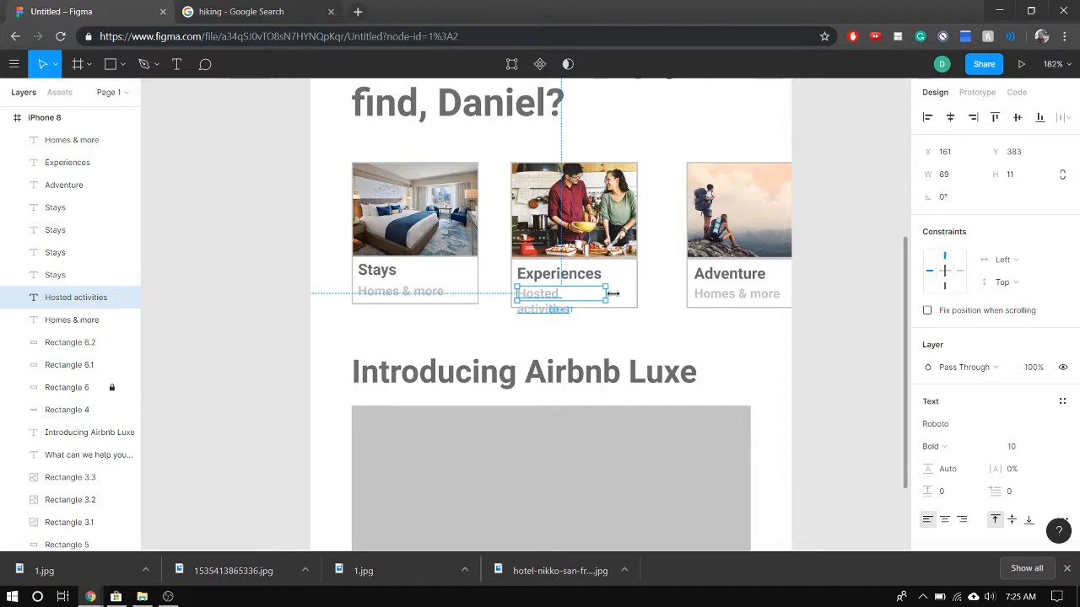
pyautogui.moveTo(612, 292); pyautogui.dragTo(617, 292)
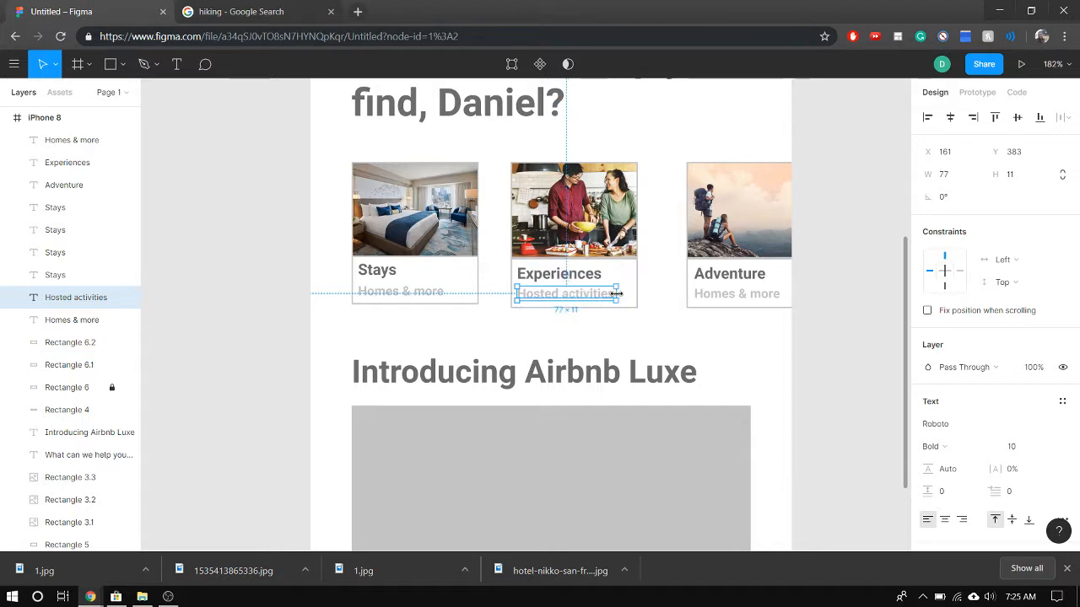
pyautogui.click(658, 328)
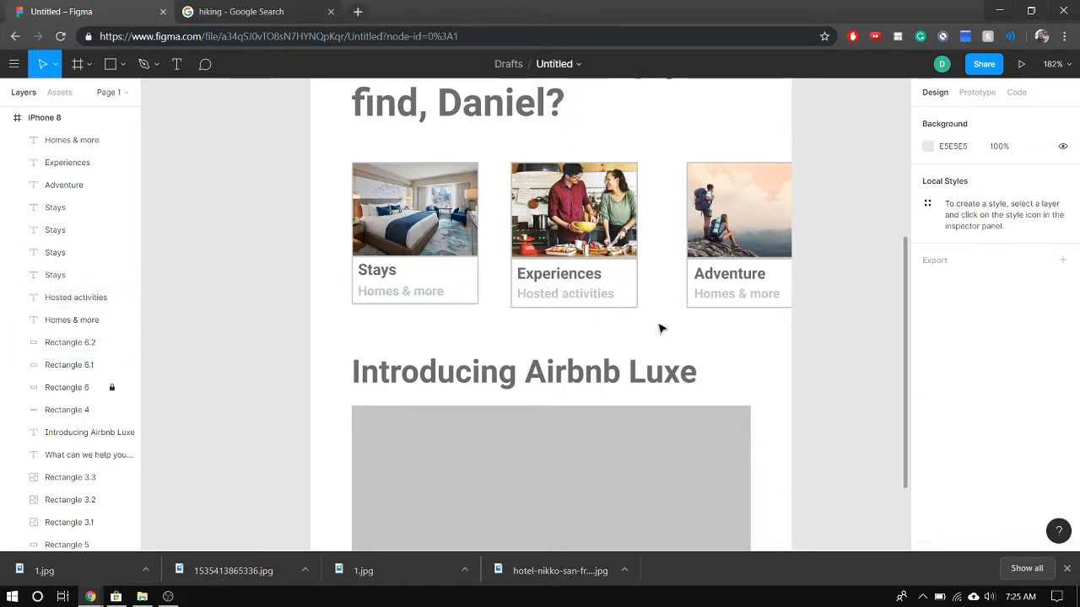
# Change the "Homes & more" subtitle beneath "Adventure" to "Hosted trip"
pyautogui.doubleClick(703, 295)
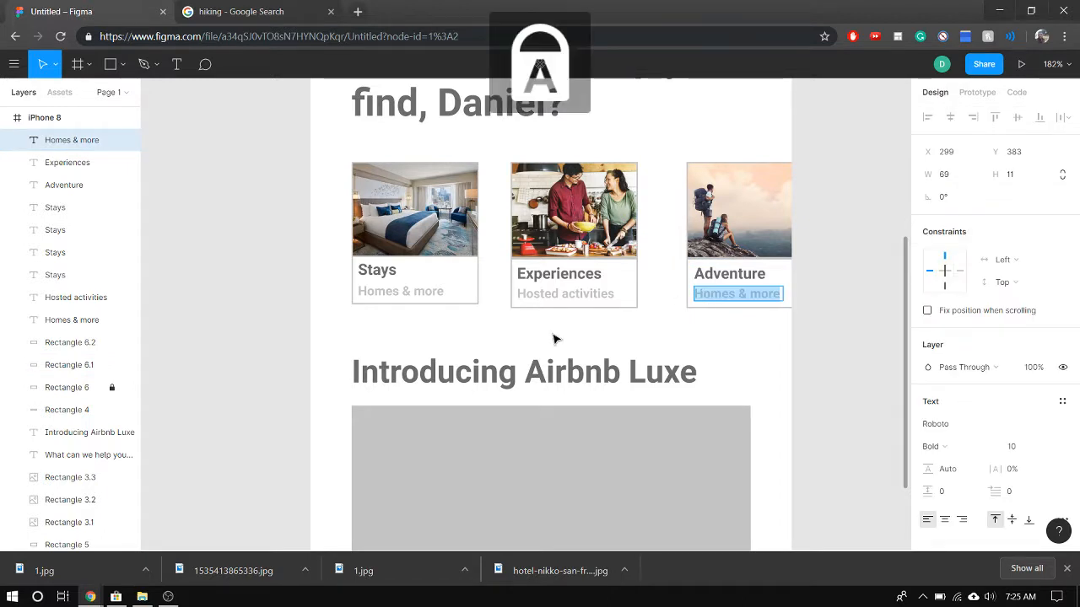
pyautogui.write('Hoster')
pyautogui.press('BackSpace')
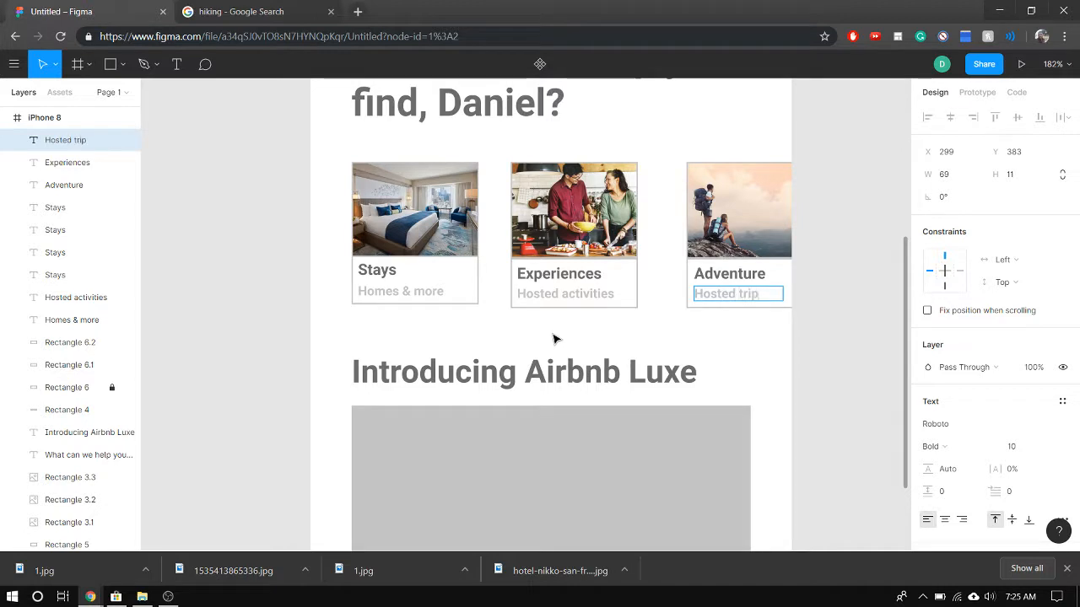
pyautogui.press('Escape')
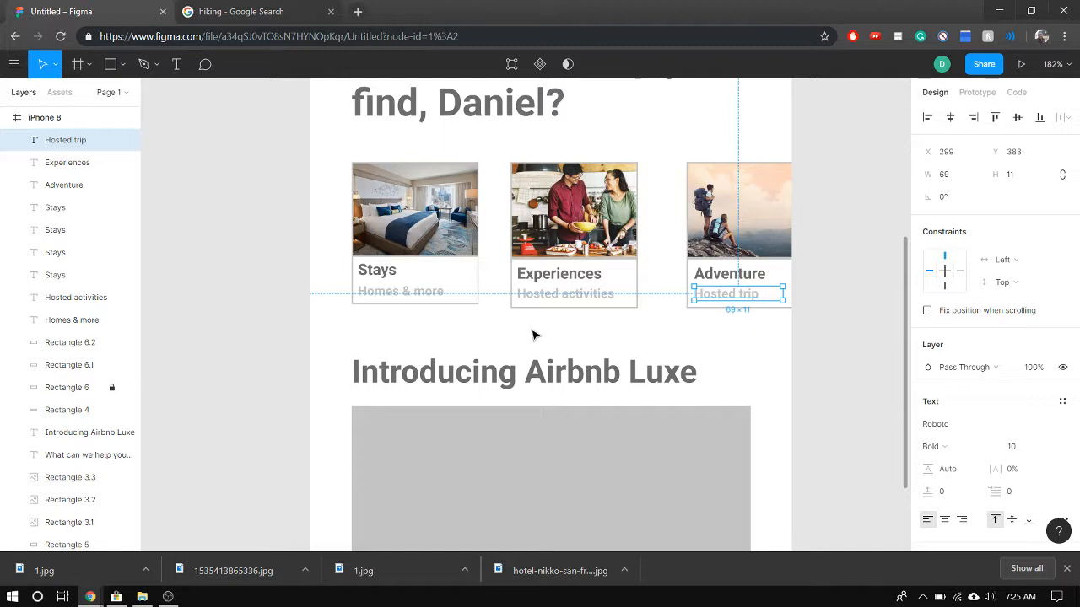
pyautogui.click(437, 196)
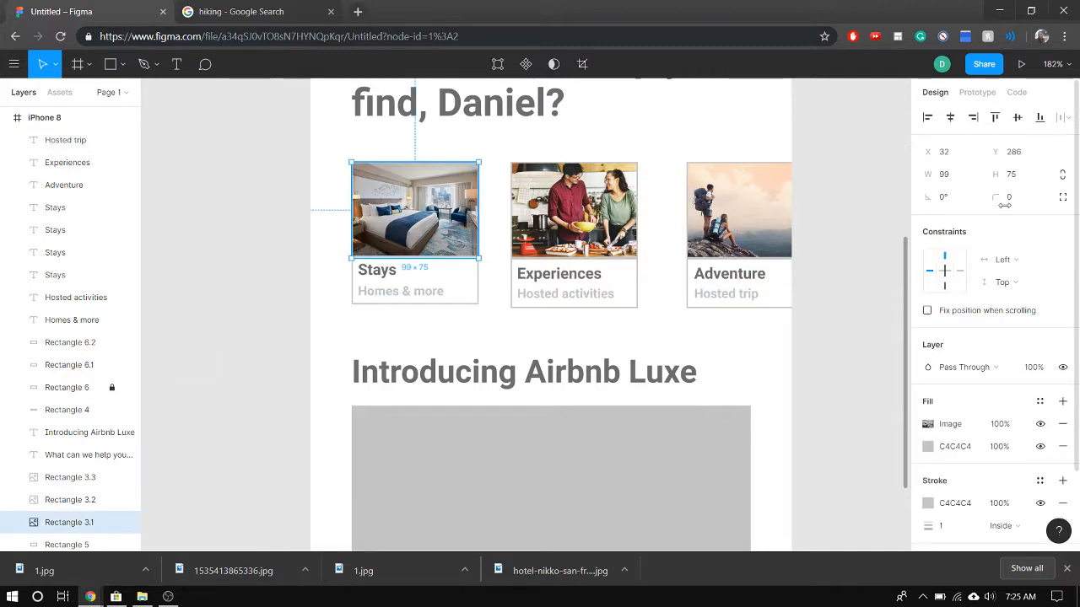
pyautogui.click(1016, 200)
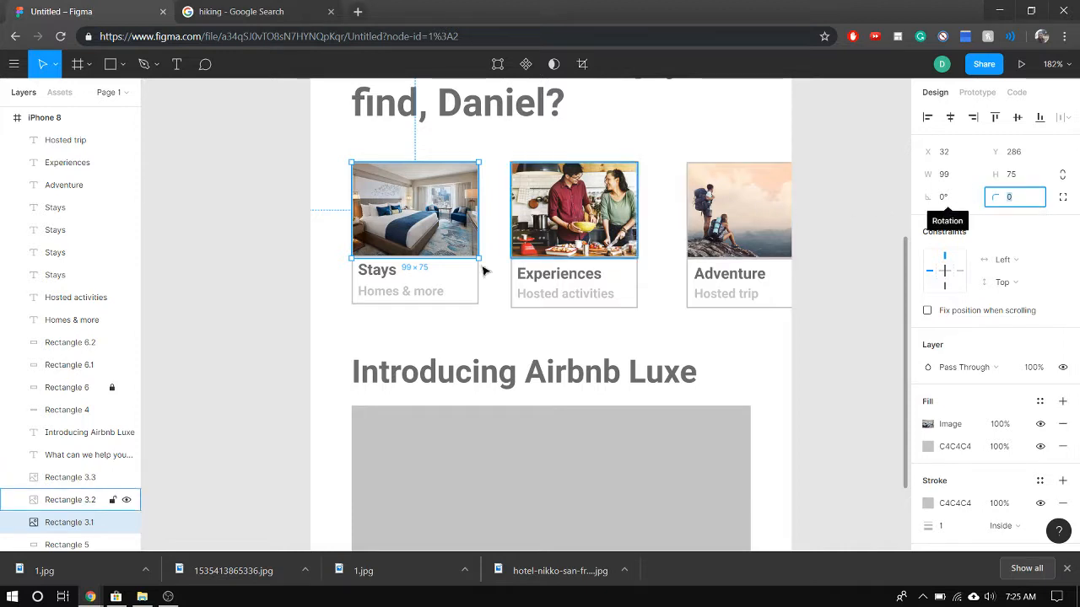
pyautogui.press('Escape')
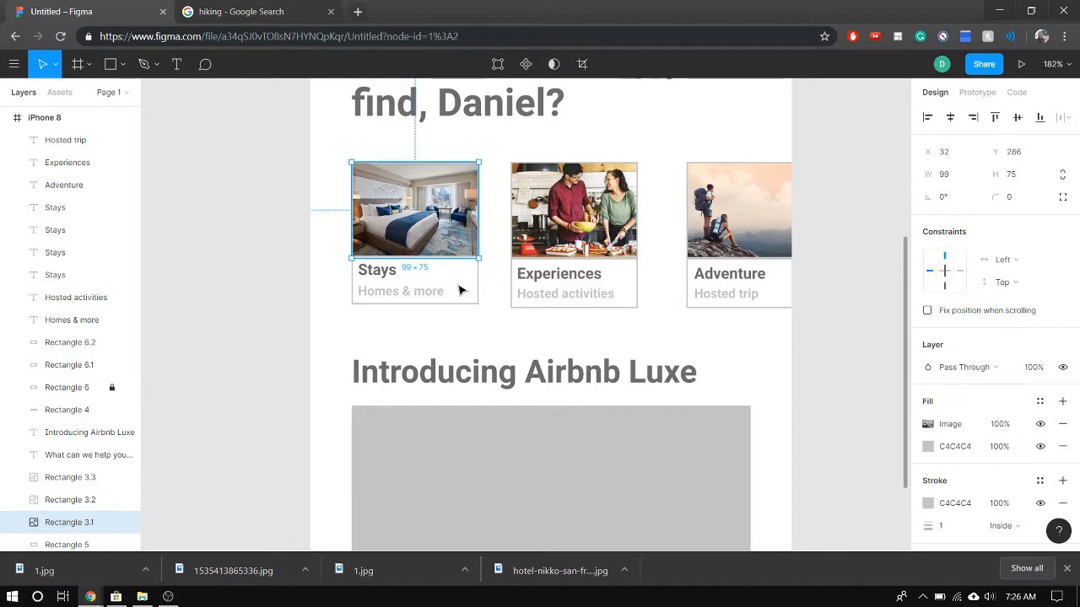
pyautogui.press('Escape')
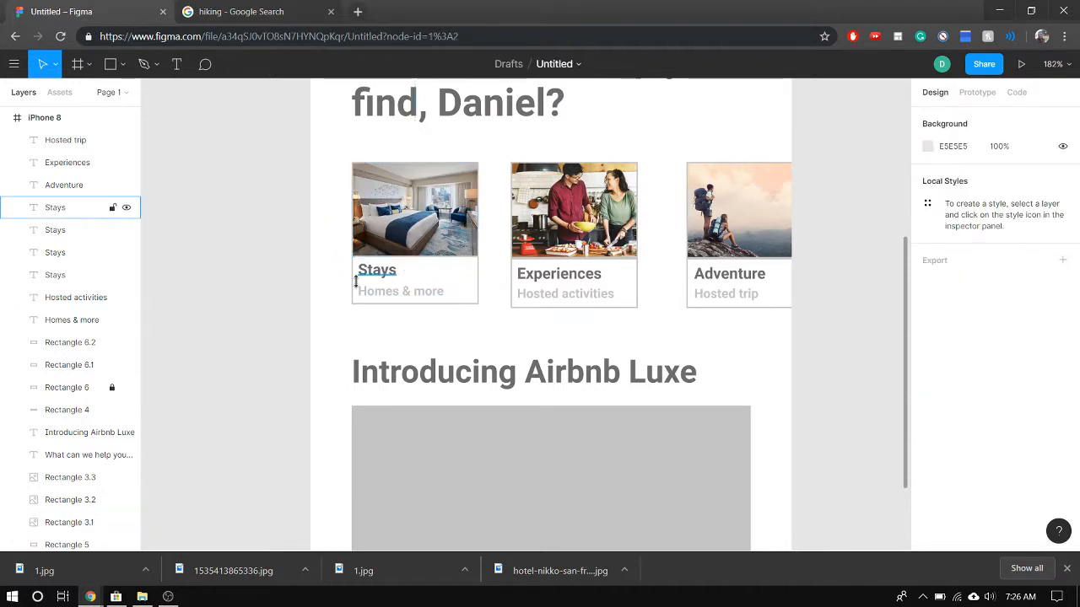
# Unlock the white caption rectangle behind "Stays" and select it
pyautogui.click(358, 278)
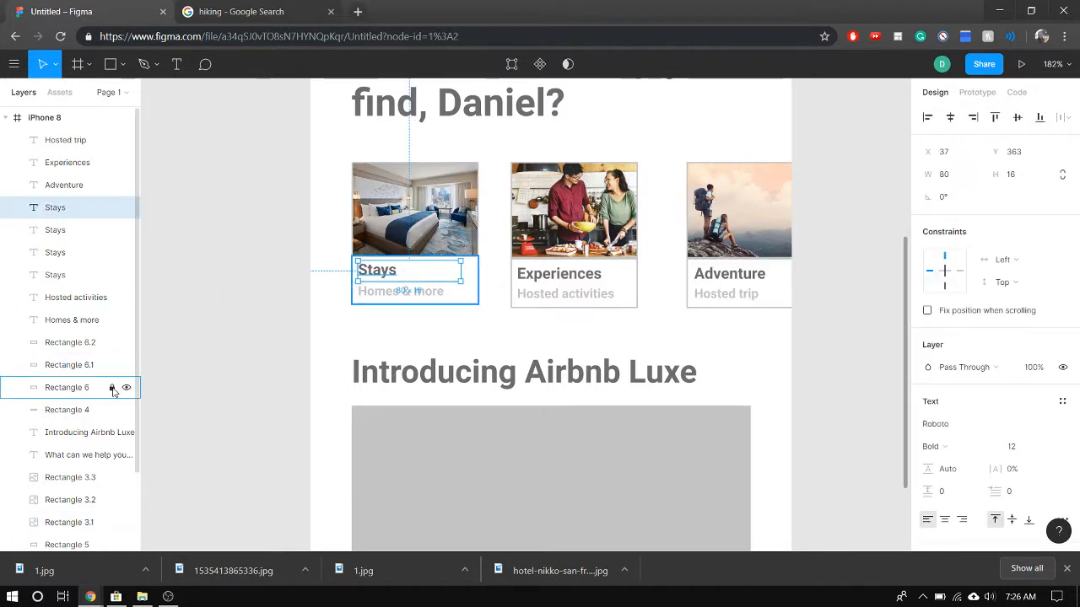
pyautogui.click(356, 313)
pyautogui.click(357, 302)
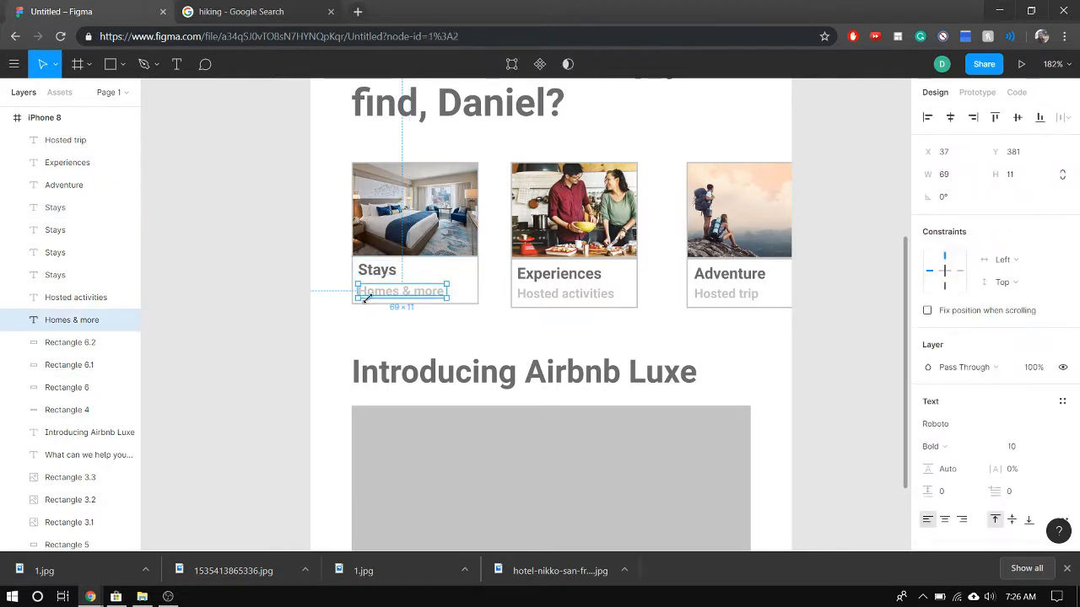
pyautogui.click(475, 284)
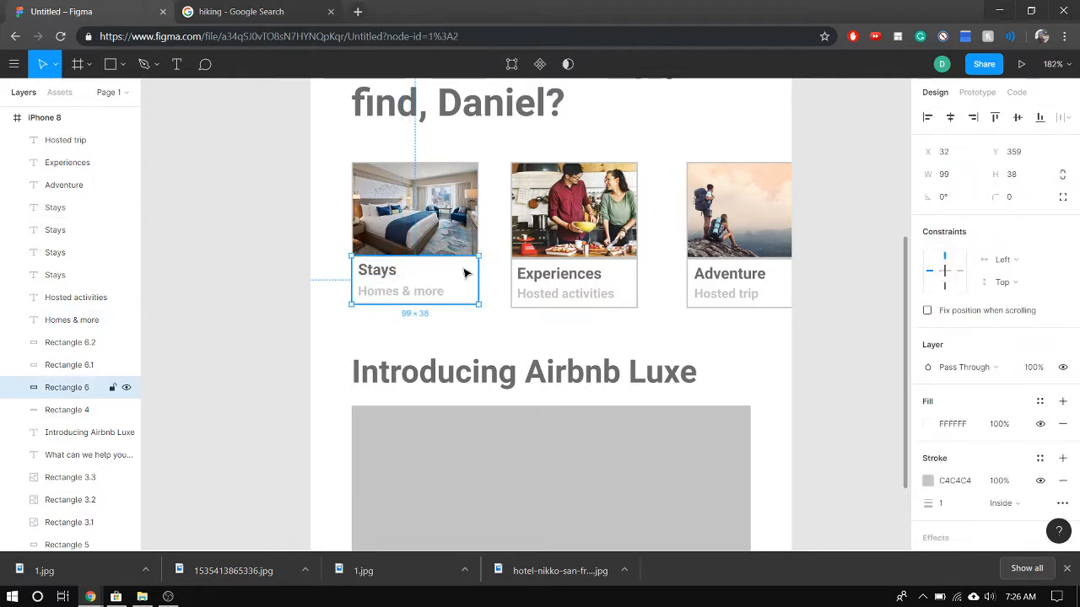
# Try a corner radius of 5 on the Stays photo and its caption rectangle together, keeping their constraints at Left and Top
pyautogui.click(454, 251)
pyautogui.keyDown('shift'); pyautogui.click(464, 274); pyautogui.keyUp('shift')
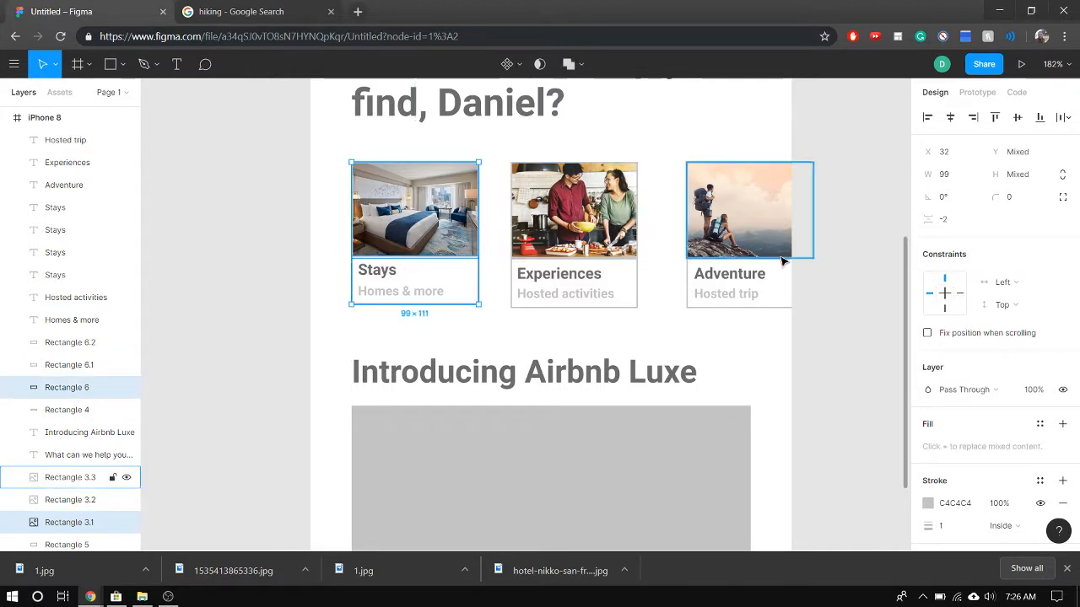
pyautogui.click(946, 283)
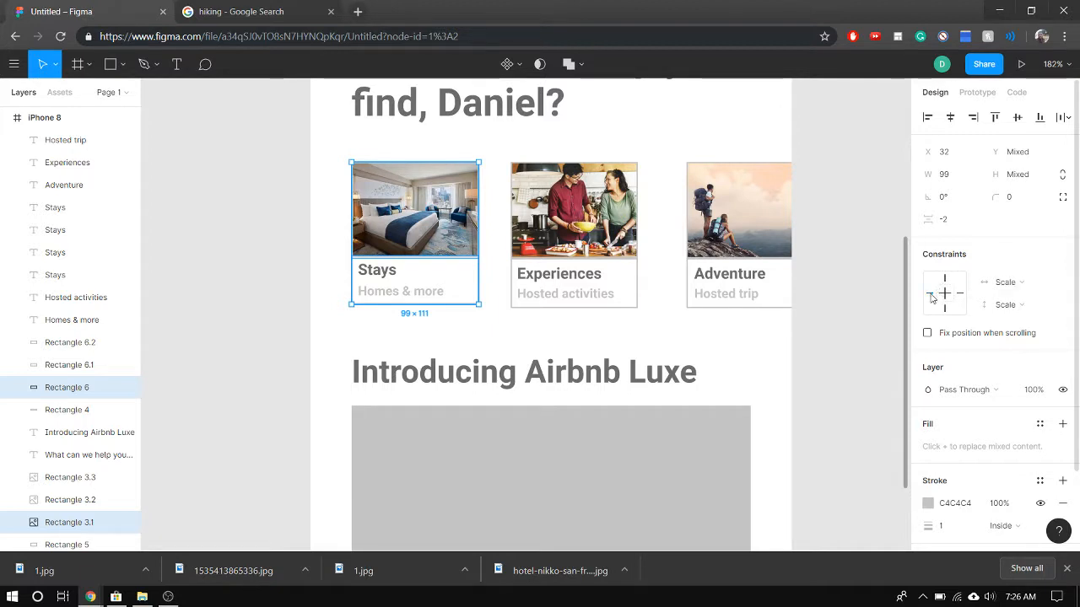
pyautogui.click(1015, 201)
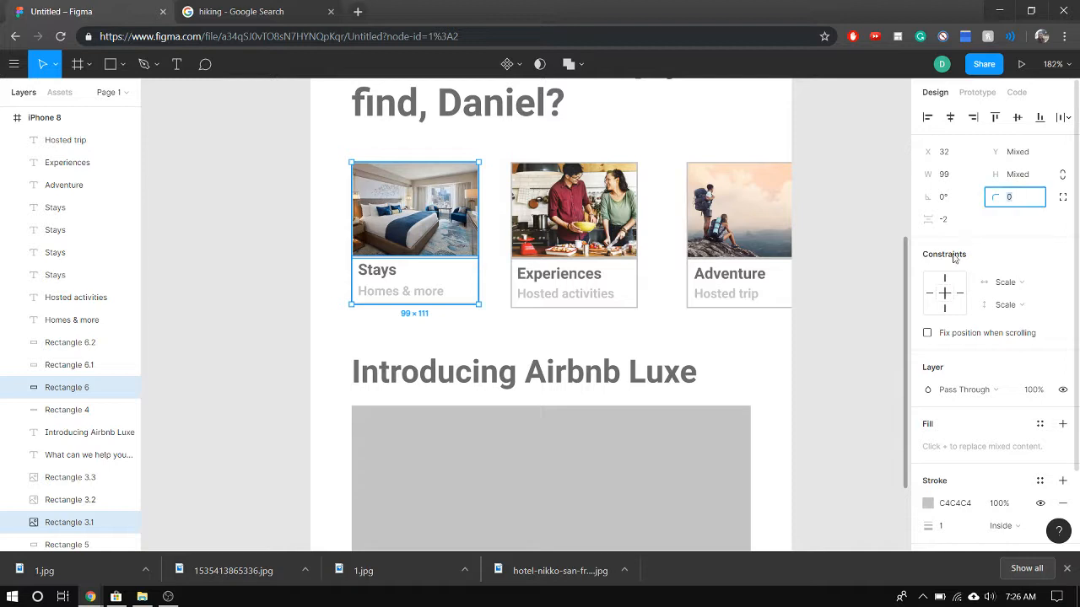
pyautogui.click(932, 294)
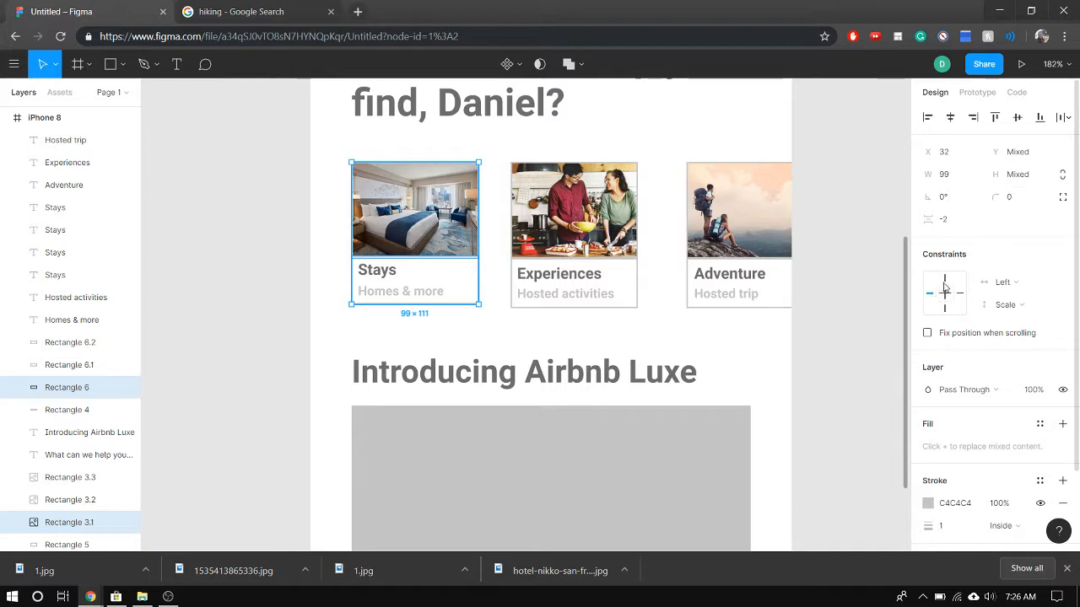
pyautogui.click(945, 279)
pyautogui.click(1015, 200)
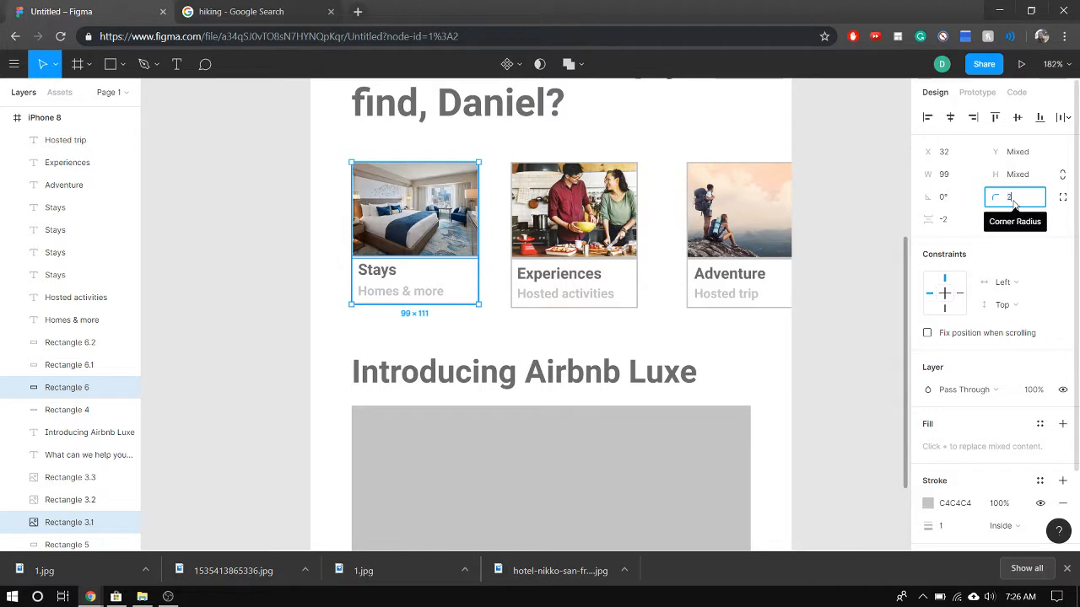
pyautogui.write('5')
pyautogui.press('Return')
pyautogui.click(347, 334)
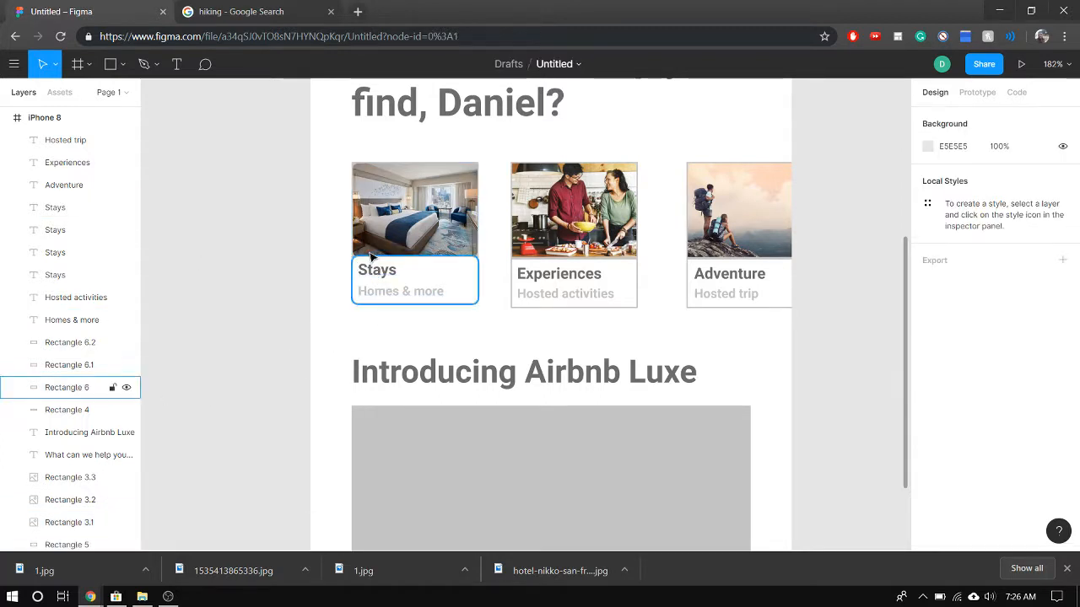
# Check the rounded Stays caption rectangle, undo the corner rounding on the Stays card and deselect it
pyautogui.click(430, 270)
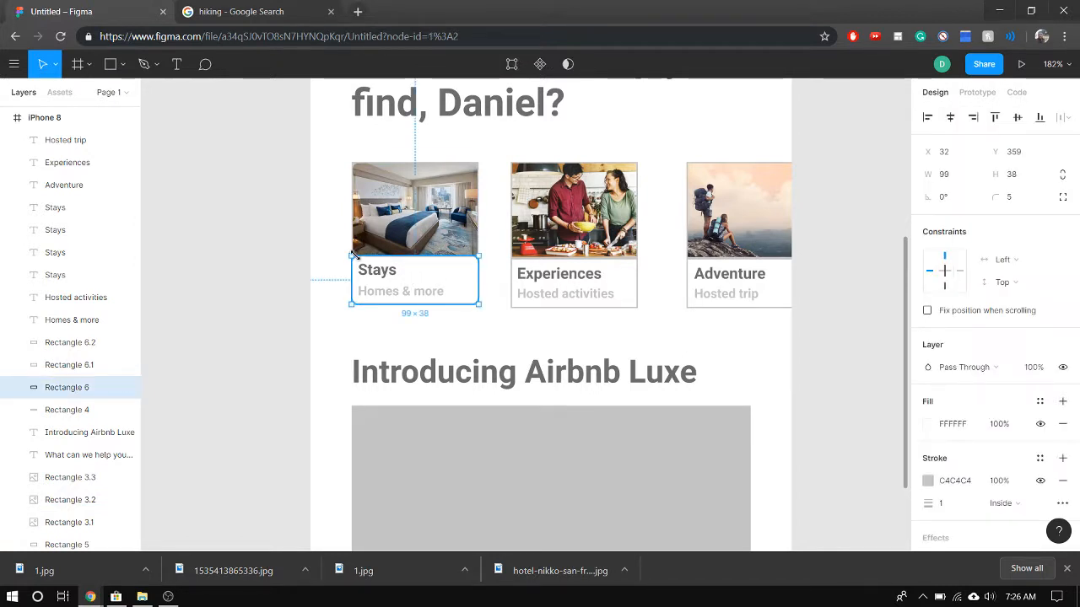
pyautogui.click(470, 336)
pyautogui.hotkey('ctrl', 'z')
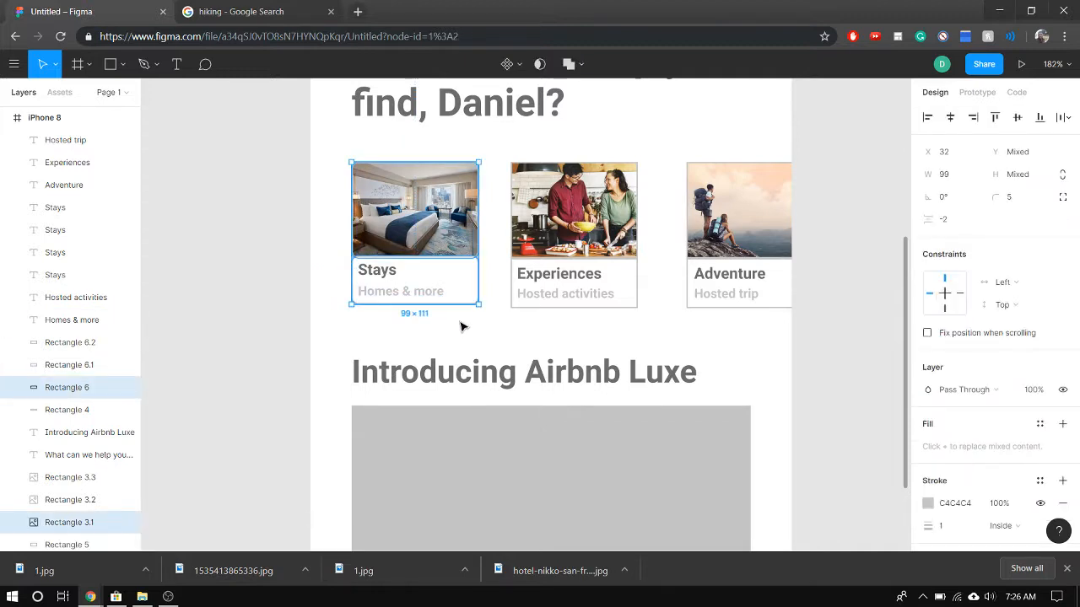
pyautogui.click(498, 285)
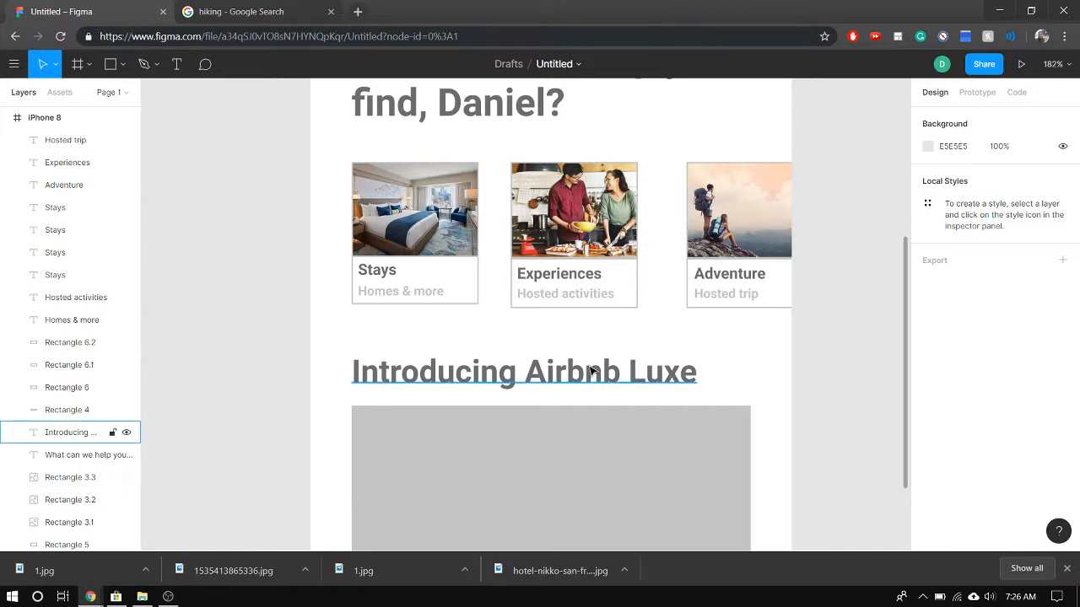
# Select the large grey placeholder beneath "Introducing Airbnb Luxe" and switch to Google Images to search for "mountain"
pyautogui.scroll(-5, 591, 371)
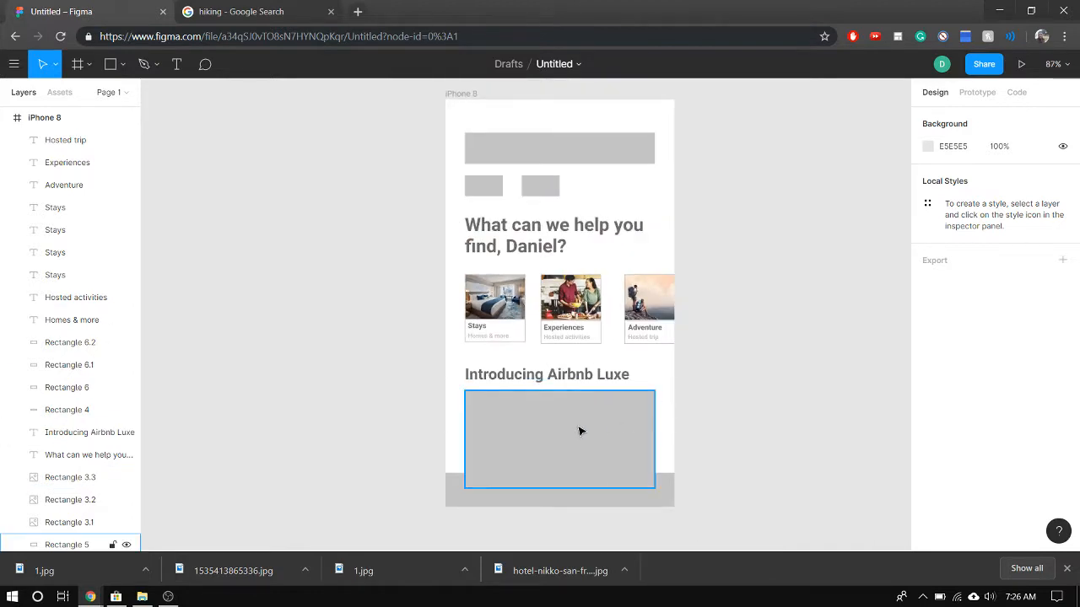
pyautogui.click(578, 432)
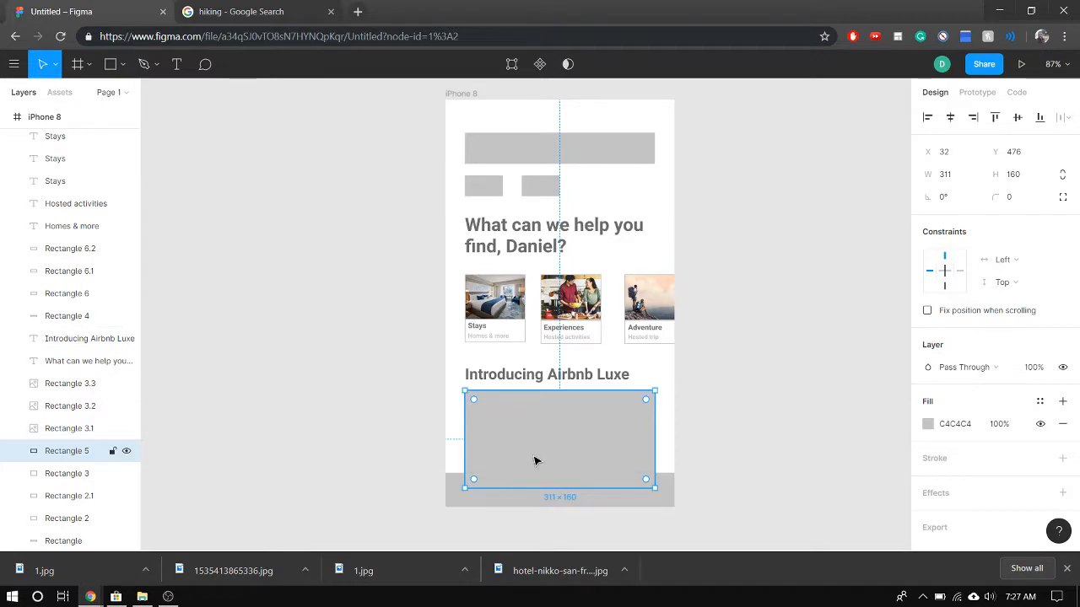
pyautogui.click(216, 11)
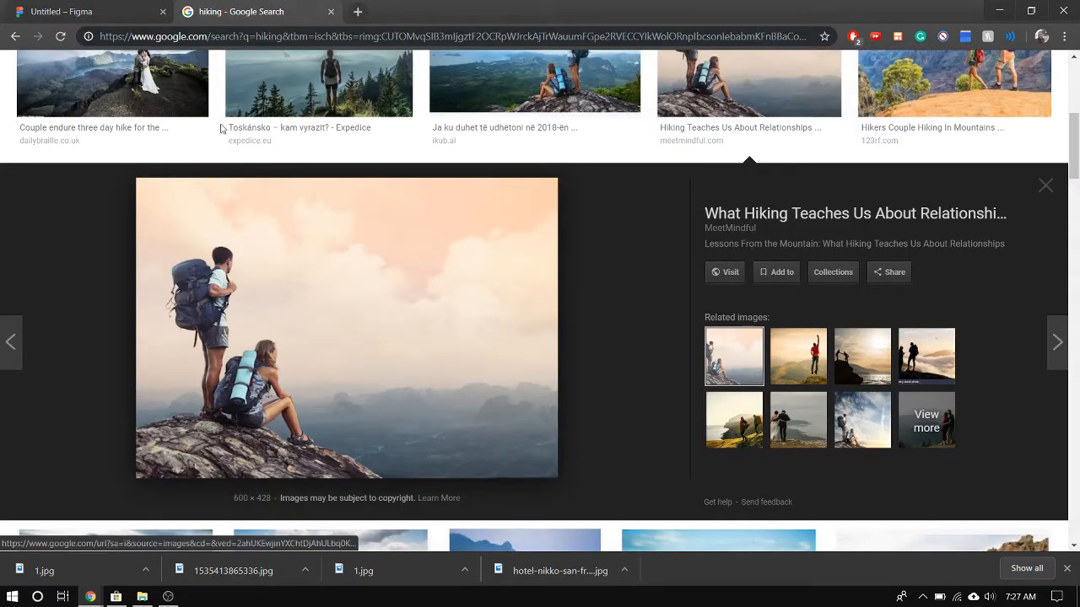
pyautogui.scroll(5, 186, 103)
pyautogui.doubleClick(169, 76)
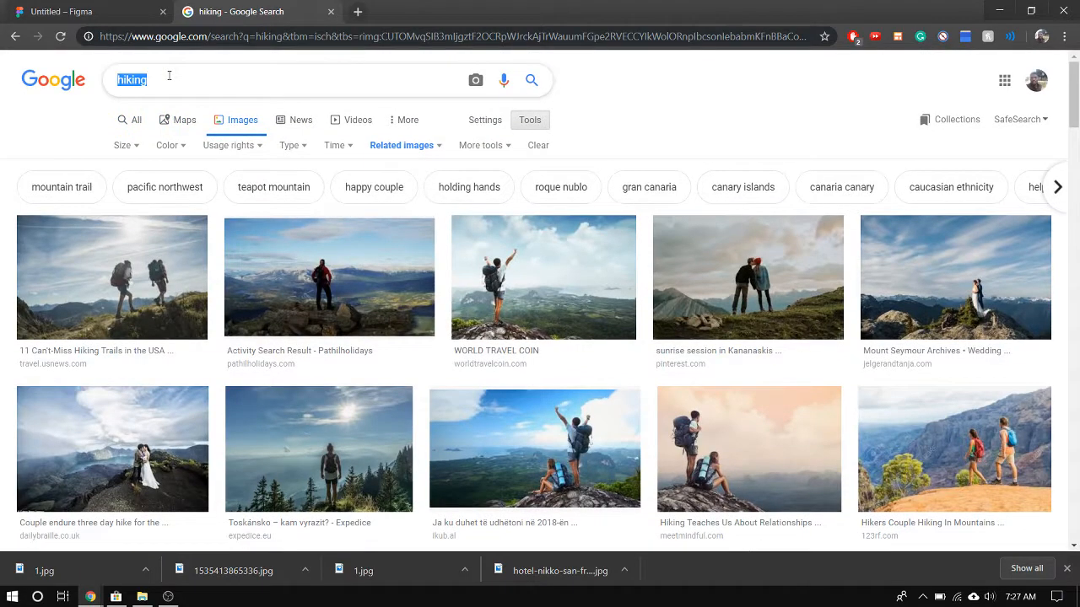
pyautogui.write('mountain')
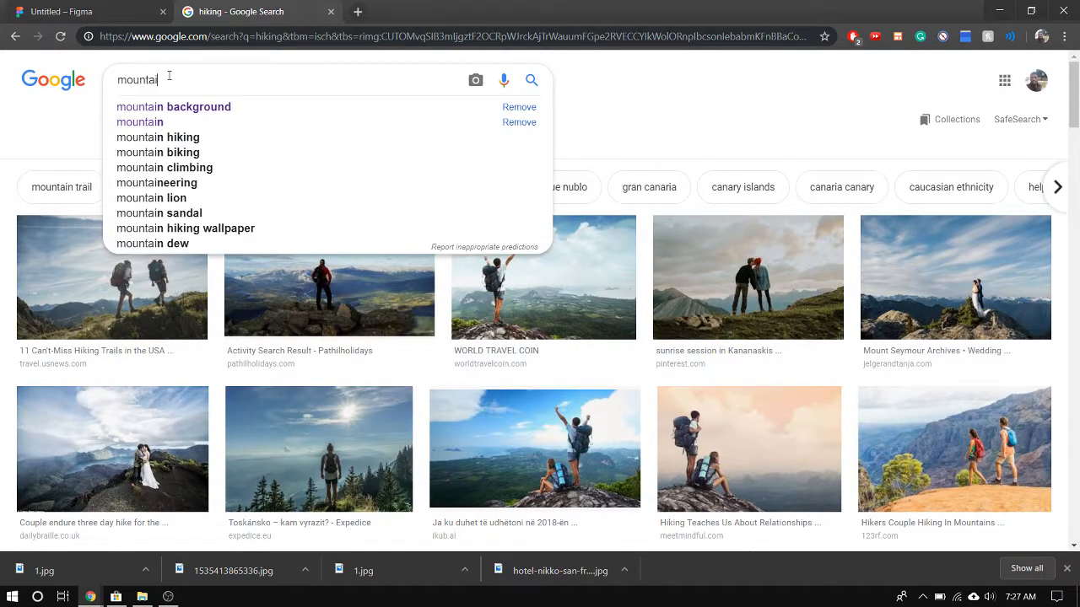
pyautogui.press('Return')
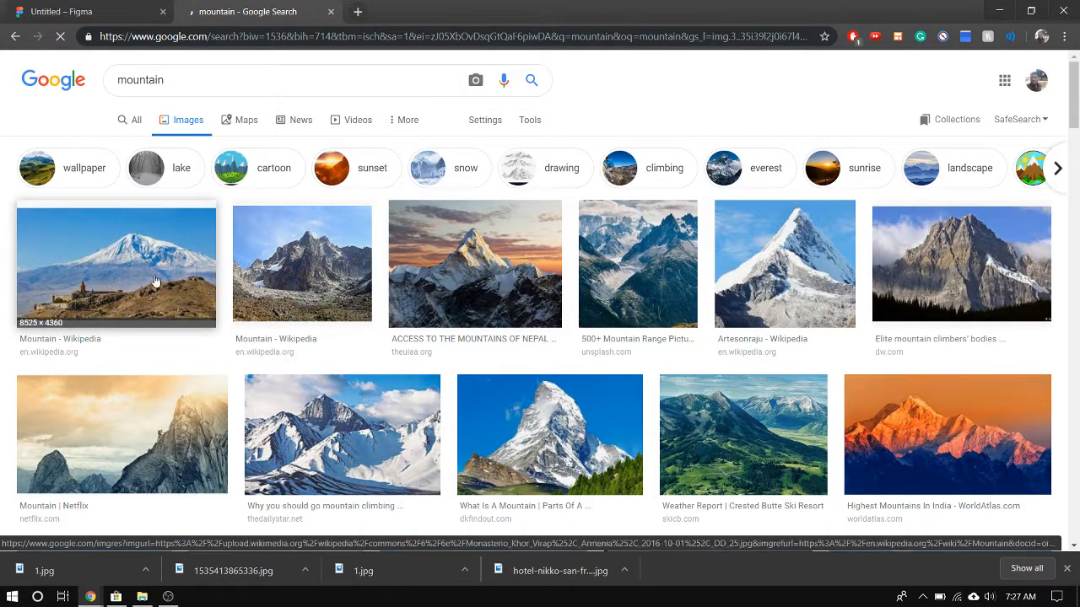
# Compare mountain photo results for the Luxe banner by previewing the Adorama, CNN and Business Insider pictures
pyautogui.click(76, 270)
pyautogui.scroll(-5, 540, 265)
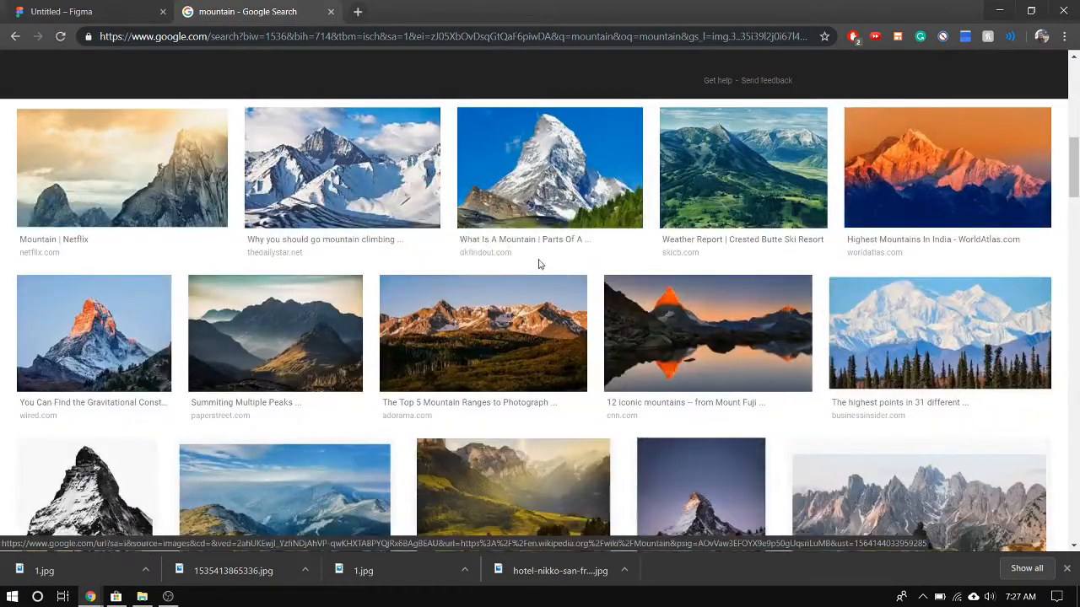
pyautogui.click(470, 336)
pyautogui.rightClick(364, 340)
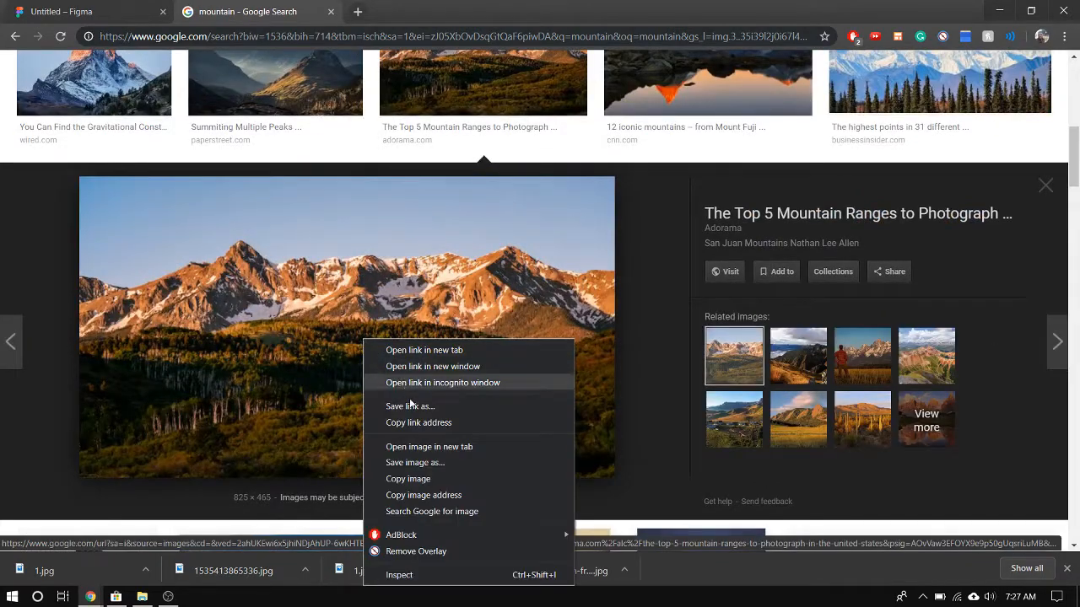
pyautogui.click(679, 71)
pyautogui.scroll(3, 540, 202)
pyautogui.scroll(-3, 527, 223)
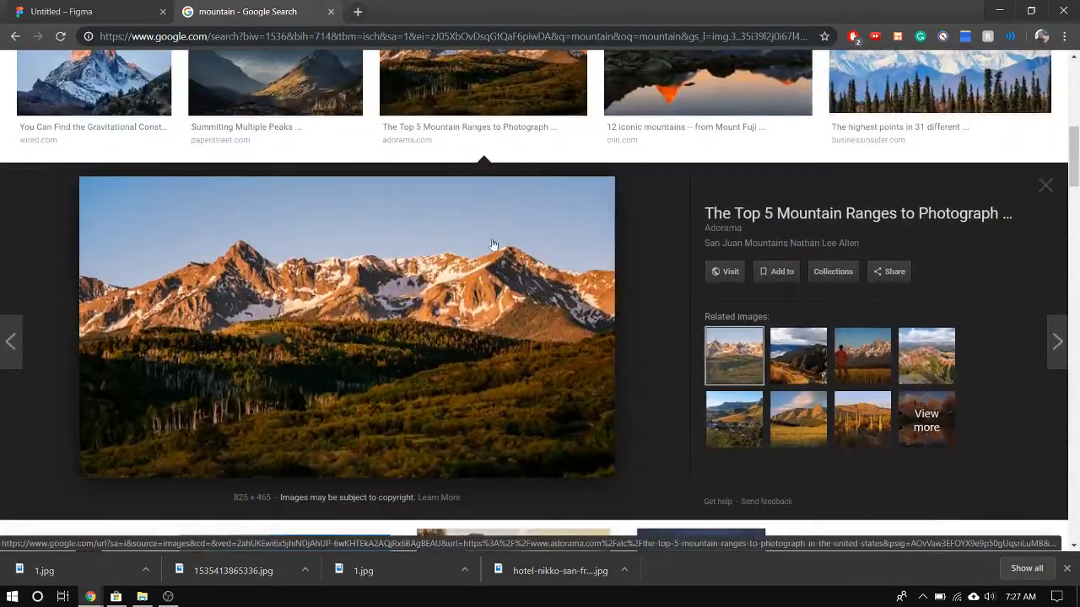
pyautogui.scroll(2, 765, 200)
pyautogui.click(742, 203)
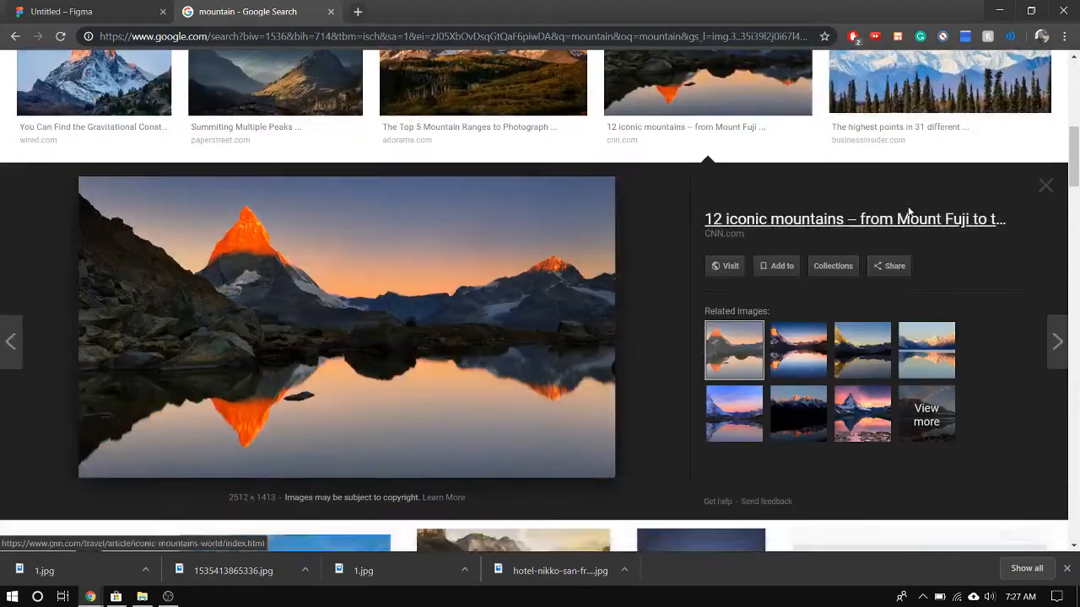
pyautogui.rightClick(506, 309)
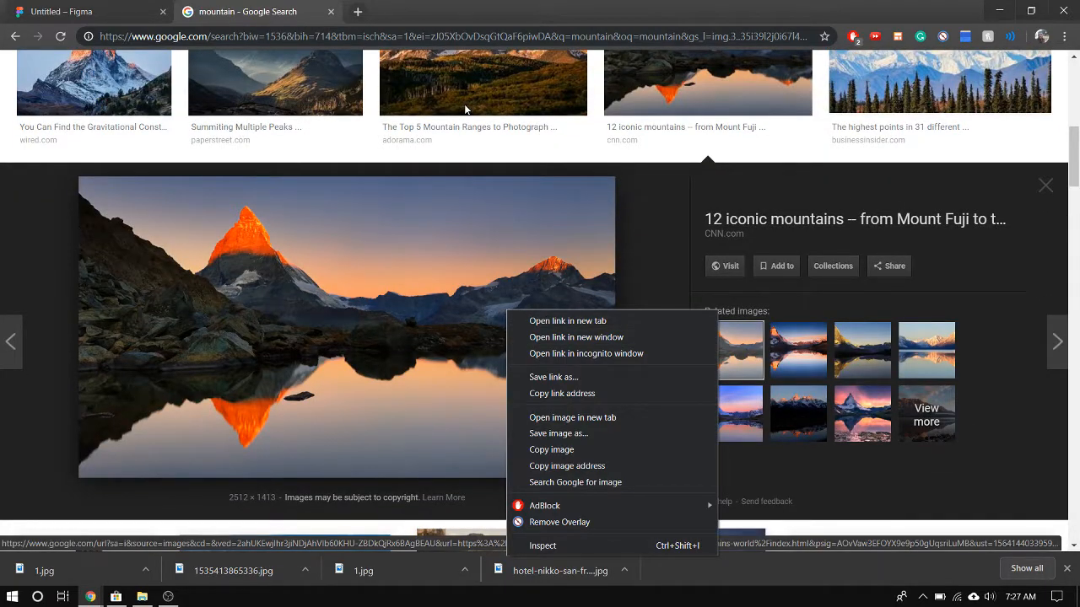
pyautogui.click(1016, 74)
pyautogui.scroll(2, 844, 126)
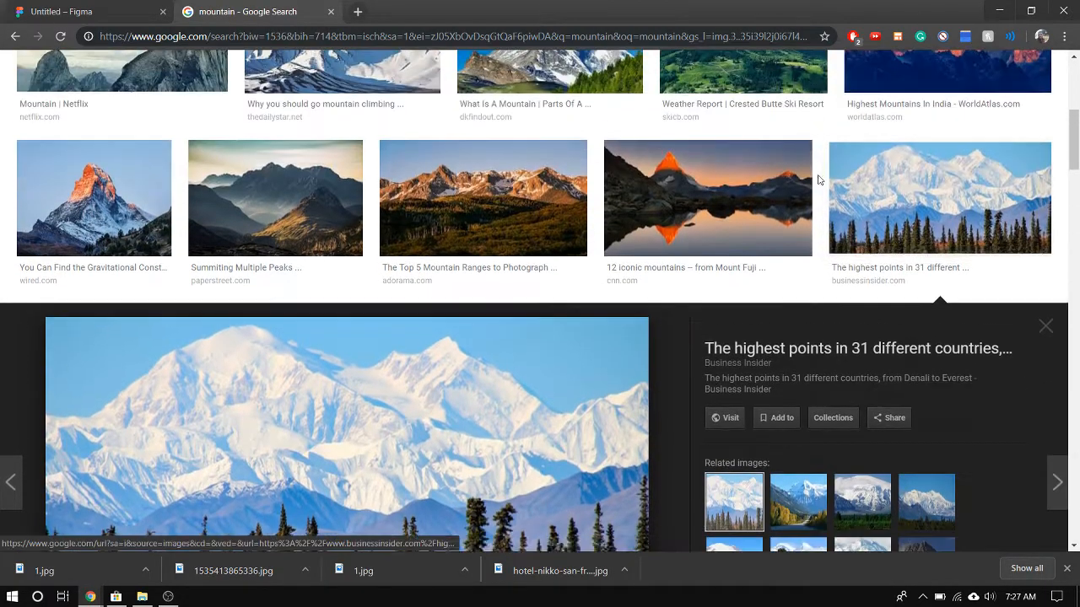
pyautogui.scroll(-3, 675, 84)
pyautogui.scroll(-2, 682, 199)
pyautogui.scroll(4, 668, 188)
# Save the "12 iconic mountains" photo from cnn.com to the computer and return to the Figma design
pyautogui.click(668, 188)
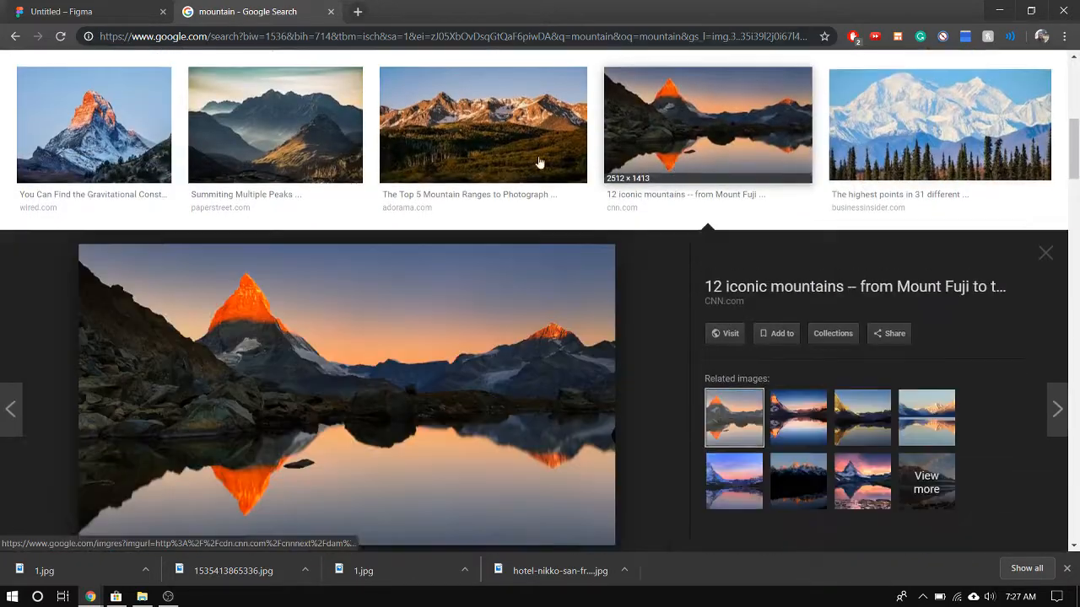
pyautogui.scroll(-1, 523, 143)
pyautogui.rightClick(412, 339)
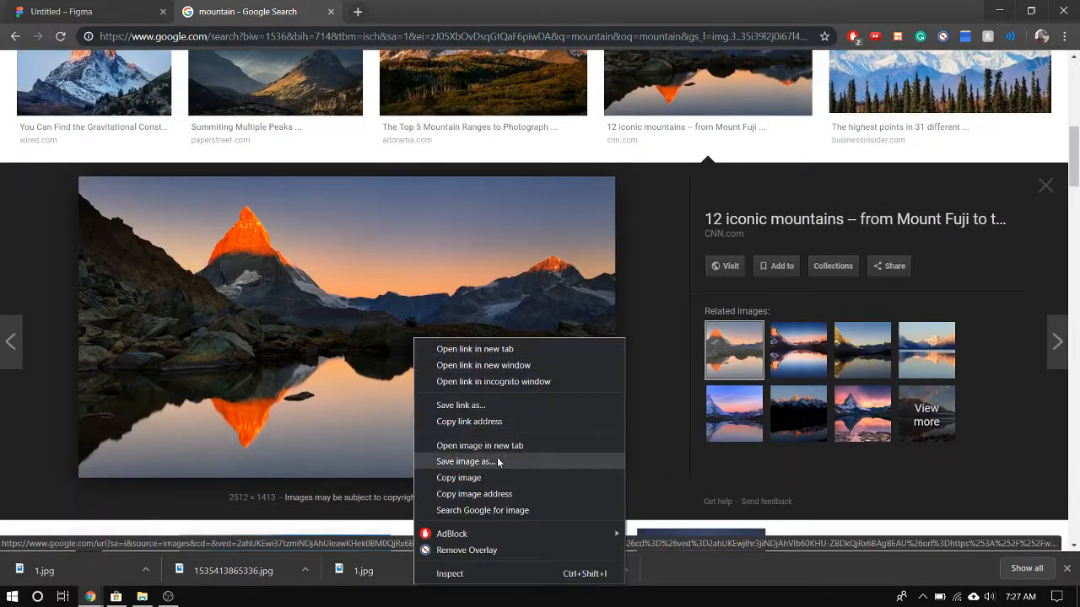
pyautogui.click(497, 458)
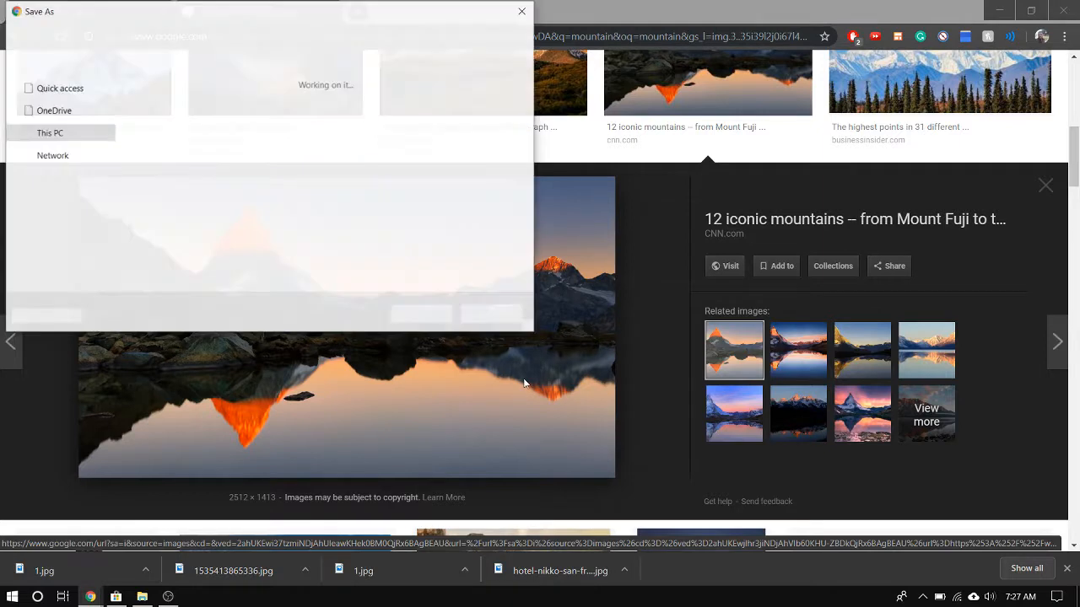
pyautogui.click(411, 322)
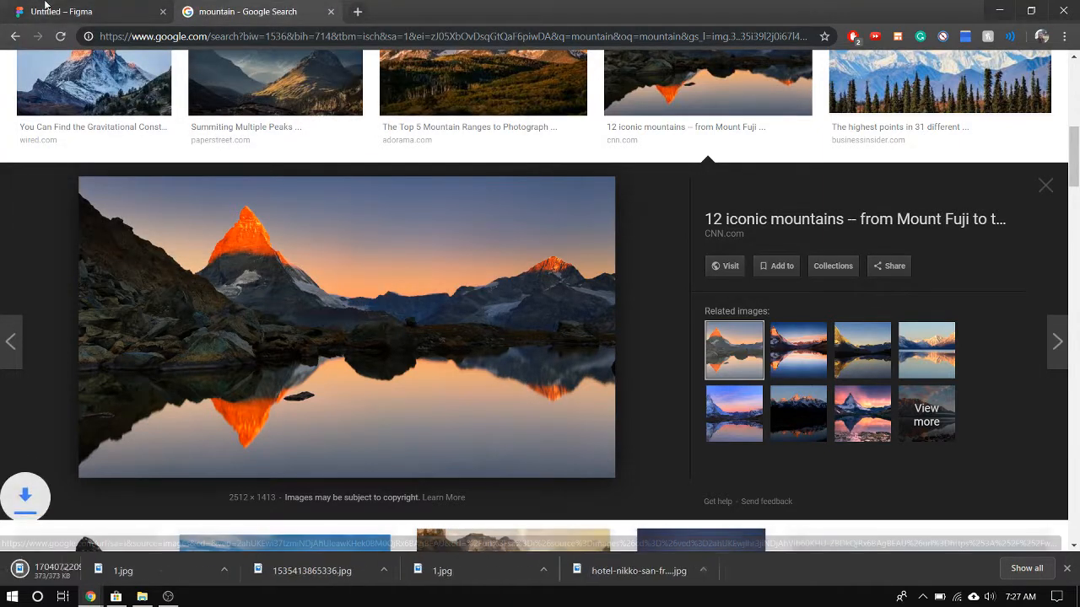
pyautogui.click(62, 10)
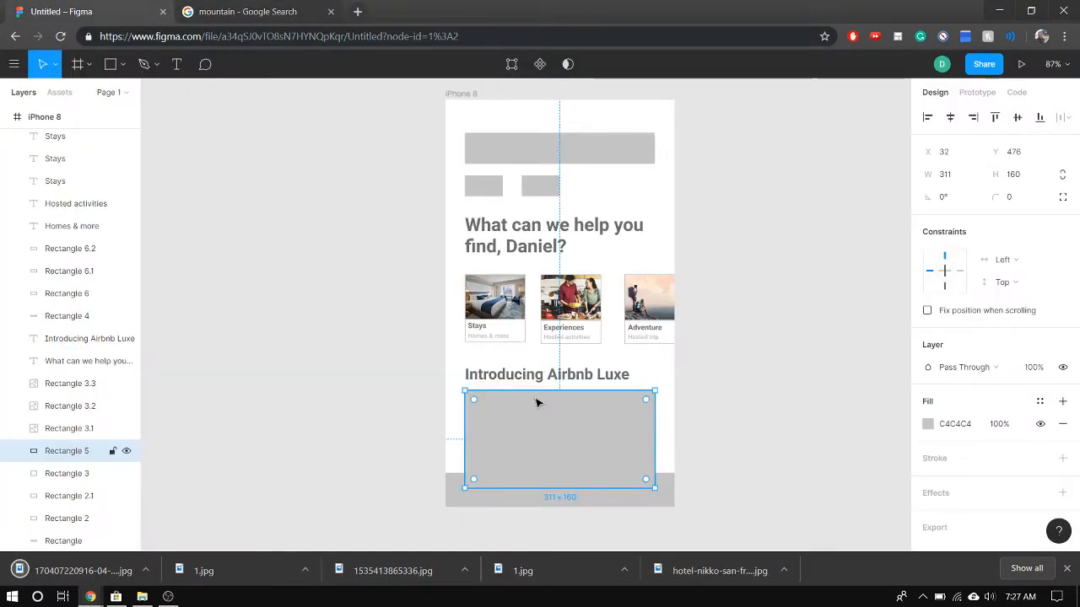
pyautogui.hotkey('ctrl', 'shift', 'k')
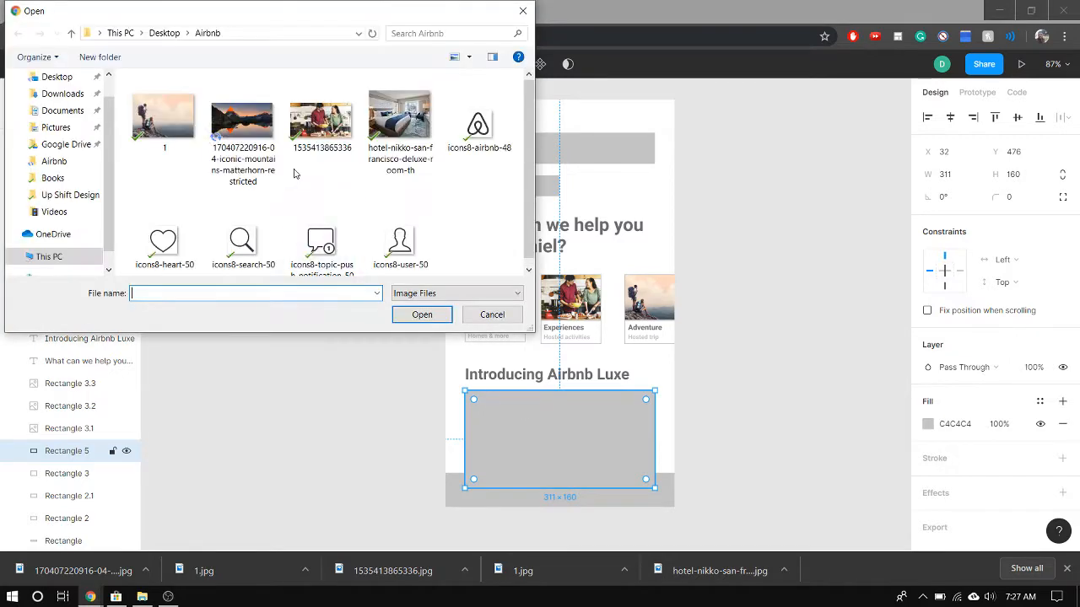
pyautogui.doubleClick(245, 116)
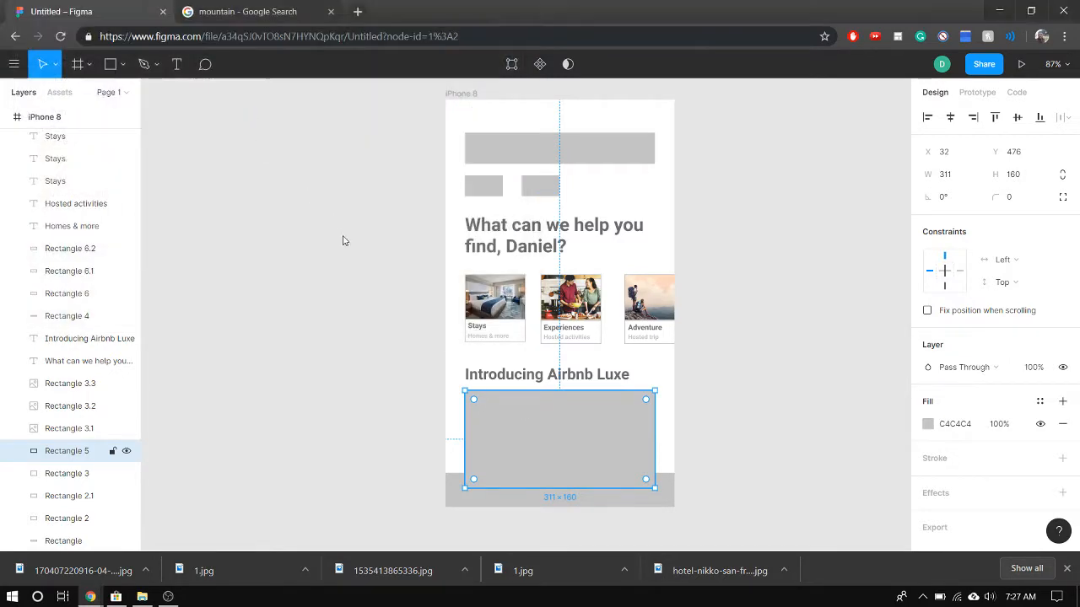
pyautogui.click(508, 417)
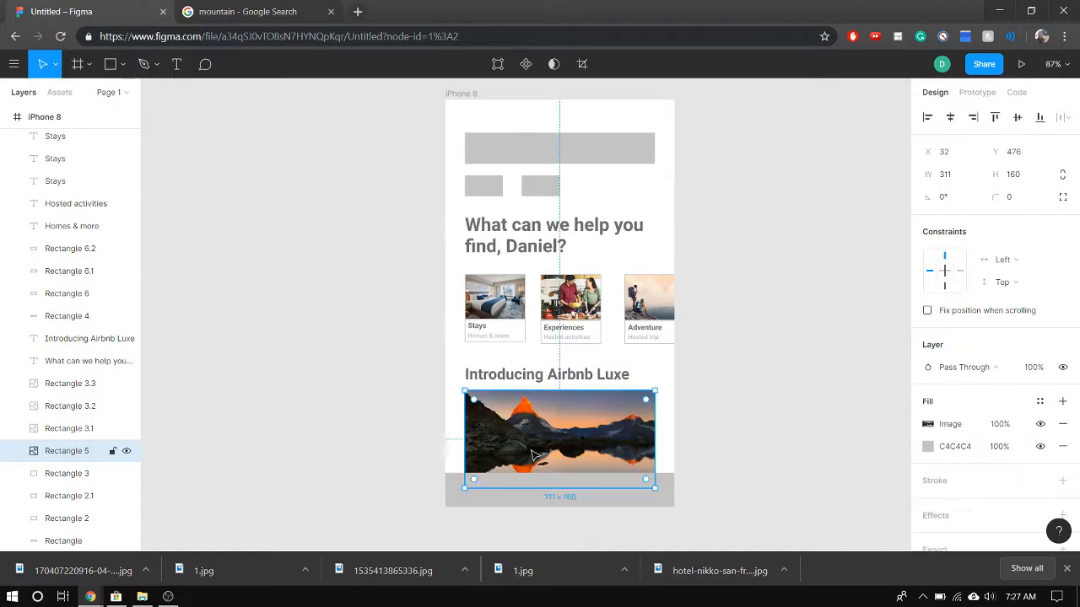
pyautogui.click(366, 521)
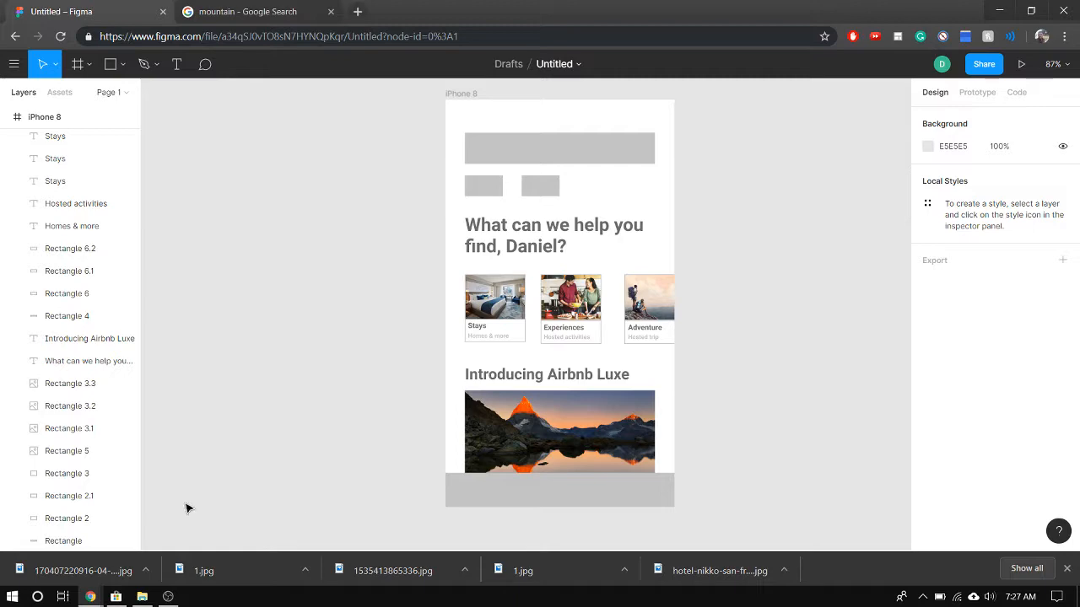
# Change the fill of the grey bar along the bottom of the iPhone 8 frame to white and deselect it
pyautogui.scroll(5, 717, 354)
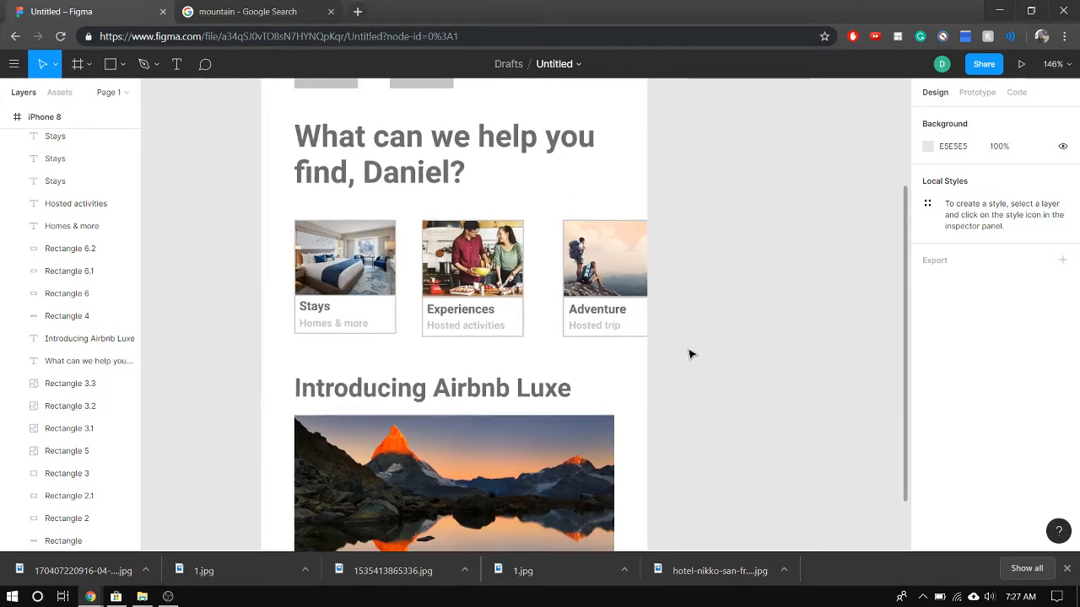
pyautogui.scroll(-1, 689, 354)
pyautogui.scroll(-3, 687, 352)
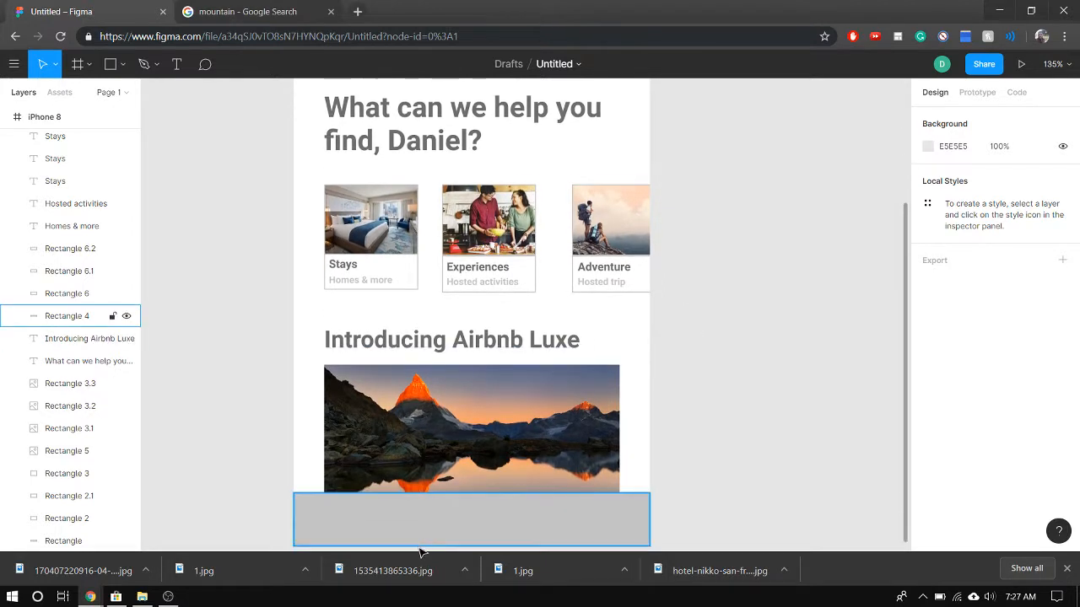
pyautogui.scroll(-1, 421, 548)
pyautogui.click(369, 475)
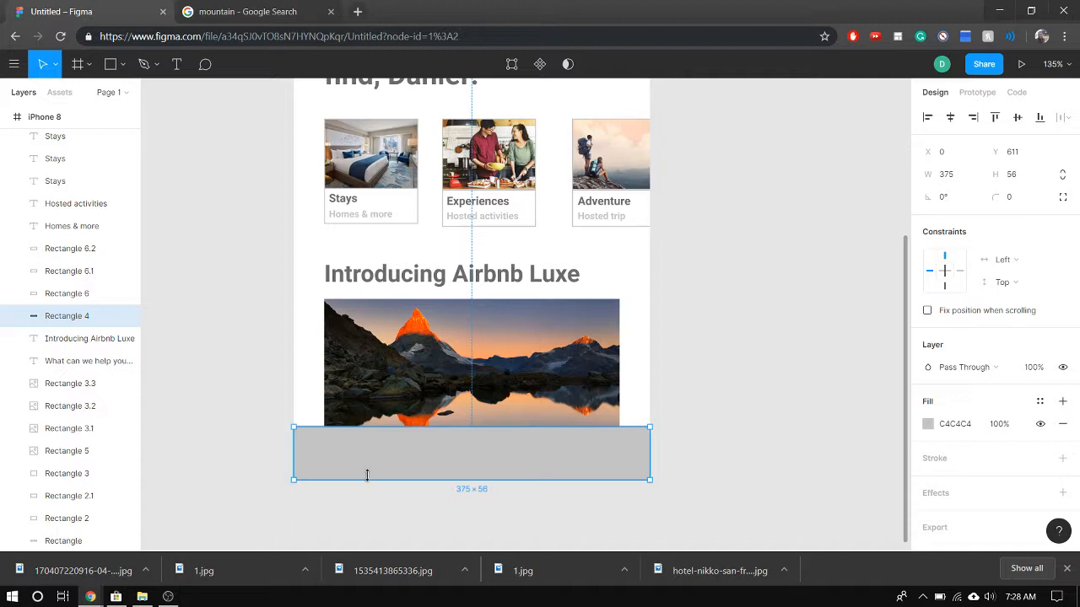
pyautogui.scroll(5, 684, 141)
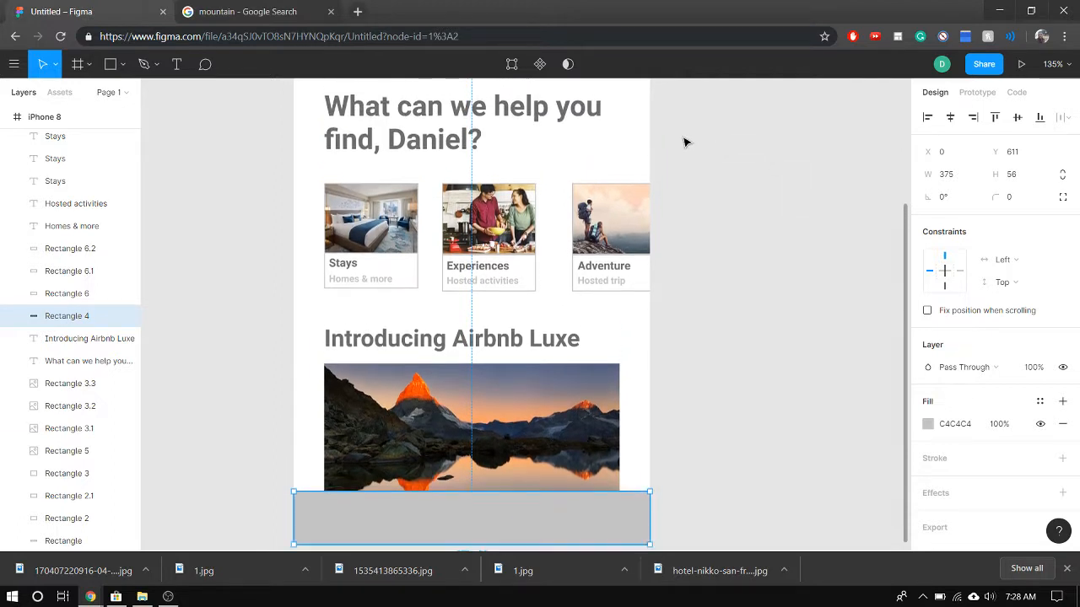
pyautogui.scroll(10, 683, 141)
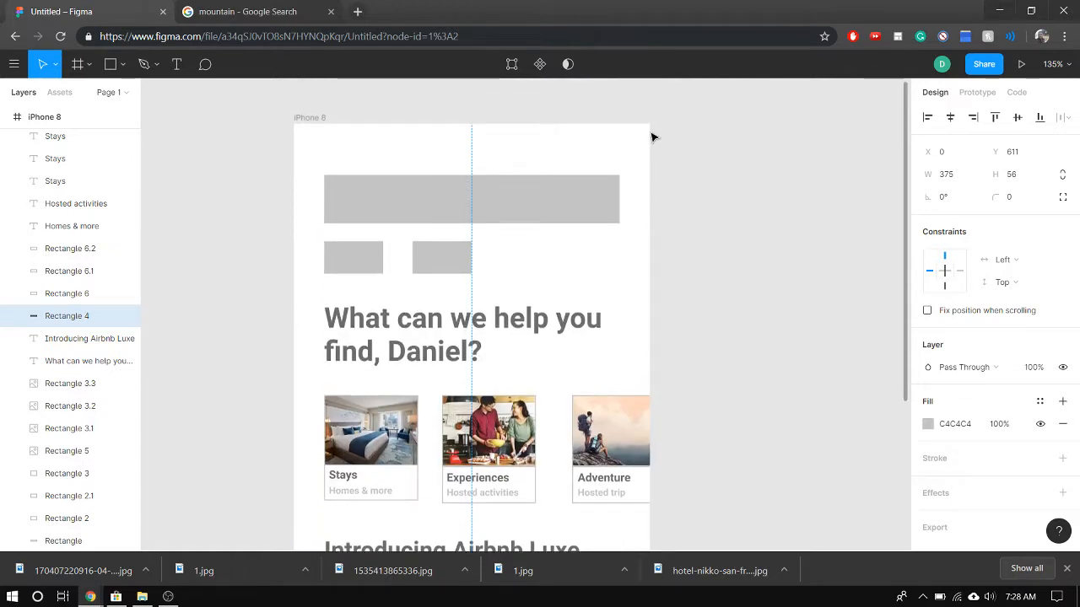
pyautogui.scroll(-2, 652, 137)
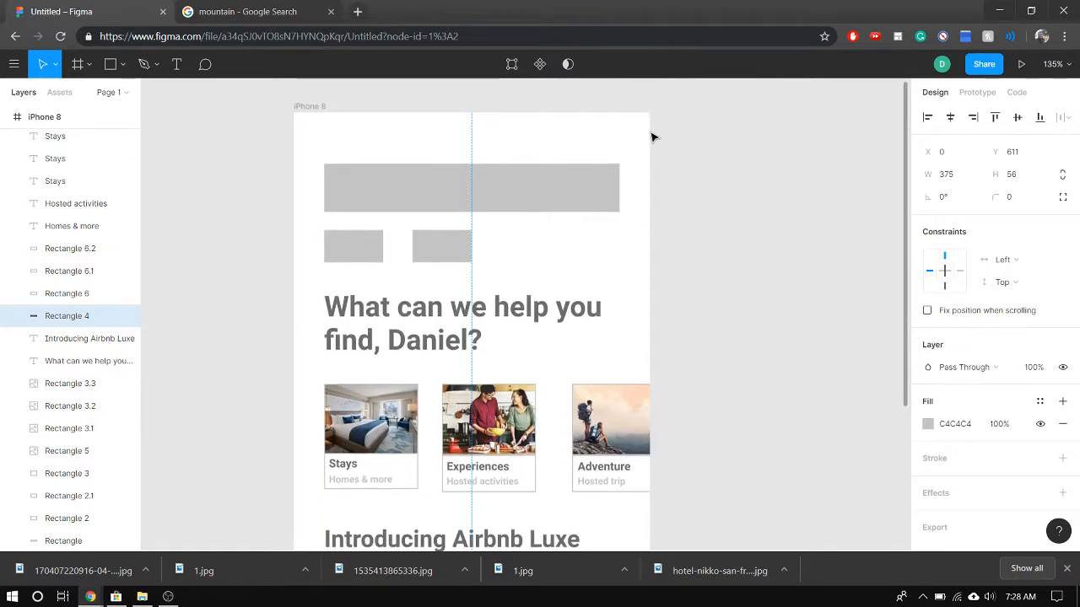
pyautogui.scroll(-2, 653, 137)
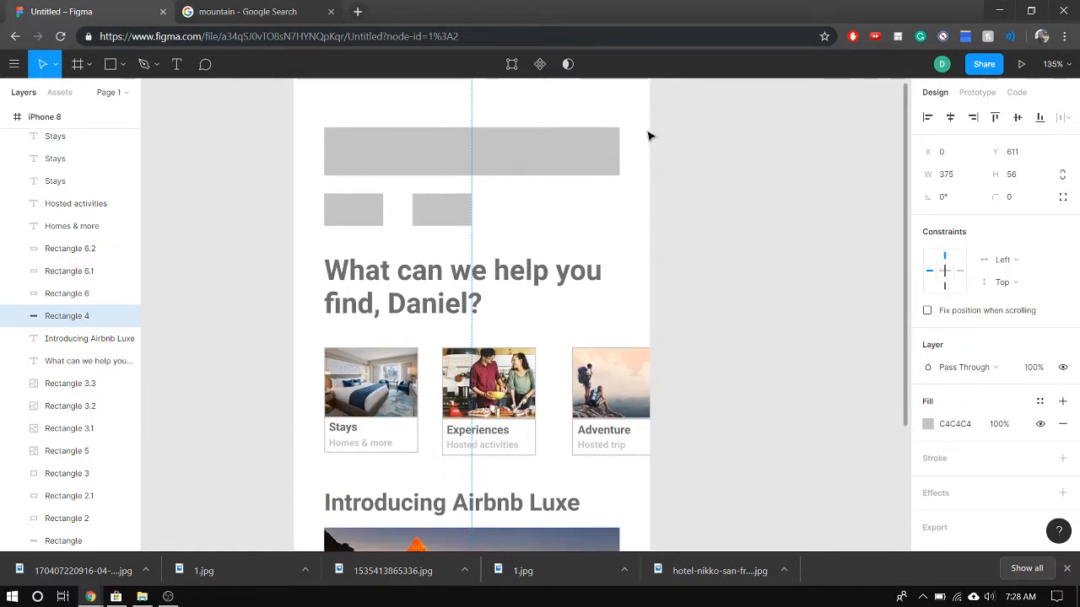
pyautogui.scroll(-10, 579, 212)
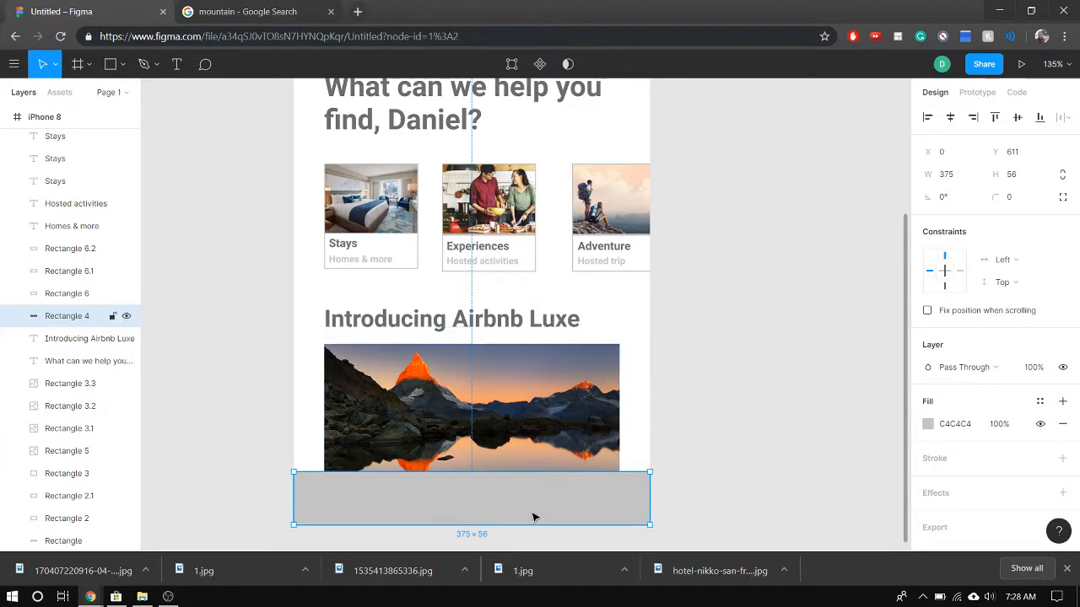
pyautogui.click(933, 430)
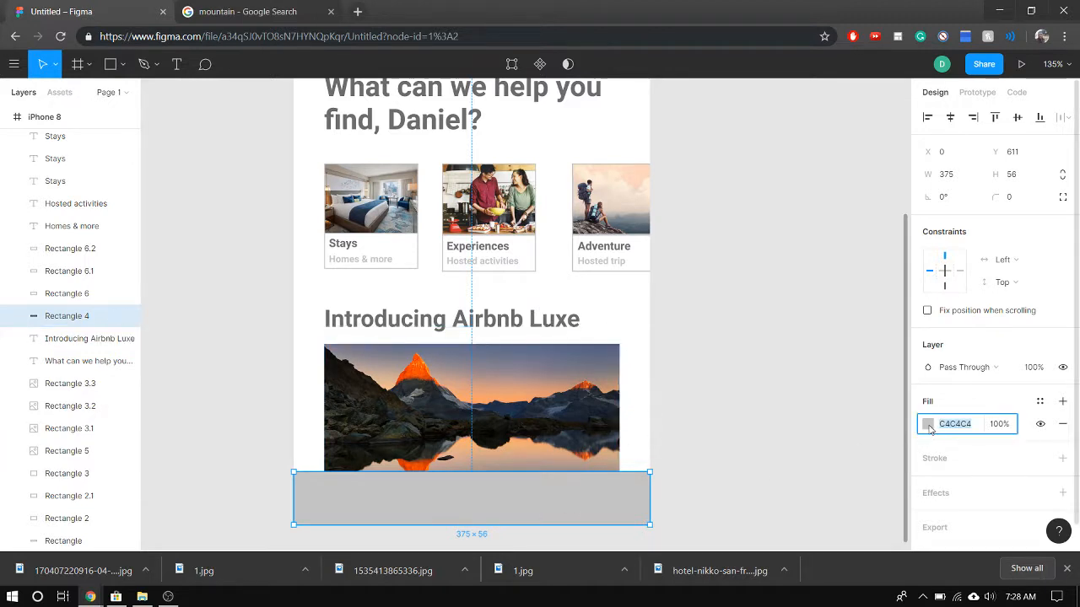
pyautogui.click(927, 424)
pyautogui.click(794, 483)
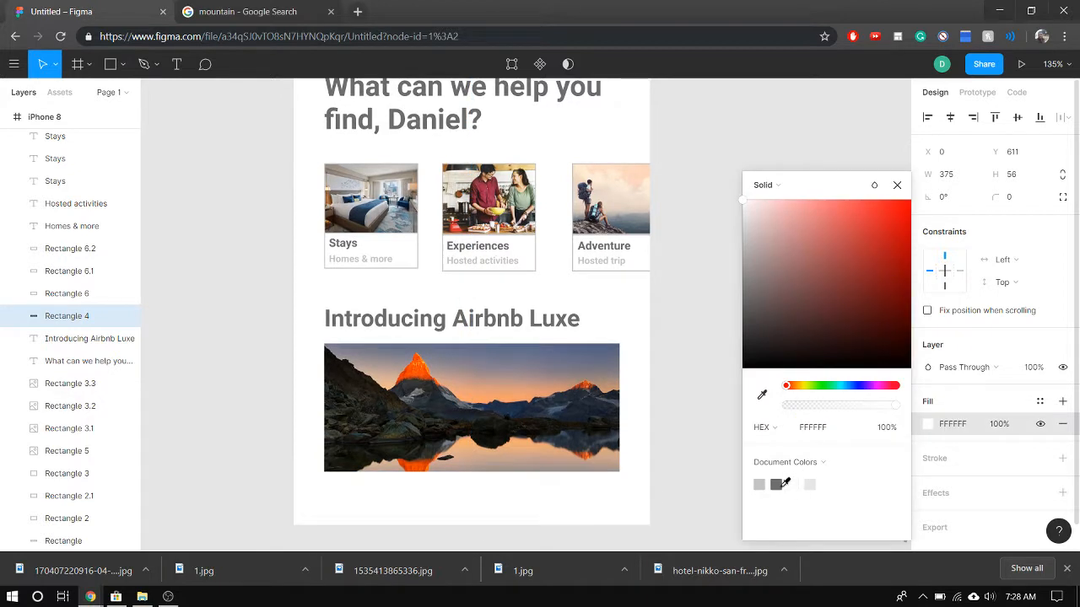
pyautogui.click(706, 428)
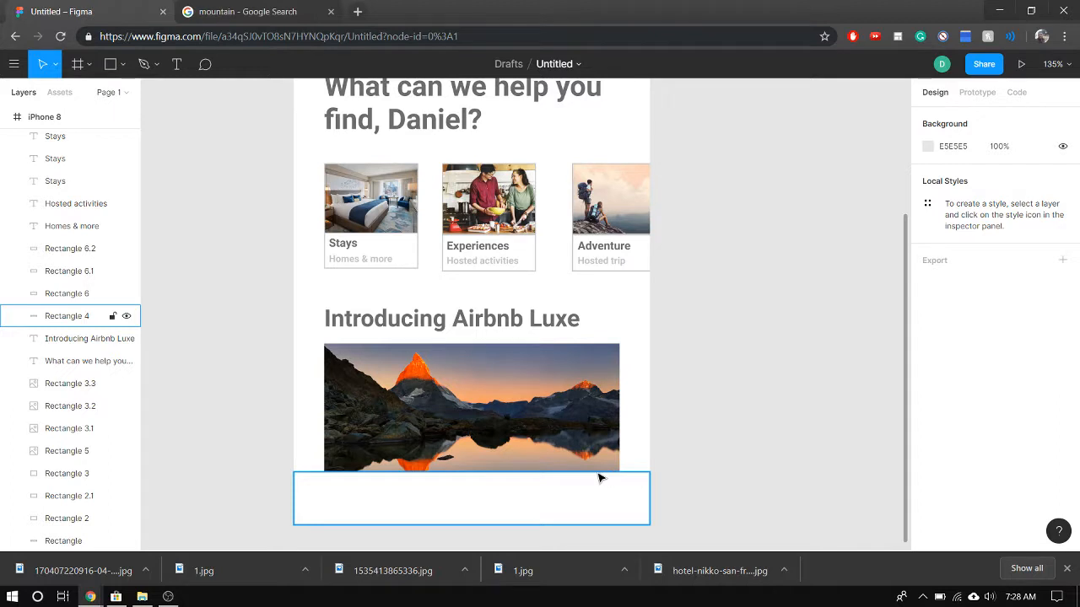
# Give the mountain photo beneath "Introducing Airbnb Luxe" a corner radius of 5 and deselect it
pyautogui.click(532, 395)
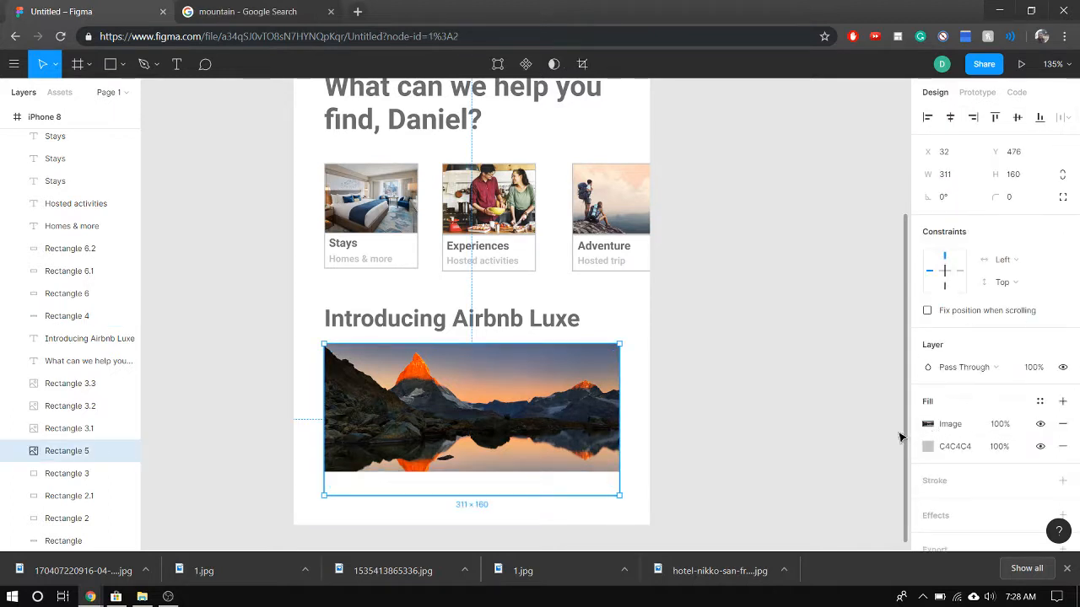
pyautogui.click(1011, 208)
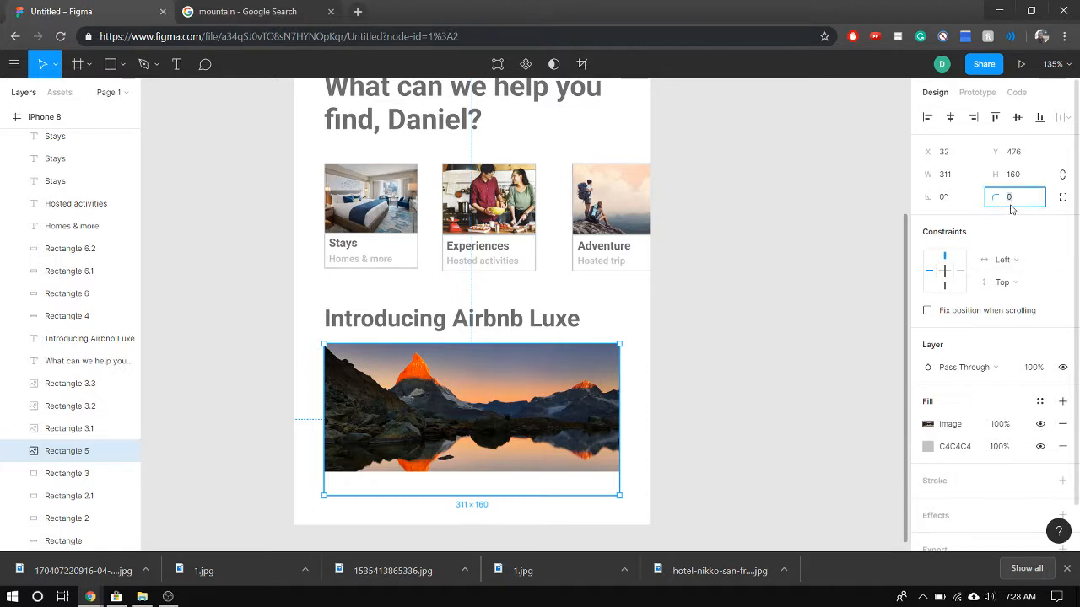
pyautogui.write('5')
pyautogui.press('Return')
pyautogui.click(697, 543)
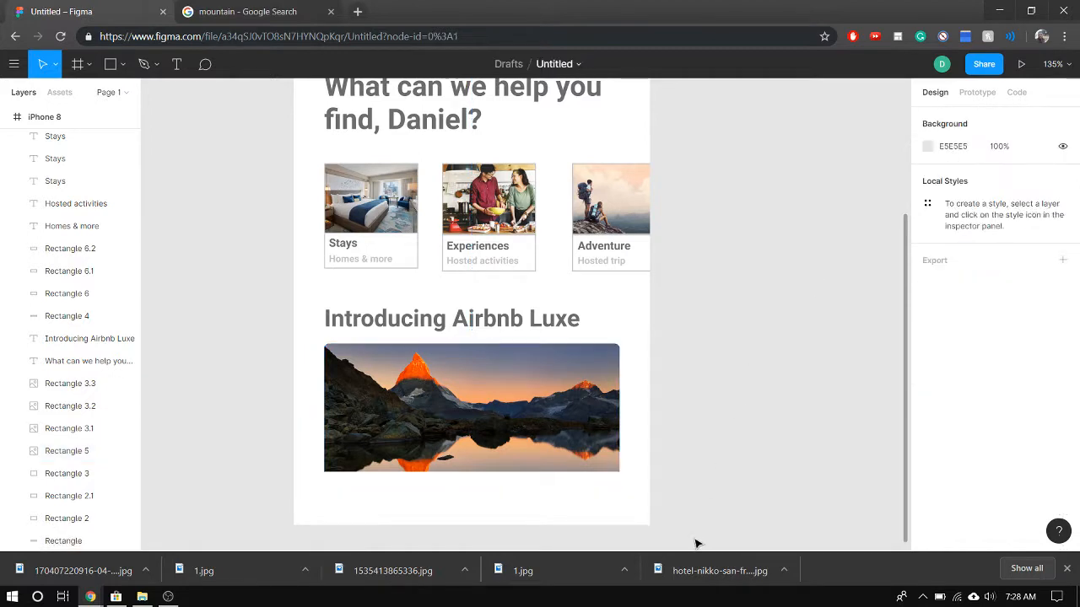
# Try a corner radius of 5 on the Stays photo and shift its caption rectangle up to Y 355
pyautogui.click(372, 210)
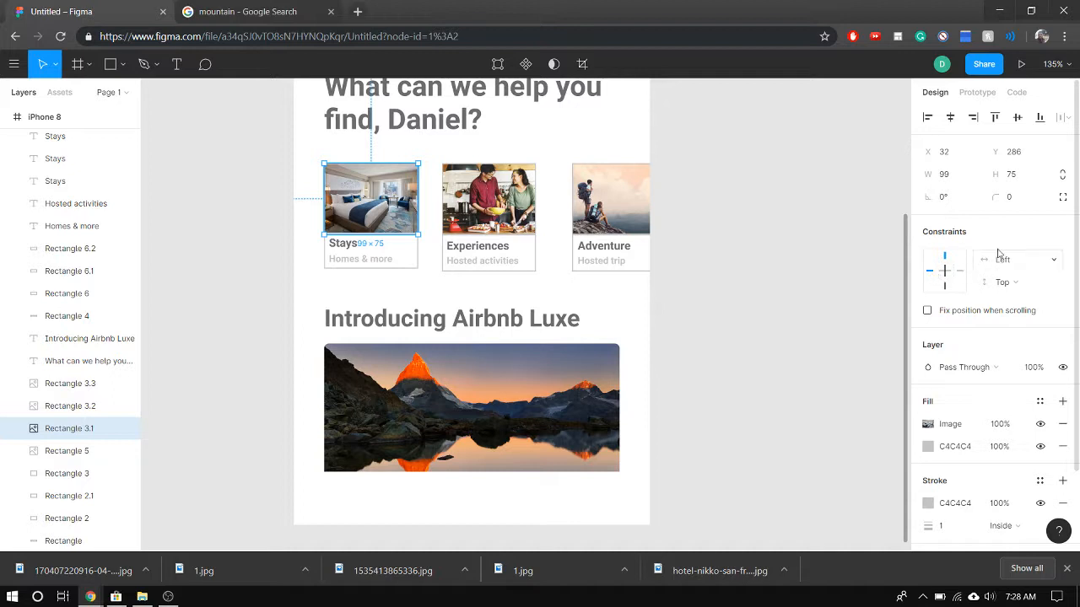
pyautogui.click(1012, 200)
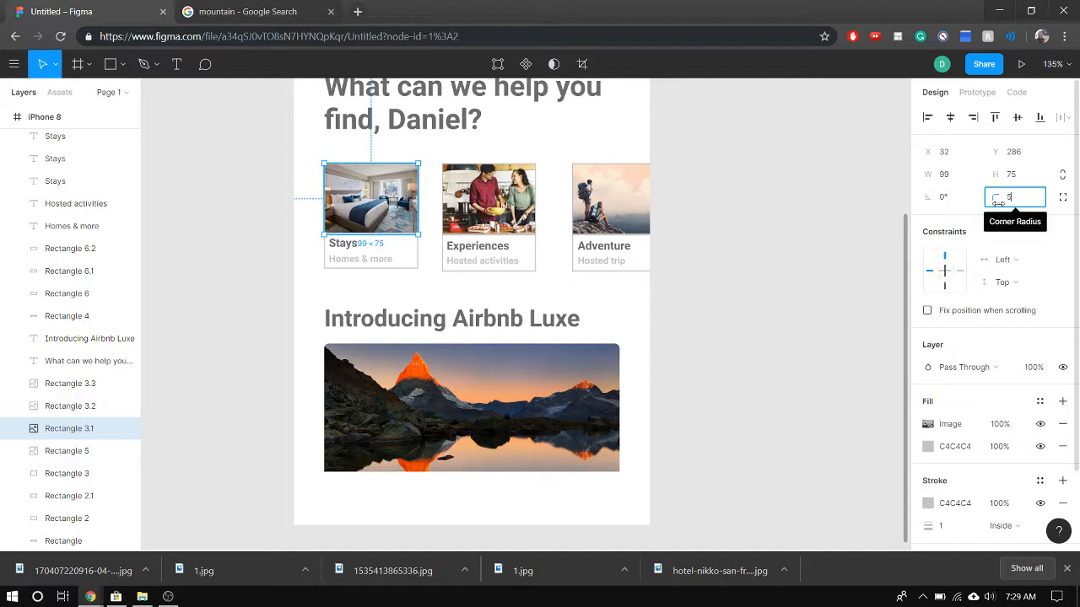
pyautogui.write('5')
pyautogui.click(738, 384)
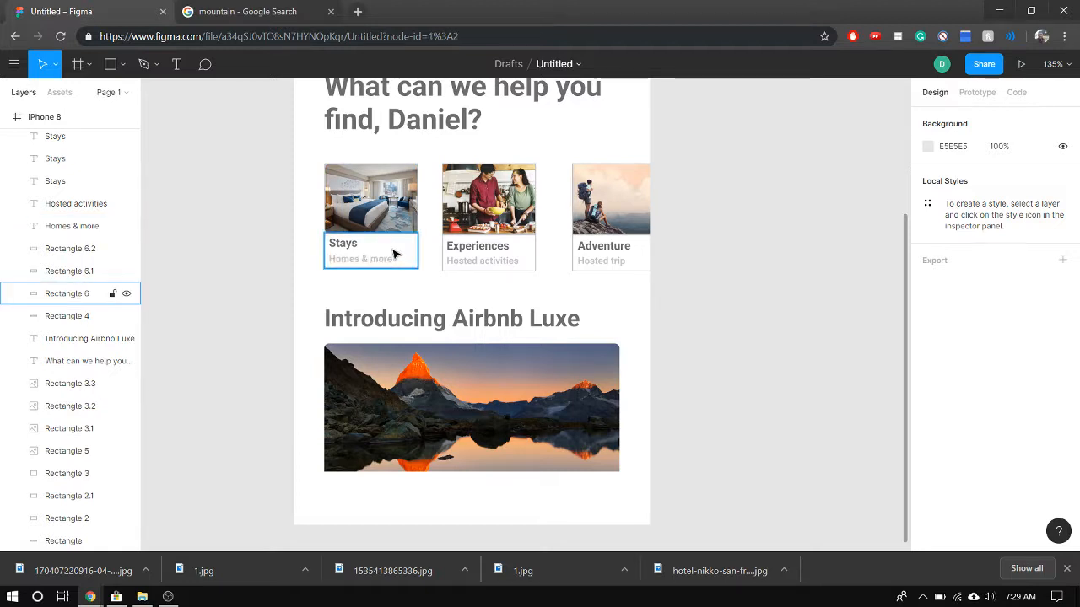
pyautogui.click(394, 253)
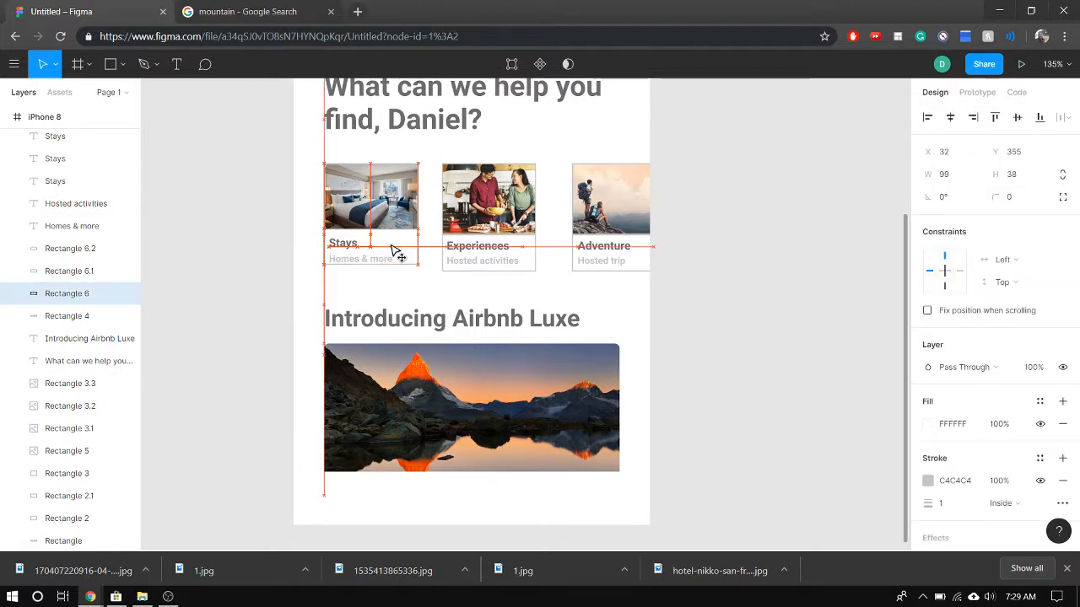
pyautogui.click(426, 291)
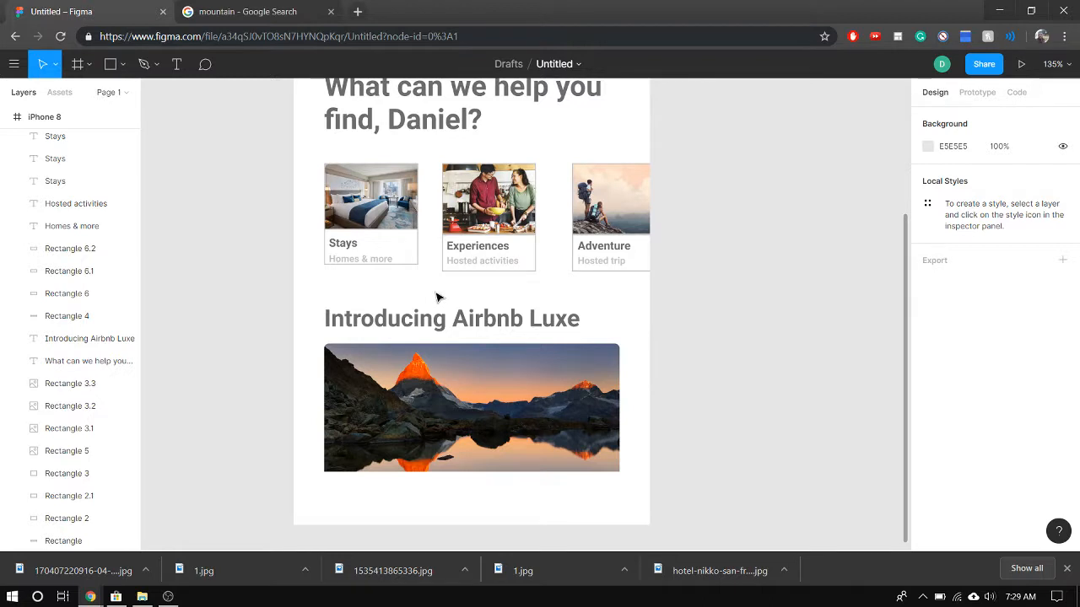
# Undo the Stays caption move and the Stays photo's corner rounding, leaving nothing selected
pyautogui.hotkey('ctrl', 'z')
pyautogui.hotkey('ctrl', 'z')
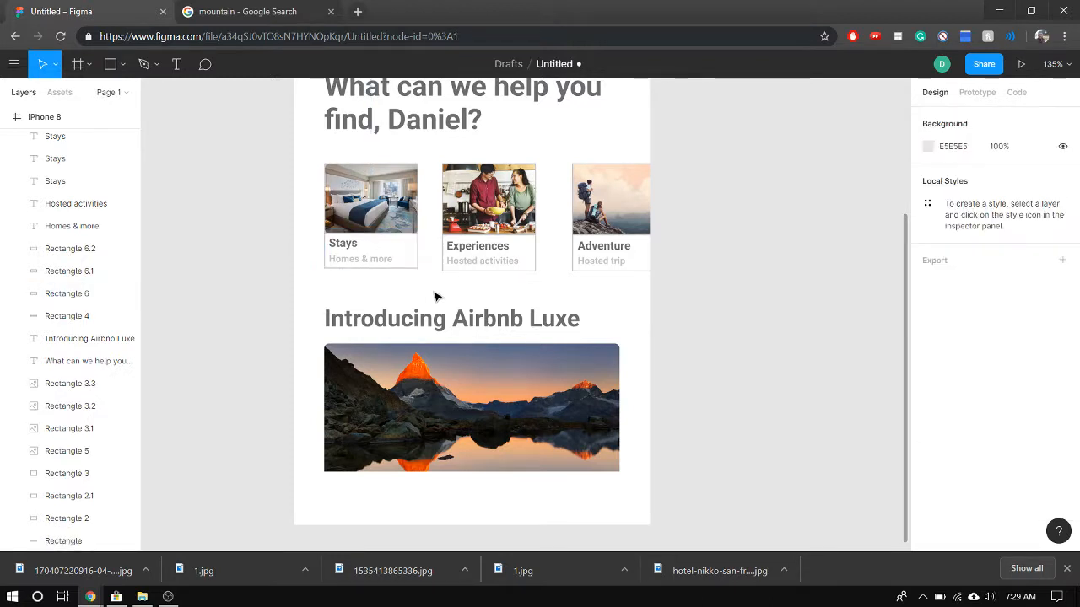
pyautogui.hotkey('ctrl', 'z')
pyautogui.hotkey('ctrl', 'z')
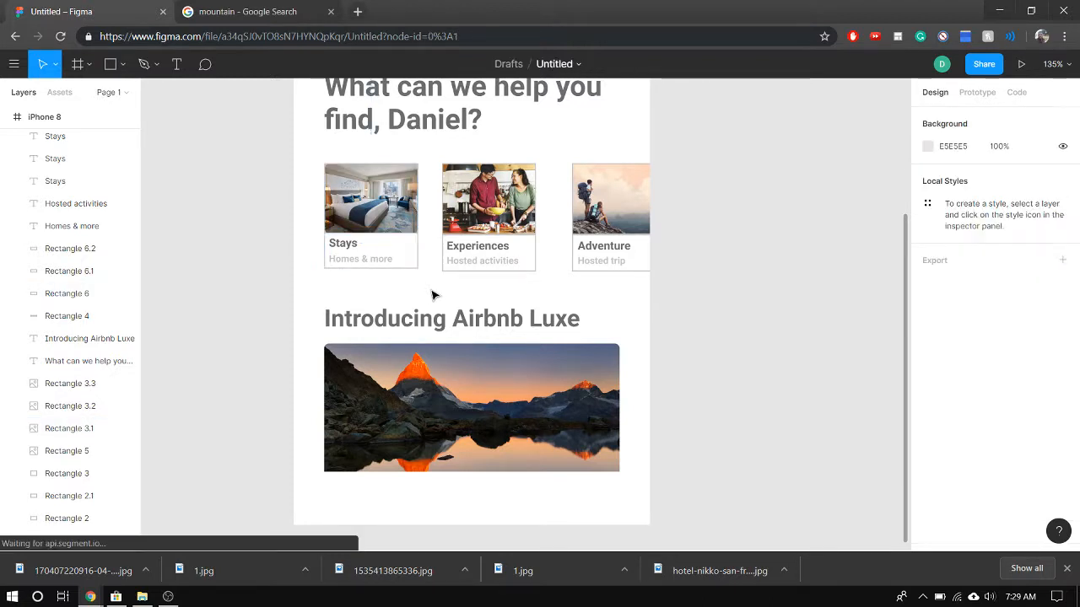
pyautogui.hotkey('ctrl', 'z')
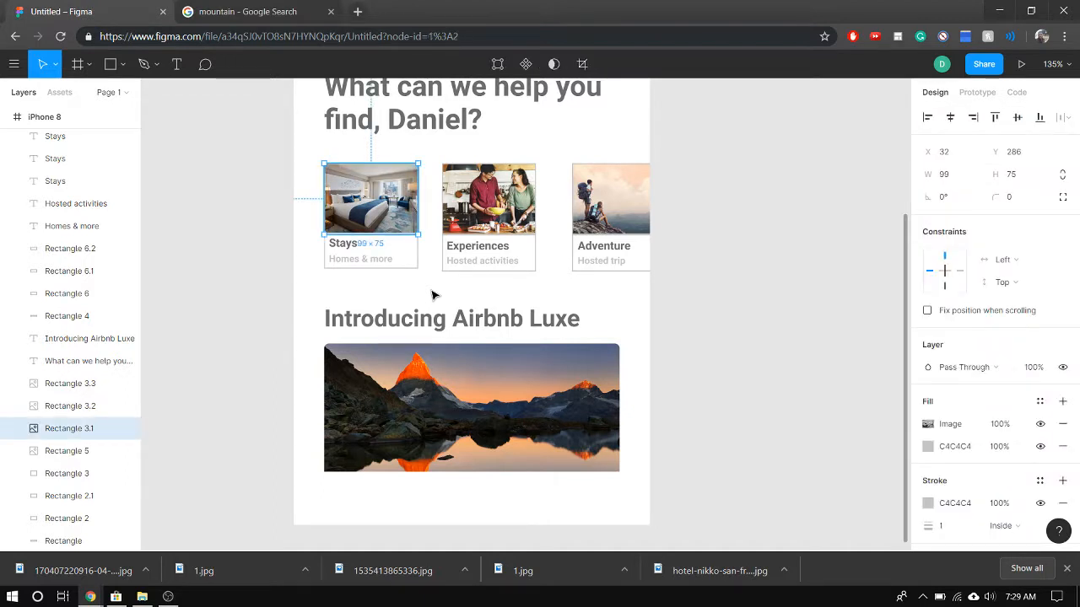
pyautogui.click(430, 279)
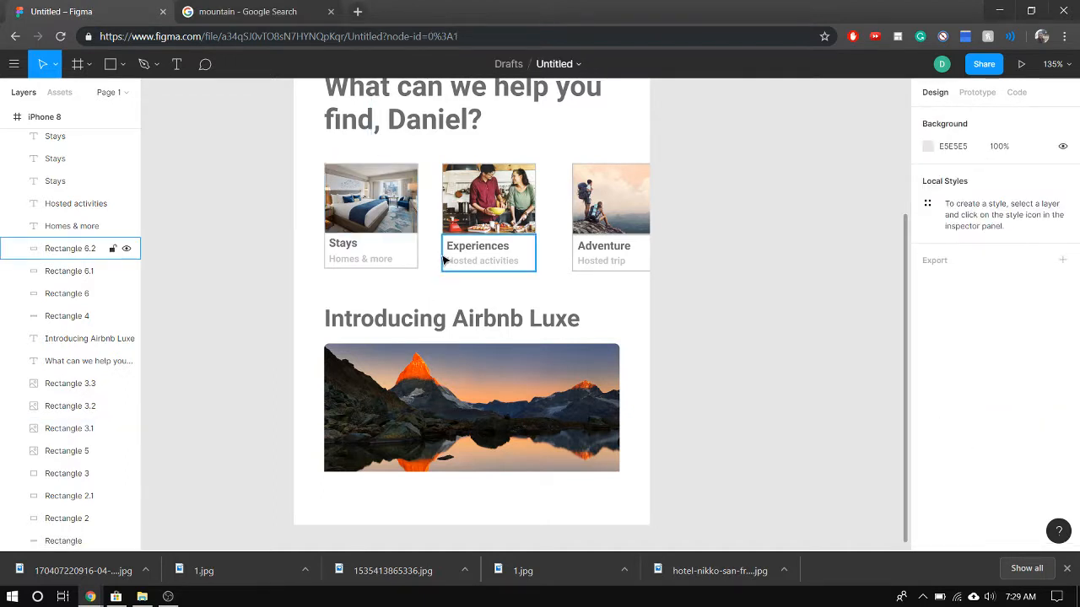
# Select the white bottom bar and load the icons8 Airbnb, heart, search, topic-push-notification and user images for placement
pyautogui.click(466, 381)
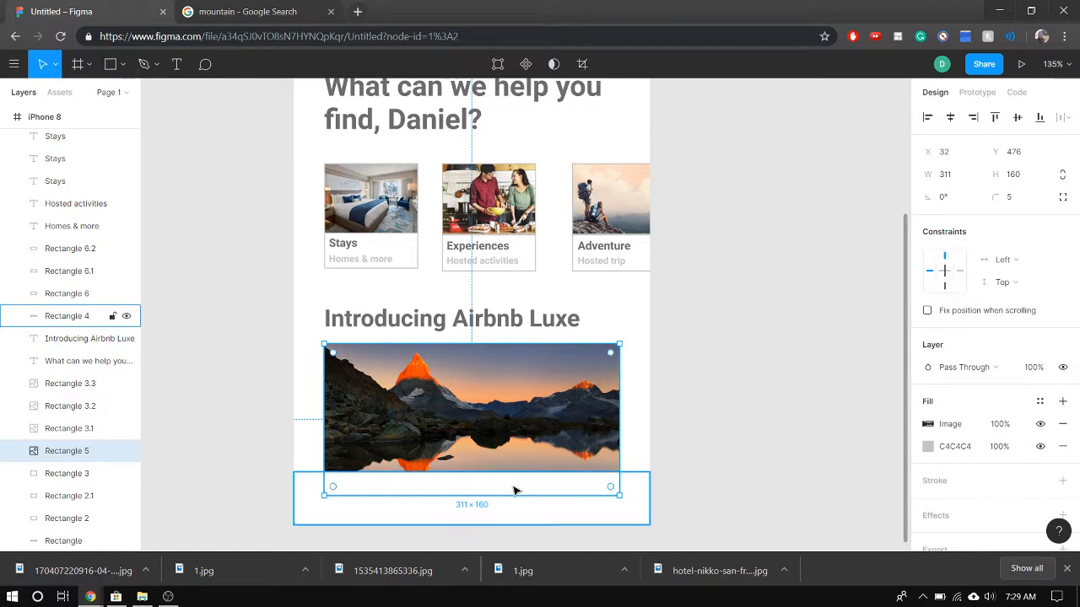
pyautogui.click(478, 509)
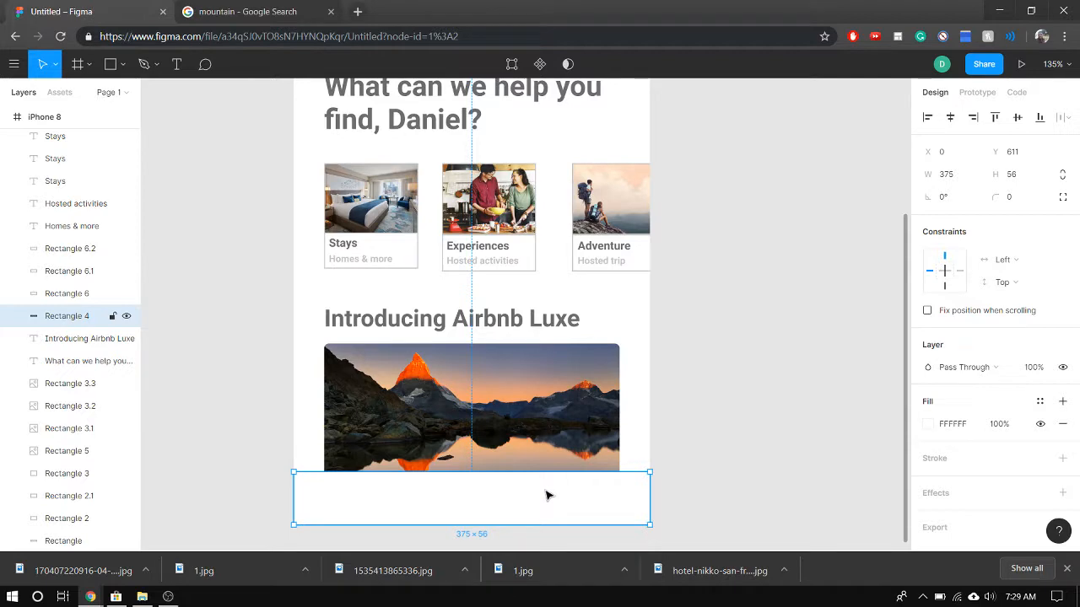
pyautogui.scroll(5, 658, 345)
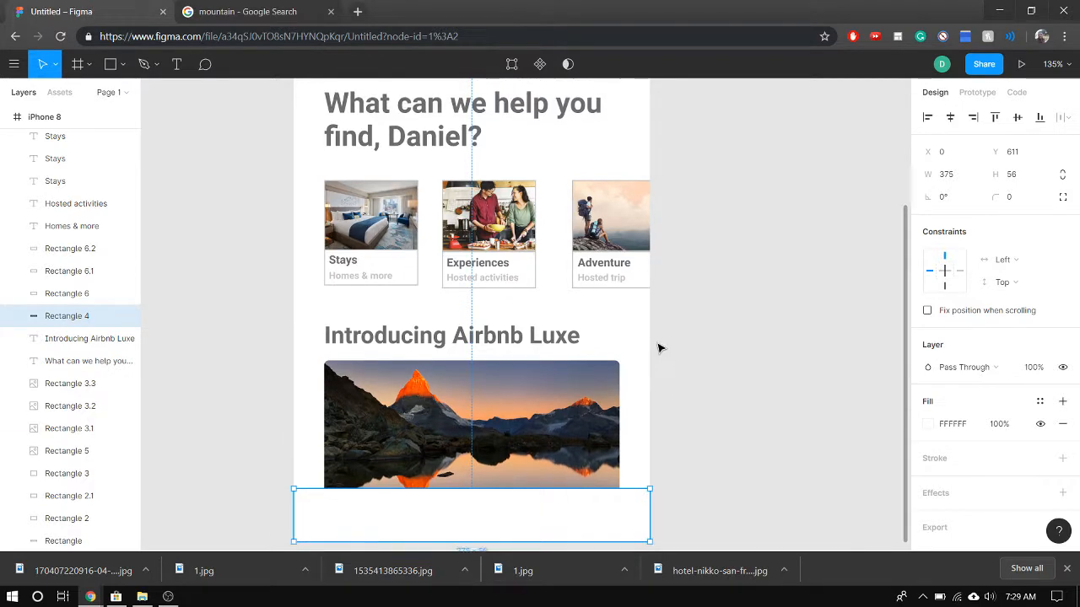
pyautogui.scroll(-9, 642, 350)
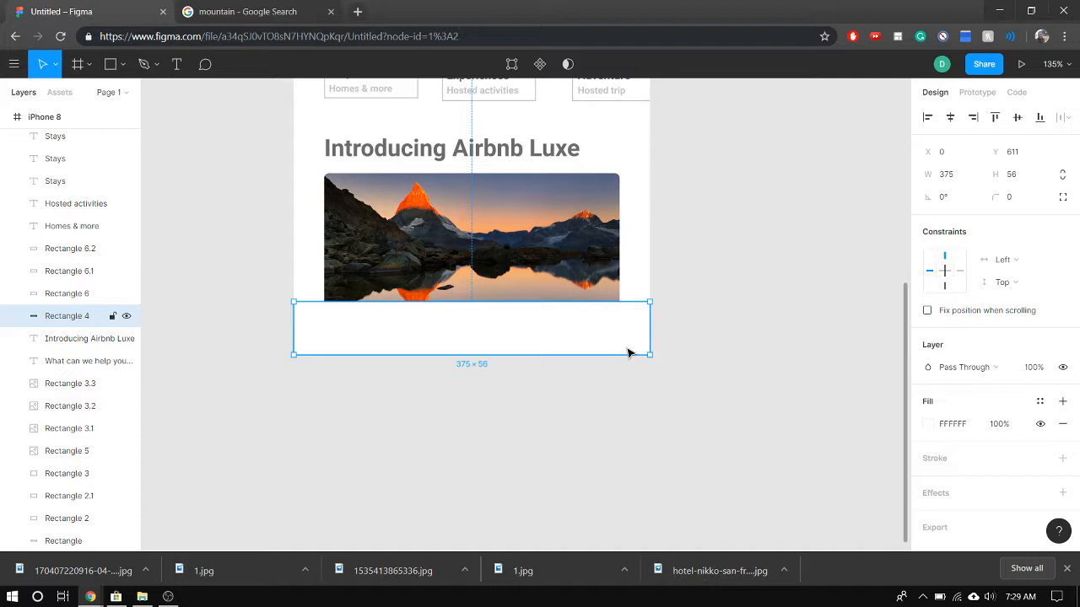
pyautogui.hotkey('ctrl', 'shift', 'k')
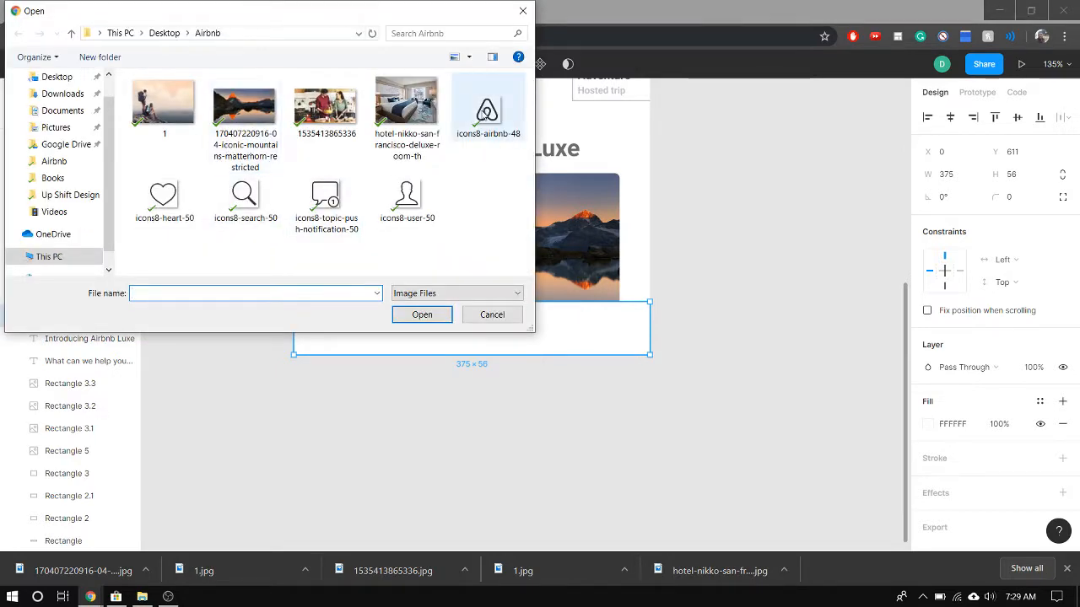
pyautogui.click(495, 118)
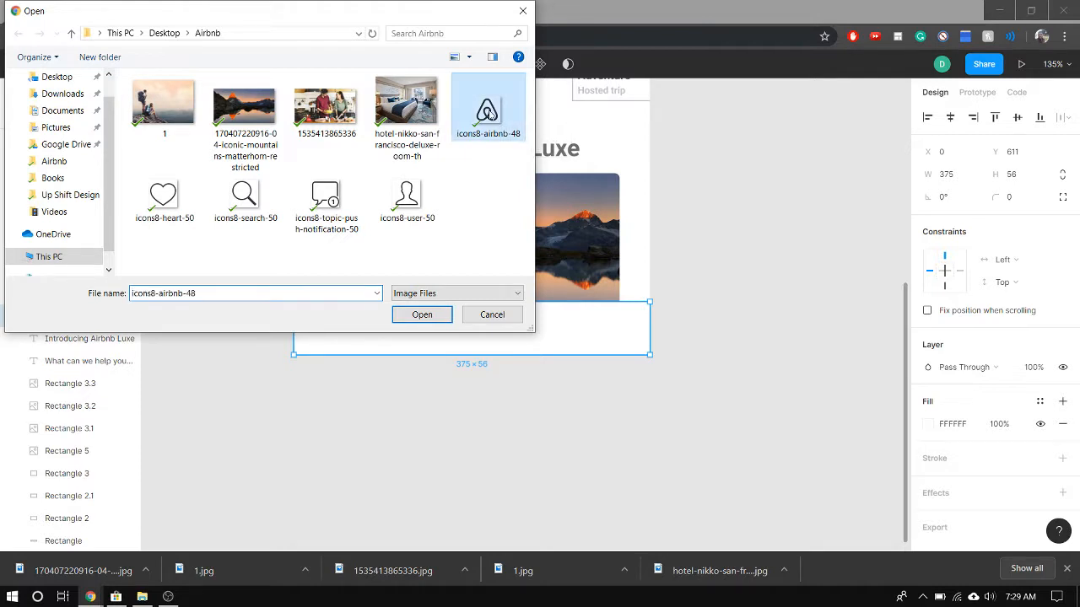
pyautogui.keyDown('ctrl'); pyautogui.click(164, 198); pyautogui.keyUp('ctrl')
pyautogui.keyDown('ctrl'); pyautogui.click(245, 199); pyautogui.keyUp('ctrl')
pyautogui.keyDown('ctrl'); pyautogui.click(326, 202); pyautogui.keyUp('ctrl')
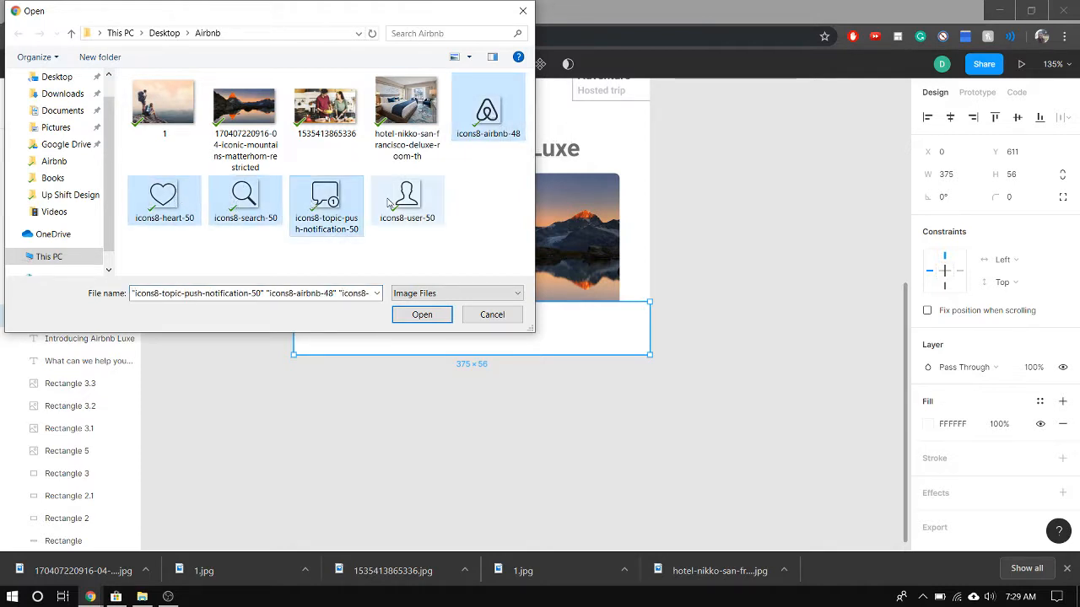
pyautogui.keyDown('ctrl'); pyautogui.click(406, 198); pyautogui.keyUp('ctrl')
pyautogui.click(422, 313)
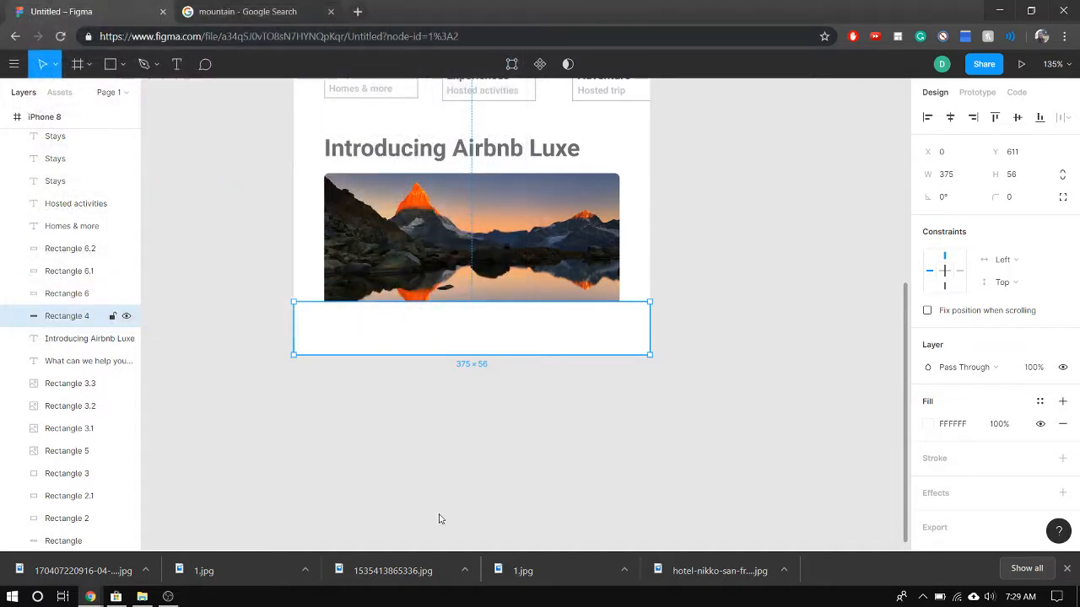
# Place the user icon on the white bottom bar and the notification, search, heart and Airbnb icons on the canvas beside the frame
pyautogui.click(391, 324)
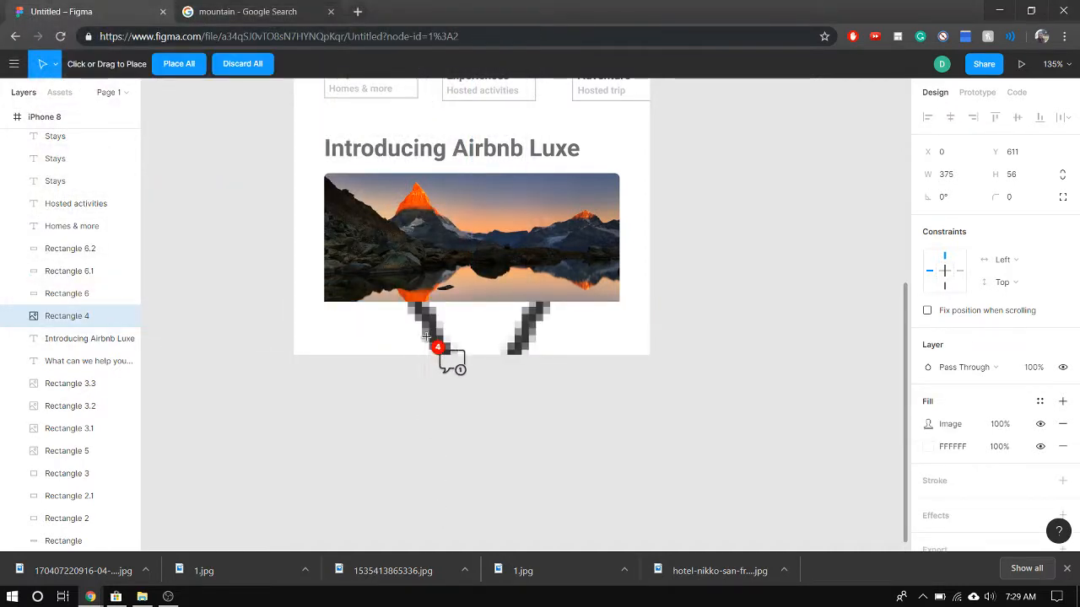
pyautogui.click(730, 410)
pyautogui.click(804, 332)
pyautogui.click(787, 269)
pyautogui.click(777, 184)
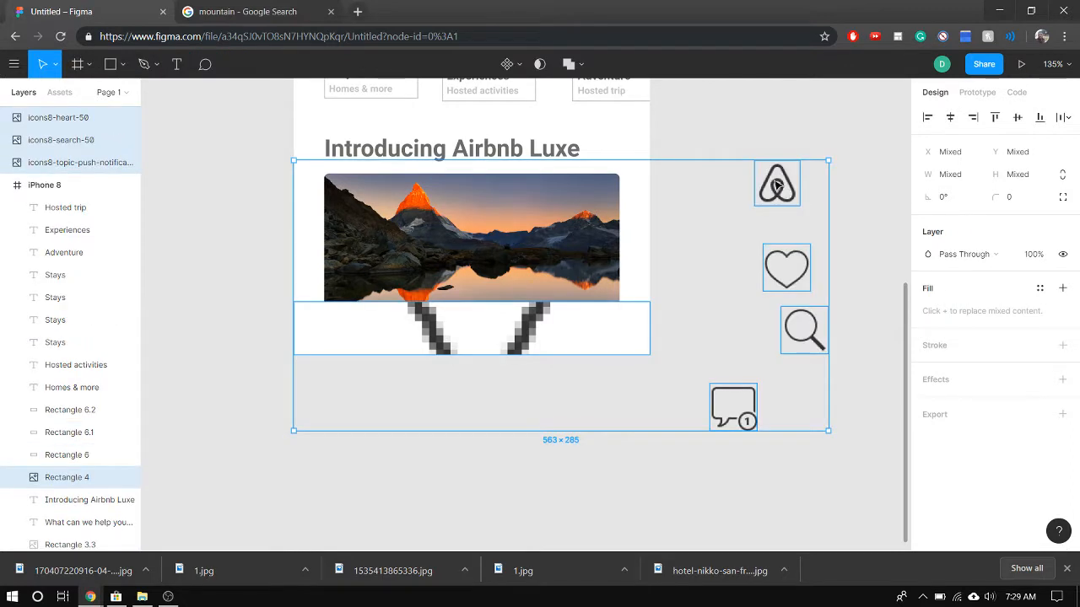
pyautogui.click(880, 289)
# Try to move the user image out of the white bottom bar onto the canvas below the frame
pyautogui.doubleClick(523, 332)
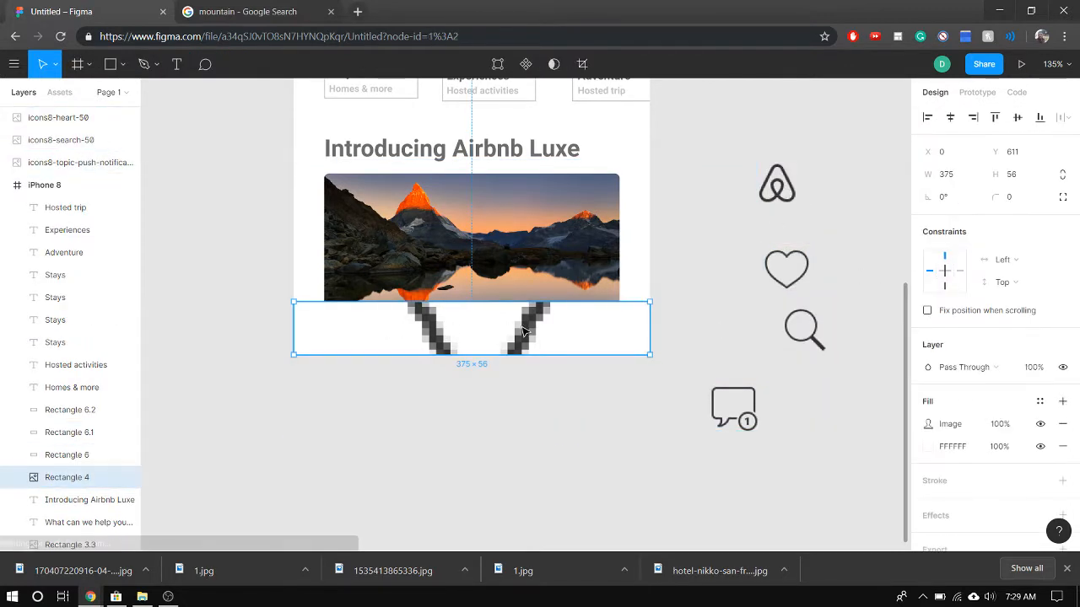
pyautogui.press('Escape')
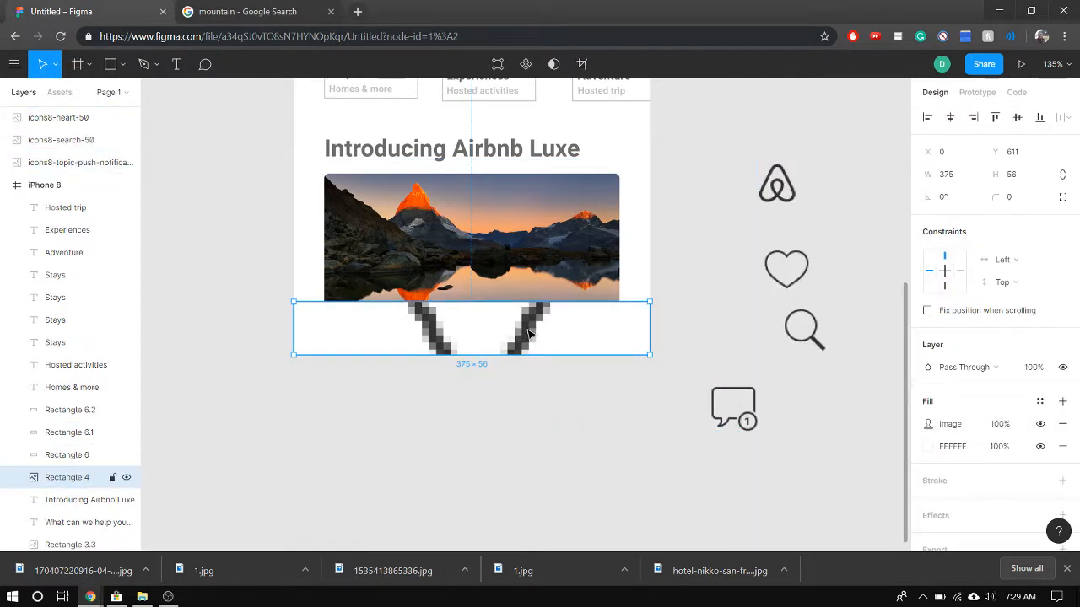
pyautogui.doubleClick(529, 335)
pyautogui.moveTo(529, 334); pyautogui.dragTo(615, 425)
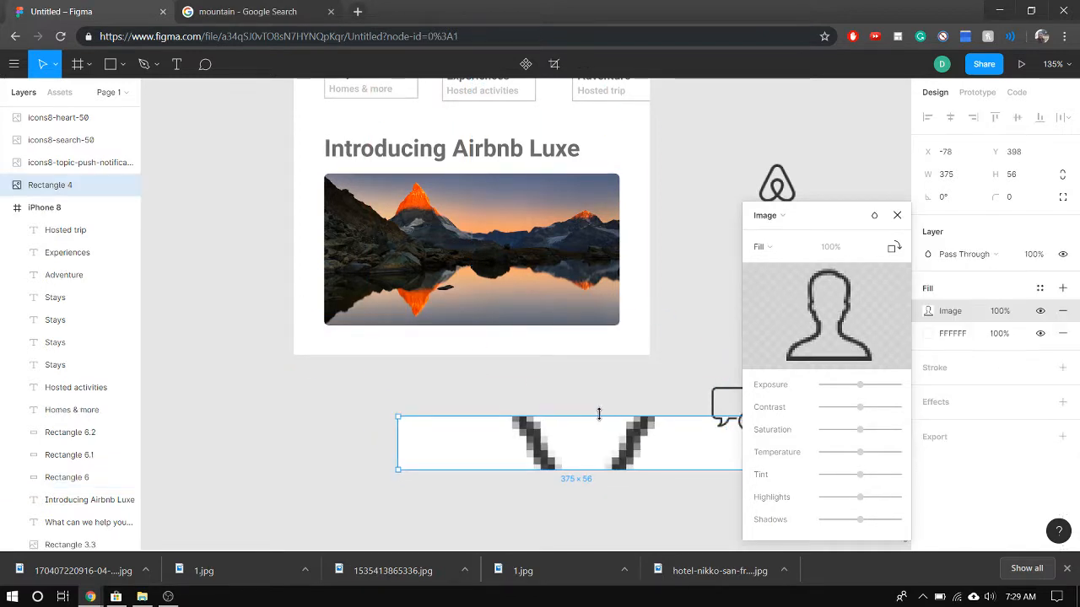
# Undo the bottom bar move and the placement of all the icons, including the image fill in the bar
pyautogui.hotkey('ctrl', 'z')
pyautogui.press('Escape')
pyautogui.hotkey('ctrl', 'z')
pyautogui.hotkey('ctrl', 'z')
pyautogui.hotkey('ctrl', 'z')
pyautogui.hotkey('ctrl', 'z')
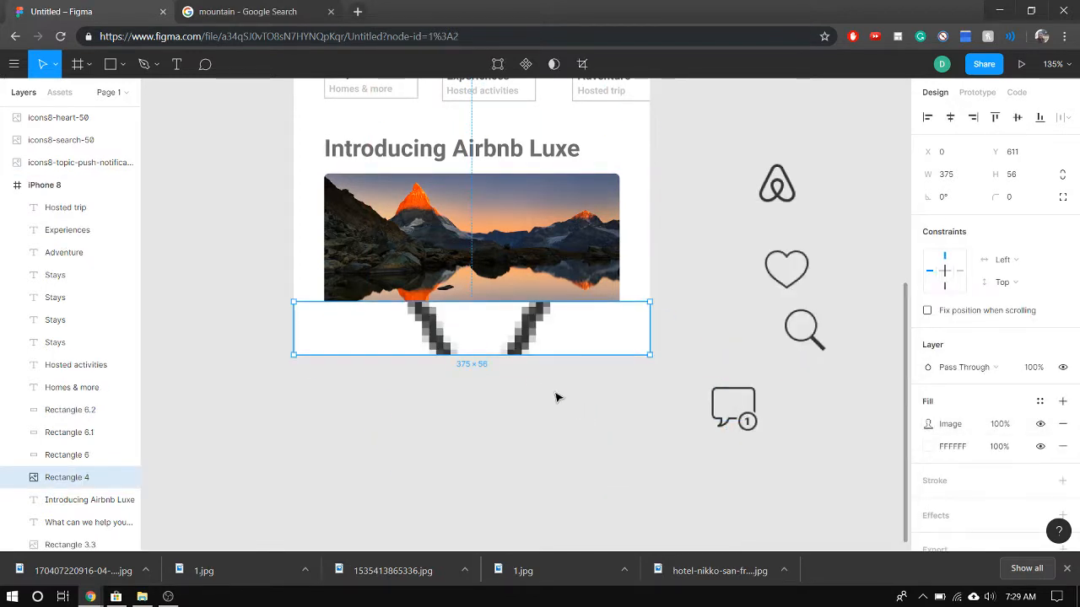
pyautogui.hotkey('ctrl', 'z')
pyautogui.hotkey('ctrl', 'z')
pyautogui.hotkey('ctrl', 'z')
pyautogui.hotkey('ctrl', 'z')
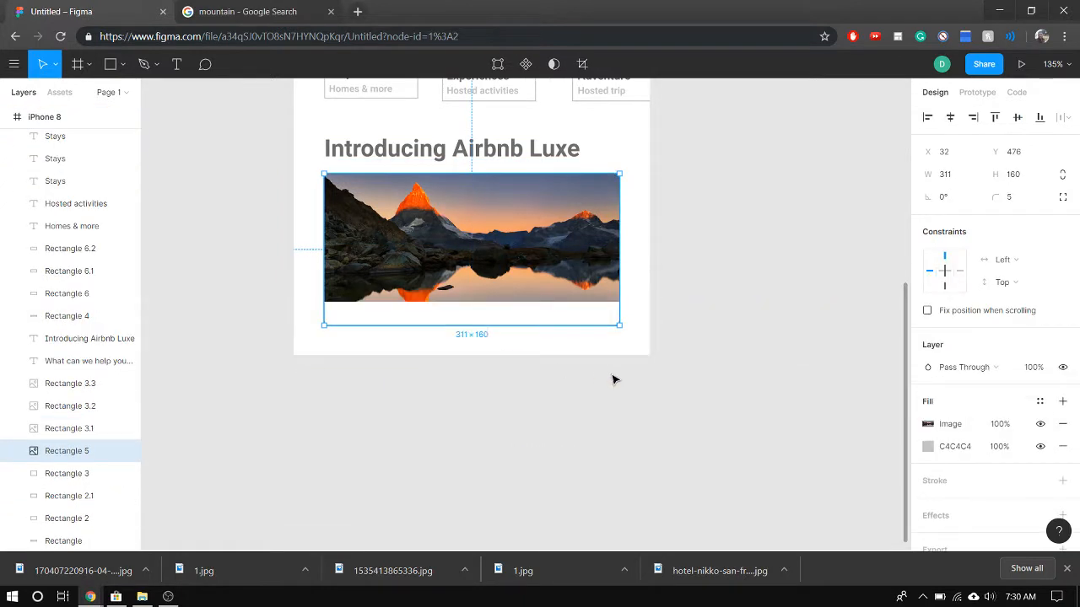
# With nothing selected, load the icons8 heart, search, topic-push-notification, user and Airbnb images for placement
pyautogui.click(570, 341)
pyautogui.click(717, 395)
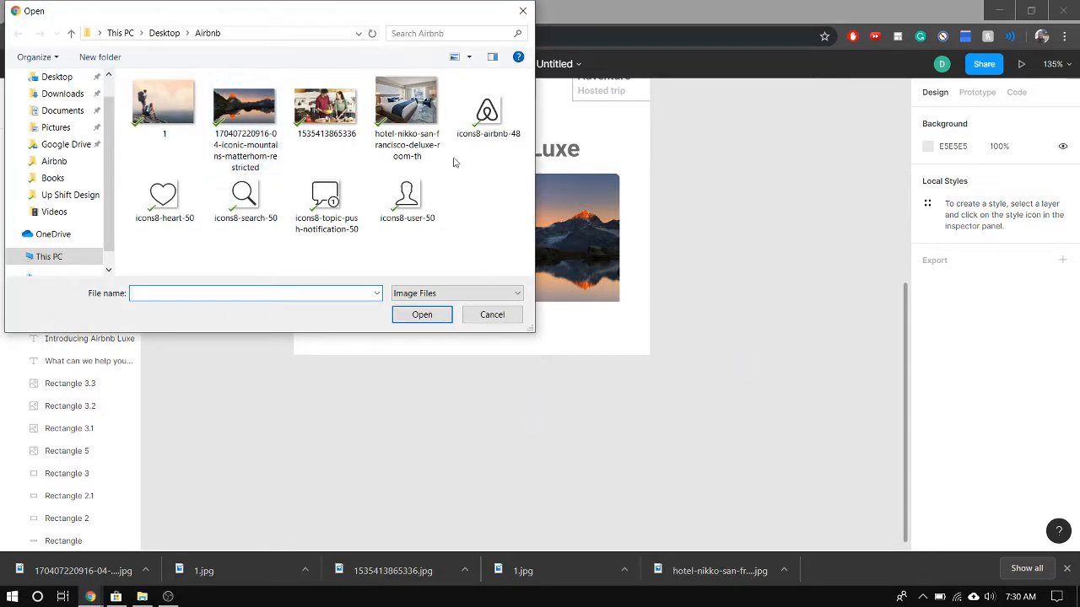
pyautogui.click(164, 198)
pyautogui.keyDown('ctrl'); pyautogui.click(267, 203); pyautogui.keyUp('ctrl')
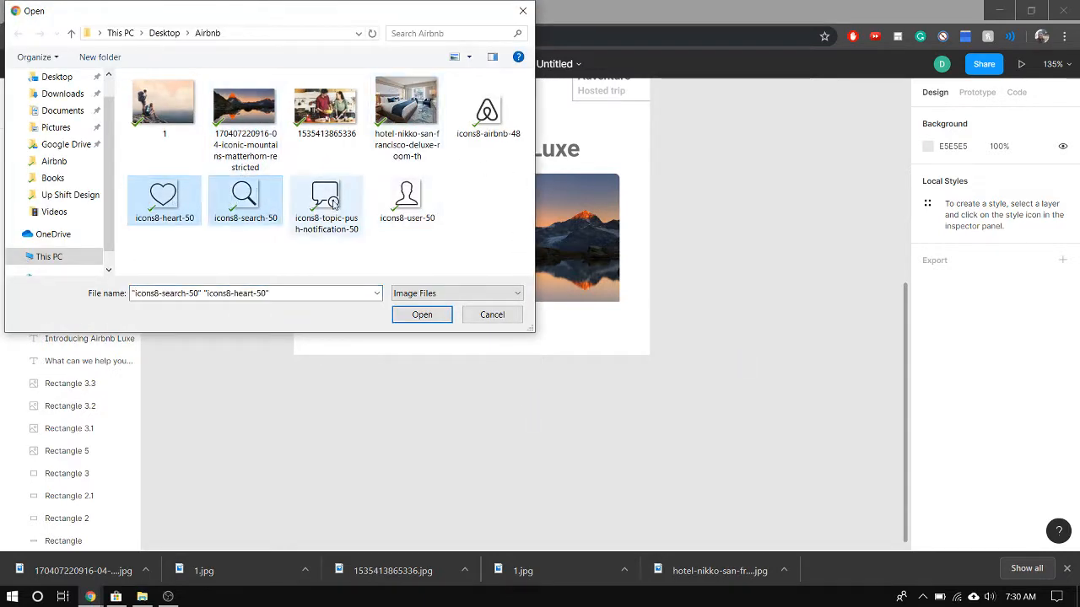
pyautogui.keyDown('ctrl'); pyautogui.click(326, 202); pyautogui.keyUp('ctrl')
pyautogui.keyDown('ctrl'); pyautogui.click(407, 201); pyautogui.keyUp('ctrl')
pyautogui.keyDown('ctrl'); pyautogui.click(502, 113); pyautogui.keyUp('ctrl')
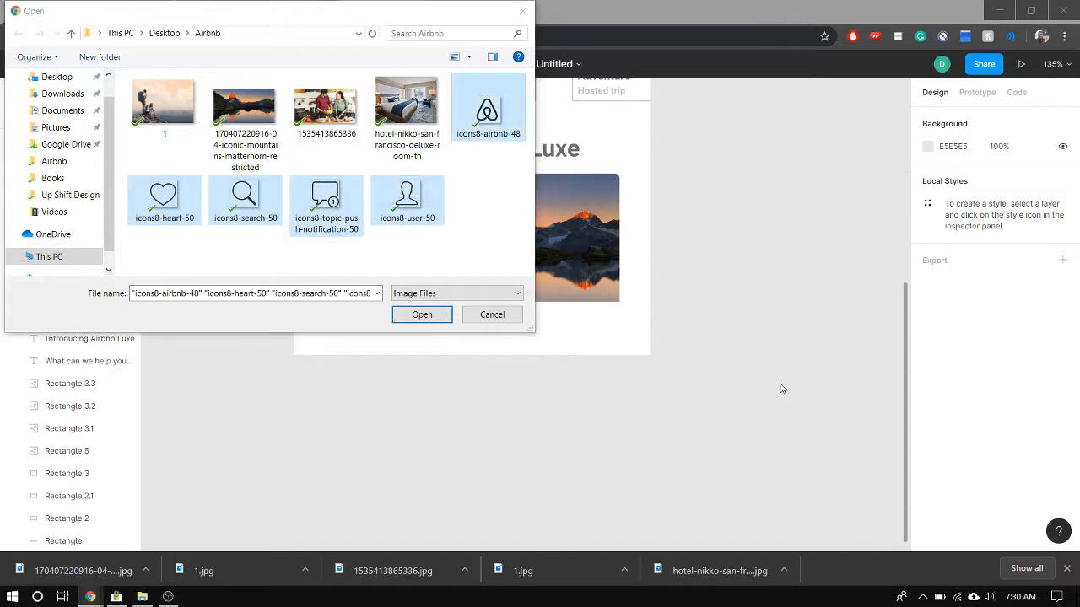
pyautogui.click(422, 317)
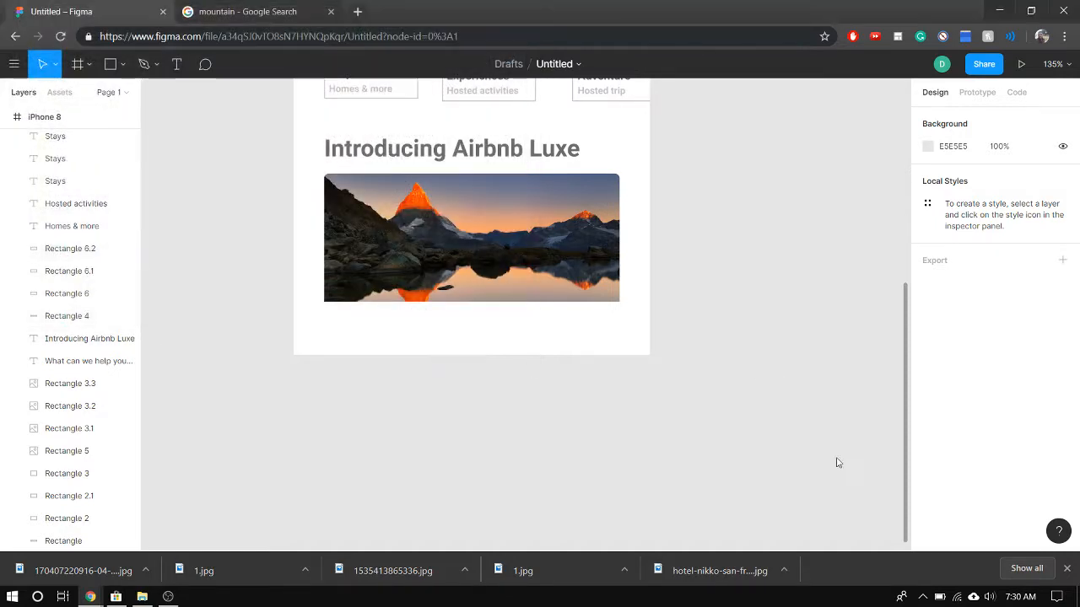
# Place the user, notification, search, heart and Airbnb icons in a loose column on the canvas beside the frame and deselect them
pyautogui.click(746, 364)
pyautogui.click(757, 305)
pyautogui.click(742, 251)
pyautogui.click(794, 207)
pyautogui.click(794, 156)
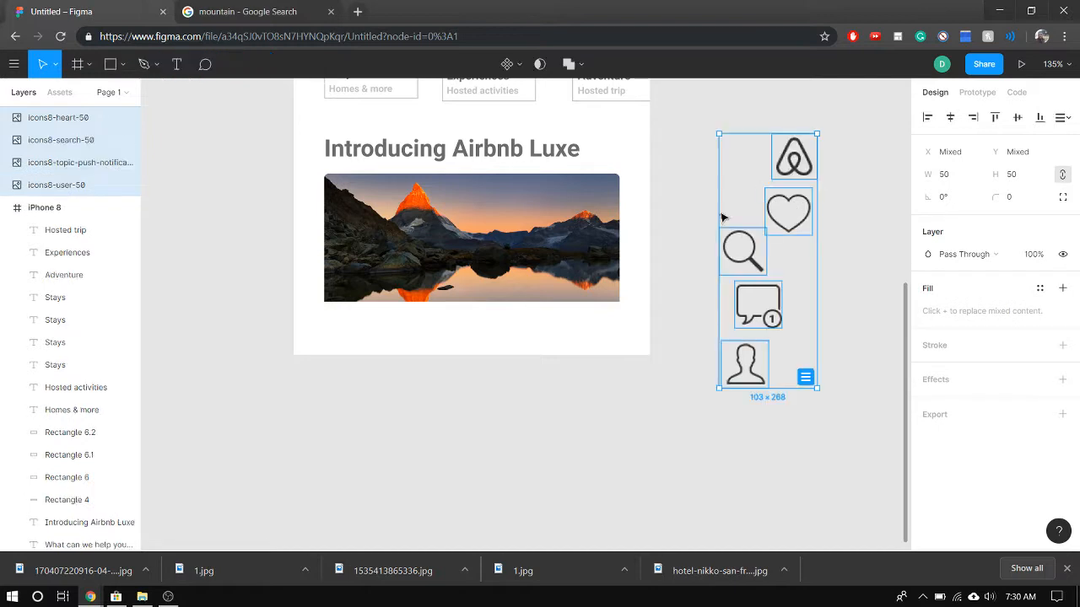
pyautogui.click(663, 462)
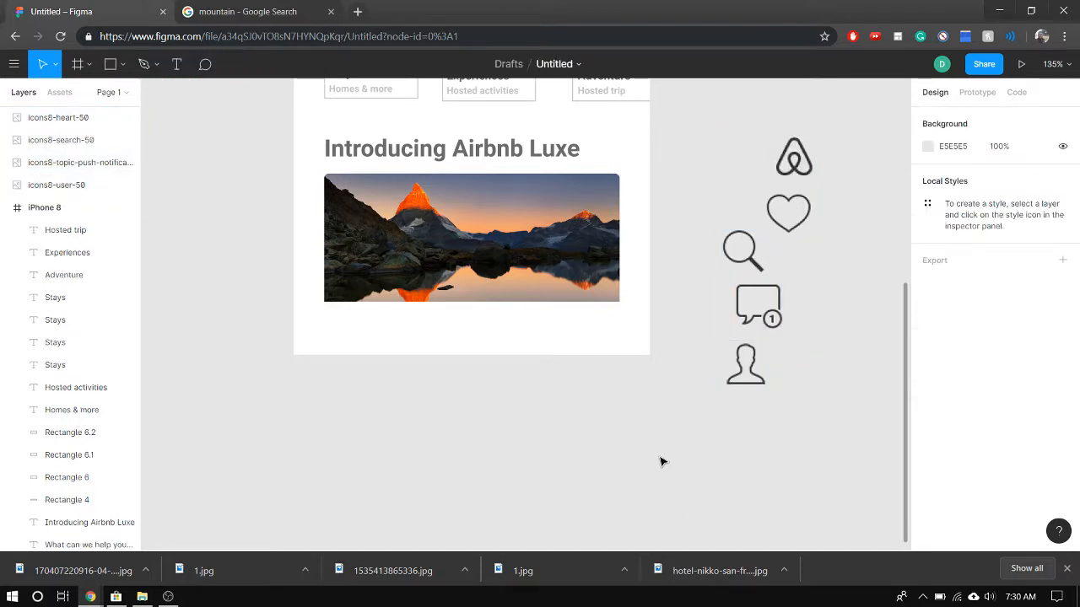
# Resize all five icons beside the frame to 30 × 30 and deselect them
pyautogui.moveTo(759, 382); pyautogui.dragTo(625, 346)
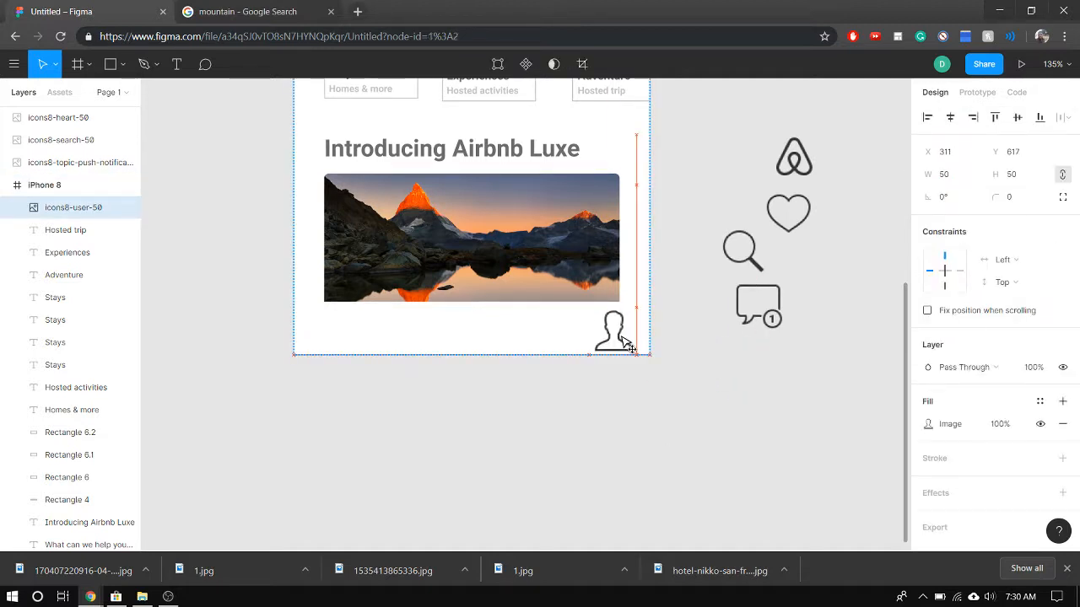
pyautogui.moveTo(626, 343); pyautogui.dragTo(757, 369)
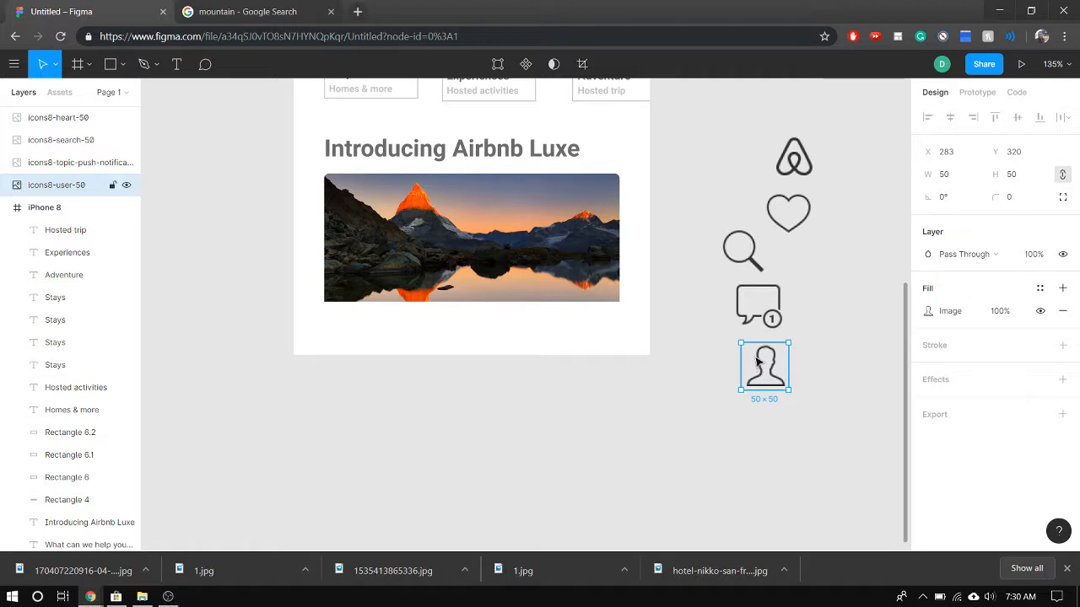
pyautogui.keyDown('shift'); pyautogui.click(772, 303); pyautogui.keyUp('shift')
pyautogui.keyDown('shift'); pyautogui.click(754, 257); pyautogui.keyUp('shift')
pyautogui.keyDown('shift'); pyautogui.click(806, 217); pyautogui.keyUp('shift')
pyautogui.keyDown('shift'); pyautogui.click(793, 157); pyautogui.keyUp('shift')
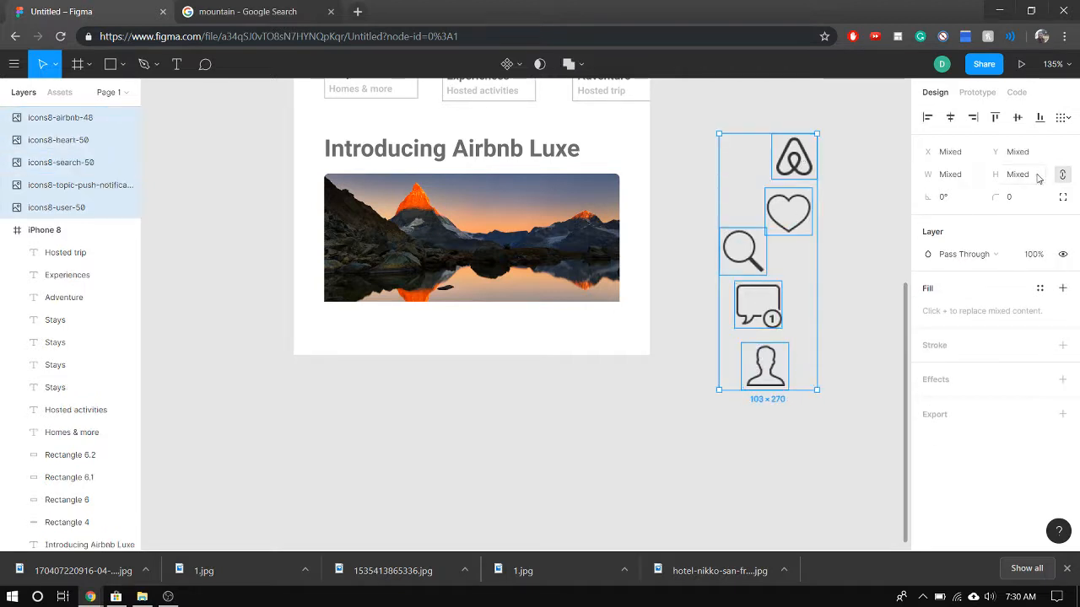
pyautogui.click(956, 175)
pyautogui.write('30')
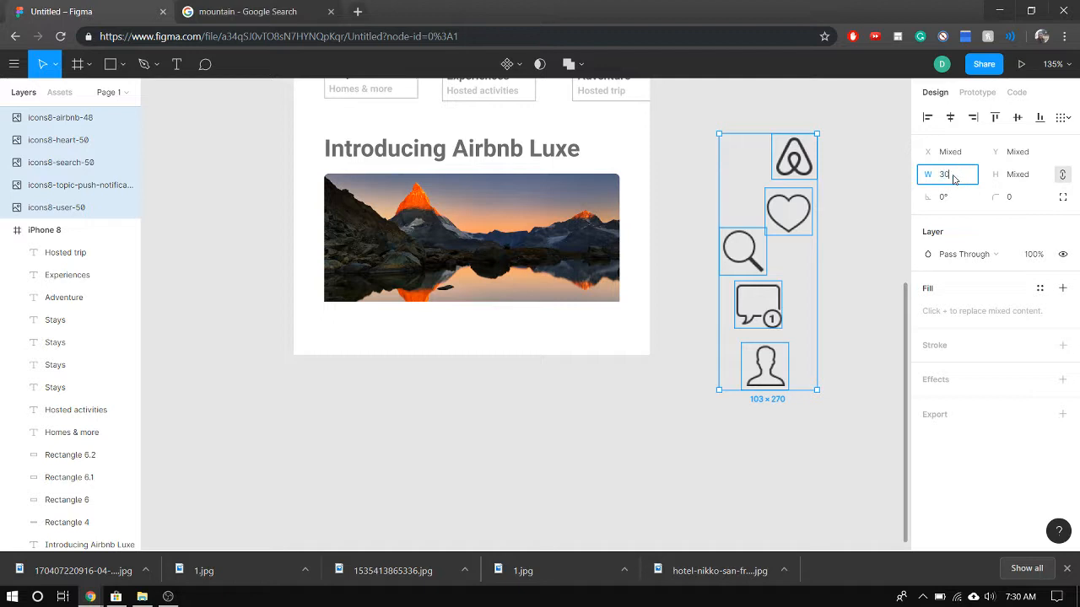
pyautogui.click(1019, 175)
pyautogui.write('30')
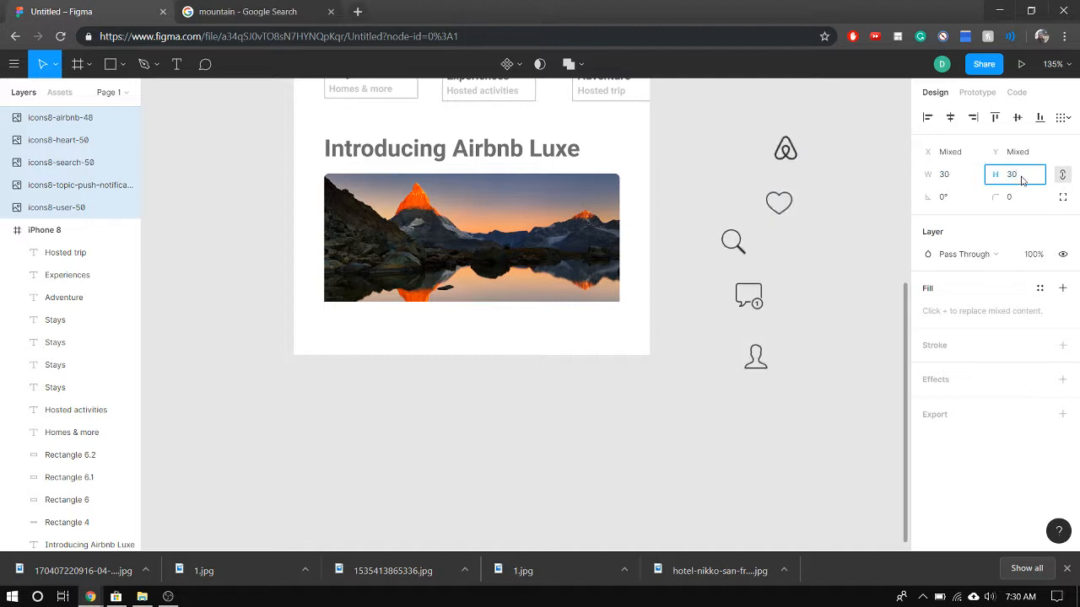
pyautogui.press('Return')
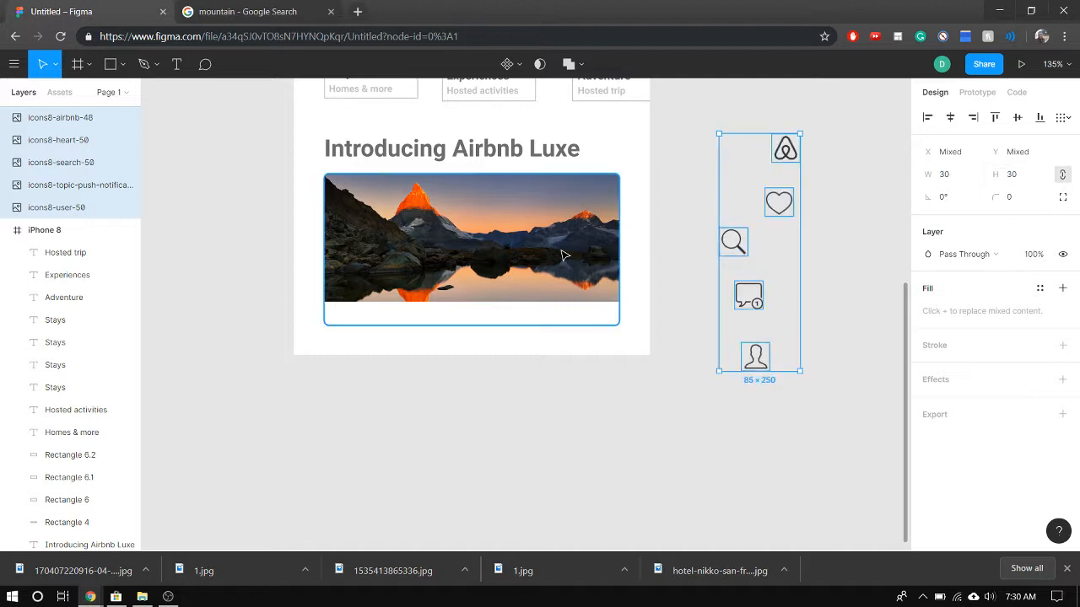
pyautogui.click(734, 456)
# Move the user icon into the bottom bar at X 309, Y 621, and the notification icon at X 245, Y 621
pyautogui.click(740, 355)
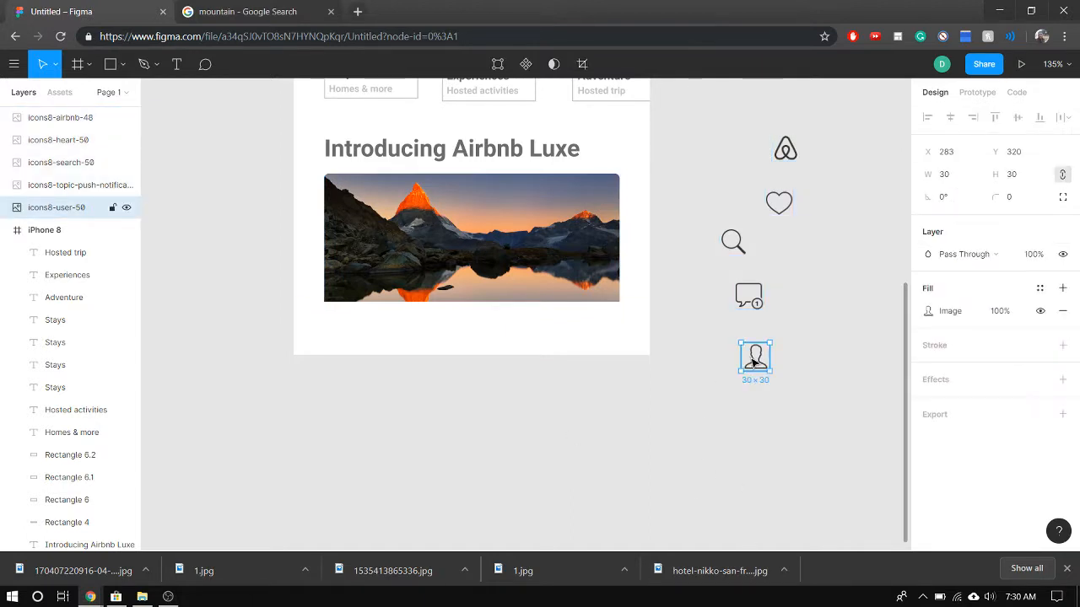
pyautogui.moveTo(740, 355); pyautogui.dragTo(603, 327)
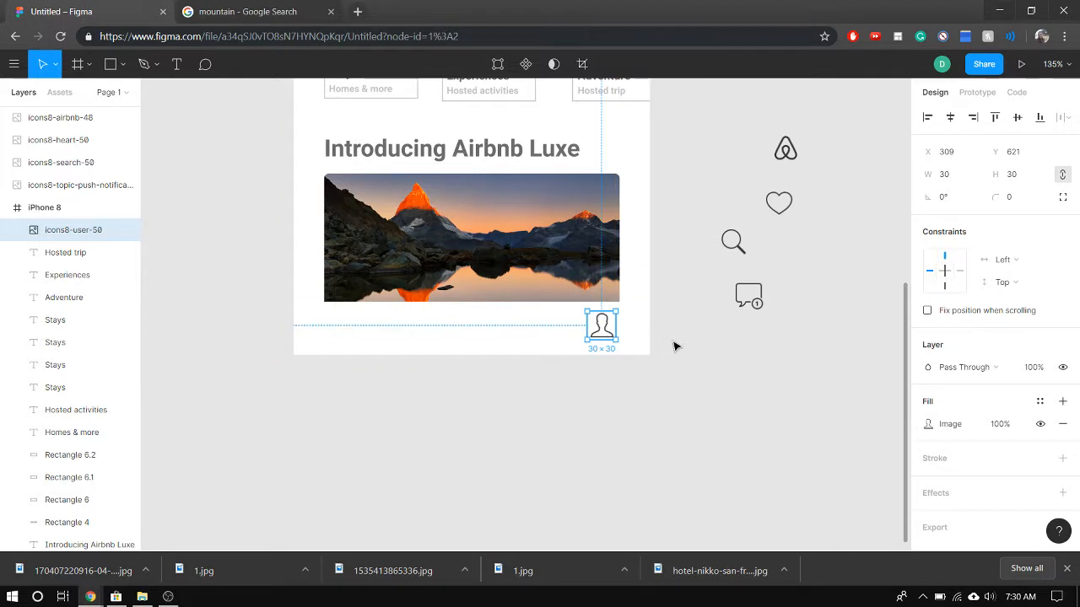
pyautogui.click(685, 354)
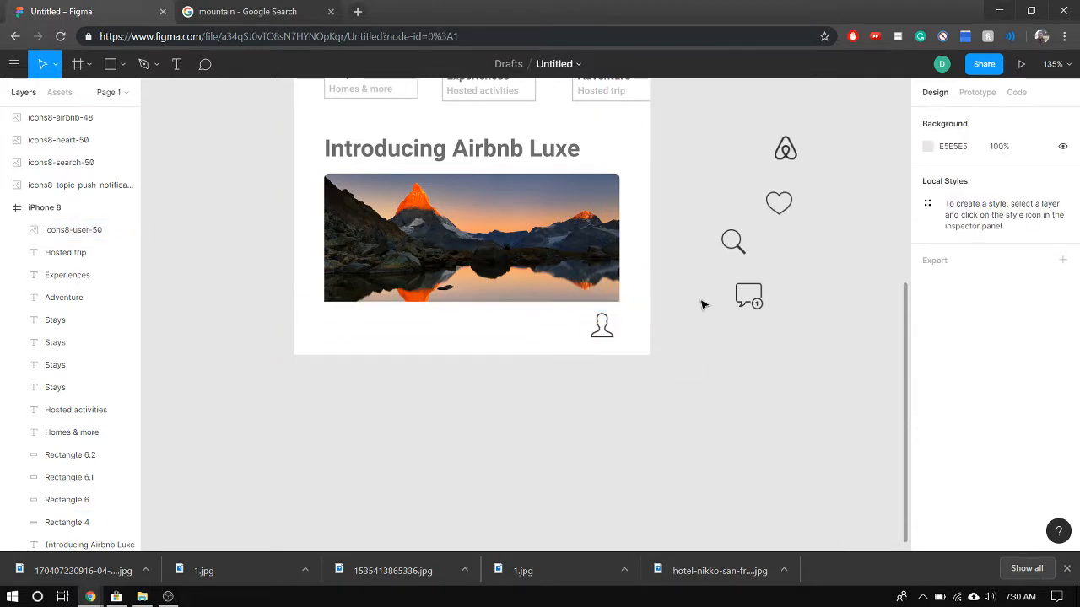
pyautogui.moveTo(740, 299); pyautogui.dragTo(536, 329)
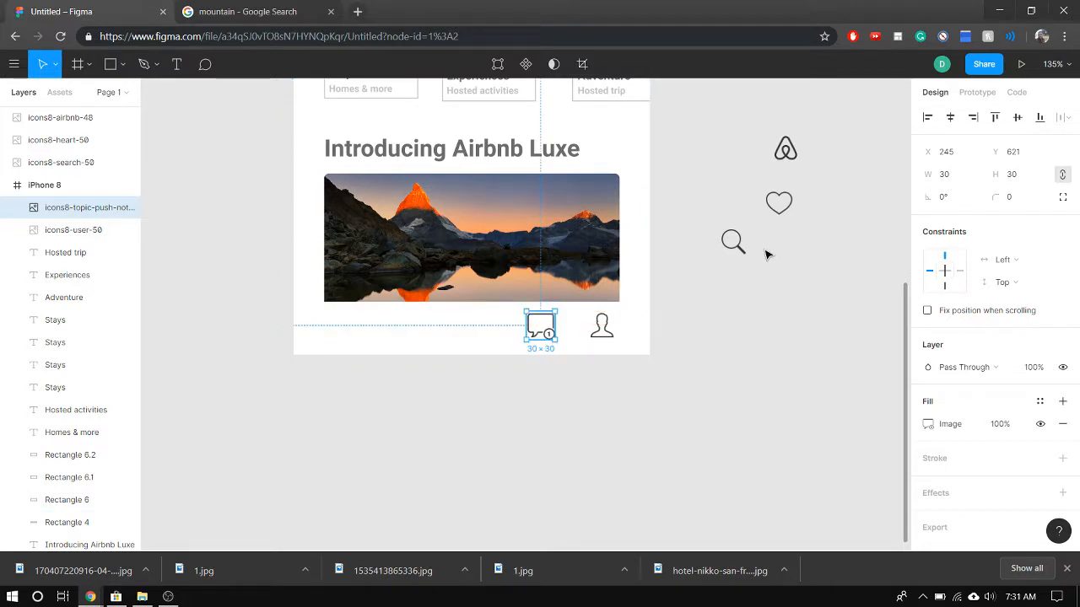
# Move the Airbnb, search and heart icons into the bottom bar at X 187, X 32 and X 106, all at Y 621
pyautogui.moveTo(783, 156); pyautogui.dragTo(487, 335)
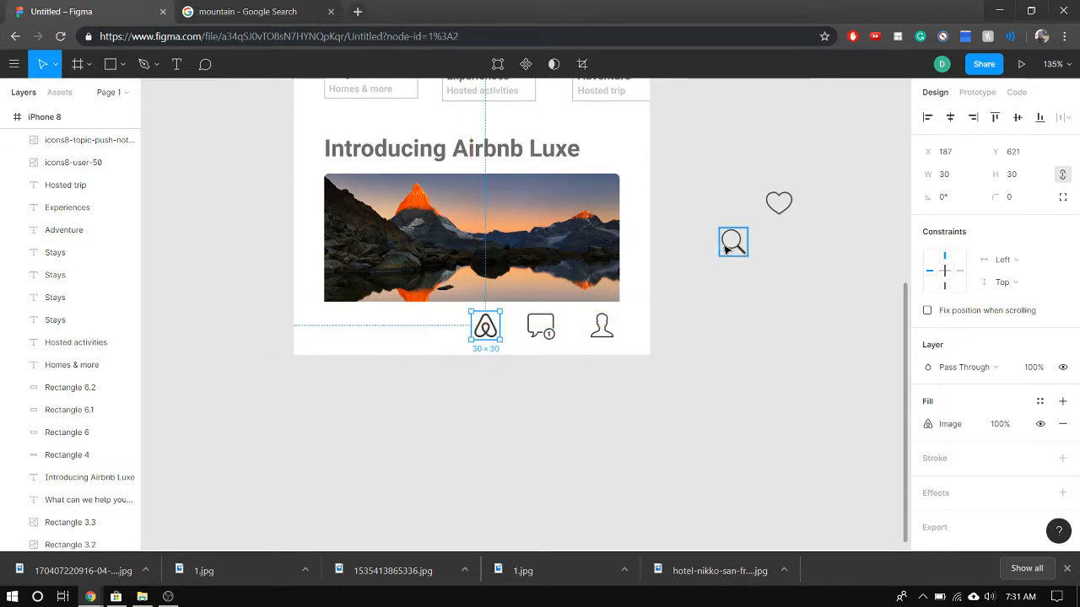
pyautogui.moveTo(727, 249); pyautogui.dragTo(339, 337)
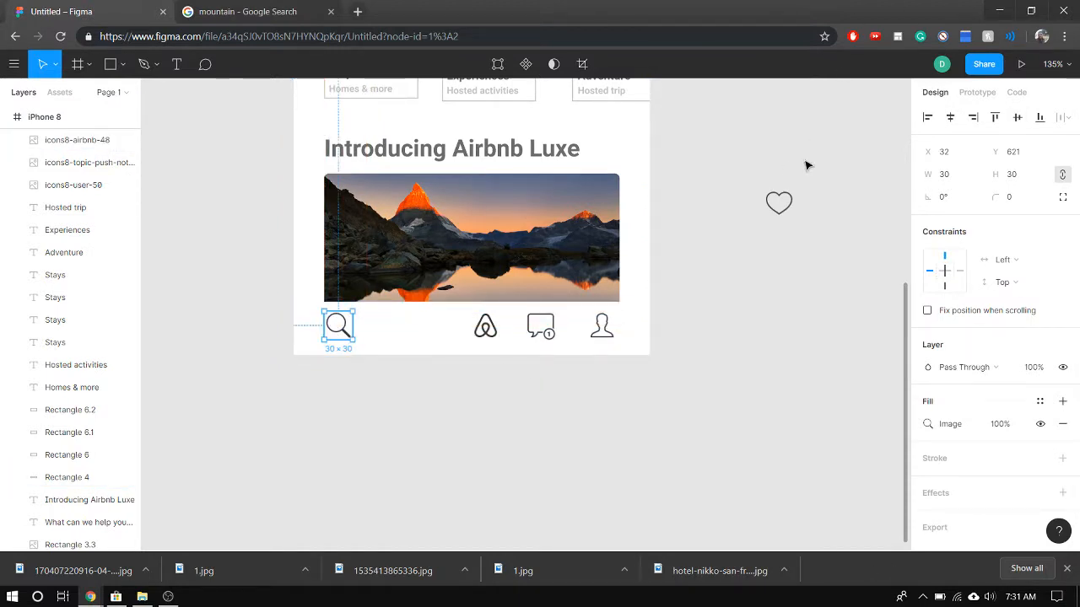
pyautogui.moveTo(777, 206); pyautogui.dragTo(408, 337)
# Even out the bottom bar spacing by centring the Airbnb icon, moving the notification icon to X 240 and nudging the heart icon
pyautogui.scroll(-5, 687, 296)
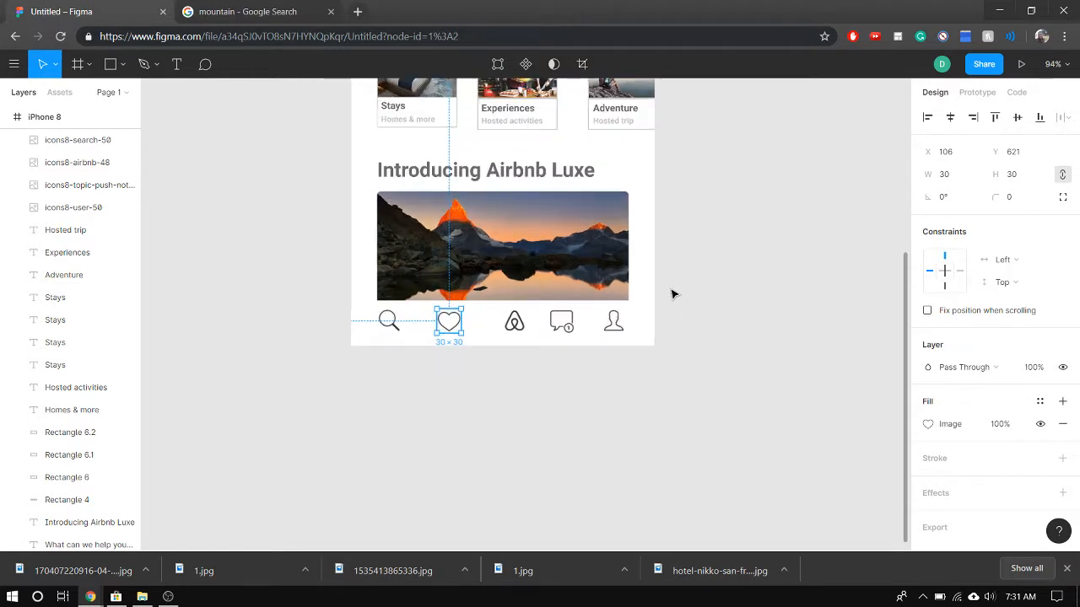
pyautogui.scroll(4, 697, 236)
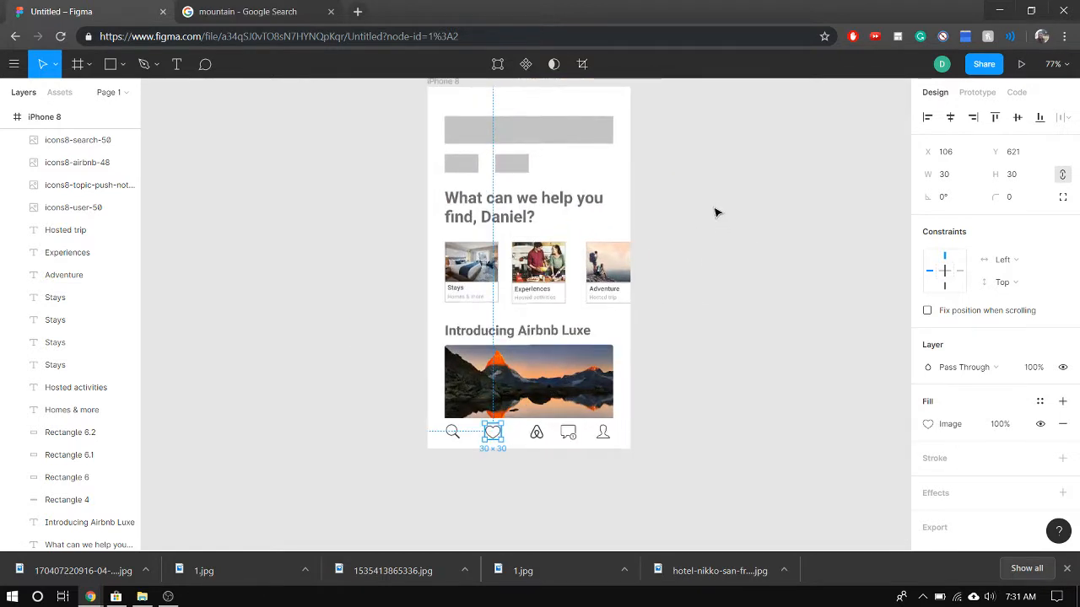
pyautogui.click(530, 440)
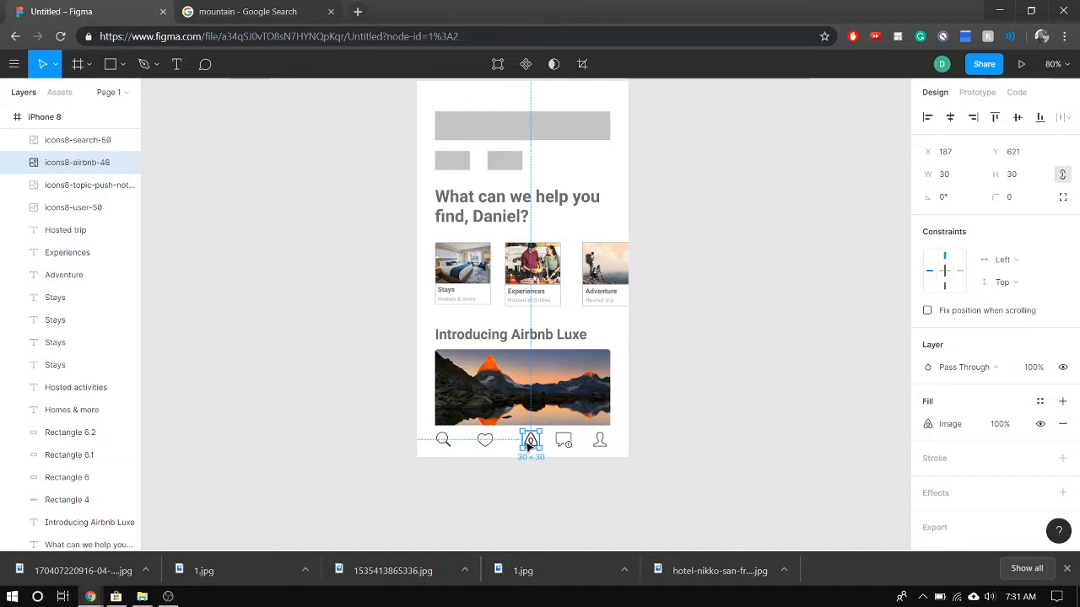
pyautogui.moveTo(528, 445); pyautogui.dragTo(567, 454)
pyautogui.click(561, 482)
pyautogui.scroll(3, 734, 454)
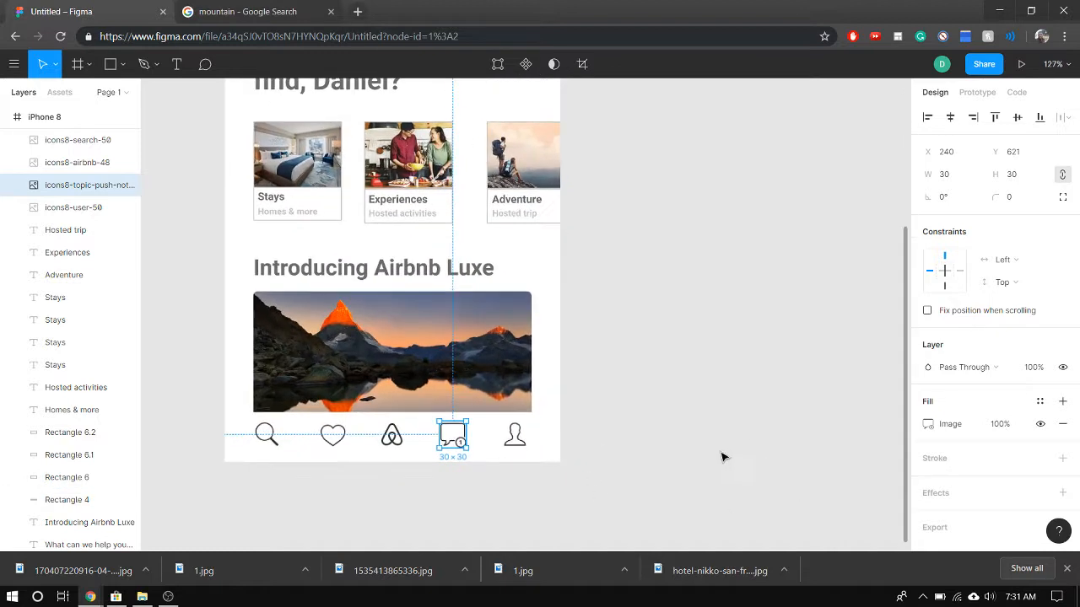
pyautogui.click(614, 394)
pyautogui.moveTo(337, 437)
pyautogui.mouseDown()
pyautogui.moveTo(322, 442)
pyautogui.moveTo(344, 444)
pyautogui.mouseUp()
pyautogui.click(665, 402)
# Review the whole iPhone 8 screen, from the grey placeholders and photo cards down to the icon bar
pyautogui.hotkey('shift', '1')
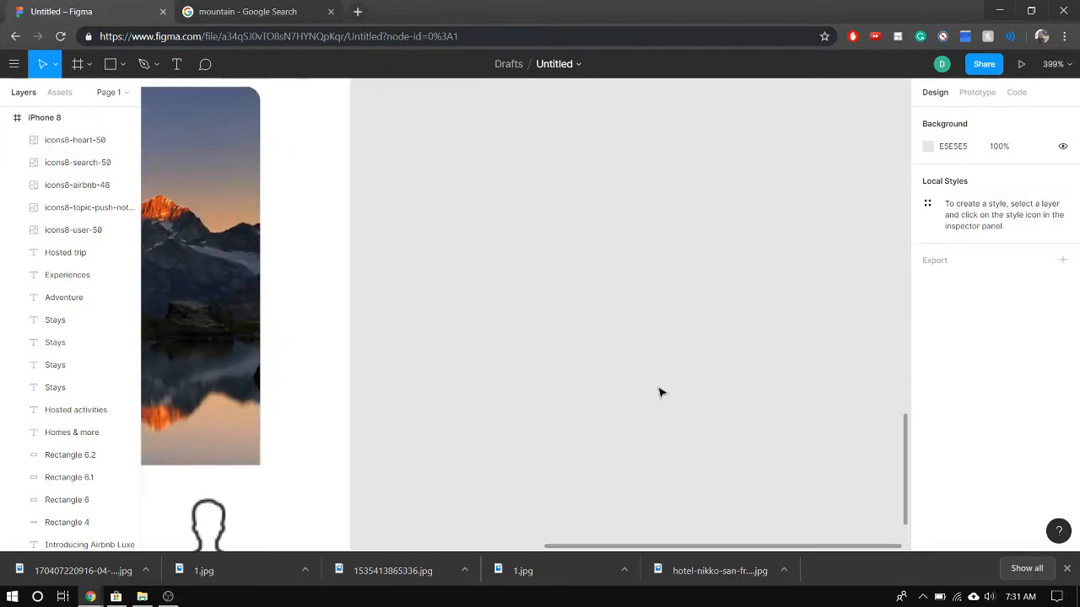
pyautogui.scroll(-1, 355, 246)
pyautogui.scroll(-1, 615, 253)
pyautogui.scroll(4, 627, 245)
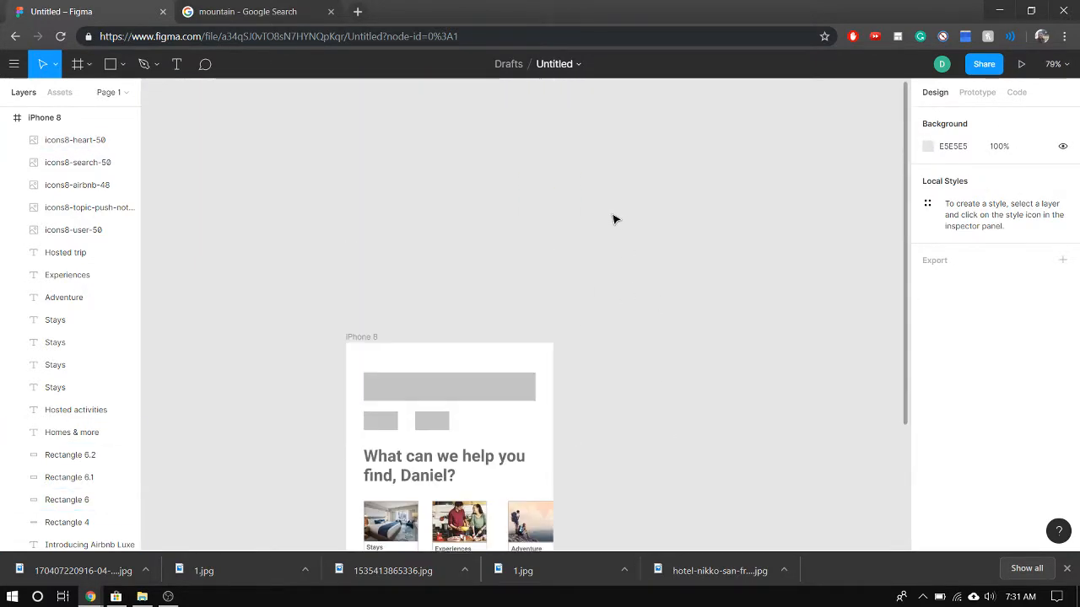
pyautogui.scroll(-2, 614, 220)
pyautogui.scroll(-2, 596, 373)
pyautogui.scroll(4, 585, 440)
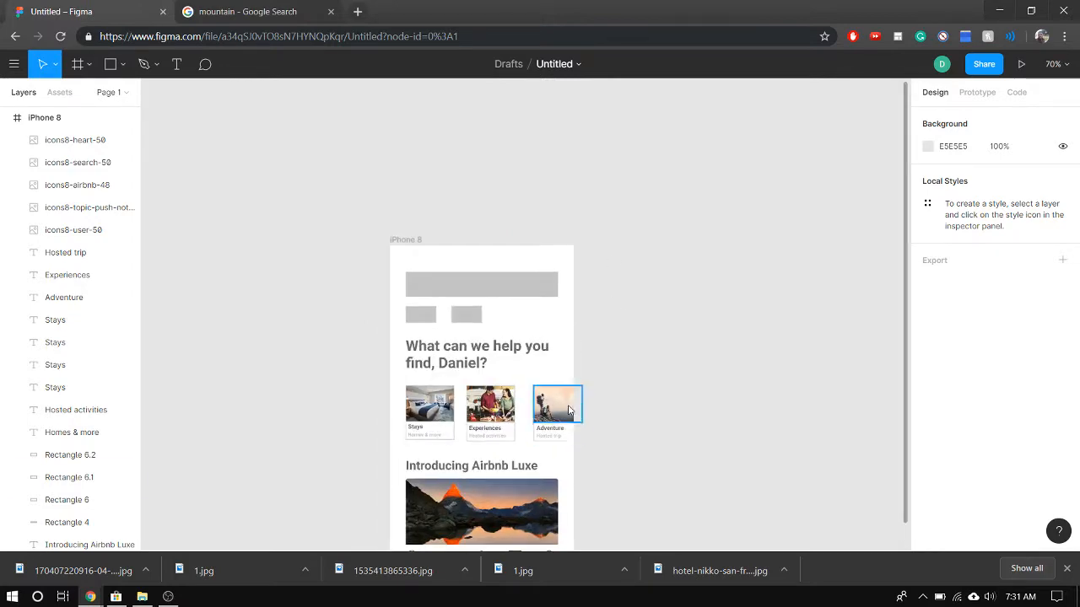
pyautogui.scroll(3, 615, 311)
pyautogui.scroll(-4, 610, 309)
pyautogui.scroll(-3, 613, 308)
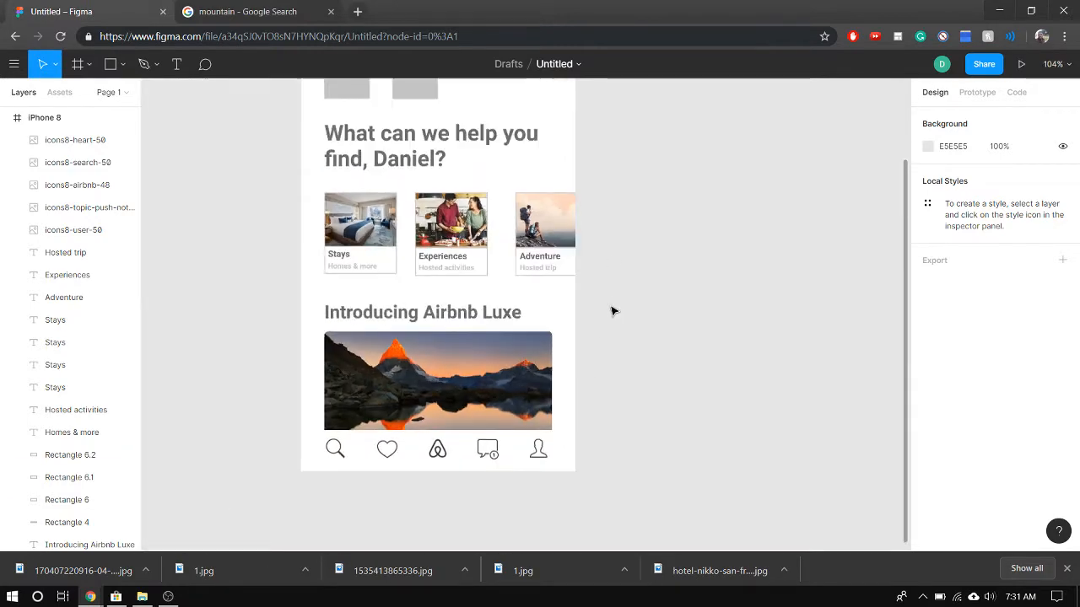
pyautogui.scroll(-2, 613, 312)
pyautogui.scroll(4, 228, 415)
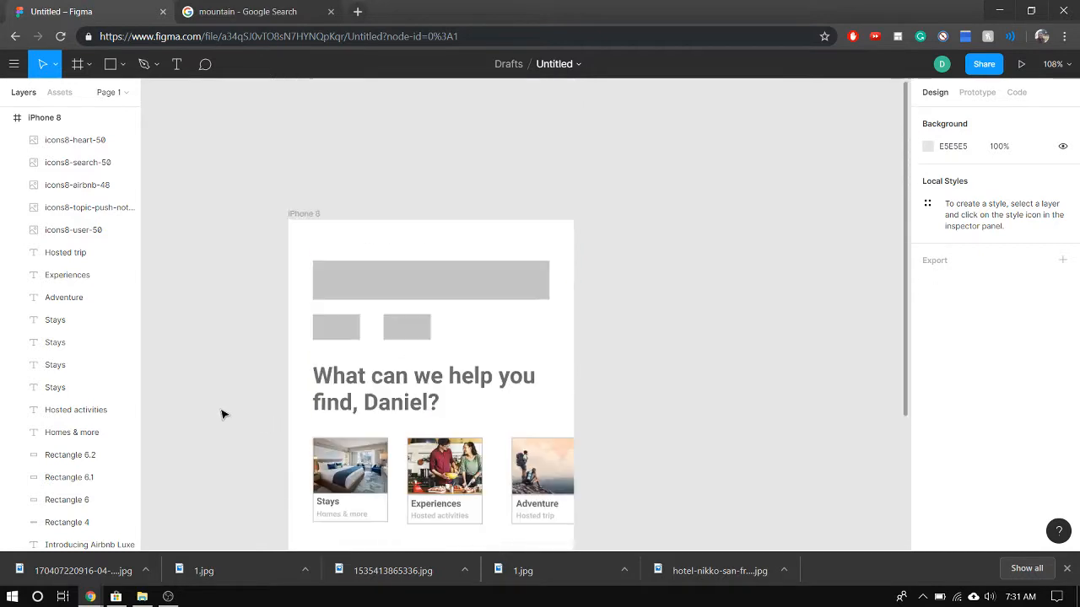
pyautogui.scroll(-4, 222, 410)
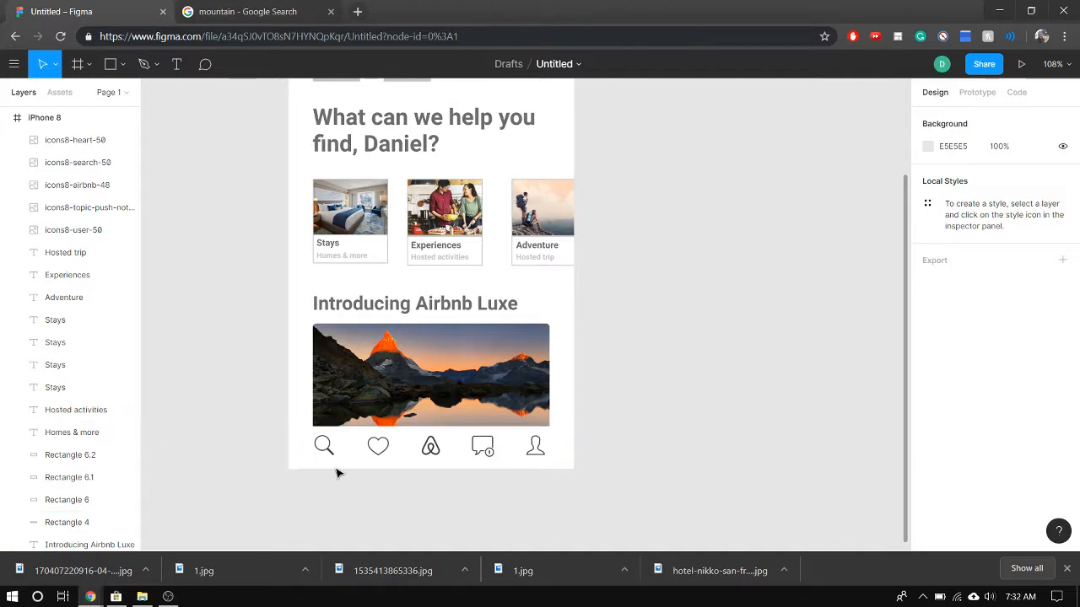
# Examine the Airbnb Luxe banner and the five bottom bar icons up close, including the space below the search icon
pyautogui.scroll(1, 339, 474)
pyautogui.scroll(-1, 370, 472)
pyautogui.scroll(-2, 341, 401)
pyautogui.scroll(5, 340, 401)
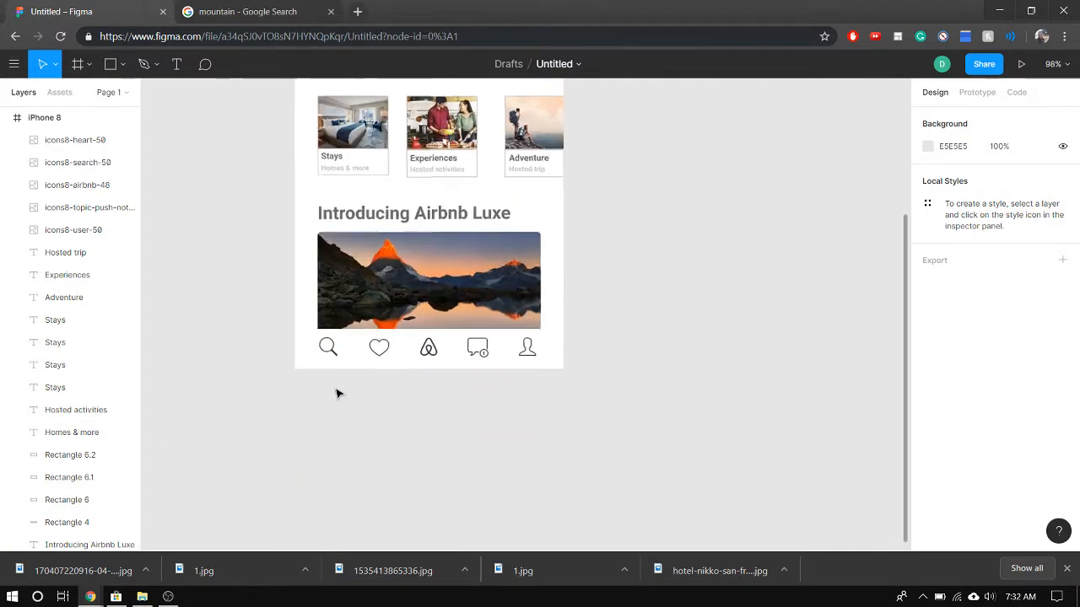
pyautogui.scroll(1, 334, 338)
pyautogui.scroll(3, 333, 327)
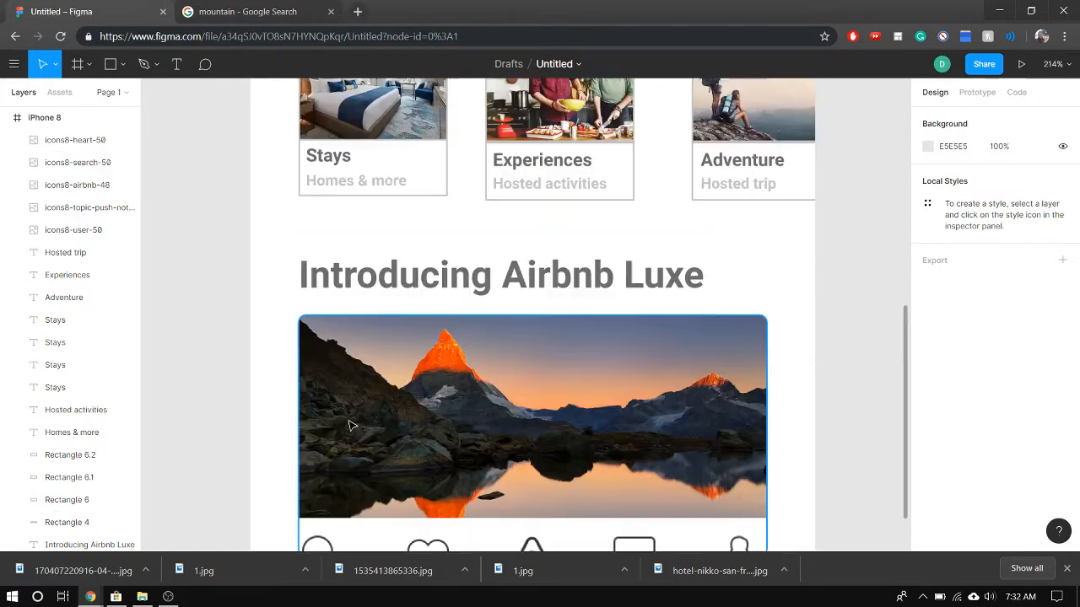
pyautogui.scroll(-2, 335, 410)
pyautogui.click(335, 422)
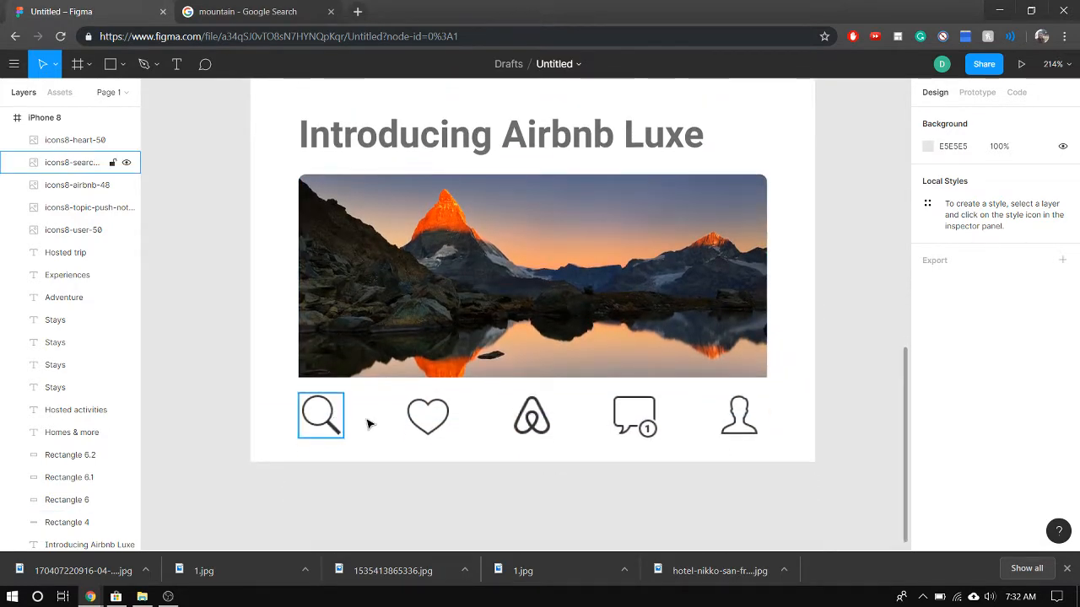
pyautogui.click(366, 425)
# Add a text box of about 39 × 11 beneath the search icon, at X 34, Y 652, reading "Explore"
pyautogui.scroll(-5, 368, 423)
pyautogui.scroll(5, 368, 424)
pyautogui.scroll(1, 540, 429)
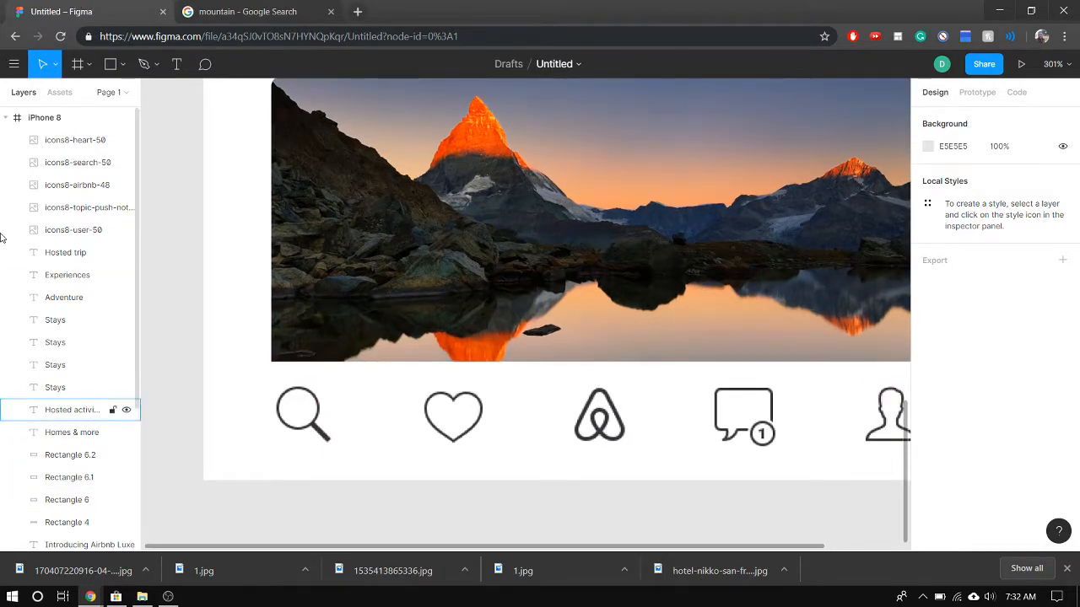
pyautogui.click(177, 64)
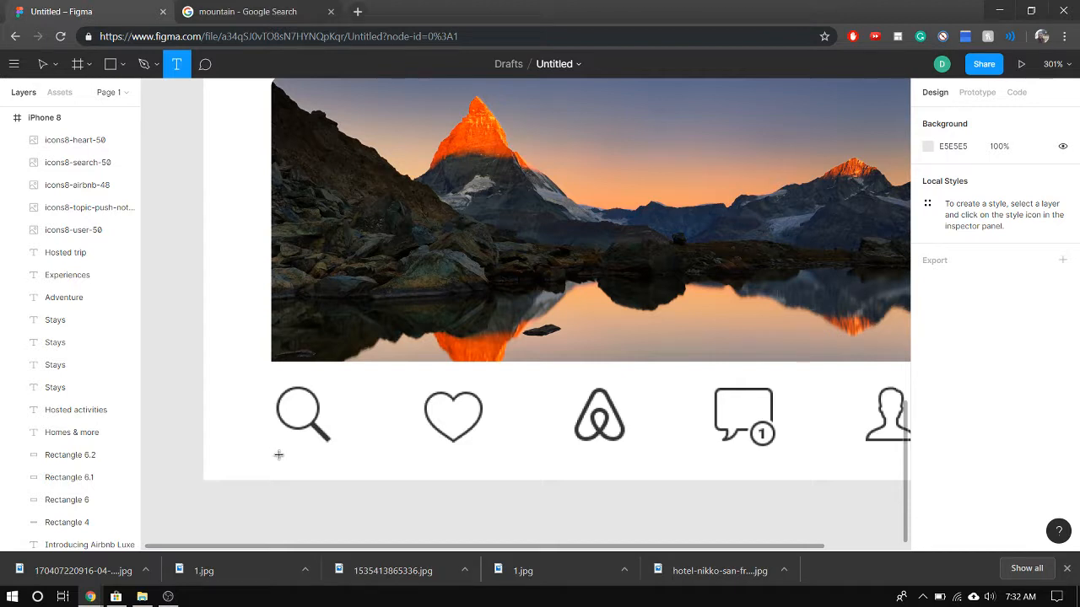
pyautogui.moveTo(278, 455); pyautogui.dragTo(357, 472)
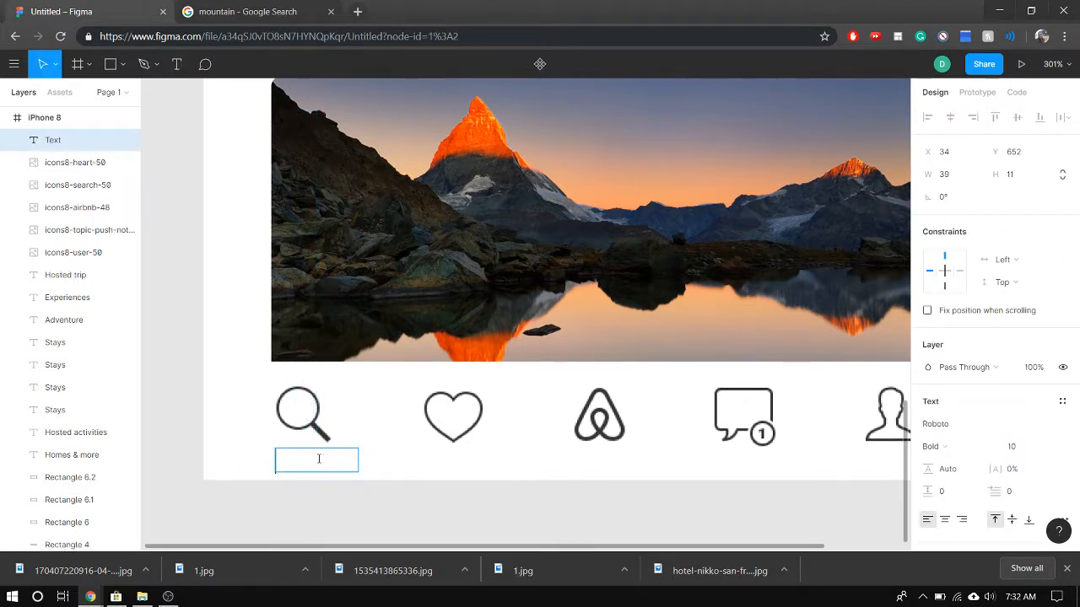
pyautogui.press('capslock')
pyautogui.press('capslock')
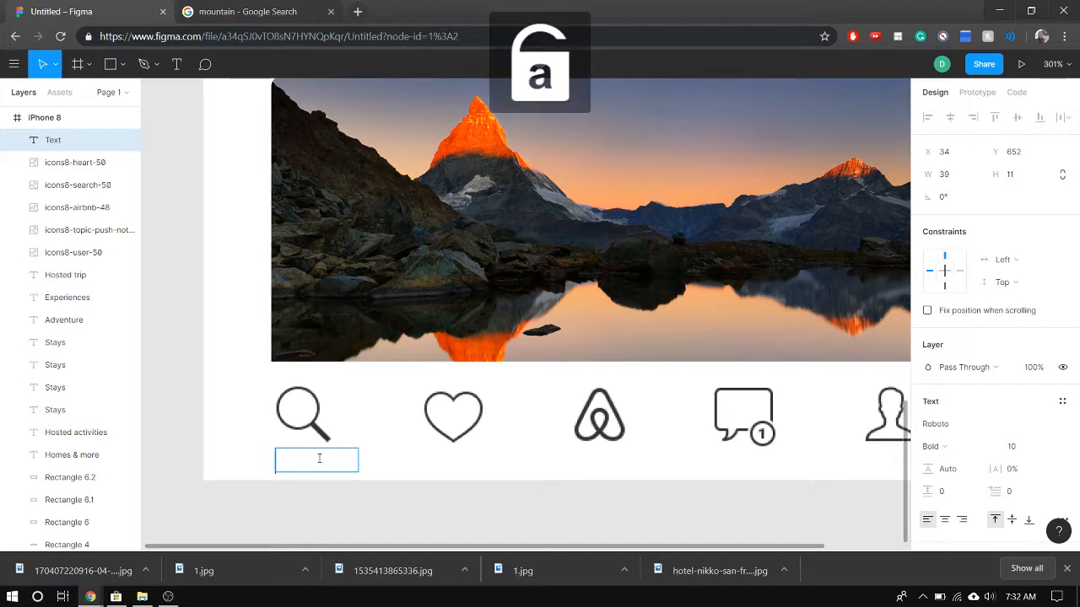
pyautogui.press('capslock')
pyautogui.write('E')
pyautogui.press('capslock')
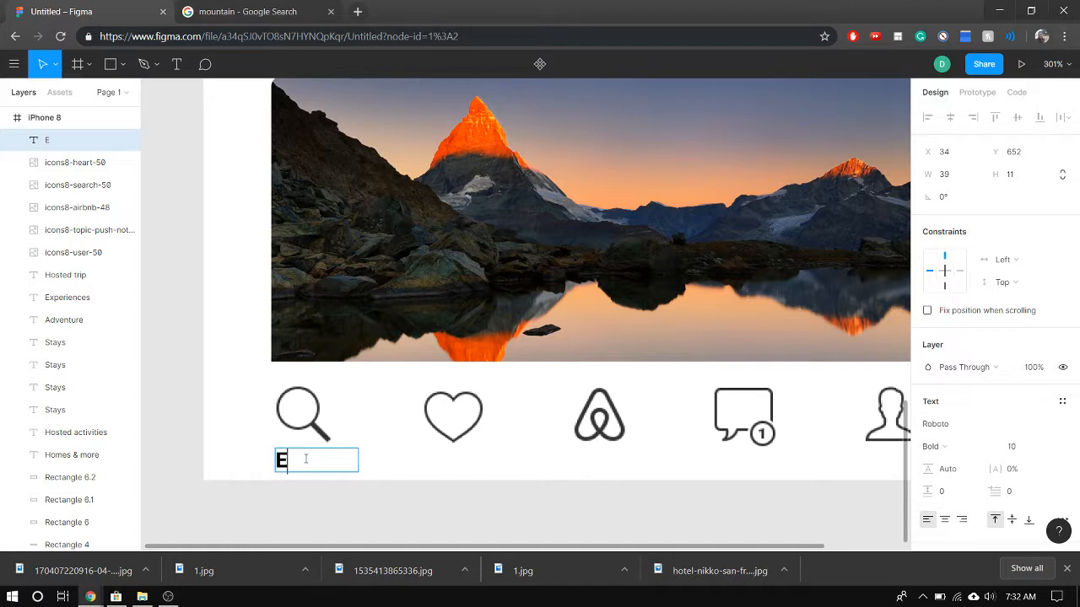
pyautogui.press('capslock')
pyautogui.write('XPLO')
pyautogui.press('capslock')
pyautogui.press('BackSpace')
pyautogui.press('BackSpace')
pyautogui.press('BackSpace')
pyautogui.press('BackSpace')
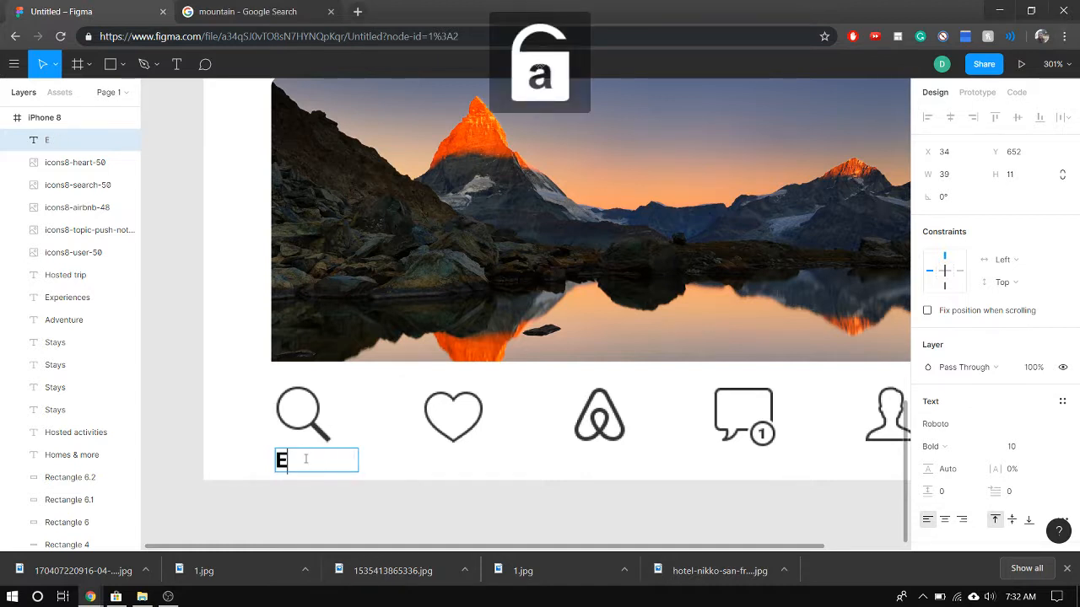
pyautogui.write('xplore')
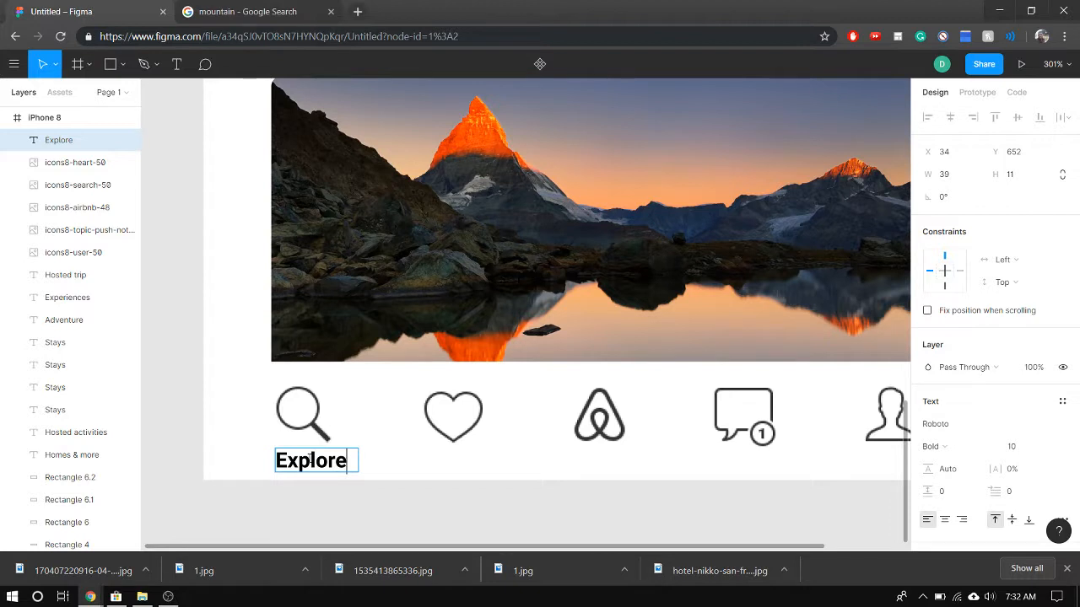
# Set the search icon label's font size to 8 and rewrite it in capitals as "EXPLORE"
pyautogui.doubleClick(312, 458)
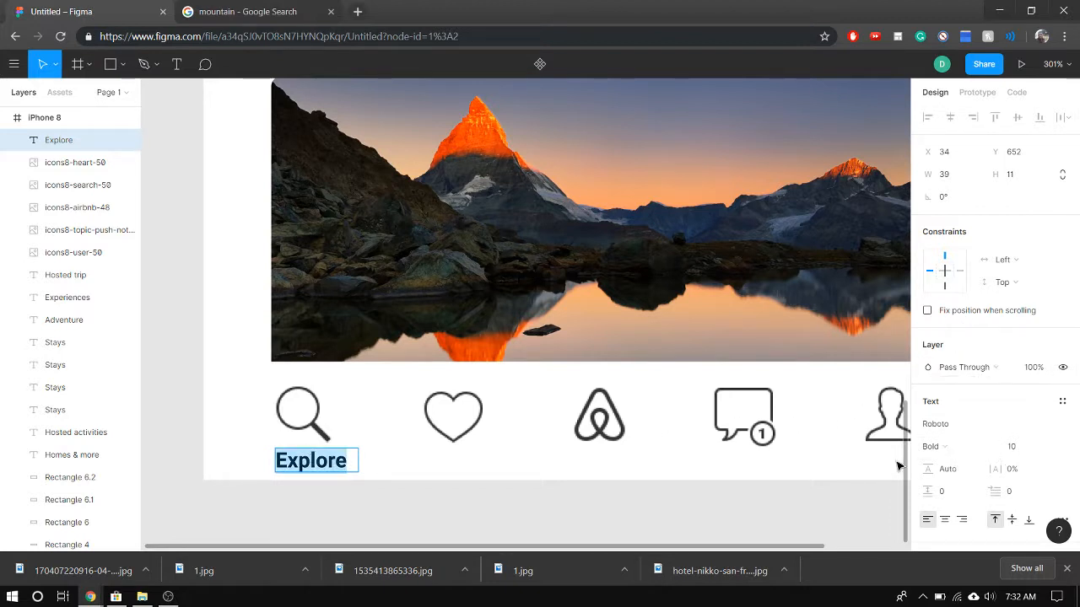
pyautogui.click(1008, 448)
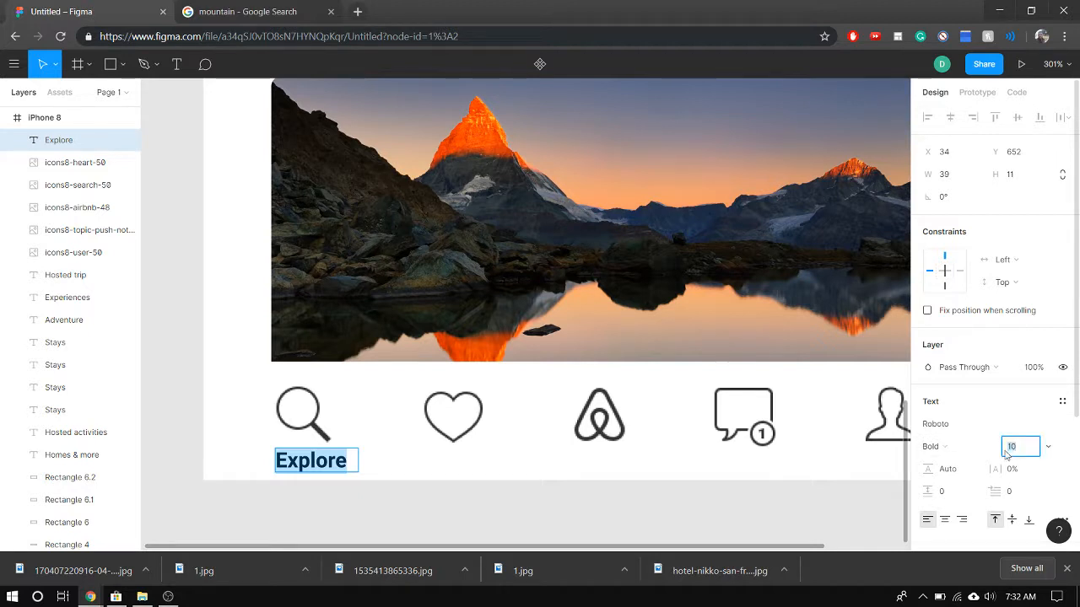
pyautogui.write('8')
pyautogui.press('Return')
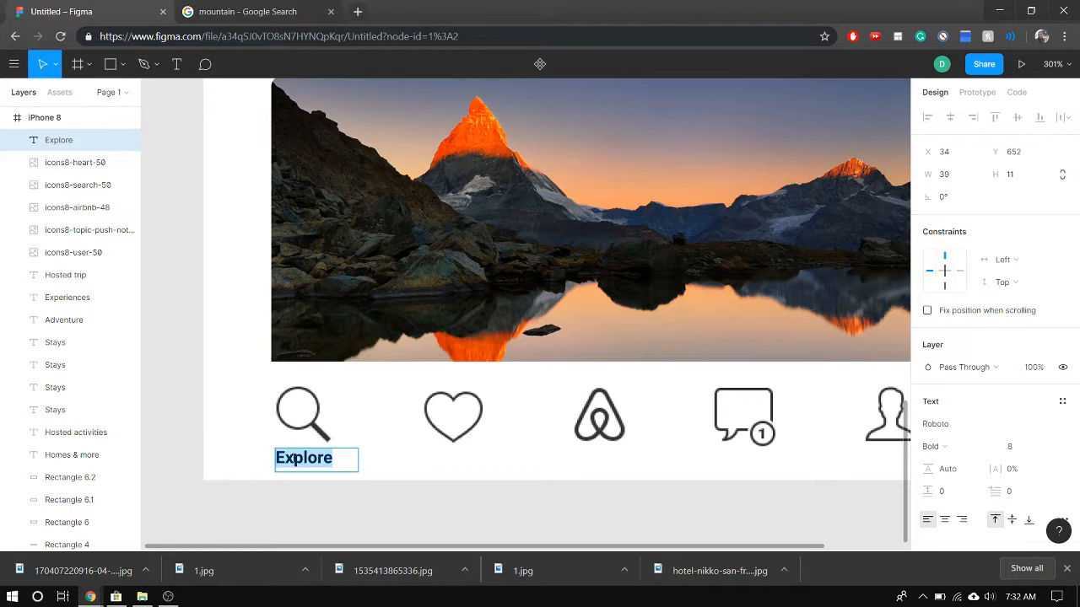
pyautogui.press('capslock')
pyautogui.write('EXPLORE')
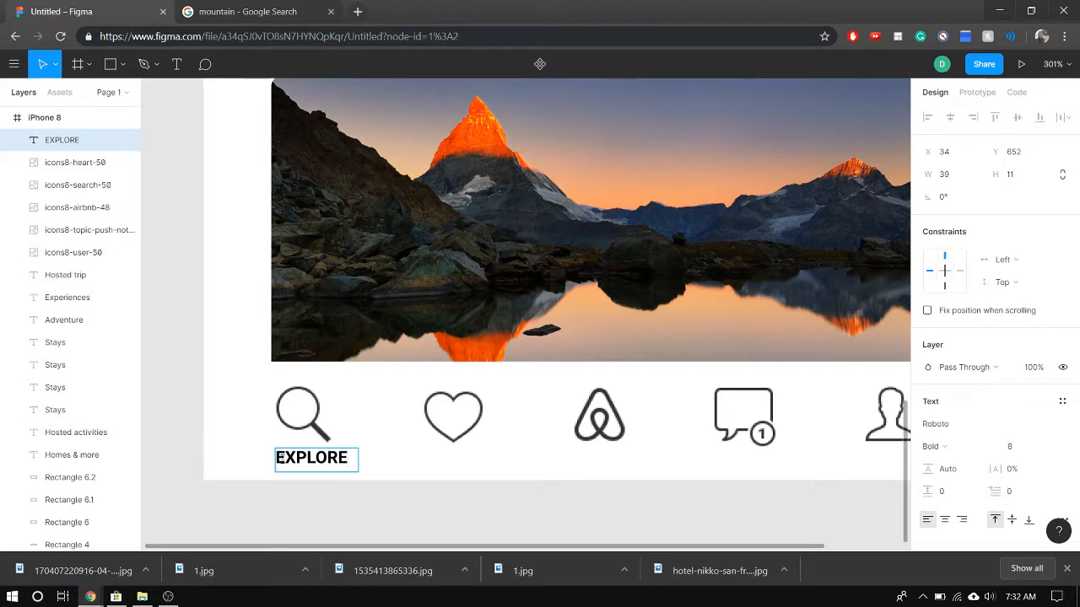
pyautogui.press('Escape')
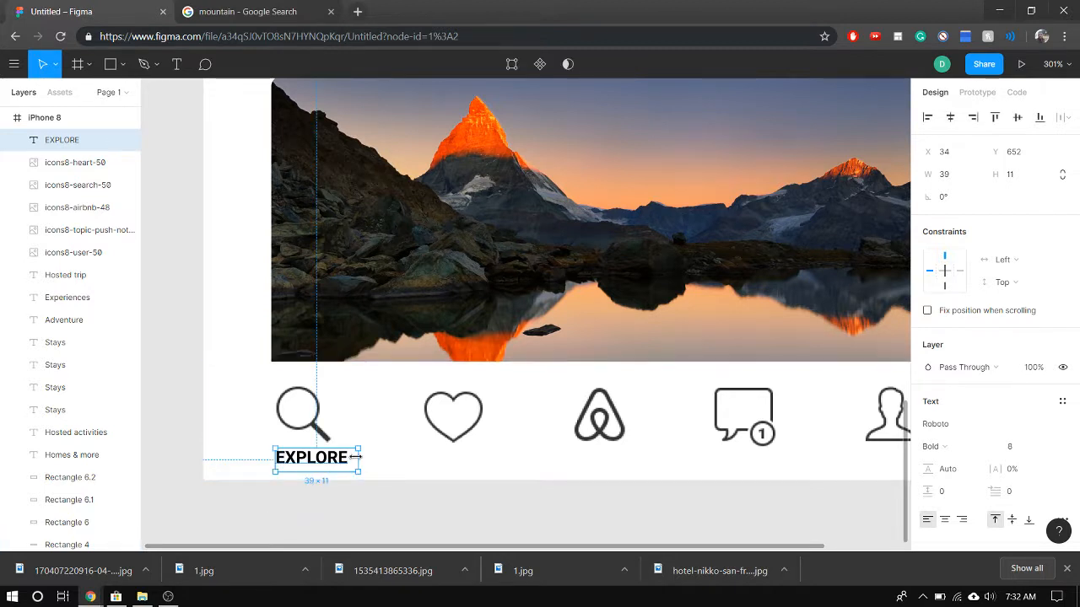
# Narrow the EXPLORE text box to a width of 37 and colour its text with the document's dark grey, 6C6C6C
pyautogui.moveTo(355, 457); pyautogui.dragTo(345, 456)
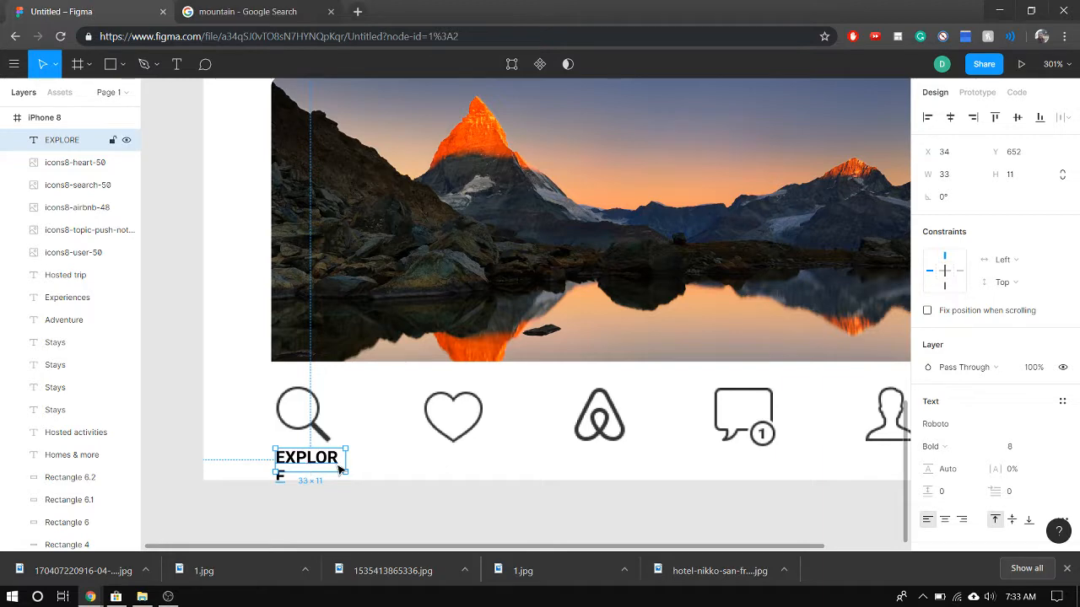
pyautogui.moveTo(350, 457); pyautogui.dragTo(355, 457)
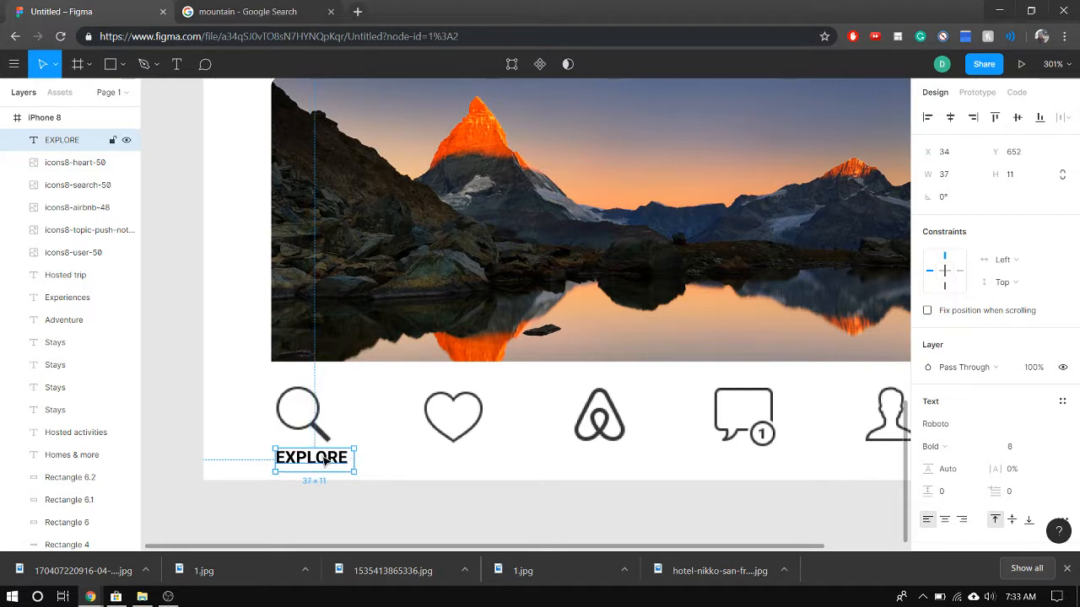
pyautogui.doubleClick(326, 460)
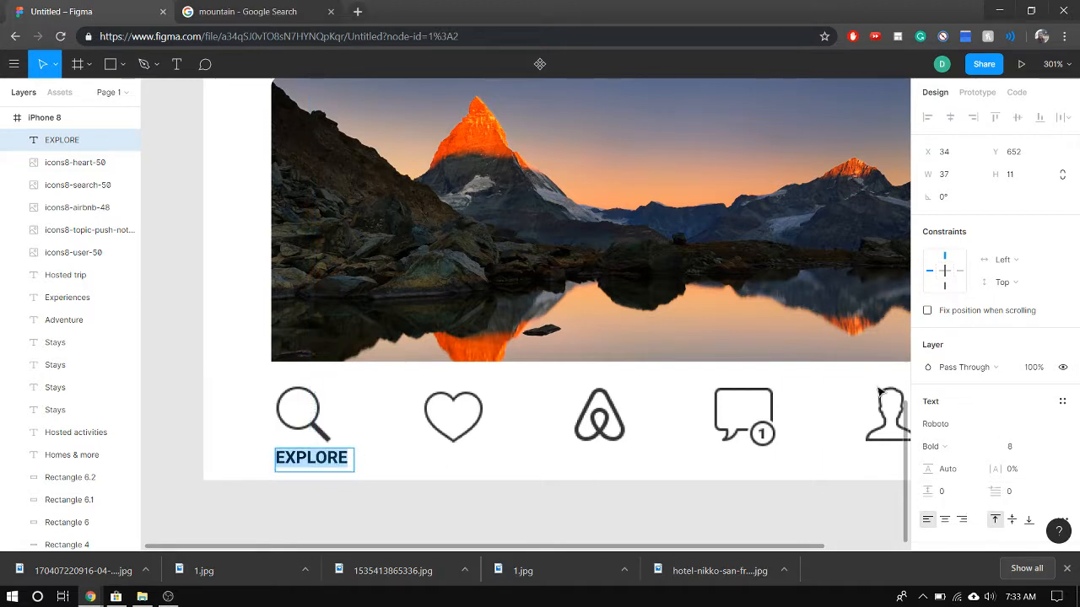
pyautogui.scroll(-1, 946, 507)
pyautogui.scroll(-3, 946, 507)
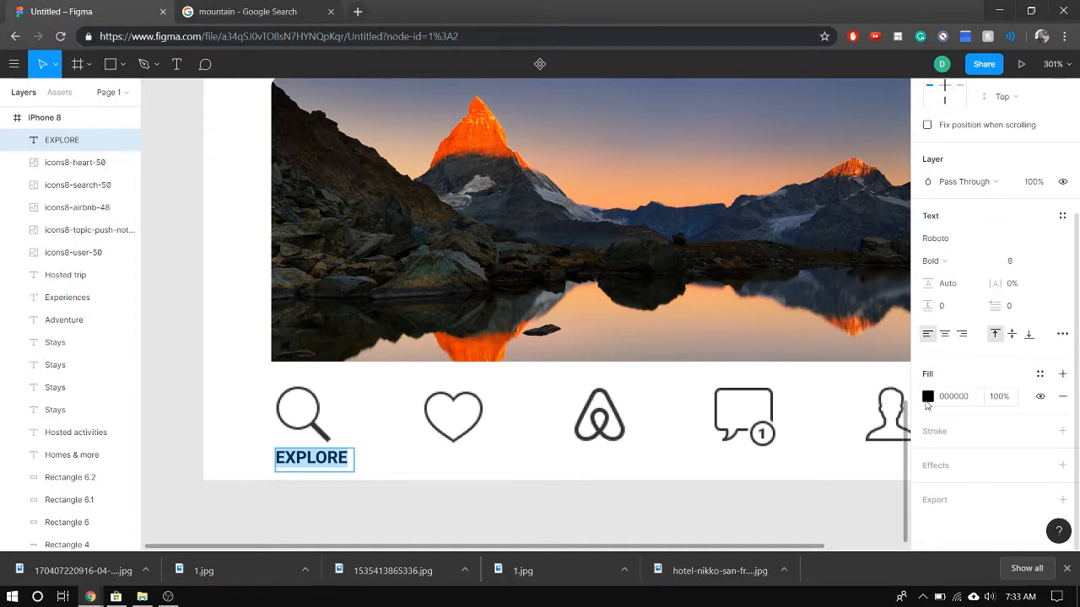
pyautogui.click(928, 398)
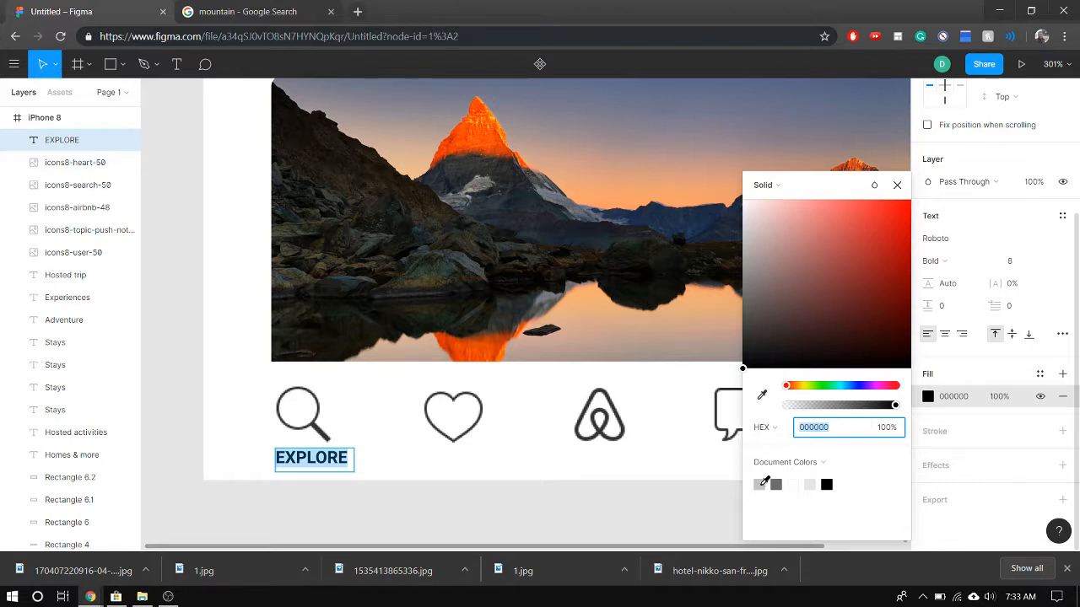
pyautogui.click(776, 484)
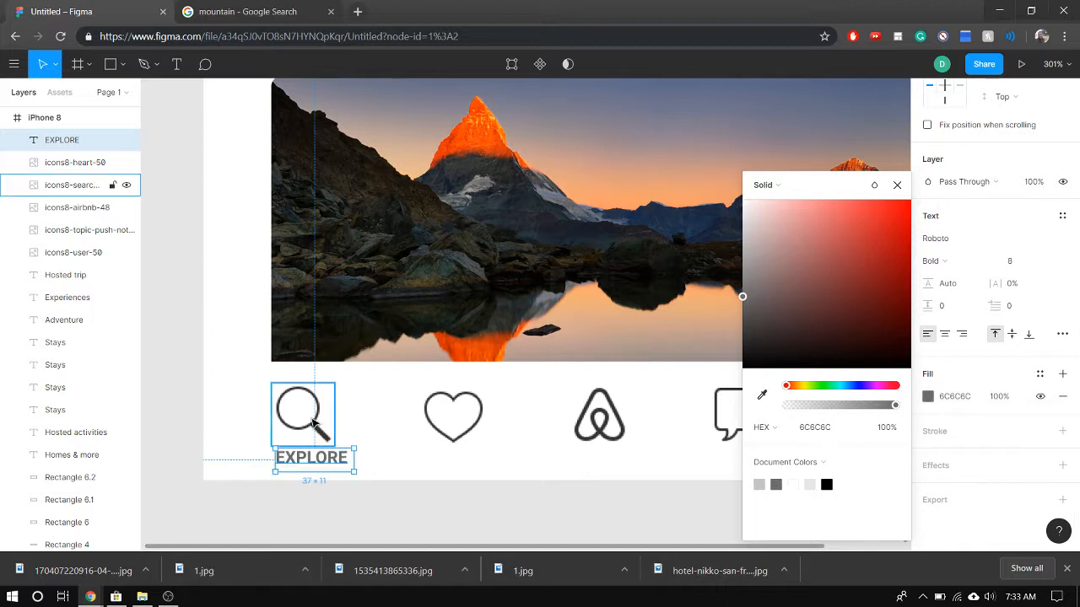
pyautogui.click(404, 495)
# Review the whole iPhone 8 screen and check how the EXPLORE label sits in the bottom icon bar
pyautogui.scroll(-1, 494, 418)
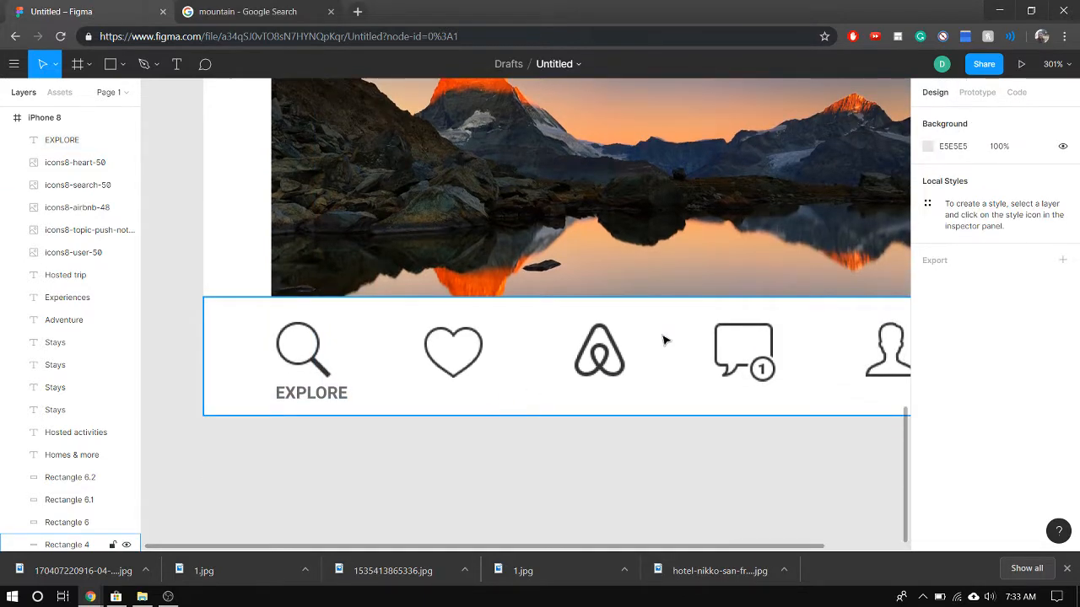
pyautogui.keyDown('ctrl'); pyautogui.scroll(-3, 661, 340); pyautogui.keyUp('ctrl')
pyautogui.keyDown('ctrl'); pyautogui.scroll(-2, 661, 340); pyautogui.keyUp('ctrl')
pyautogui.scroll(6, 826, 304)
pyautogui.scroll(-2, 800, 304)
pyautogui.keyDown('ctrl'); pyautogui.scroll(-2, 797, 302); pyautogui.keyUp('ctrl')
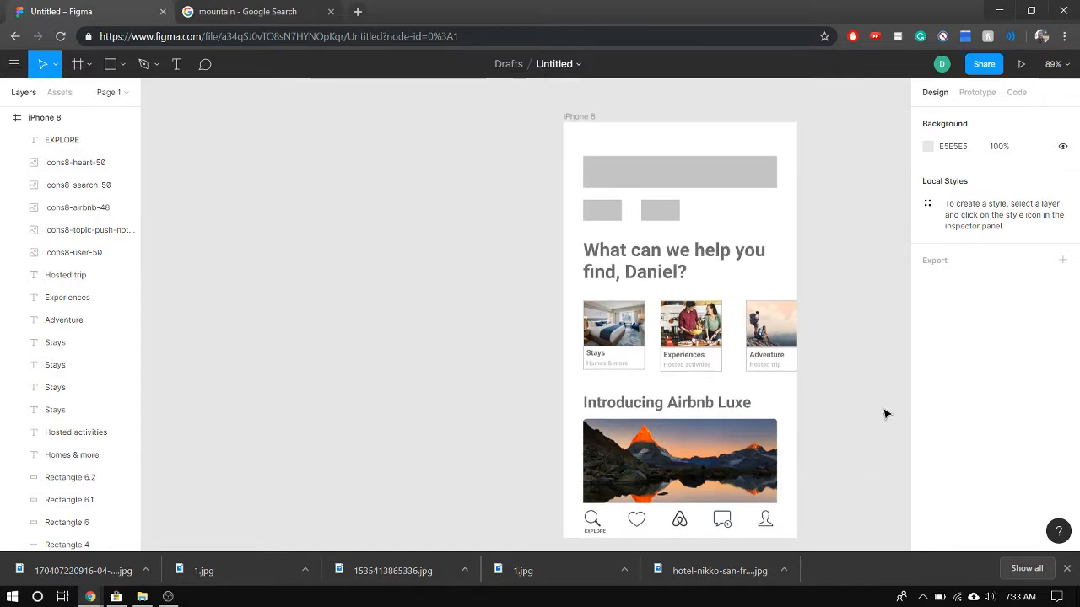
pyautogui.keyDown('ctrl'); pyautogui.scroll(4, 887, 413); pyautogui.keyUp('ctrl')
pyautogui.scroll(-3, 886, 412)
pyautogui.scroll(5, 827, 342)
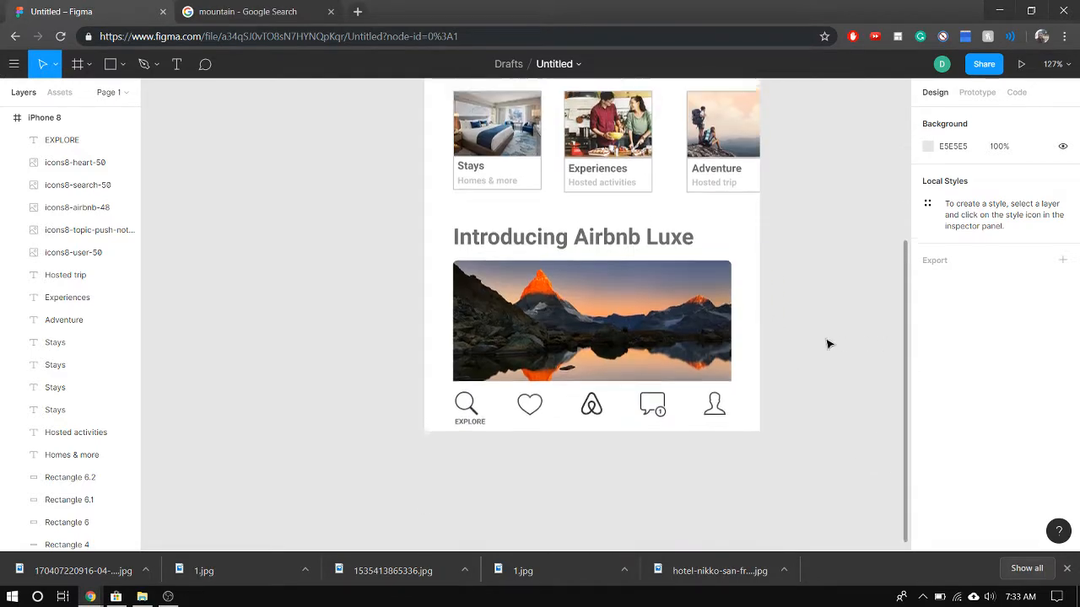
pyautogui.scroll(-2, 803, 352)
pyautogui.scroll(-5, 797, 363)
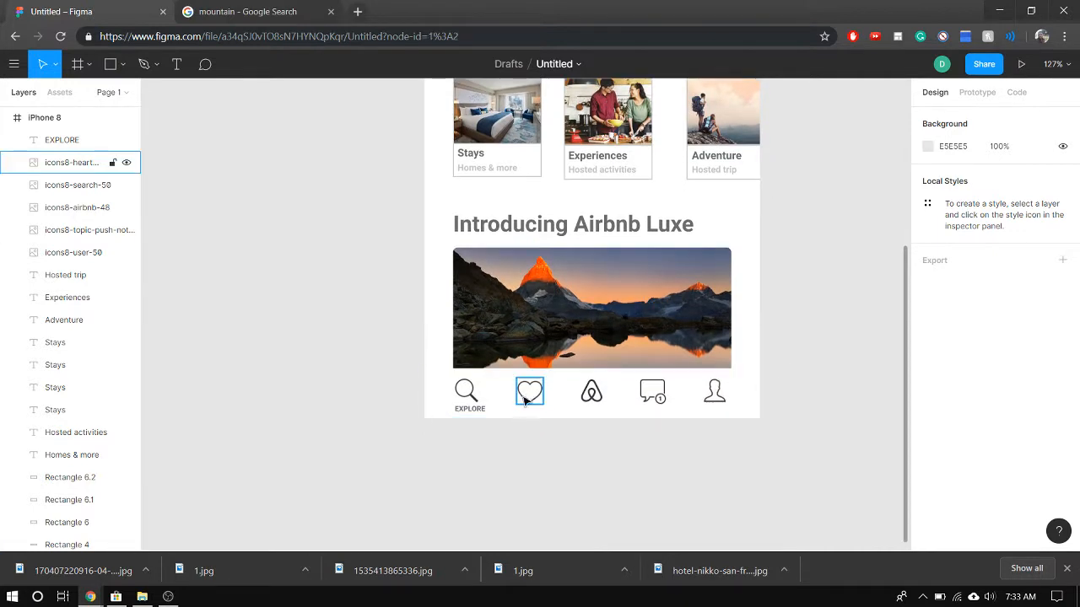
pyautogui.click(524, 400)
pyautogui.click(496, 441)
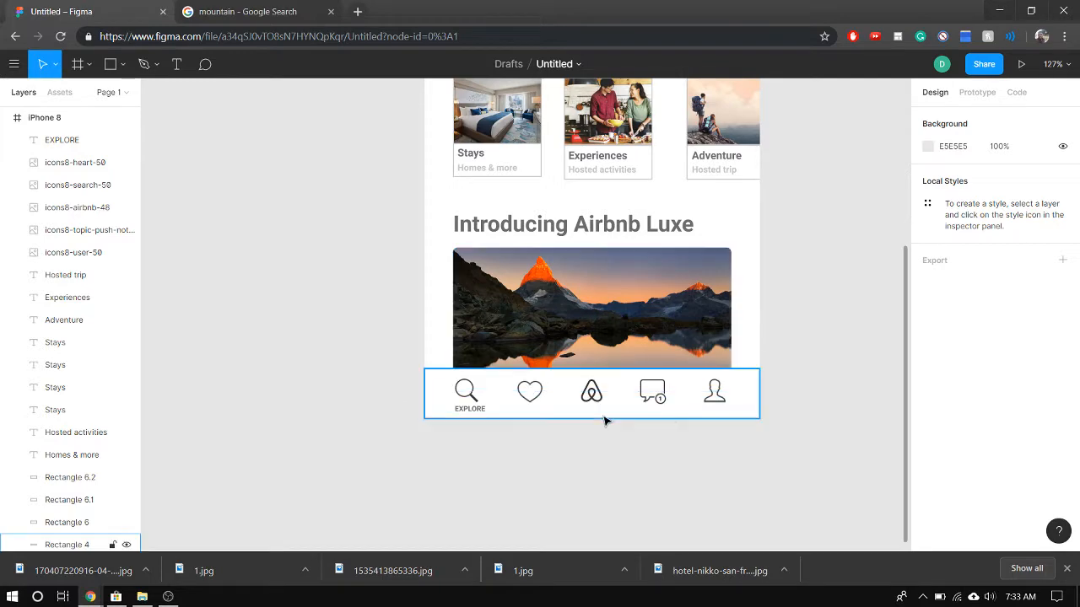
pyautogui.scroll(4, 835, 370)
pyautogui.scroll(-2, 727, 363)
pyautogui.scroll(-3, 727, 363)
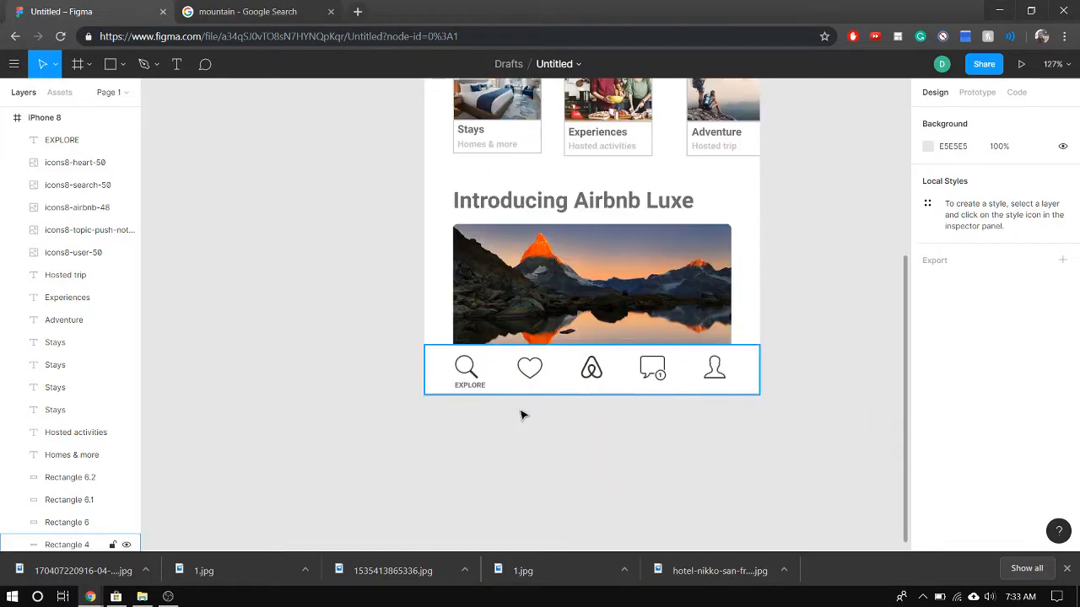
# Paste four copies of the EXPLORE label and place one beneath the heart icon at X 99, Y 652
pyautogui.click(478, 387)
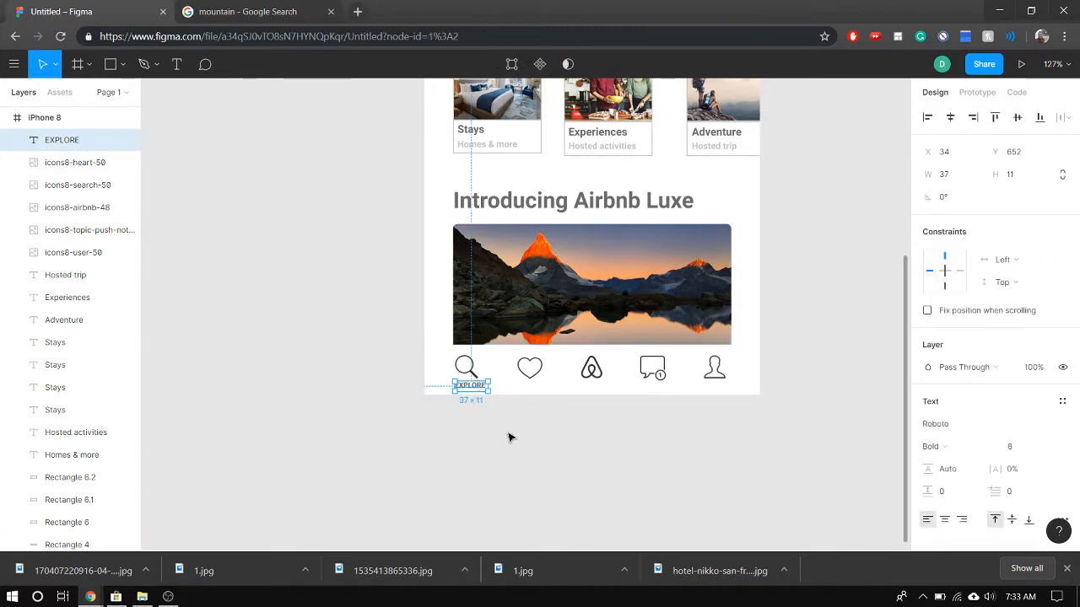
pyautogui.hotkey('ctrl', 'v')
pyautogui.hotkey('ctrl', 'v')
pyautogui.hotkey('ctrl', 'v')
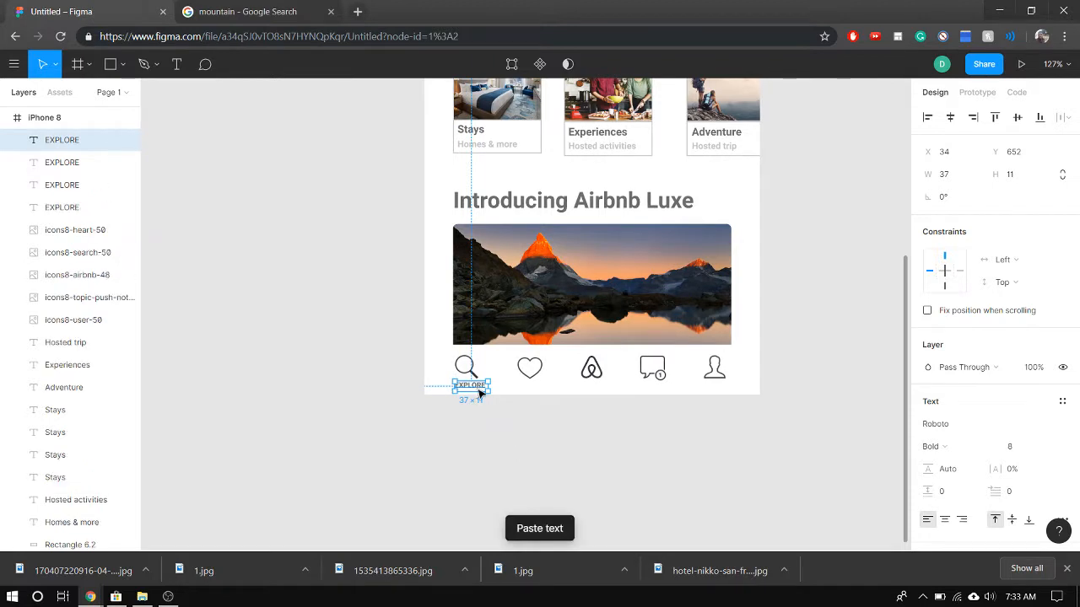
pyautogui.hotkey('ctrl', 'v')
pyautogui.moveTo(479, 393); pyautogui.dragTo(539, 386)
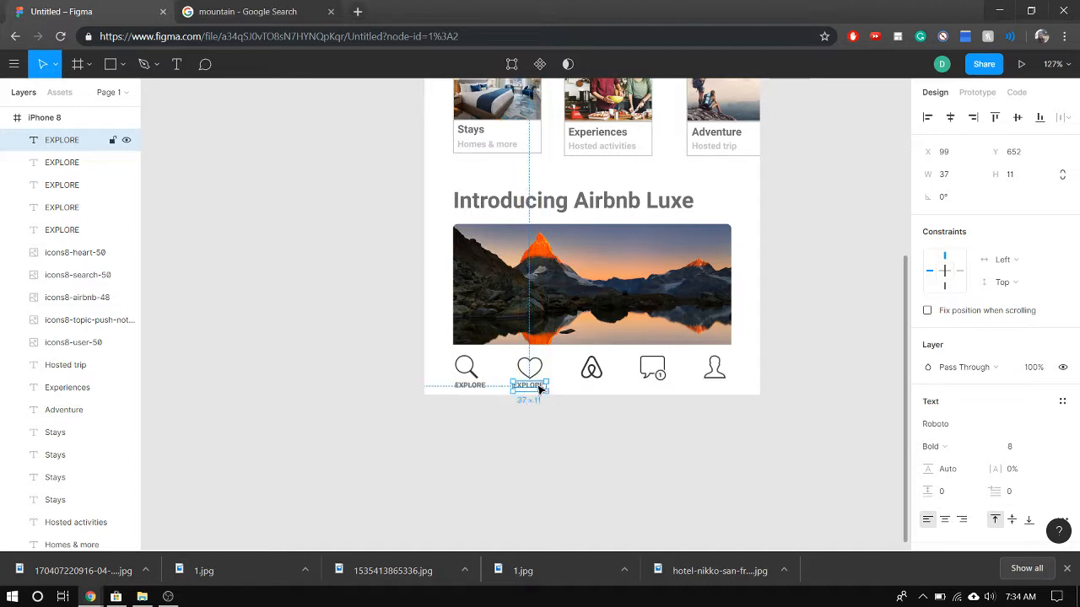
# Move one EXPLORE copy beneath the Airbnb icon at X 169 and another beneath the notification icon at X 236, both at Y 652
pyautogui.scroll(10, 556, 396)
pyautogui.scroll(-3, 556, 396)
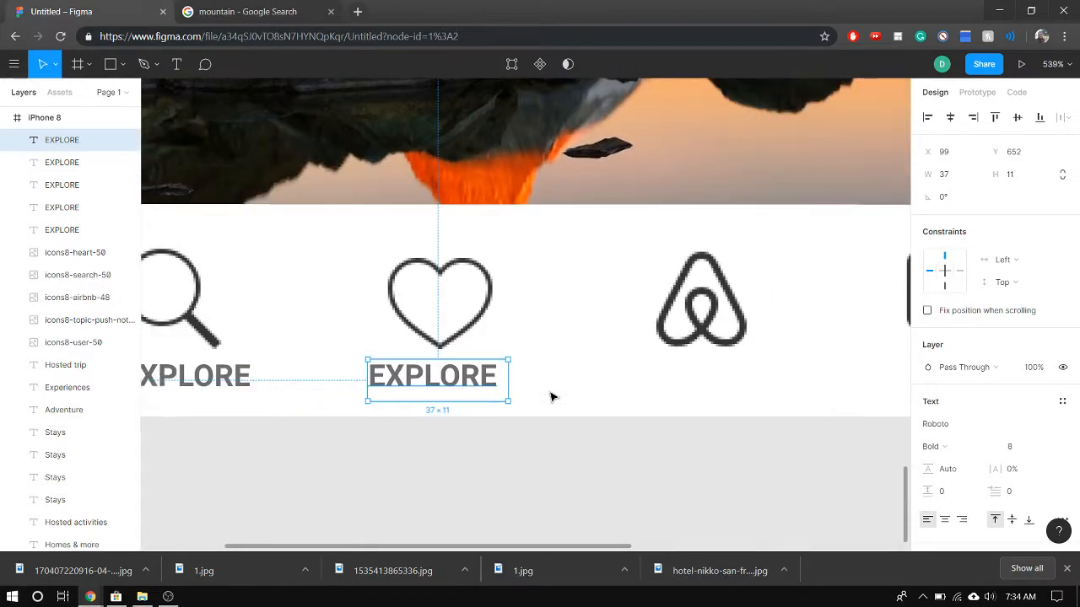
pyautogui.moveTo(190, 391); pyautogui.dragTo(709, 382)
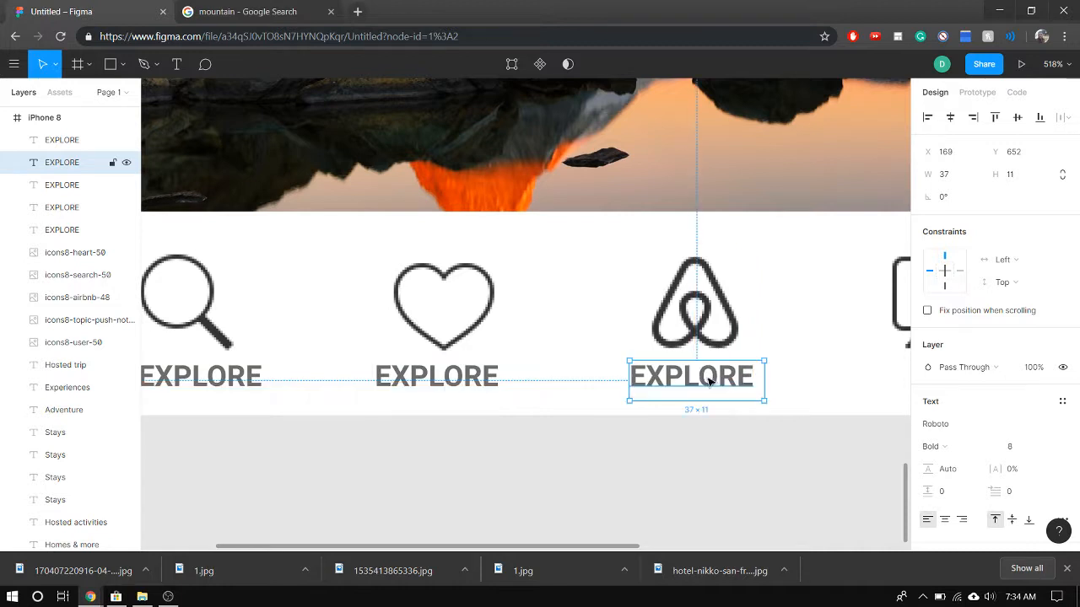
pyautogui.click(181, 380)
pyautogui.moveTo(217, 381); pyautogui.dragTo(750, 386)
pyautogui.scroll(-5, 754, 458)
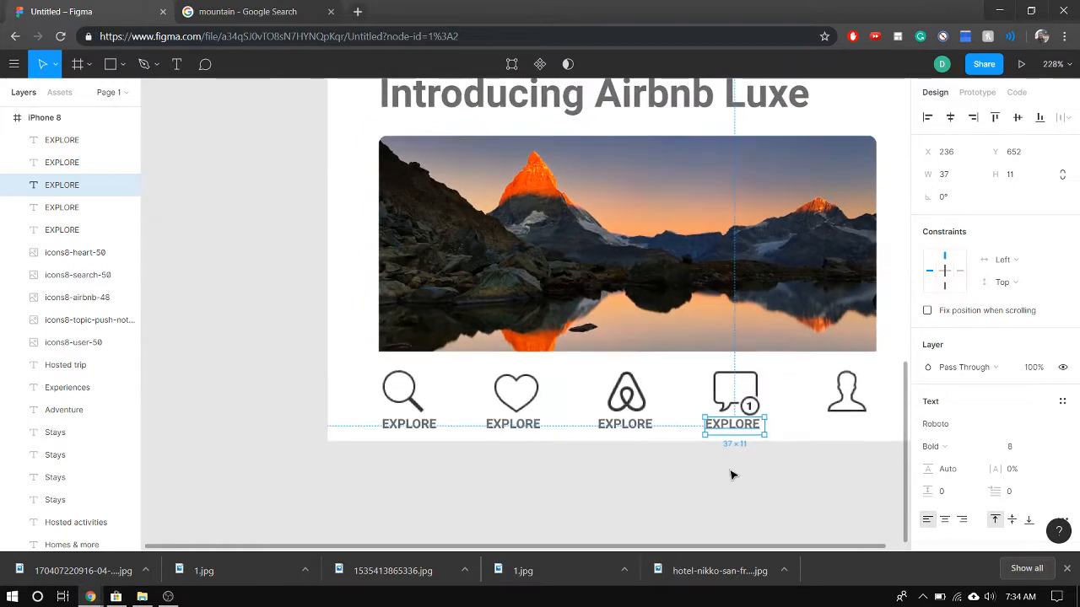
# Move the last EXPLORE copy beneath the user icon at X 309, Y 653, and nudge the notification icon's label slightly right
pyautogui.click(407, 426)
pyautogui.moveTo(416, 431); pyautogui.dragTo(849, 434)
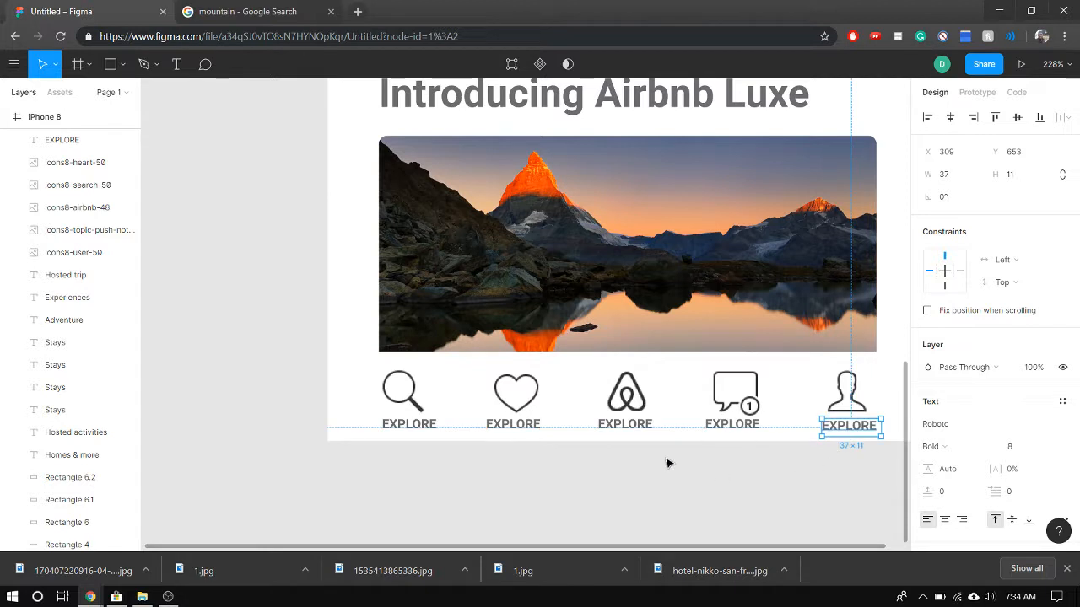
pyautogui.scroll(-3, 663, 443)
pyautogui.moveTo(728, 428); pyautogui.dragTo(738, 440)
pyautogui.click(701, 456)
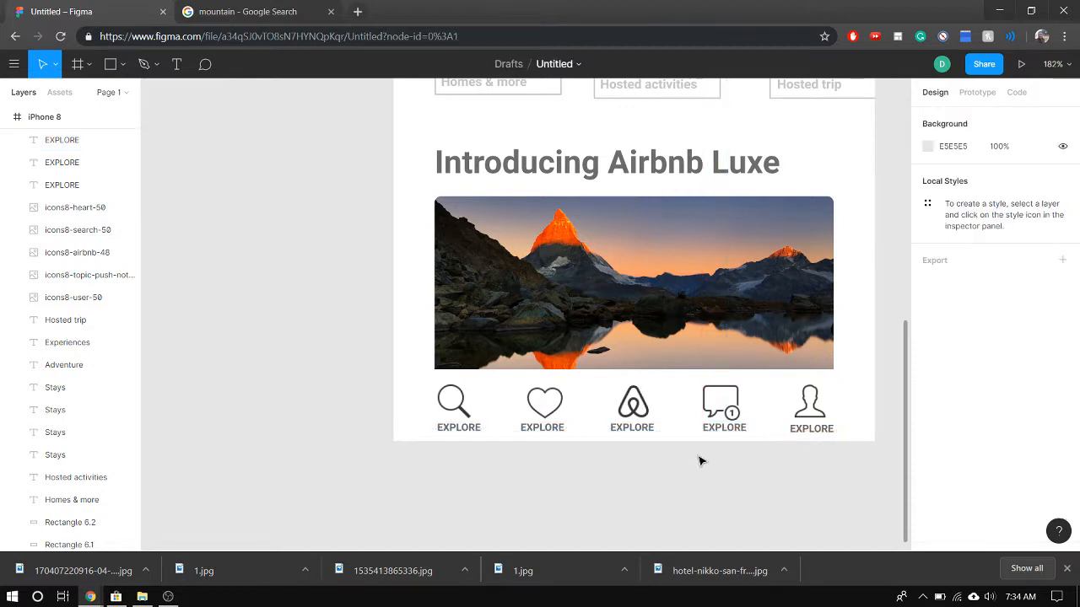
# Align the EXPLORE label under the heart icon at X 101 and the one under the user icon at Y 652
pyautogui.click(542, 430)
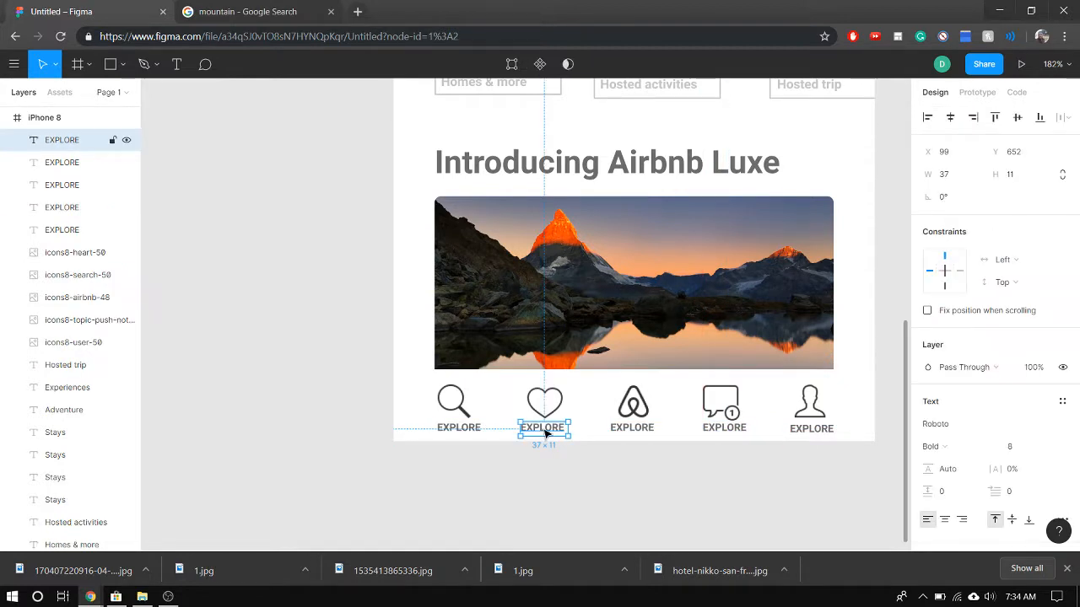
pyautogui.moveTo(548, 430); pyautogui.dragTo(548, 433)
pyautogui.moveTo(811, 428); pyautogui.dragTo(811, 436)
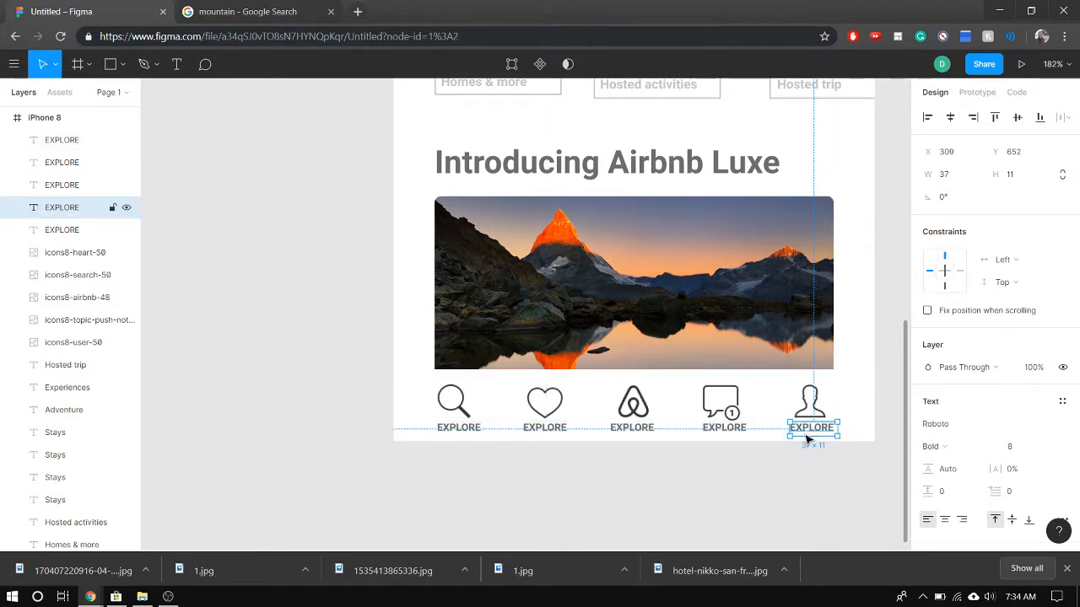
# Select all five EXPLORE labels together and check whether they share the same vertical position
pyautogui.keyDown('shift'); pyautogui.click(727, 428); pyautogui.keyUp('shift')
pyautogui.keyDown('shift'); pyautogui.click(635, 428); pyautogui.keyUp('shift')
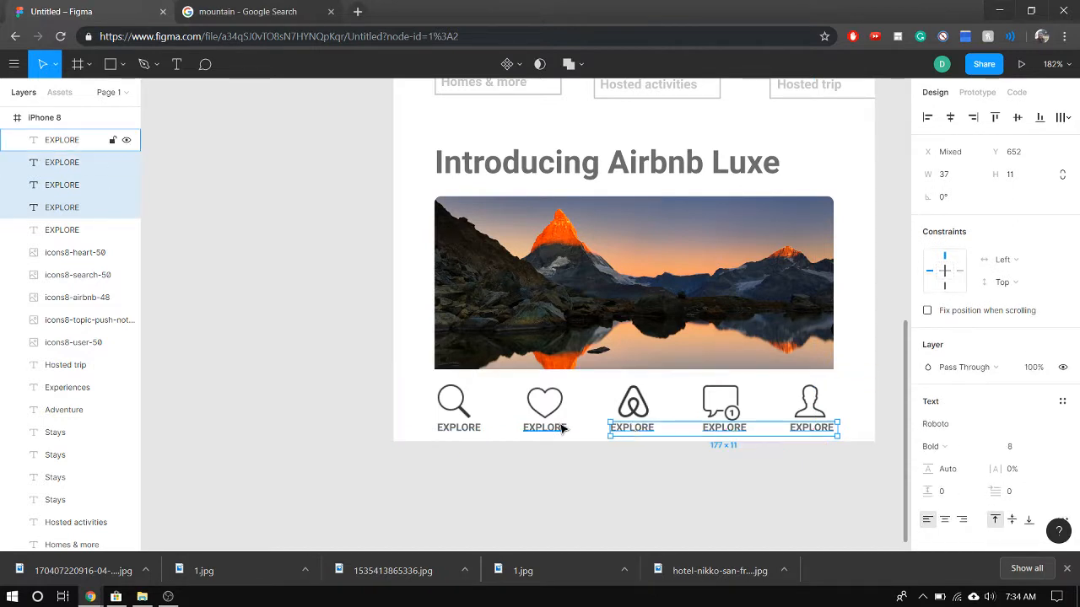
pyautogui.keyDown('shift'); pyautogui.click(530, 427); pyautogui.keyUp('shift')
pyautogui.keyDown('shift'); pyautogui.click(460, 429); pyautogui.keyUp('shift')
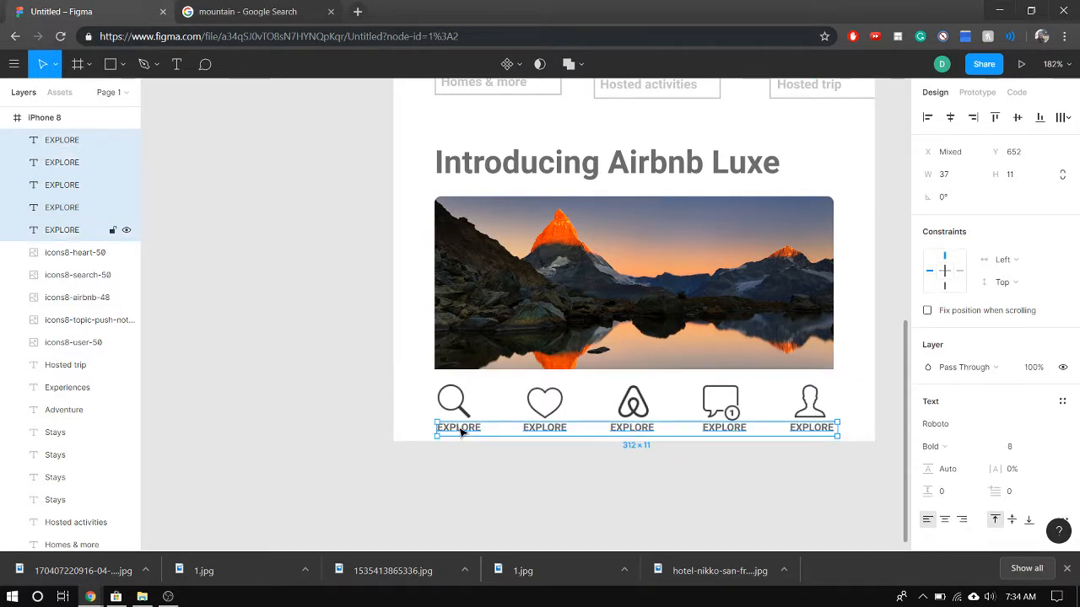
pyautogui.keyDown('shift'); pyautogui.click(462, 431); pyautogui.keyUp('shift')
pyautogui.keyDown('shift'); pyautogui.click(461, 430); pyautogui.keyUp('shift')
pyautogui.keyDown('shift'); pyautogui.click(462, 430); pyautogui.keyUp('shift')
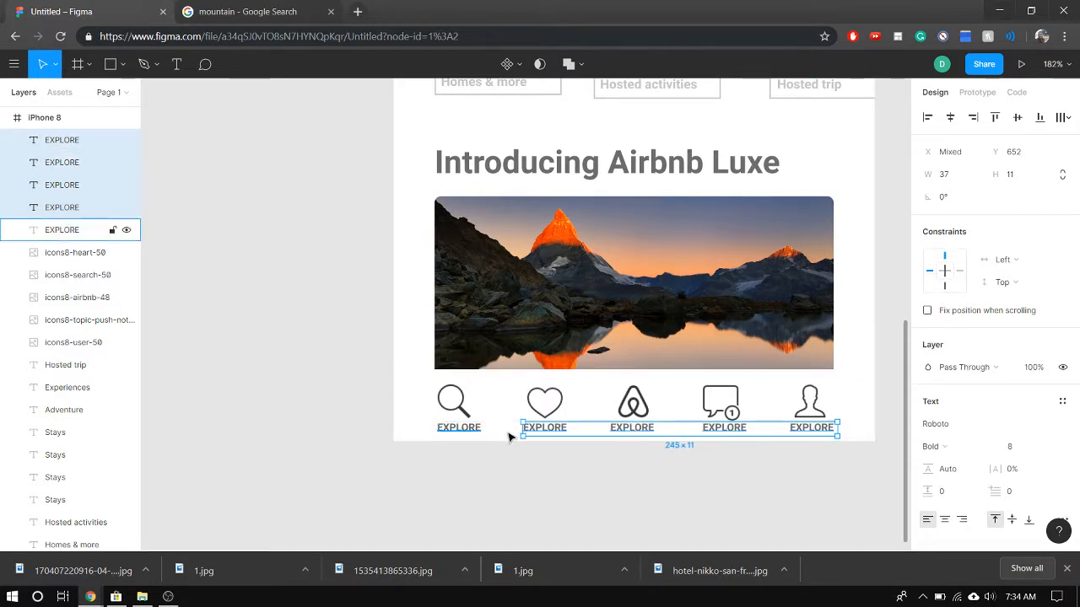
pyautogui.keyDown('shift'); pyautogui.click(485, 430); pyautogui.keyUp('shift')
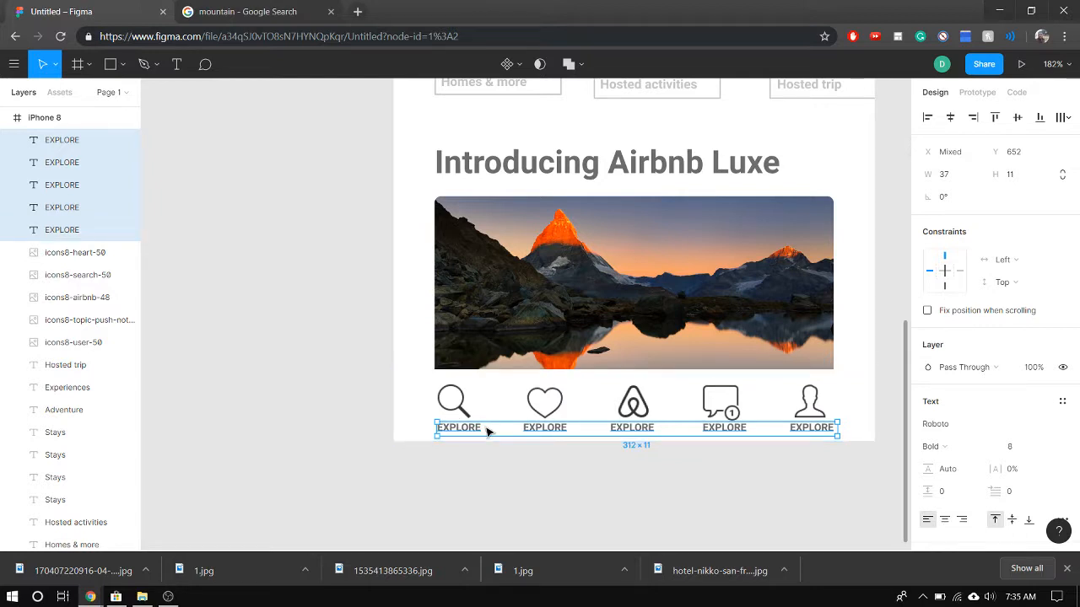
pyautogui.click(489, 432)
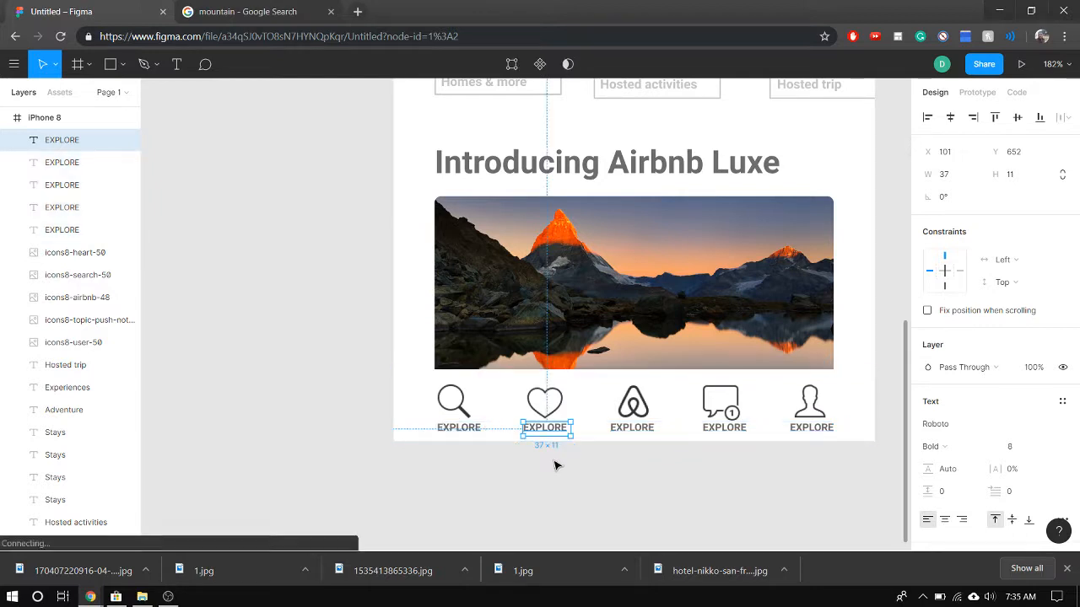
pyautogui.click(629, 430)
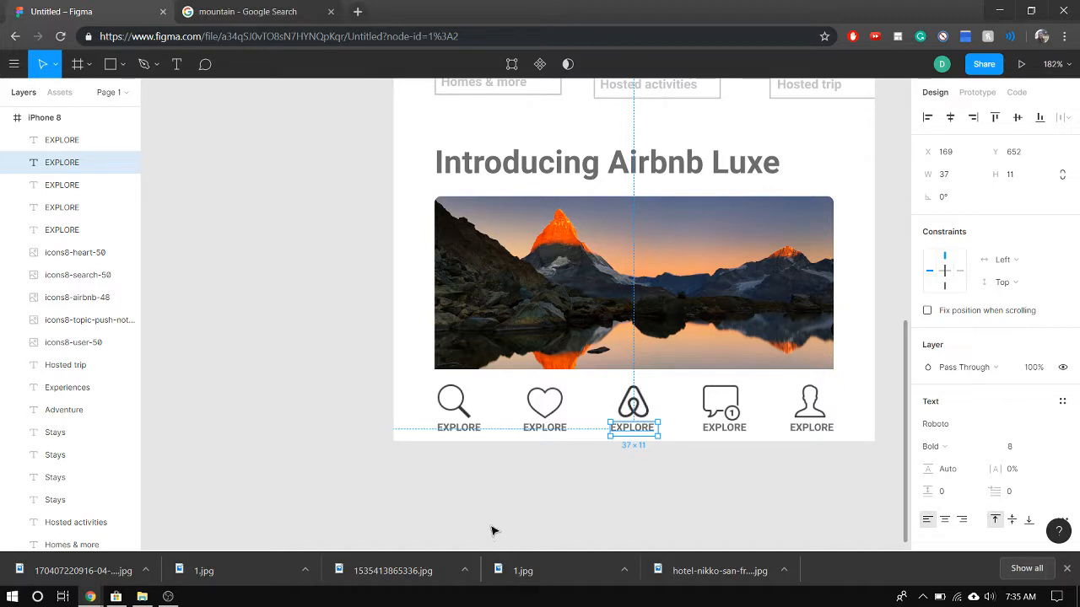
# Change the label beneath the heart icon to SAVED and centre its text
pyautogui.doubleClick(549, 429)
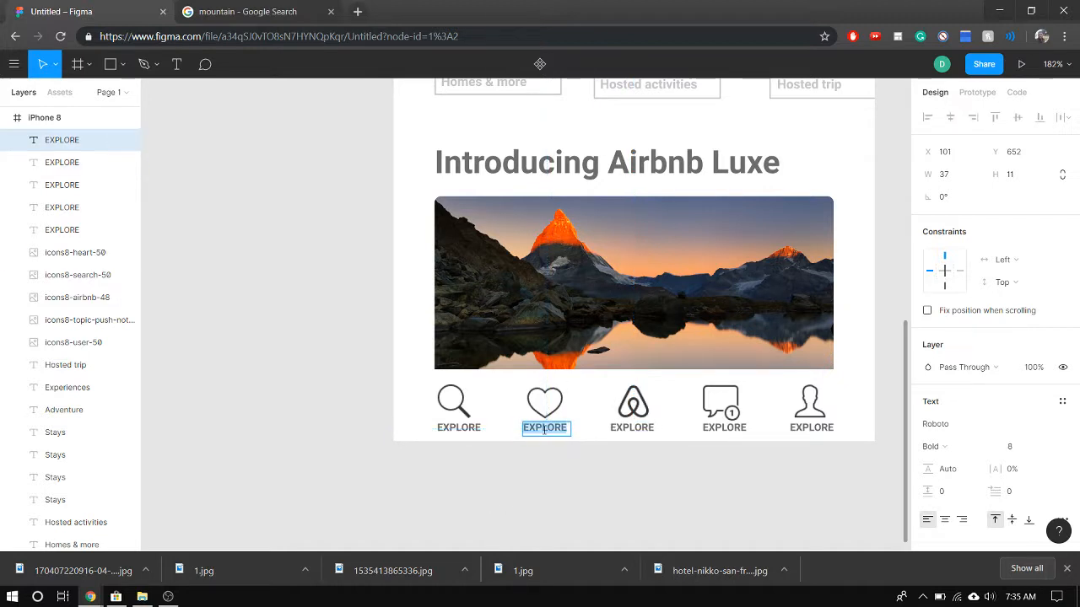
pyautogui.write('sa')
pyautogui.press('capslock')
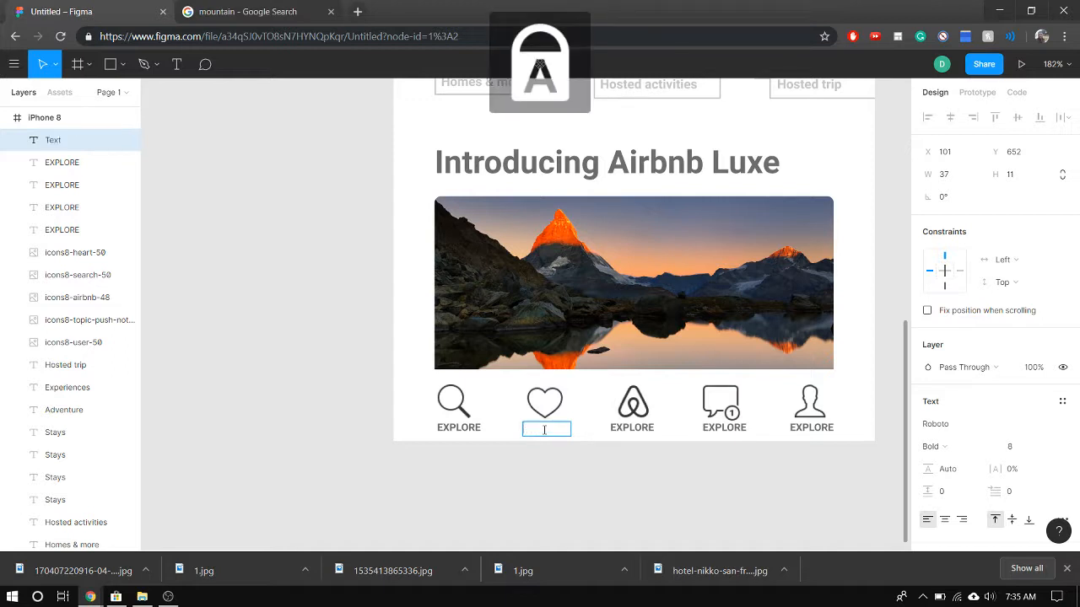
pyautogui.write('SAVED')
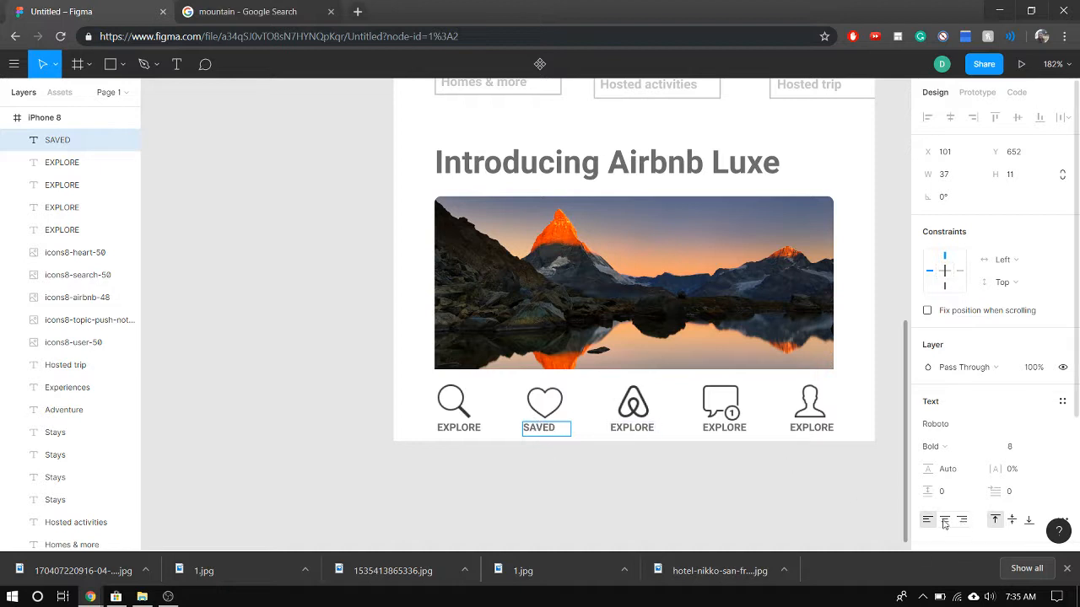
# Change the label beneath the Airbnb icon to TRIPS and centre its text
pyautogui.click(629, 428)
pyautogui.doubleClick(630, 427)
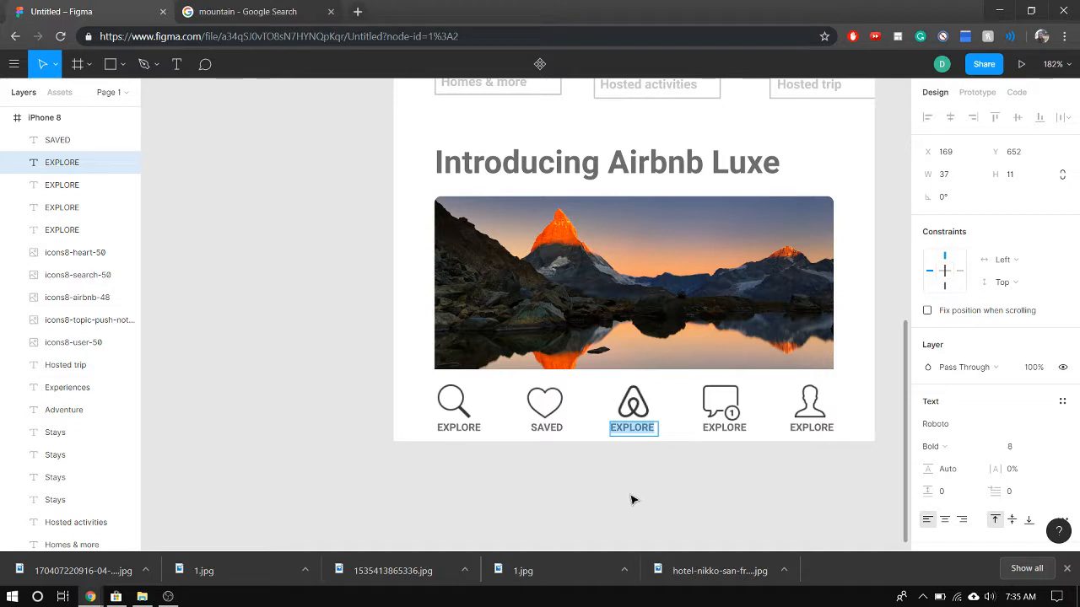
pyautogui.press('capslock')
pyautogui.write('t')
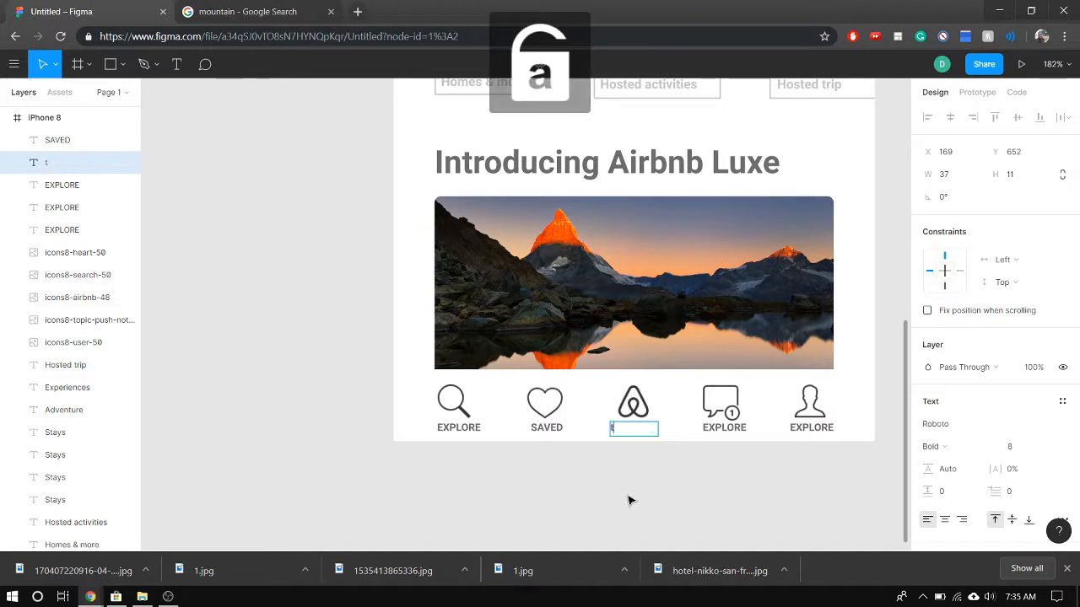
pyautogui.press('capslock')
pyautogui.write('TRIPS')
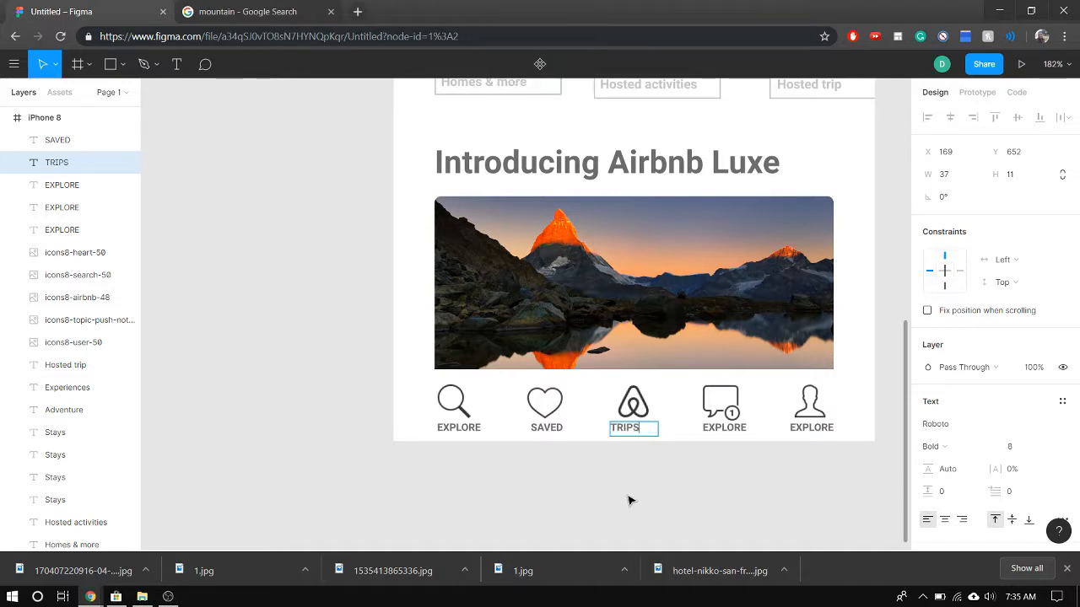
pyautogui.click(945, 518)
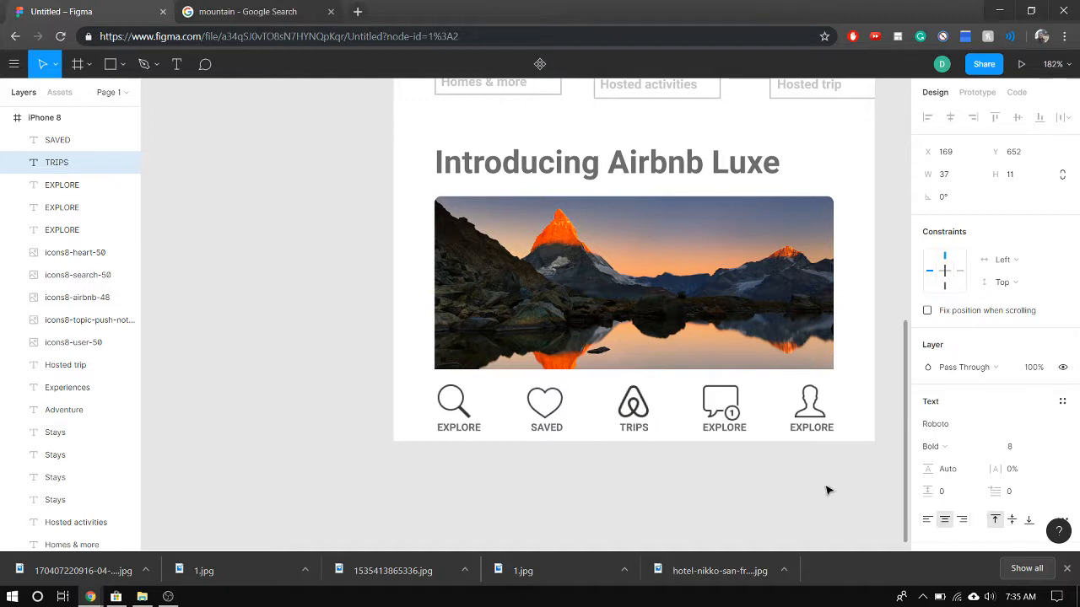
# Change the label beneath the notification icon to INBOX and centre its text
pyautogui.doubleClick(718, 430)
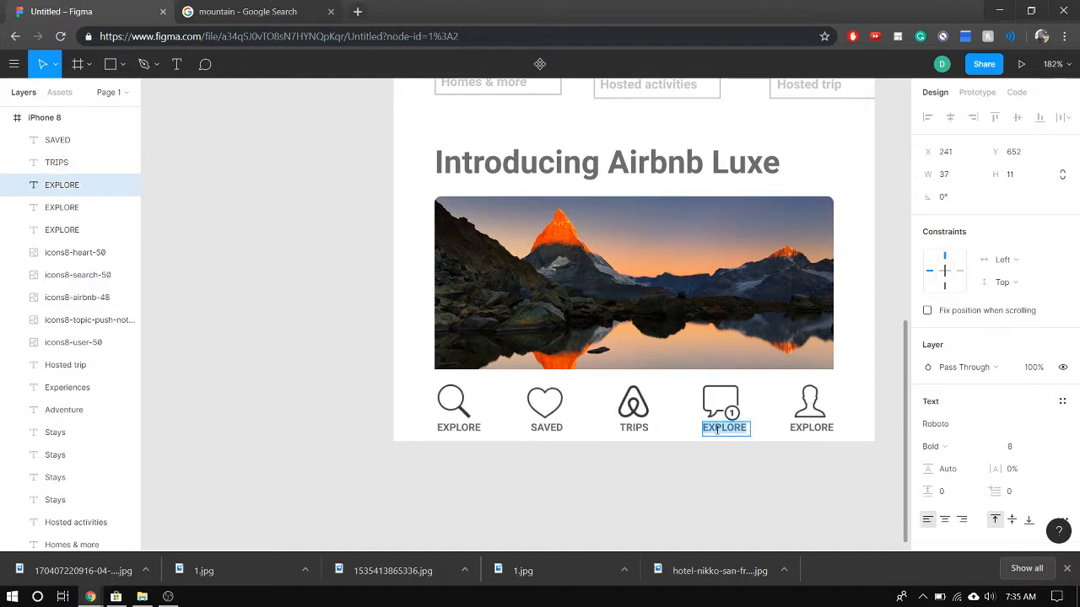
pyautogui.press('capslock')
pyautogui.write('in')
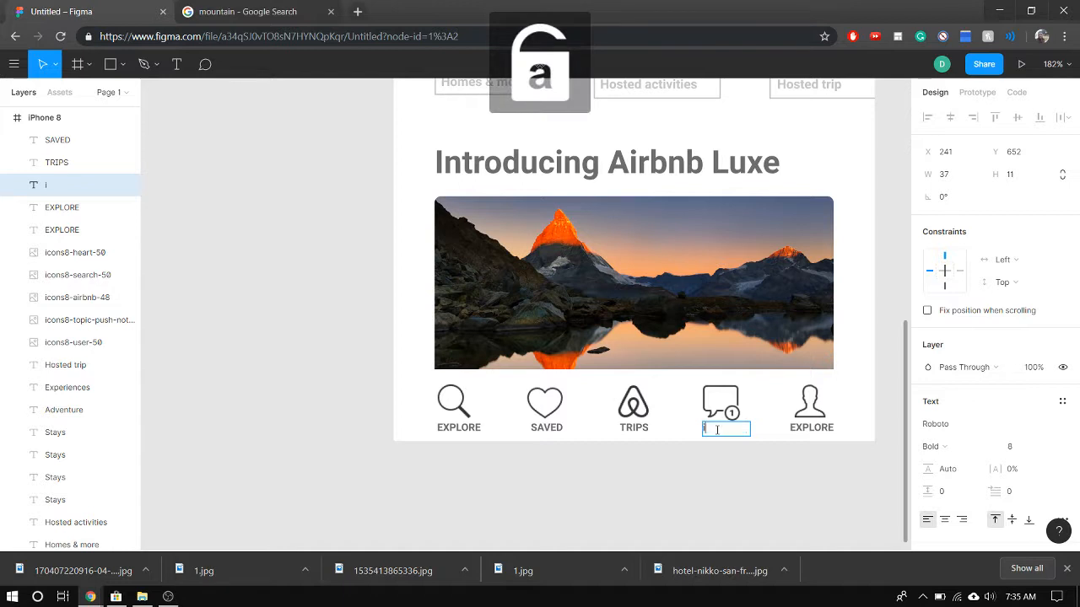
pyautogui.press('capslock')
pyautogui.write('INBO')
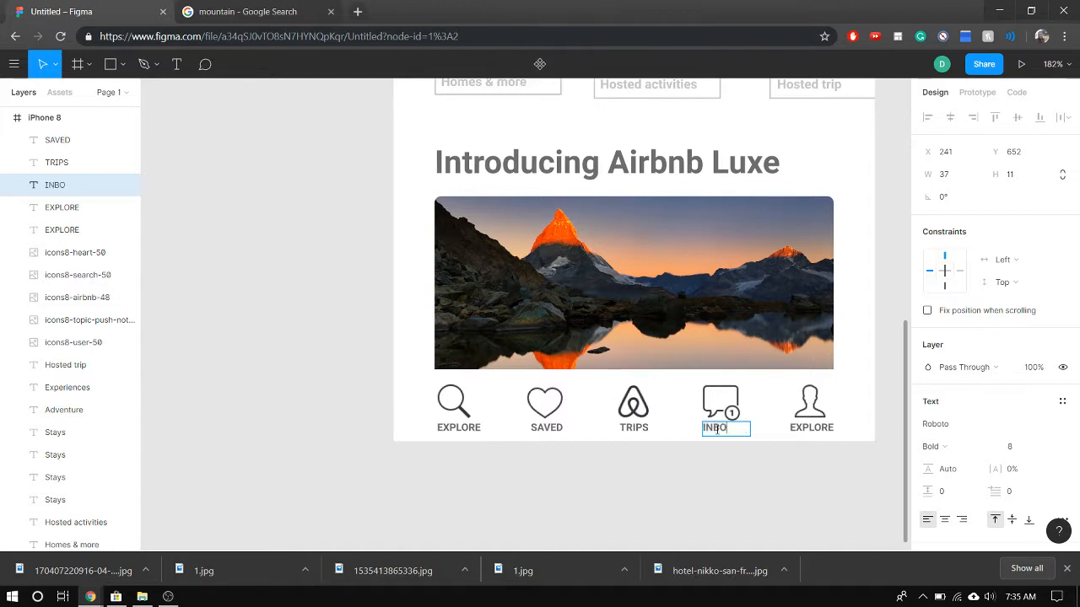
pyautogui.write('X')
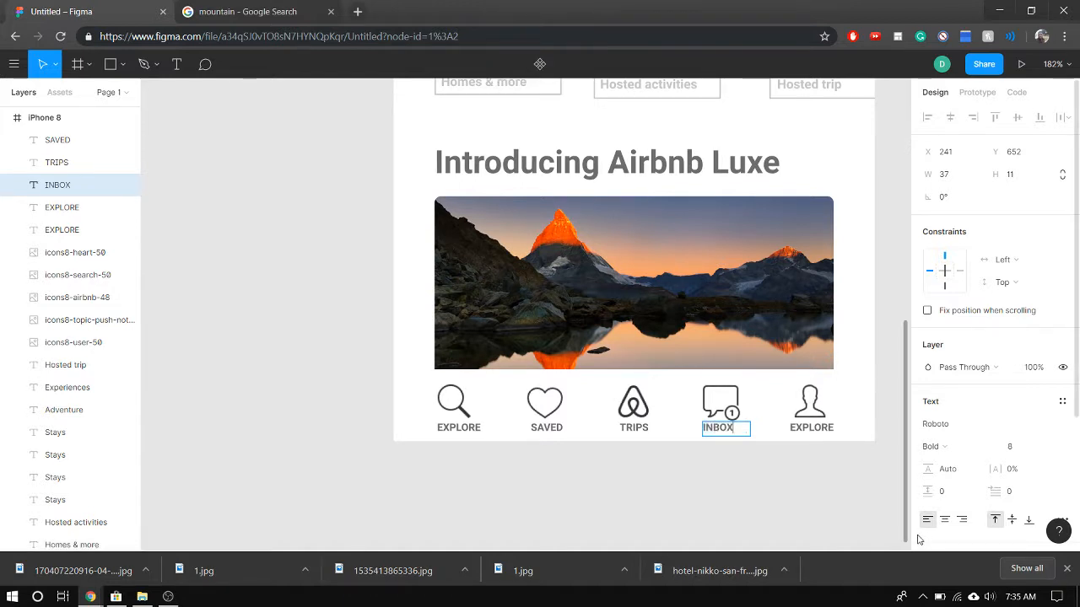
# Change the label beneath the user icon to PROFILE
pyautogui.click(804, 429)
pyautogui.doubleClick(804, 429)
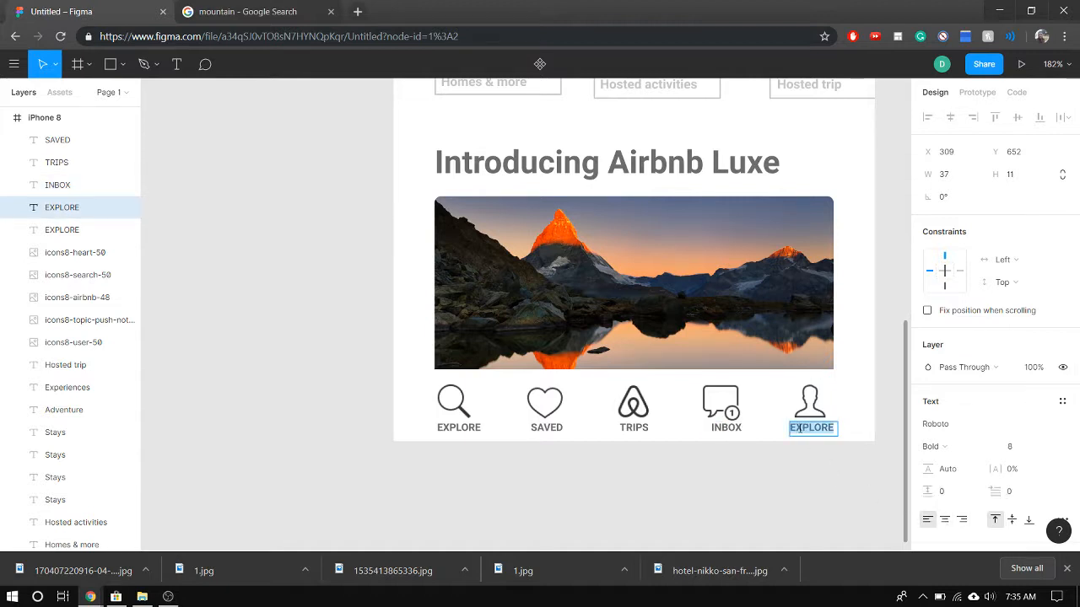
pyautogui.write('PROFILE')
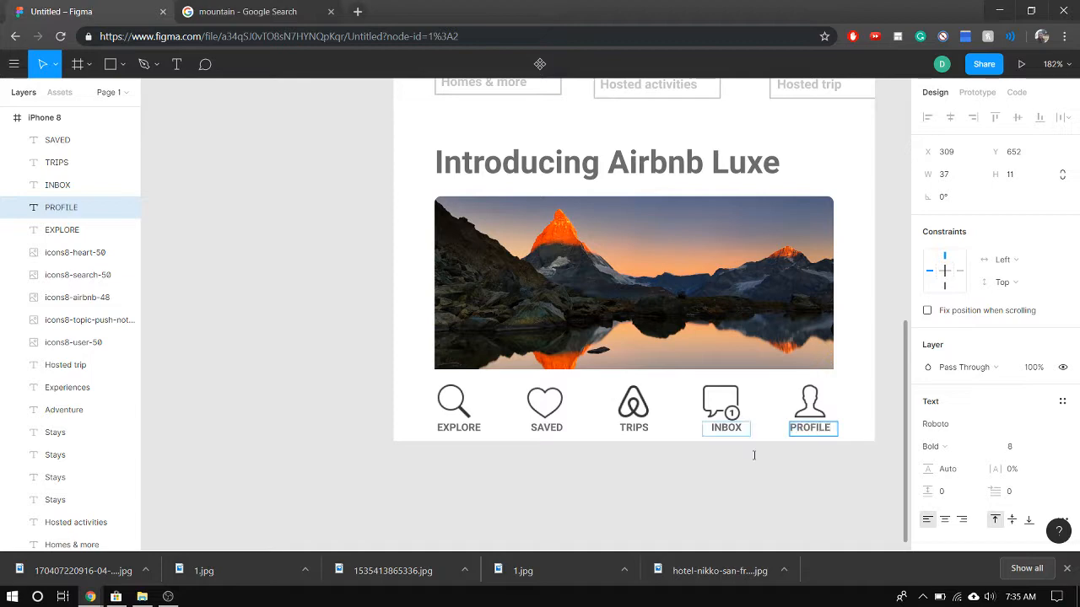
pyautogui.press('Escape')
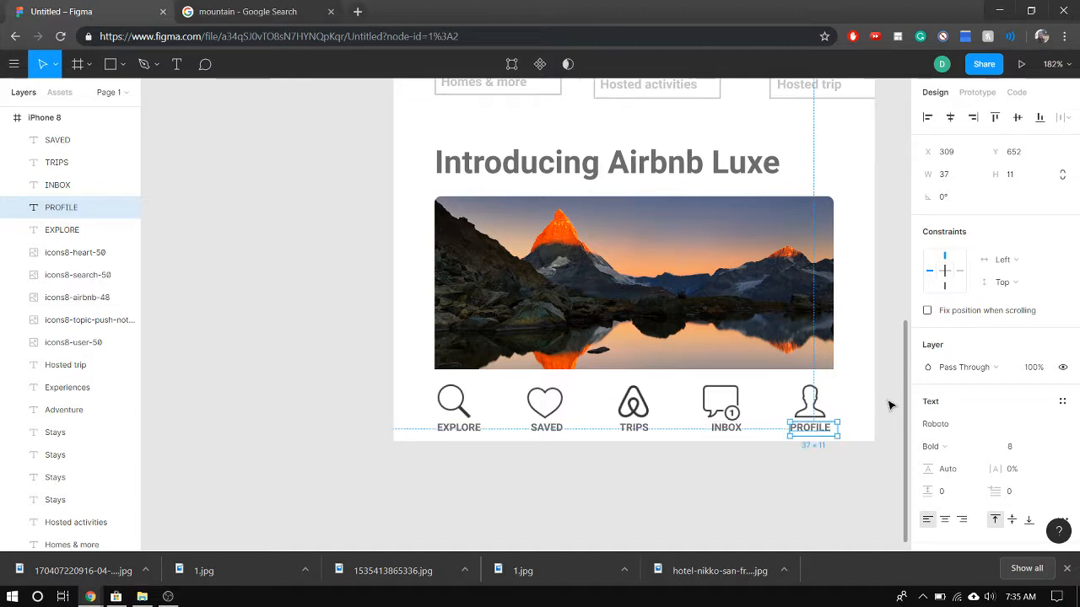
# Review the whole iPhone 8 screen, including the relabelled bottom icon bar
pyautogui.click(848, 378)
pyautogui.scroll(1, 820, 368)
pyautogui.scroll(-5, 806, 375)
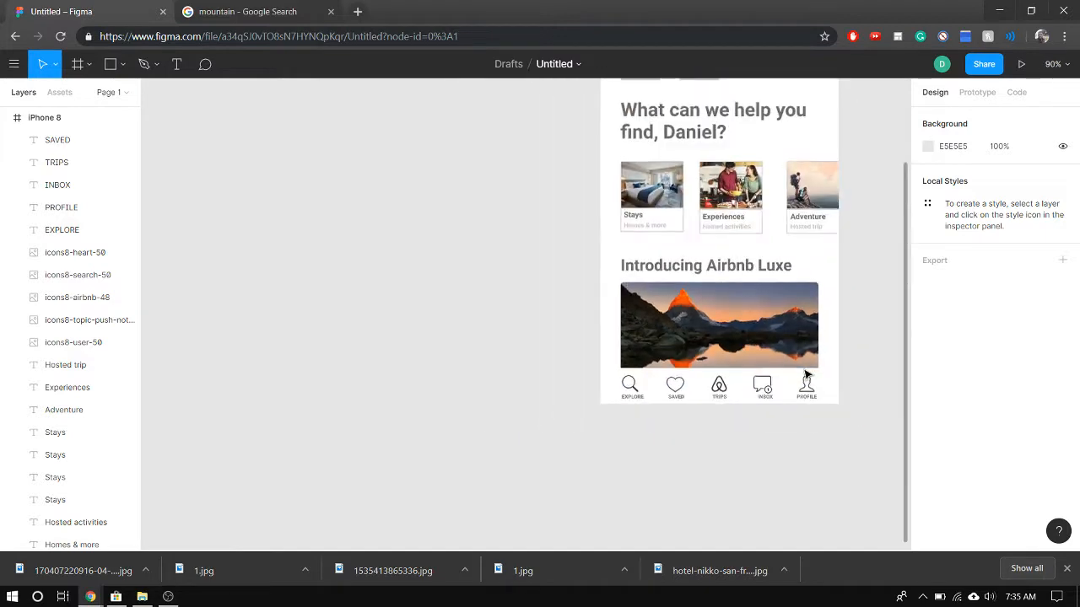
pyautogui.scroll(-5, 896, 247)
pyautogui.scroll(1, 906, 183)
pyautogui.scroll(2, 903, 194)
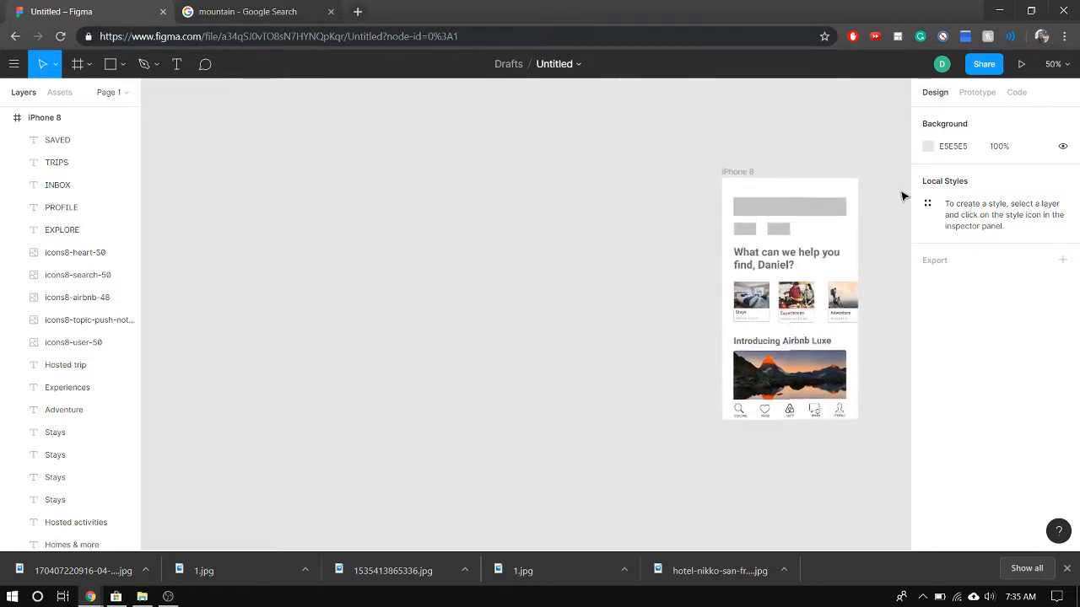
pyautogui.scroll(4, 902, 196)
pyautogui.scroll(-2, 892, 270)
pyautogui.scroll(1, 894, 287)
pyautogui.scroll(-1, 894, 287)
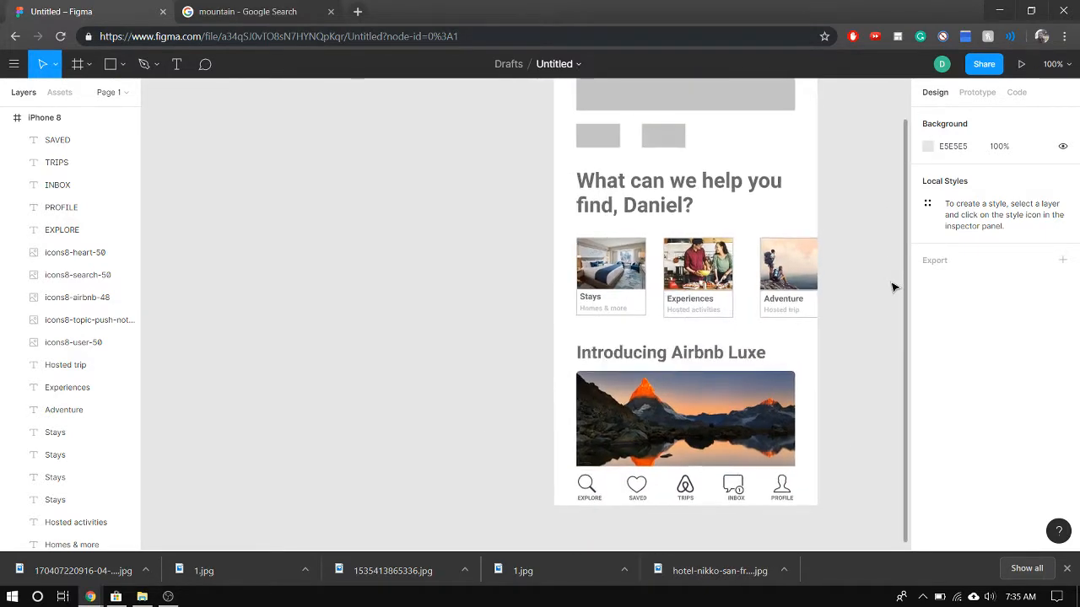
pyautogui.scroll(-1, 894, 288)
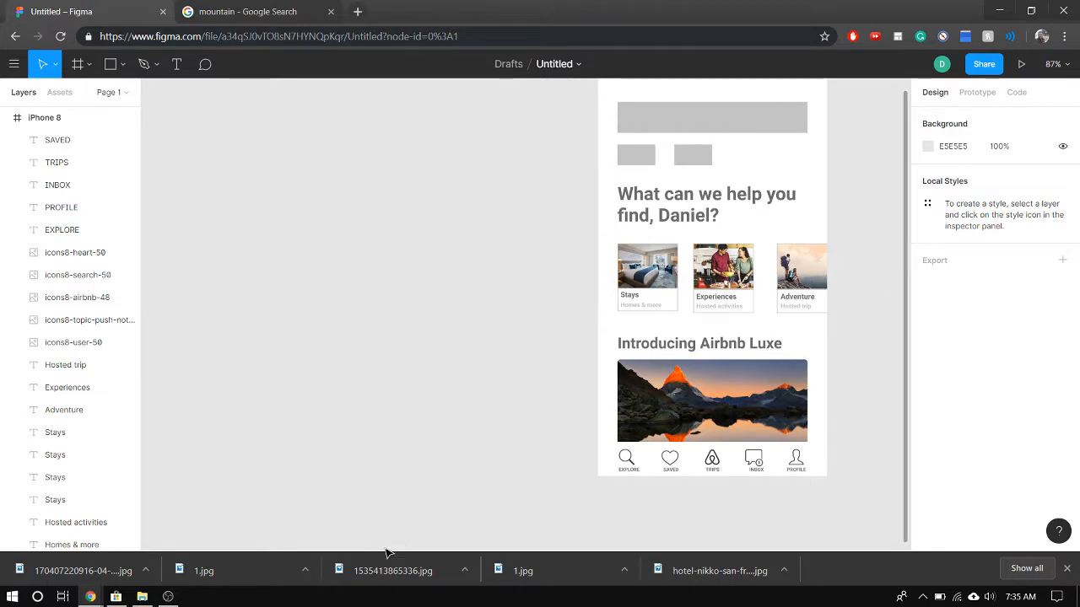
# Close the browser's downloads bar and look over the full iPhone 8 layout, from the grey placeholders to the icon bar
pyautogui.click(1068, 573)
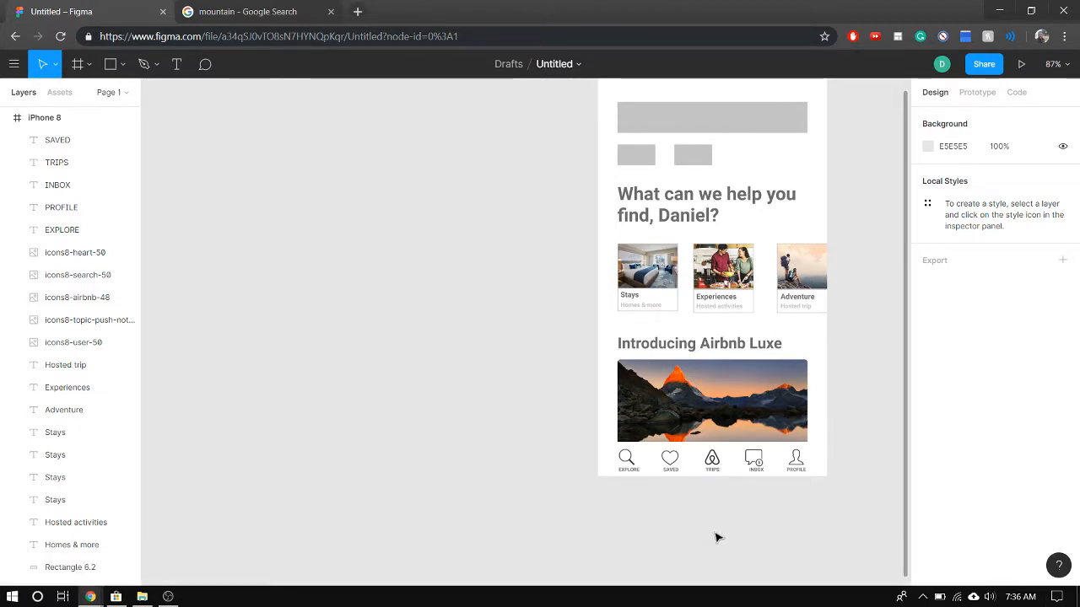
pyautogui.scroll(2, 880, 483)
pyautogui.scroll(-1, 899, 351)
pyautogui.scroll(3, 899, 345)
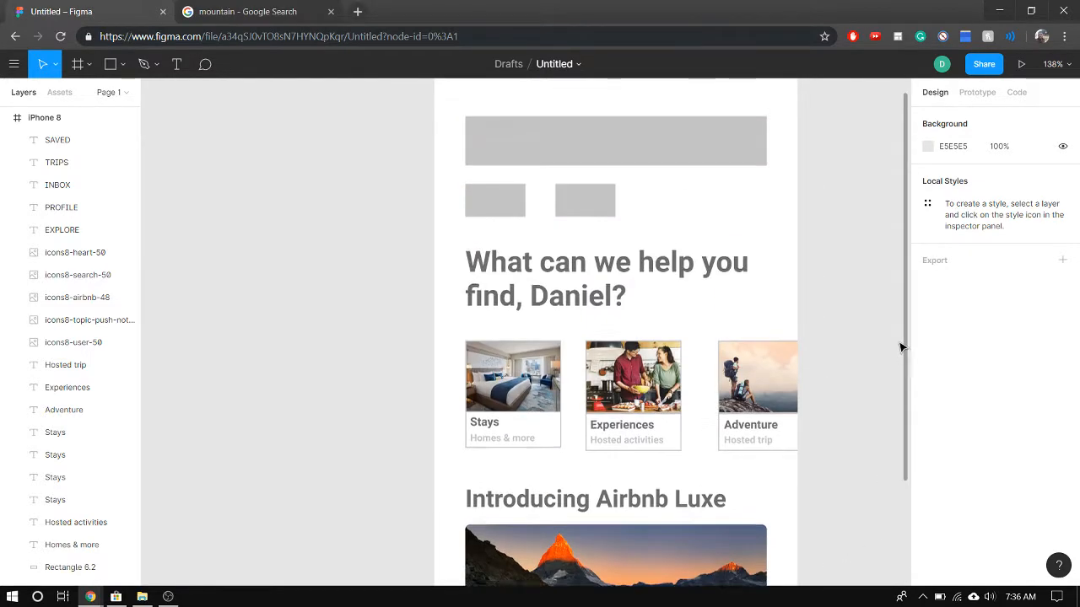
pyautogui.scroll(-2, 906, 342)
pyautogui.scroll(5, 909, 345)
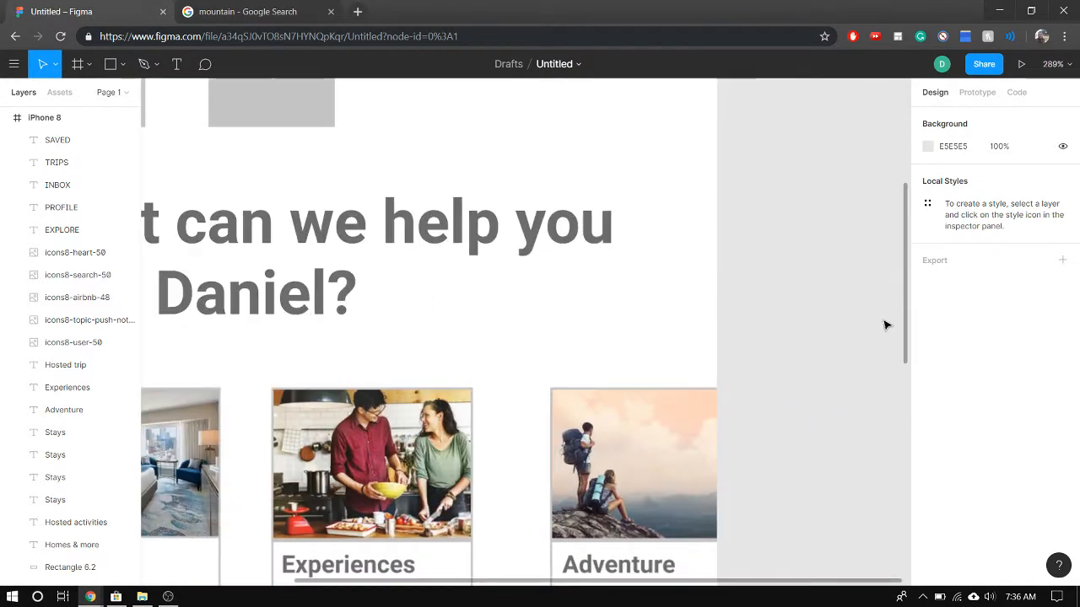
pyautogui.scroll(-3, 887, 322)
pyautogui.scroll(-6, 886, 325)
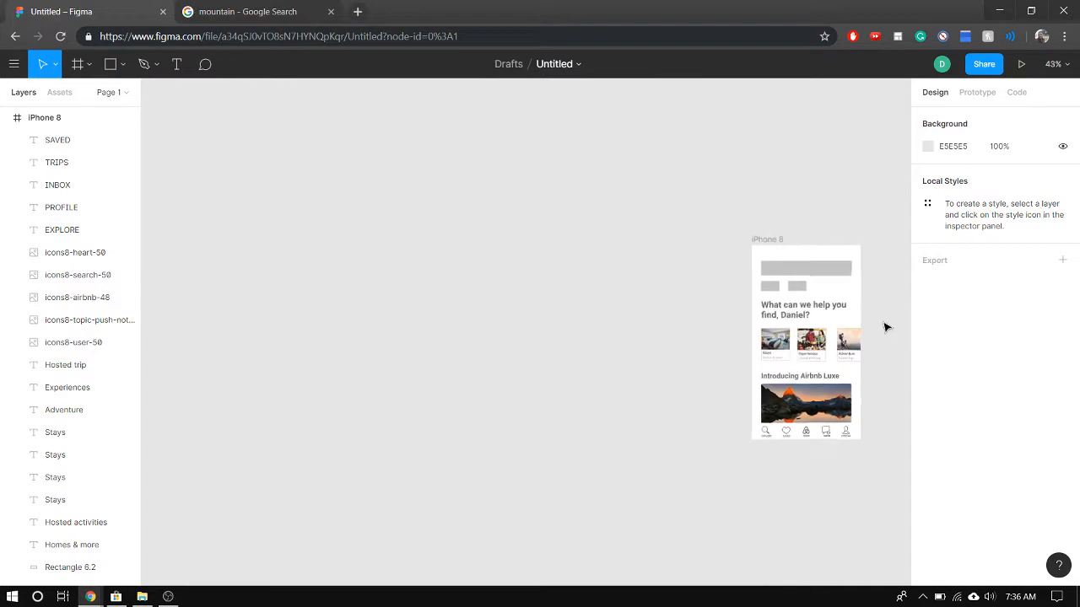
pyautogui.moveTo(852, 481); pyautogui.dragTo(962, 424)
pyautogui.scroll(4, 550, 348)
pyautogui.scroll(4, 354, 311)
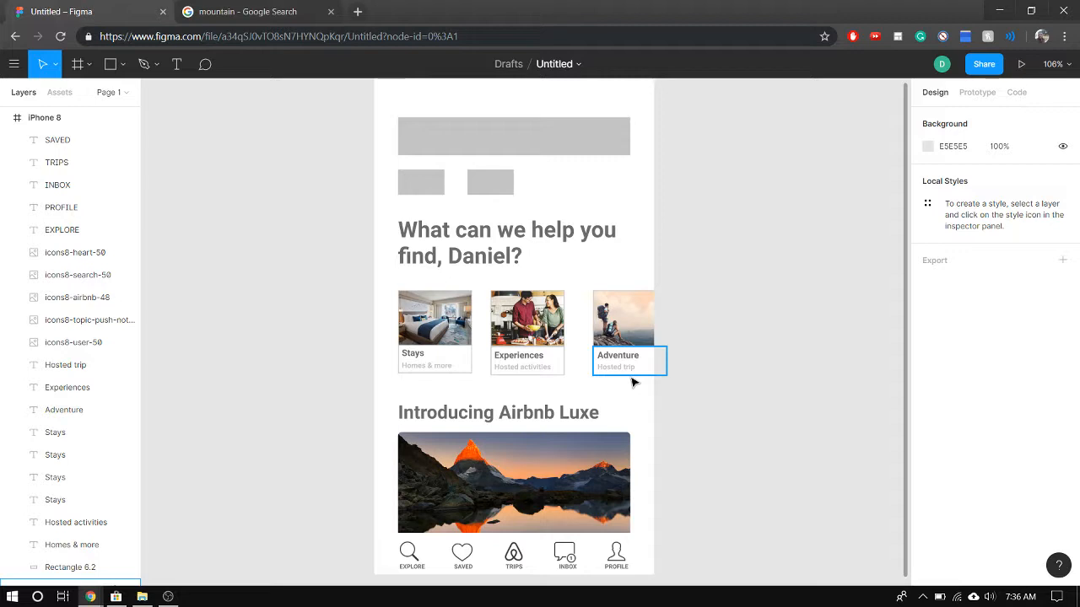
# Add a drop shadow to the wide grey rectangle at the top of the iPhone 8 frame and reselect the rectangle
pyautogui.click(447, 138)
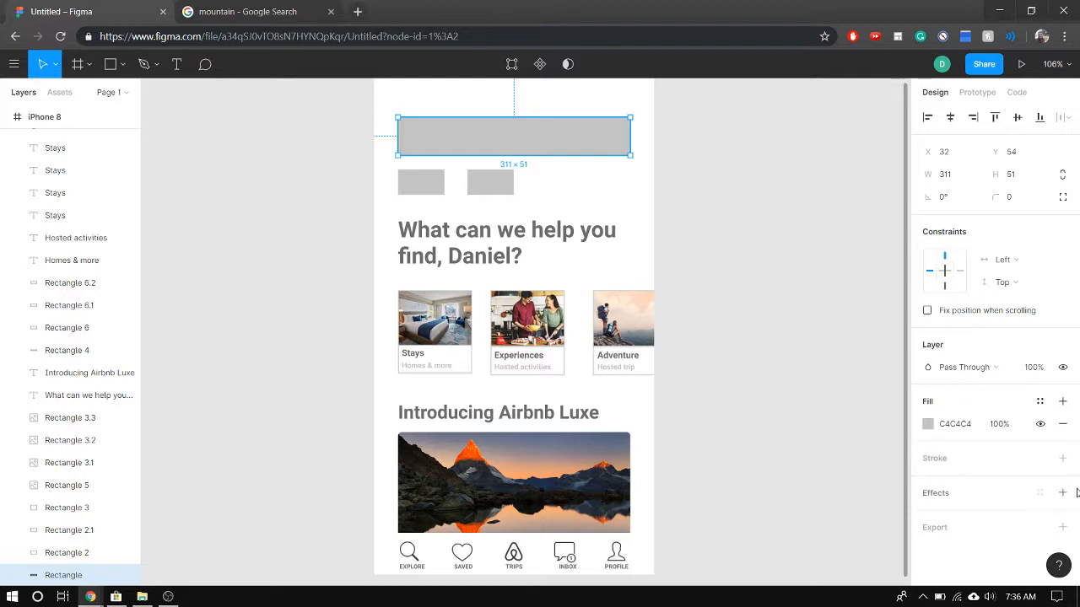
pyautogui.click(1004, 496)
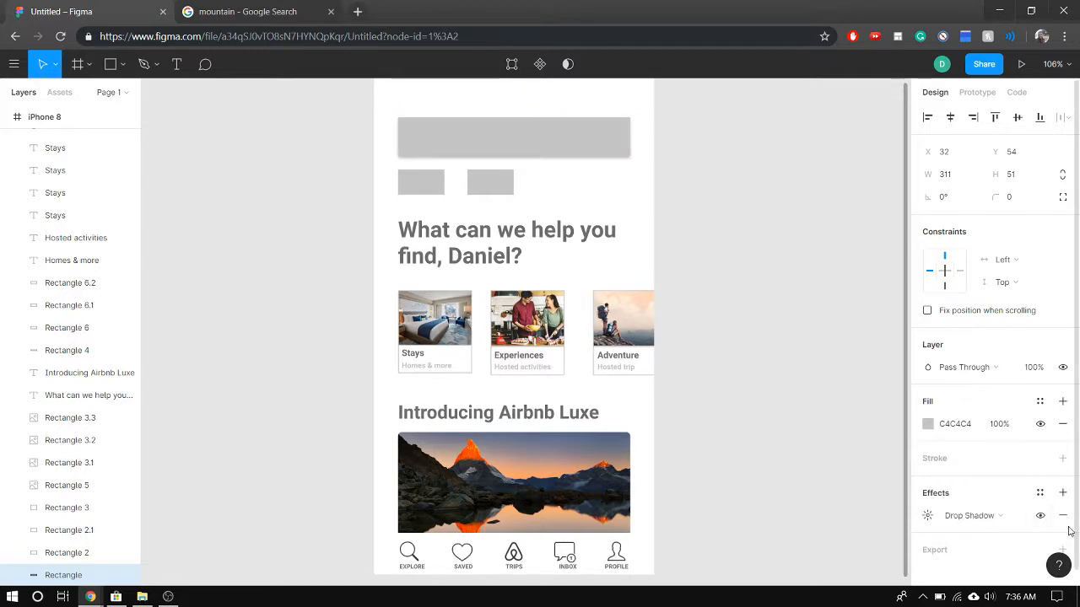
pyautogui.click(625, 205)
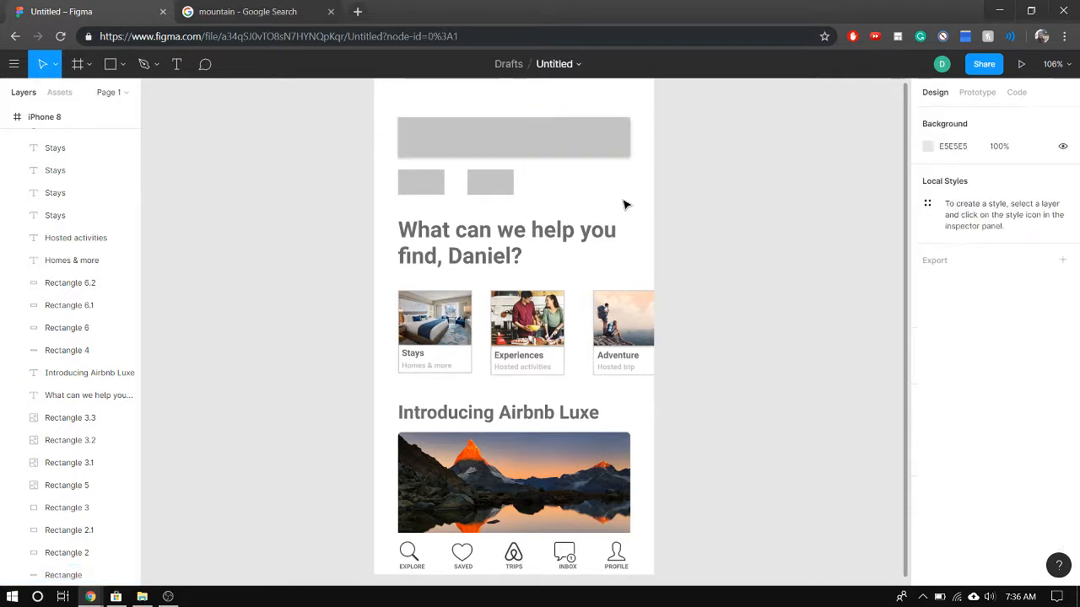
pyautogui.click(569, 152)
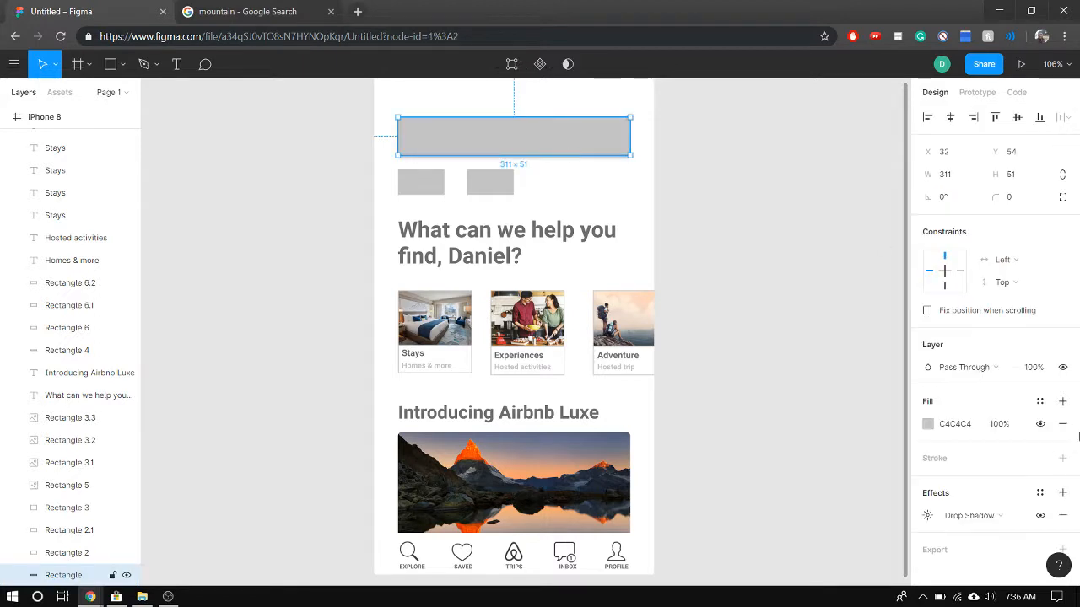
# Change the fill of the wide rectangle at the top of the iPhone 8 frame to white (FFFFFF)
pyautogui.click(927, 428)
pyautogui.click(796, 517)
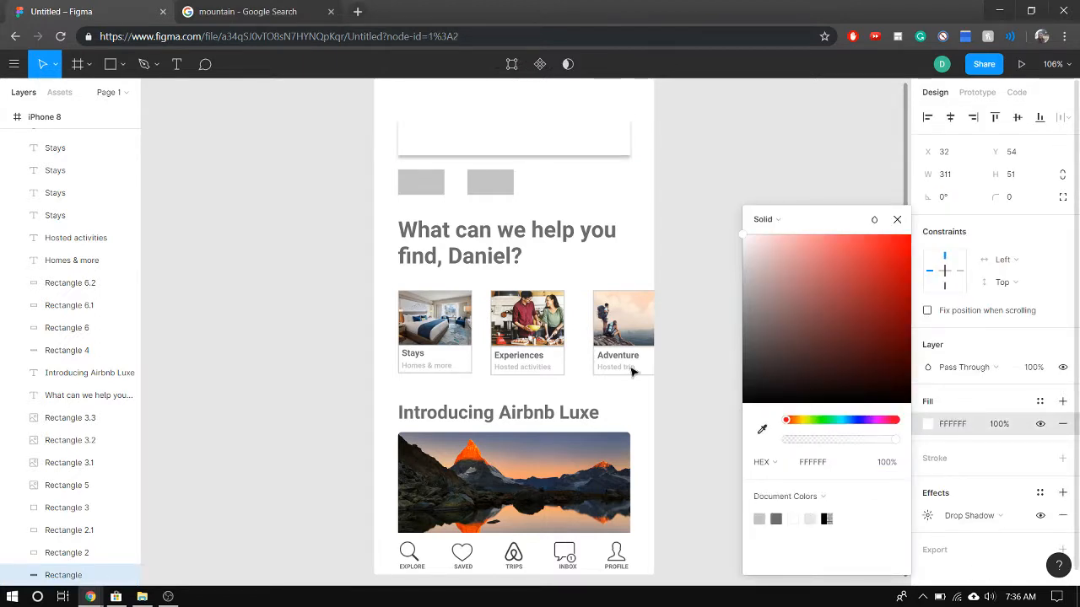
pyautogui.click(716, 139)
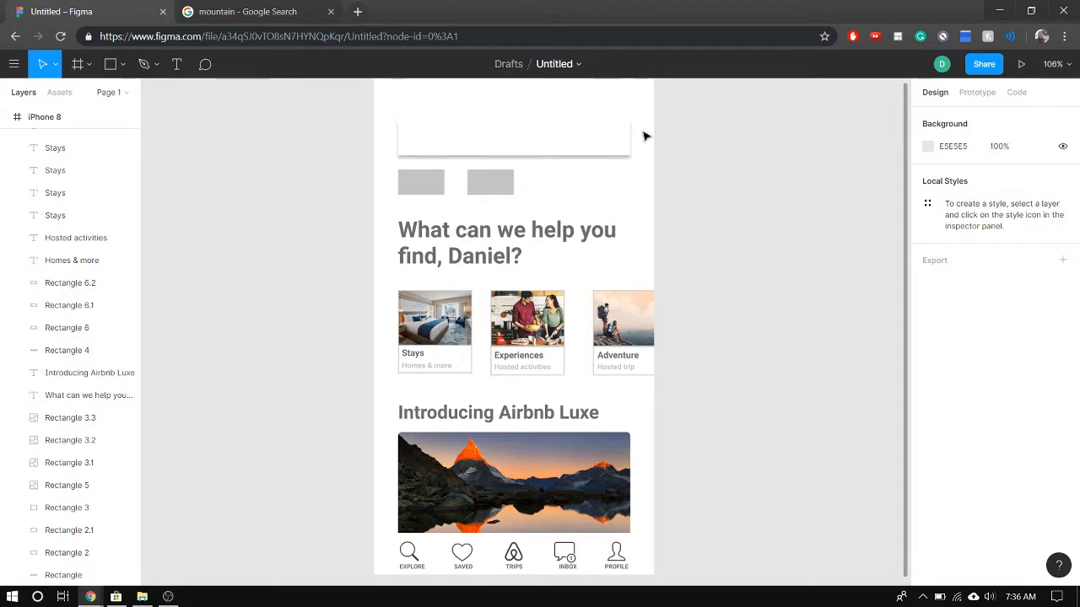
# Try an Inner Shadow instead of the drop shadow on the white search rectangle
pyautogui.click(557, 144)
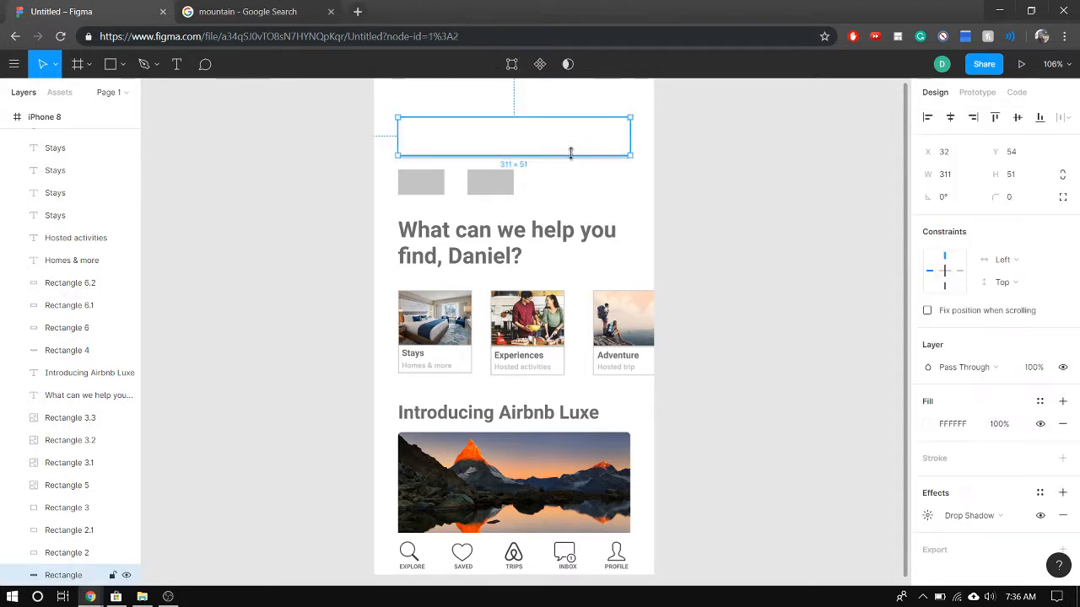
pyautogui.click(1007, 518)
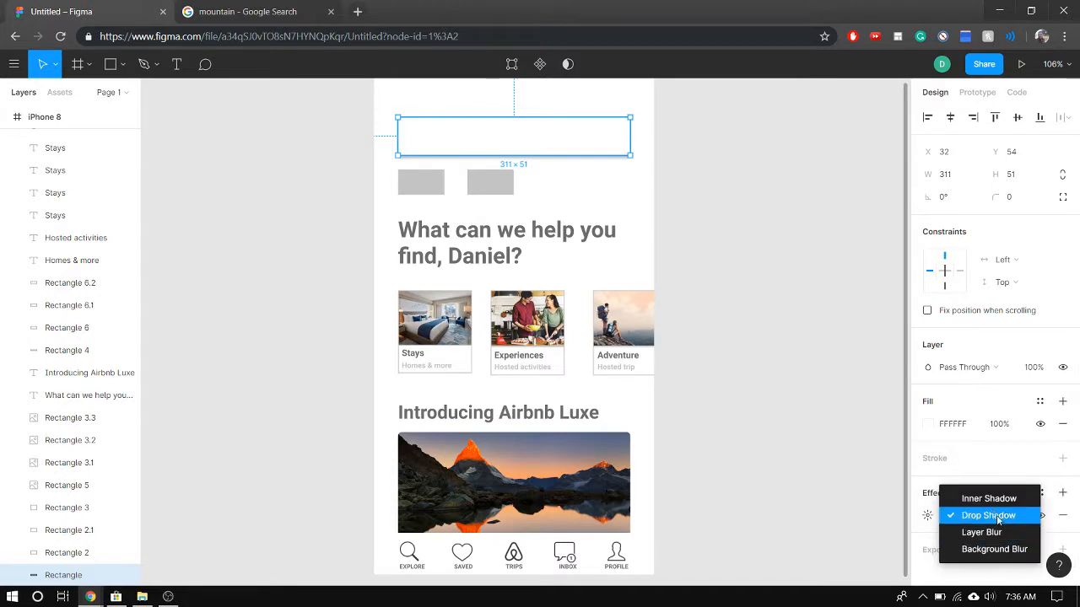
pyautogui.click(993, 501)
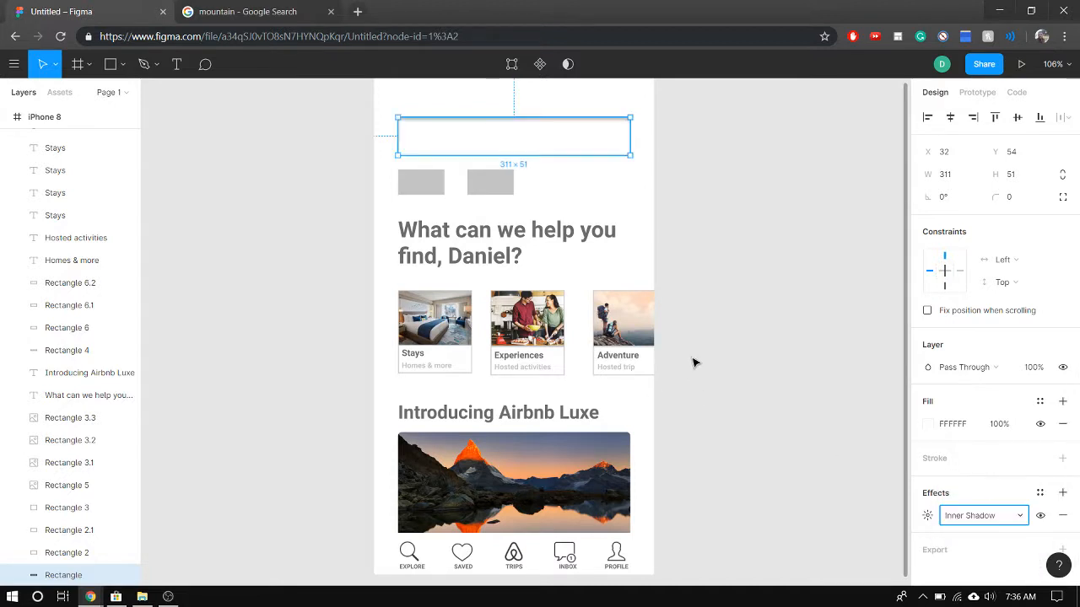
pyautogui.click(810, 392)
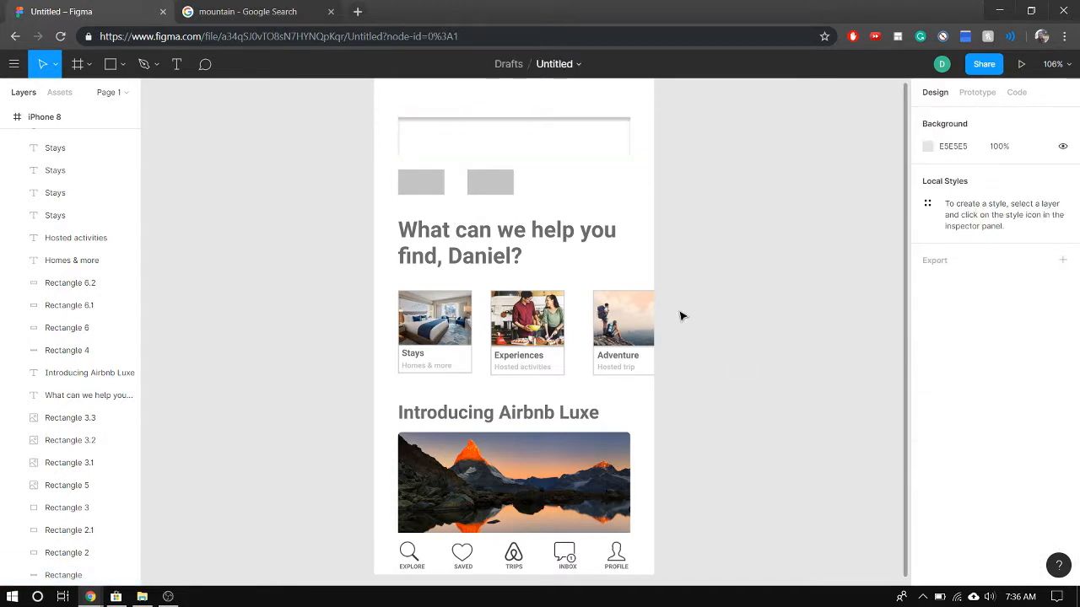
# Try the Layer Blur and Background Blur effects on the white search rectangle
pyautogui.click(549, 144)
pyautogui.click(1003, 518)
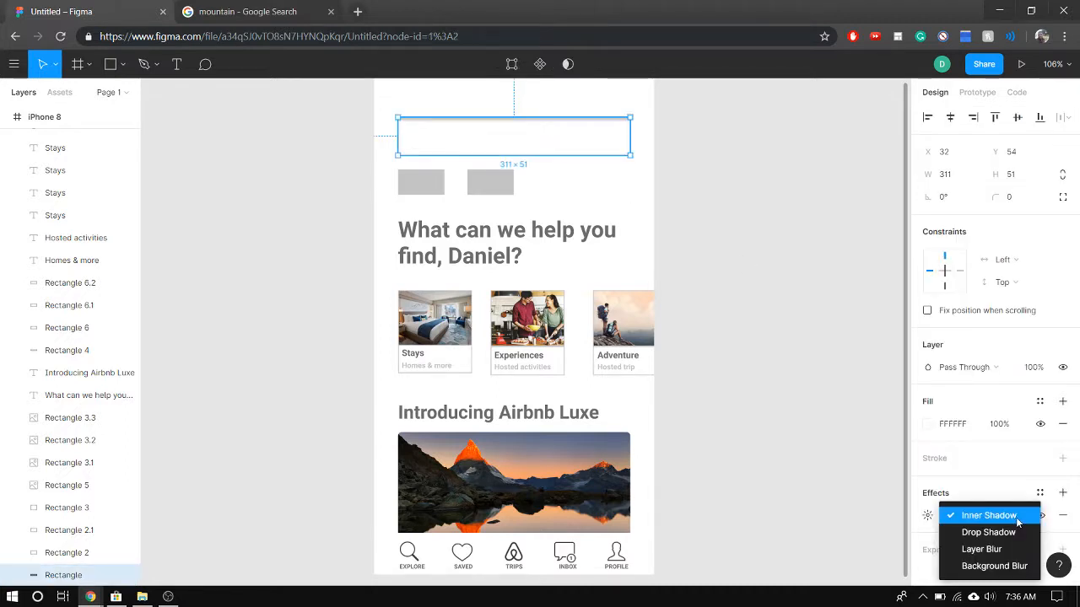
pyautogui.click(993, 549)
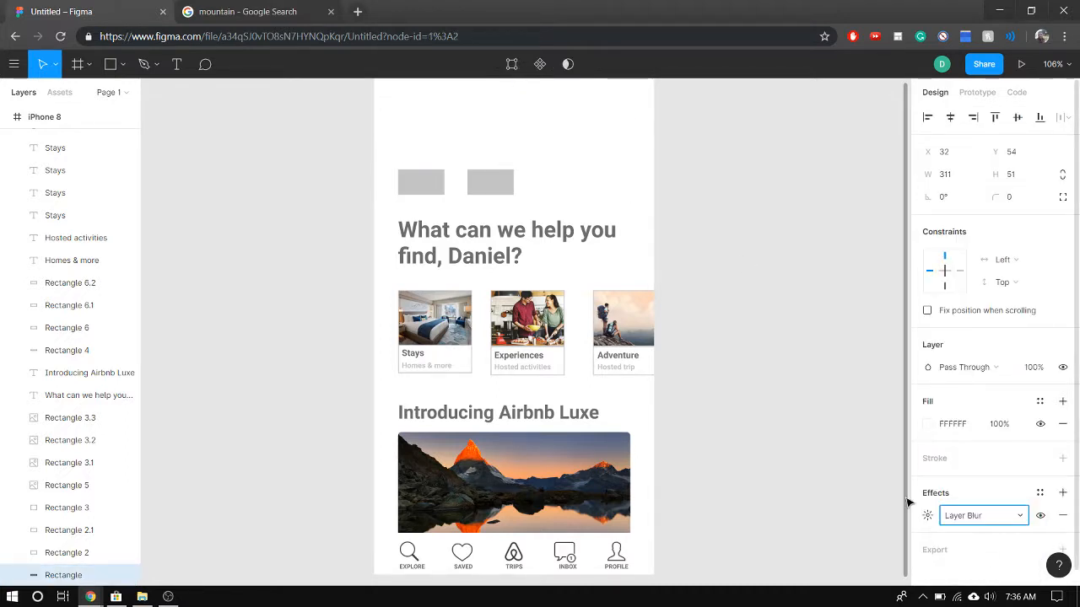
pyautogui.click(584, 201)
pyautogui.click(540, 142)
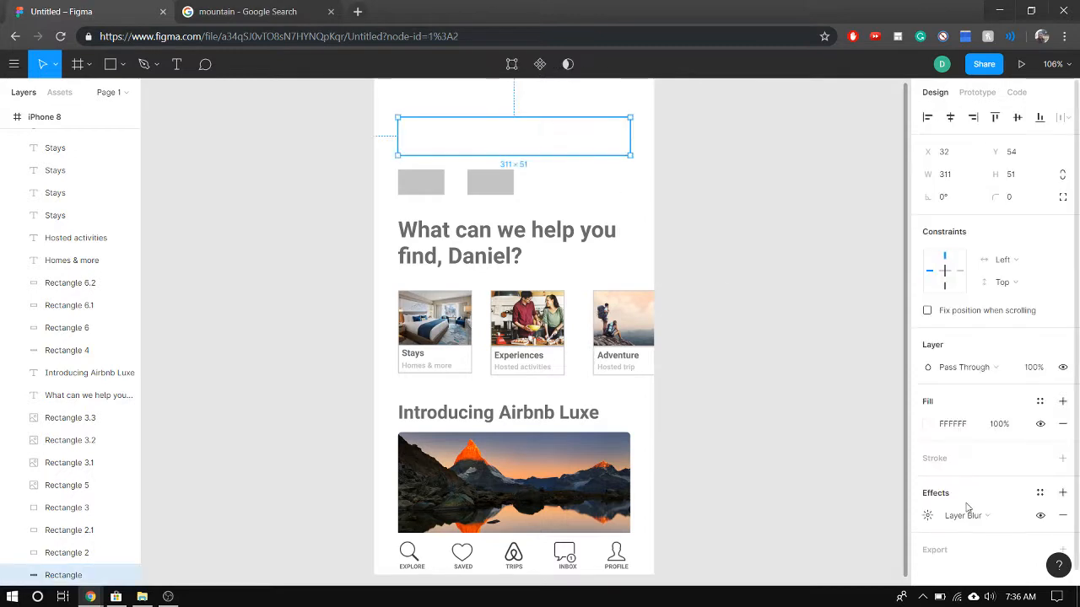
pyautogui.click(1001, 518)
pyautogui.click(993, 532)
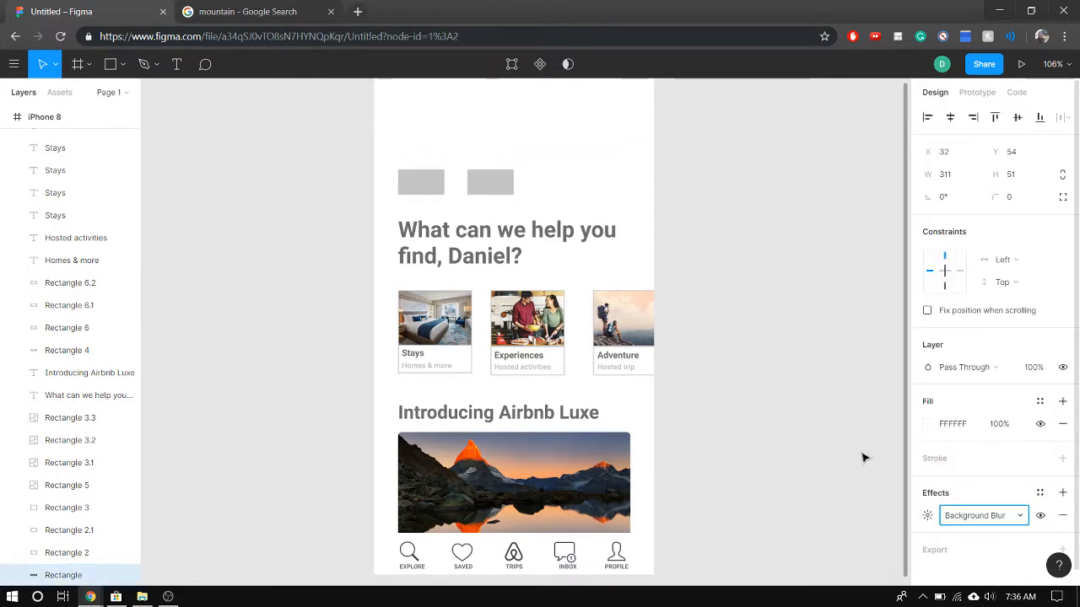
pyautogui.click(604, 174)
pyautogui.click(561, 150)
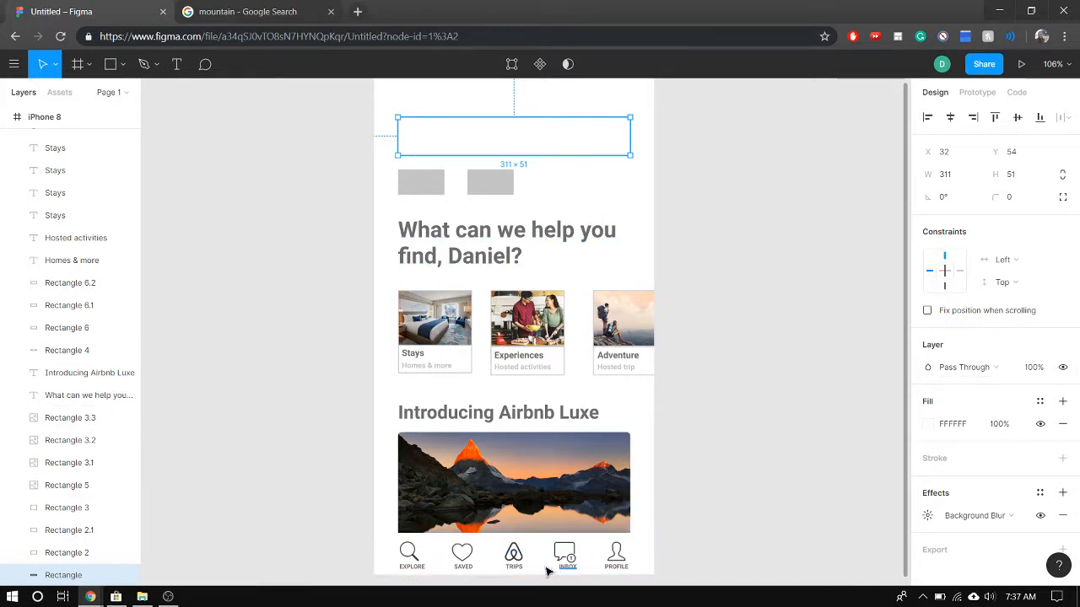
# Duplicate the EXPLORE magnifier icon and place the copy at the upper edge of the search rectangle
pyautogui.click(413, 554)
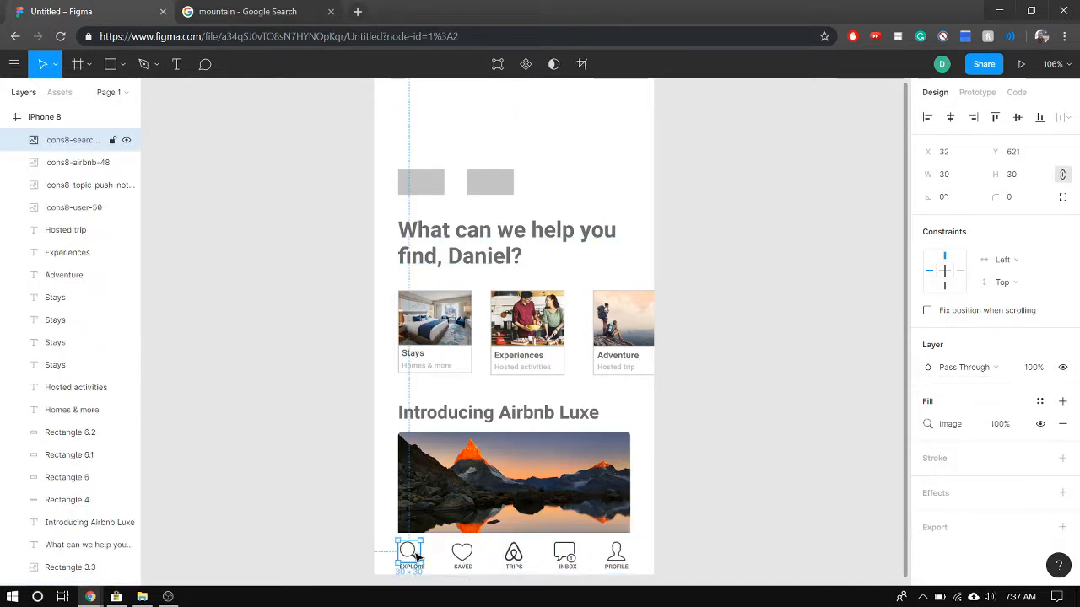
pyautogui.hotkey('ctrl', 'v')
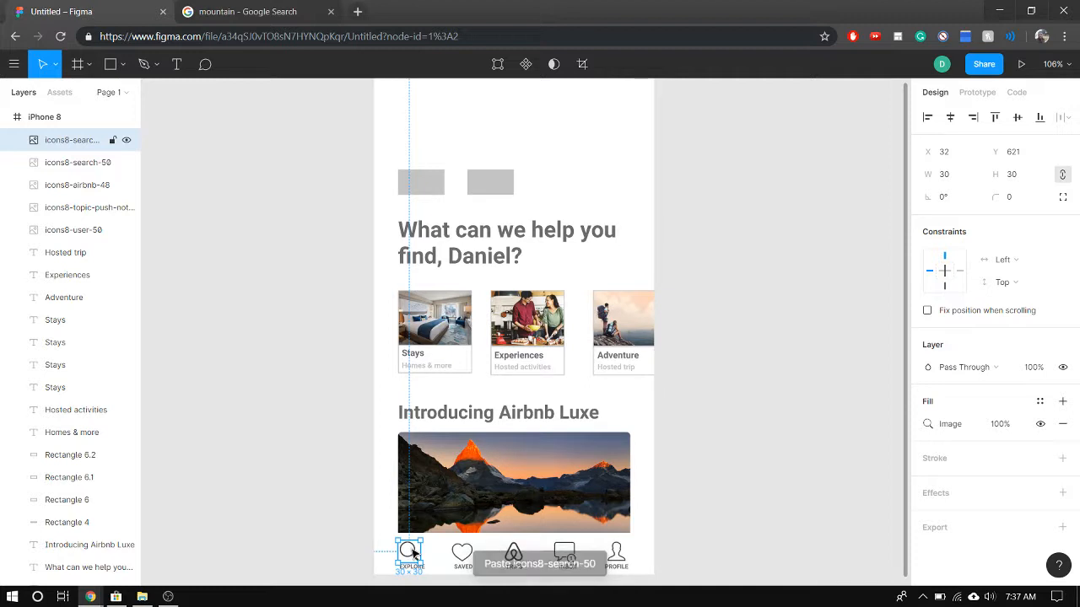
pyautogui.moveTo(414, 555); pyautogui.dragTo(422, 115)
pyautogui.click(478, 117)
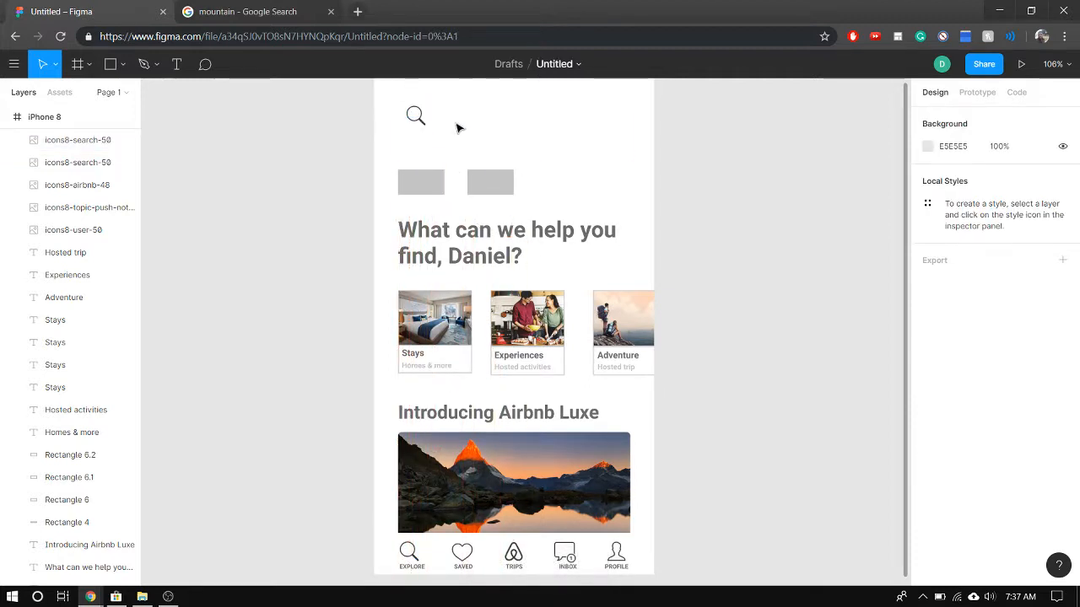
# Switch the search rectangle's effect back to Drop Shadow
pyautogui.click(457, 130)
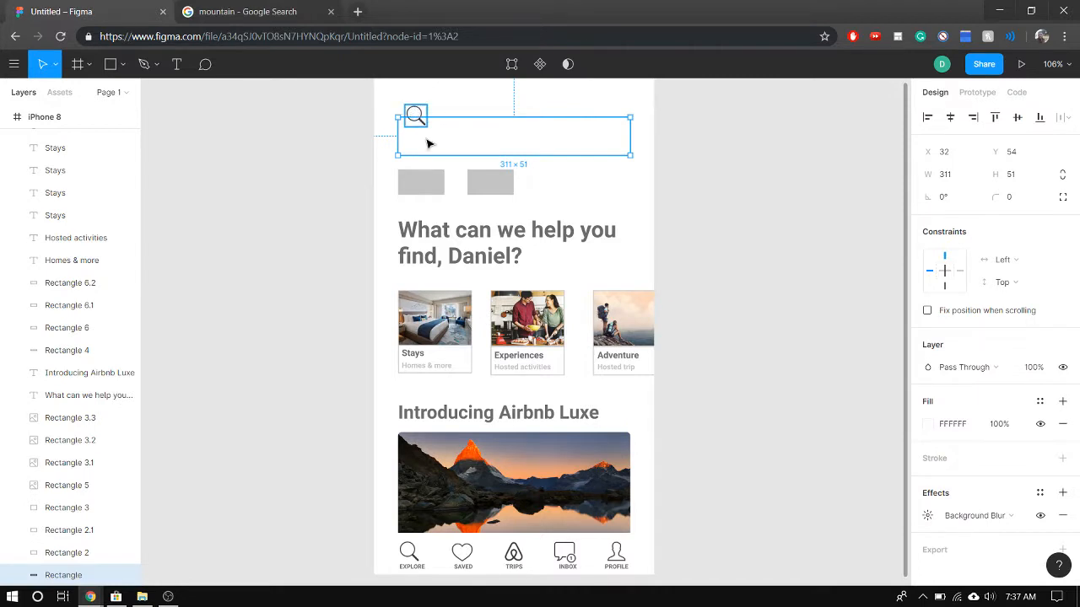
pyautogui.click(1012, 517)
pyautogui.click(967, 483)
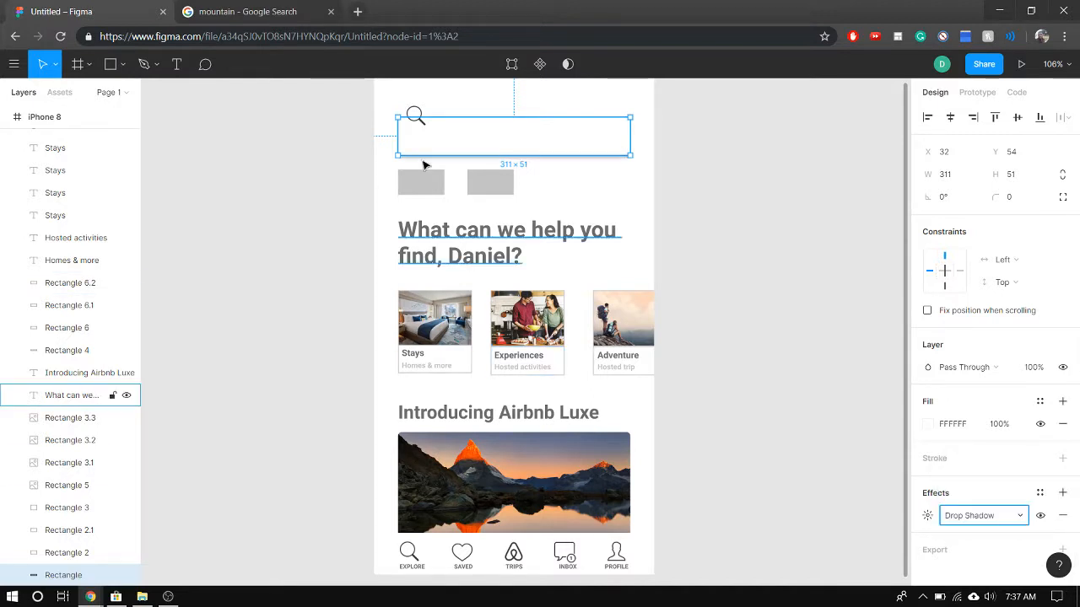
# Move the copied magnifier icon down inside the search bar, near its left end
pyautogui.click(309, 163)
pyautogui.moveTo(415, 113); pyautogui.dragTo(419, 133)
pyautogui.click(331, 347)
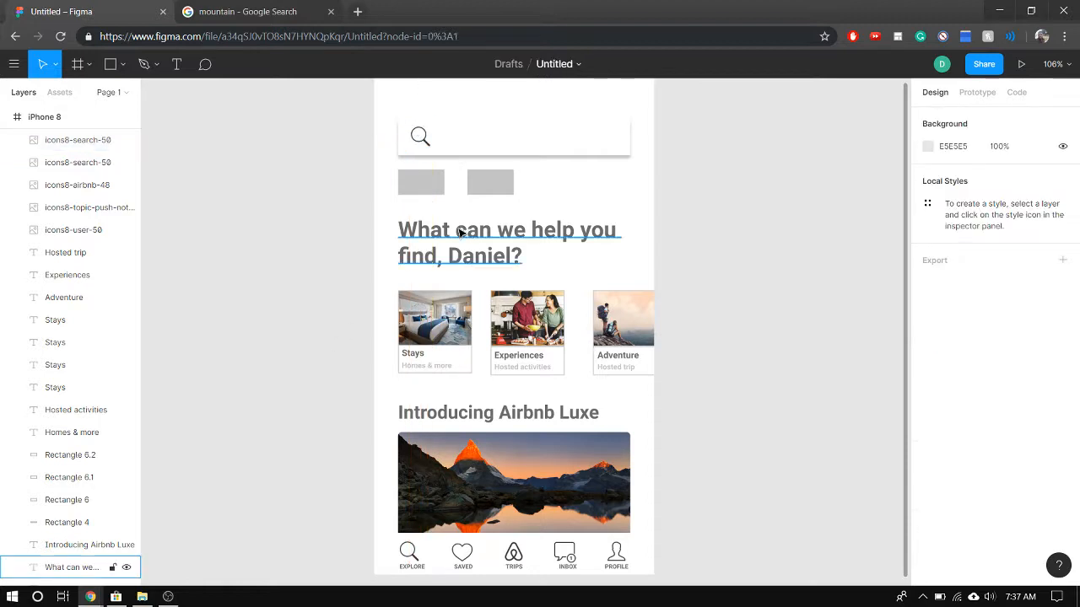
# Resize the magnifier icon in the search bar to 15 × 15
pyautogui.scroll(2, 685, 258)
pyautogui.scroll(-3, 683, 253)
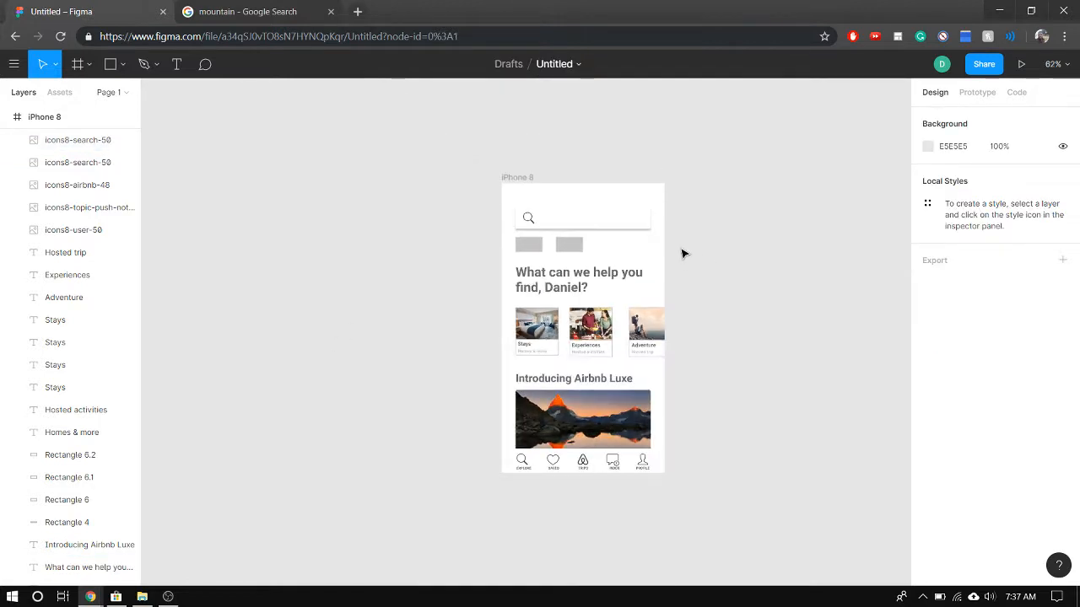
pyautogui.scroll(5, 765, 313)
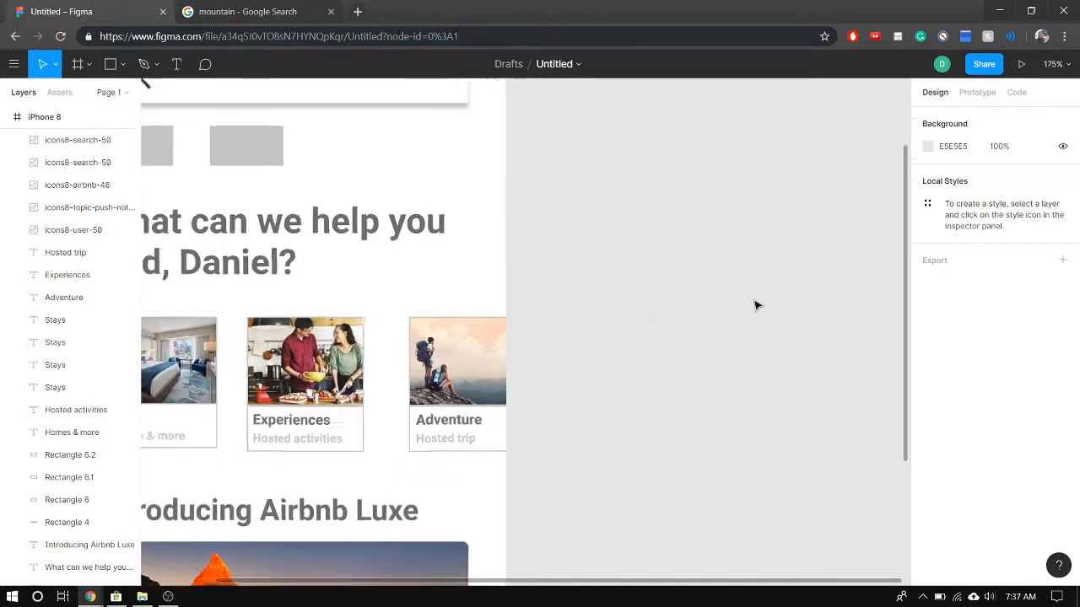
pyautogui.scroll(-1, 560, 279)
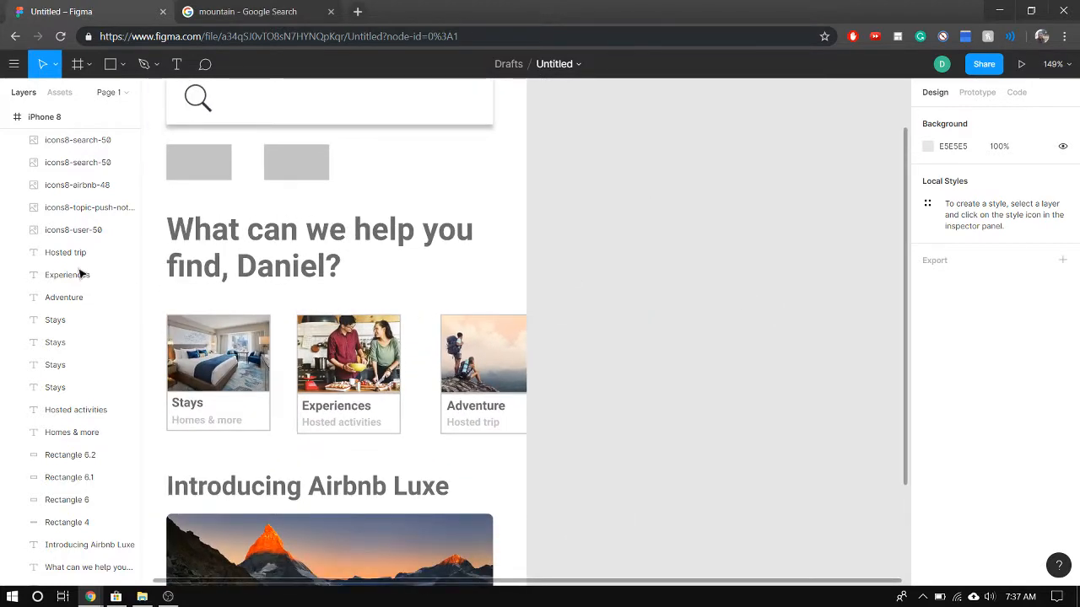
pyautogui.click(201, 101)
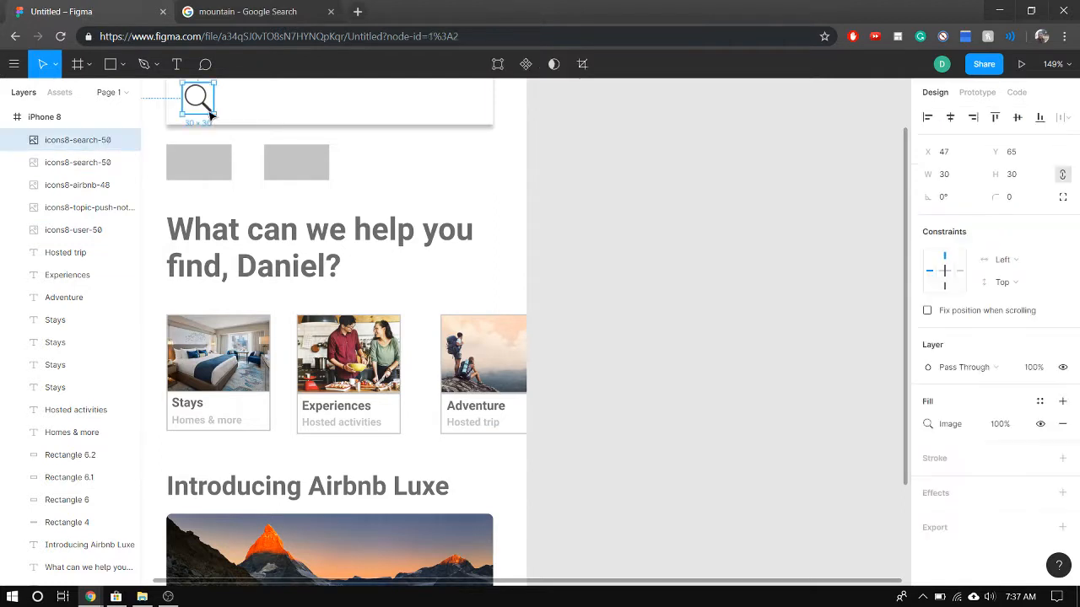
pyautogui.click(946, 182)
pyautogui.write('15')
pyautogui.press('Tab')
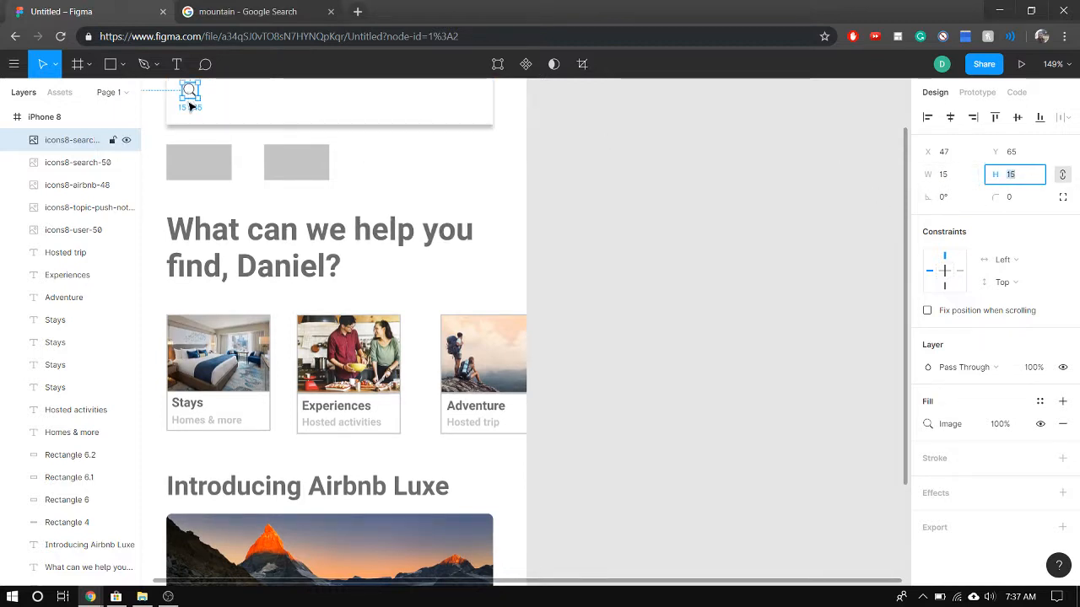
# Reposition the shrunken magnifier icon to X 48, Y 72, vertically centred in the search bar
pyautogui.scroll(1, 251, 118)
pyautogui.scroll(3, 251, 120)
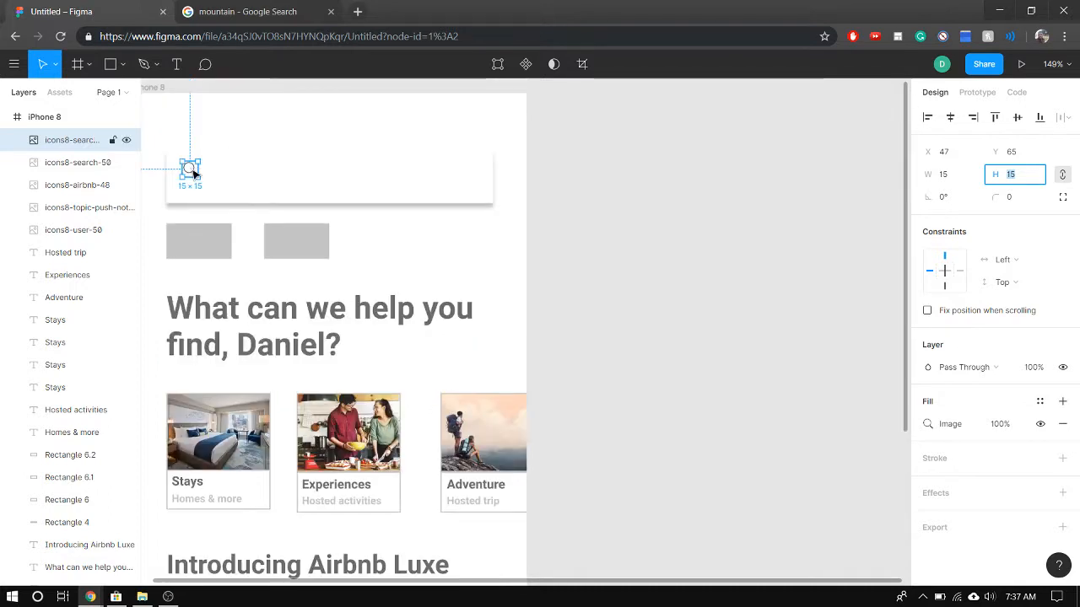
pyautogui.moveTo(192, 171); pyautogui.dragTo(193, 178)
pyautogui.click(241, 183)
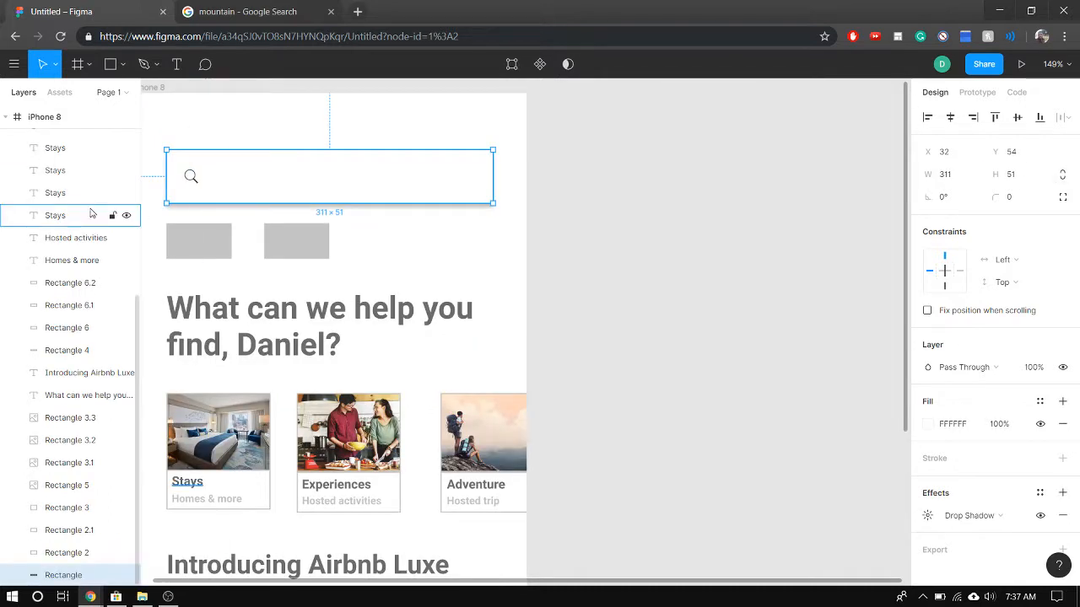
pyautogui.click(195, 179)
pyautogui.click(194, 178)
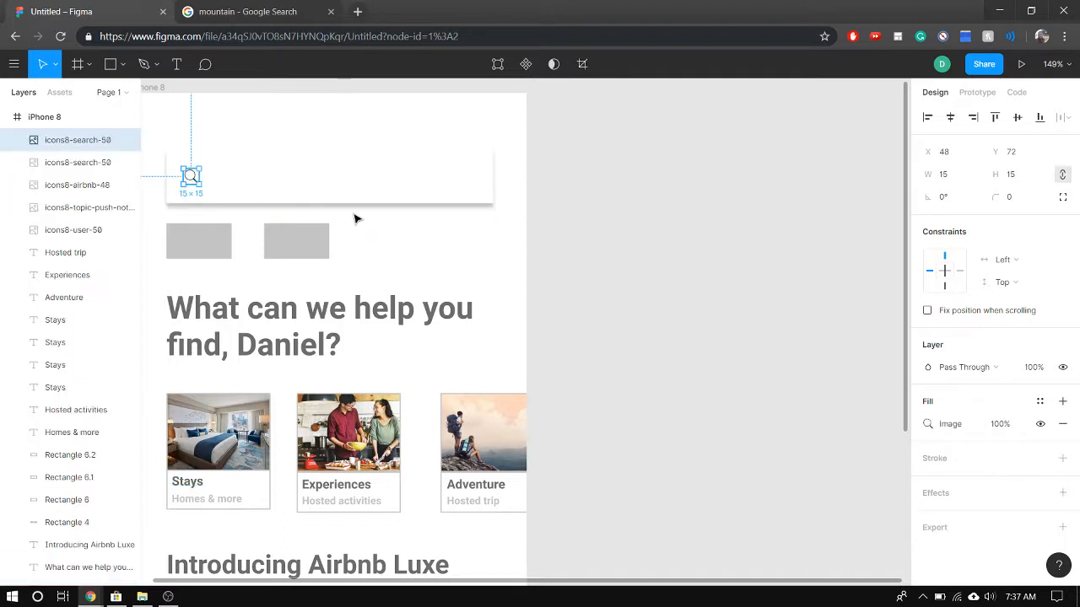
pyautogui.click(284, 193)
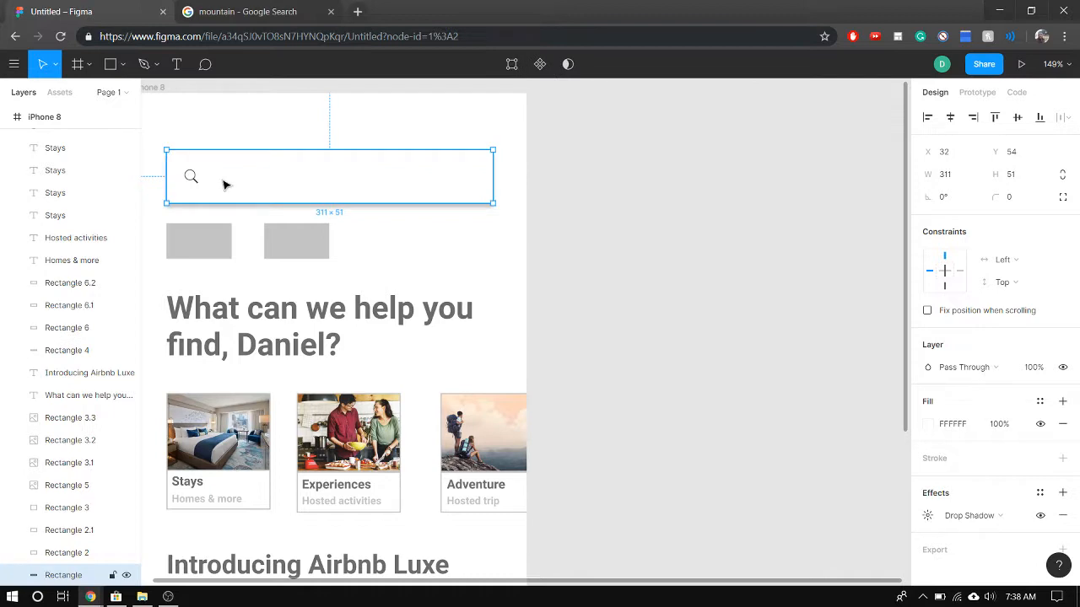
pyautogui.click(192, 176)
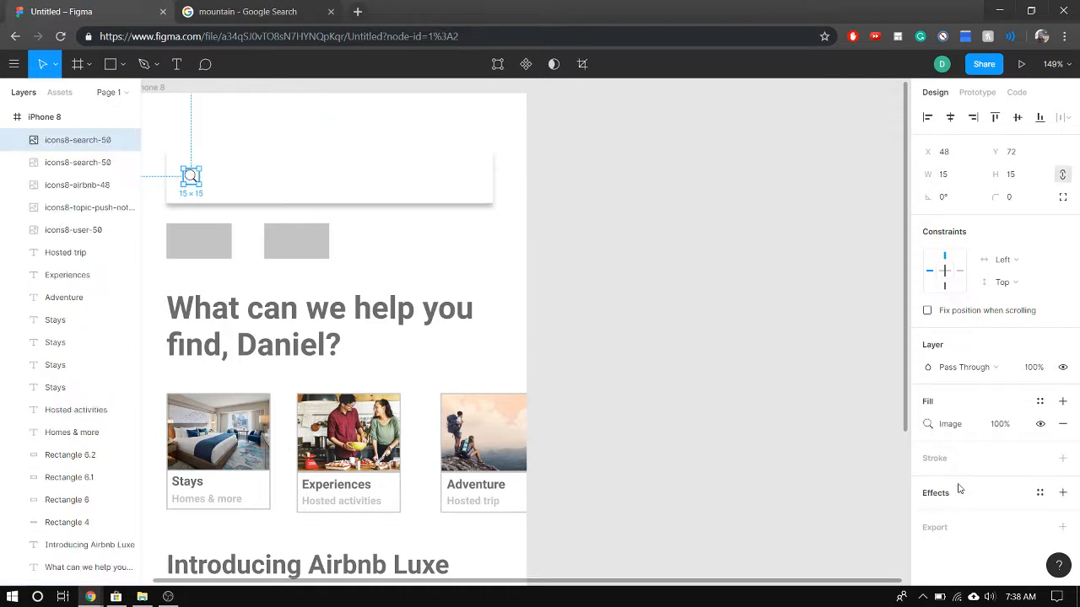
pyautogui.click(236, 190)
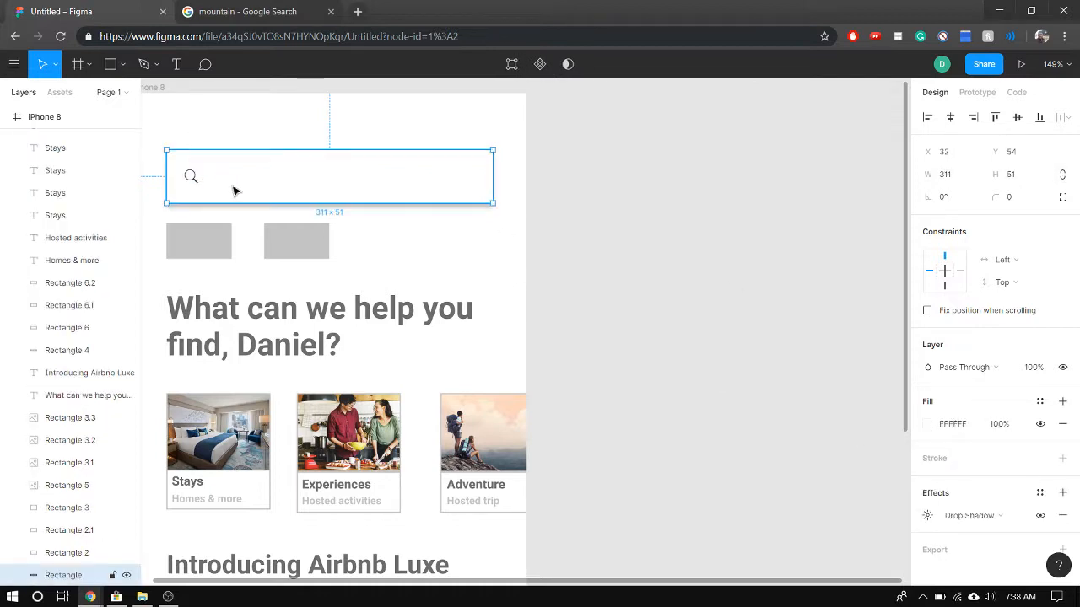
# Draw a text box about 240 × 23 inside the search bar, beside the magnifier icon
pyautogui.click(280, 341)
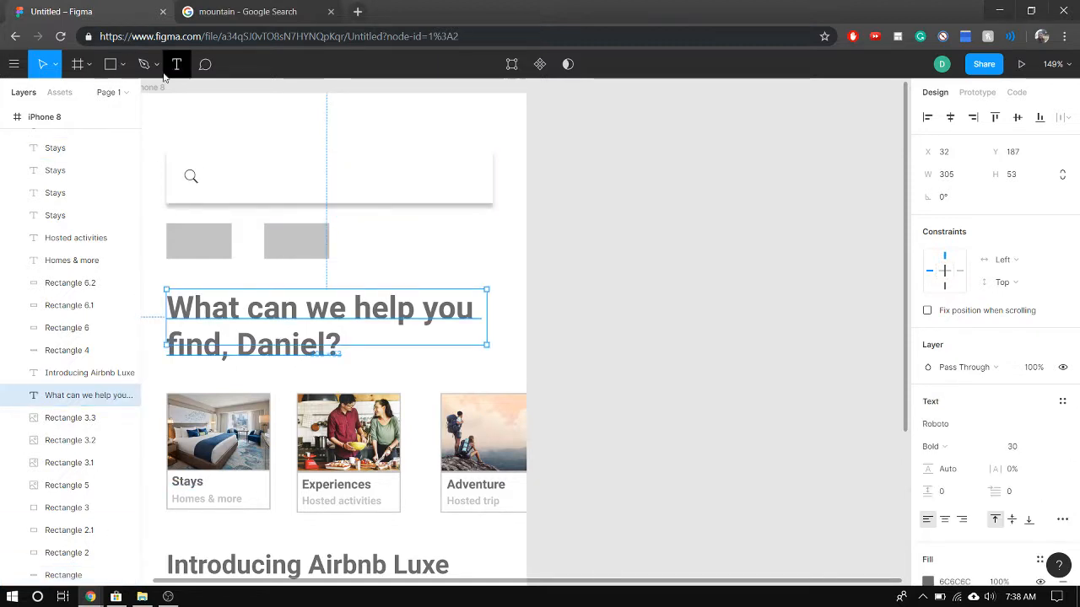
pyautogui.press('Return')
pyautogui.moveTo(207, 166); pyautogui.dragTo(460, 190)
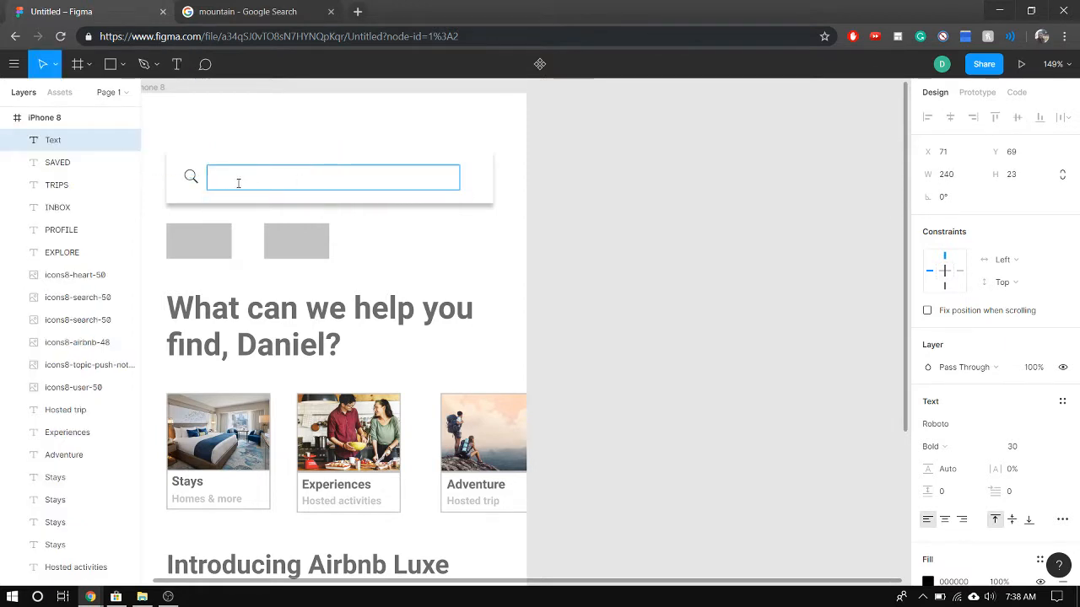
# Enter the search bar's placeholder text as Try “Orlando”
pyautogui.press('capslock')
pyautogui.write('y')
pyautogui.press('capslock')
pyautogui.write('T')
pyautogui.press('BackSpace')
pyautogui.press('BackSpace')
pyautogui.press('capslock')
pyautogui.write('Try')
pyautogui.press('capslock')
pyautogui.write('“O')
pyautogui.press('capslock')
pyautogui.write('rlan')
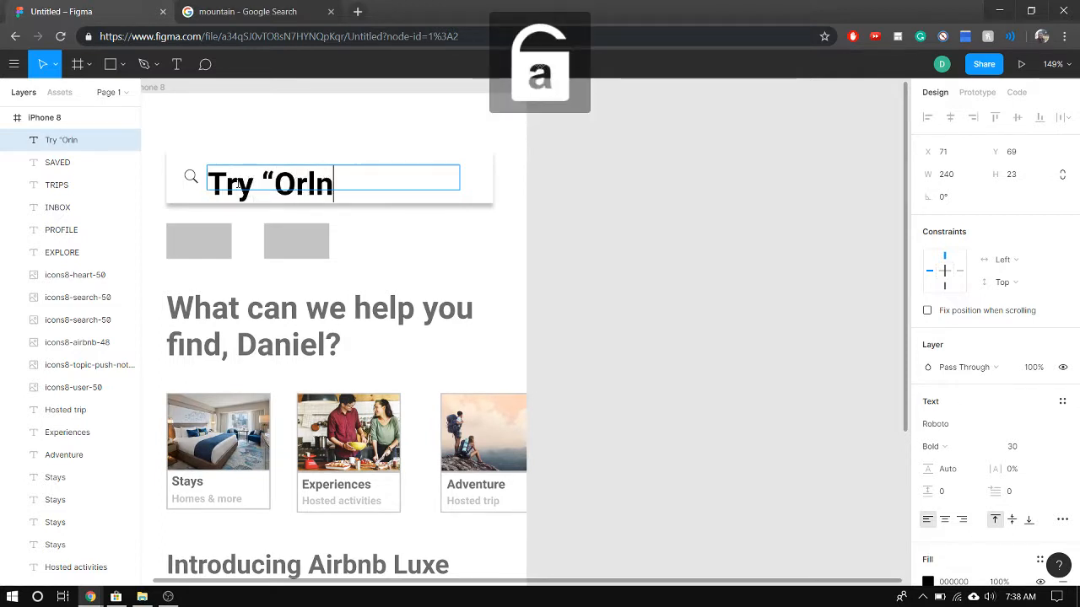
pyautogui.press('BackSpace')
pyautogui.write('ando”')
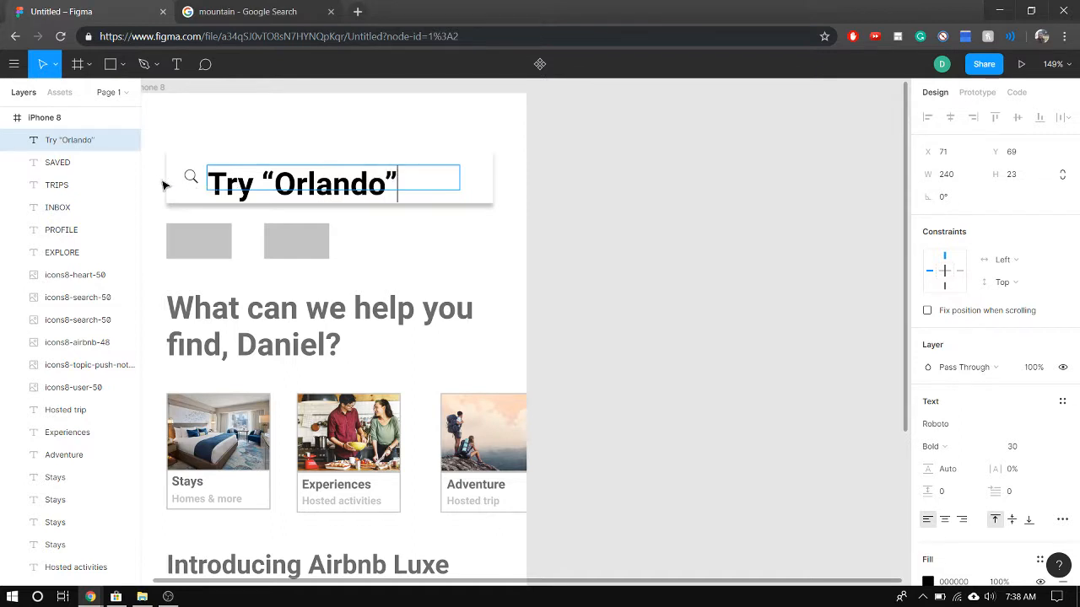
# Set the search bar's placeholder text to Regular weight at font size 15
pyautogui.moveTo(232, 174); pyautogui.dragTo(571, 193)
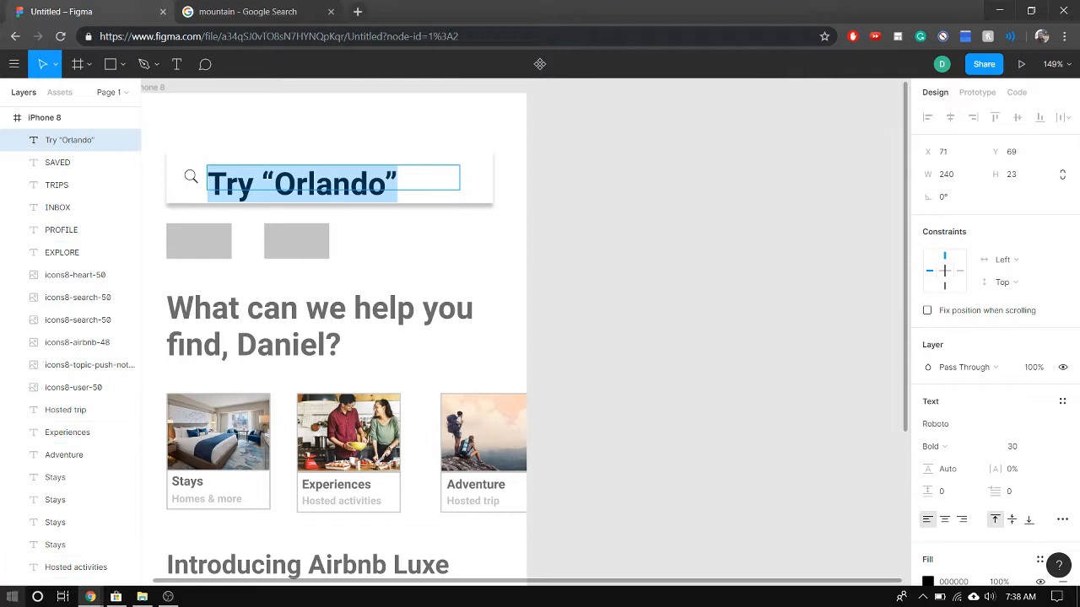
pyautogui.hotkey('ctrl', 'b')
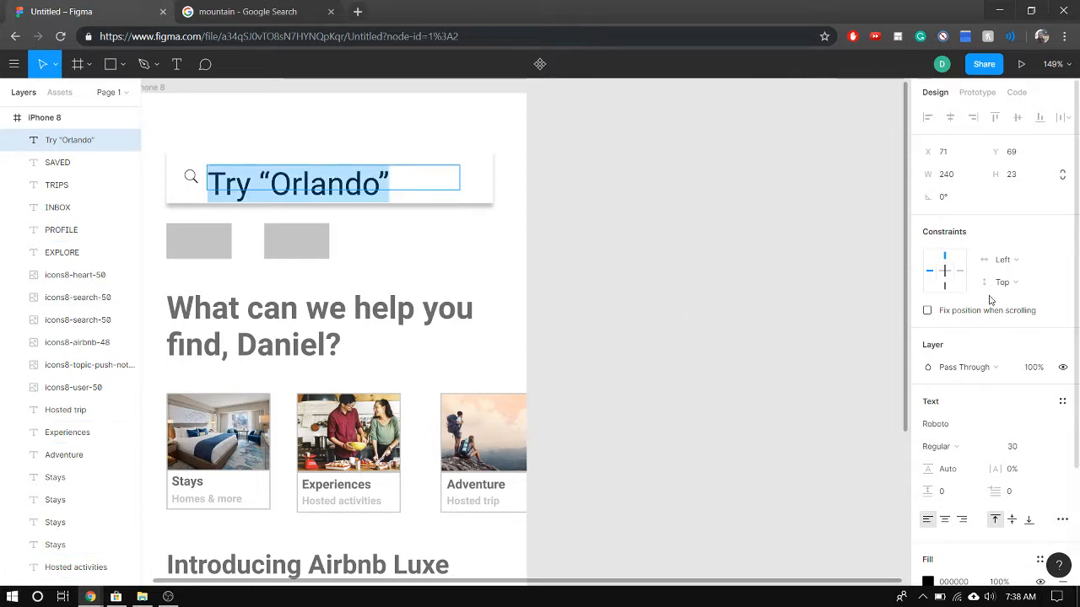
pyautogui.click(1022, 447)
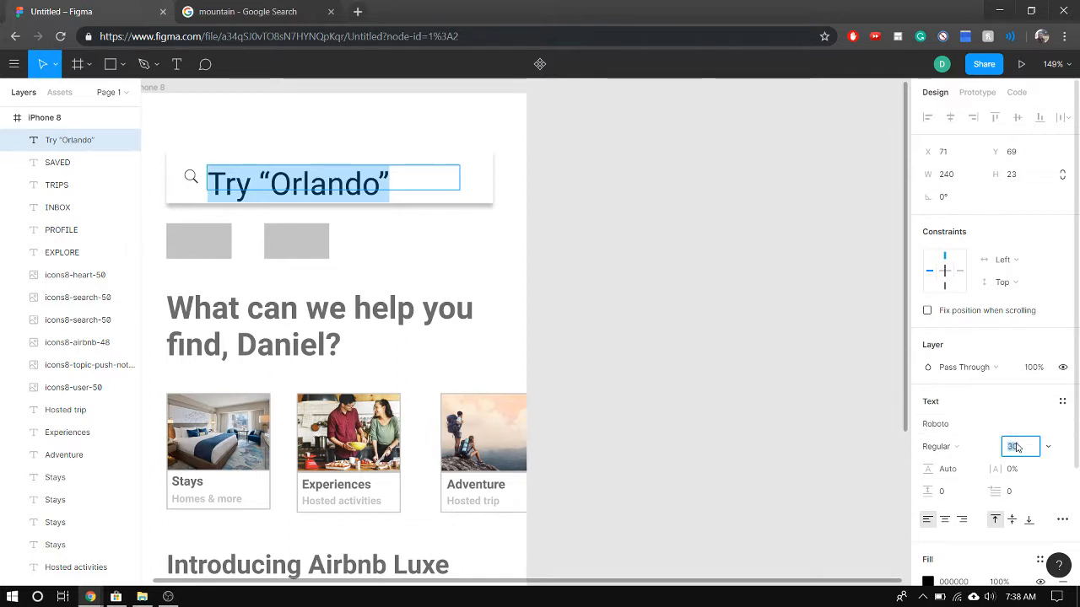
pyautogui.write('15')
pyautogui.press('Return')
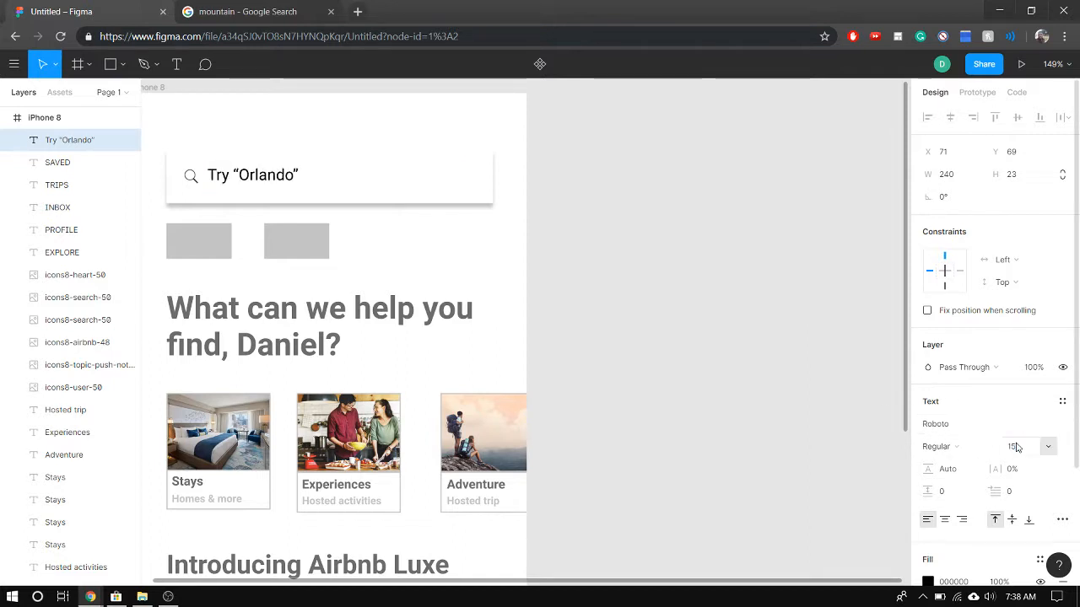
# Make the placeholder text bold and change its fill to light grey C4C4C4
pyautogui.press('Return')
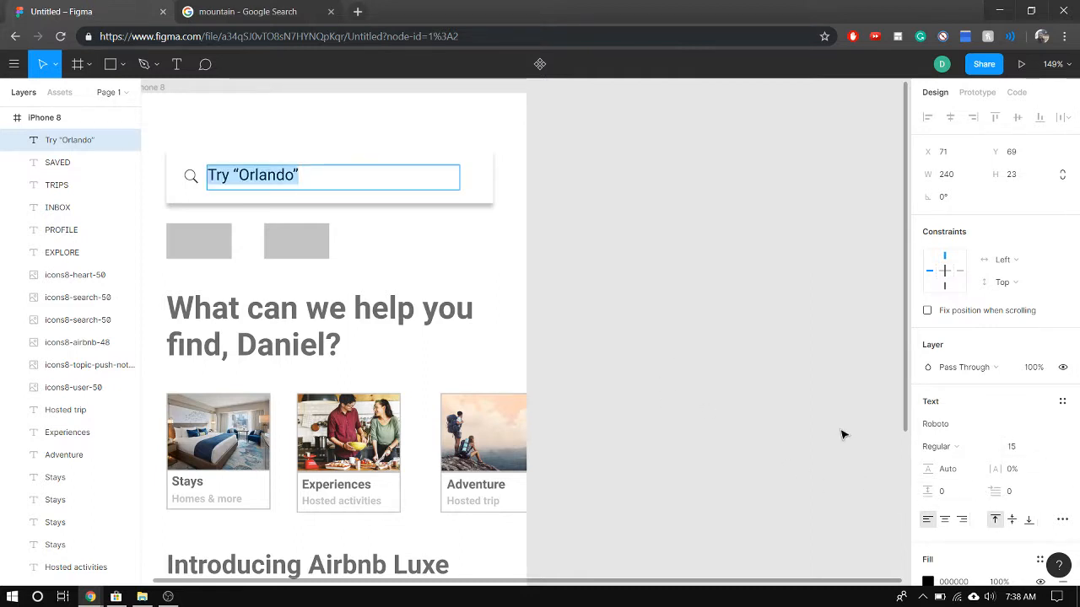
pyautogui.hotkey('ctrl', 'b')
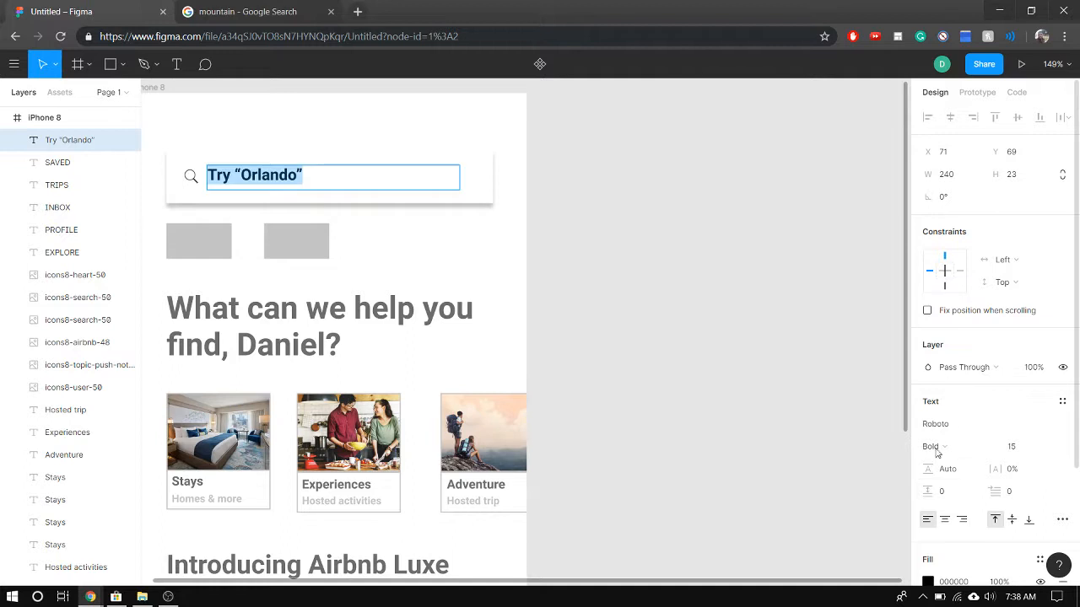
pyautogui.scroll(-4, 936, 453)
pyautogui.click(928, 431)
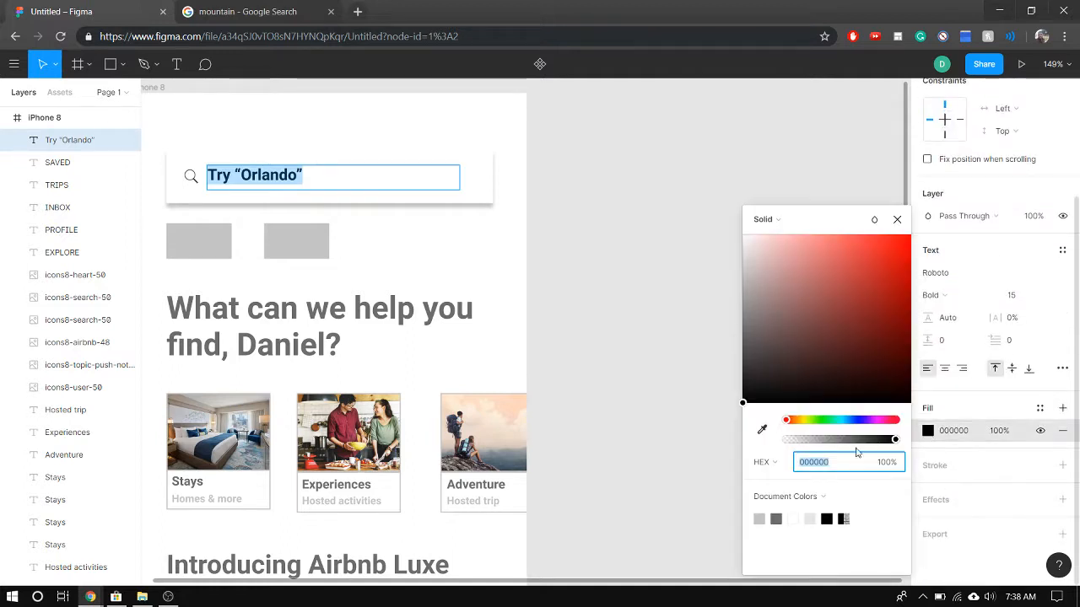
pyautogui.click(760, 518)
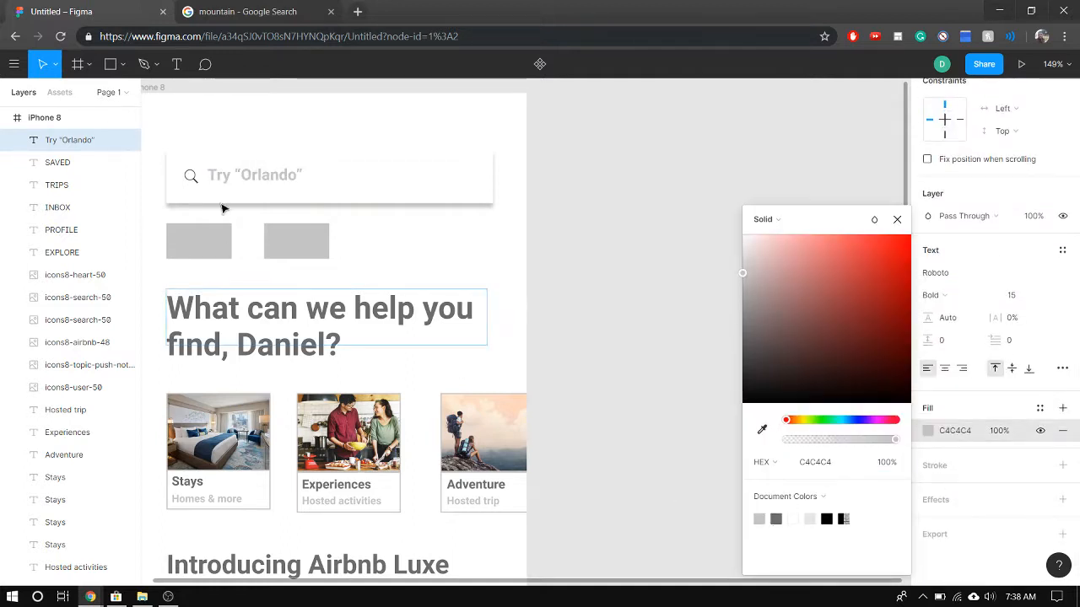
# Shrink the placeholder's text box so that it fits more closely around the text
pyautogui.doubleClick(213, 174)
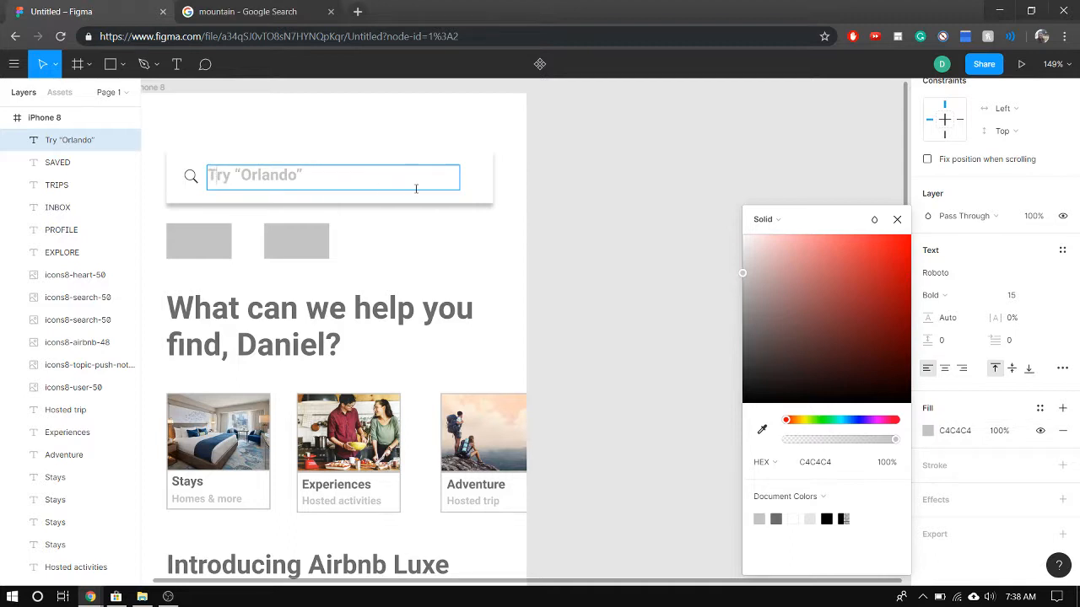
pyautogui.press('Escape')
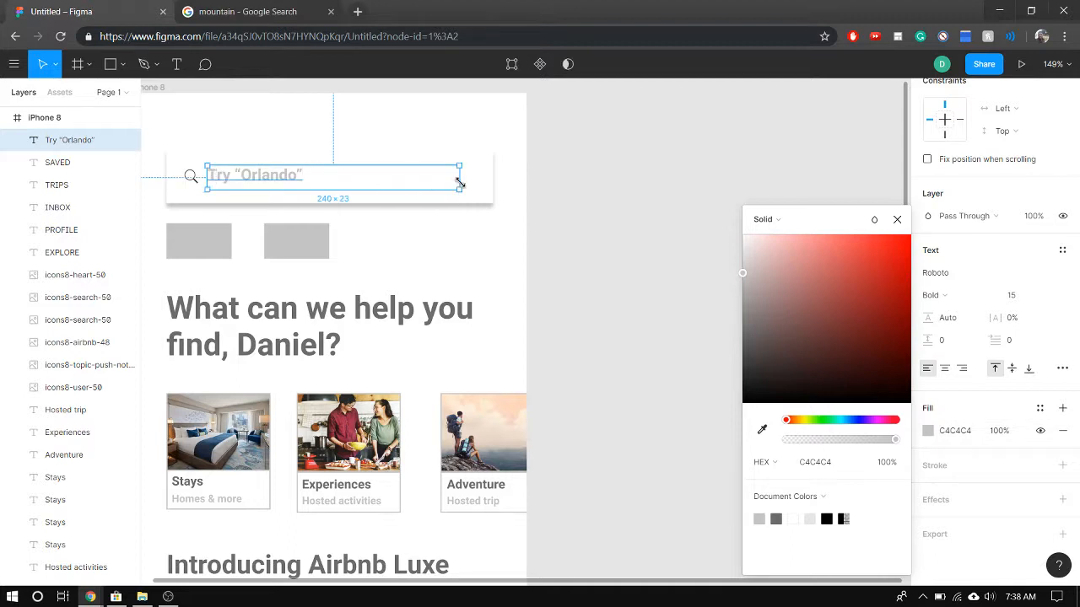
pyautogui.moveTo(452, 181); pyautogui.dragTo(287, 180)
# Shift the magnifier icon to about X 56, Y 68 inside the search bar, with the placeholder text just beside it
pyautogui.click(193, 178)
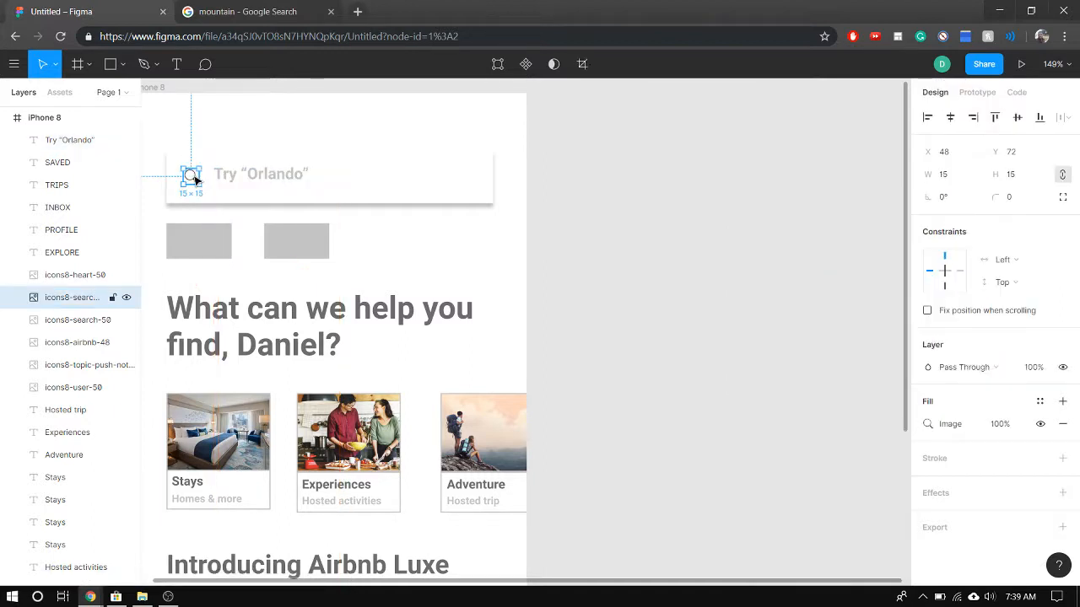
pyautogui.moveTo(194, 176); pyautogui.dragTo(203, 177)
pyautogui.click(242, 201)
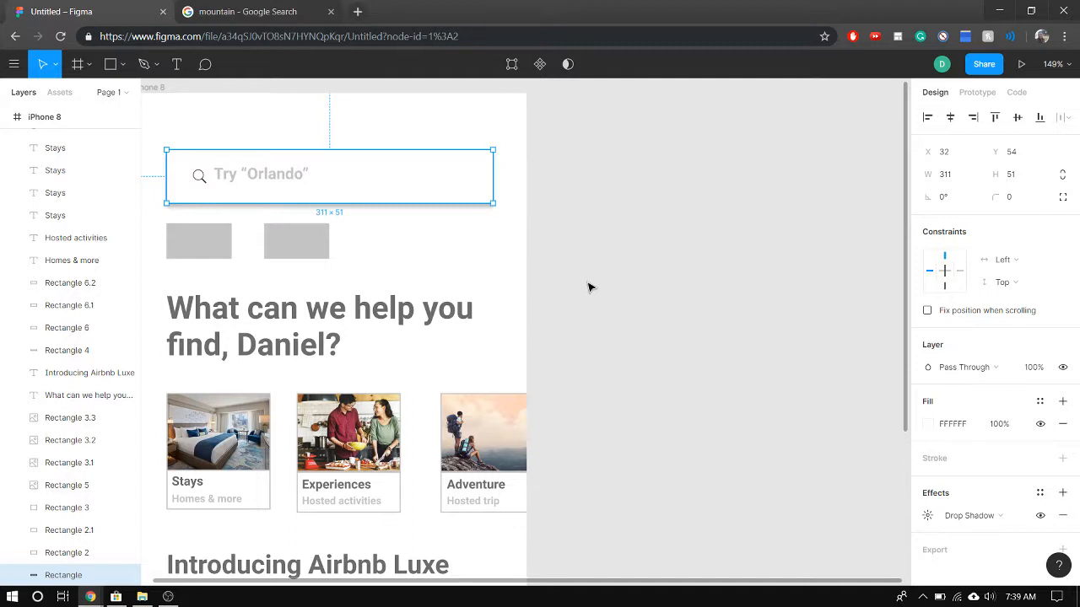
pyautogui.click(239, 178)
pyautogui.moveTo(241, 177); pyautogui.dragTo(204, 180)
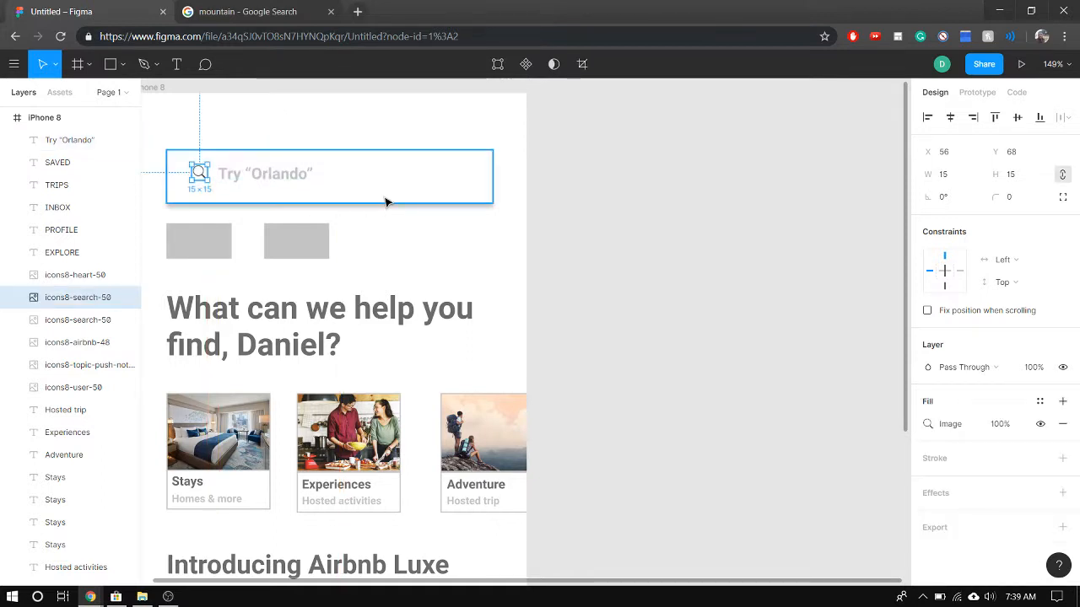
# Lower the magnifier icon and placeholder text together to Y 75 within the search bar
pyautogui.click(421, 195)
pyautogui.scroll(1, 844, 320)
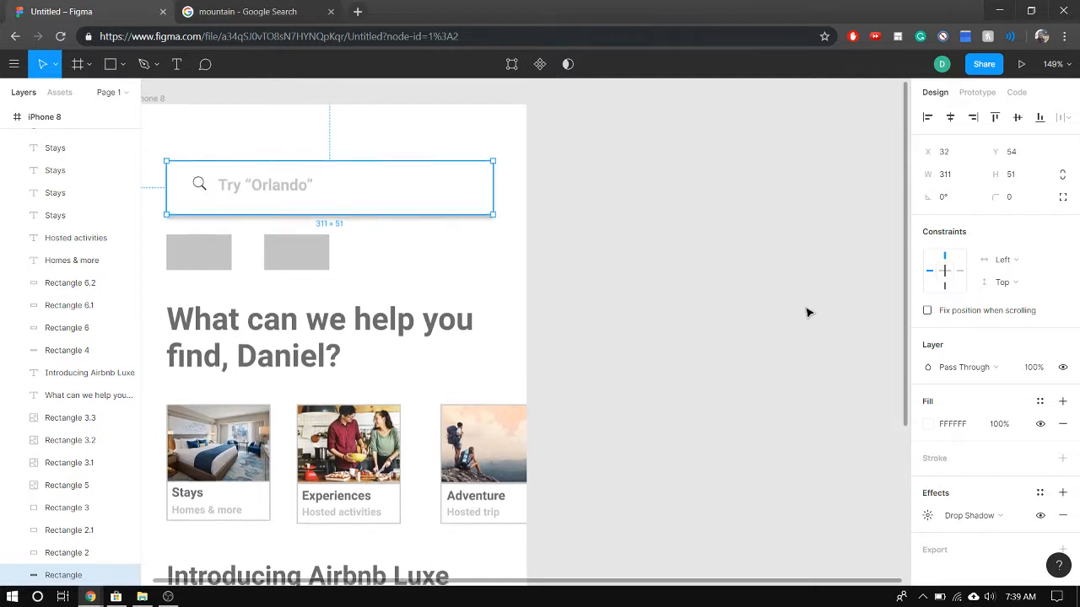
pyautogui.scroll(-3, 807, 311)
pyautogui.keyDown('ctrl'); pyautogui.scroll(-5, 658, 313); pyautogui.keyUp('ctrl')
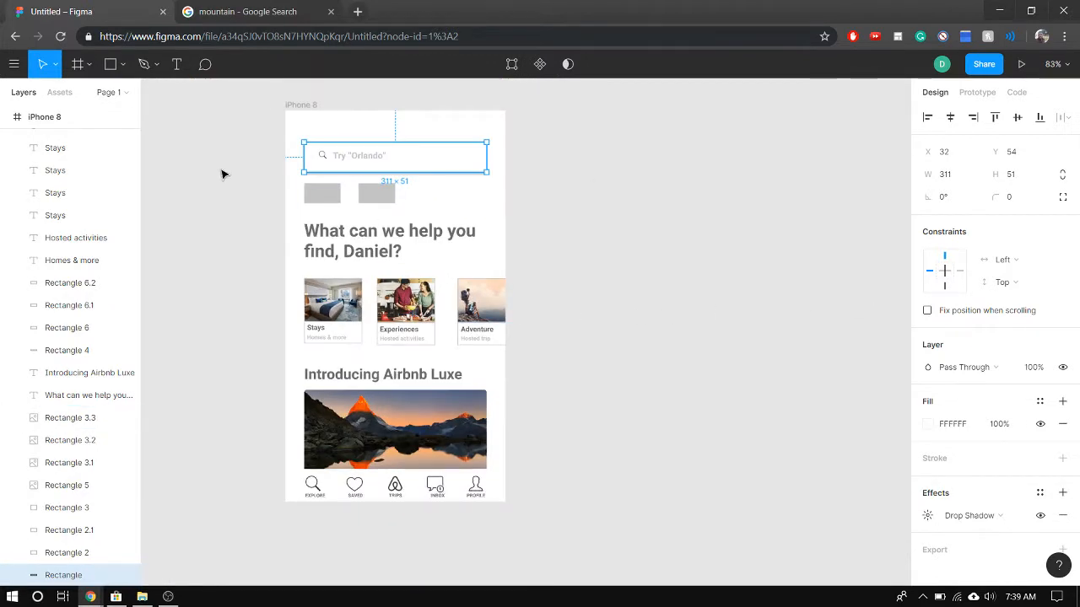
pyautogui.click(324, 160)
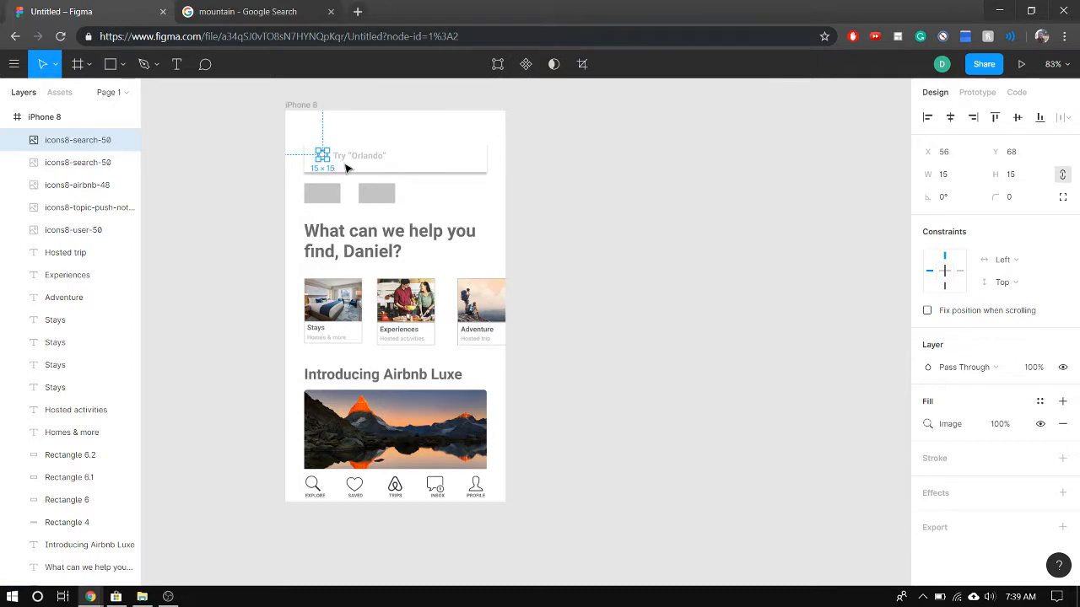
pyautogui.keyDown('shift'); pyautogui.click(347, 158); pyautogui.keyUp('shift')
pyautogui.moveTo(349, 160); pyautogui.dragTo(350, 166)
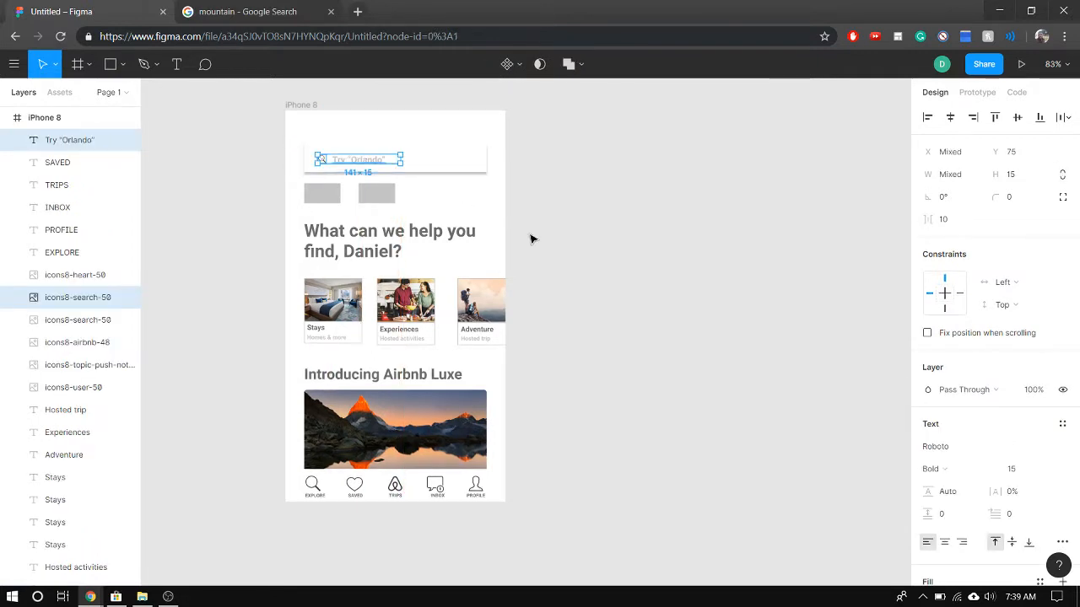
pyautogui.click(541, 239)
# Add an inside stroke of width 1 to the search bar rectangle and colour it light grey
pyautogui.click(445, 167)
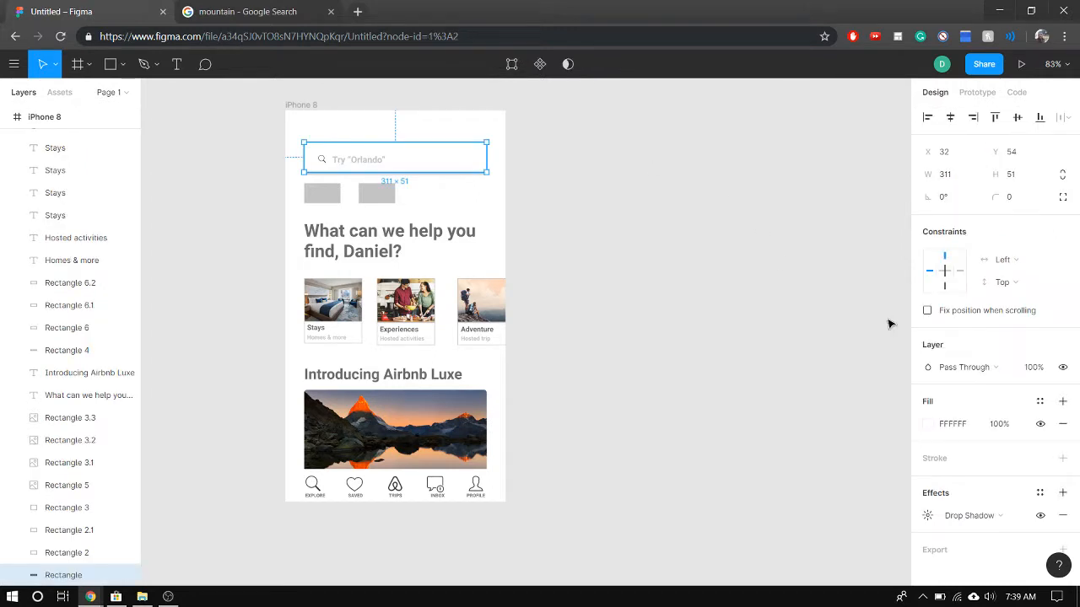
pyautogui.click(1062, 460)
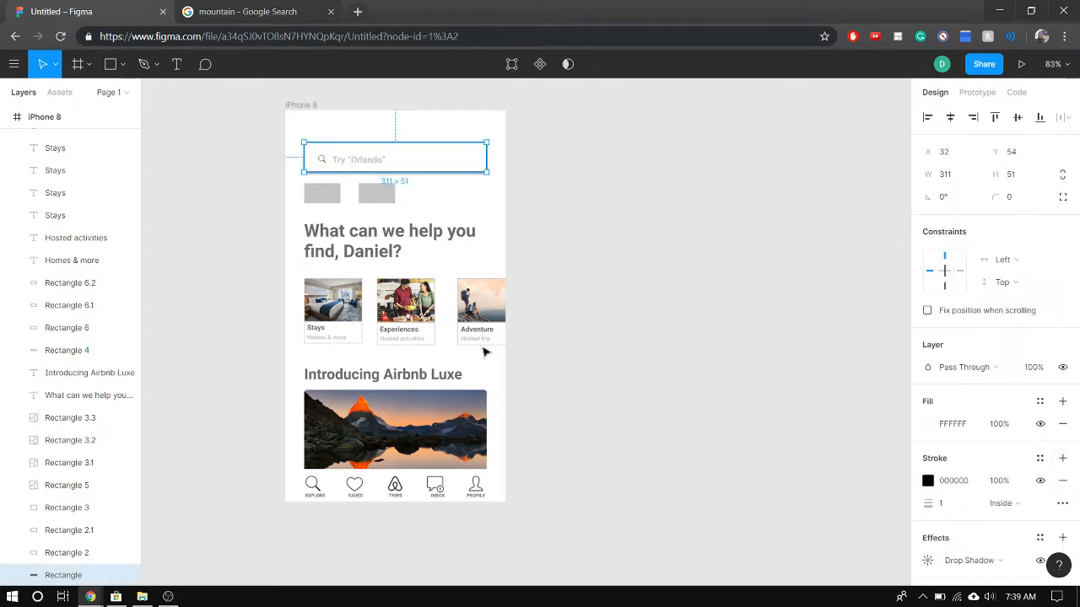
pyautogui.click(806, 392)
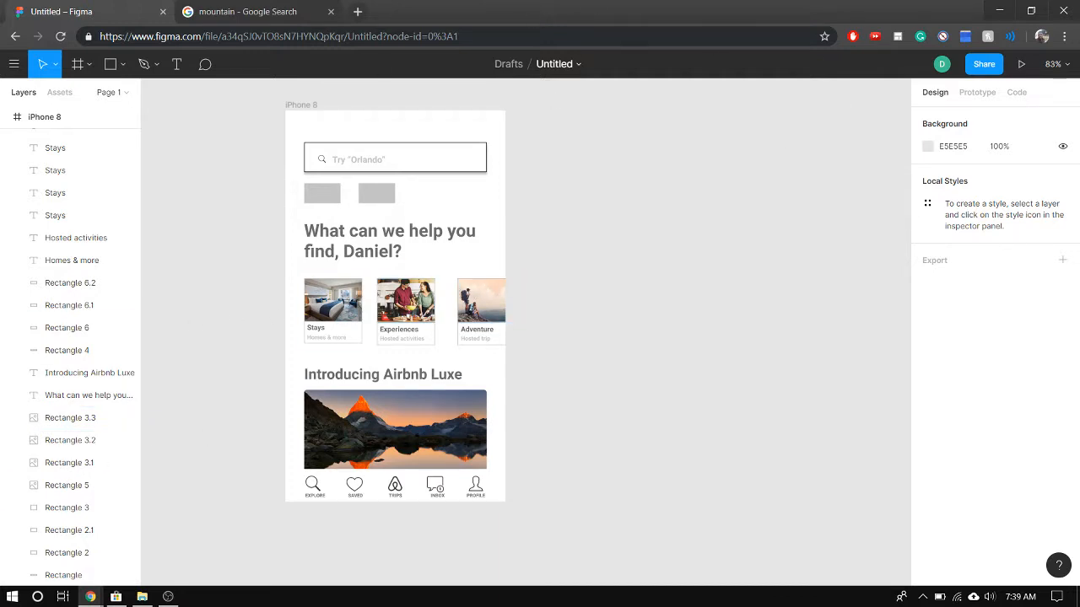
pyautogui.click(486, 145)
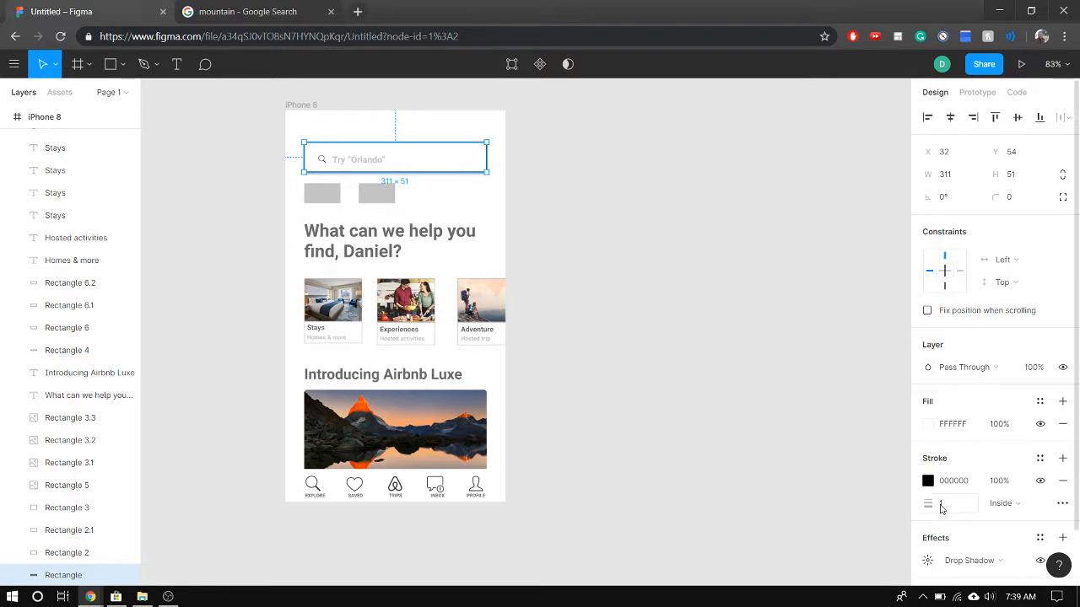
pyautogui.click(927, 481)
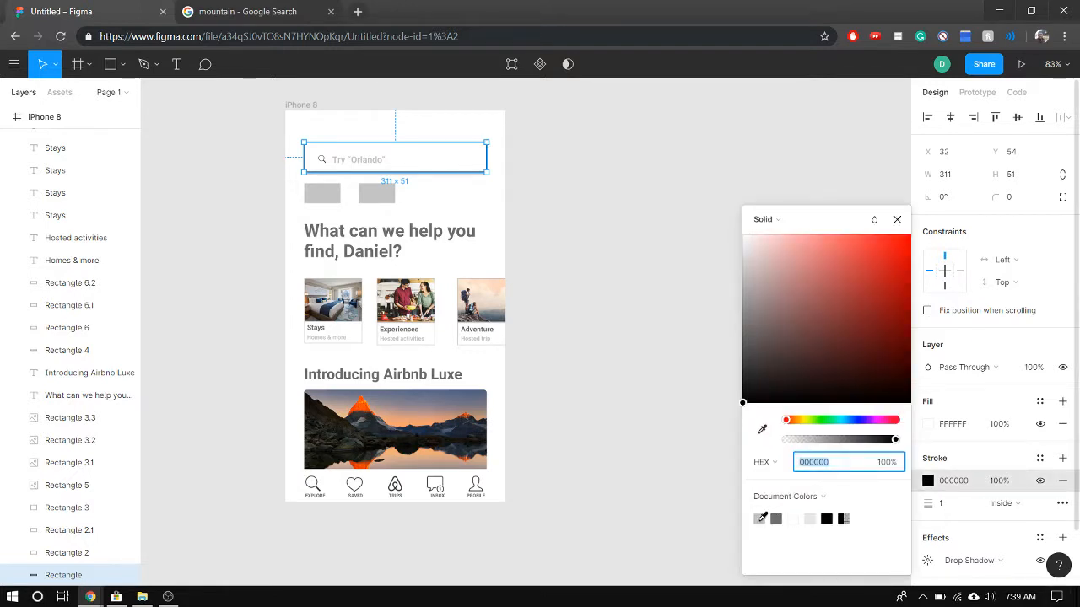
pyautogui.click(490, 211)
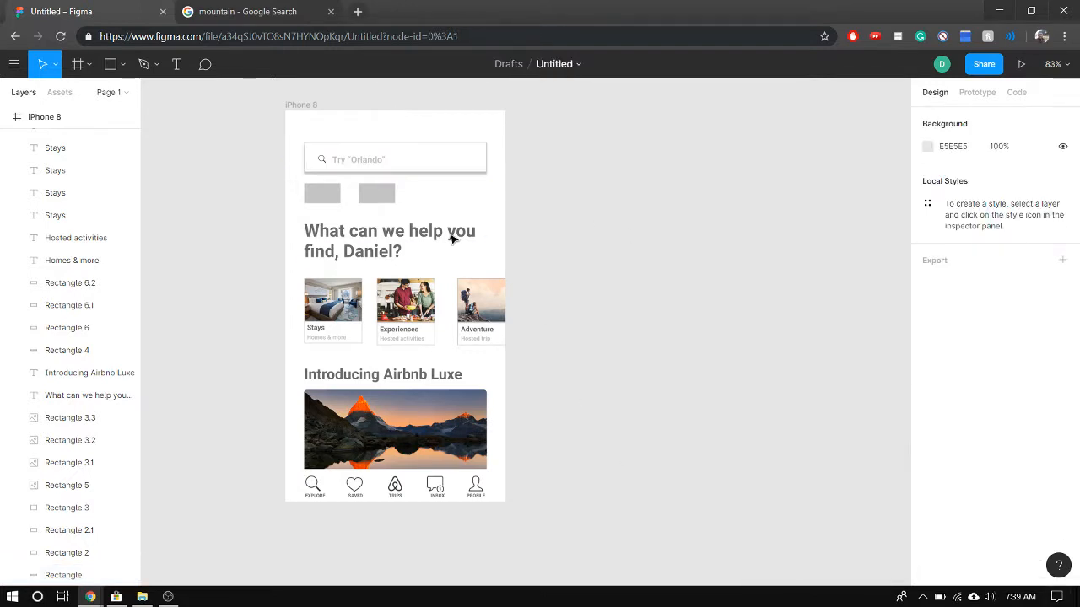
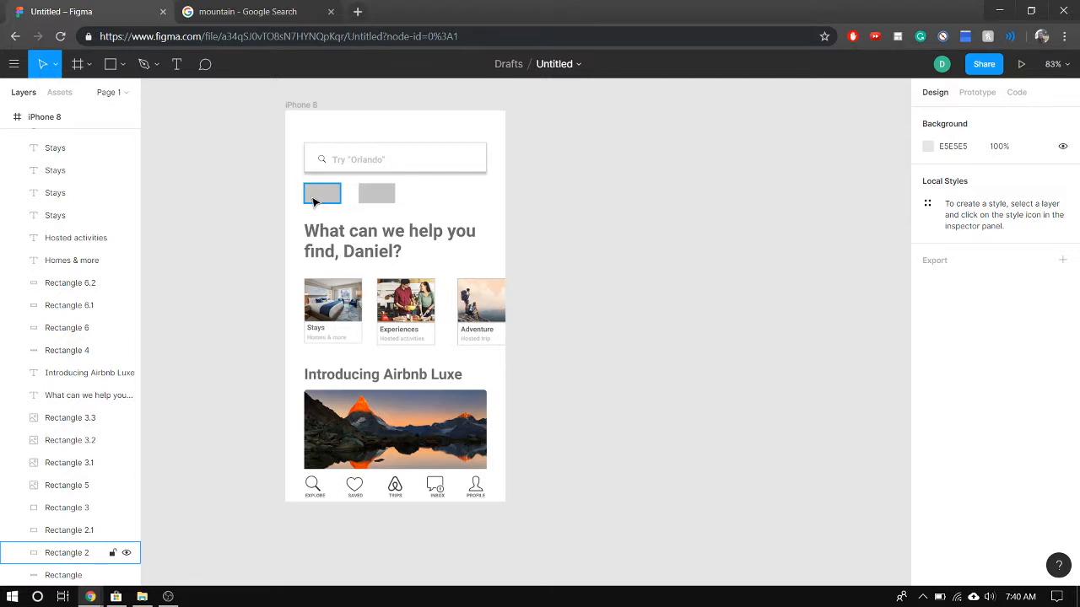
pyautogui.click(313, 201)
pyautogui.scroll(3, 381, 246)
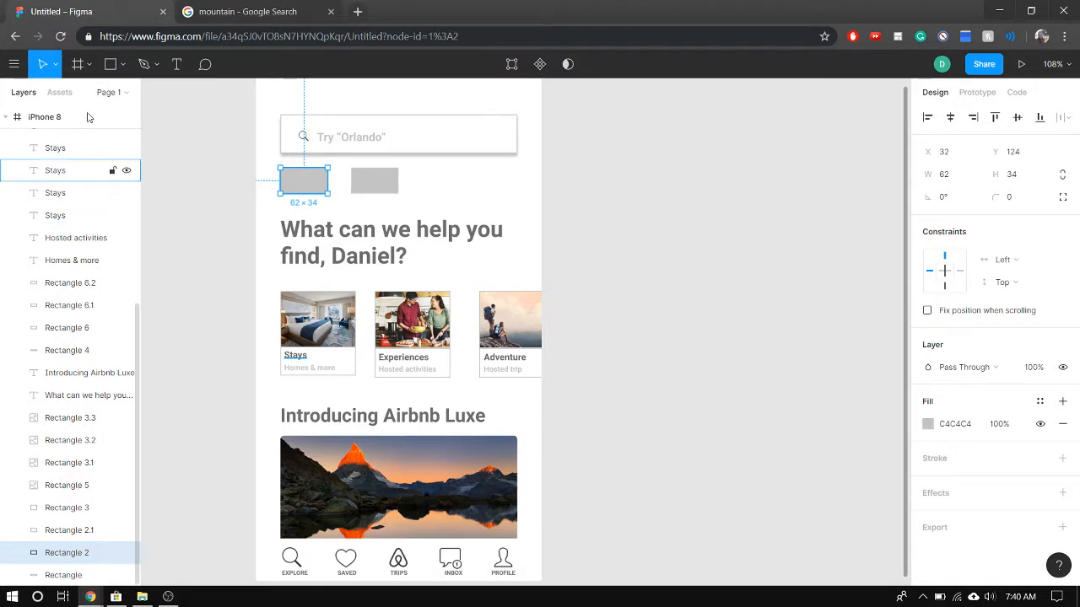
pyautogui.click(176, 64)
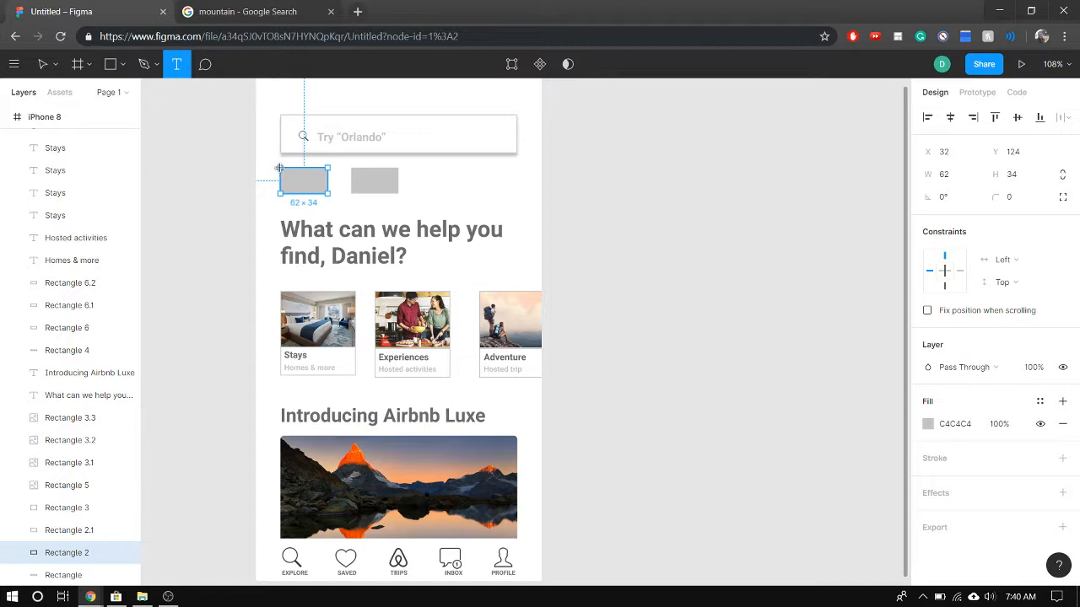
pyautogui.moveTo(278, 167); pyautogui.dragTo(327, 195)
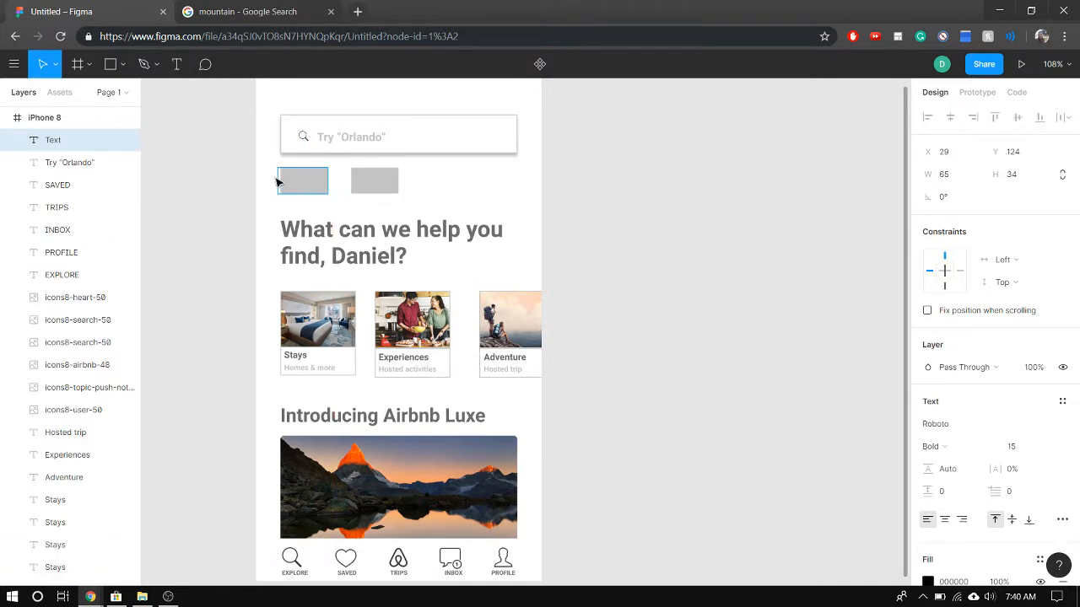
pyautogui.click(269, 181)
pyautogui.click(294, 182)
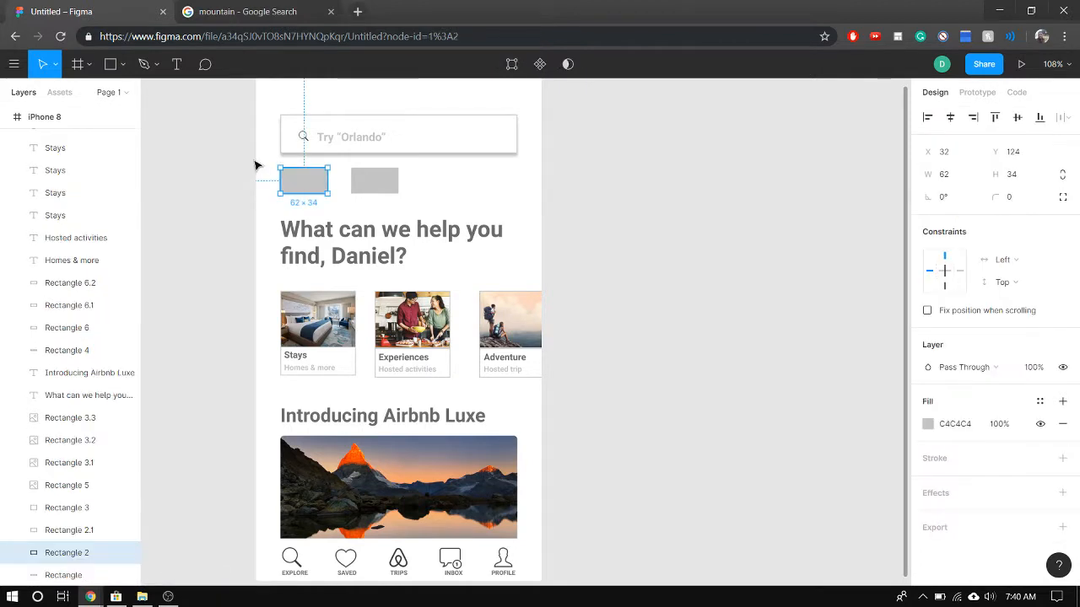
# Add a 62 × 34 text box reading "Dates" exactly over the first grey rectangle below the search bar
pyautogui.click(182, 73)
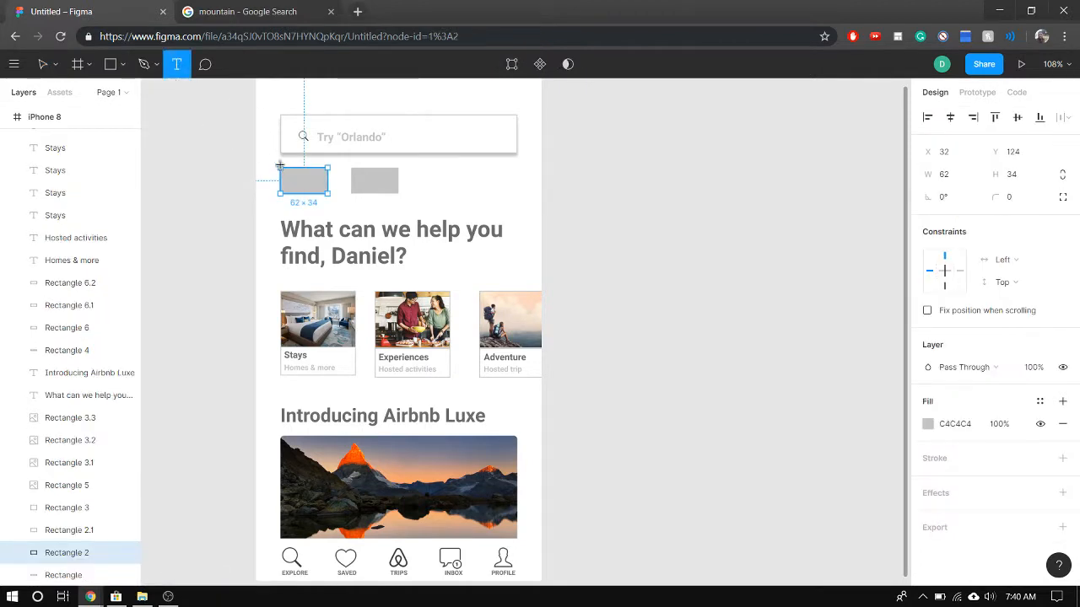
pyautogui.moveTo(279, 165); pyautogui.dragTo(328, 193)
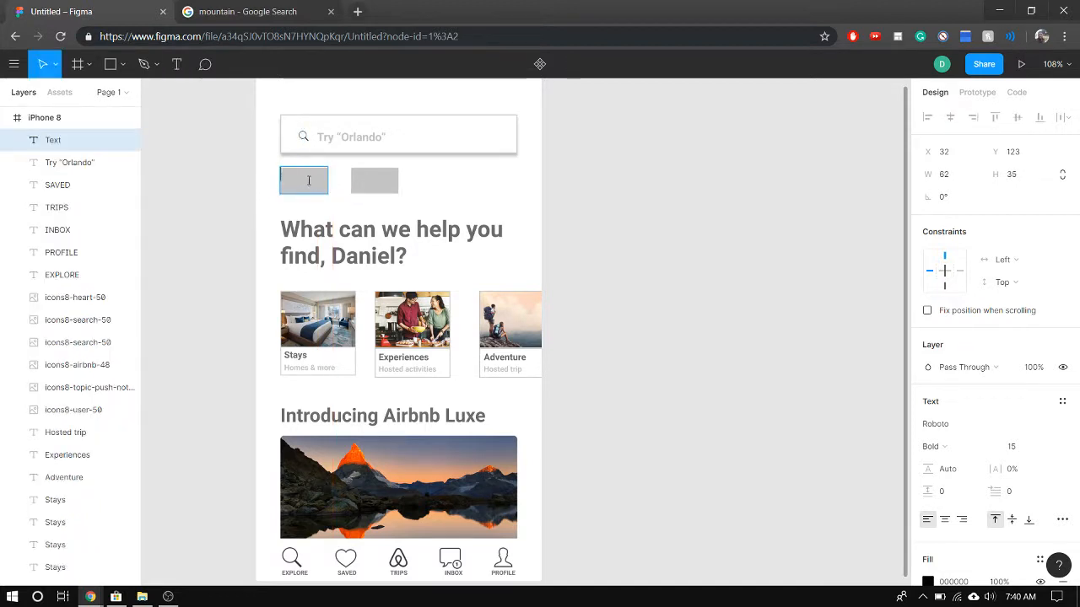
pyautogui.press('capslock')
pyautogui.write('D')
pyautogui.press('capslock')
pyautogui.write('ates')
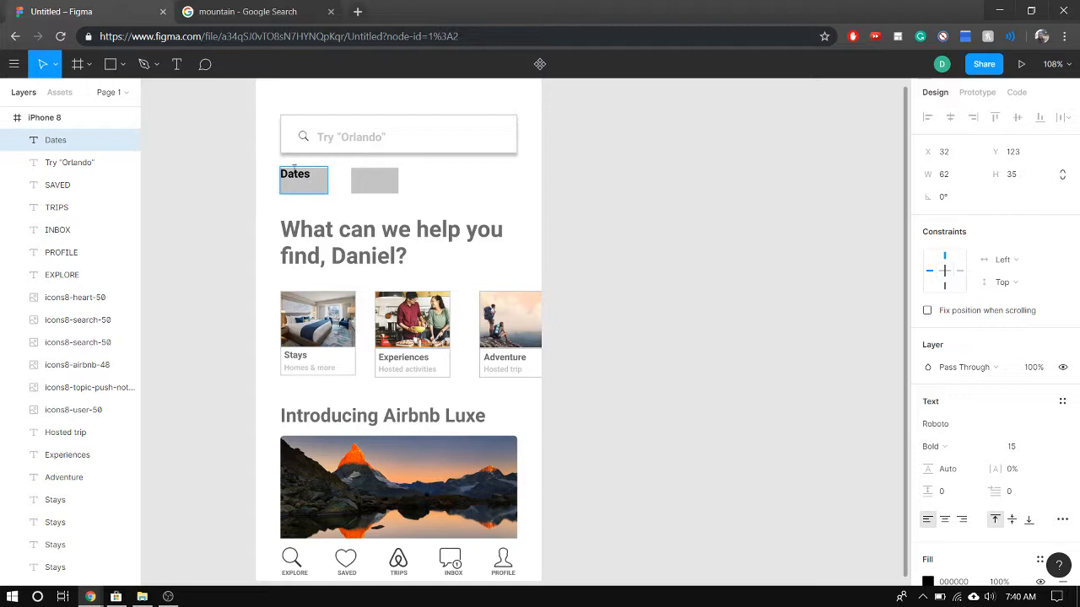
pyautogui.press('Escape')
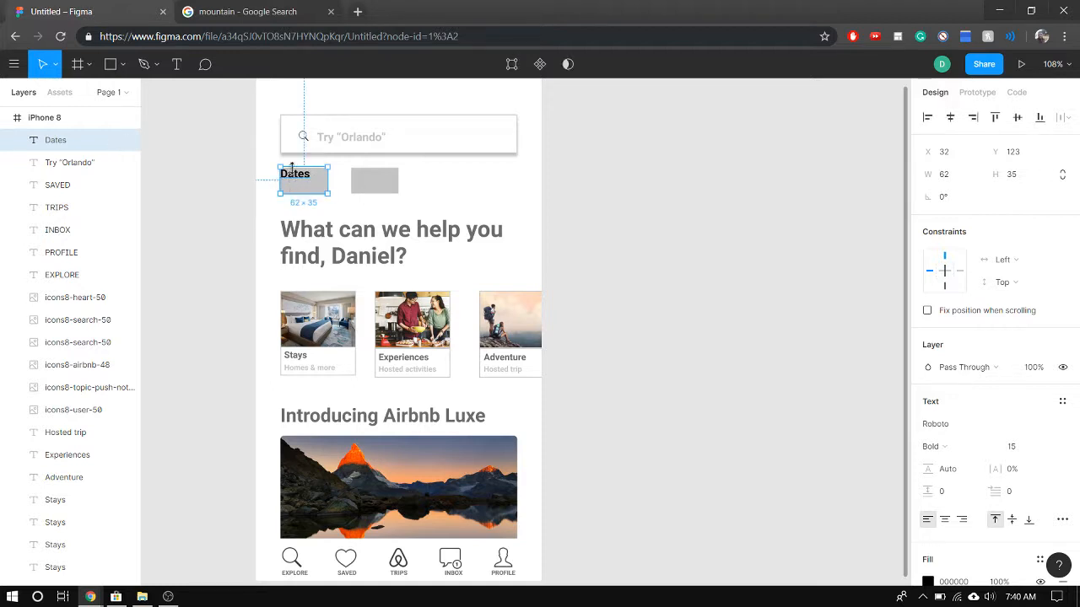
pyautogui.moveTo(294, 167); pyautogui.dragTo(293, 168)
# Centre the "Dates" text horizontally and vertically within its text box
pyautogui.doubleClick(300, 175)
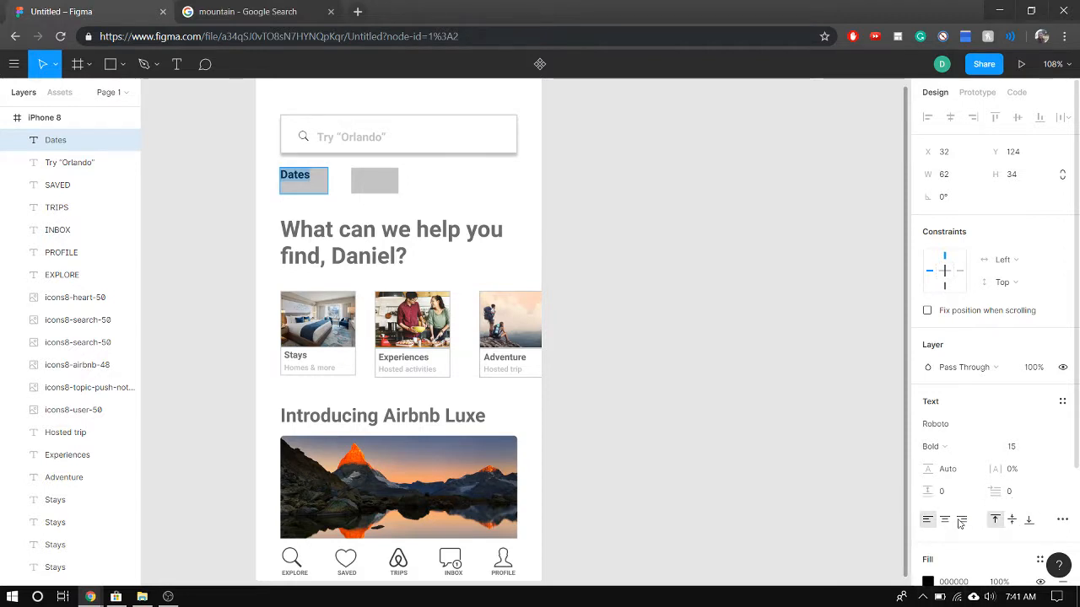
pyautogui.scroll(-2, 1014, 557)
pyautogui.click(1062, 465)
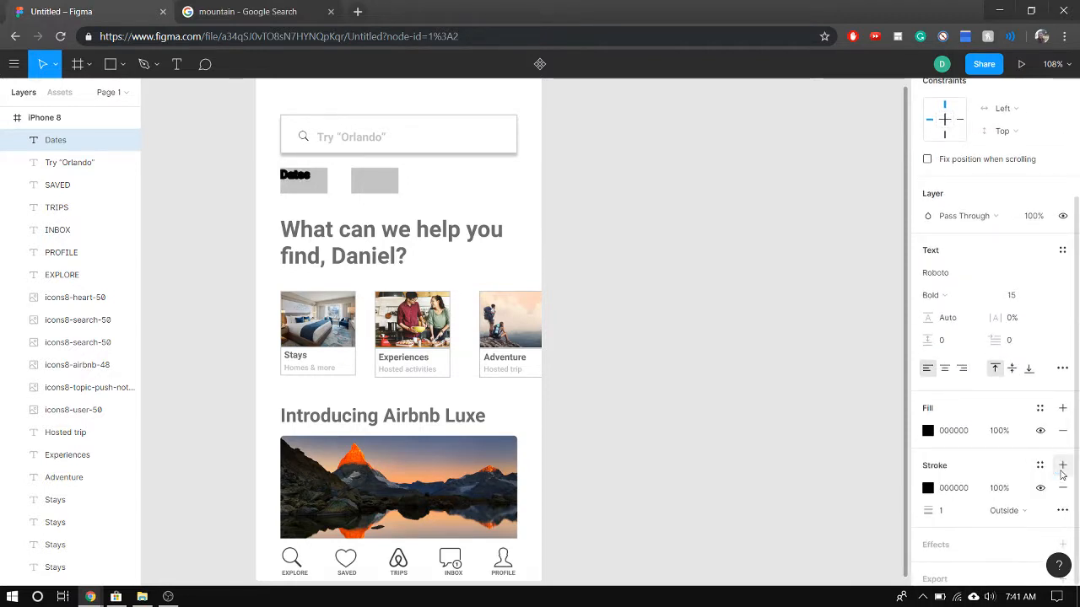
pyautogui.click(1062, 487)
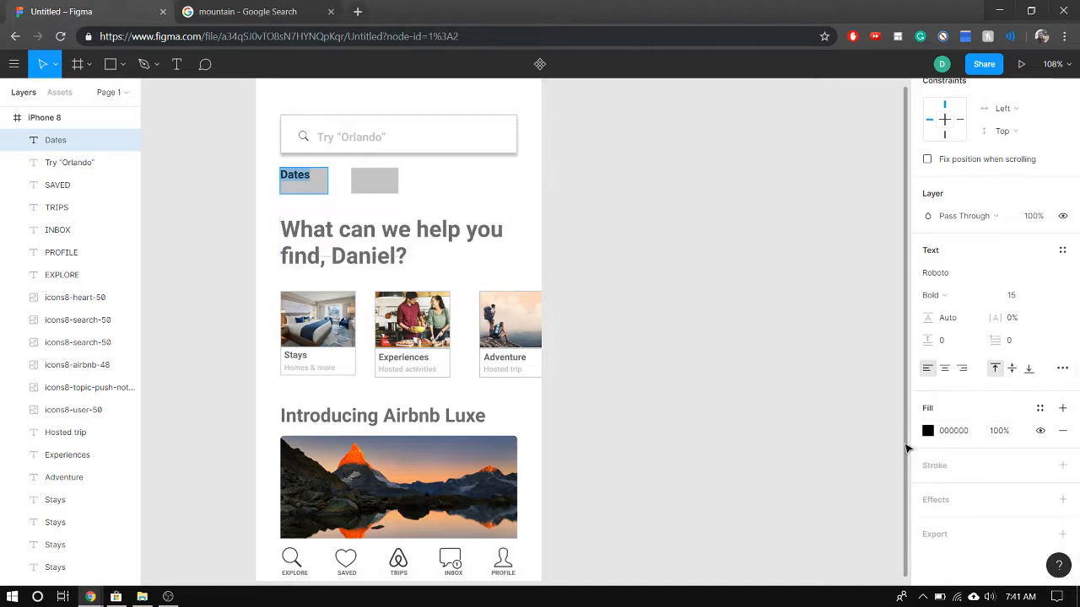
pyautogui.click(945, 369)
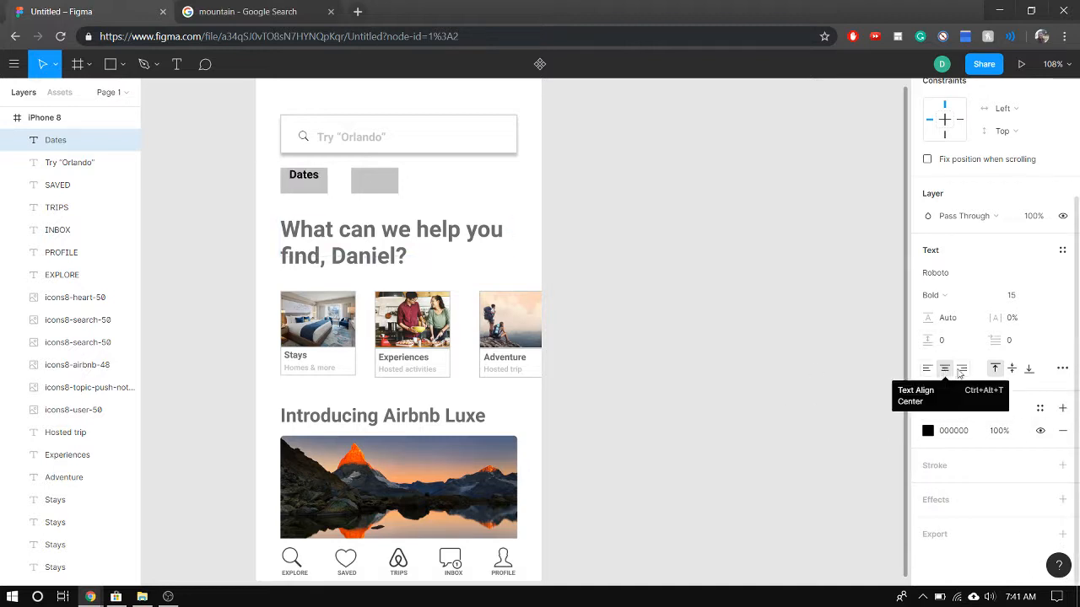
pyautogui.click(1011, 368)
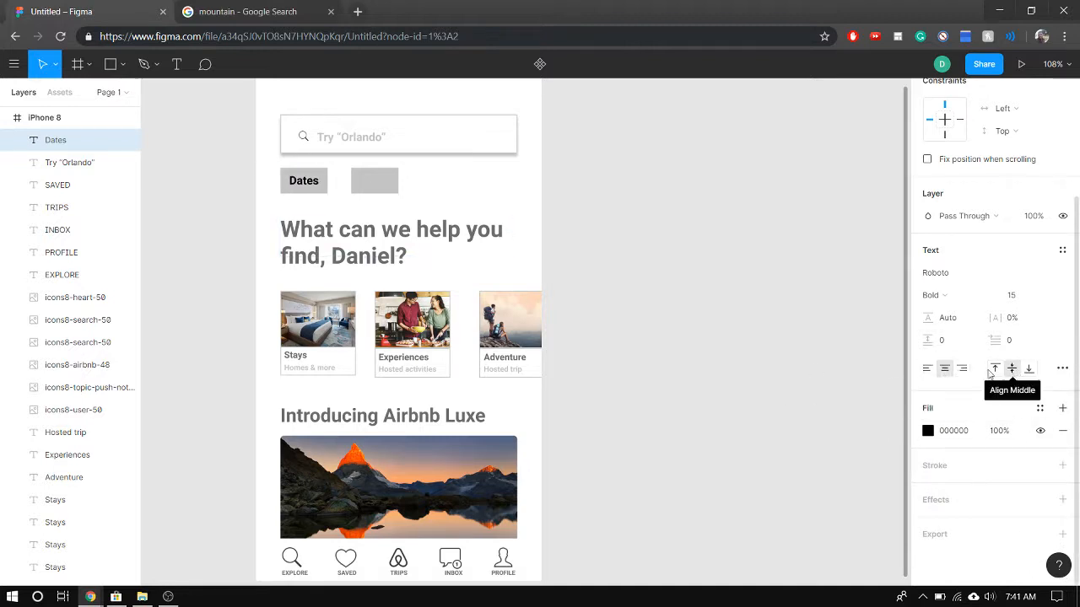
# Duplicate the "Dates" label and place the copy over the second grey rectangle
pyautogui.click(315, 186)
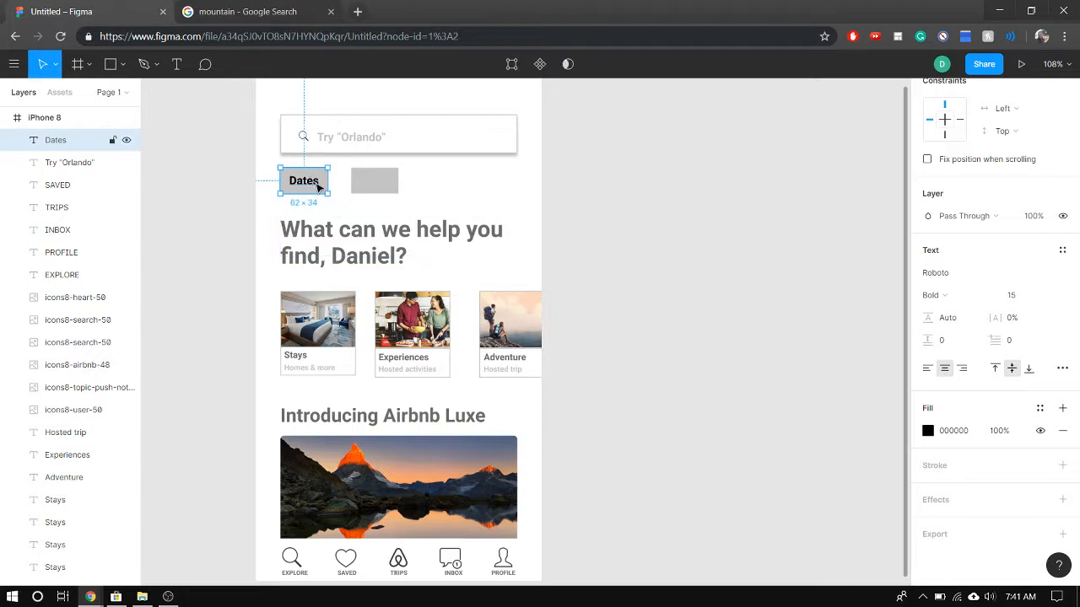
pyautogui.hotkey('ctrl', 'v')
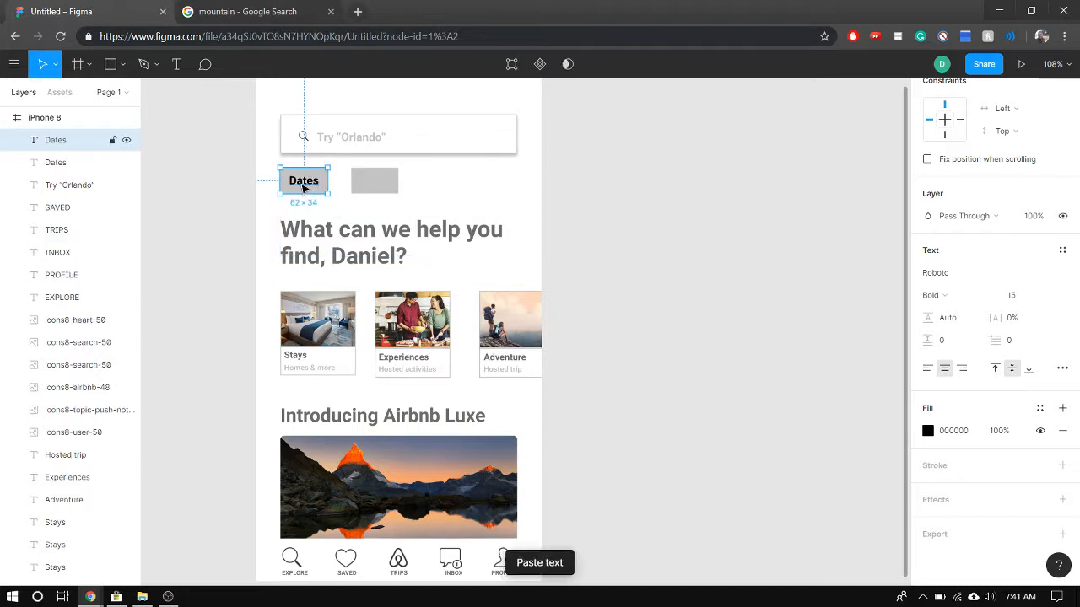
pyautogui.moveTo(325, 193); pyautogui.dragTo(372, 186)
# Change the copied label's text to "Guests"
pyautogui.doubleClick(371, 184)
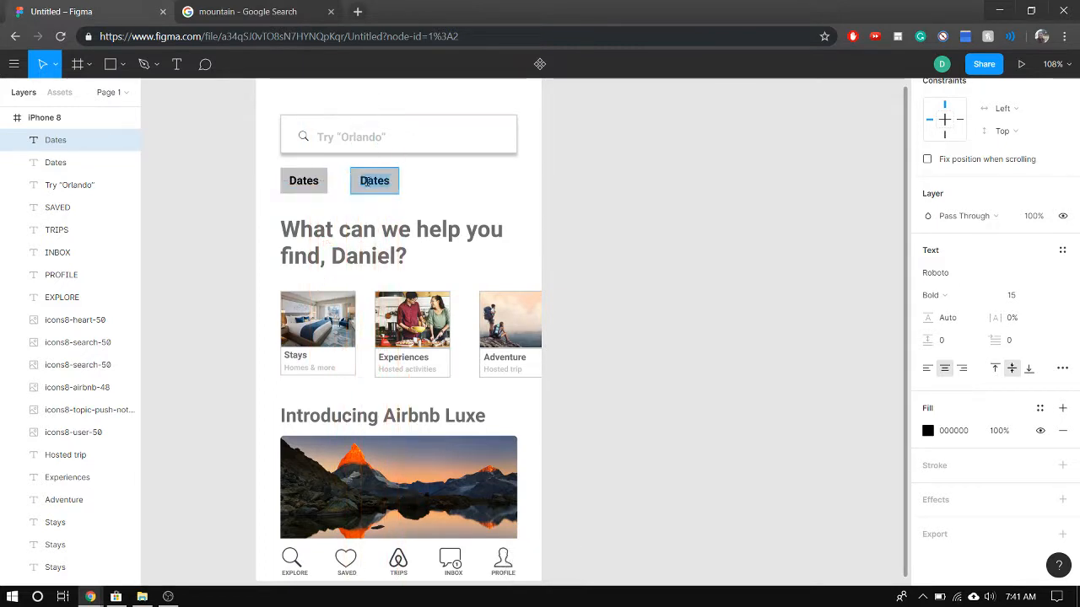
pyautogui.press('capslock')
pyautogui.write('G')
pyautogui.press('capslock')
pyautogui.write('u')
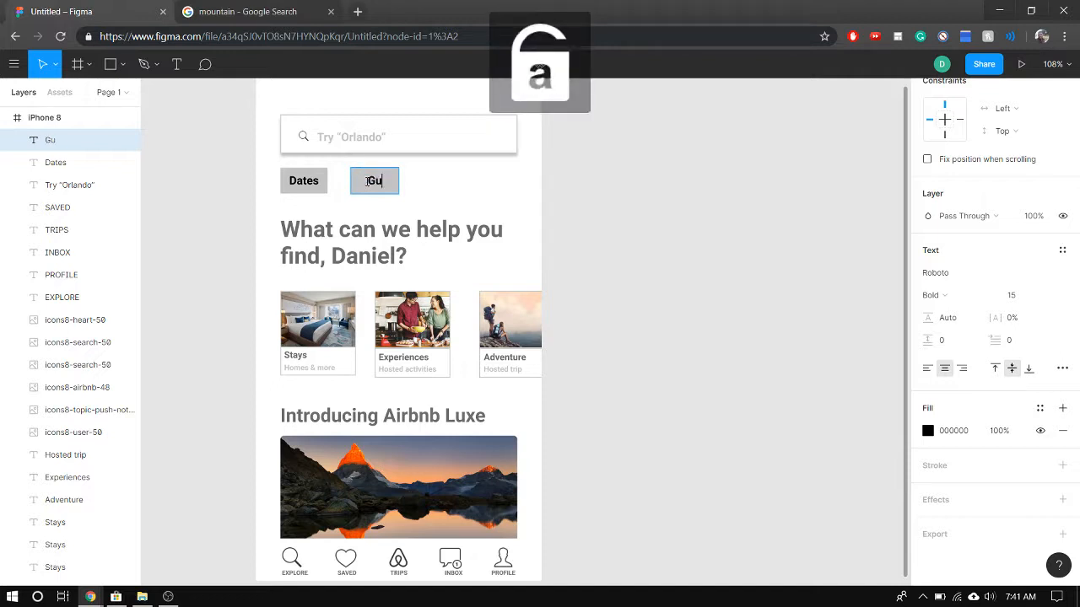
pyautogui.write('est')
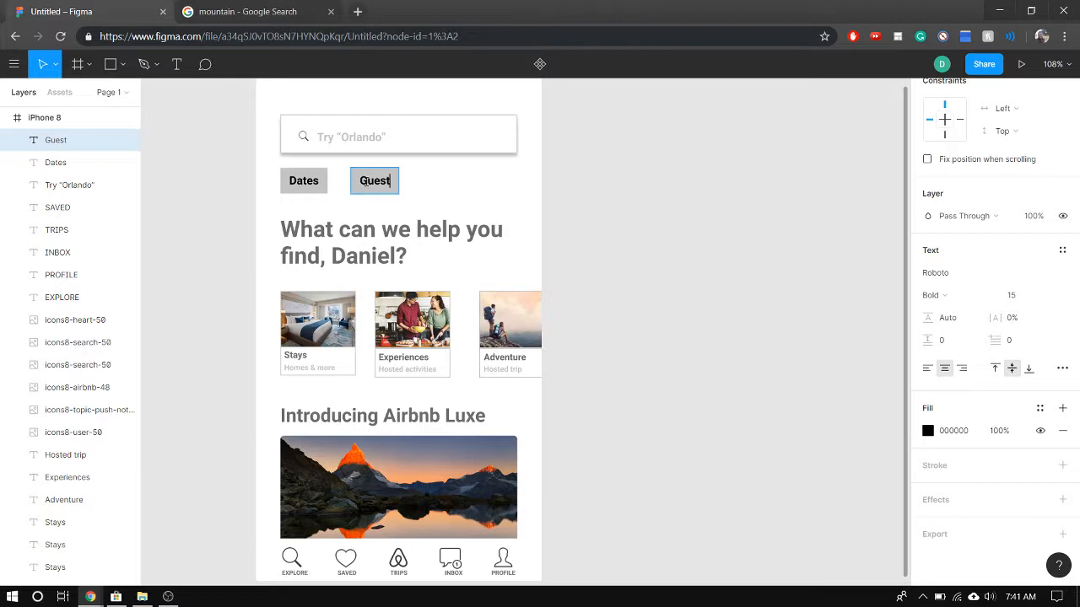
pyautogui.write('s')
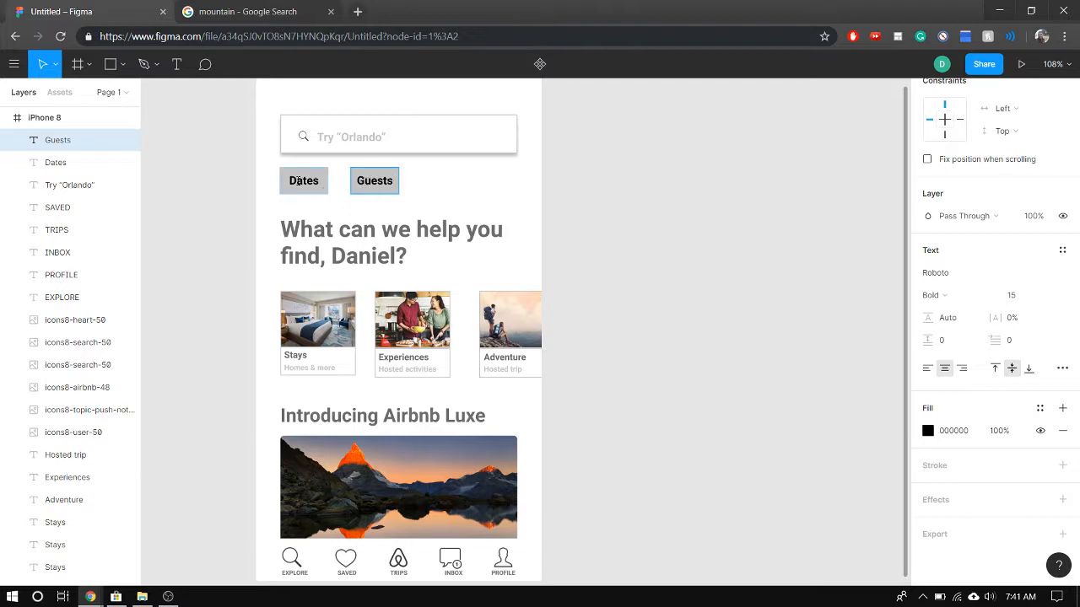
# Recolour the "Dates" text to light grey C4C4C4, matching the "Homes & more" caption
pyautogui.doubleClick(297, 181)
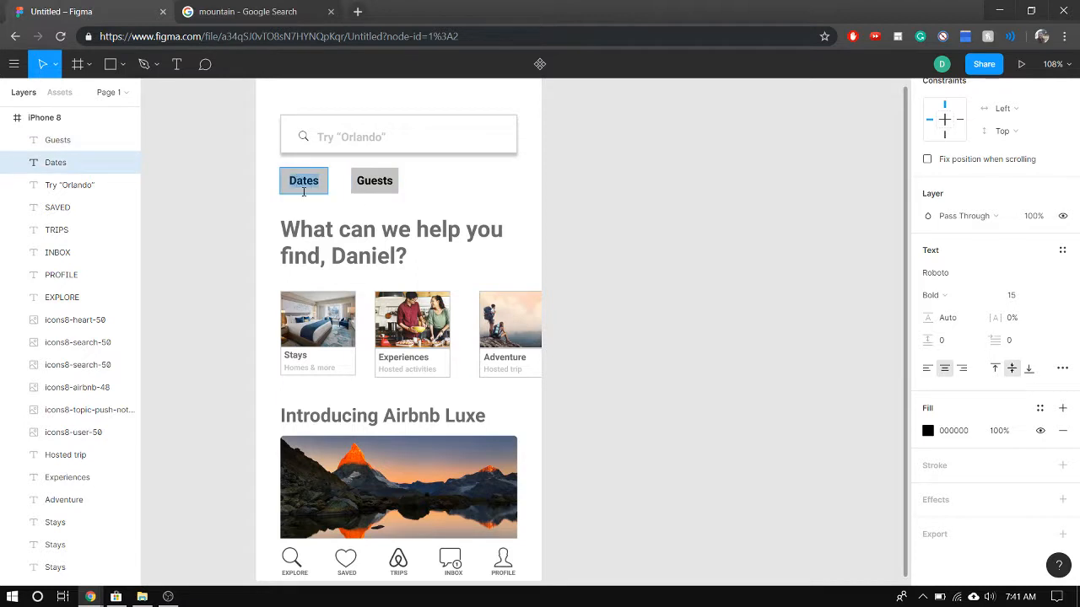
pyautogui.click(315, 368)
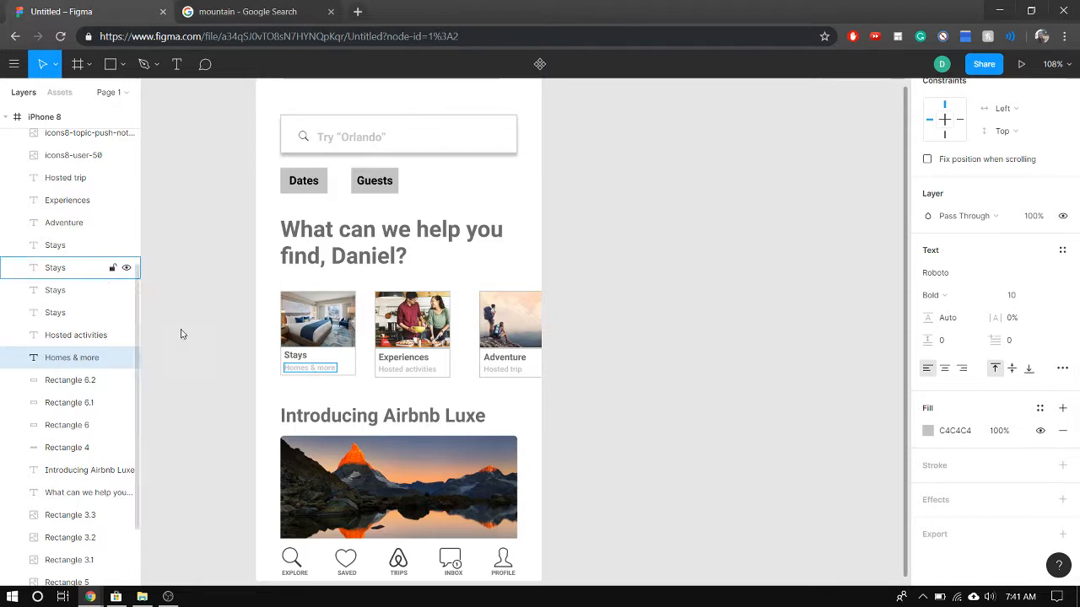
pyautogui.tripleClick(306, 370)
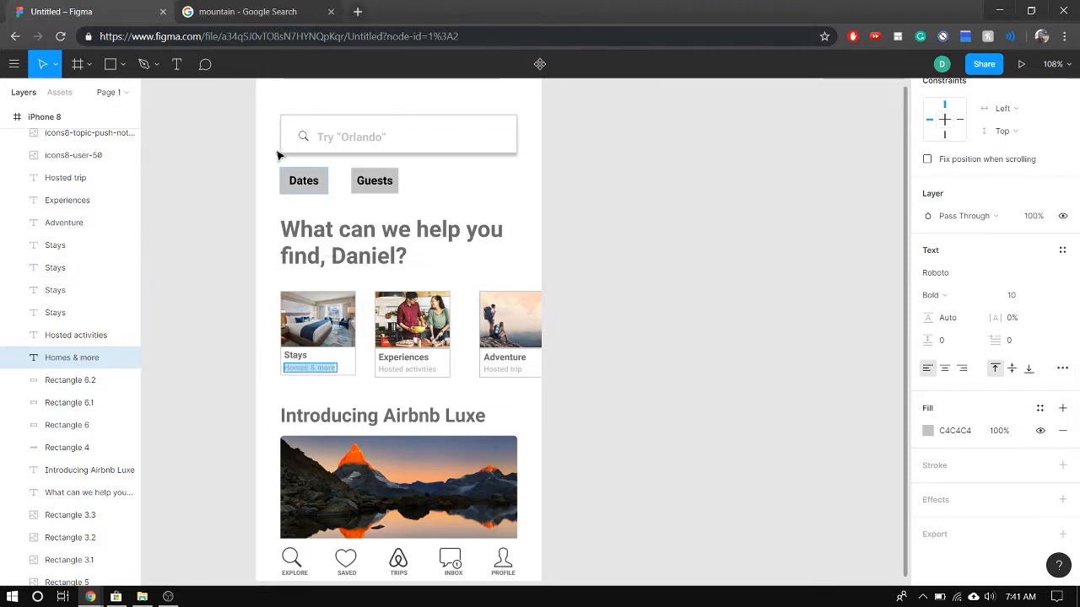
pyautogui.click(306, 180)
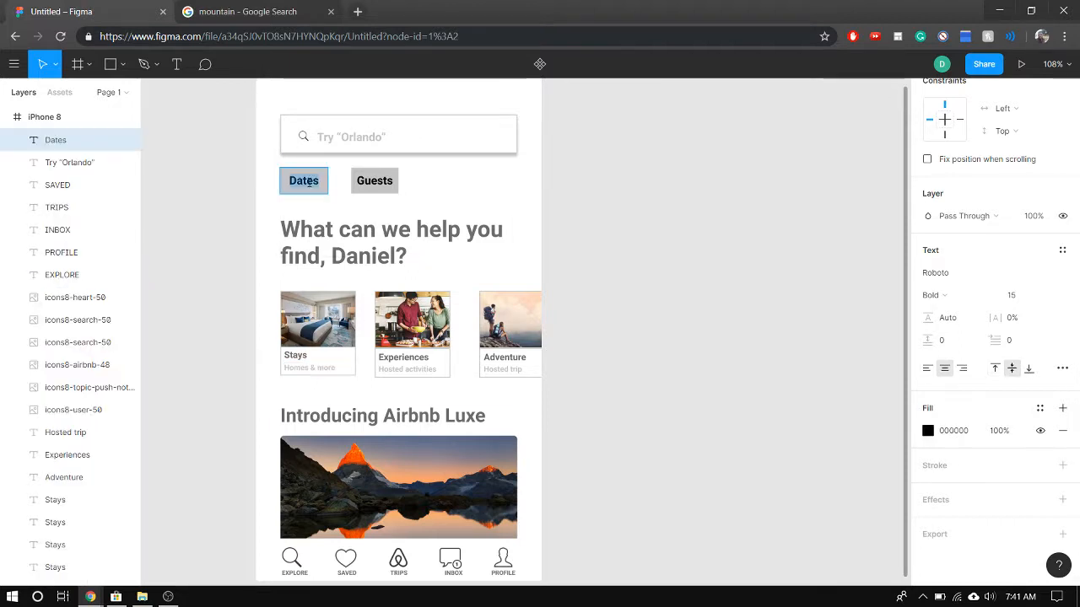
pyautogui.click(928, 431)
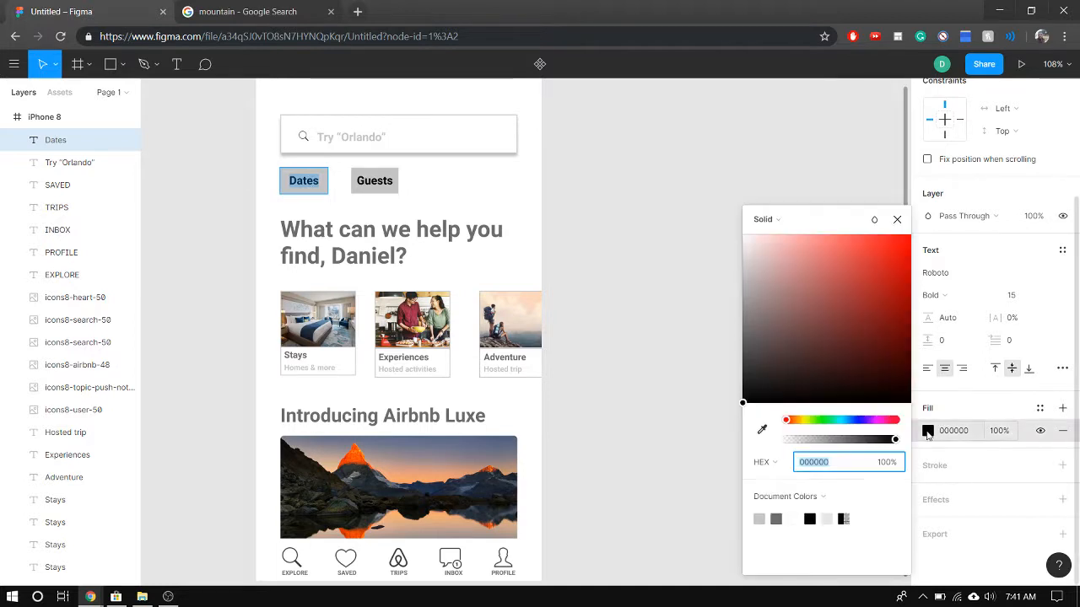
pyautogui.click(761, 518)
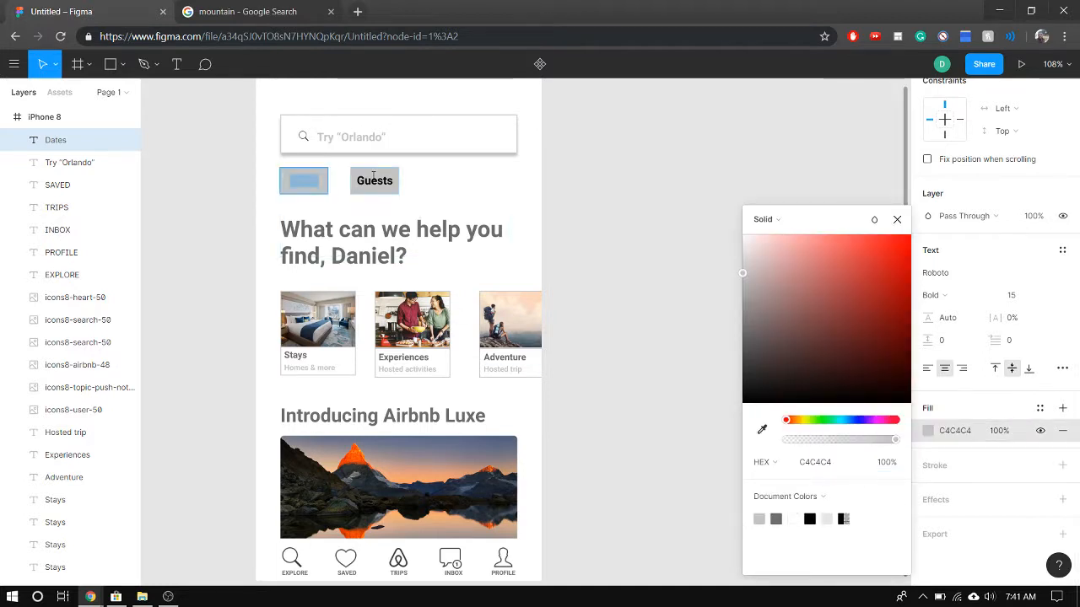
# Set the "Guests" text fill to the same light grey, C4C4C4
pyautogui.click(373, 177)
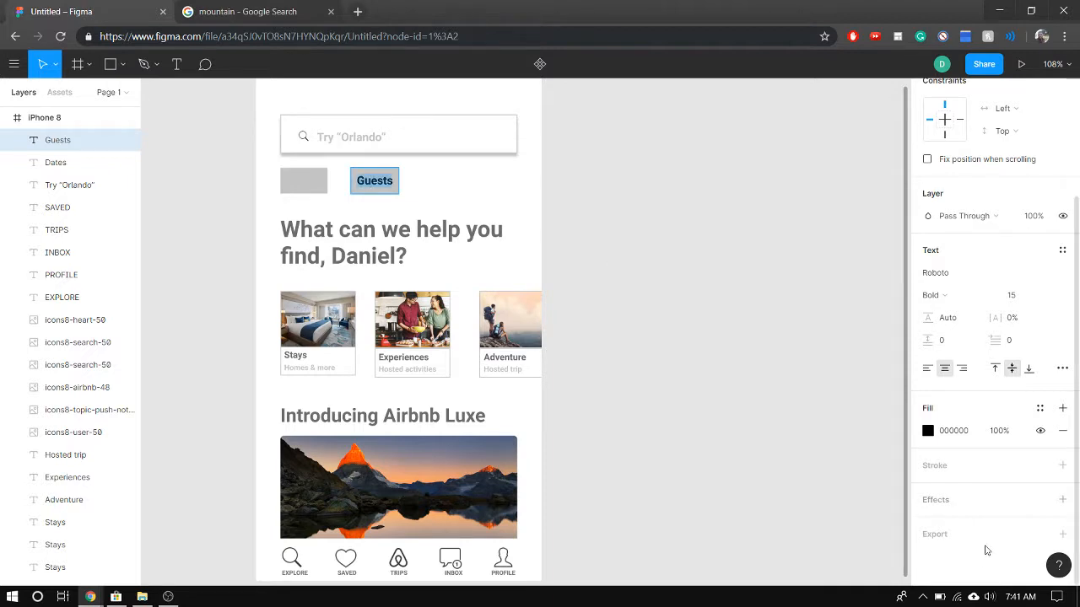
pyautogui.click(928, 431)
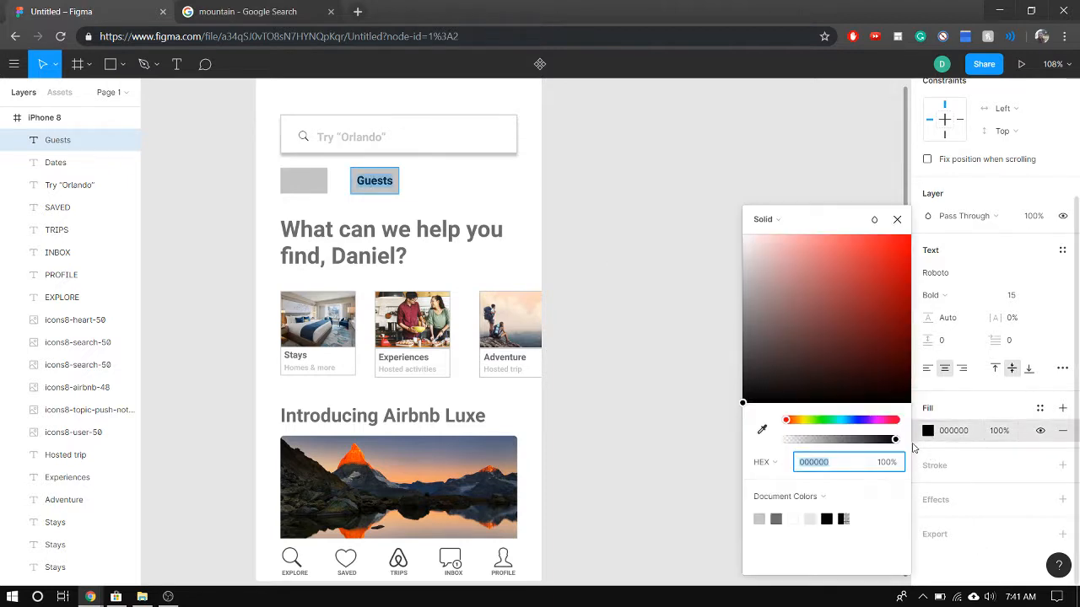
pyautogui.click(759, 517)
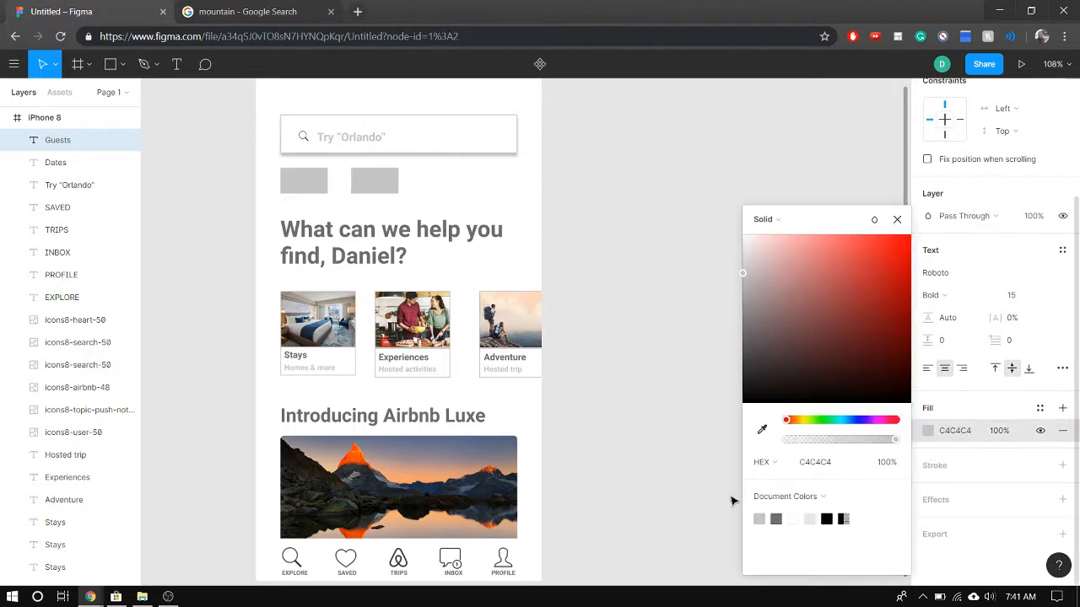
# Fill the rectangle behind "Dates" with white FFFFFF and give it an inside stroke of width 1 in dark grey 6C6C6C
pyautogui.click(288, 190)
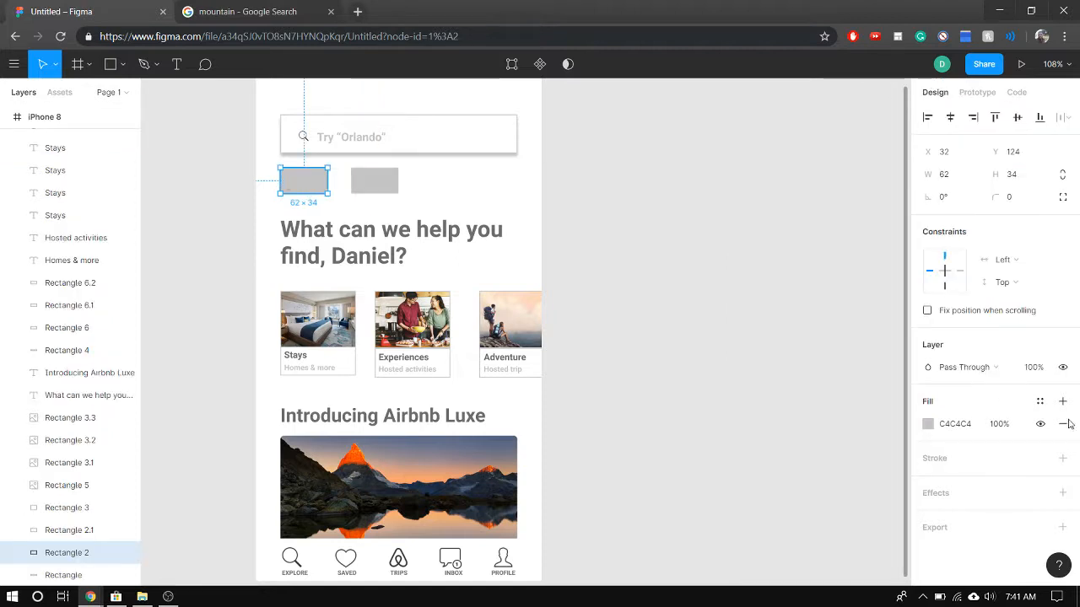
pyautogui.click(927, 424)
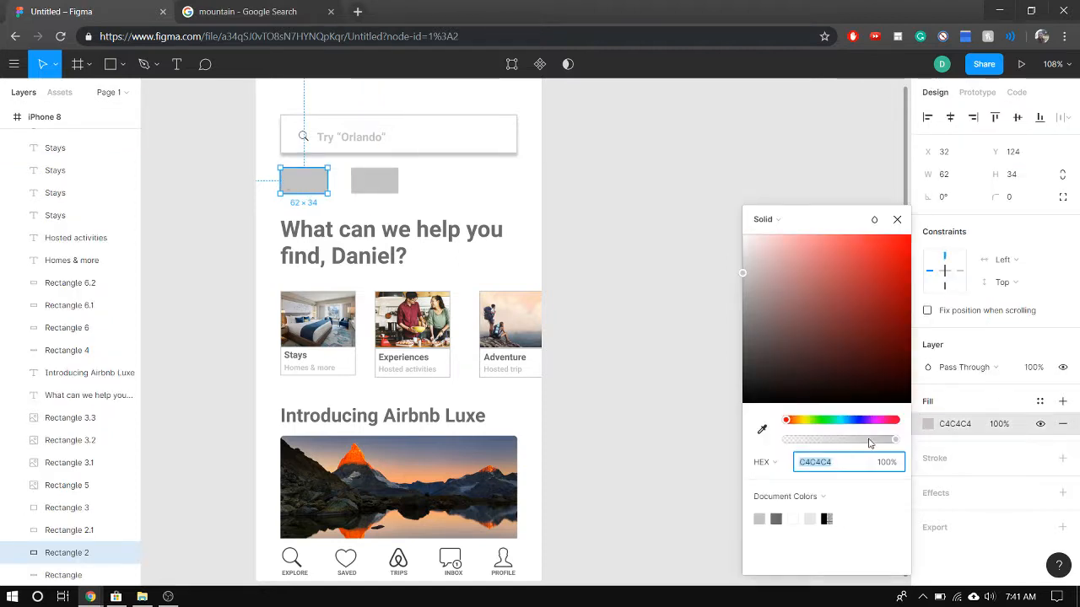
pyautogui.click(792, 518)
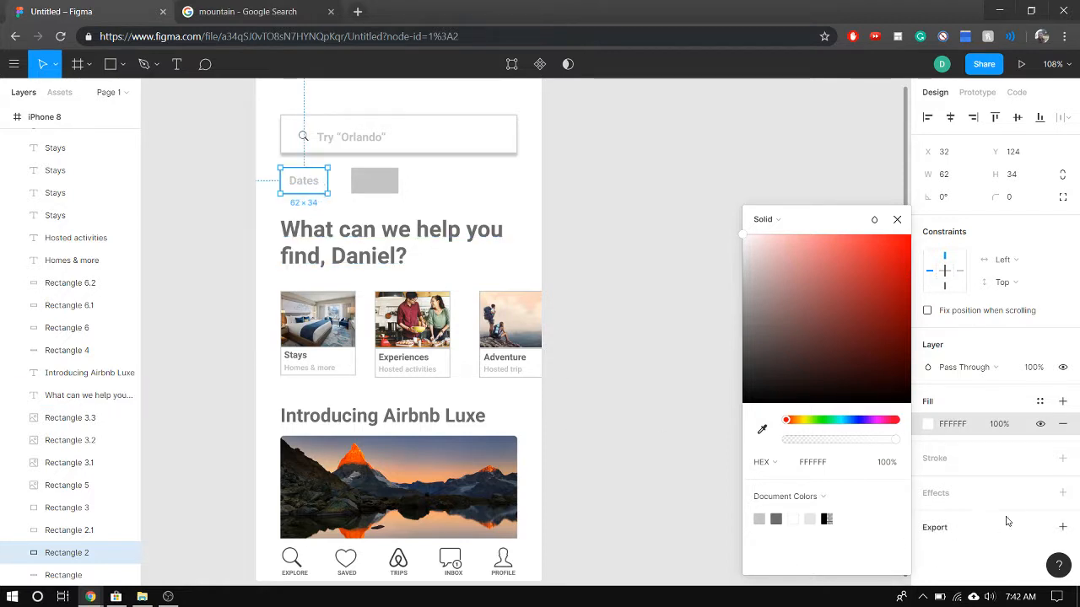
pyautogui.click(1062, 459)
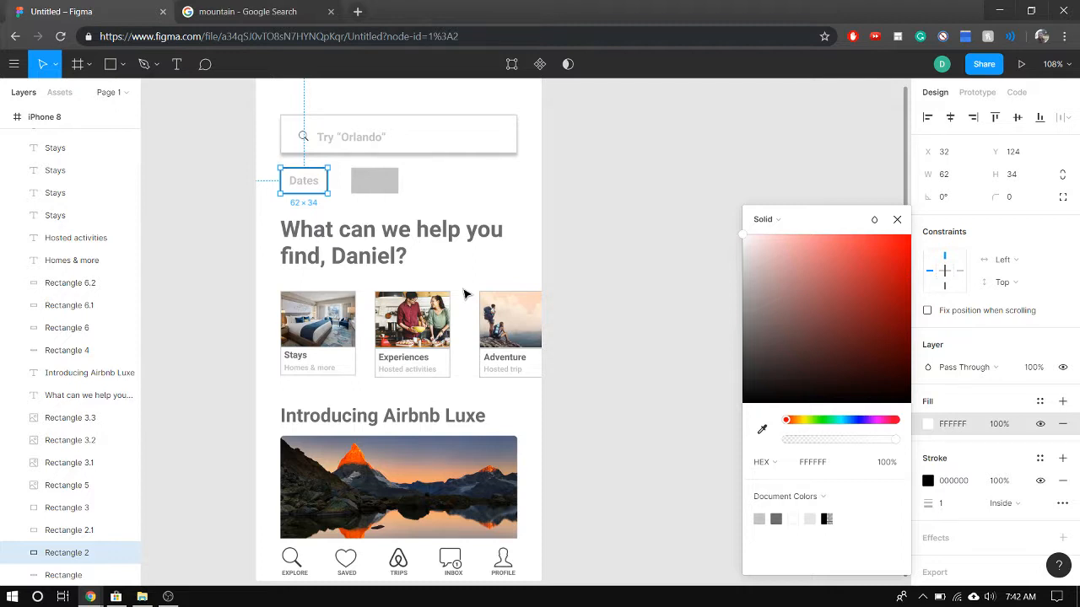
pyautogui.click(928, 481)
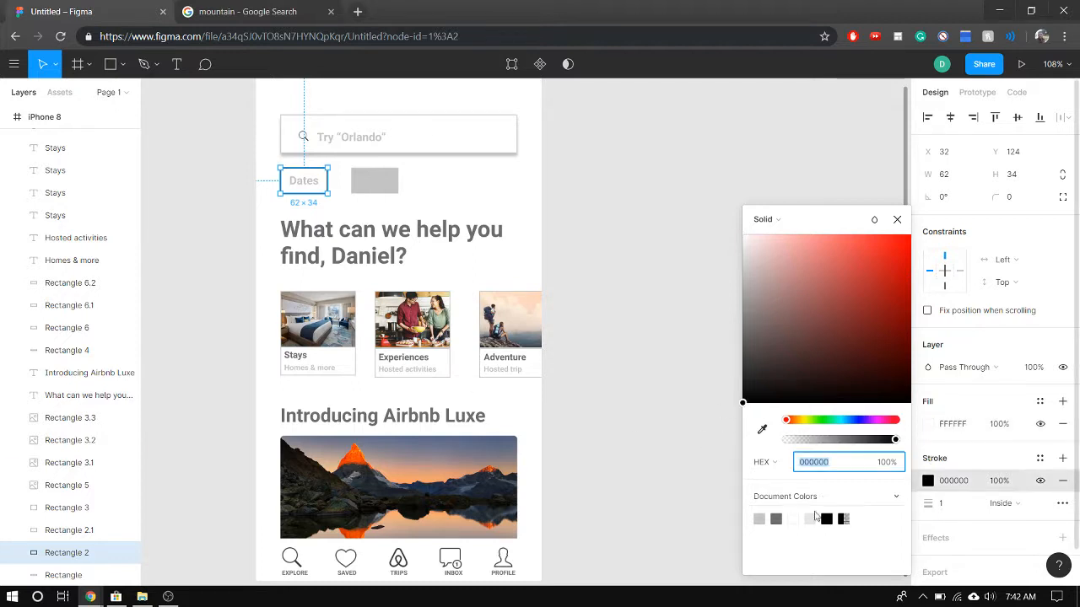
pyautogui.click(759, 519)
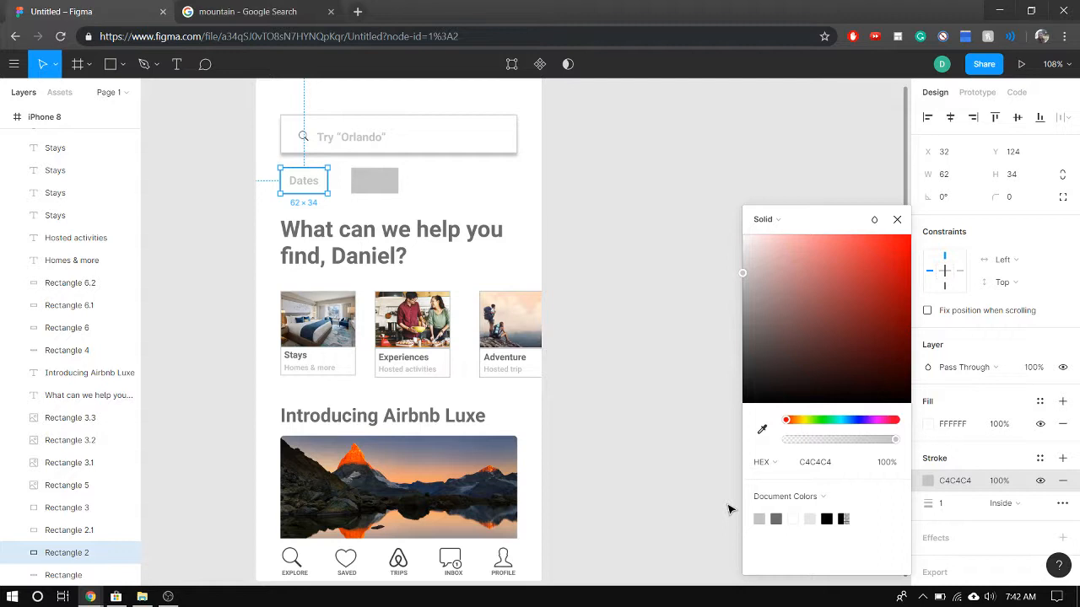
pyautogui.click(776, 518)
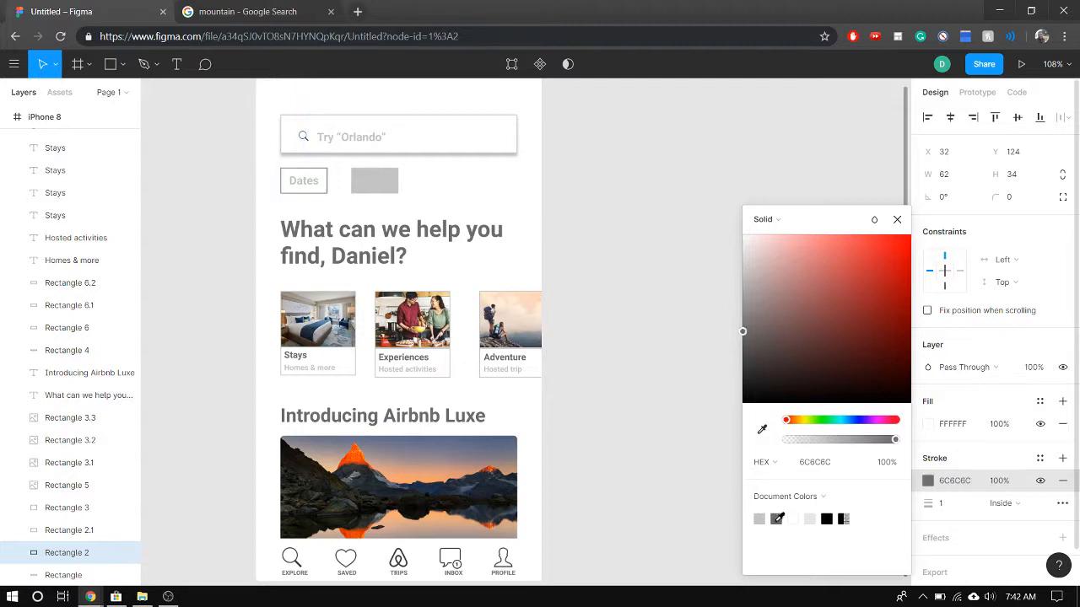
# Set the "Dates" rectangle's stroke to C4C4C4, and give the "Guests" rectangle a white FFFFFF fill with a 1 px inside C4C4C4 stroke
pyautogui.click(760, 519)
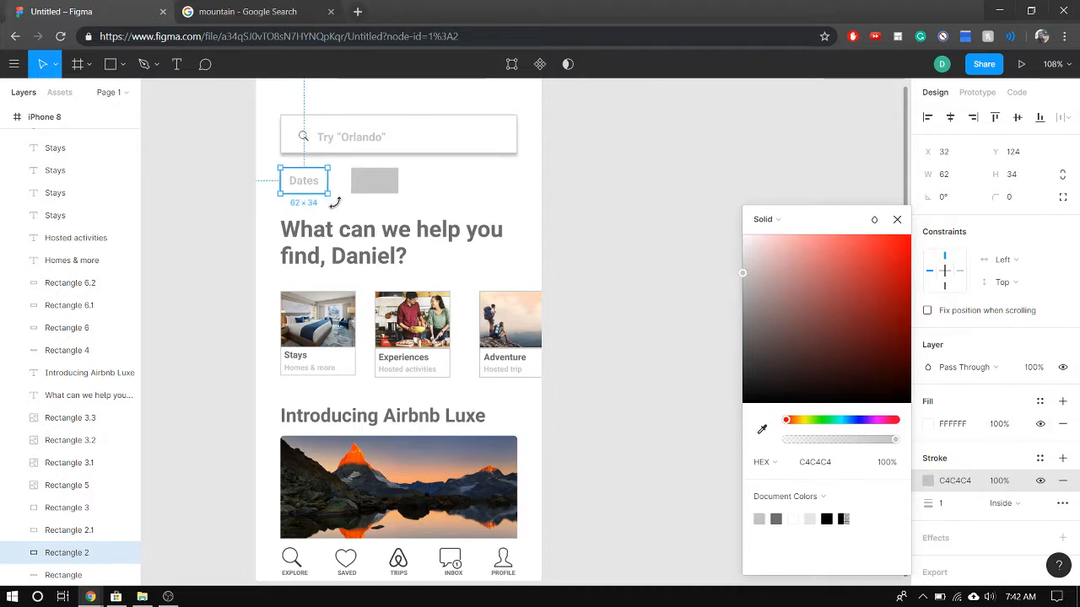
pyautogui.click(361, 187)
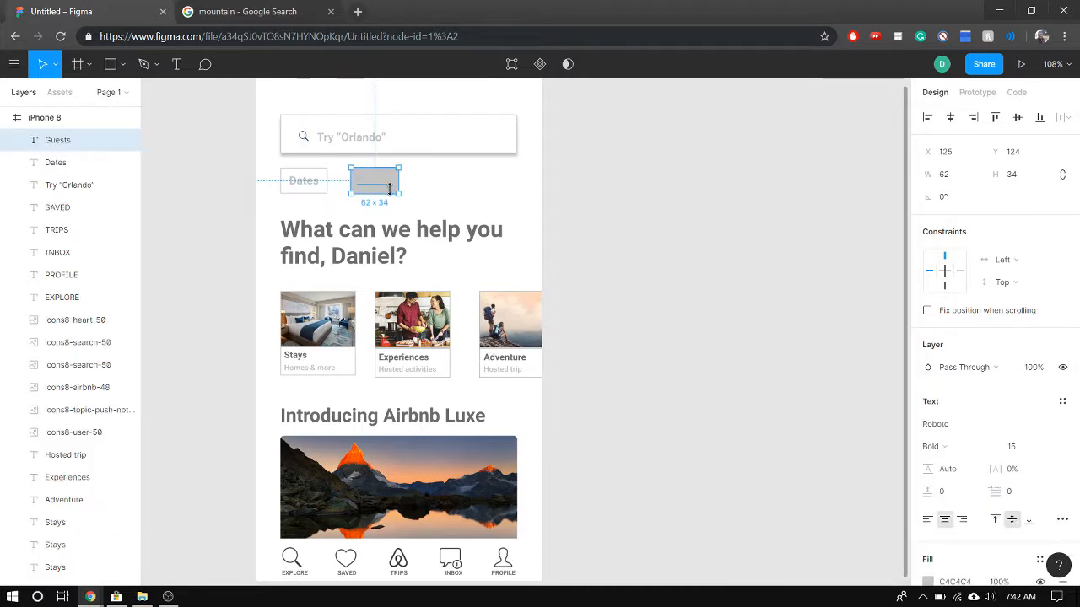
pyautogui.click(409, 184)
pyautogui.click(386, 175)
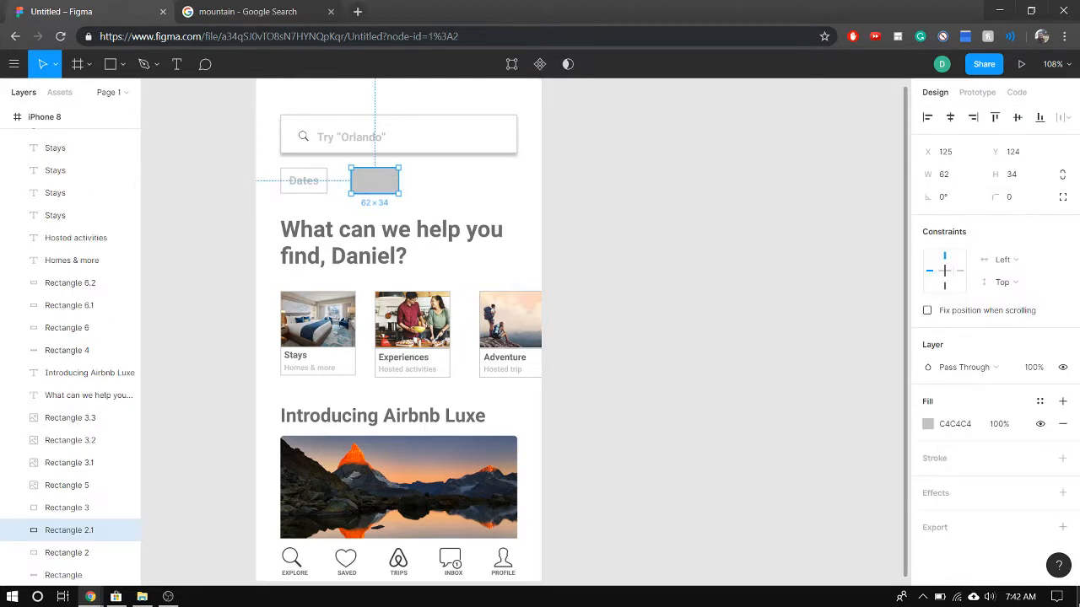
pyautogui.click(928, 423)
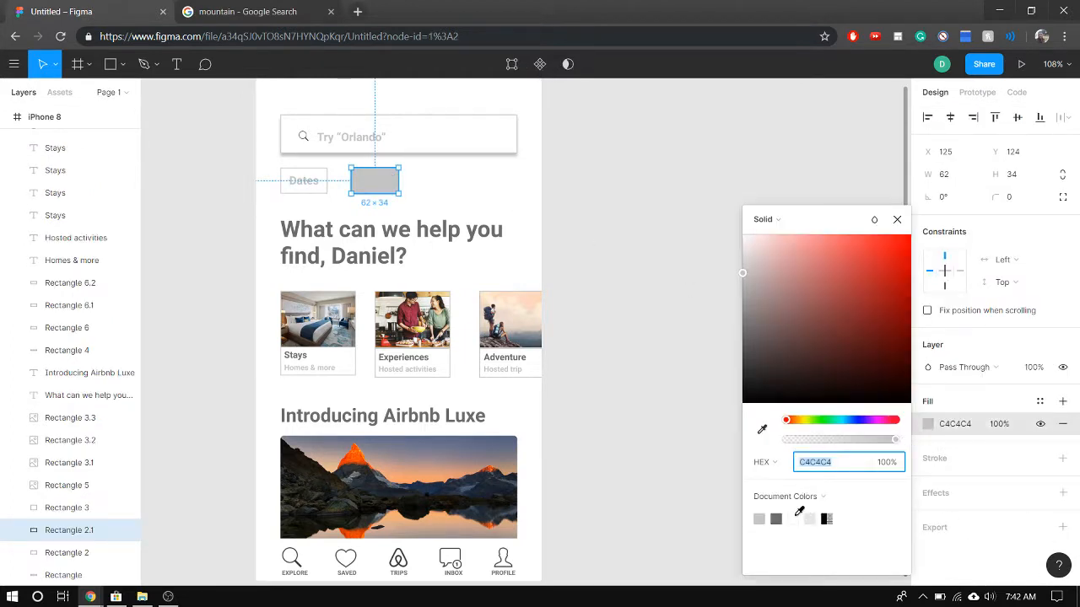
pyautogui.click(794, 518)
pyautogui.click(1062, 458)
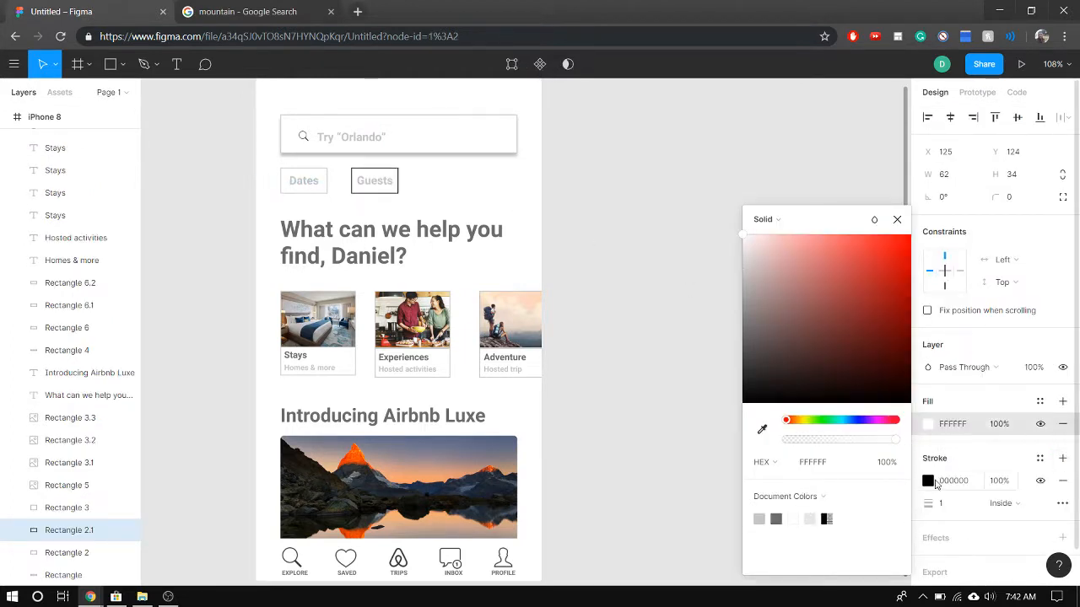
pyautogui.click(927, 482)
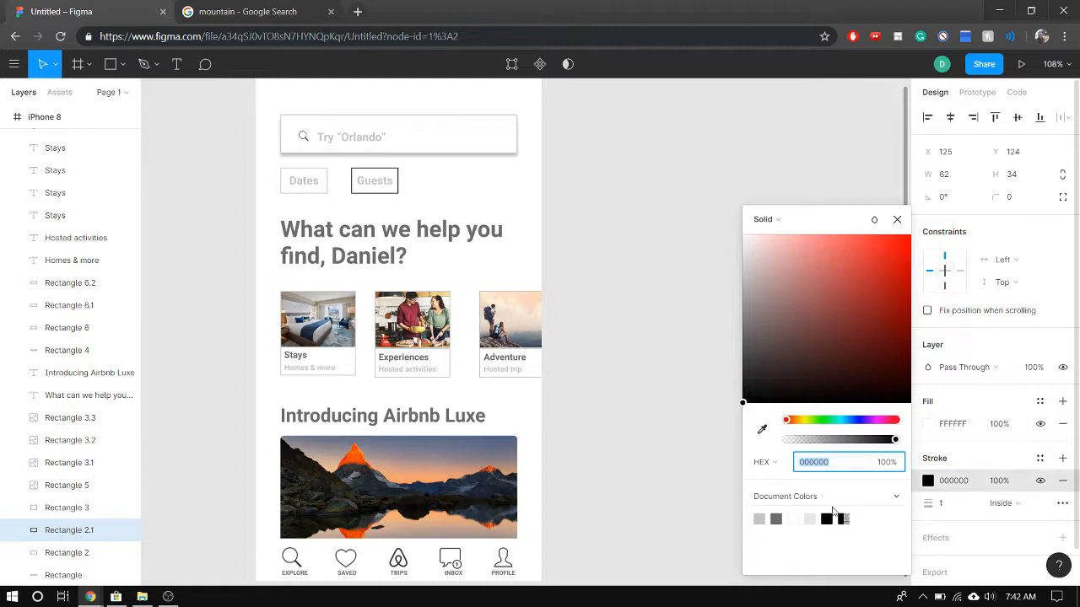
pyautogui.click(759, 517)
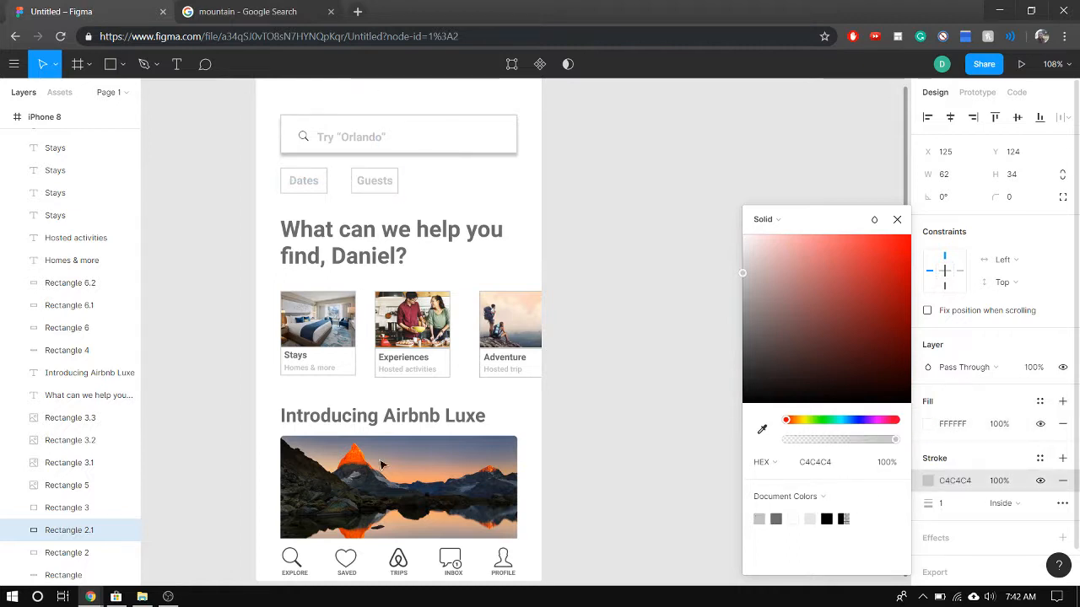
# Try a corner radius of 10 and then 5 on the rectangles behind "Dates" and "Guests"
pyautogui.click(295, 191)
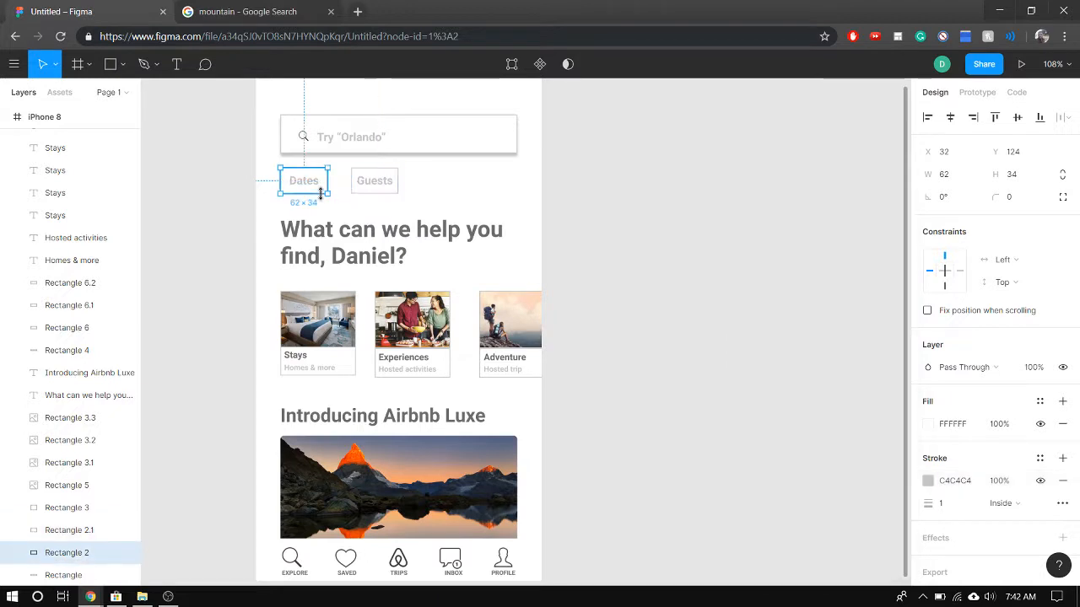
pyautogui.keyDown('shift'); pyautogui.click(361, 193); pyautogui.keyUp('shift')
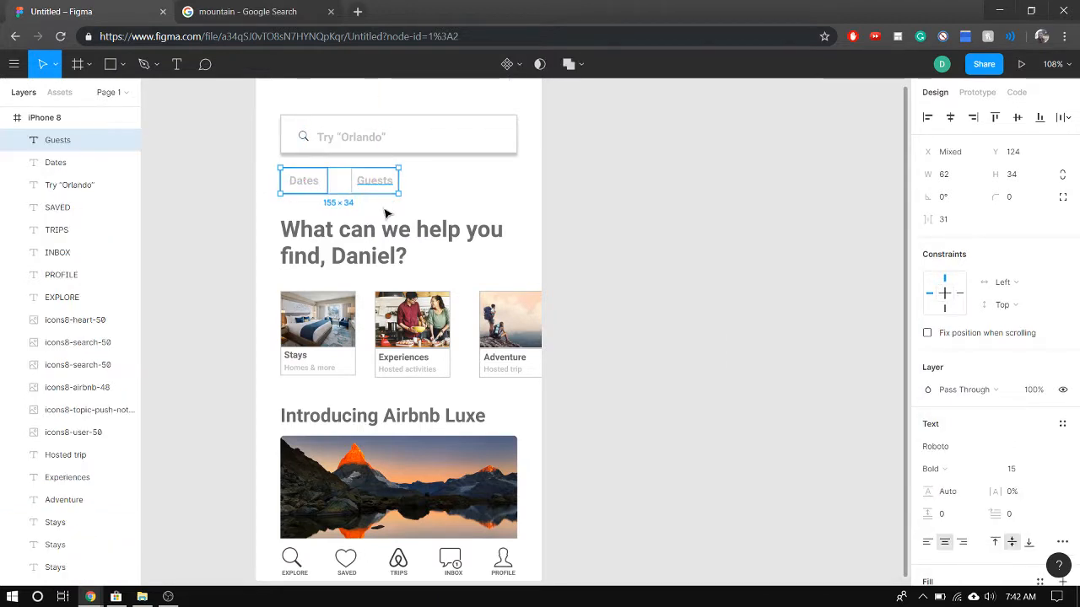
pyautogui.click(385, 212)
pyautogui.click(396, 193)
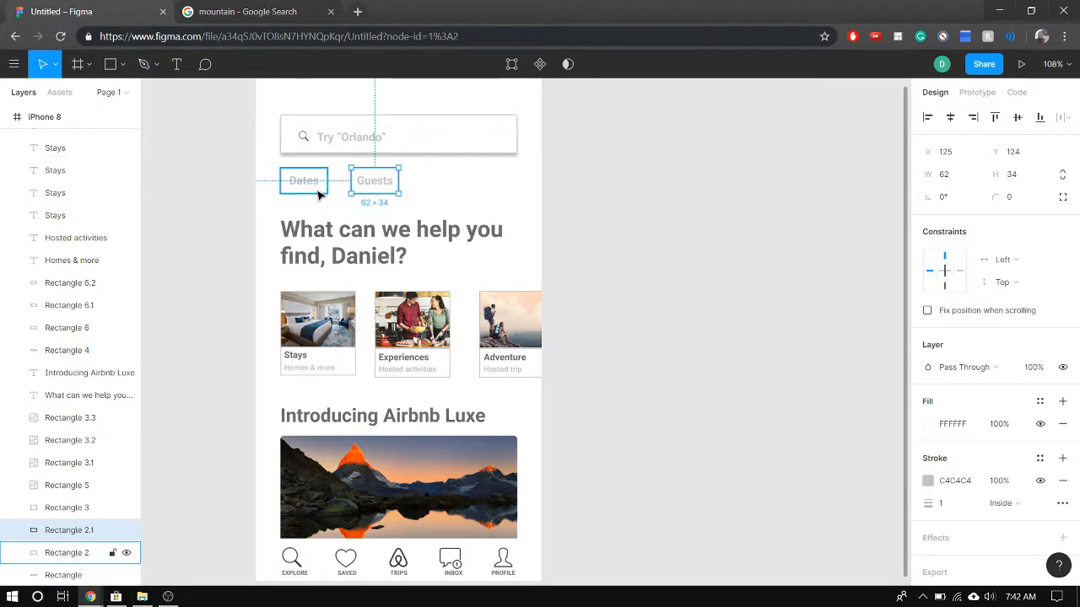
pyautogui.keyDown('shift'); pyautogui.click(327, 192); pyautogui.keyUp('shift')
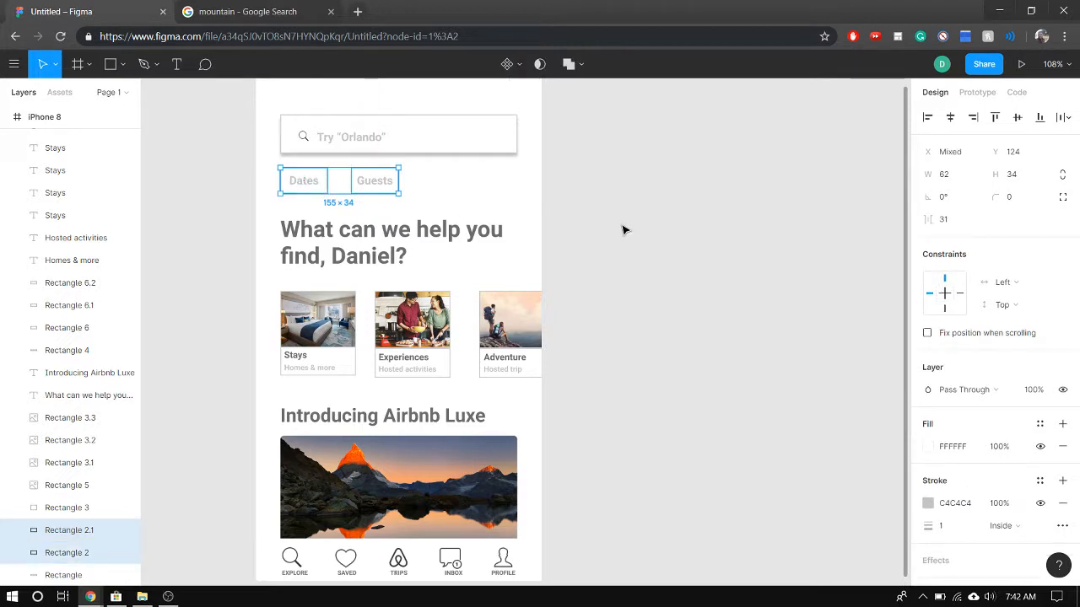
pyautogui.click(1008, 199)
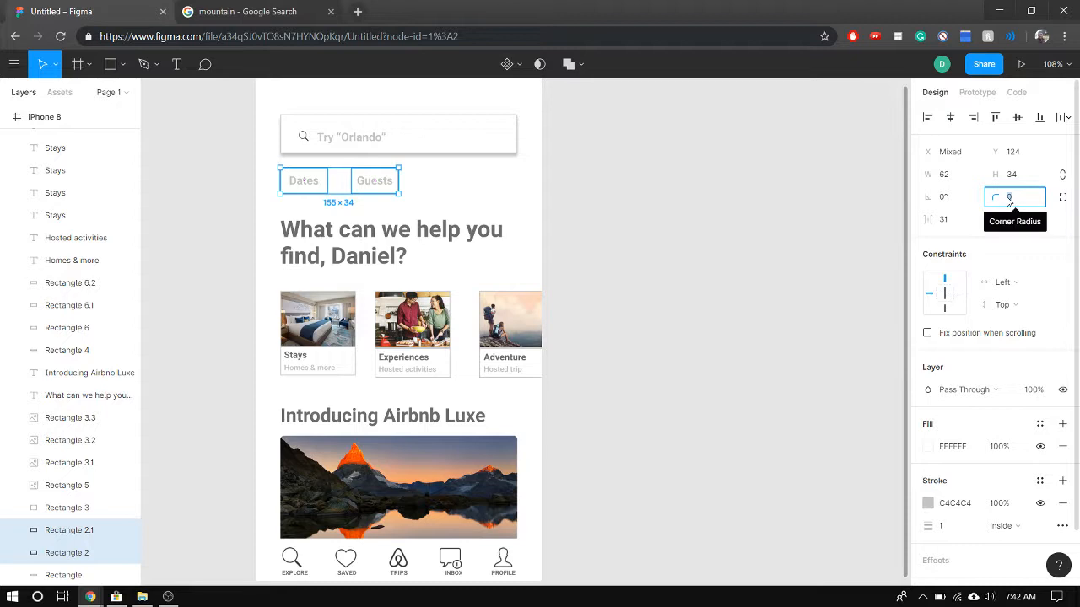
pyautogui.press('Return')
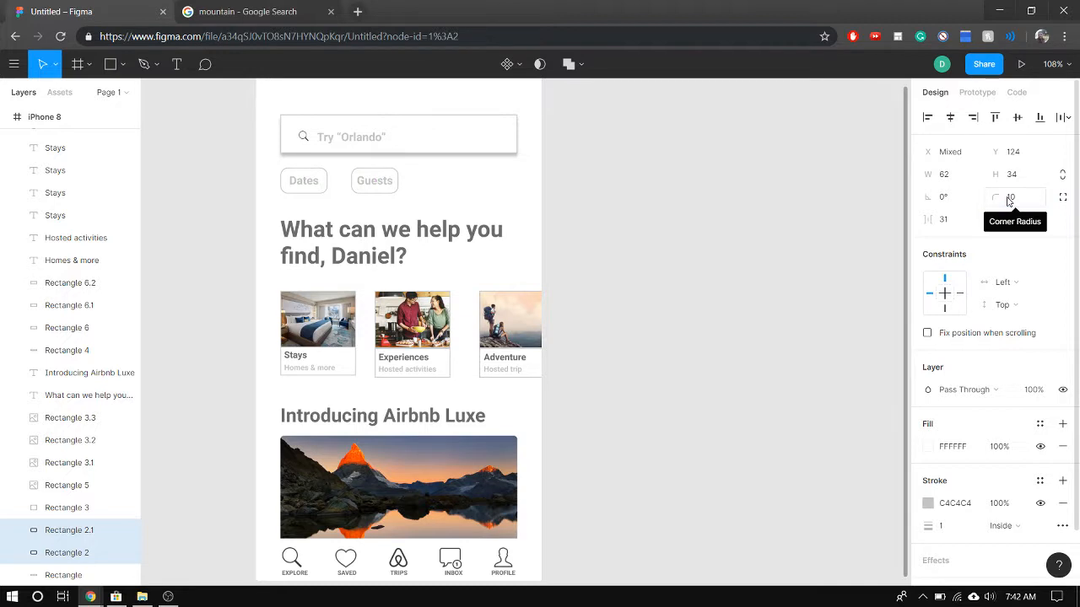
pyautogui.click(1029, 202)
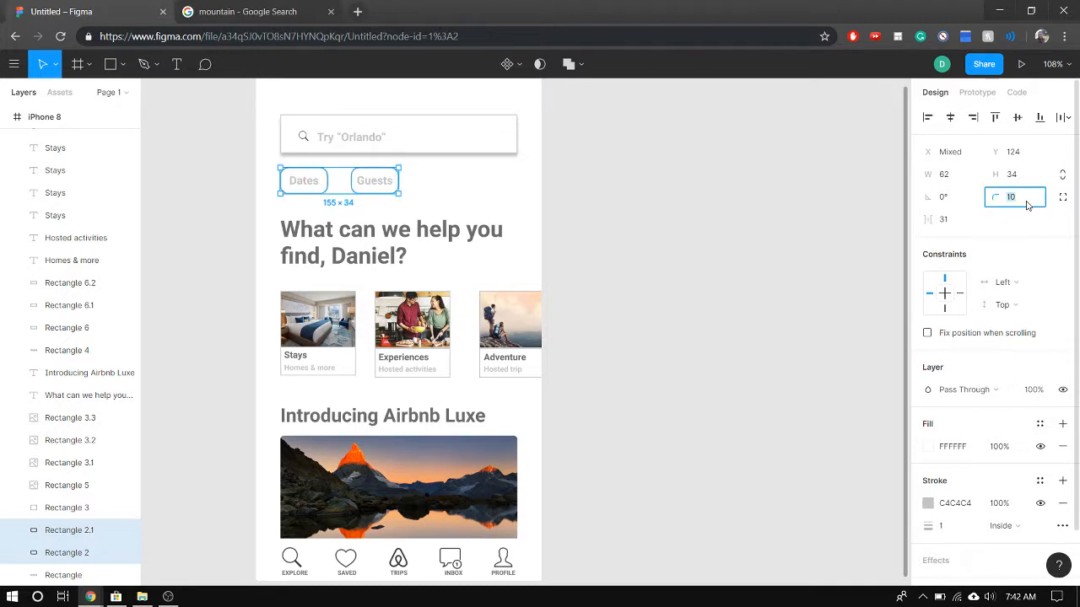
pyautogui.press('Return')
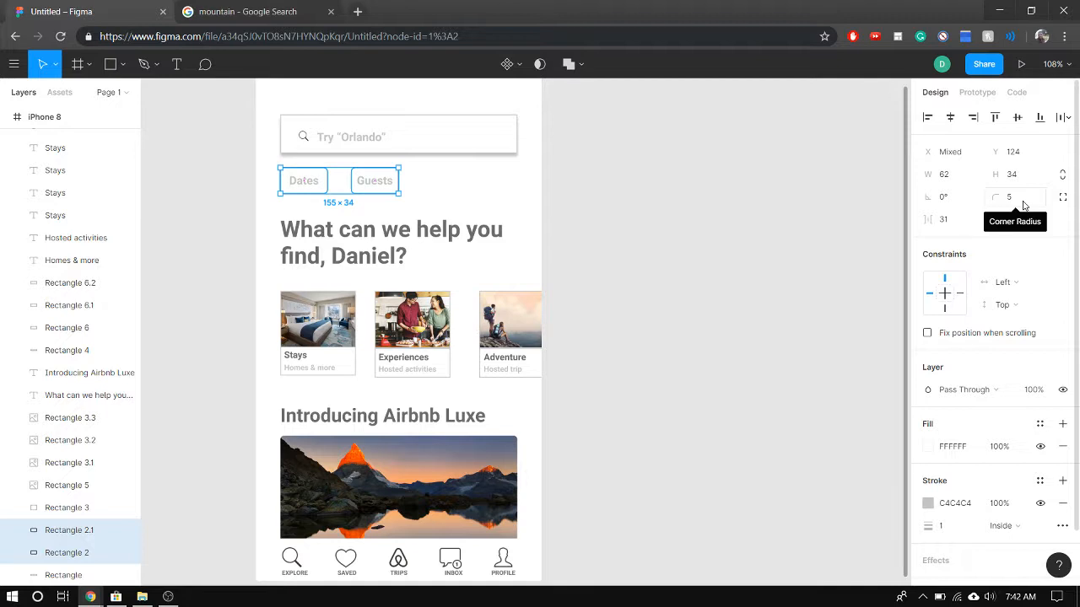
# Try replacing the two button rectangles with a stroke applied directly to the "Dates" and "Guests" text
pyautogui.press('Delete')
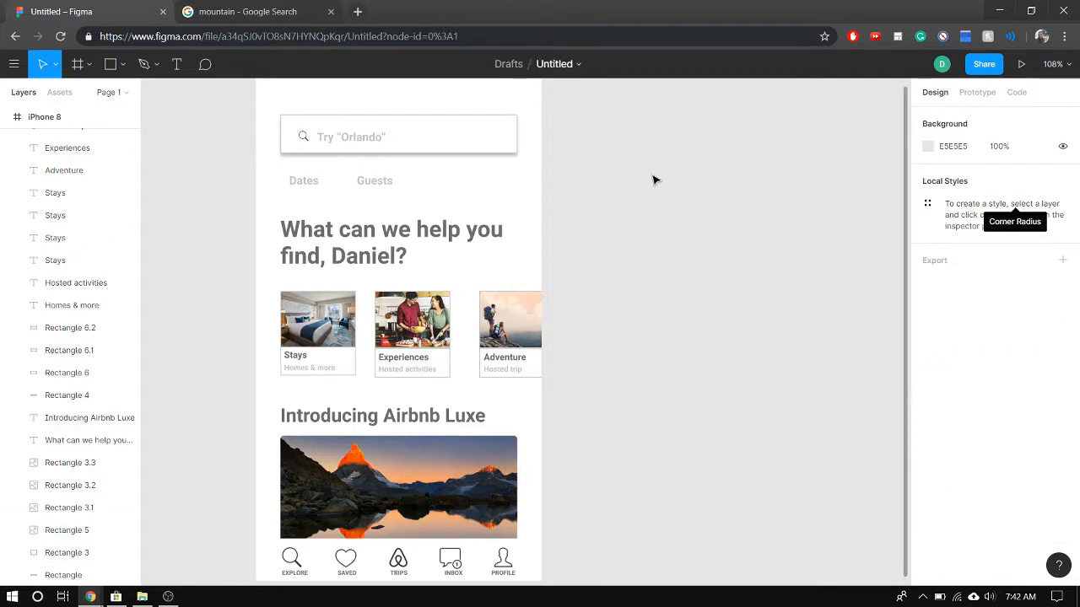
pyautogui.click(385, 185)
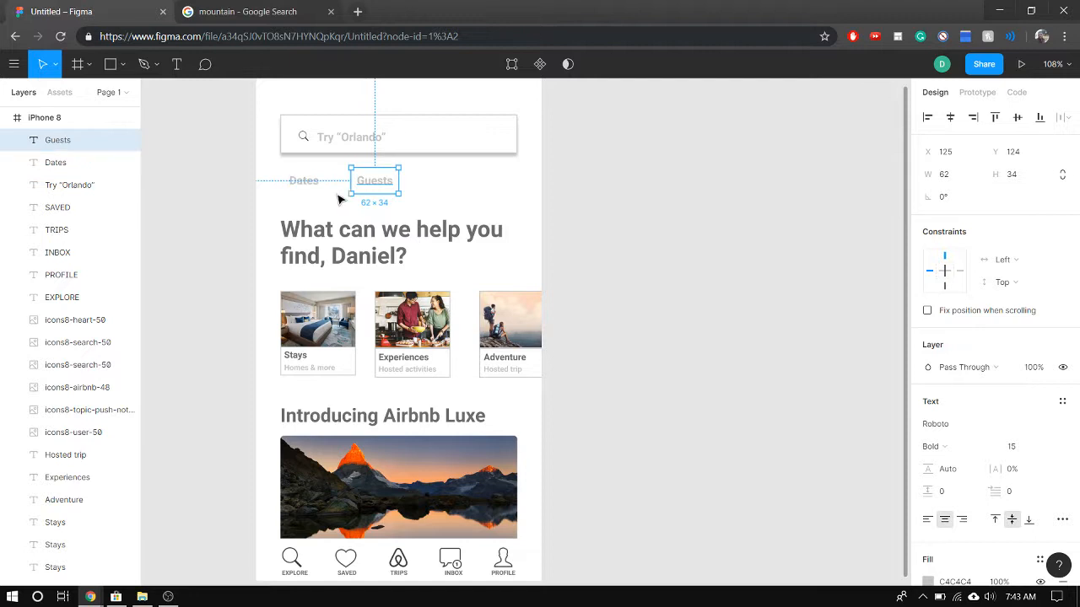
pyautogui.click(432, 197)
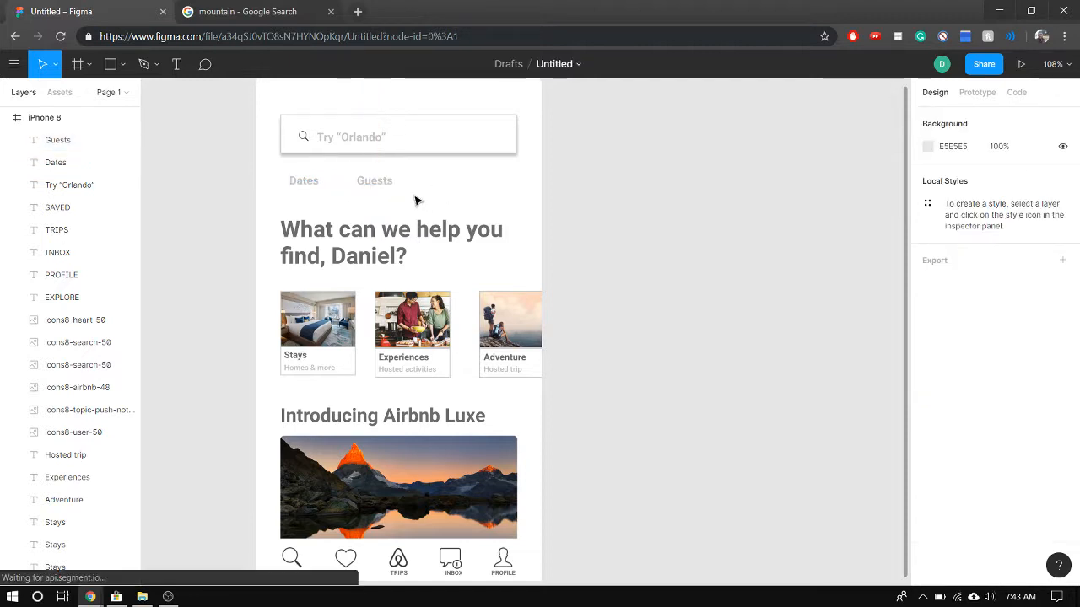
pyautogui.click(393, 192)
pyautogui.keyDown('shift'); pyautogui.click(312, 196); pyautogui.keyUp('shift')
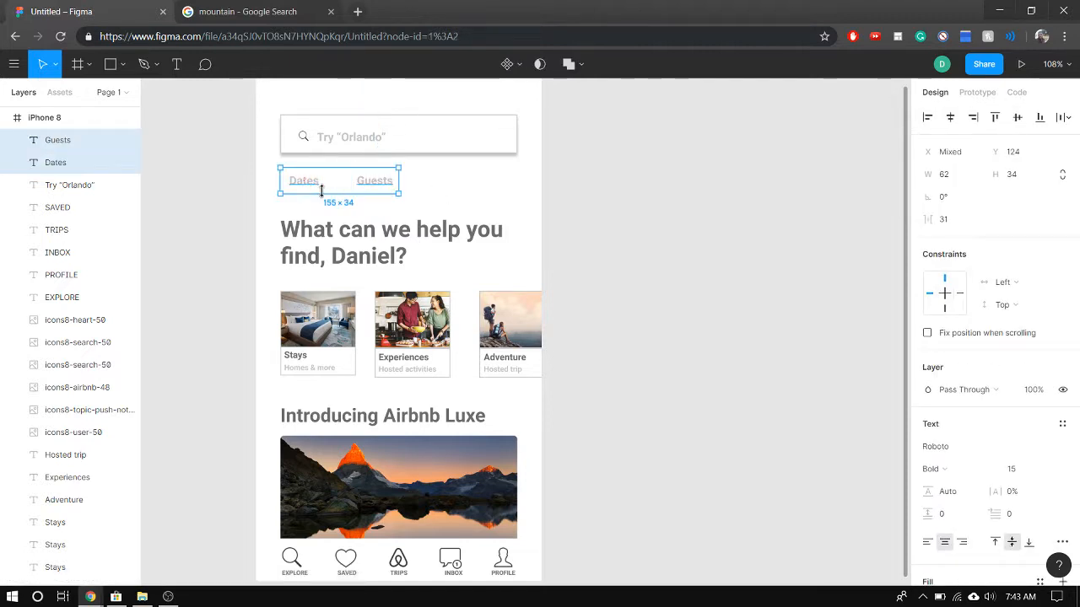
pyautogui.scroll(-2, 957, 523)
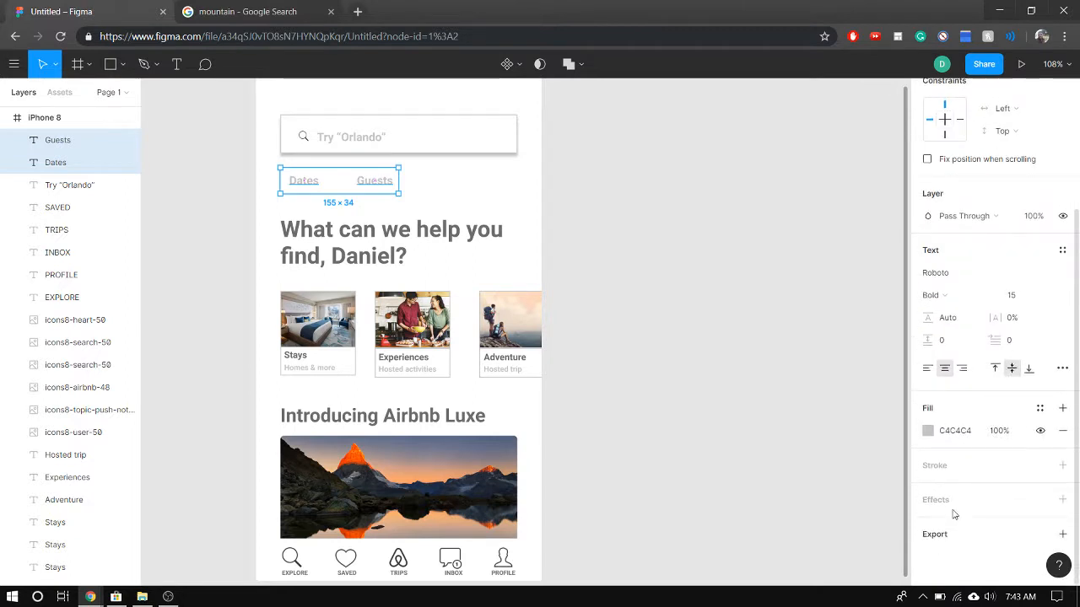
pyautogui.click(1062, 464)
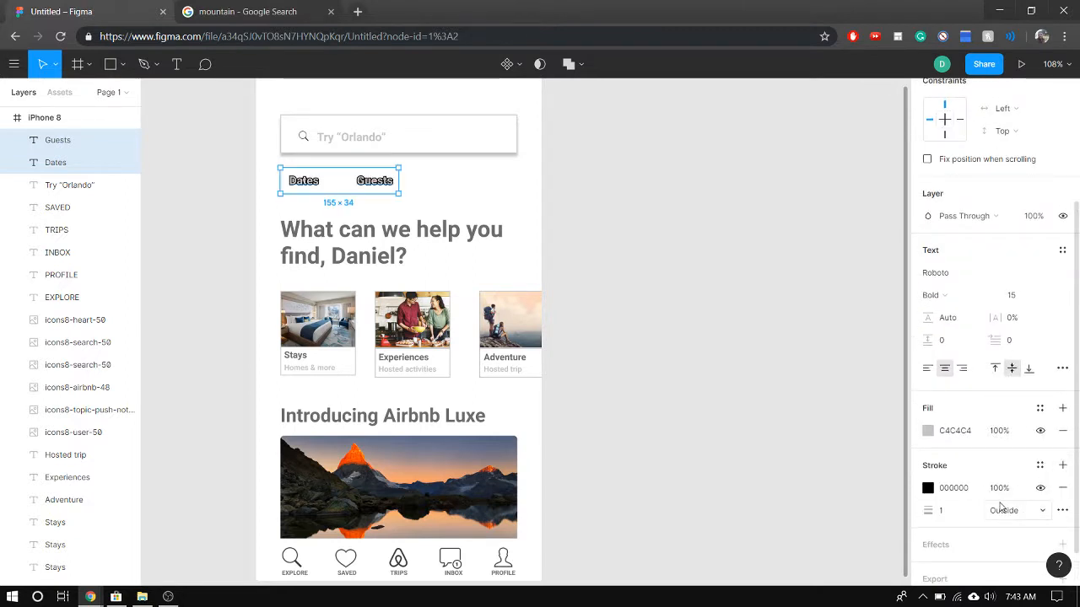
pyautogui.click(1063, 487)
# Try adding a stroke to the "Dates" text alone, and undo it
pyautogui.click(366, 187)
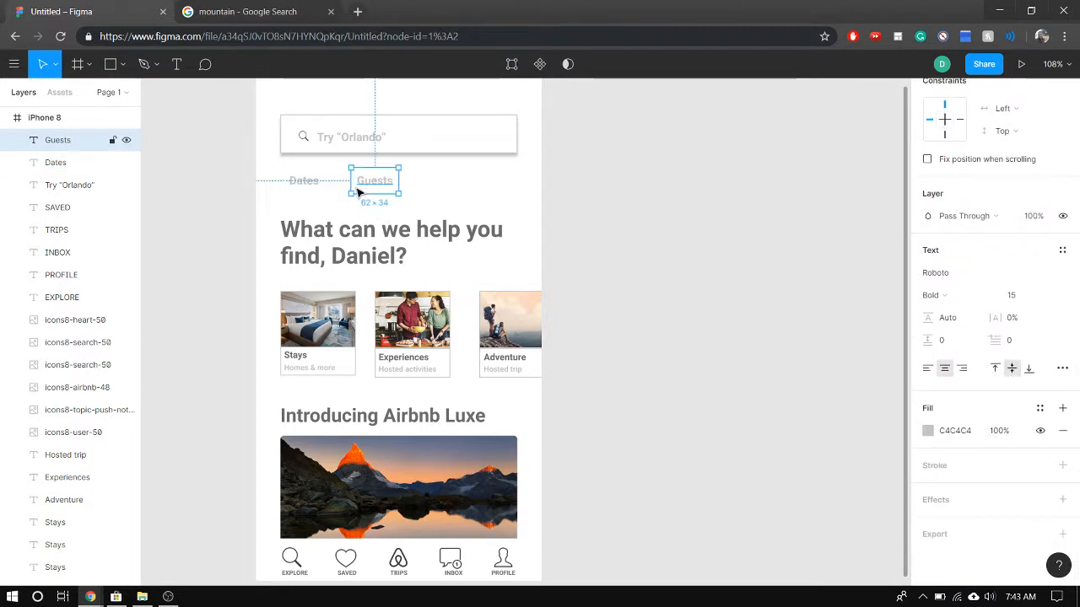
pyautogui.click(297, 193)
pyautogui.click(322, 194)
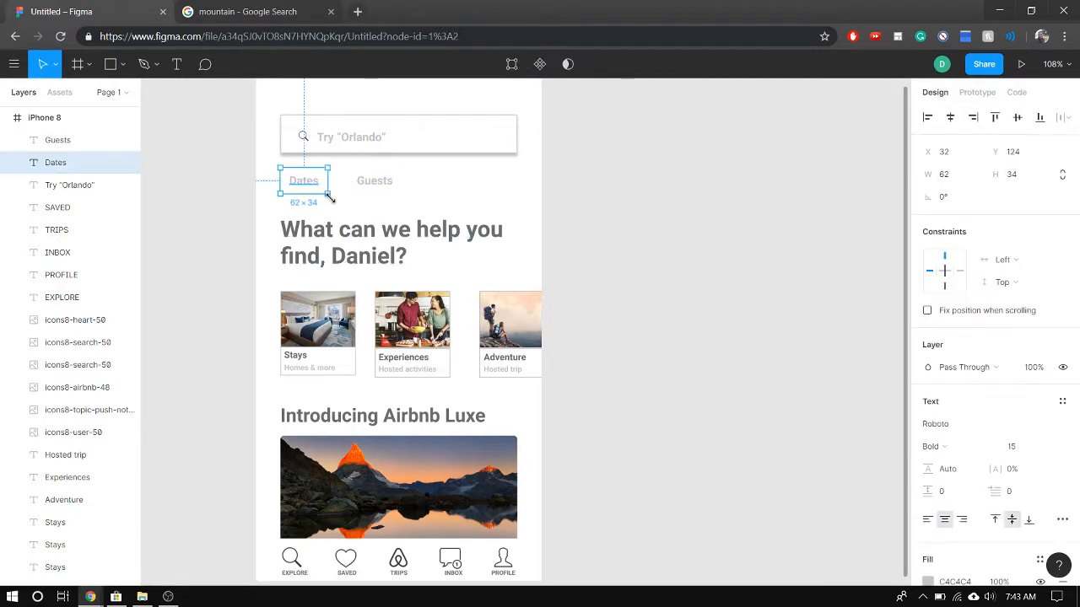
pyautogui.scroll(-3, 970, 540)
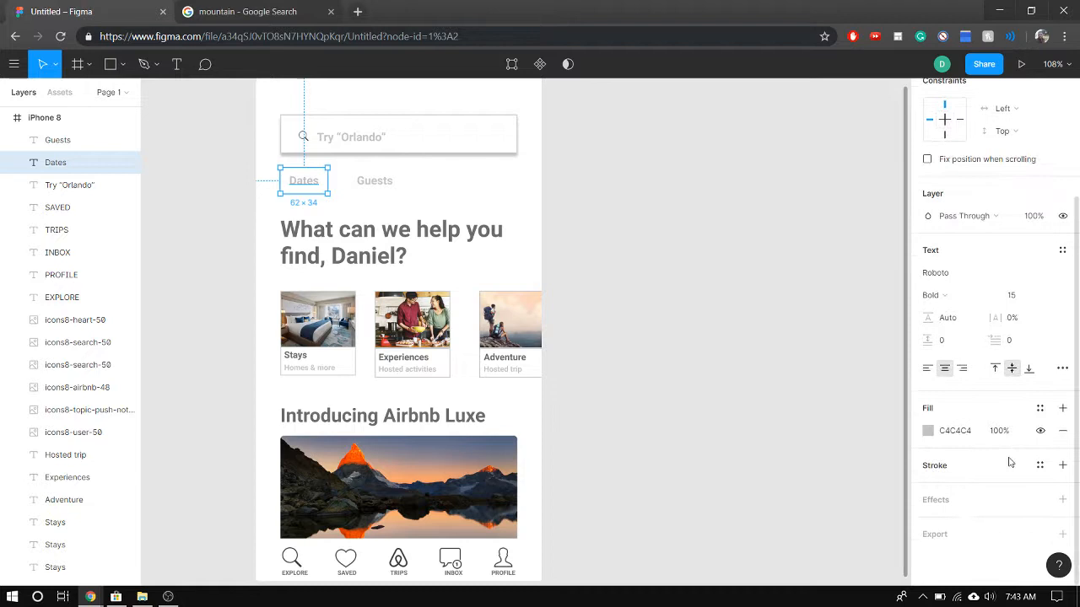
pyautogui.click(1063, 465)
pyautogui.hotkey('ctrl', 'z')
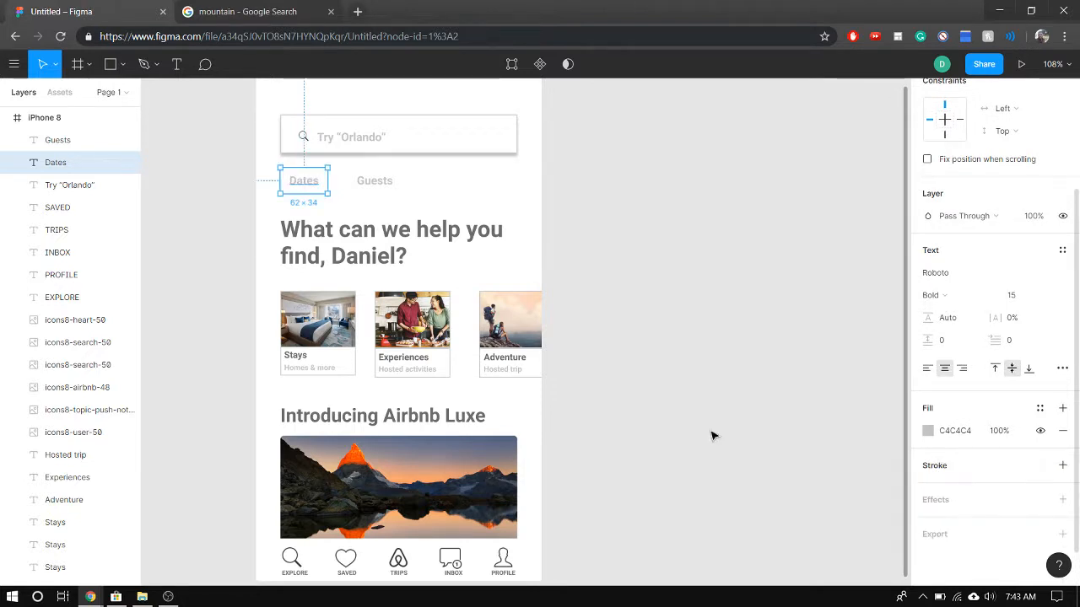
# Undo the deletion and corner rounding of the rectangles behind "Dates" and "Guests"
pyautogui.click(711, 436)
pyautogui.click(371, 182)
pyautogui.keyDown('shift'); pyautogui.click(313, 188); pyautogui.keyUp('shift')
pyautogui.hotkey('ctrl', 'z')
pyautogui.hotkey('ctrl', 'z')
pyautogui.hotkey('ctrl', 'z')
pyautogui.hotkey('ctrl', 'z')
pyautogui.hotkey('ctrl', 'z')
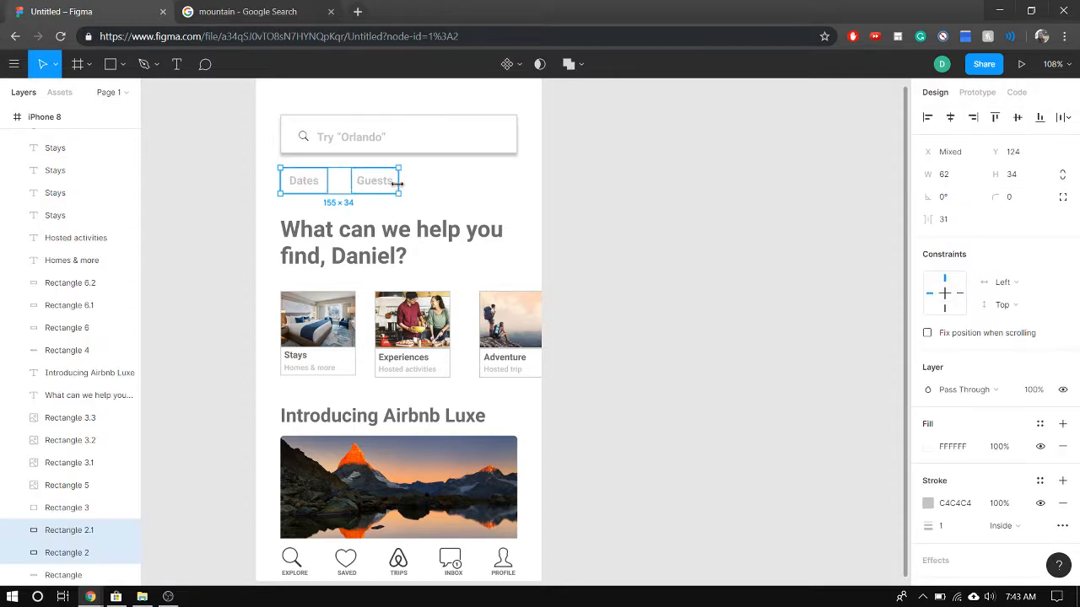
# Set the corner radius of both rectangles behind "Dates" and "Guests" to 5
pyautogui.click(447, 207)
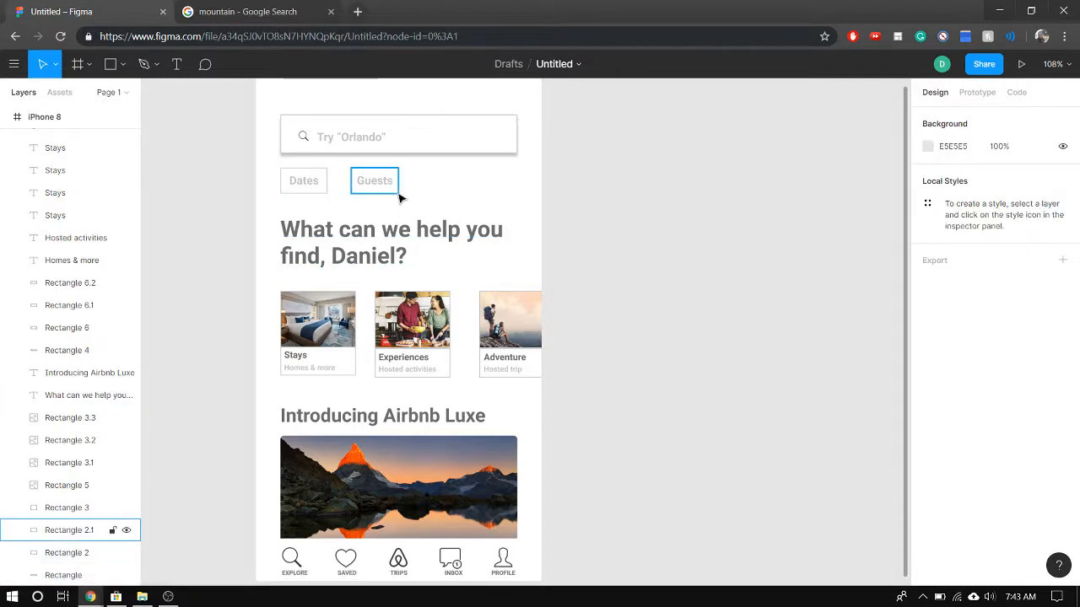
pyautogui.click(396, 192)
pyautogui.keyDown('shift'); pyautogui.click(326, 189); pyautogui.keyUp('shift')
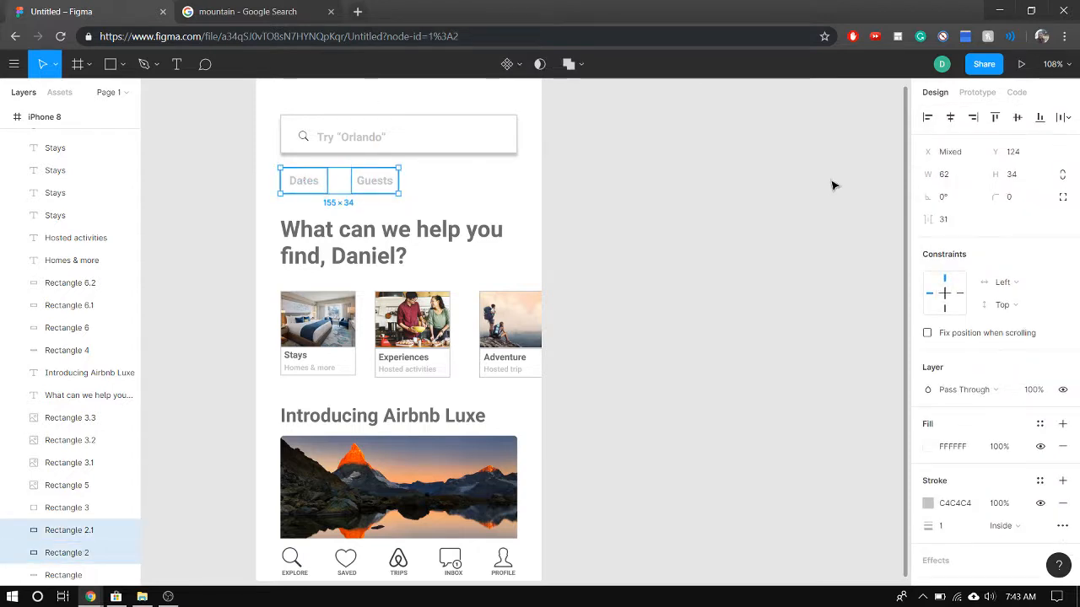
pyautogui.click(1011, 196)
pyautogui.write('5')
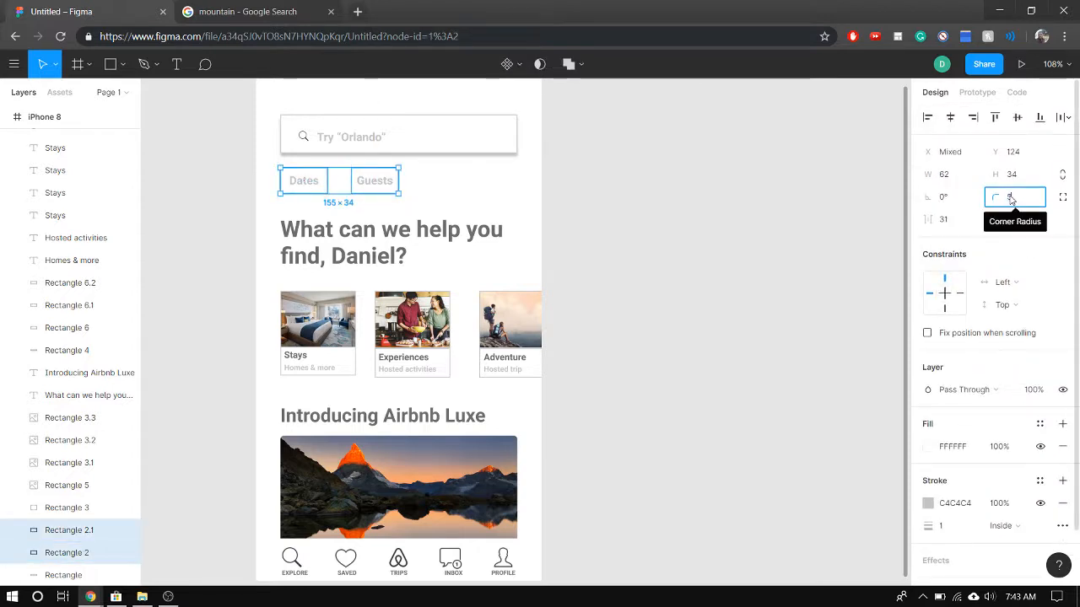
pyautogui.press('Return')
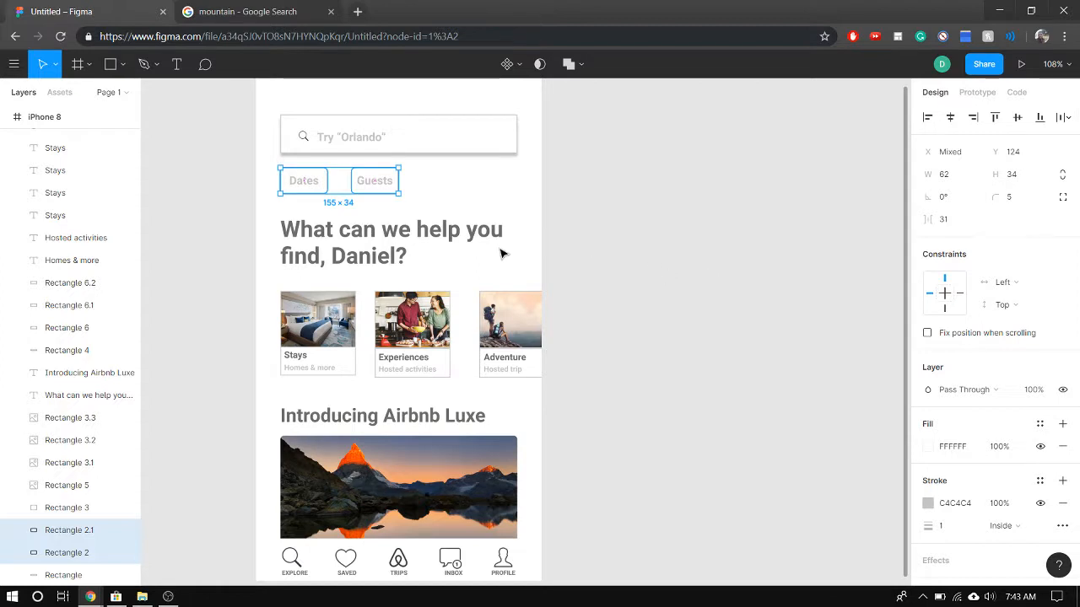
# Move the search icon and the 'Try "Orlando"' text together to Y 72 and slightly left, centring them vertically in the search bar
pyautogui.scroll(-1, 503, 251)
pyautogui.click(602, 253)
pyautogui.scroll(-3, 602, 253)
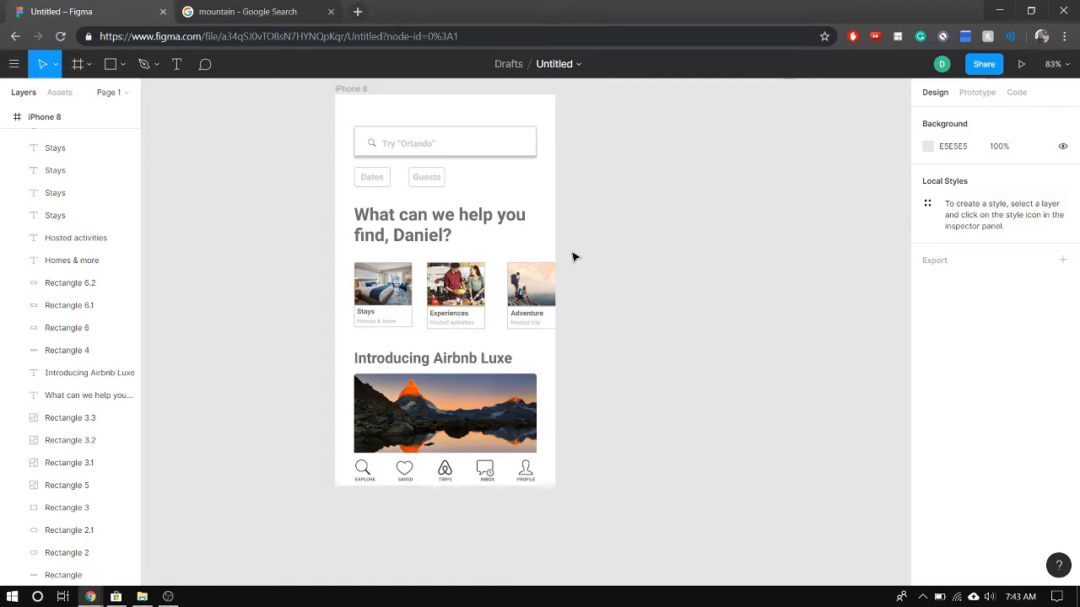
pyautogui.click(421, 151)
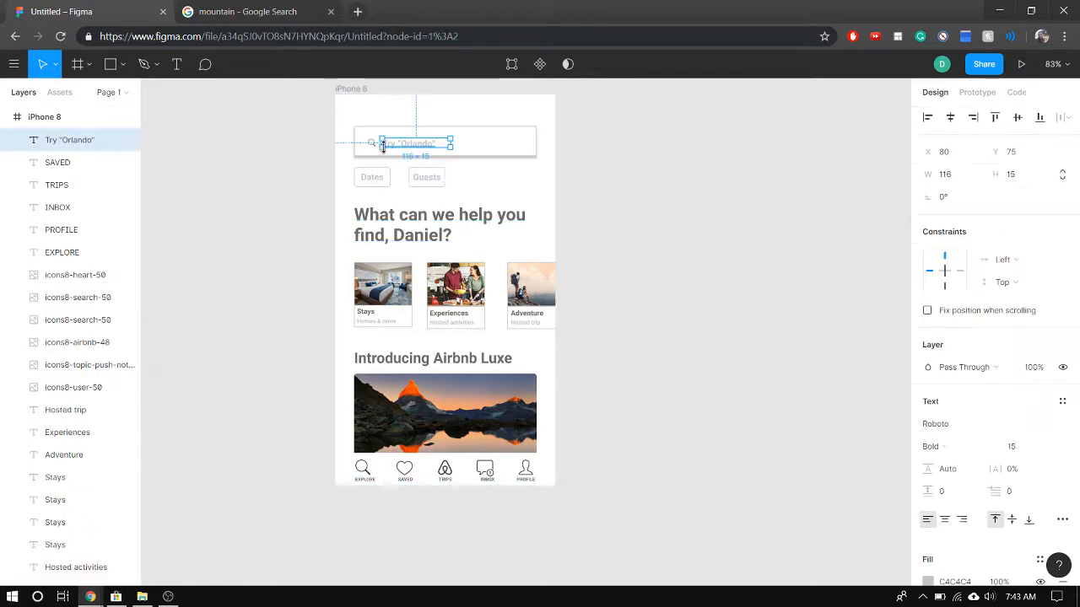
pyautogui.keyDown('shift'); pyautogui.click(373, 145); pyautogui.keyUp('shift')
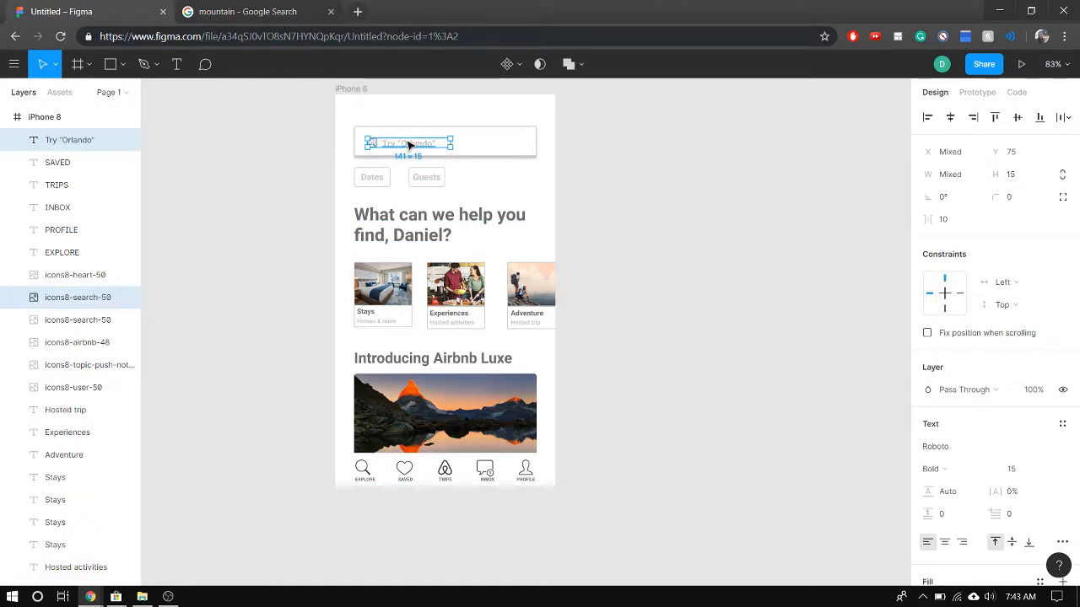
pyautogui.moveTo(410, 142); pyautogui.dragTo(377, 137)
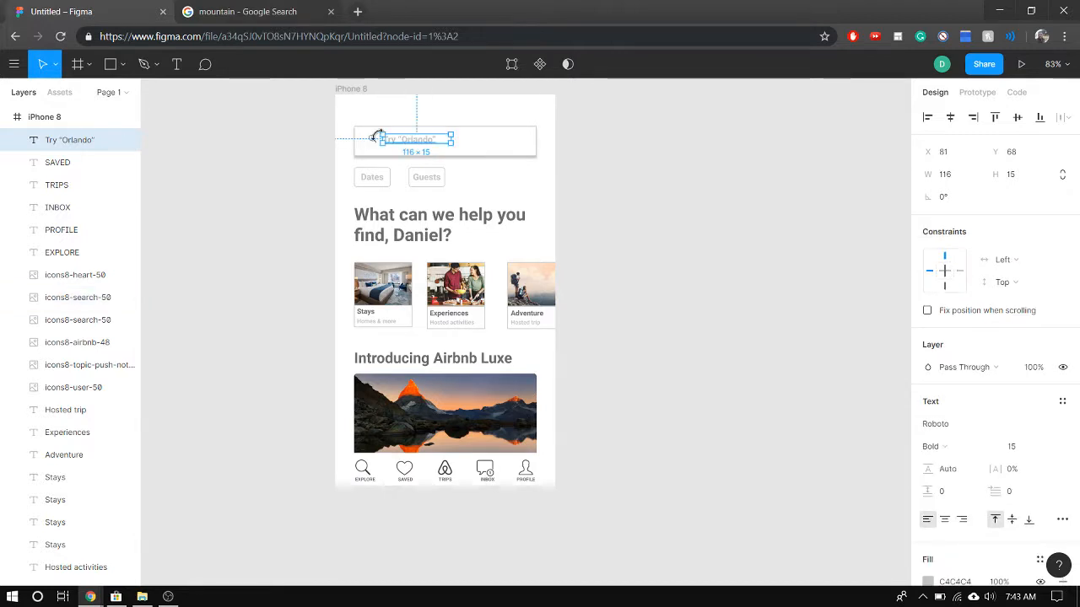
pyautogui.keyDown('shift'); pyautogui.click(374, 145); pyautogui.keyUp('shift')
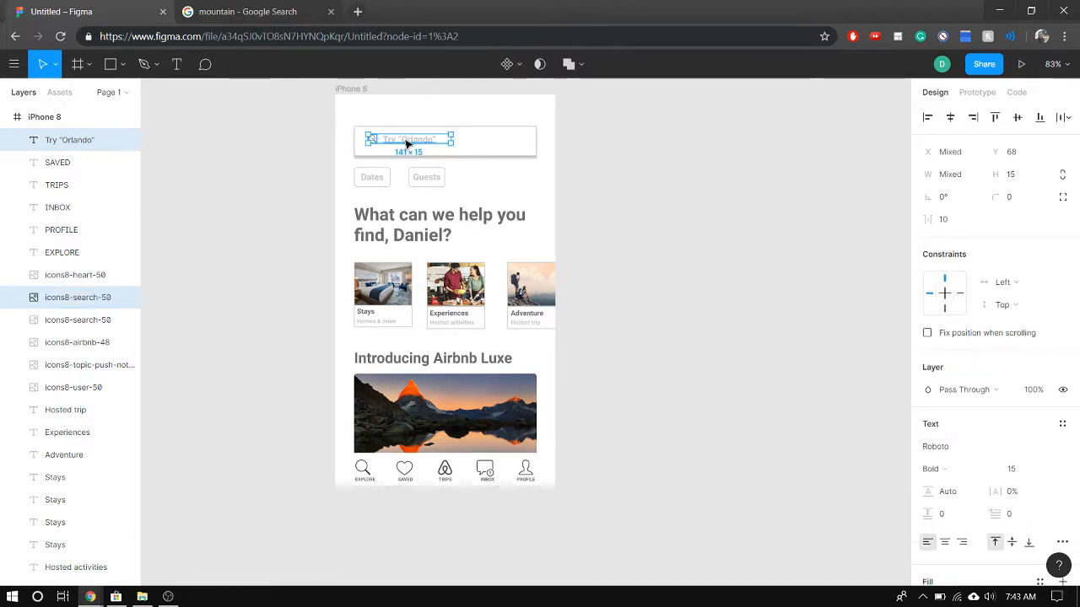
pyautogui.moveTo(410, 147); pyautogui.dragTo(403, 149)
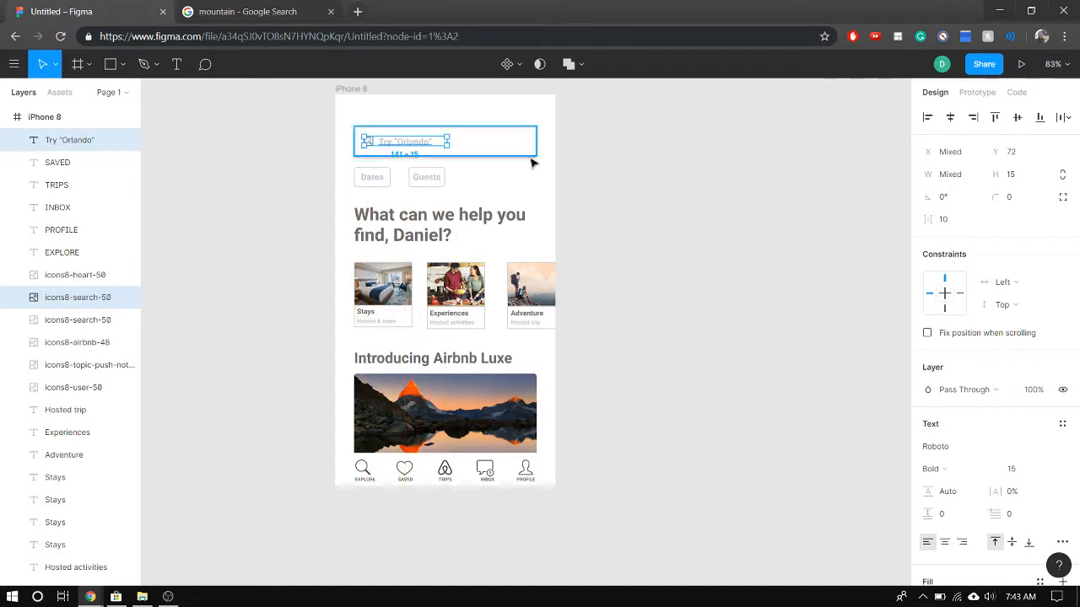
pyautogui.click(594, 226)
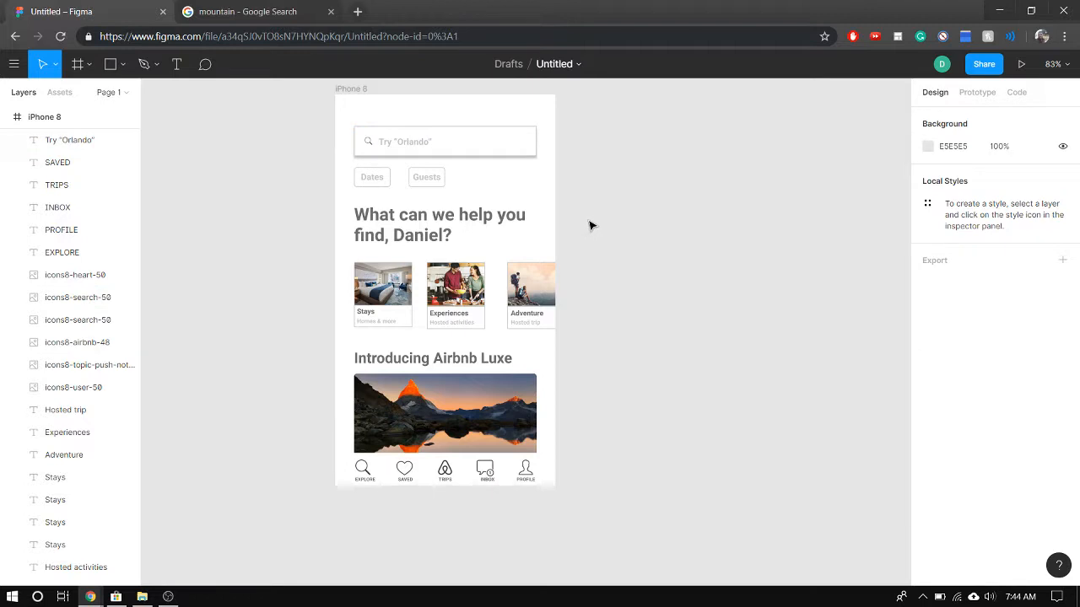
pyautogui.scroll(3, 662, 245)
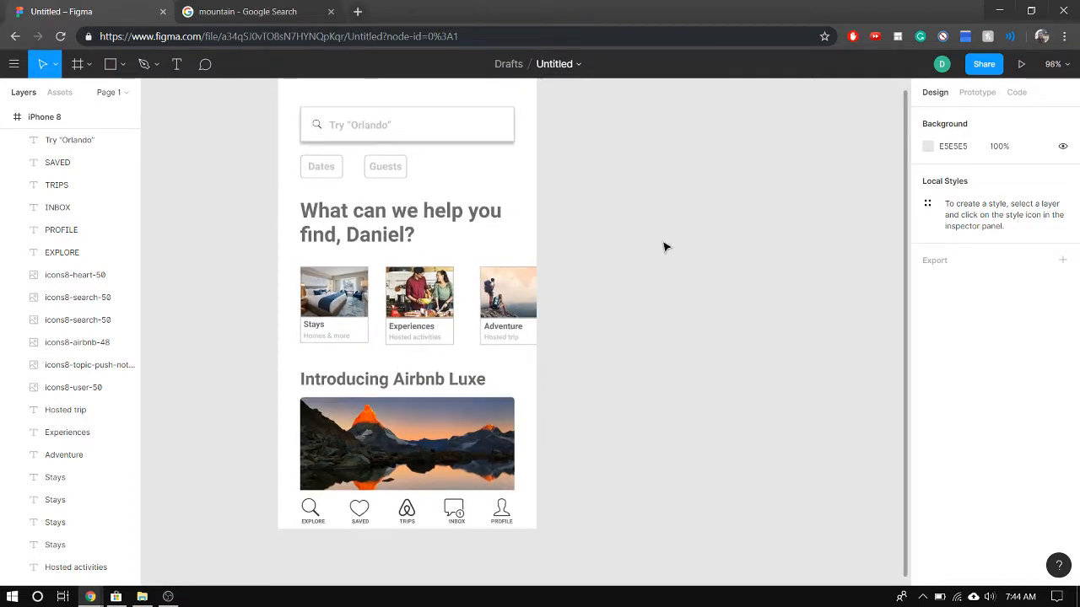
pyautogui.scroll(2, 410, 185)
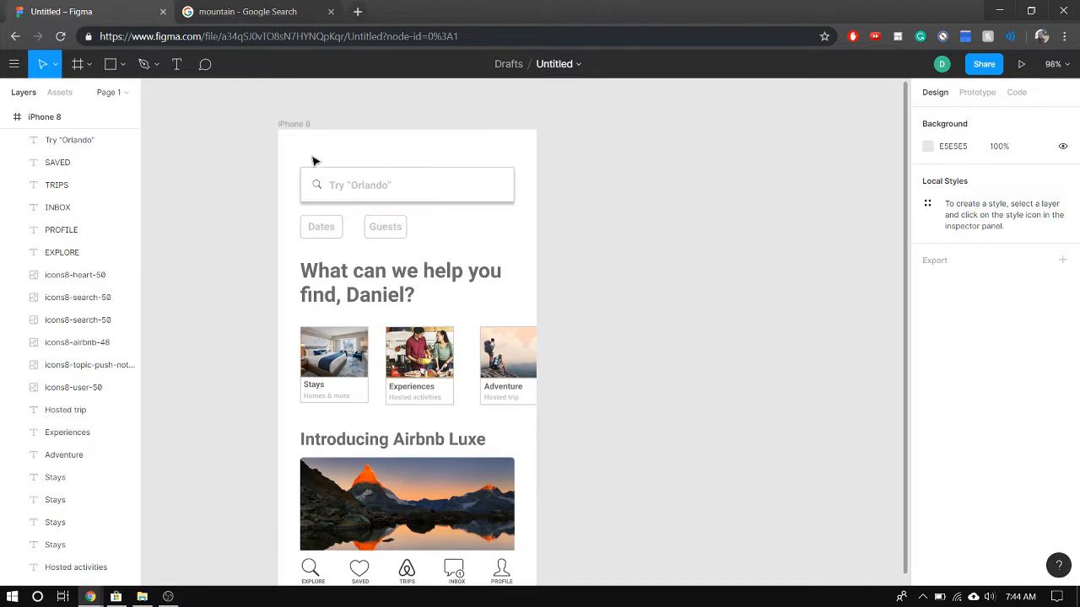
pyautogui.scroll(-1, 599, 240)
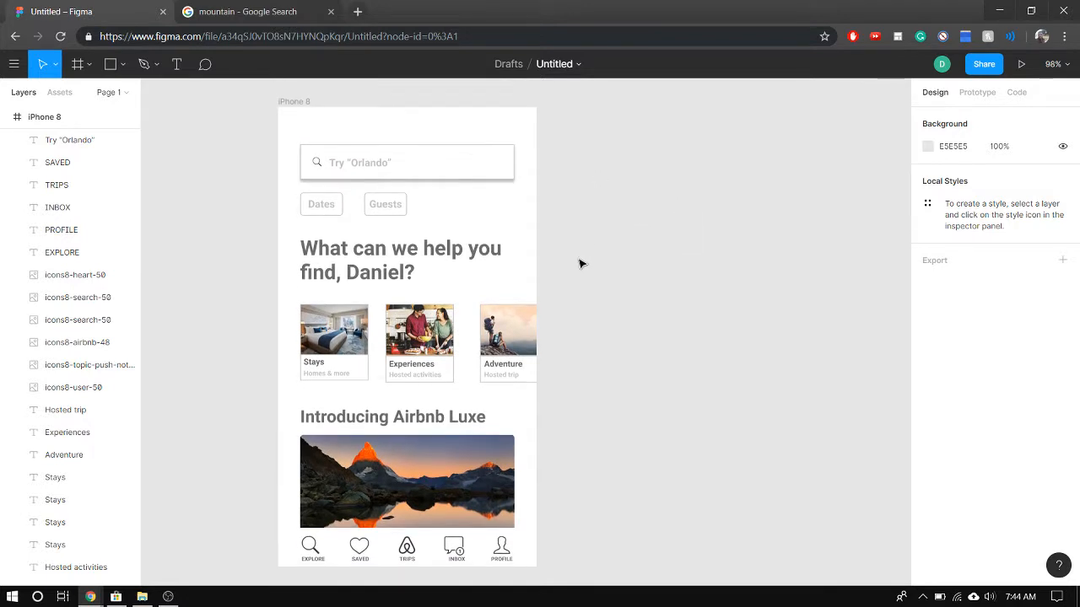